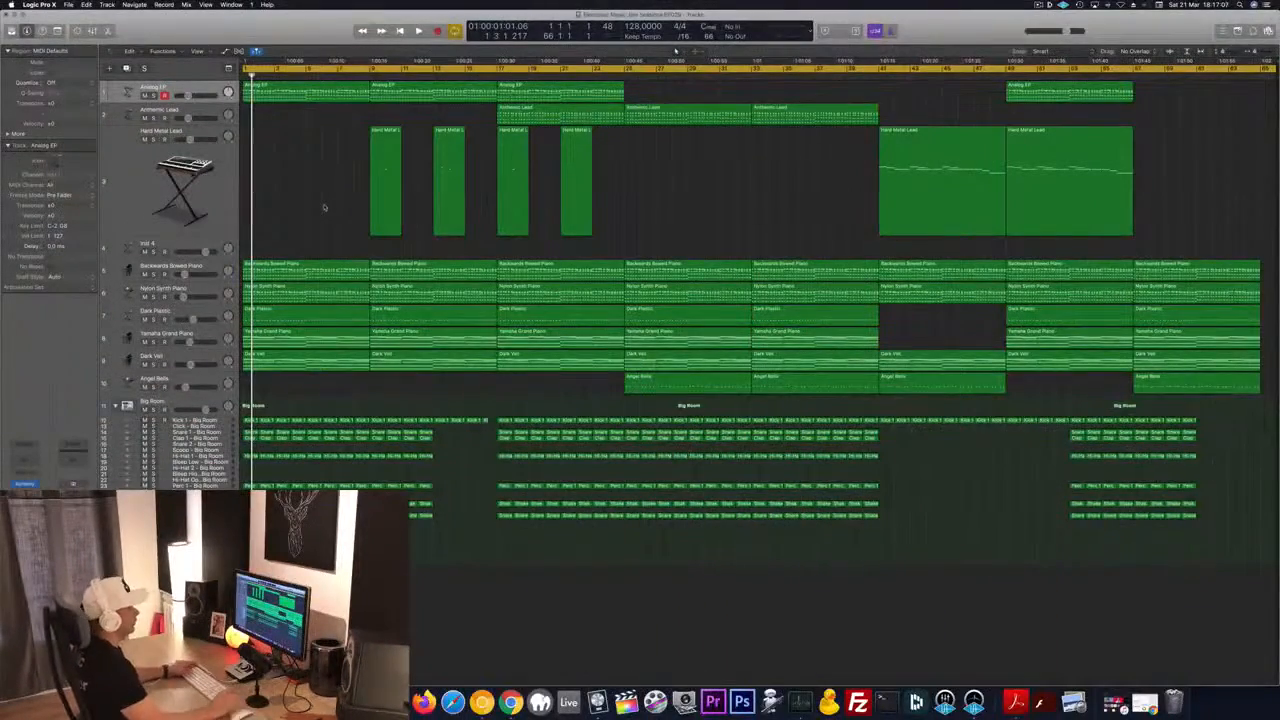
- Play the arrangement from the start and audition the Dark Plastic and Nylon Synth Piano tracks with solo and mute
key(space)
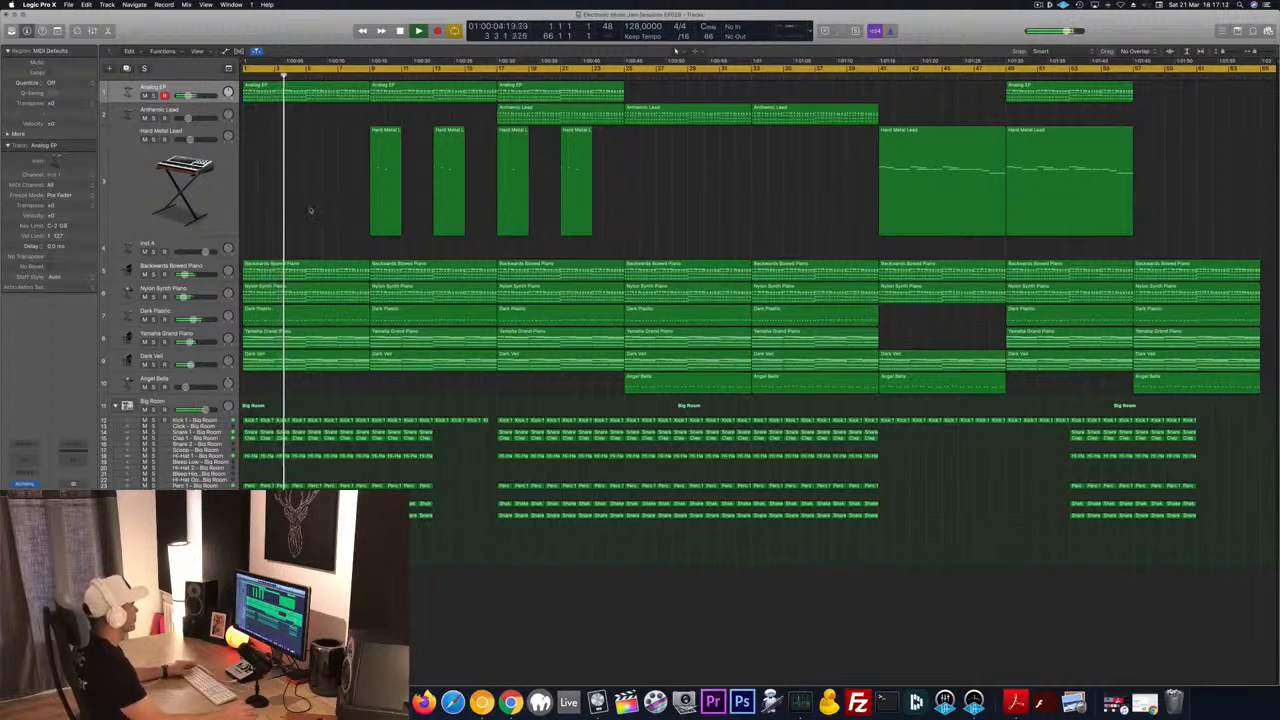
click(153, 319)
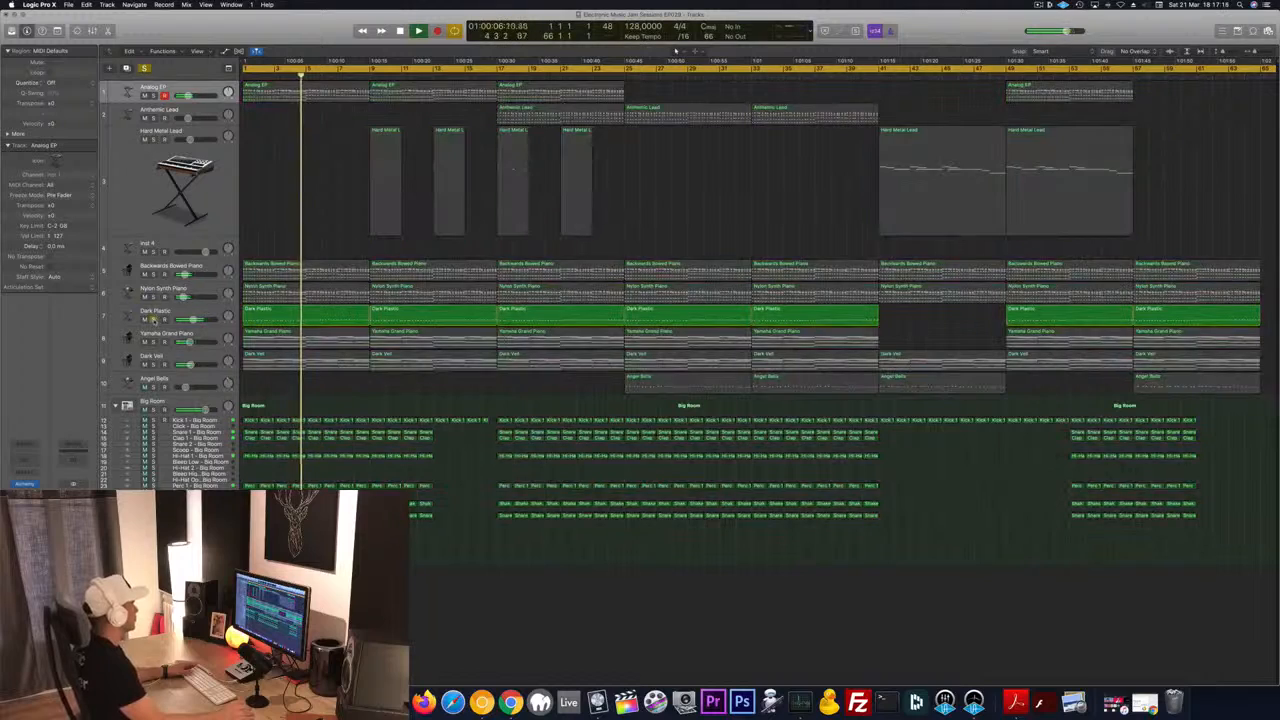
click(153, 319)
click(154, 297)
click(154, 297)
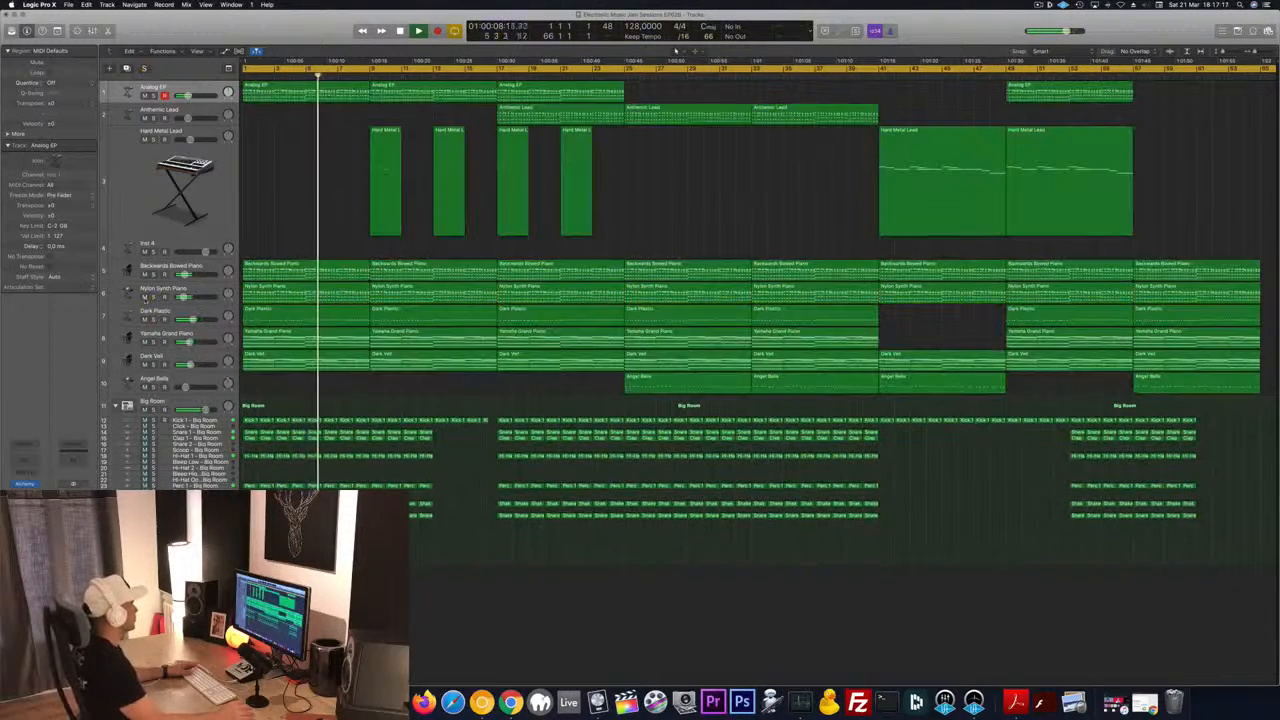
click(145, 298)
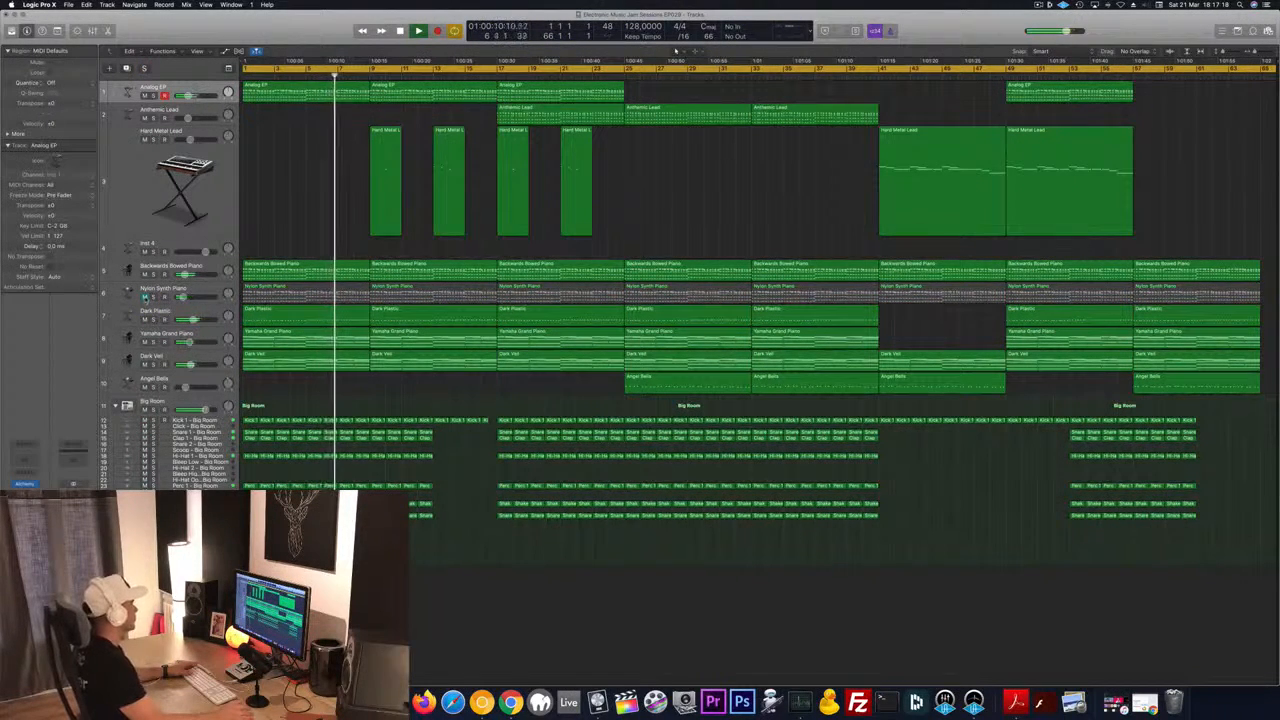
click(145, 298)
- Briefly mute the Backwards Bowed Piano track during playback to judge its part, and clear its region selection
click(154, 273)
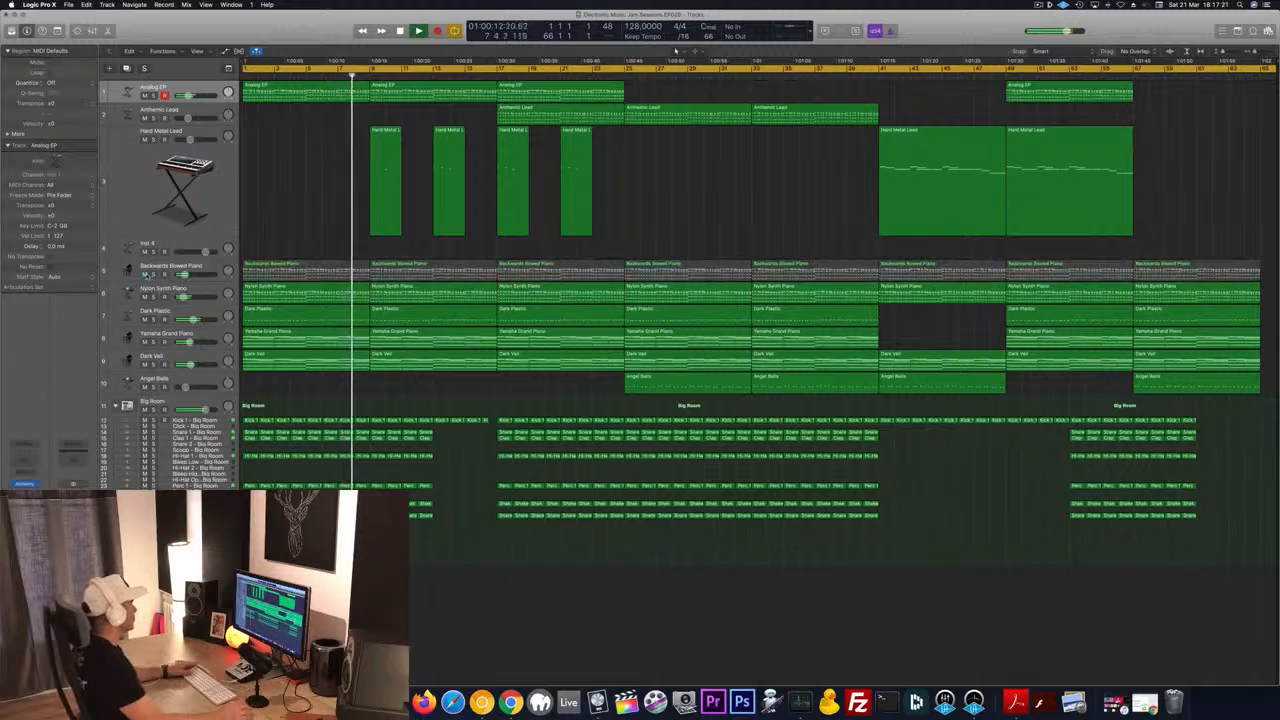
click(154, 273)
click(160, 268)
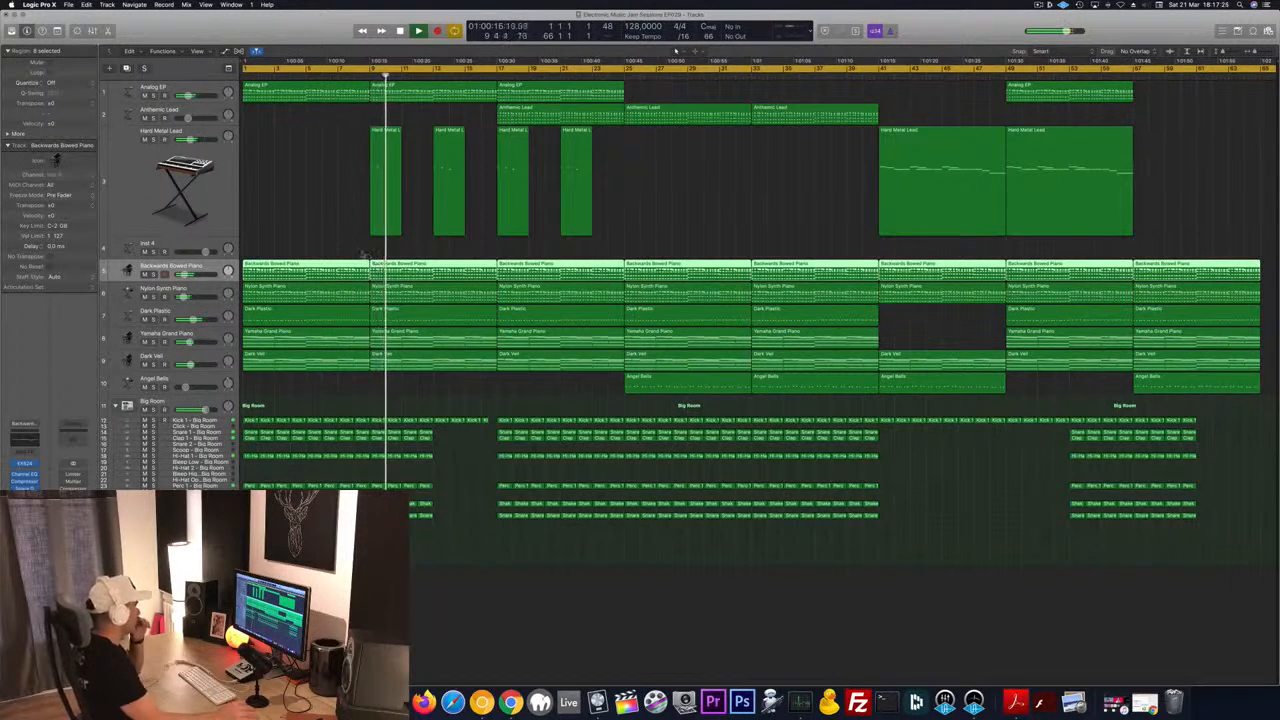
click(298, 190)
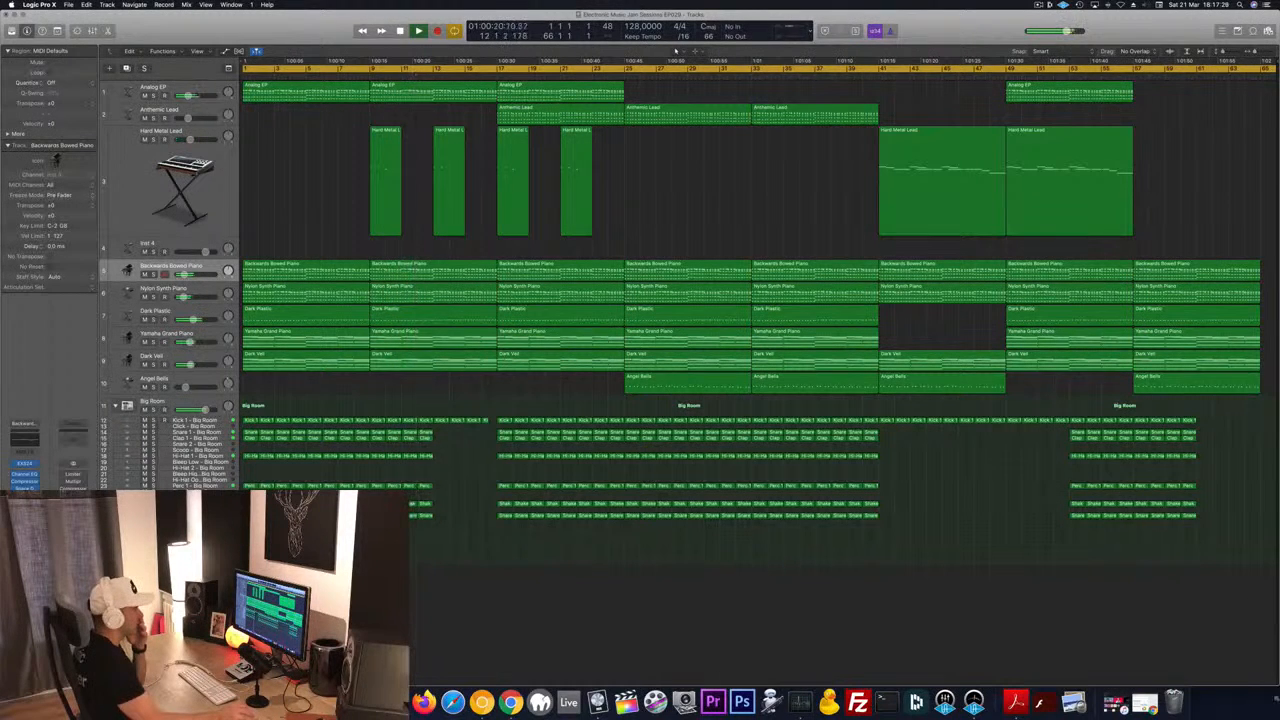
- Turn on hiding for the Dock
right_click(991, 700)
click(1014, 627)
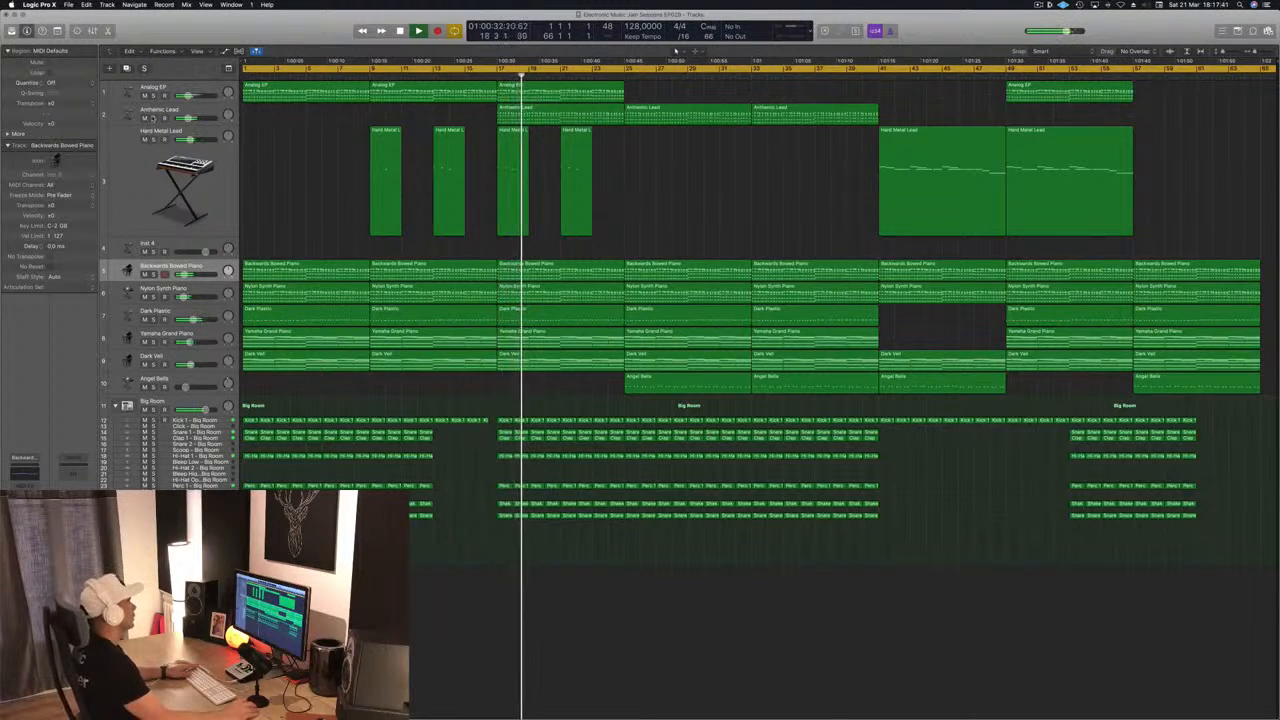
- Briefly solo the Anthemic Lead track, listen from bar 41, and stop playback after returning to the project start
click(153, 117)
click(153, 117)
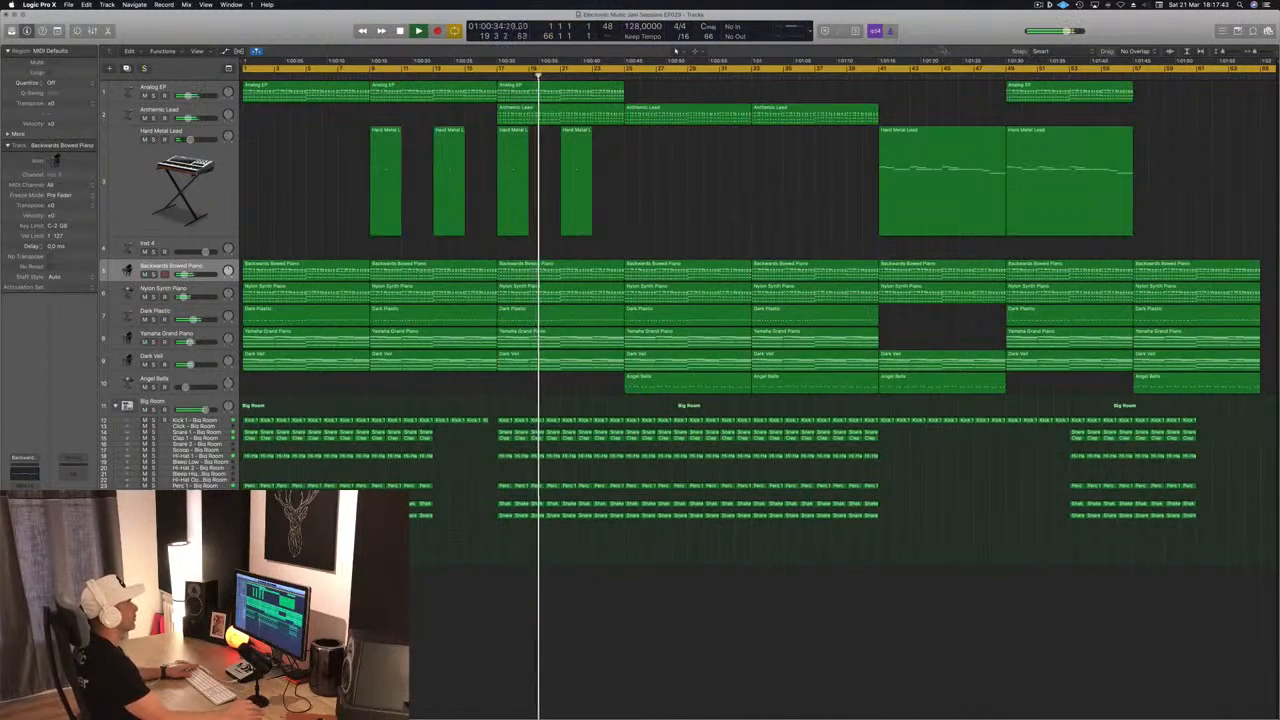
click(875, 76)
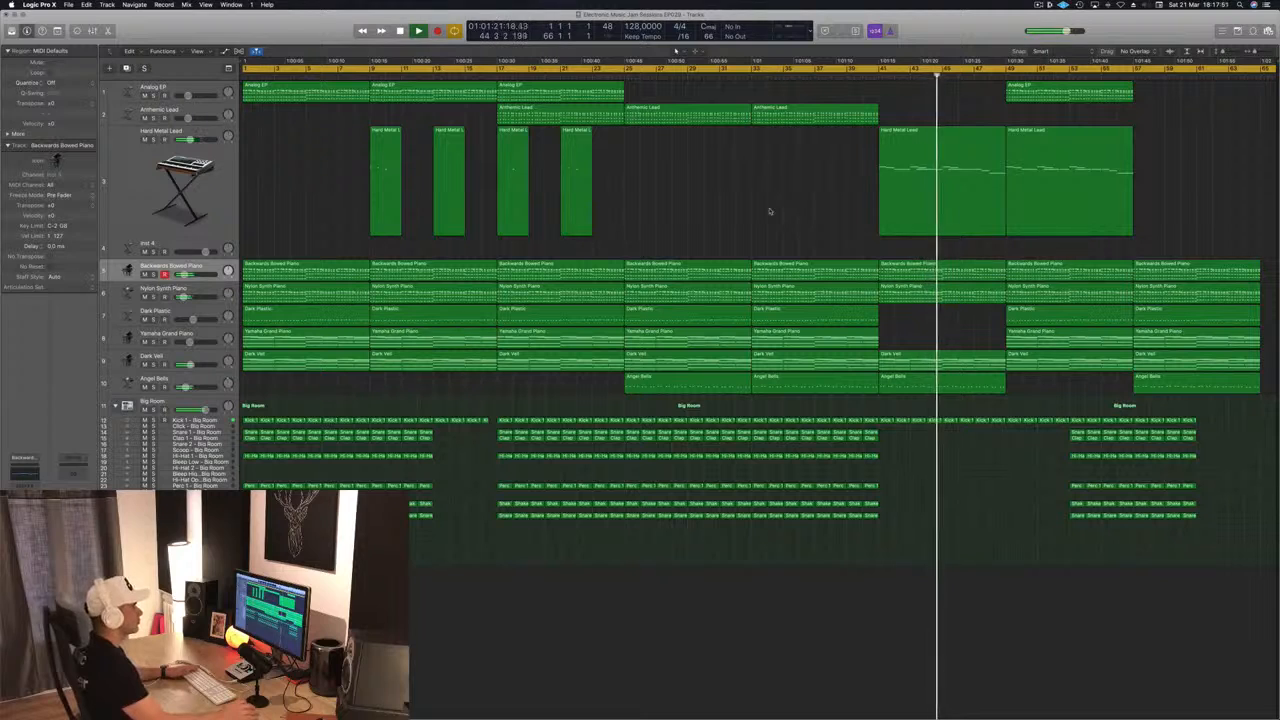
key(Return)
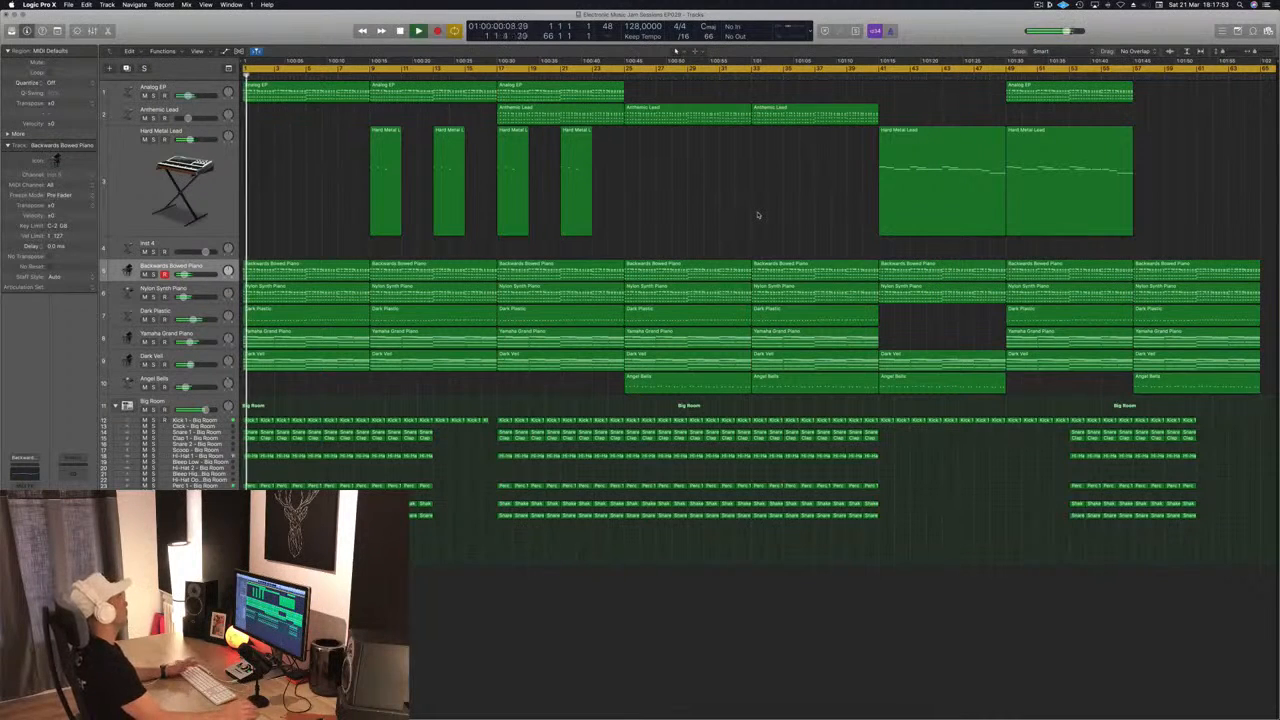
key(space)
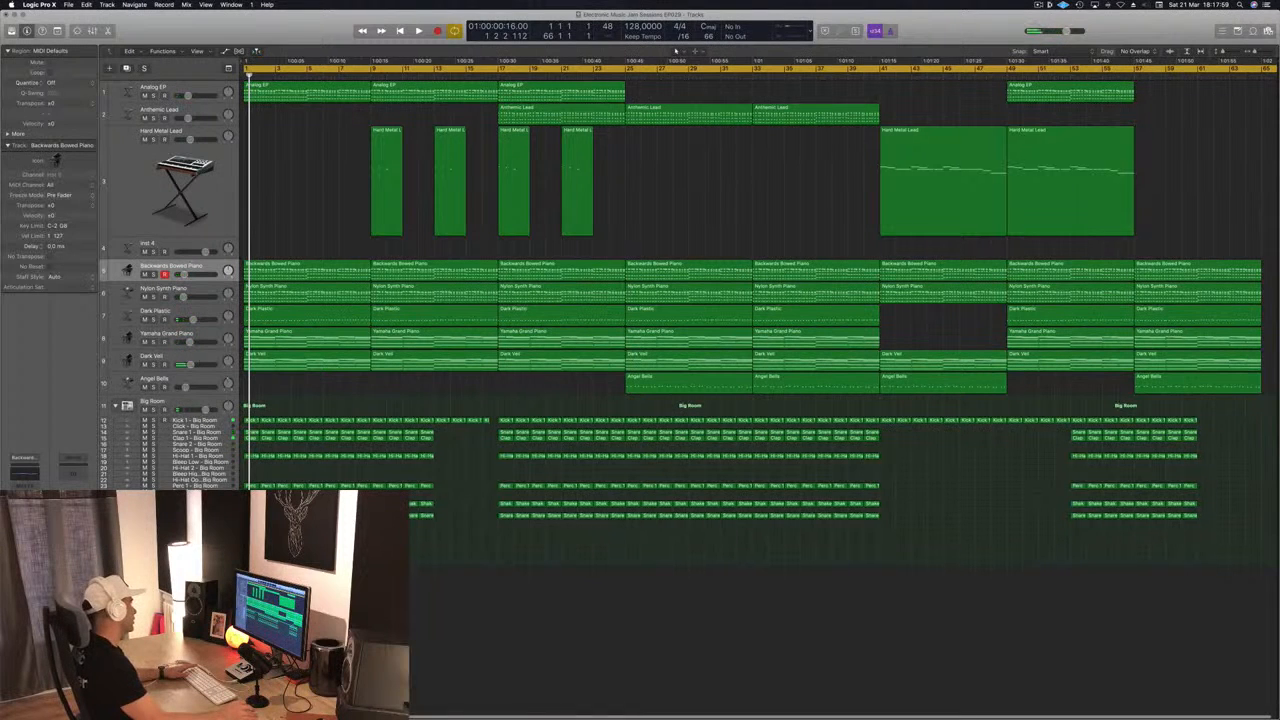
- Delete all Big Room drum regions in bars 1 to 4
drag(246, 488, 296, 420)
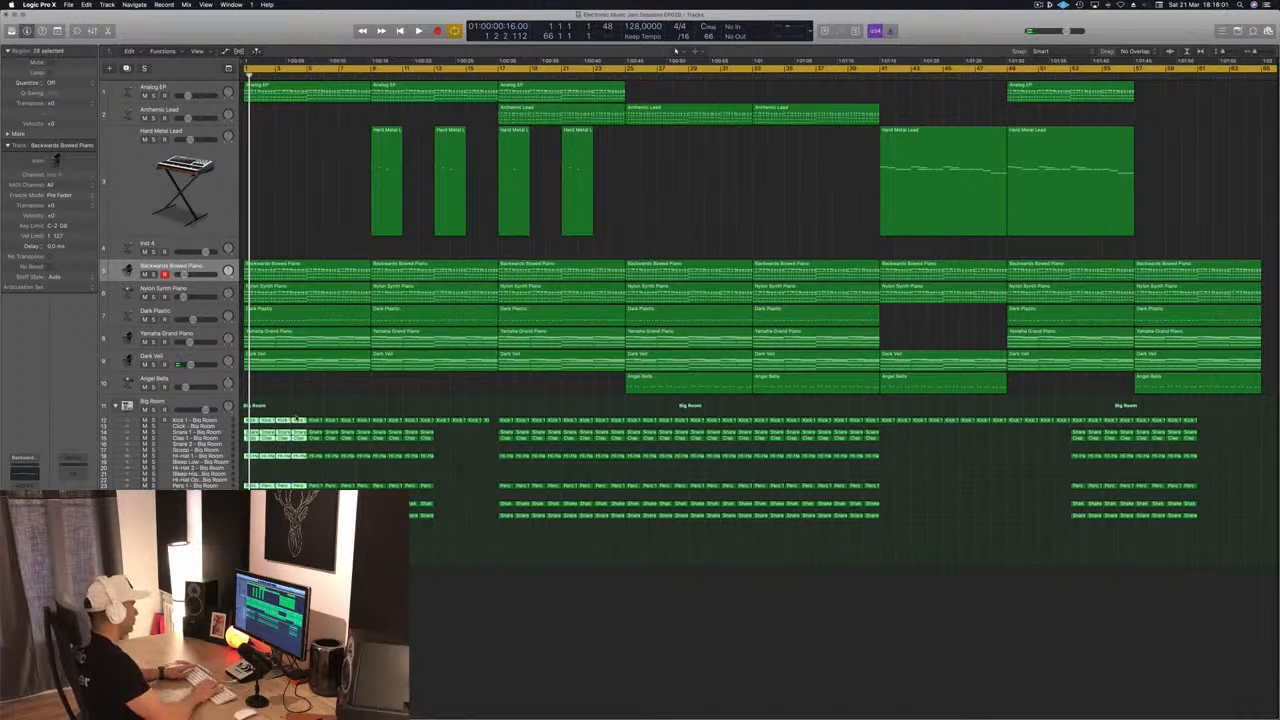
key(Delete)
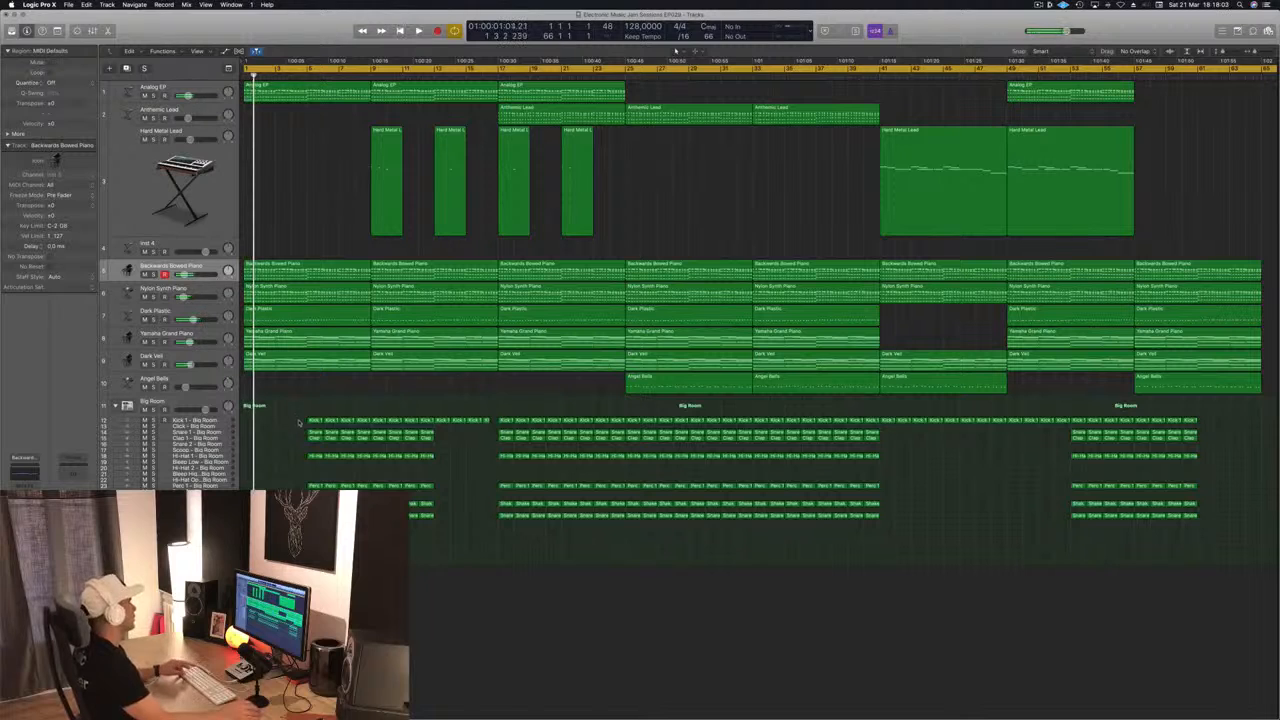
- Select the Crash – Big Room track, show the toolbar, and enlarge the track with Track Zoom
scroll(299, 421, up, 3)
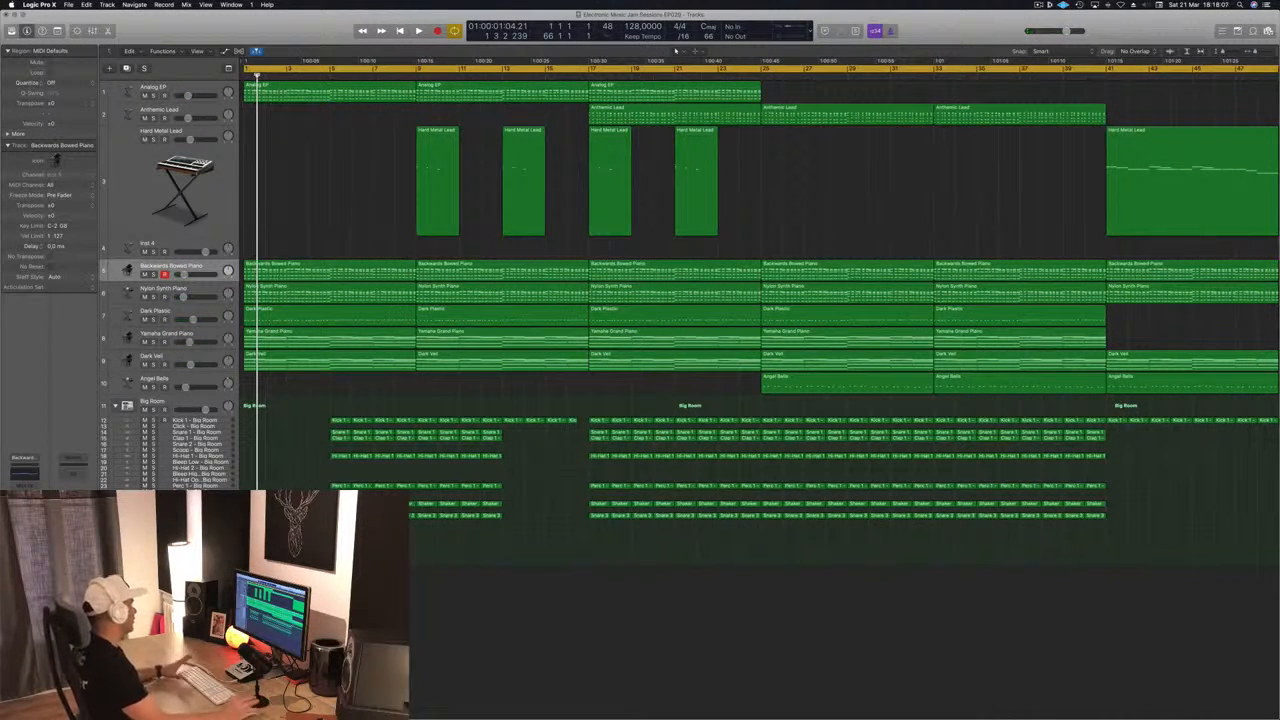
click(195, 497)
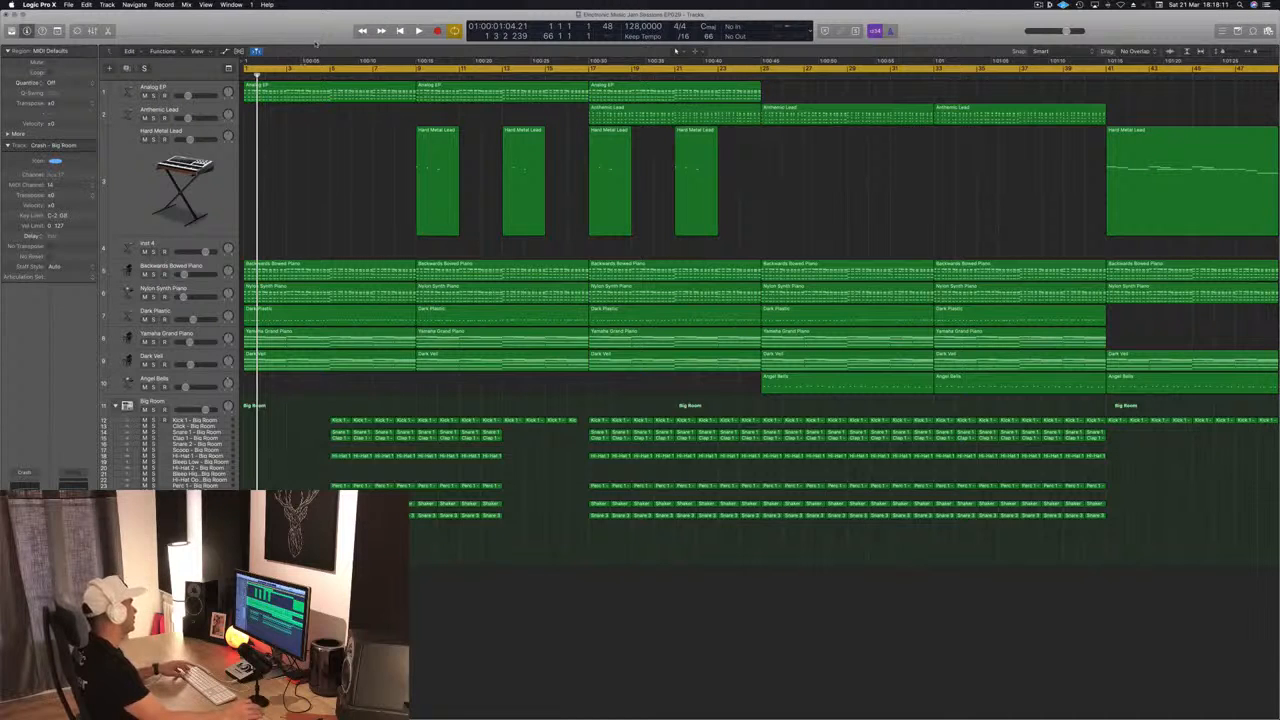
drag(314, 43, 310, 98)
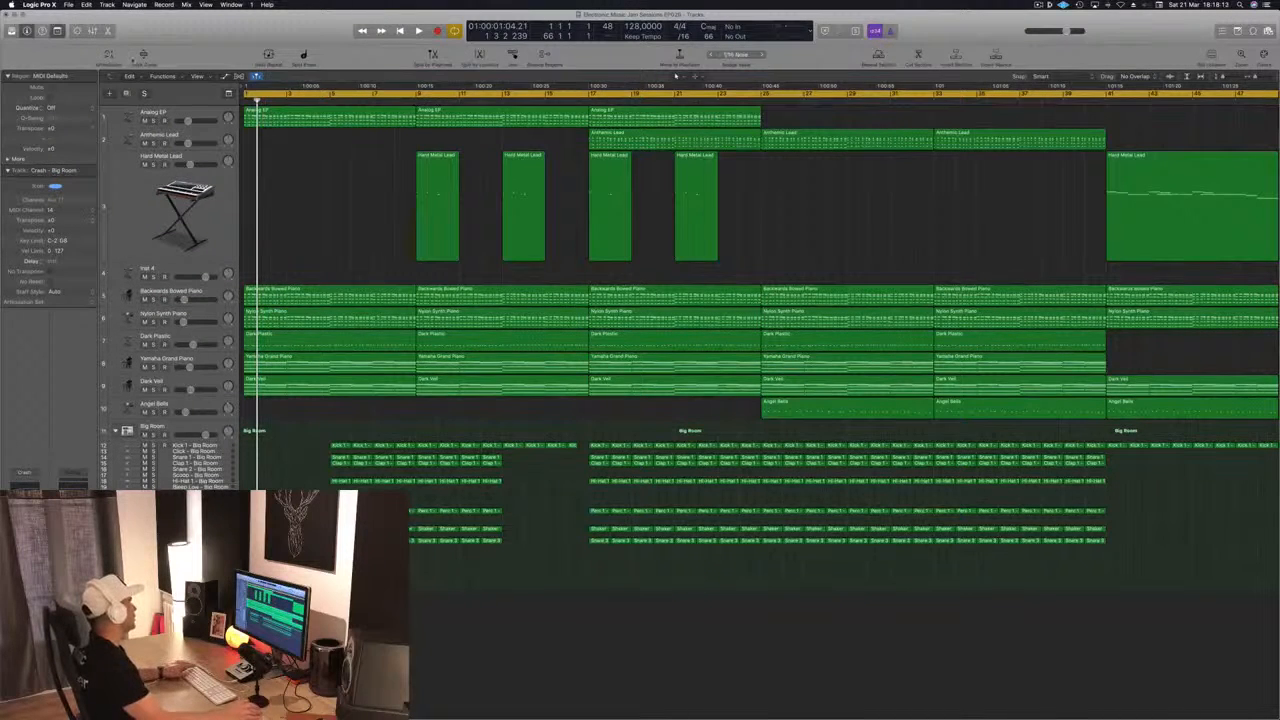
click(144, 55)
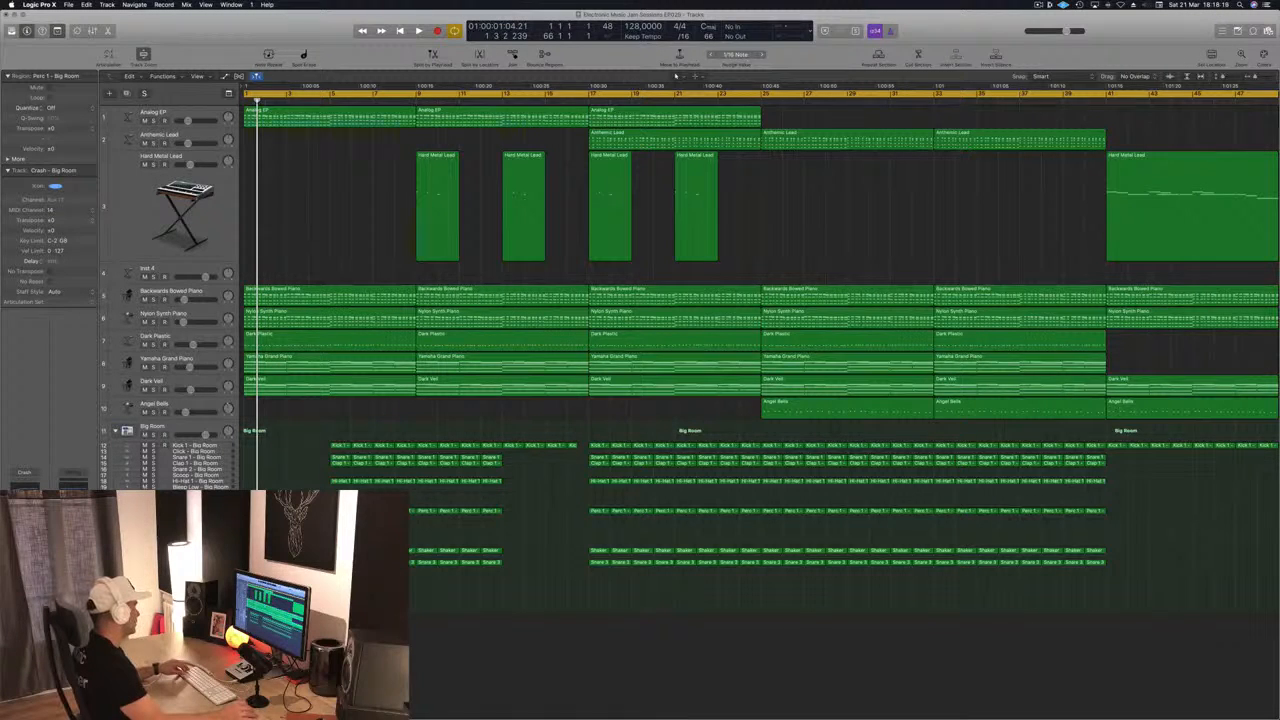
- Lower the Crash – Big Room track's volume and play the intro with the Piano Roll open
key(p)
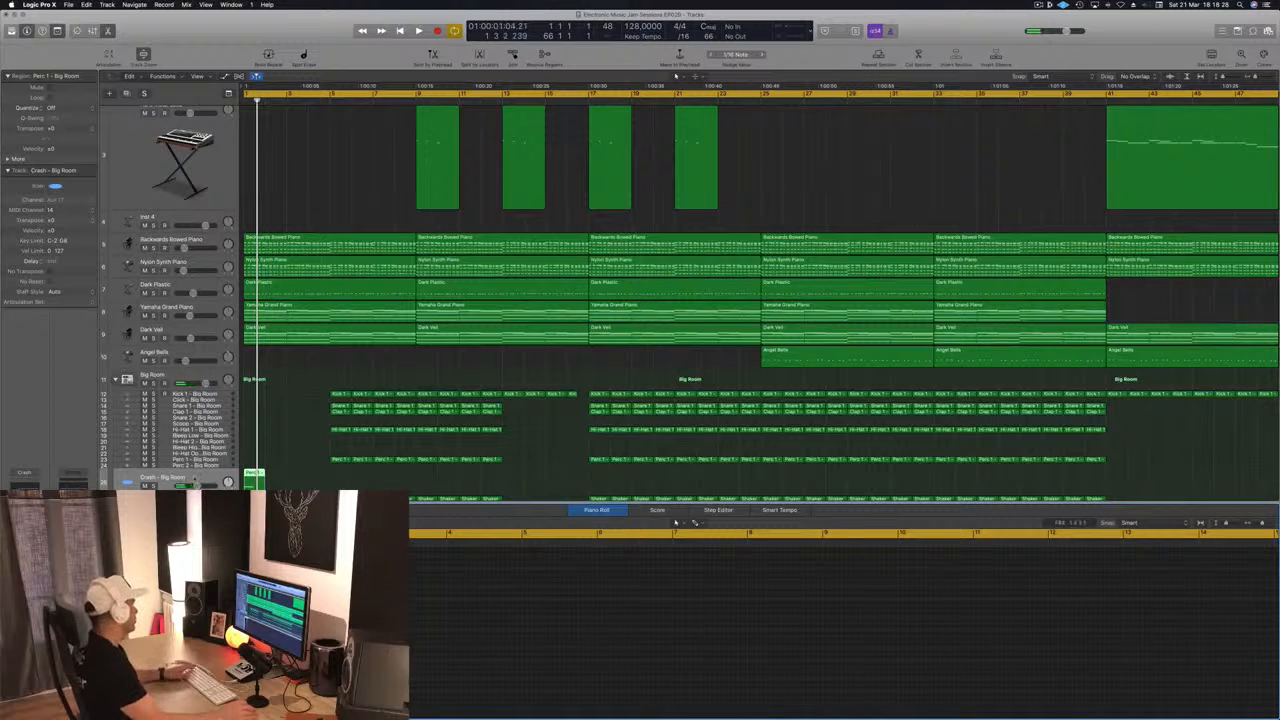
click(195, 480)
key(space)
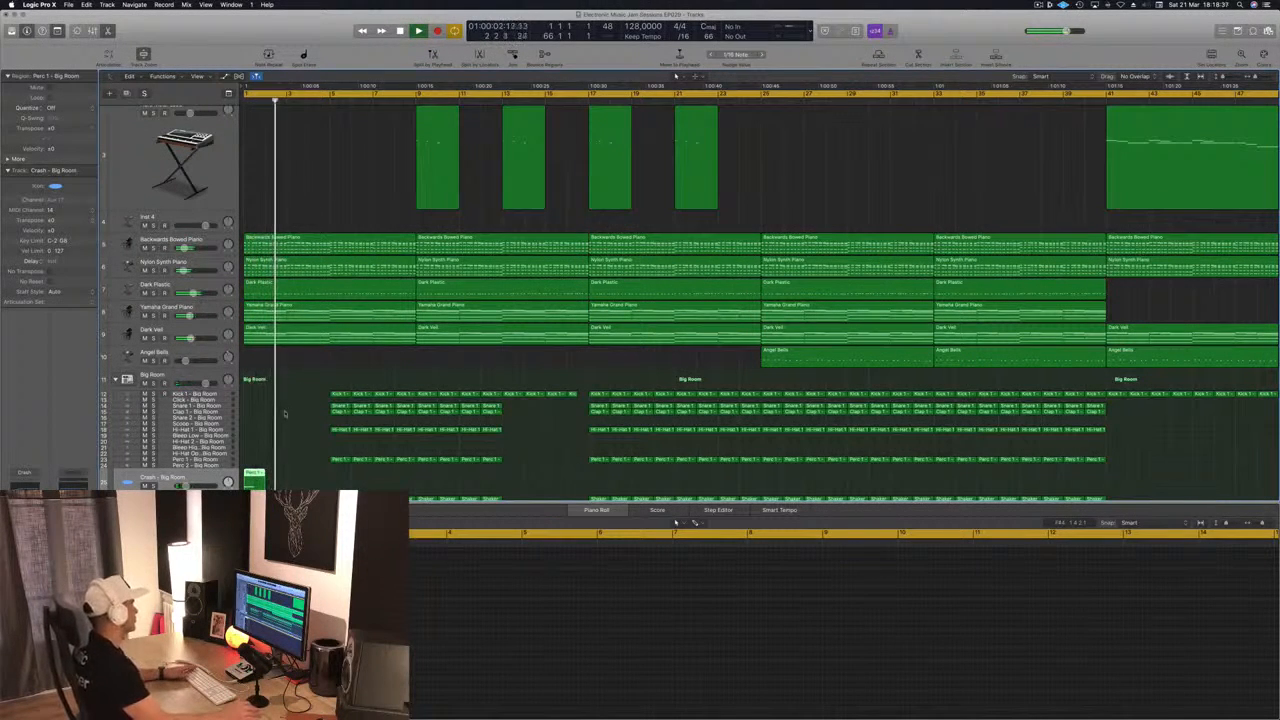
- Delete the Big Room drum regions in bars 5 to 8, keeping only the Kick 1 regions
drag(316, 382, 402, 460)
key(Delete)
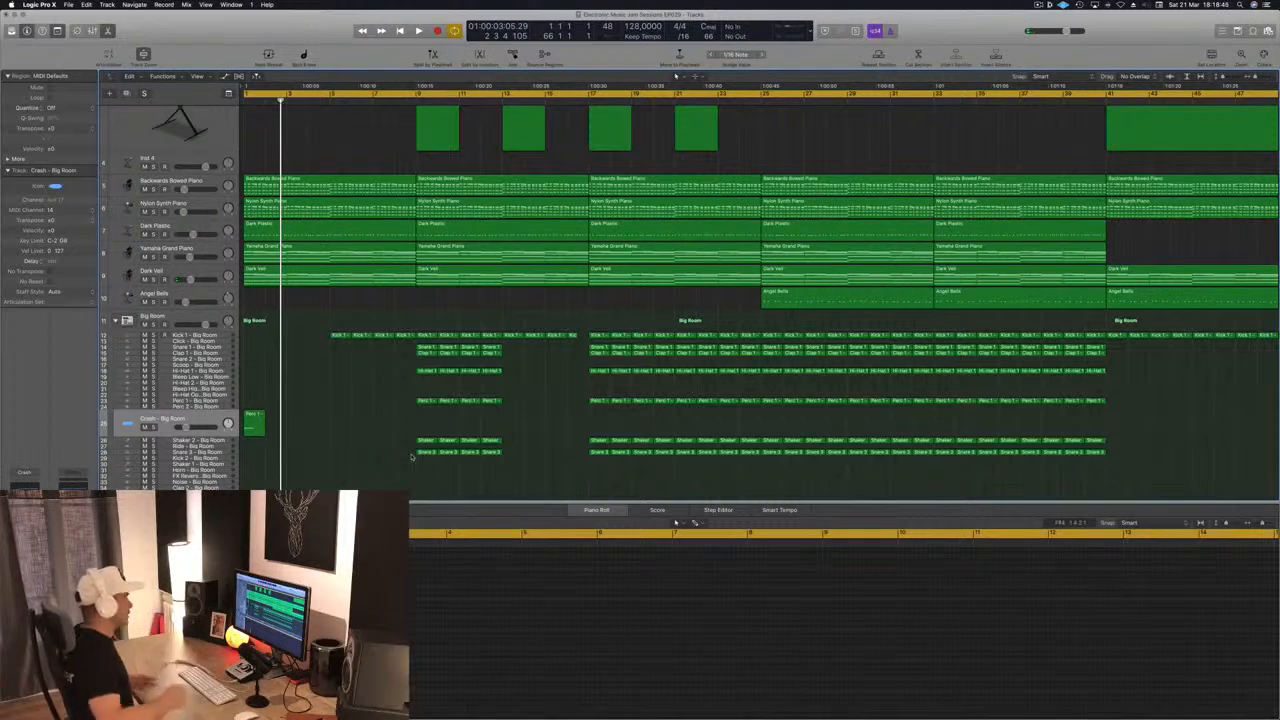
- Set the cycle range from bar 33 to bar 65 and repeat that section of all tracks starting at bar 65
scroll(465, 485, left, 3)
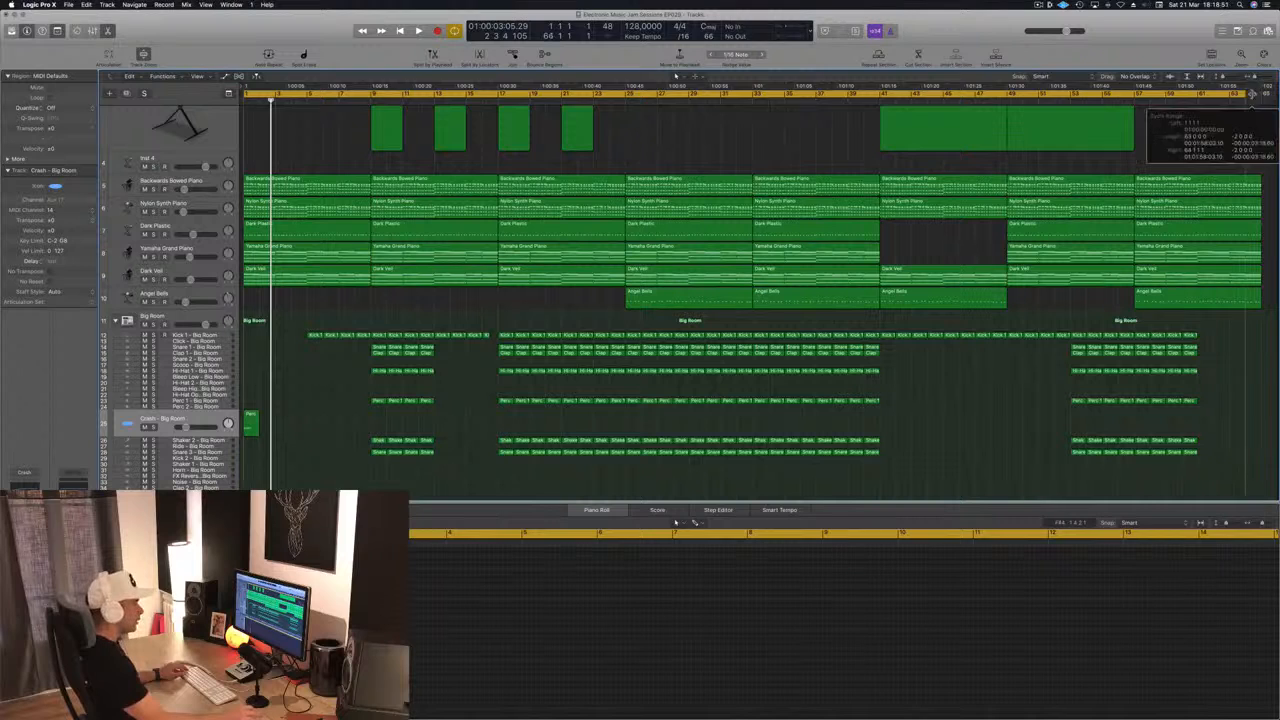
key(c)
drag(998, 95, 755, 125)
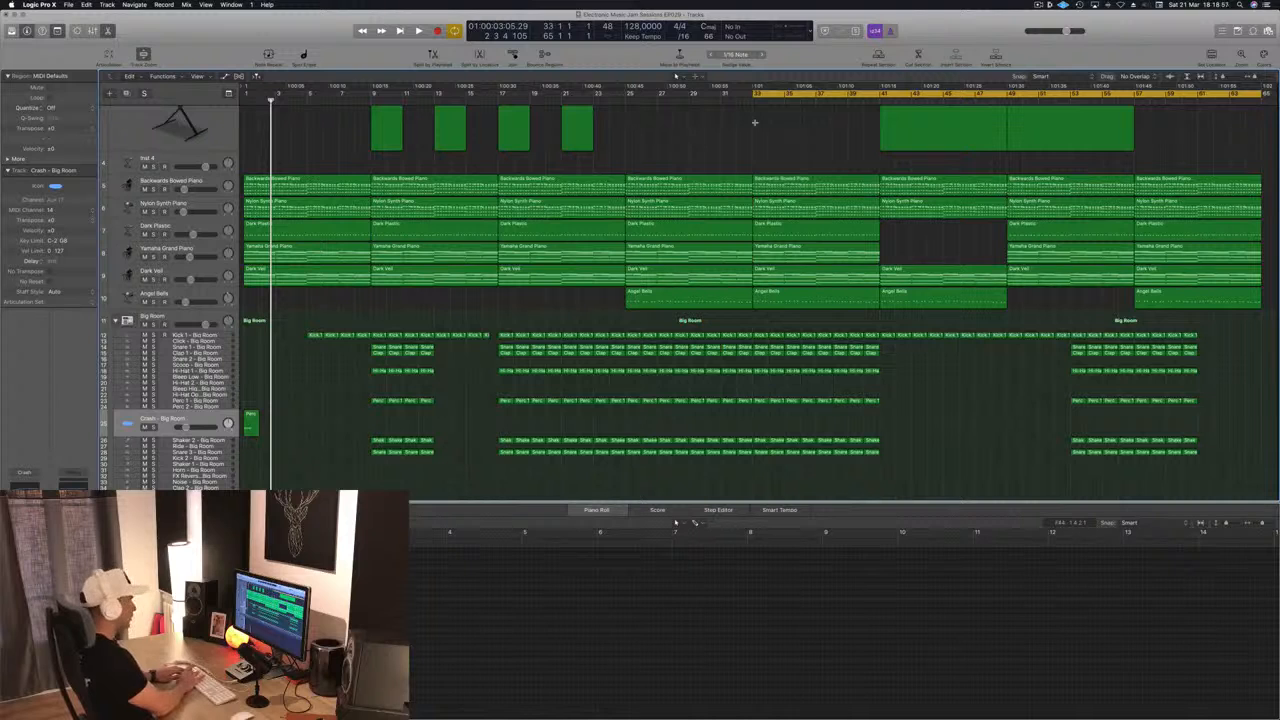
key(super+a)
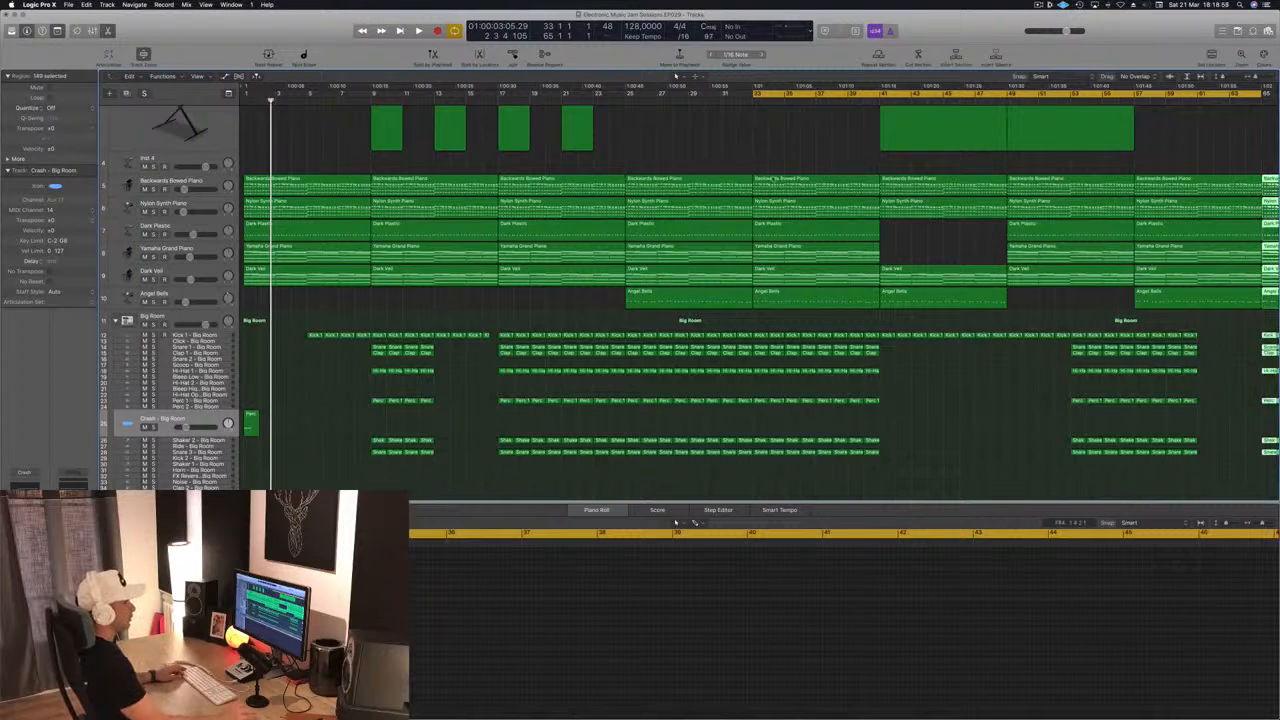
key(super+Left)
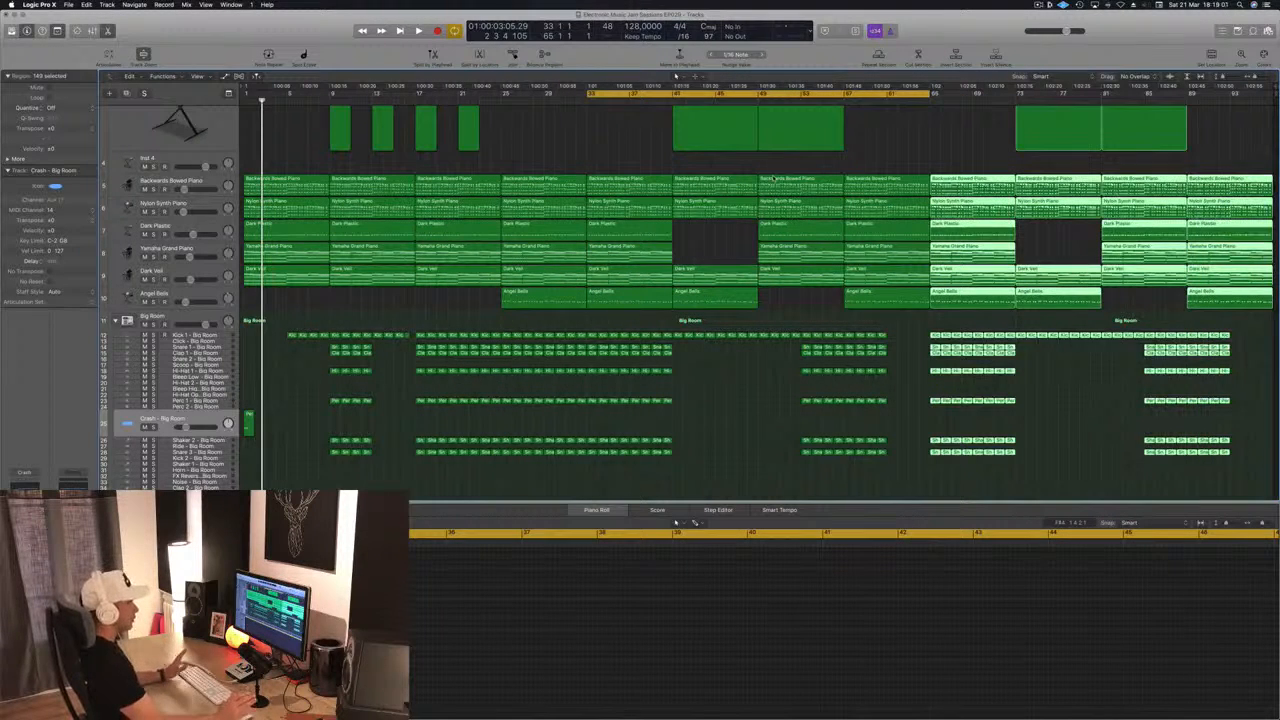
click(563, 143)
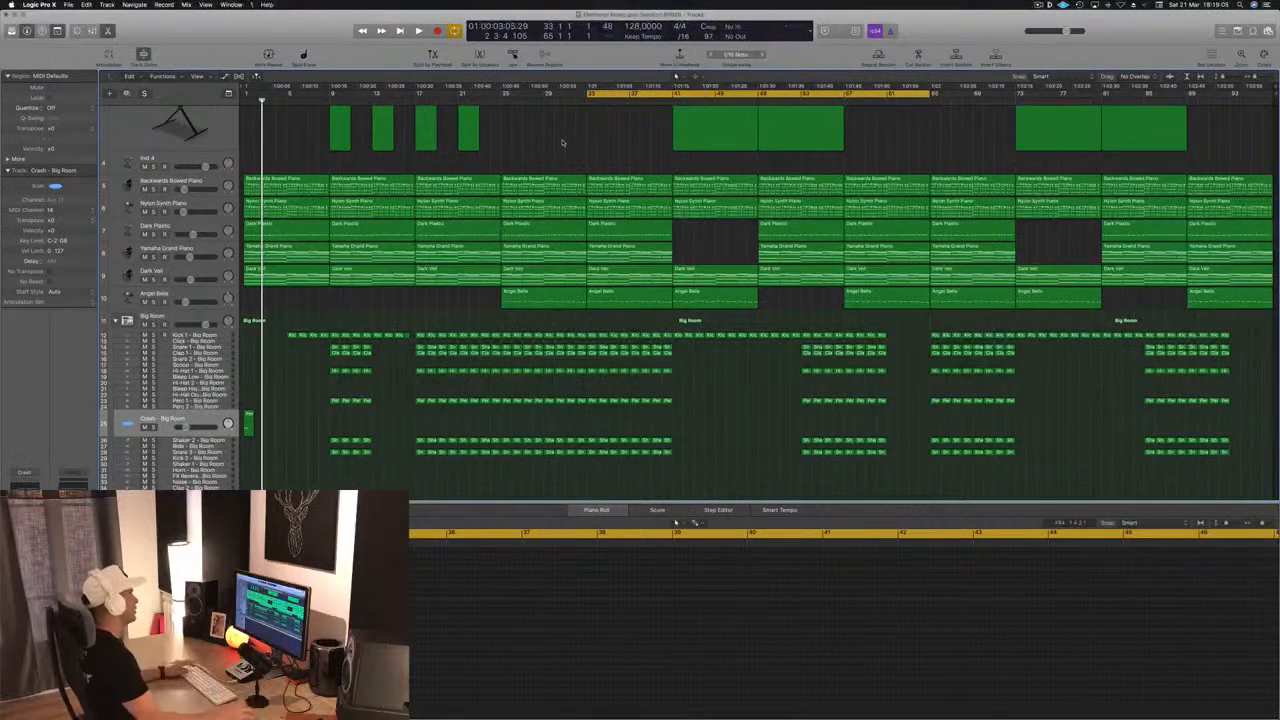
- Extend the cycle range back to bar 1 and play the arrangement from the beginning
scroll(563, 143, up, 5)
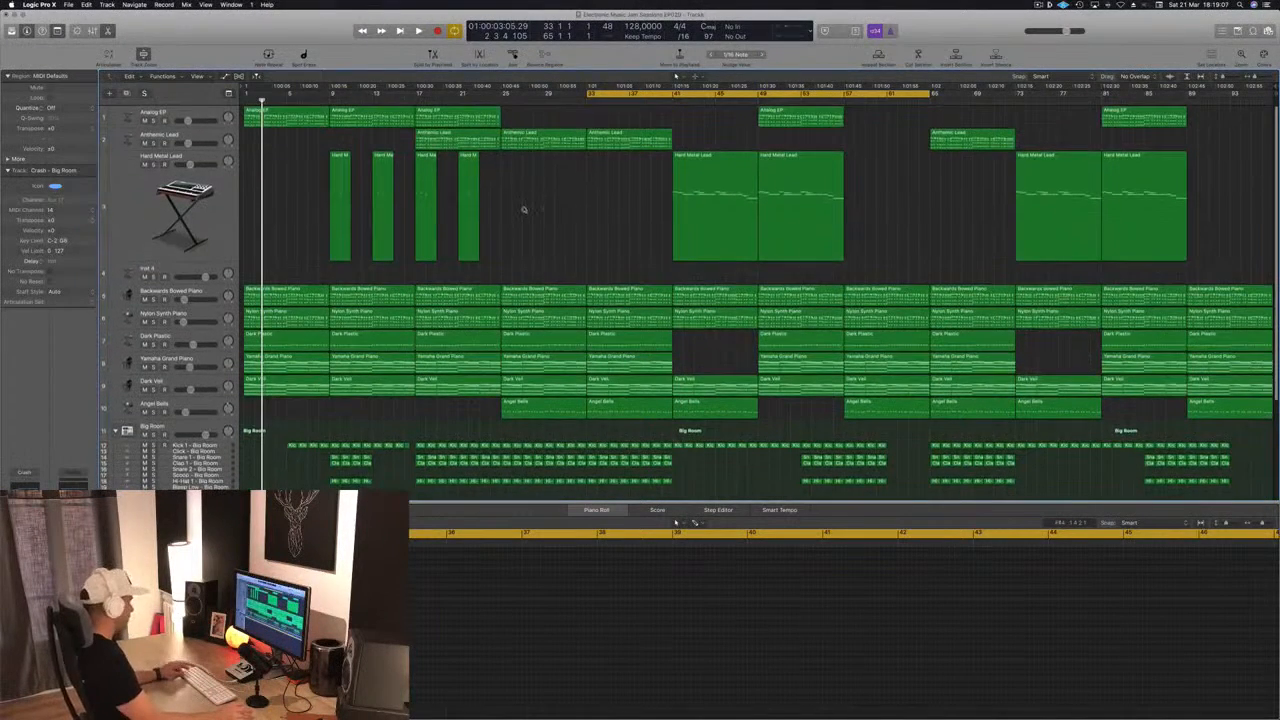
key(space)
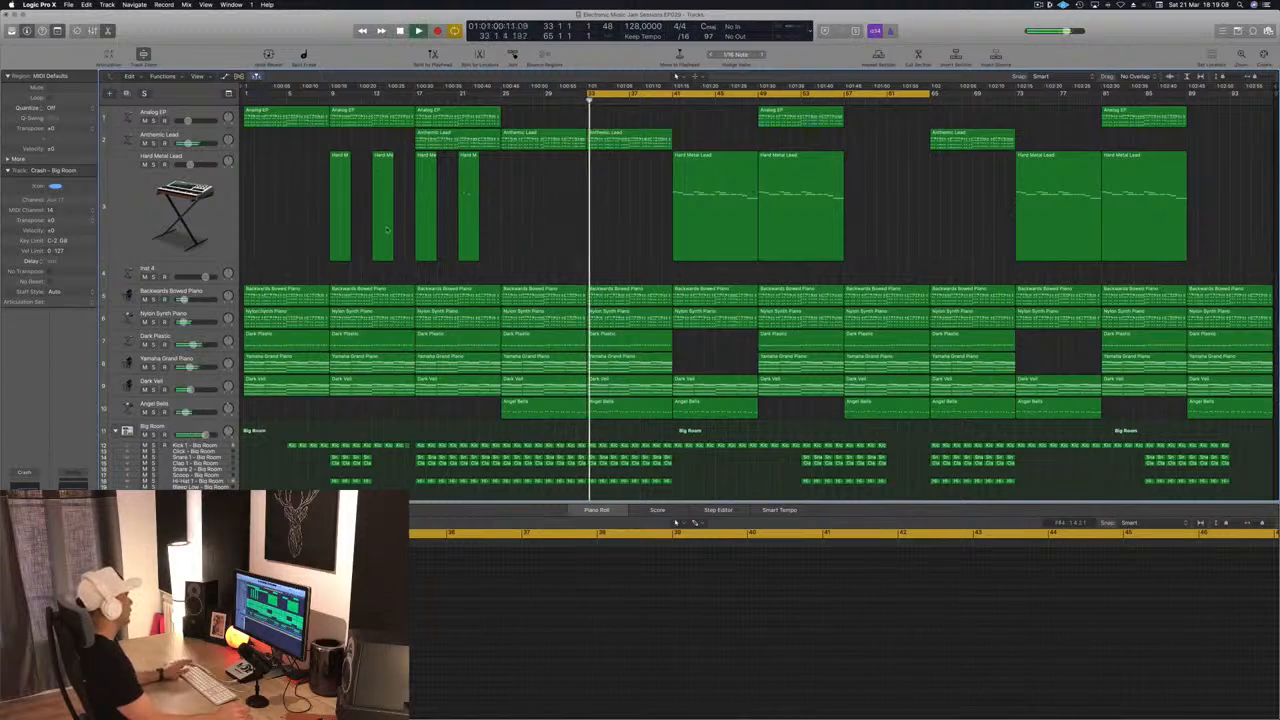
drag(587, 94, 244, 106)
key(space)
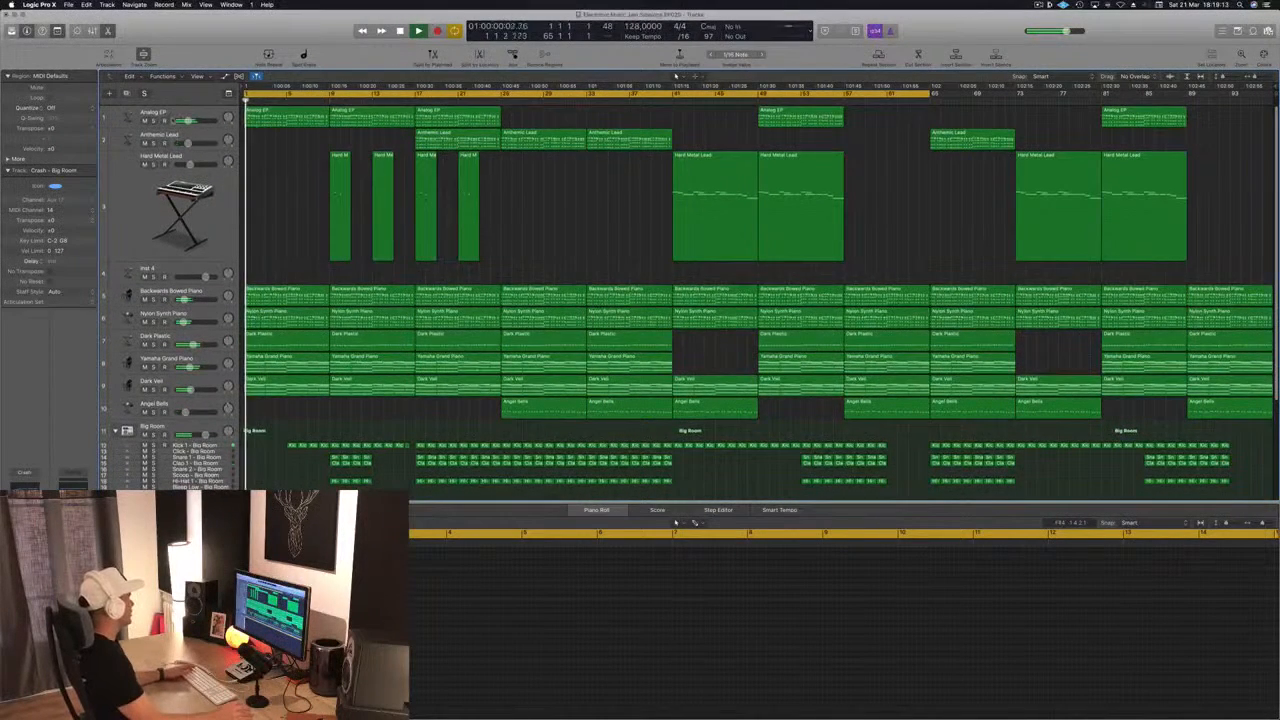
- Check the Analog EP track in solo and move it down to directly below the Inst 4 track
click(152, 121)
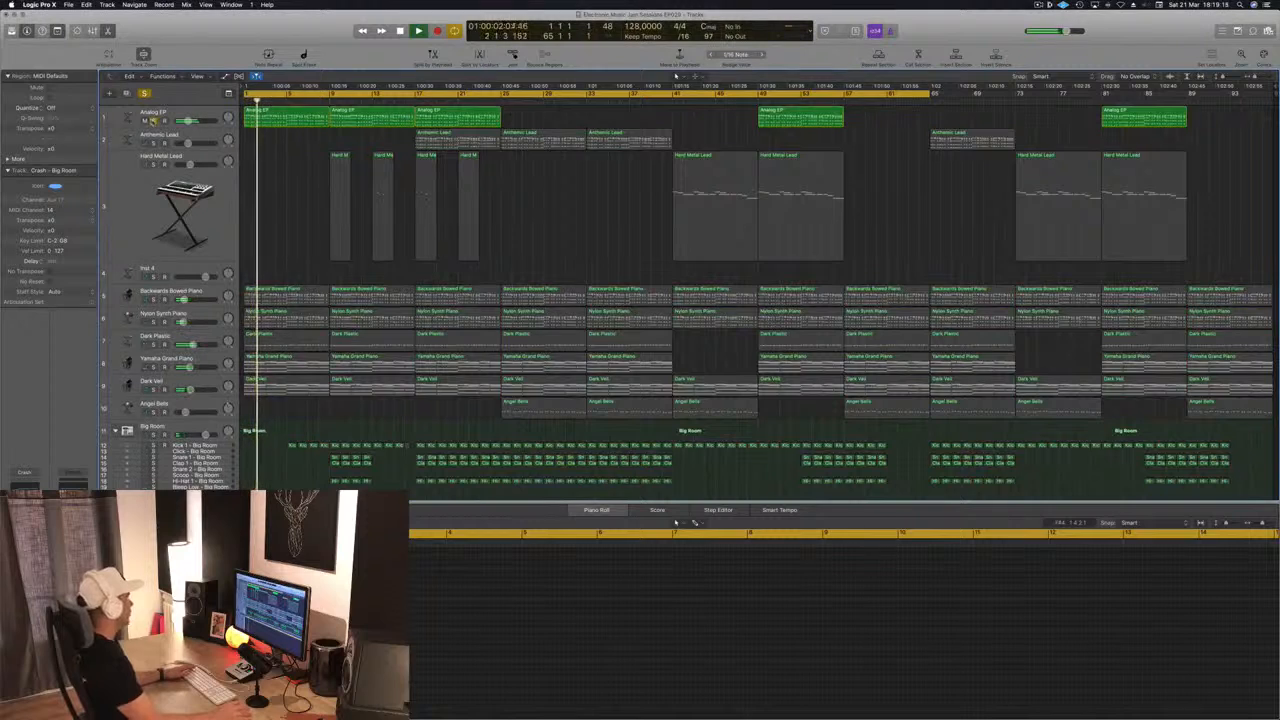
click(152, 121)
click(208, 116)
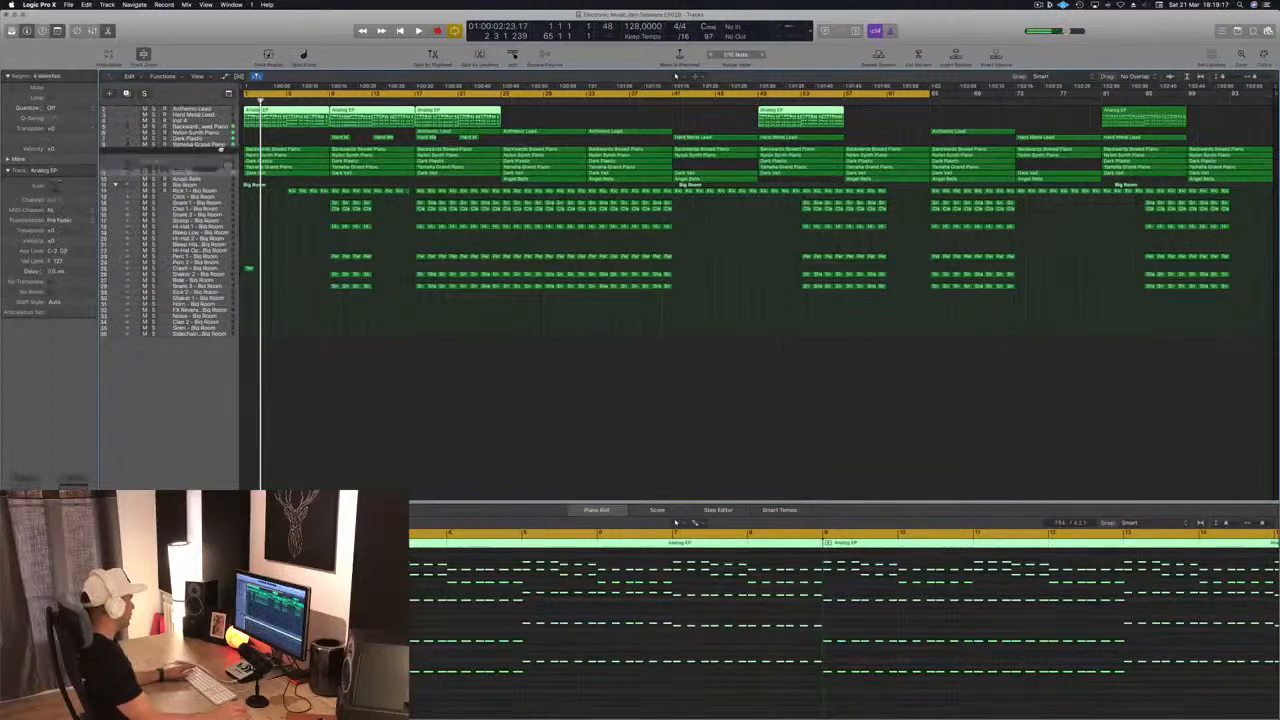
drag(218, 135, 222, 146)
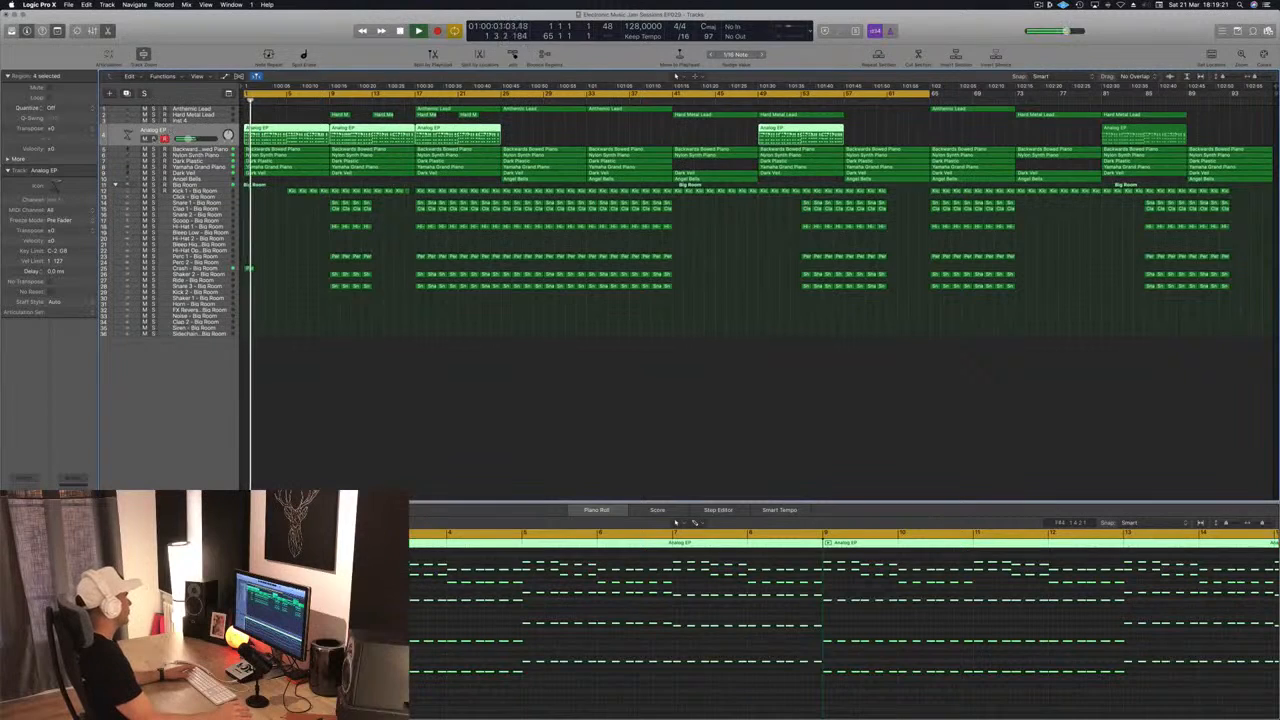
- Mute the Analog EP track and replay the intro from the project start
key(m)
key(super+Right)
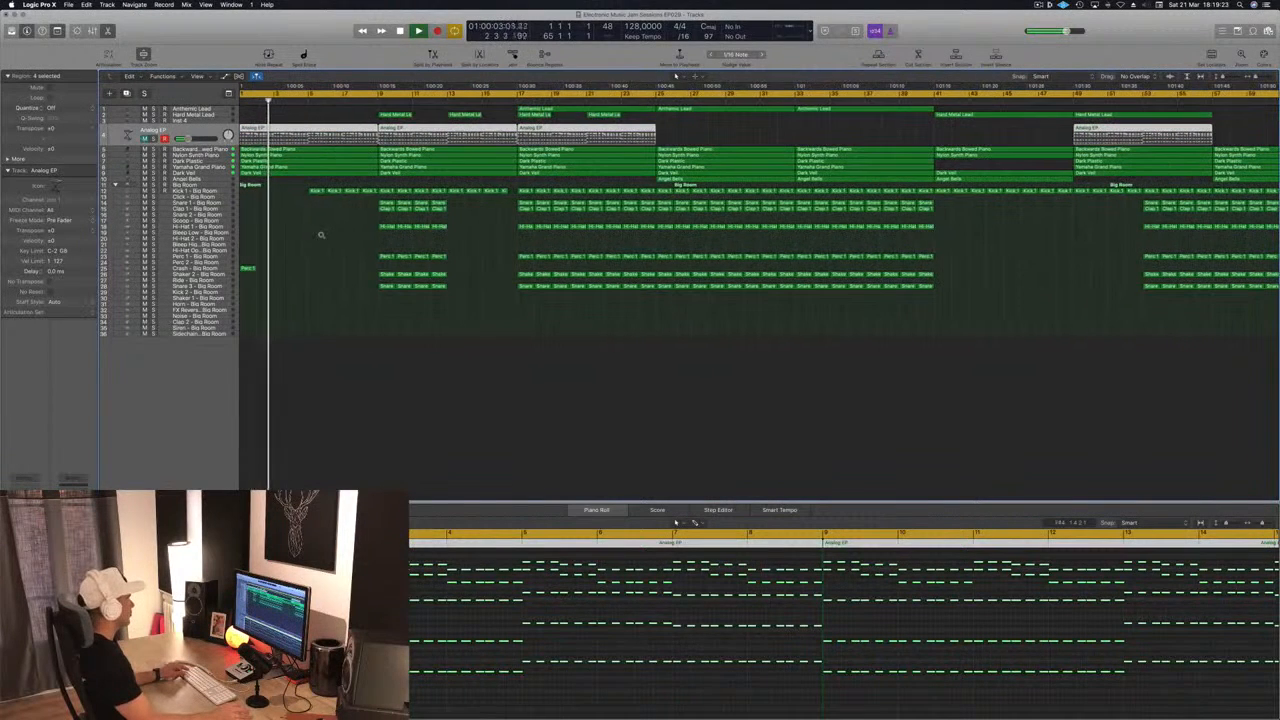
key(Return)
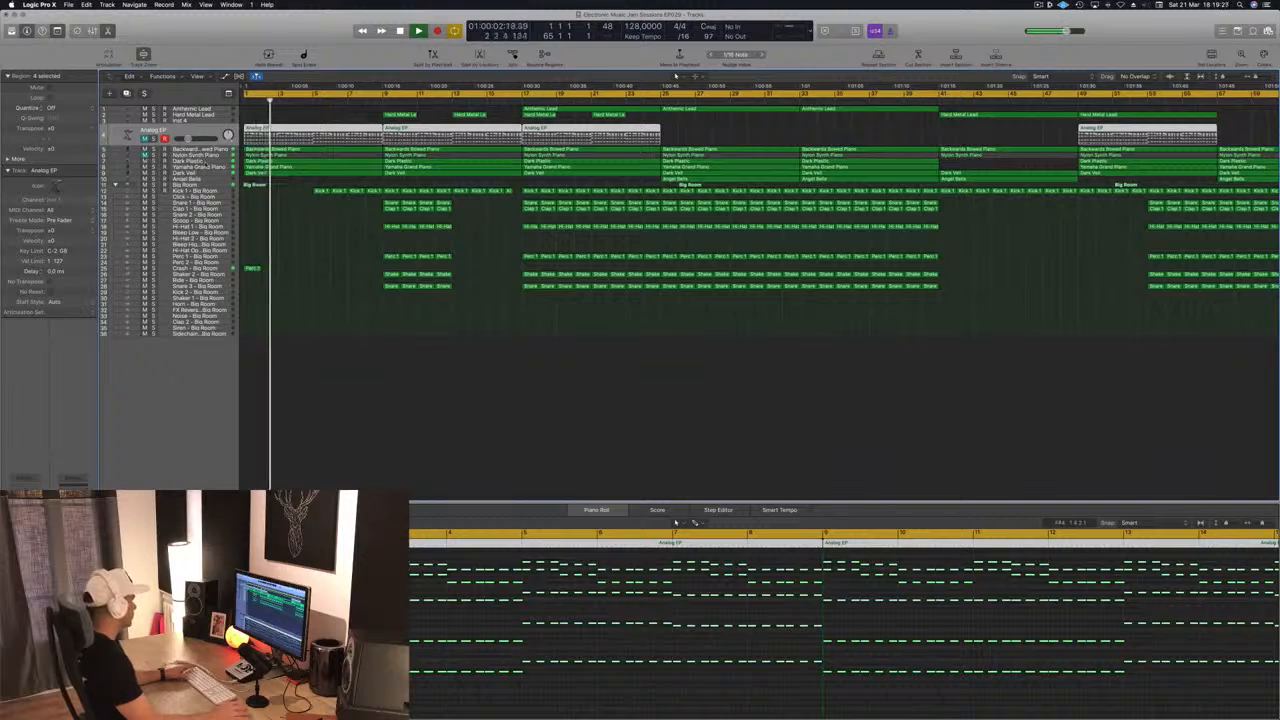
key(super+Right)
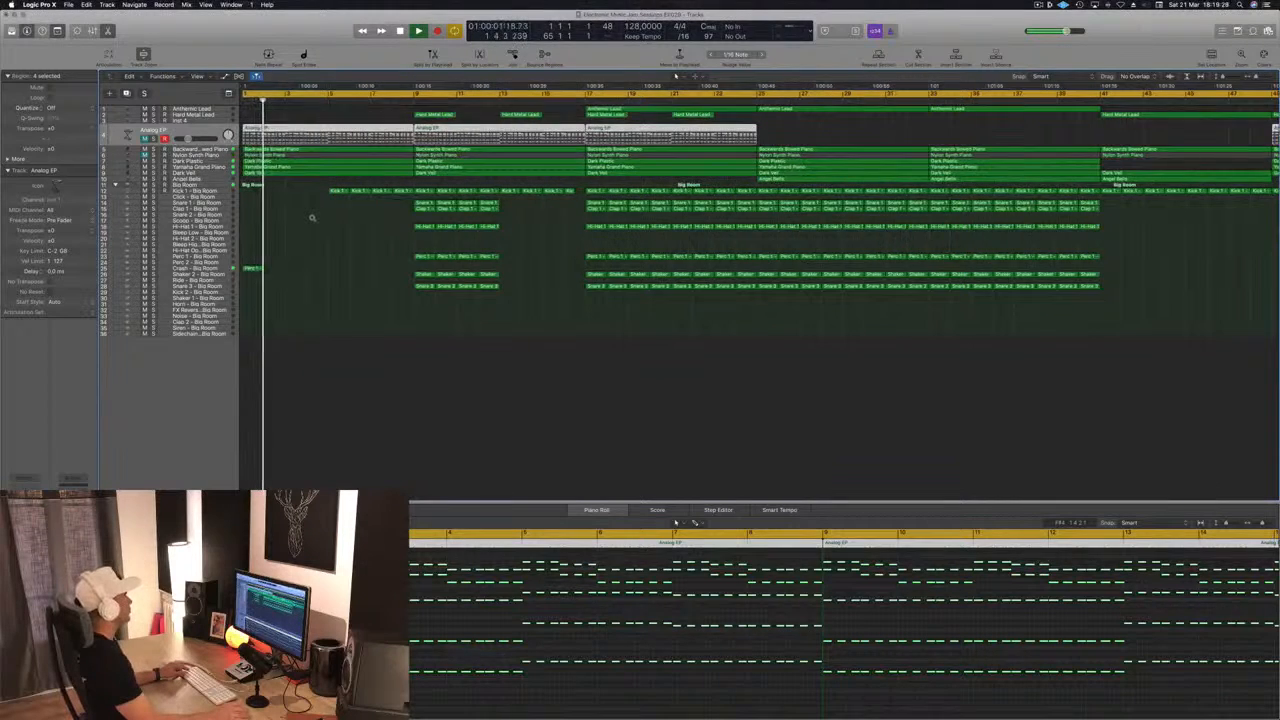
- Mute the Dark Plastic track and restart playback from the project start
key(super+Down)
key(super+Down)
key(super+Down)
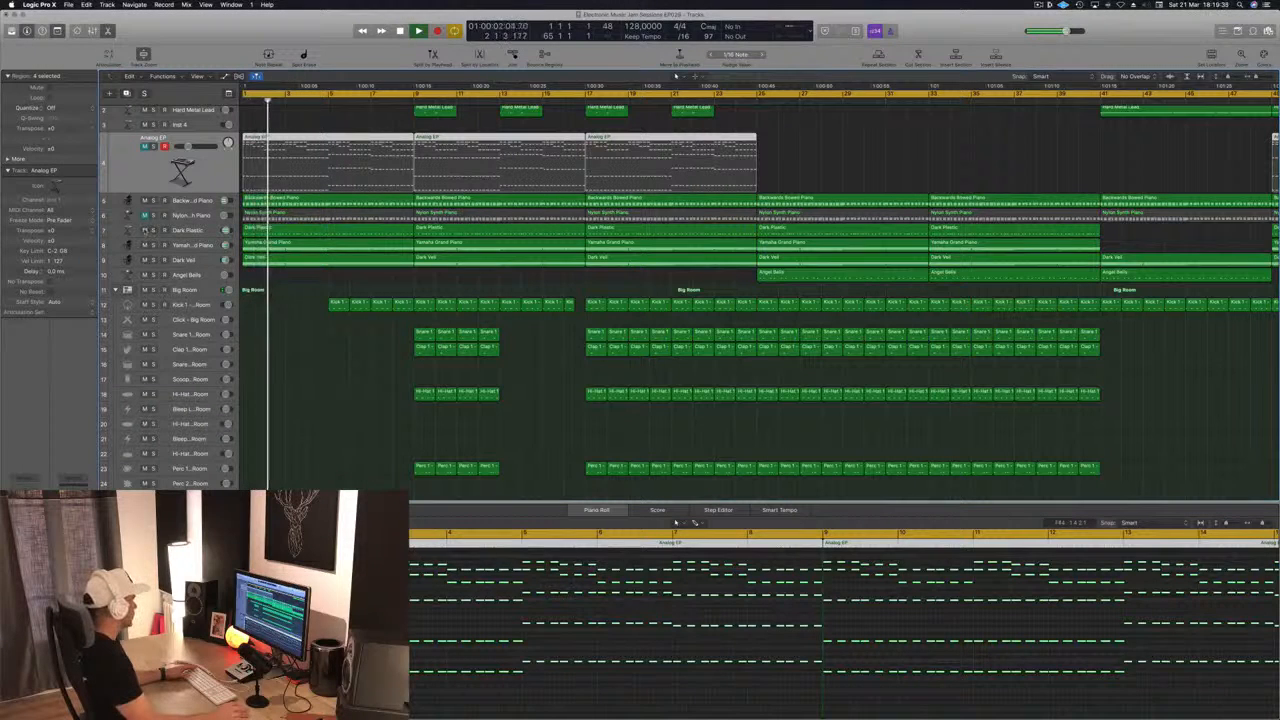
click(146, 231)
key(space)
- Compare the intro with the Backwards Bowed Piano track muted and soloed, leaving the track unmuted and unsoloed
click(146, 200)
key(space)
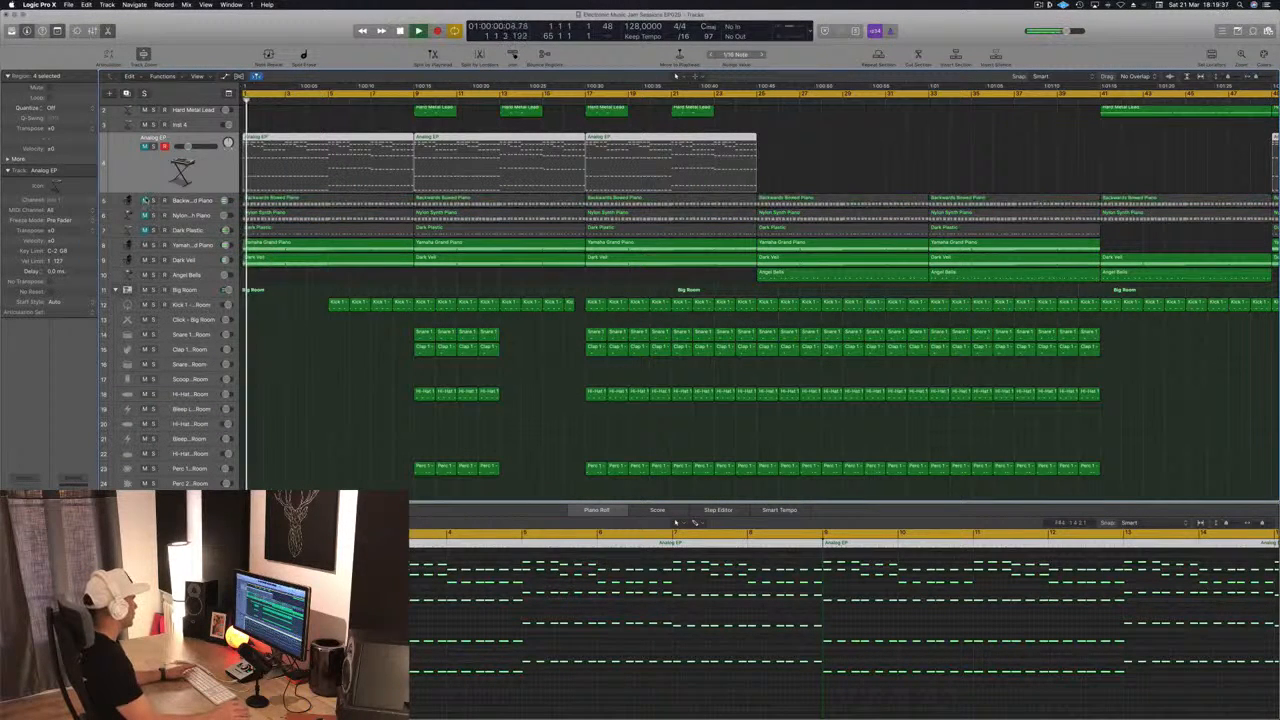
key(space)
click(153, 200)
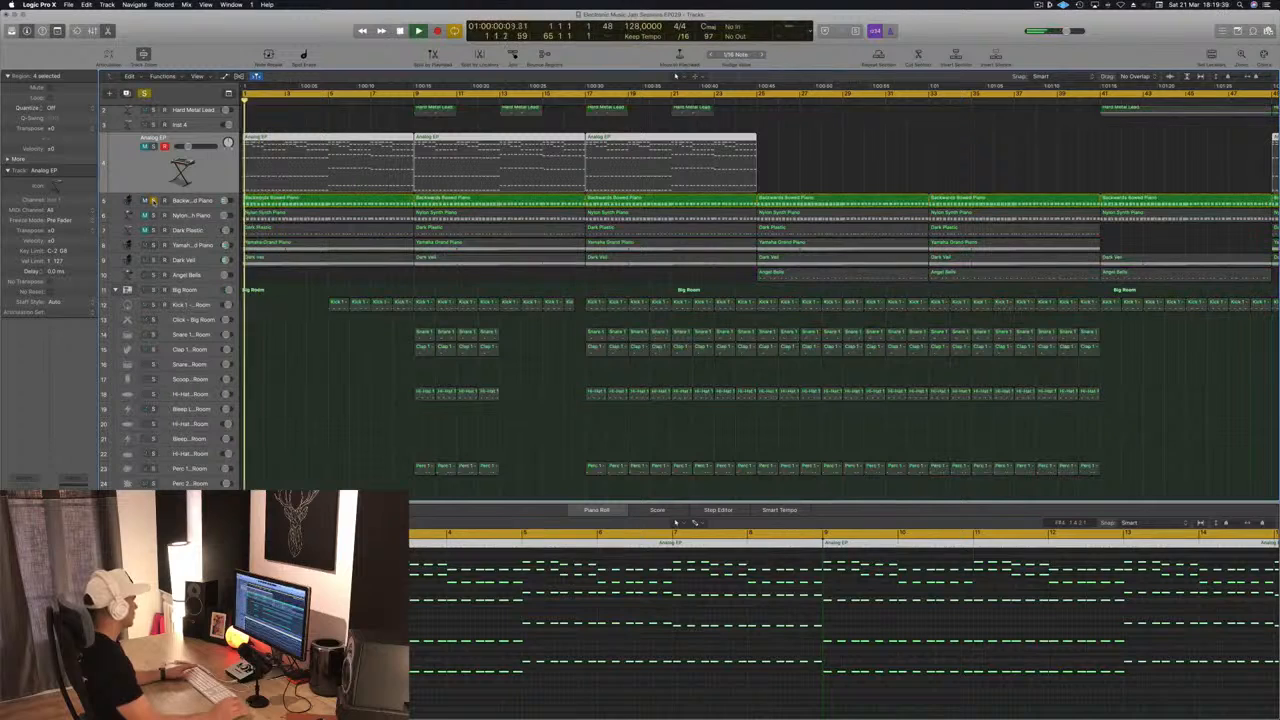
click(153, 200)
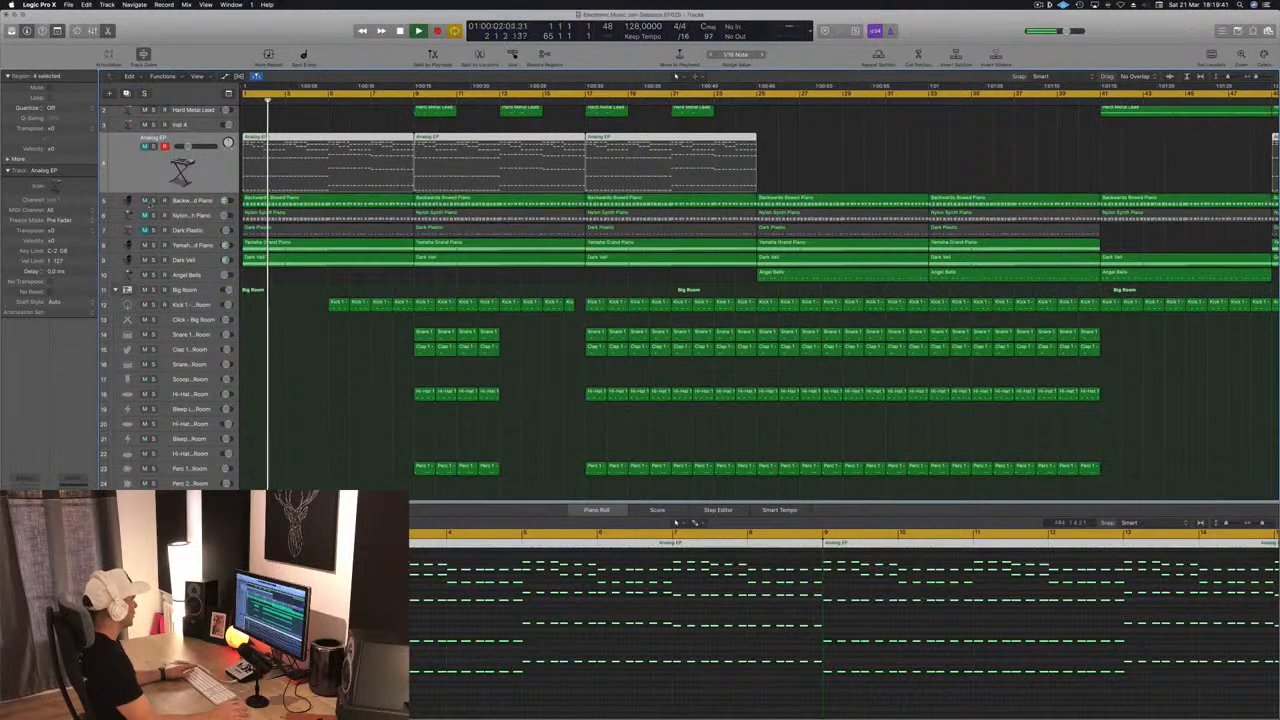
- Select the Backwards Bowed Piano track and listen to the intro from the project start past the kick entry
click(199, 201)
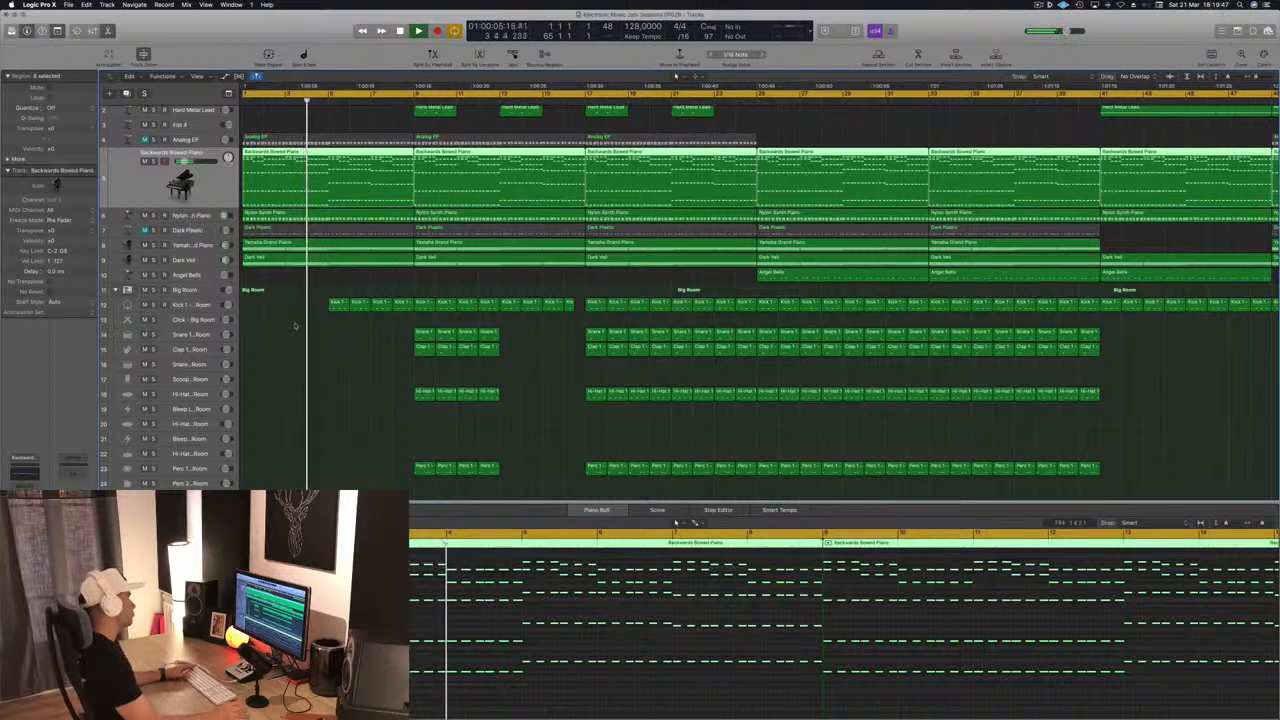
key(Return)
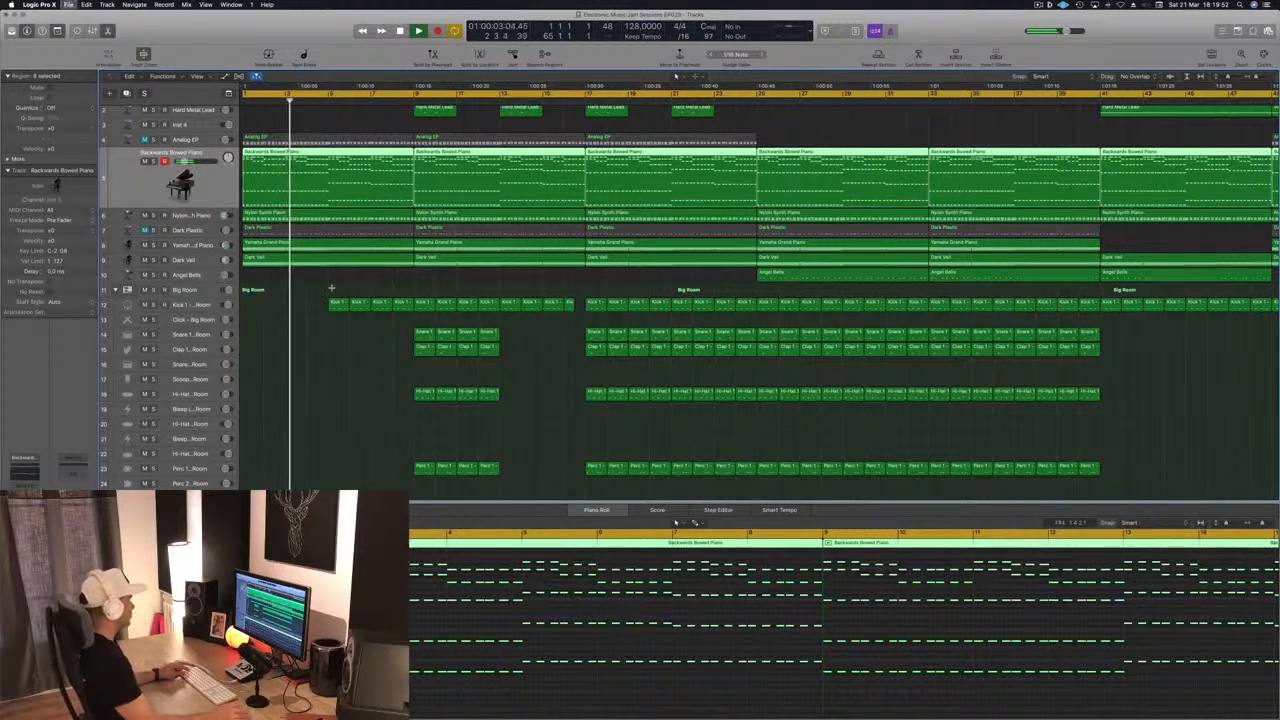
scroll(331, 288, up, 4)
scroll(332, 288, down, 4)
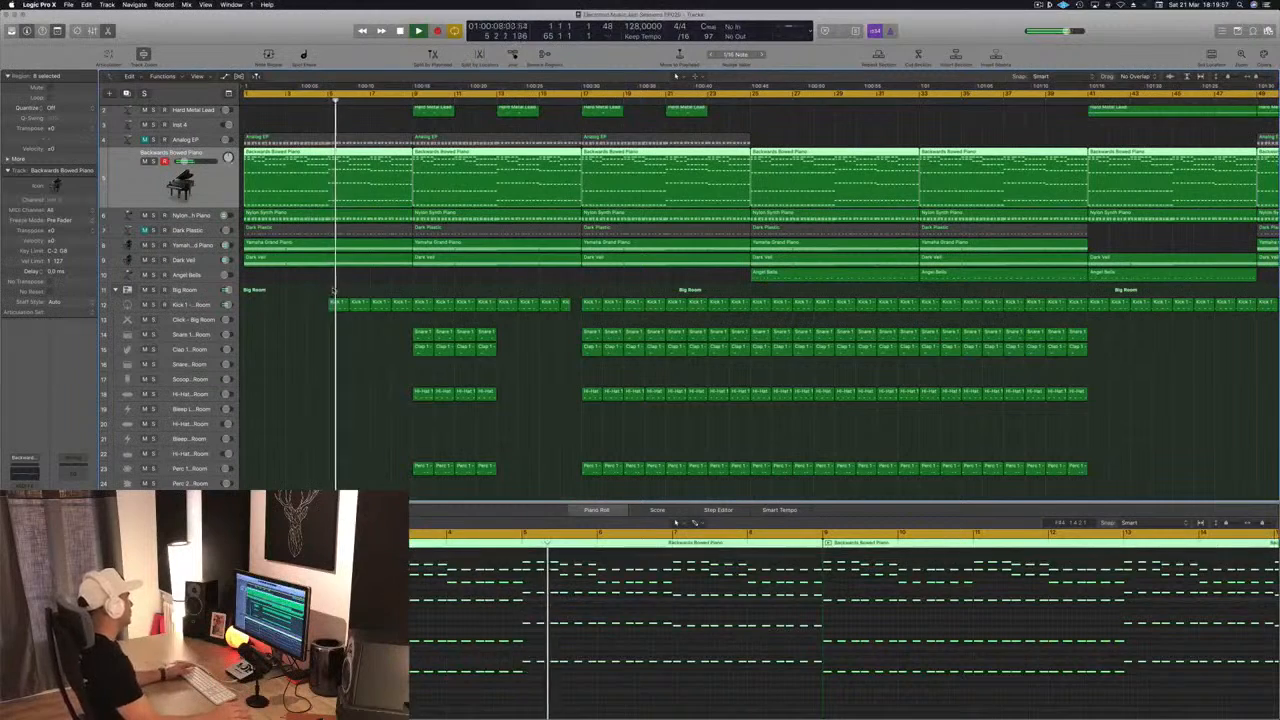
click(322, 290)
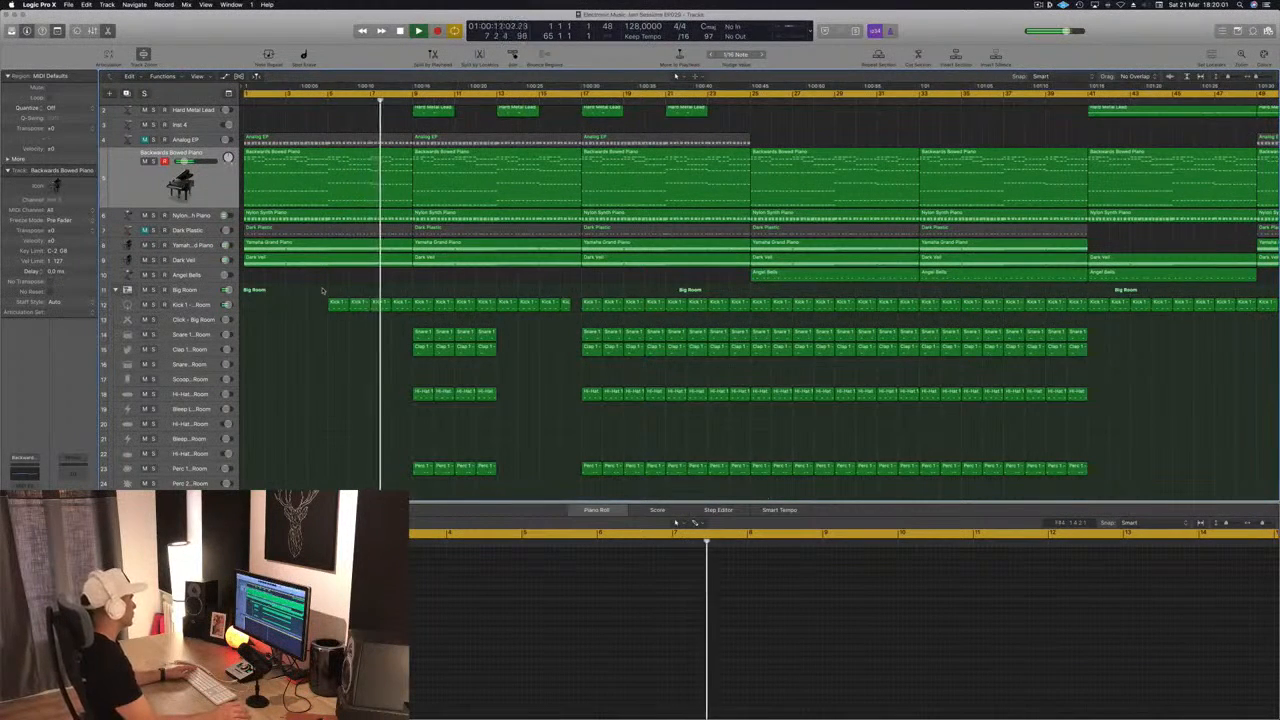
key(space)
- Reselect the Backwards Bowed Piano track and replay its part in the intro from bar 1
scroll(323, 291, up, 2)
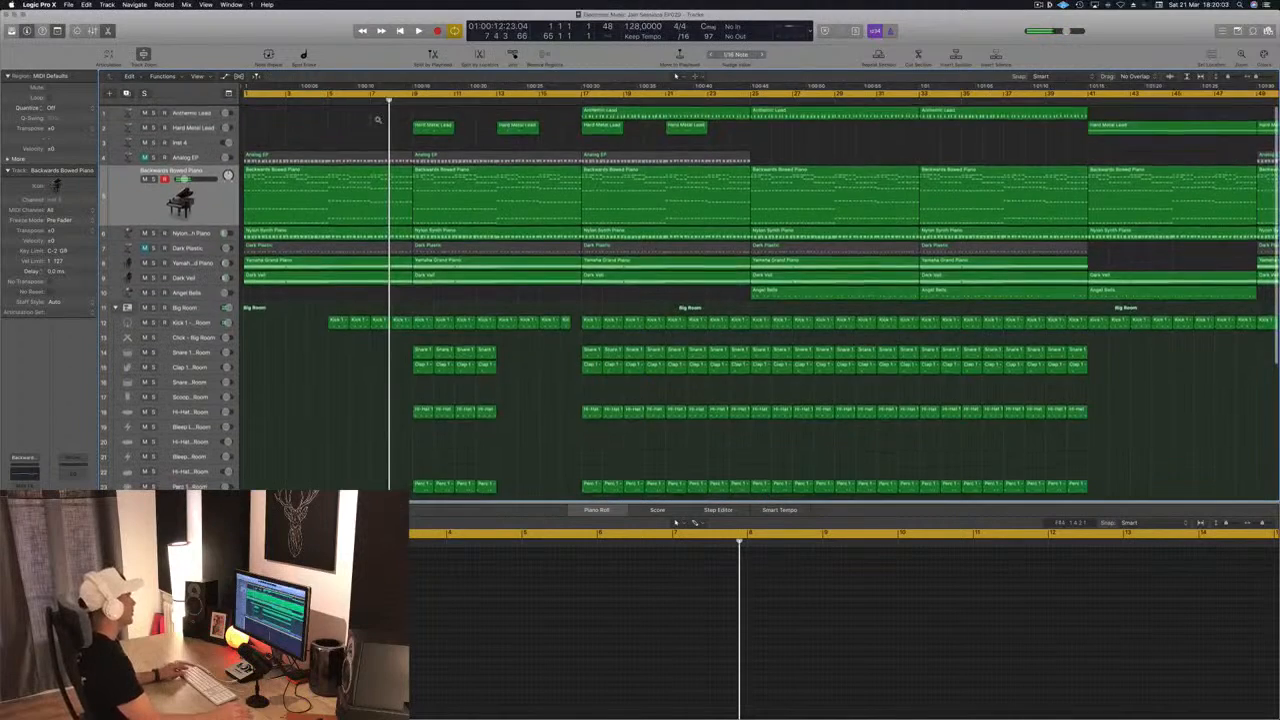
key(super+Left)
key(Return)
key(space)
click(138, 193)
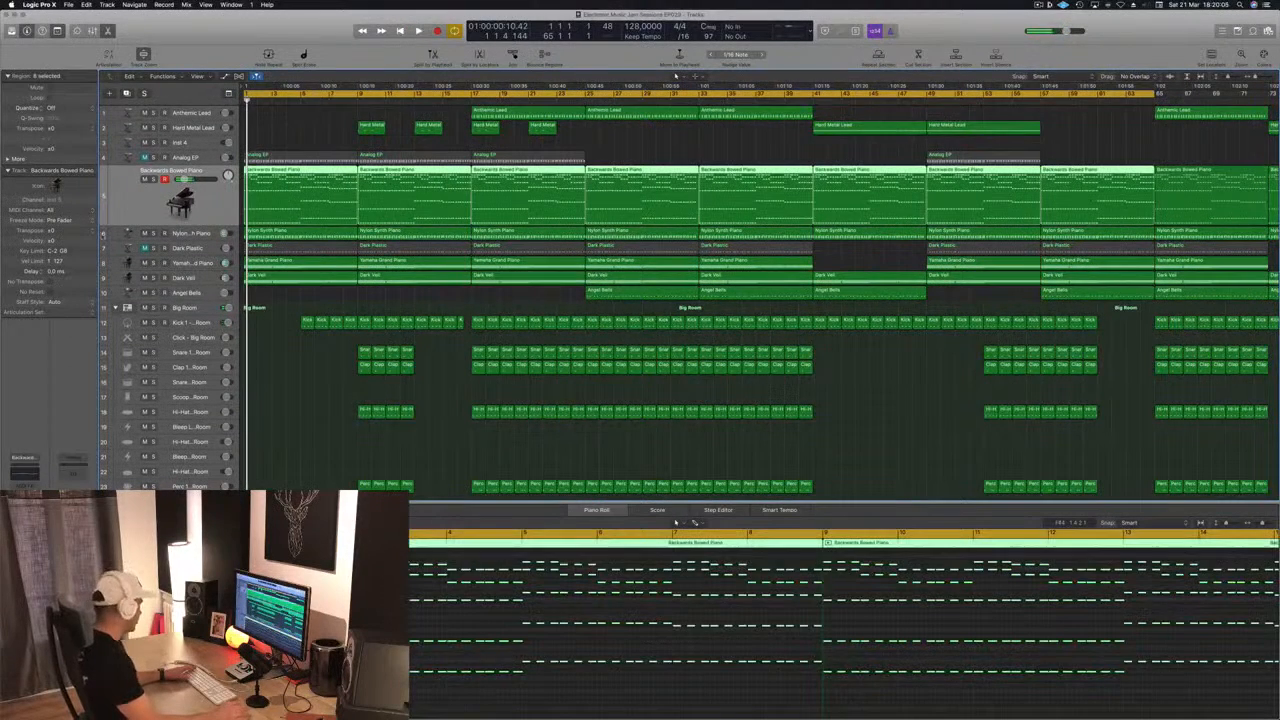
key(space)
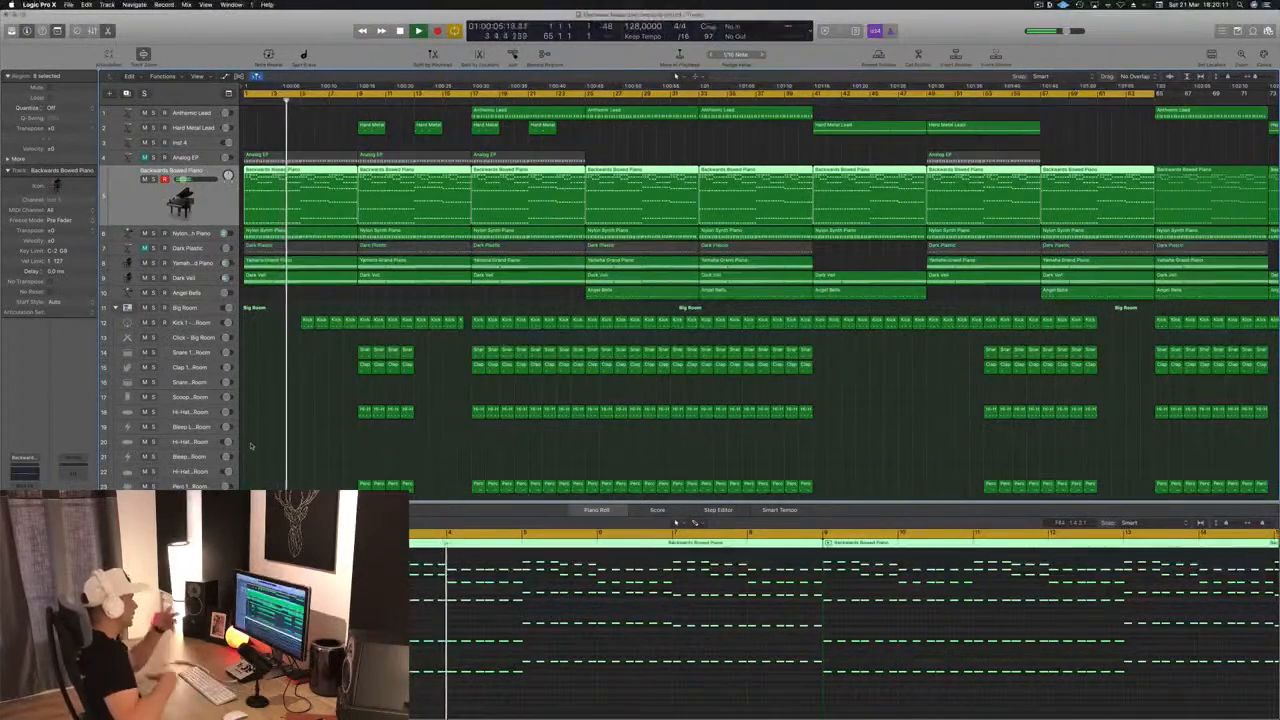
- Copy the crash region from bar 1 to bar 8 on the FX Reverse - Big Room track
scroll(354, 407, up, 5)
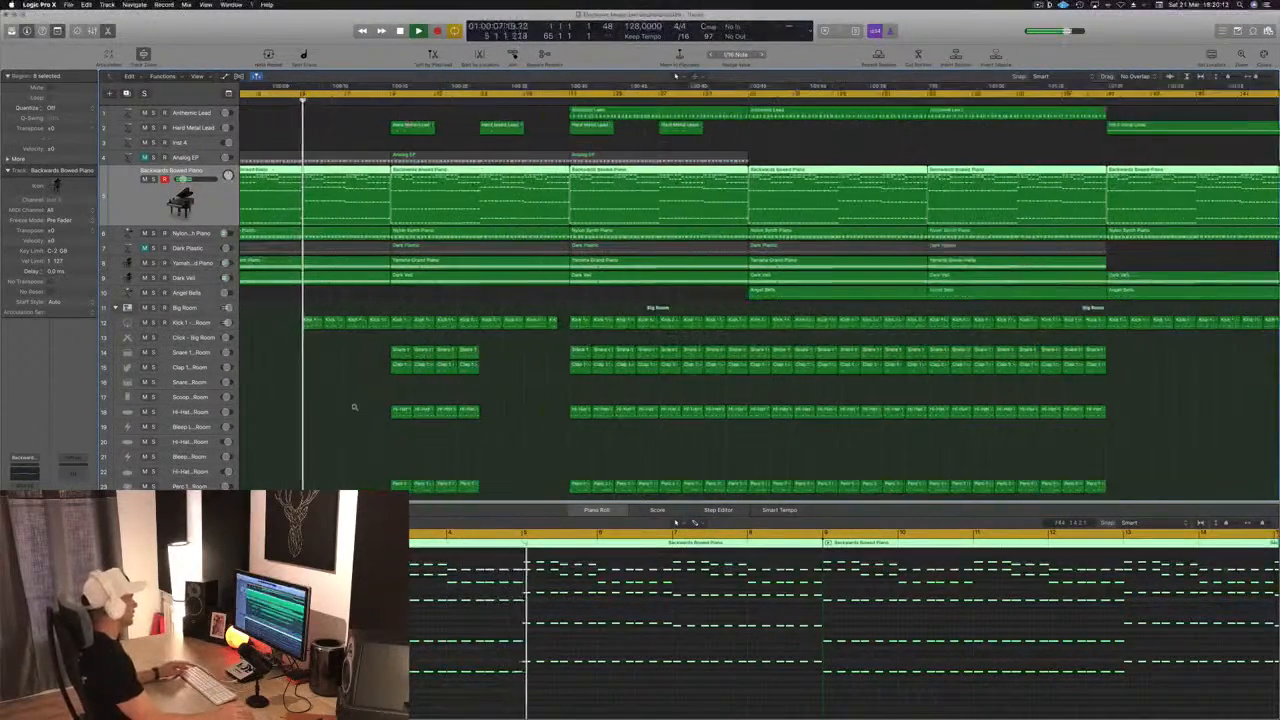
scroll(354, 407, down, 3)
scroll(345, 415, down, 4)
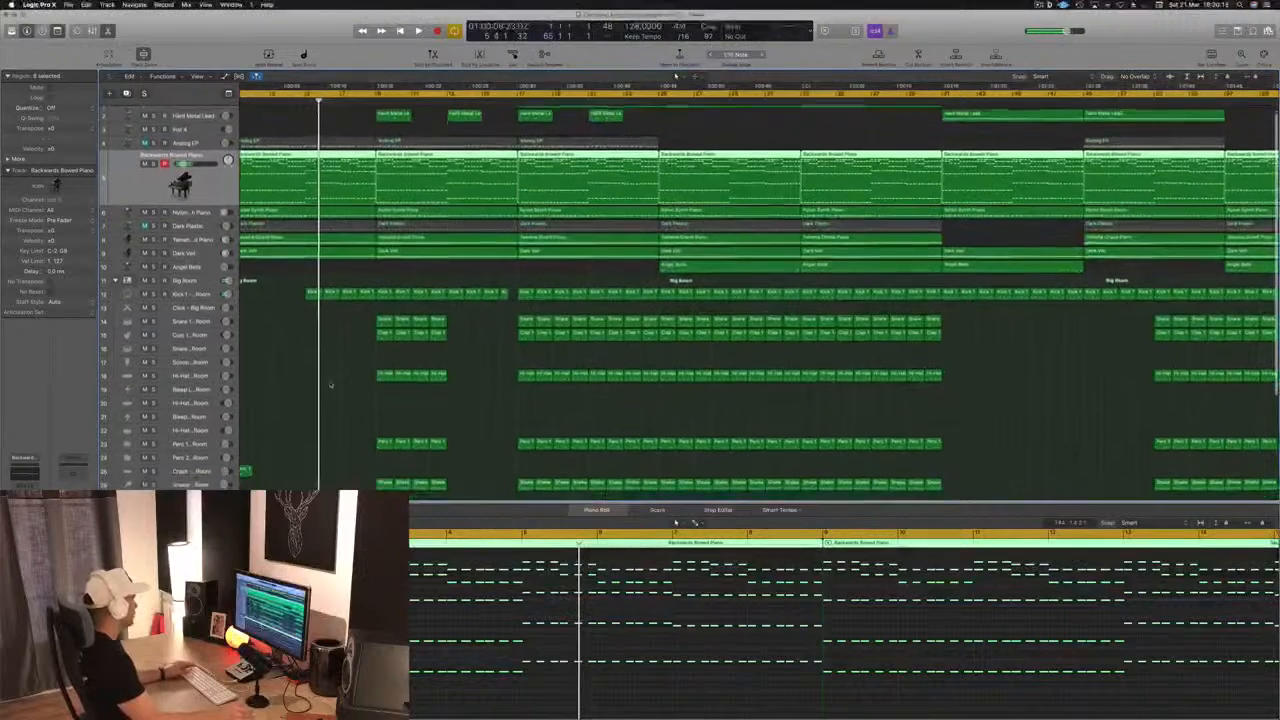
scroll(332, 428, down, 5)
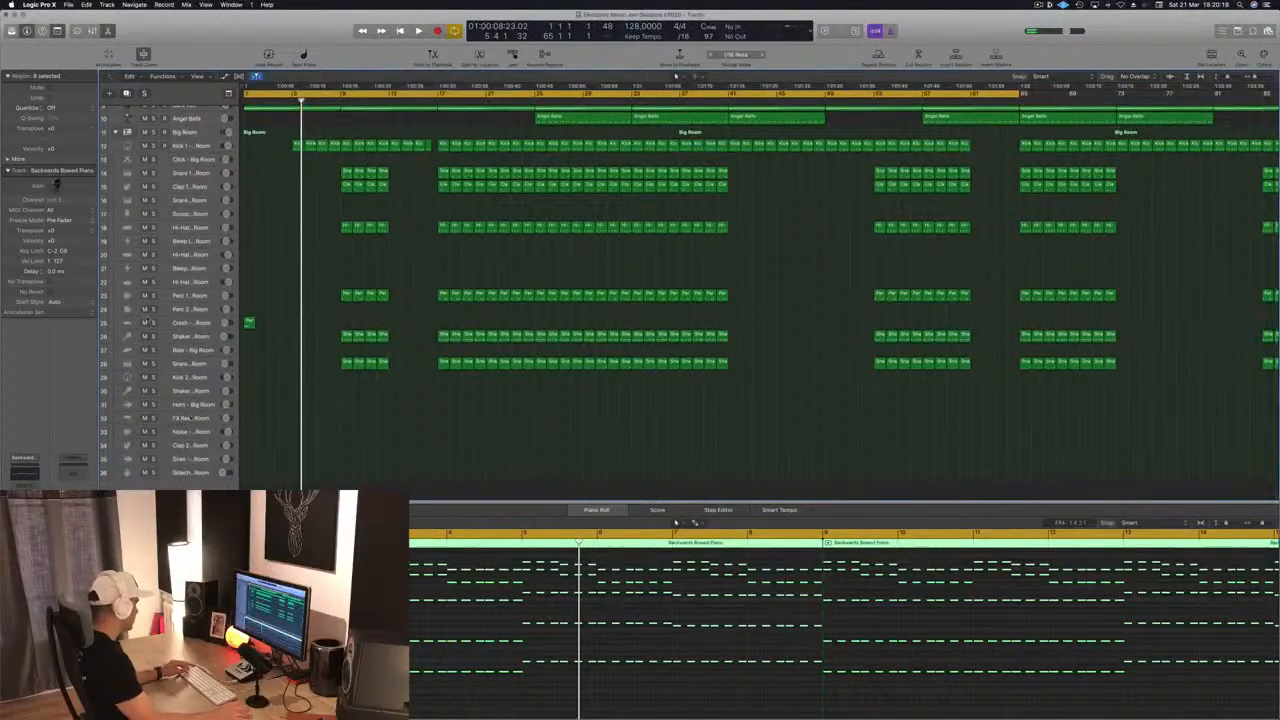
click(190, 418)
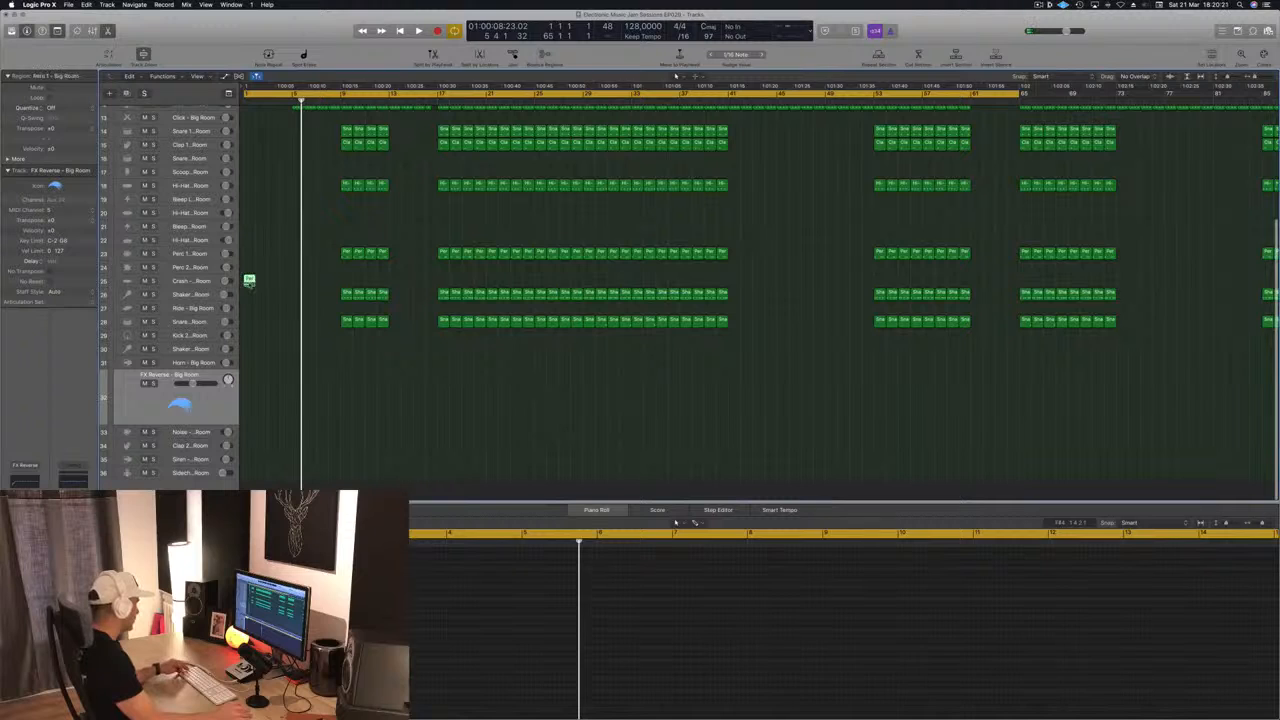
drag(250, 282, 334, 402)
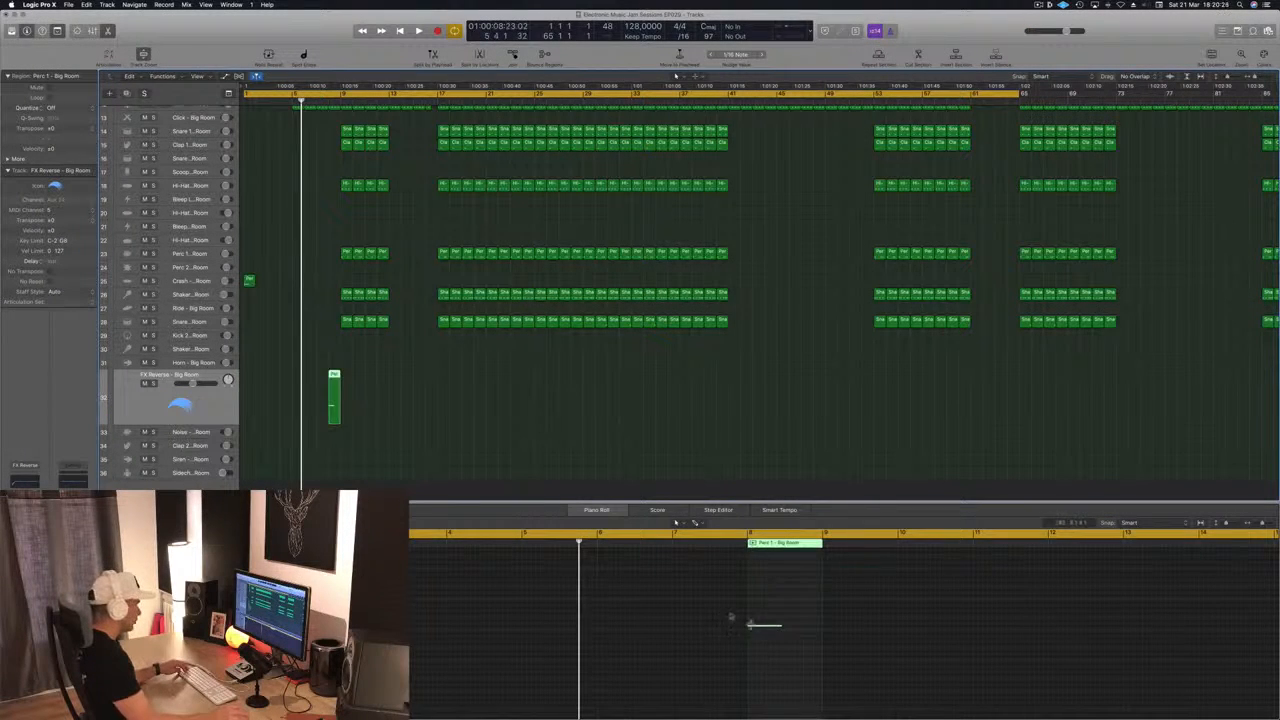
- Raise the note in the copied FX Reverse region, extend it to the end of bar 8, and audition it
drag(728, 613, 772, 647)
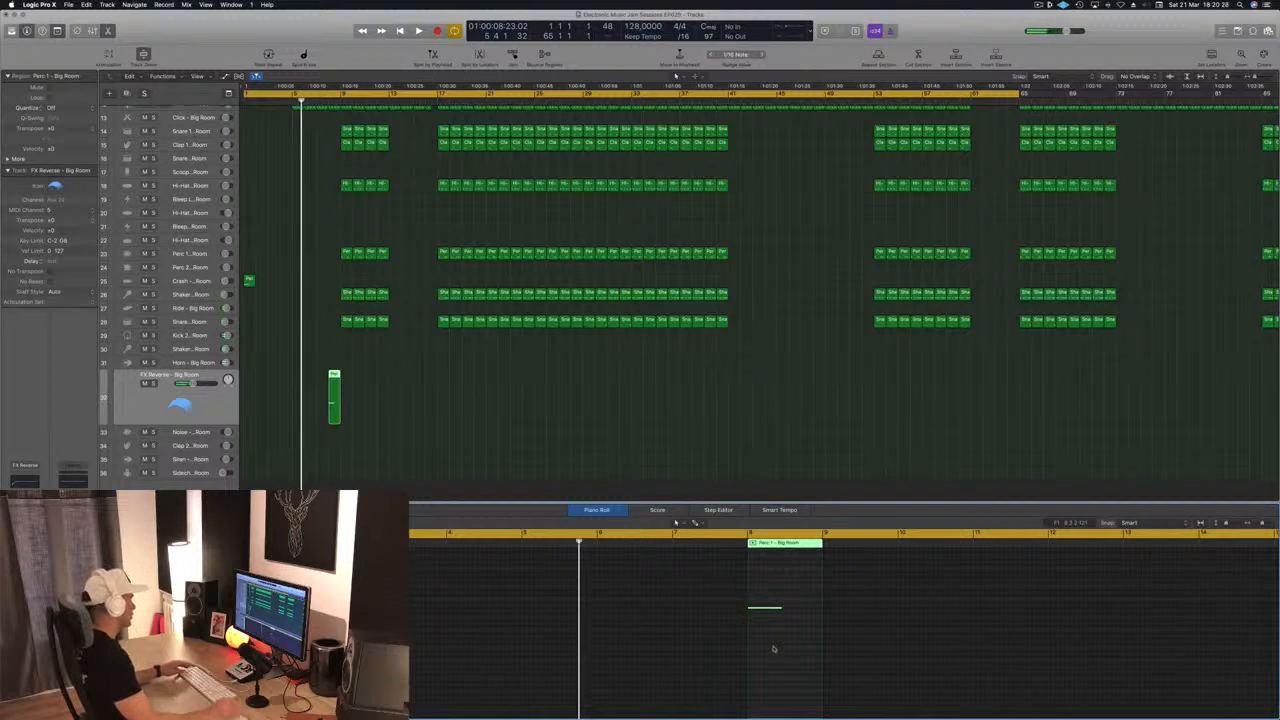
key(space)
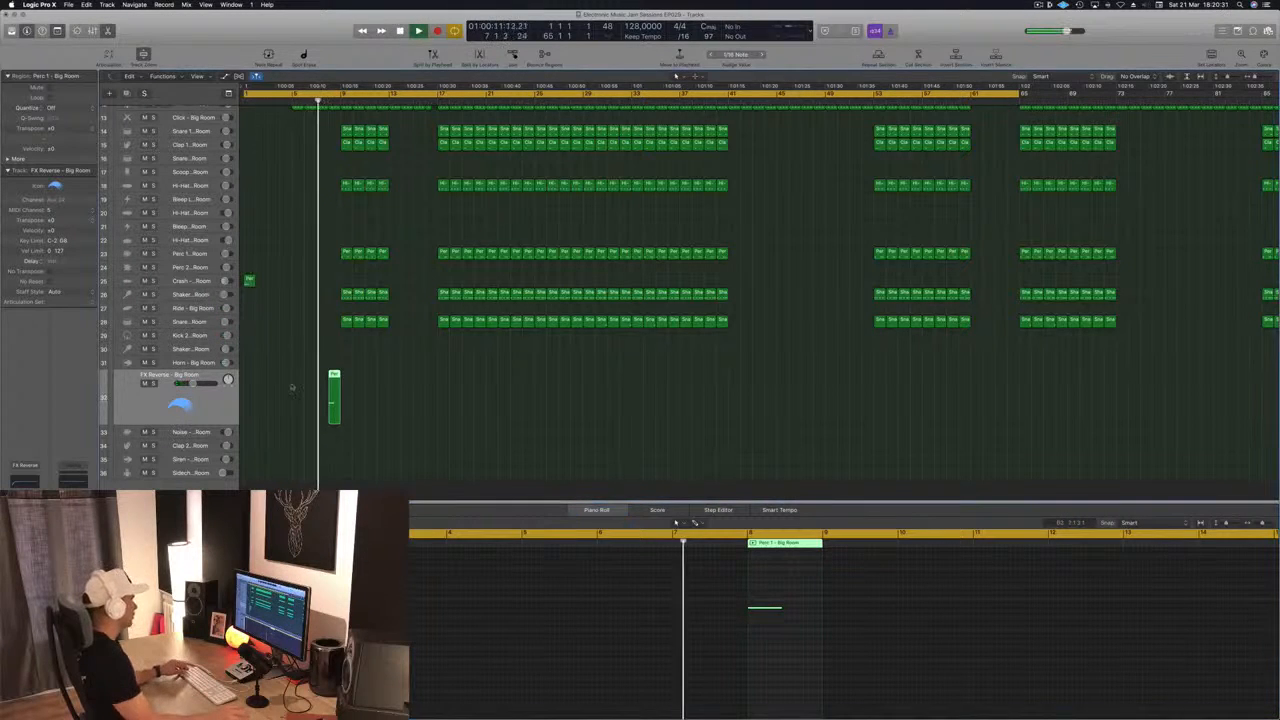
drag(783, 607, 822, 607)
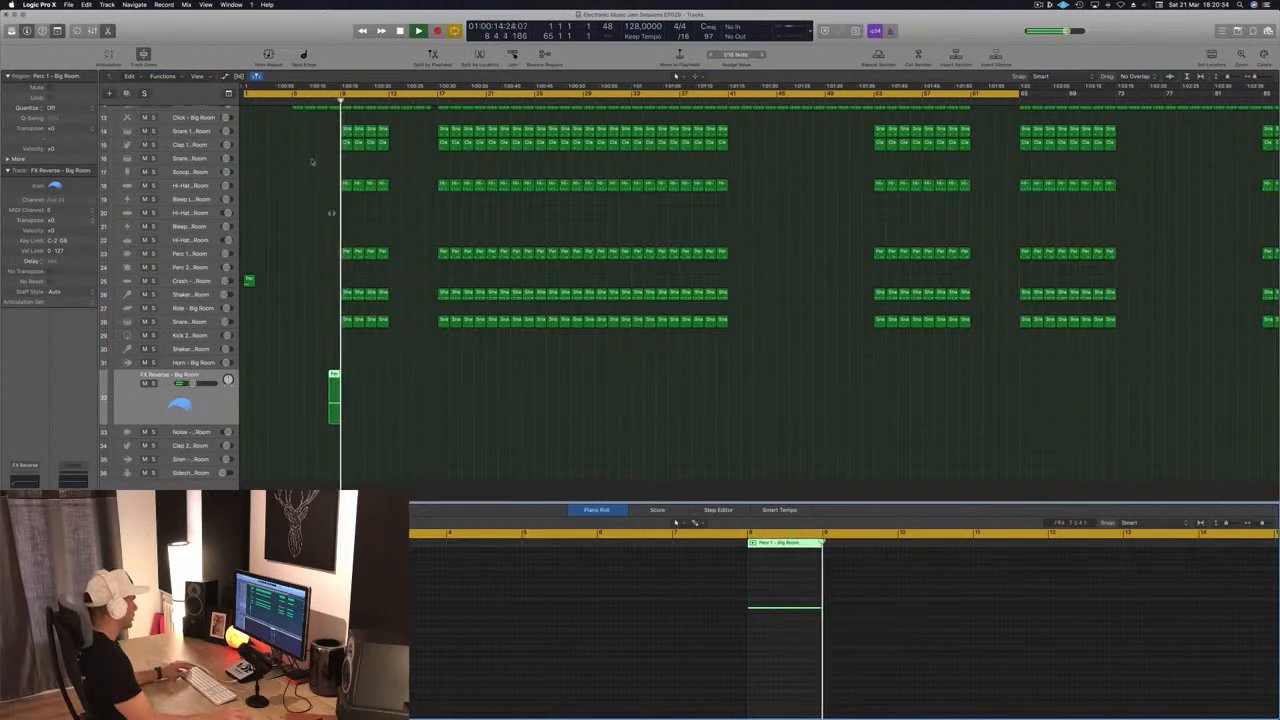
click(329, 100)
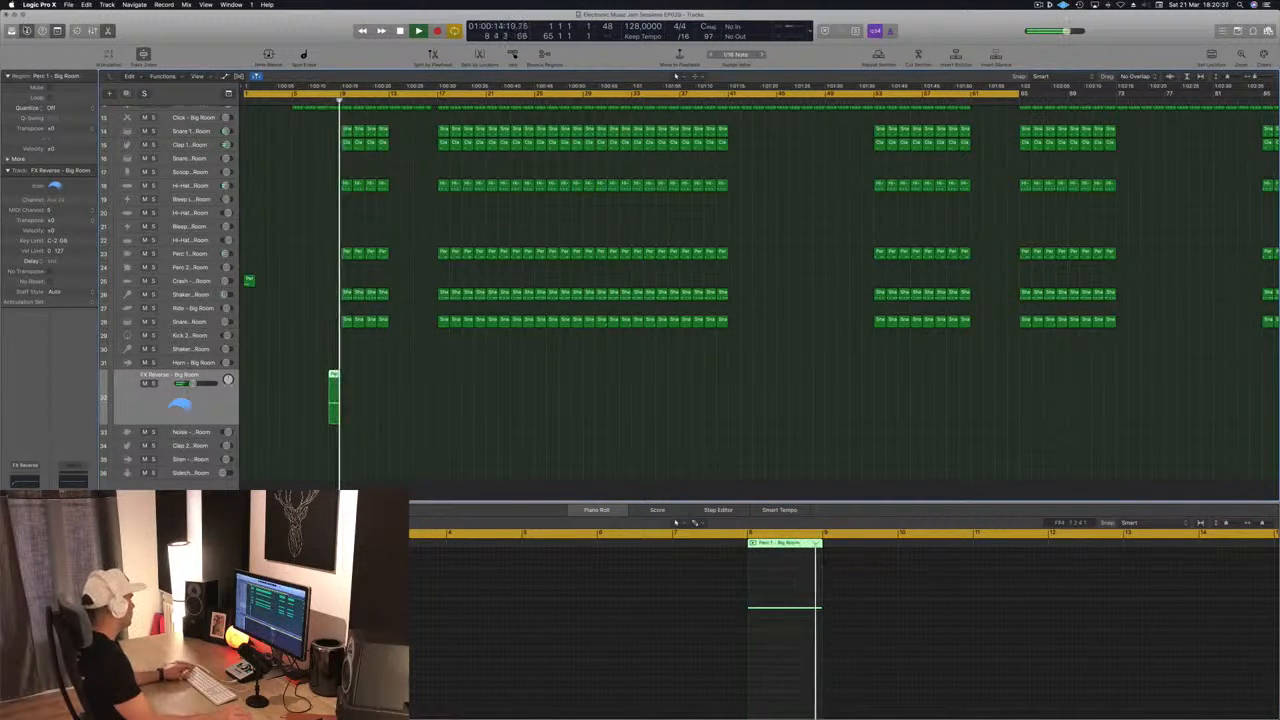
- Audition Noise Burst - Radiant on the FX Reverse track and change its sound to Noise Downer - Dropkick
key(y)
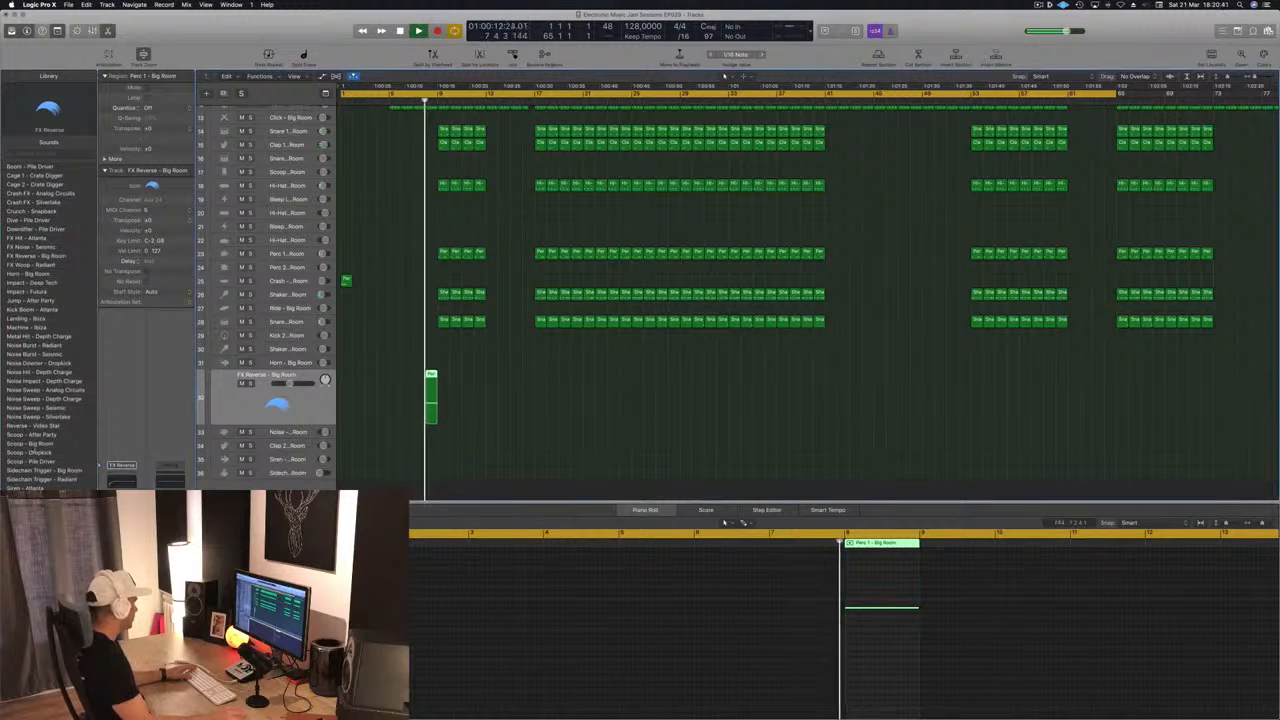
click(35, 345)
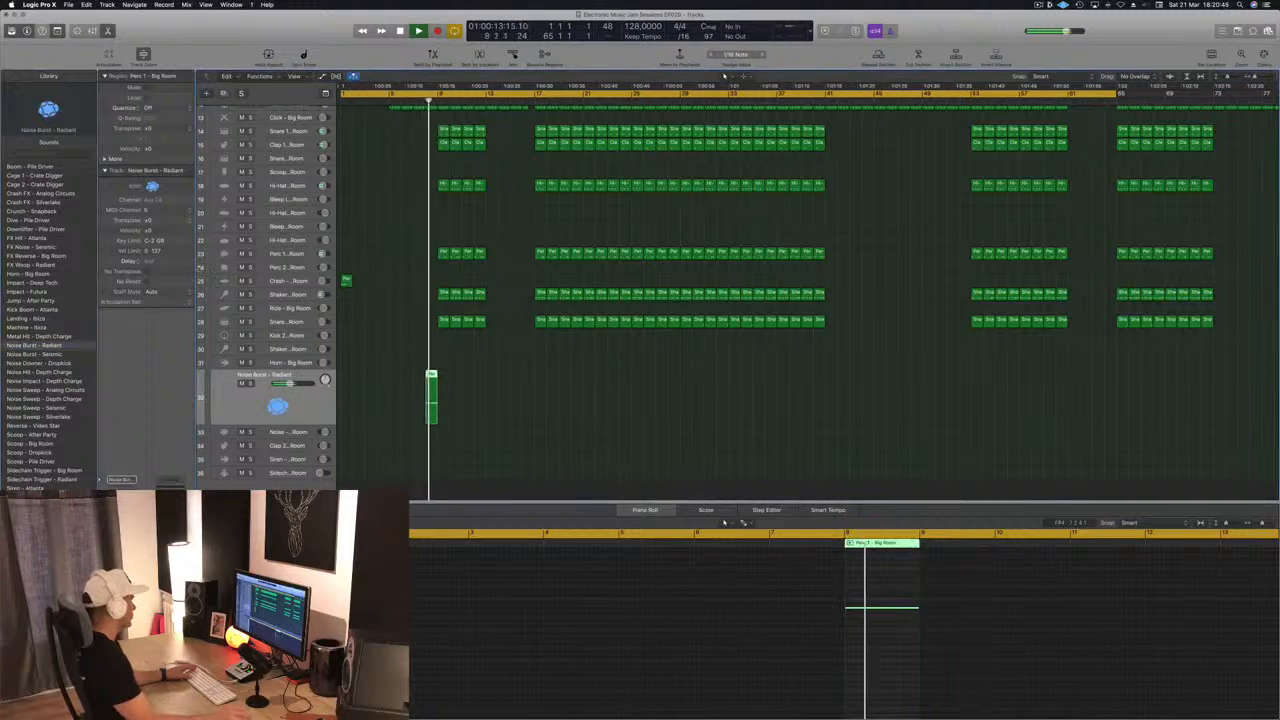
click(20, 363)
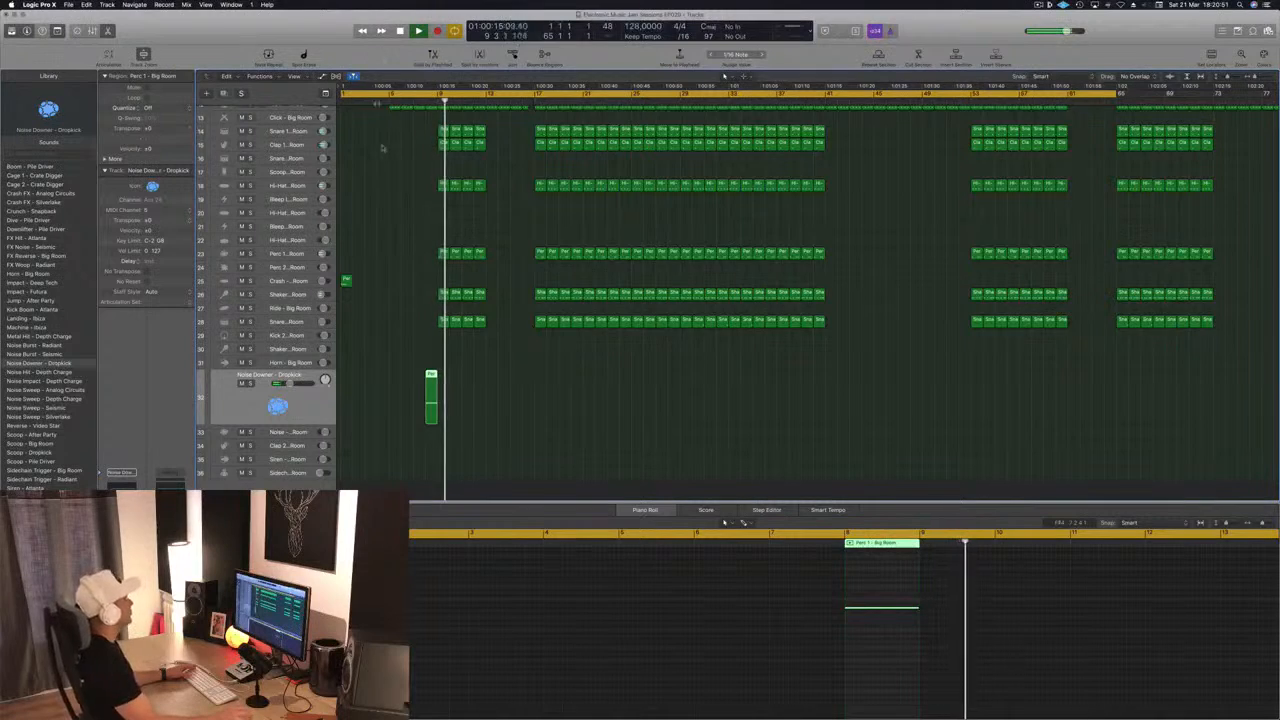
- Copy the crash region from bar 1 to bar 9 on the same track and save the project
scroll(404, 230, up, 3)
key(Return)
click(346, 326)
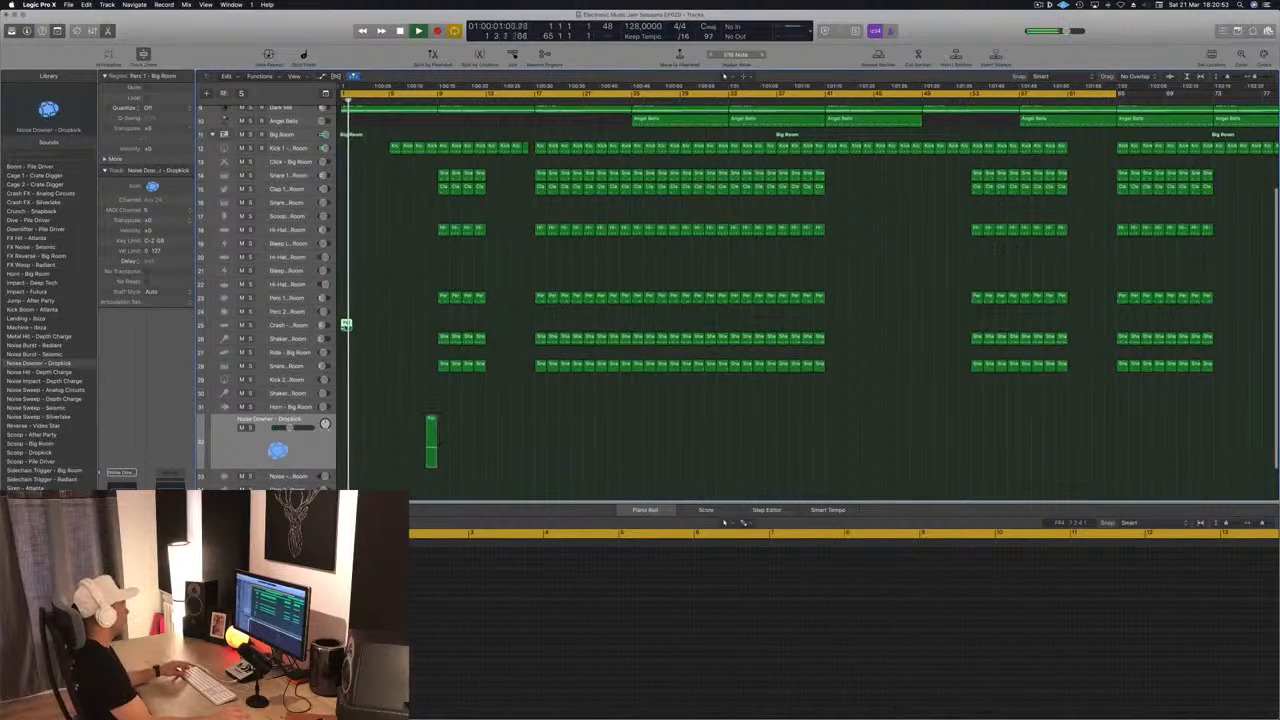
drag(385, 330, 442, 325)
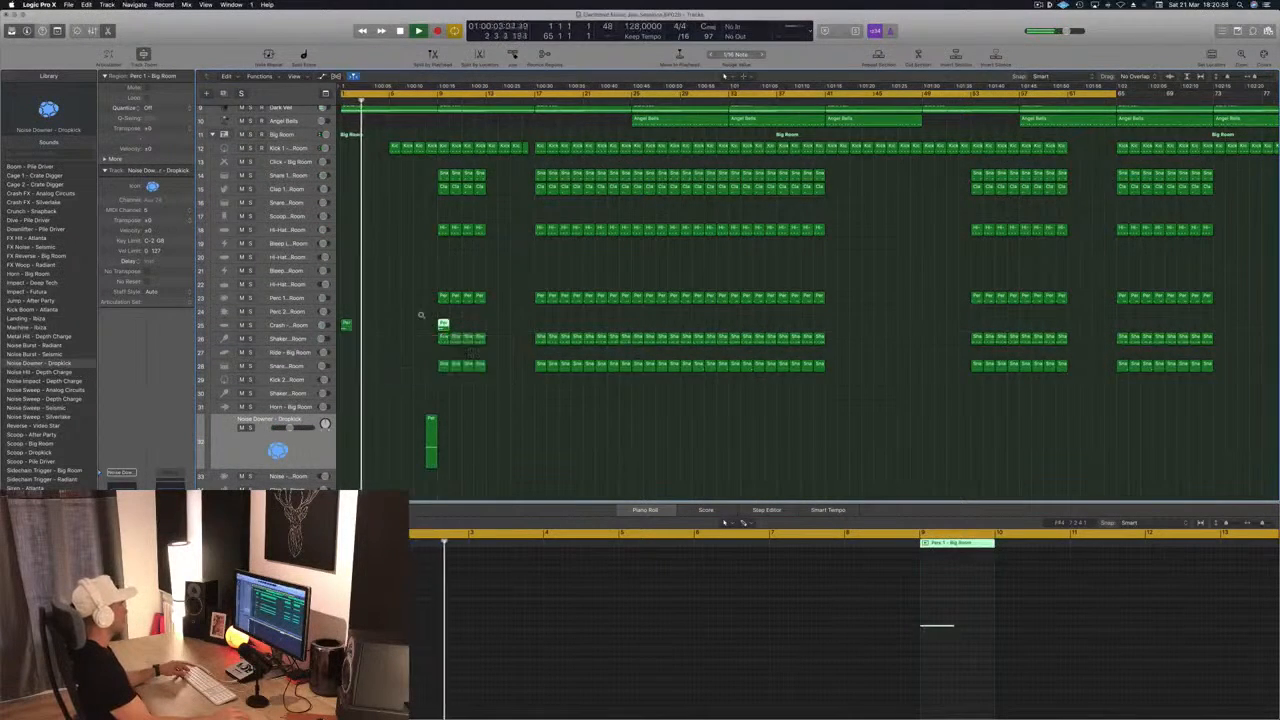
scroll(403, 284, down, 3)
scroll(403, 284, down, 3)
key(super+s)
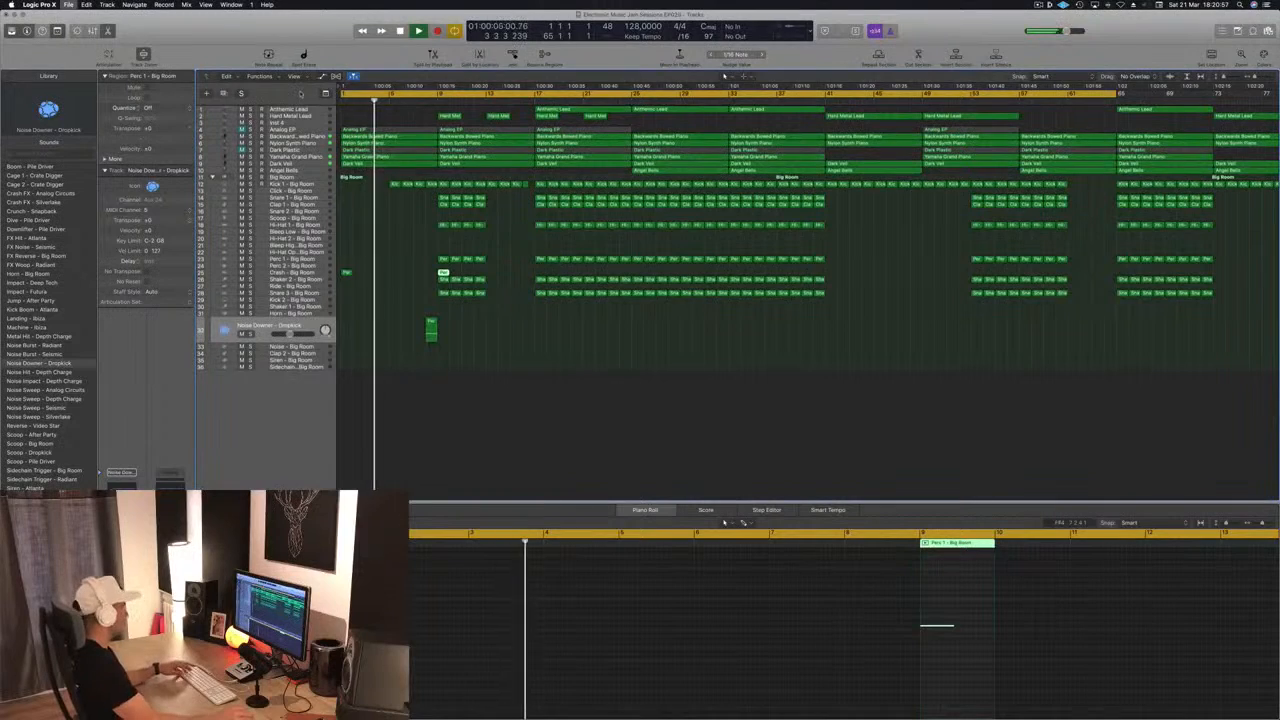
- Hide the Piano Roll editor and play the arrangement from the project start
scroll(422, 226, up, 3)
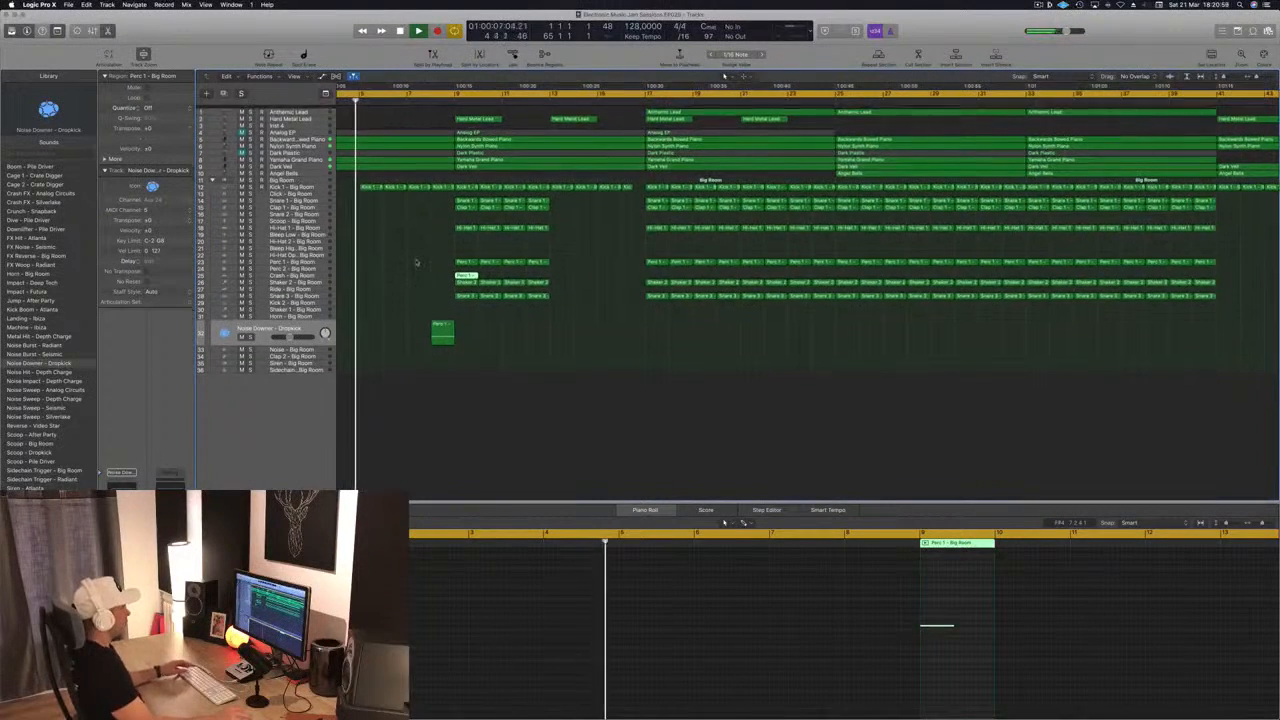
key(space)
scroll(411, 265, up, 5)
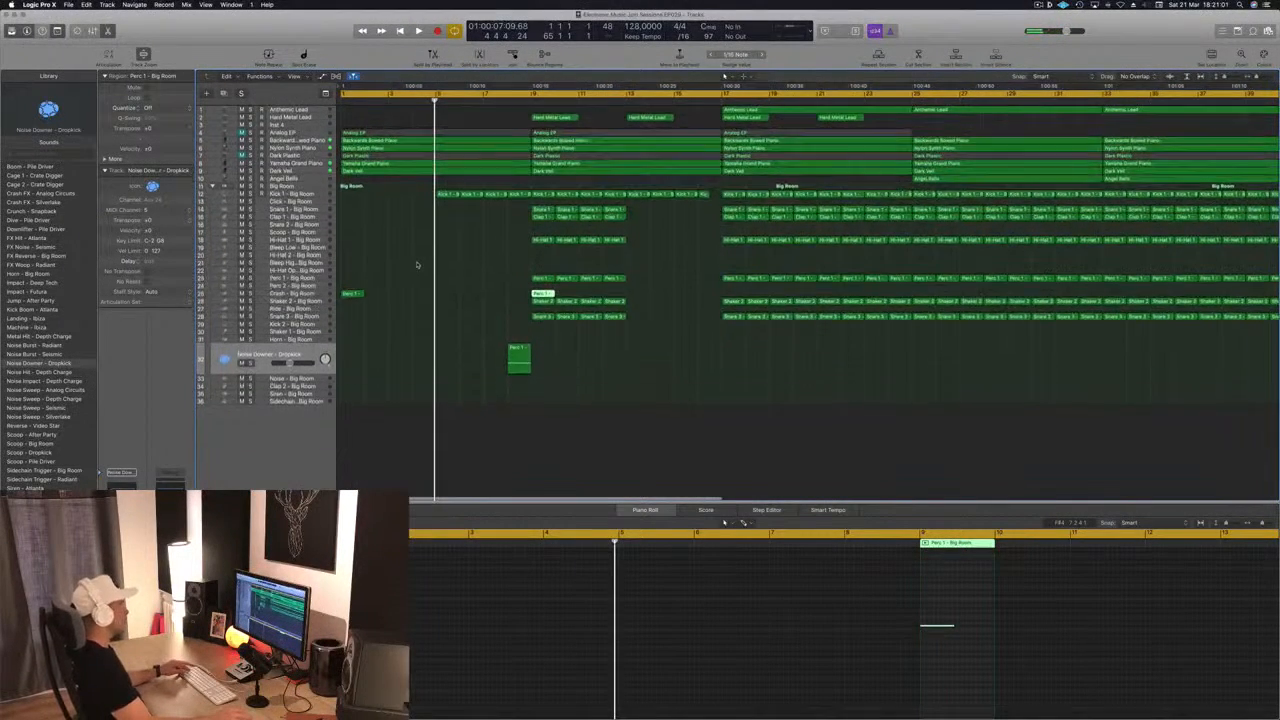
key(p)
scroll(417, 264, up, 2)
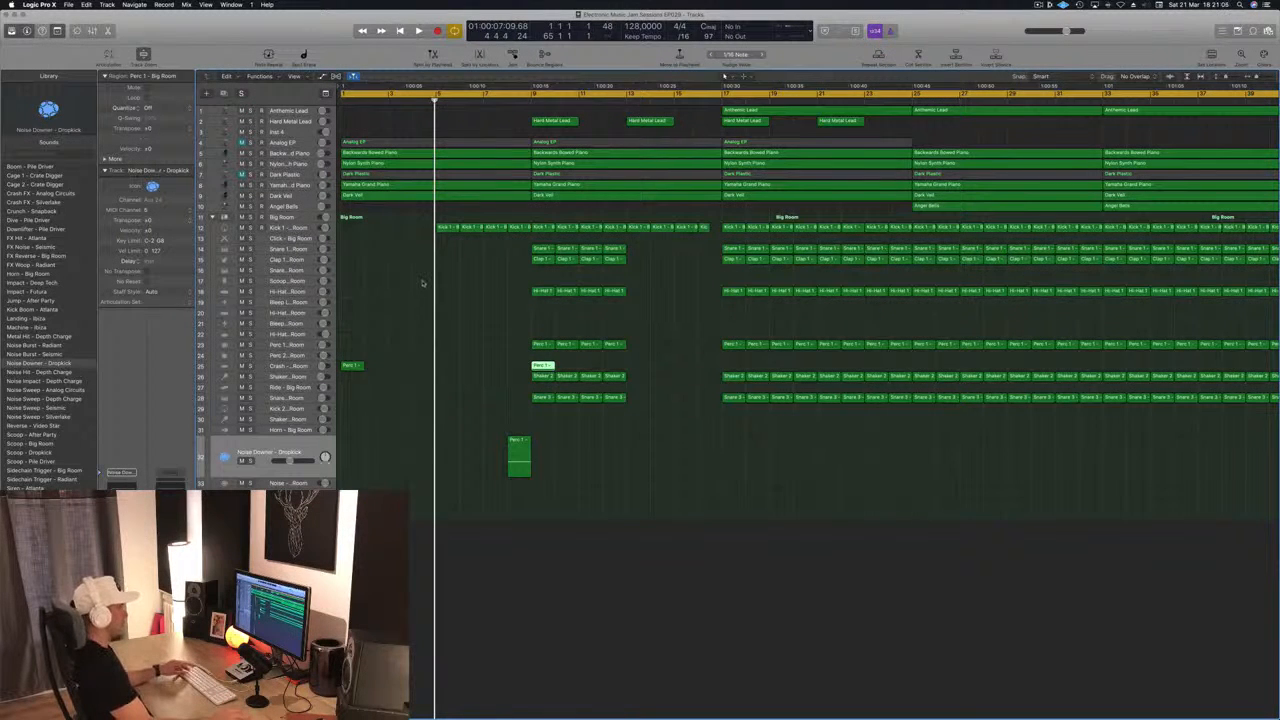
scroll(422, 283, down, 2)
scroll(422, 283, up, 2)
scroll(422, 284, left, 3)
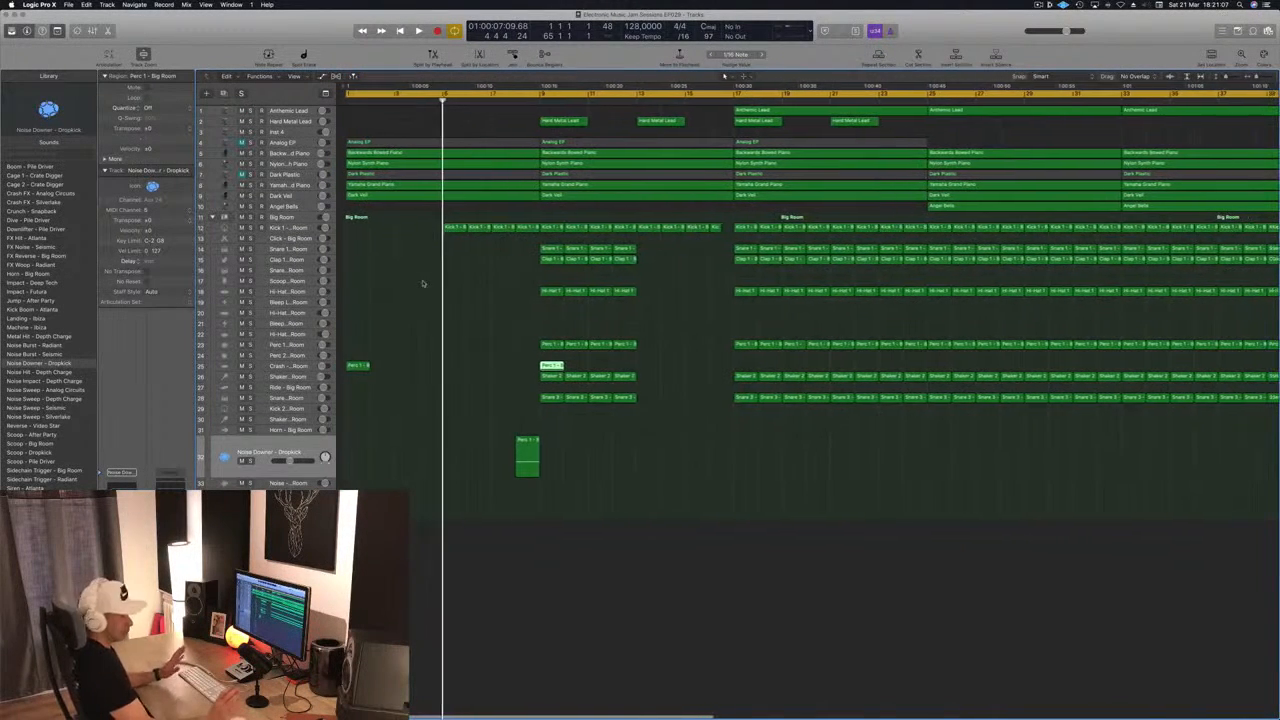
key(Return)
key(space)
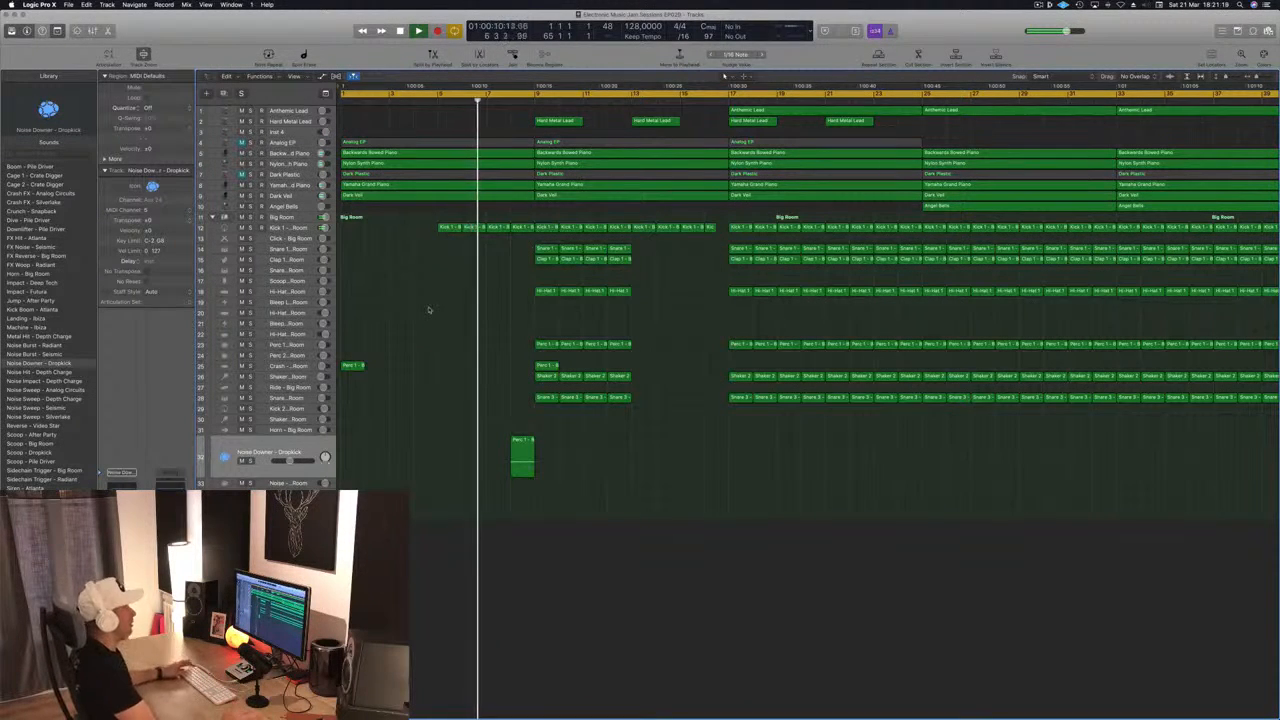
- Examine the notes of the Kick 1 region at bar 8 in a separate Piano Roll window and close it
click(522, 228)
double_click(522, 228)
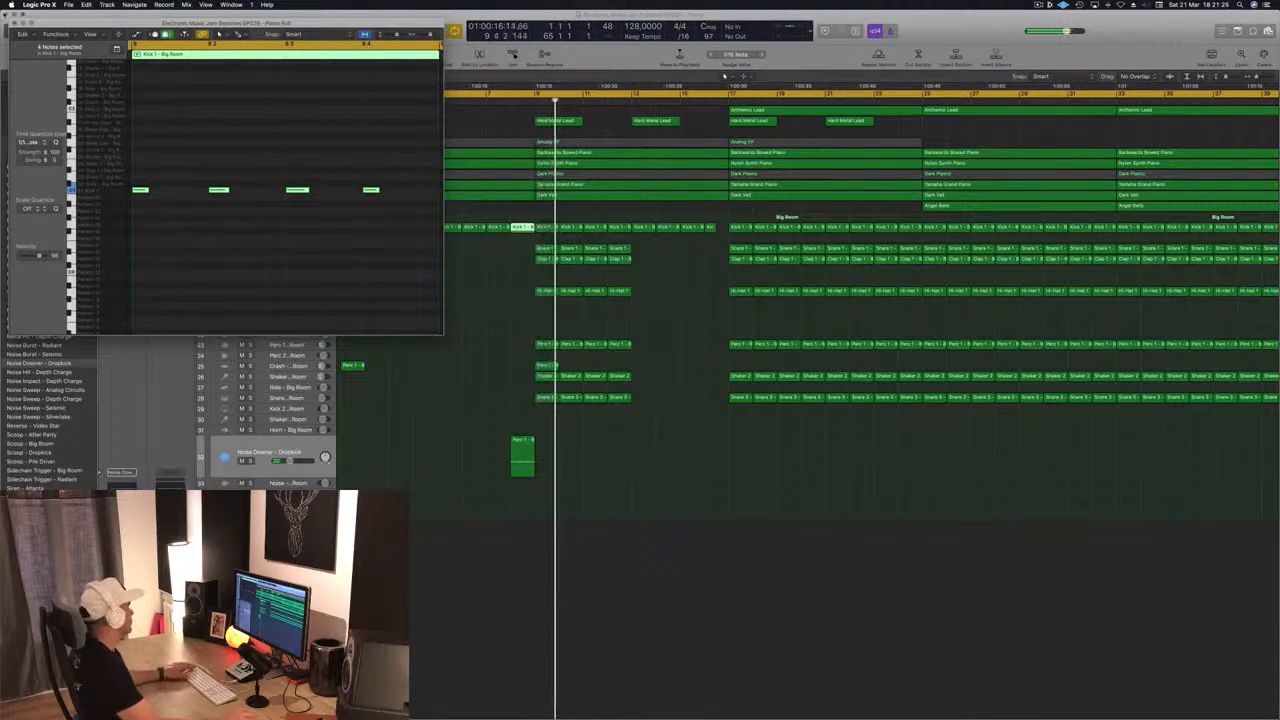
click(15, 23)
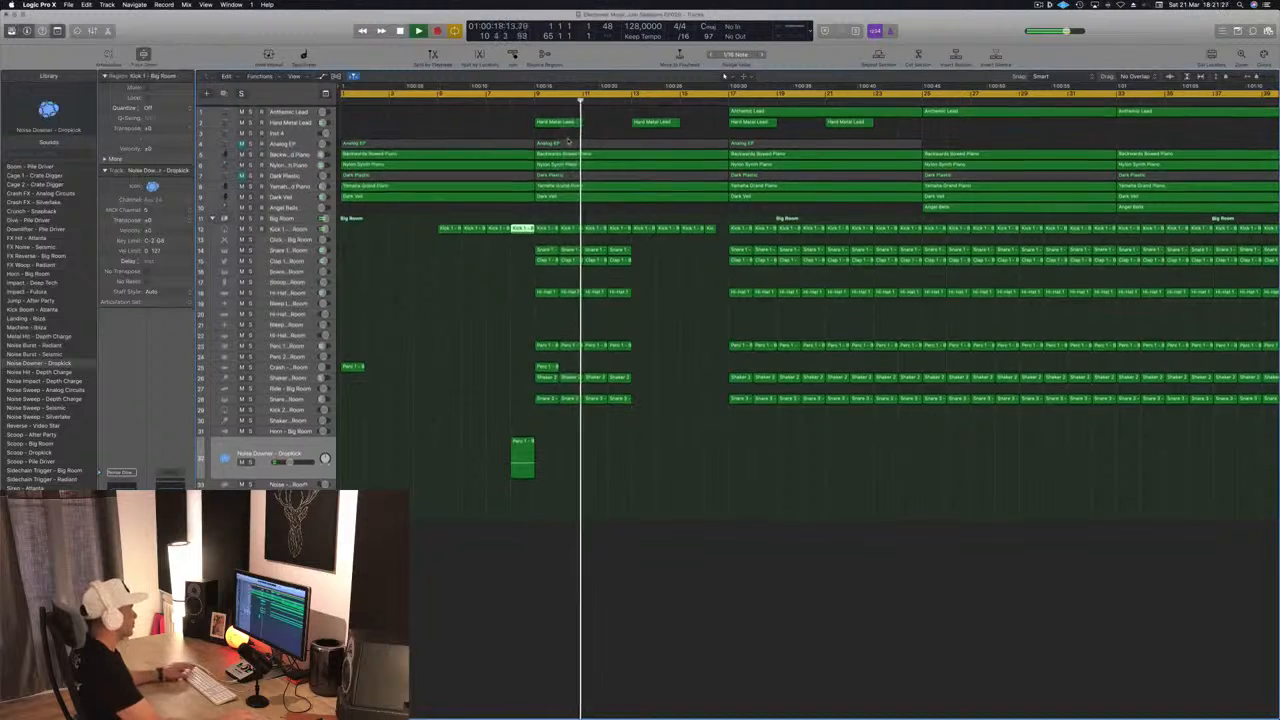
- Delete the two Hard Metal Lead regions at bars 9 and 13 and select the Anthemic Lead region starting at bar 17
key(space)
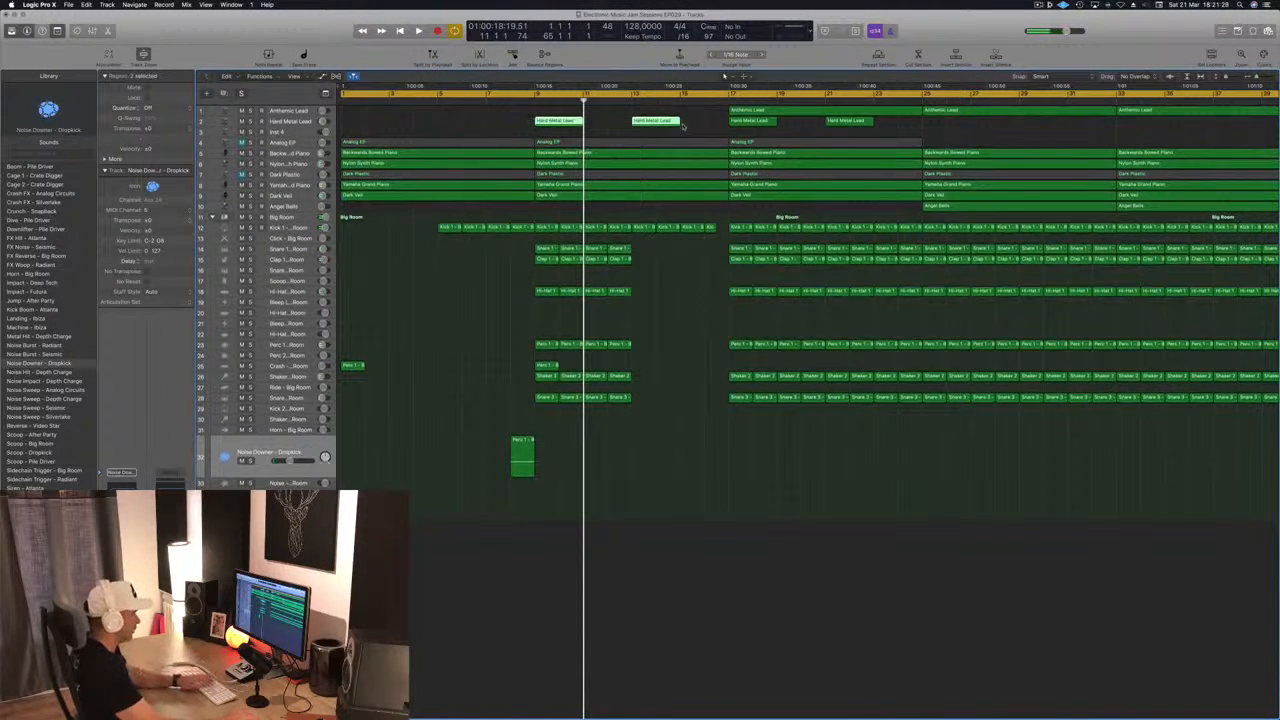
key(space)
click(797, 112)
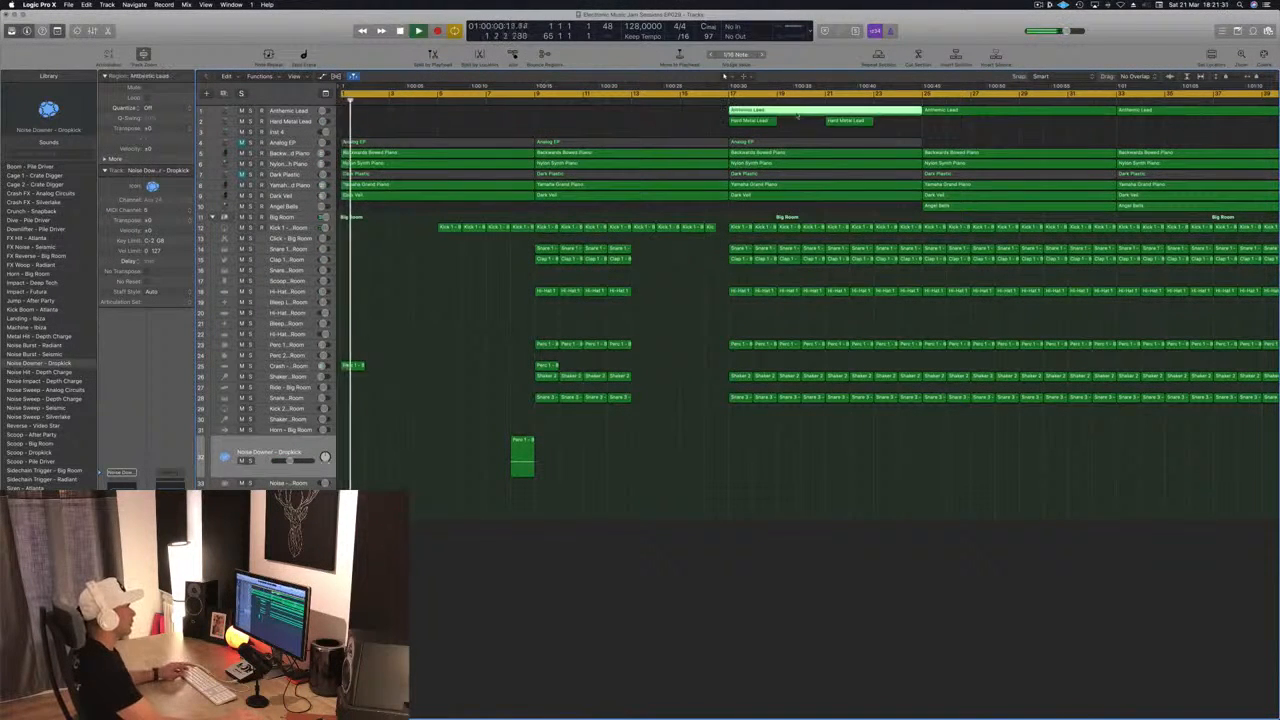
- Copy the Anthemic Lead region from bar 17 to bar 9 and move the Anthemic Lead track directly below Analog EP
drag(793, 113, 606, 117)
drag(298, 111, 295, 186)
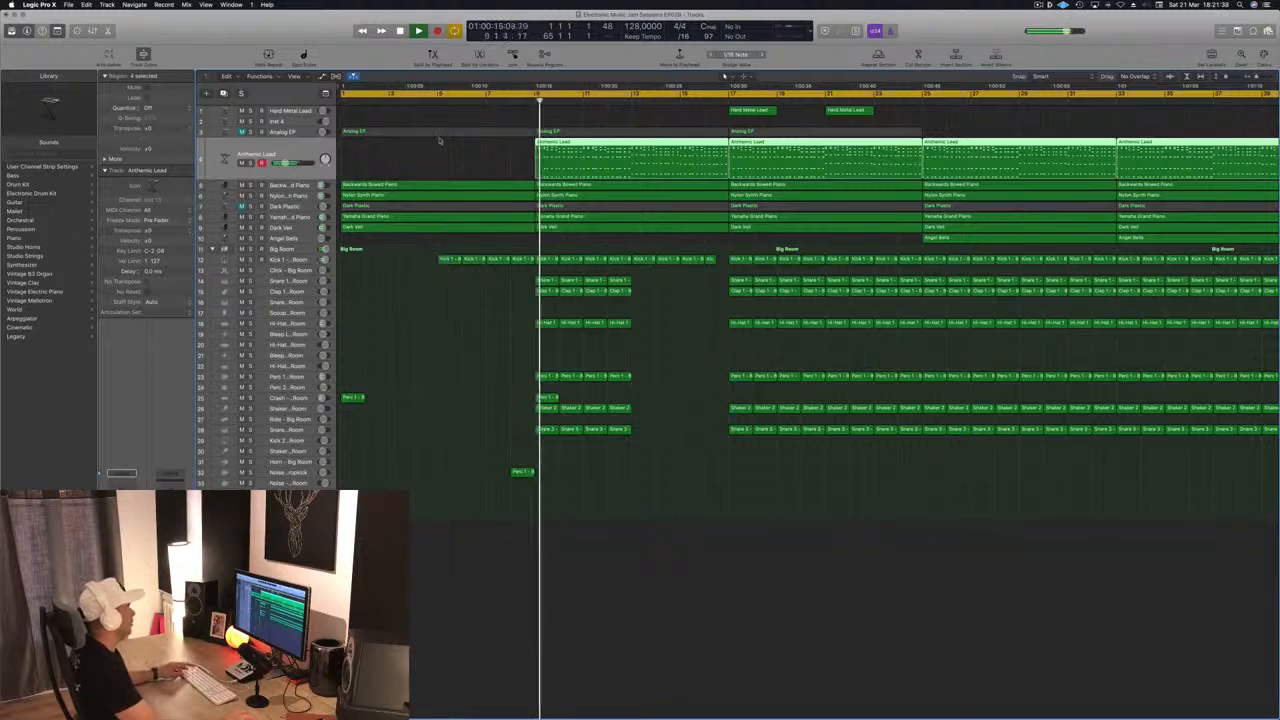
key(super+Left)
key(super+Left)
scroll(444, 162, left, 5)
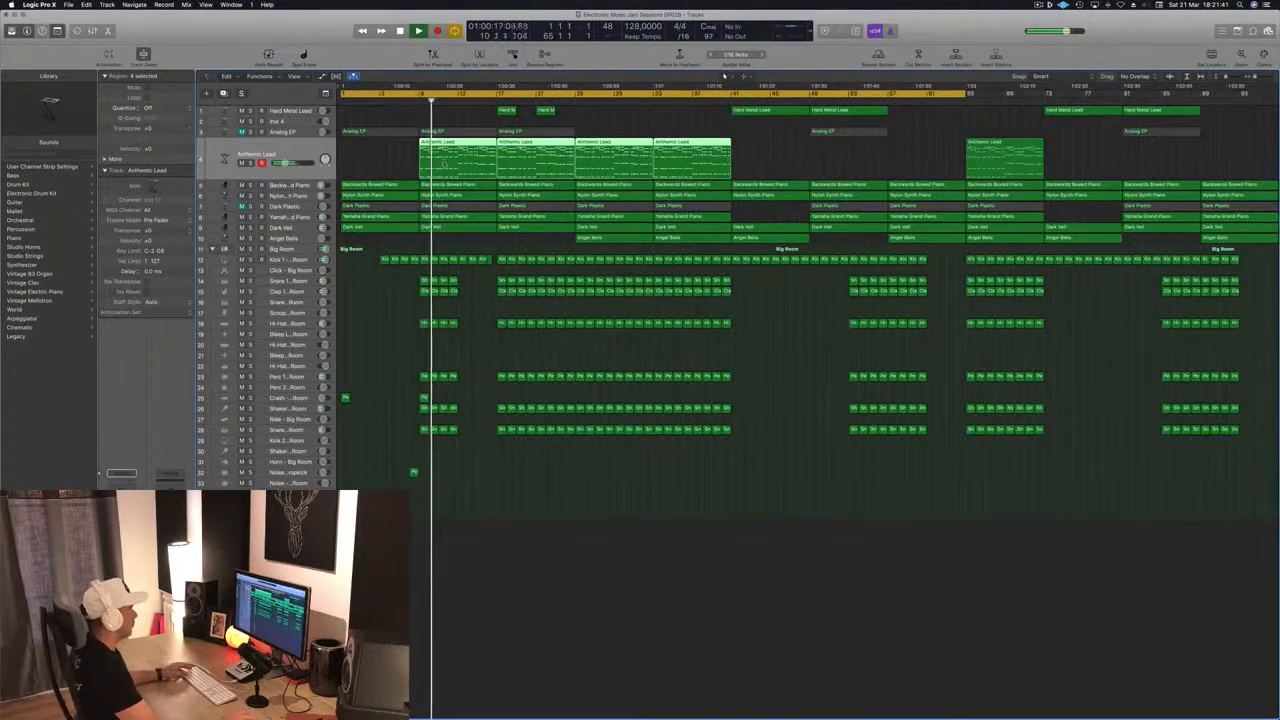
scroll(386, 172, right, 3)
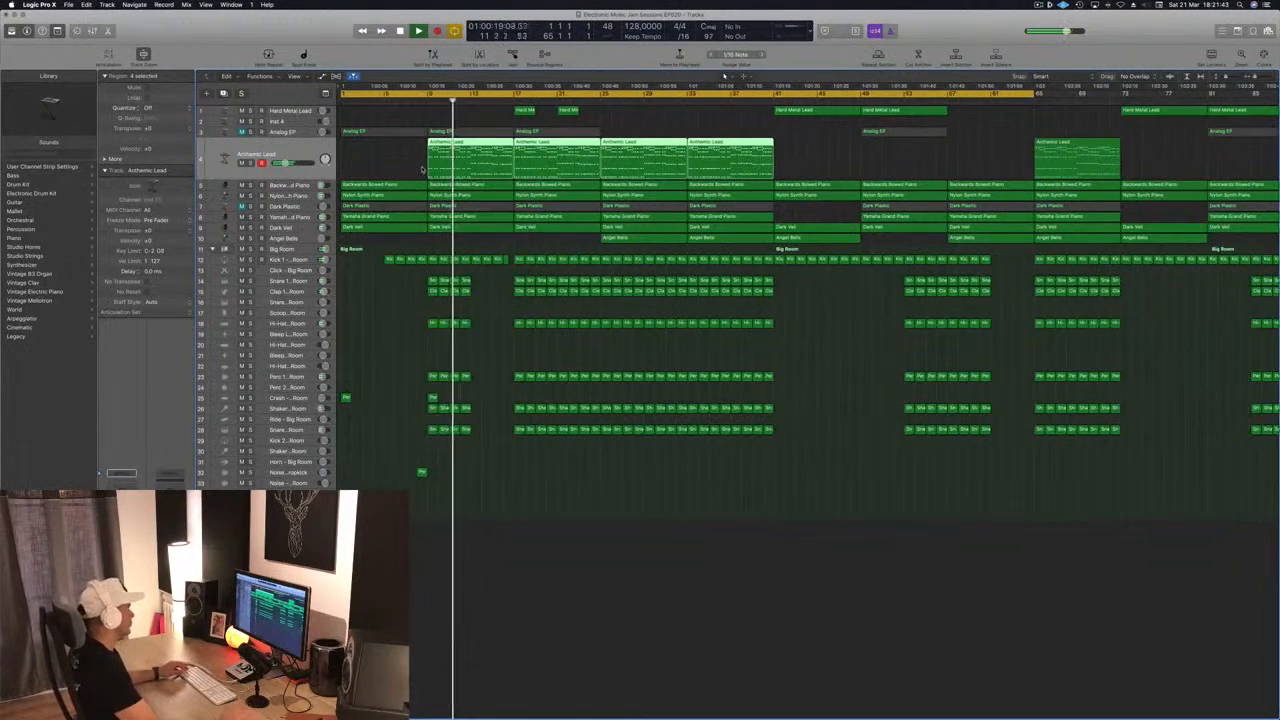
scroll(422, 167, right, 3)
scroll(422, 167, left, 2)
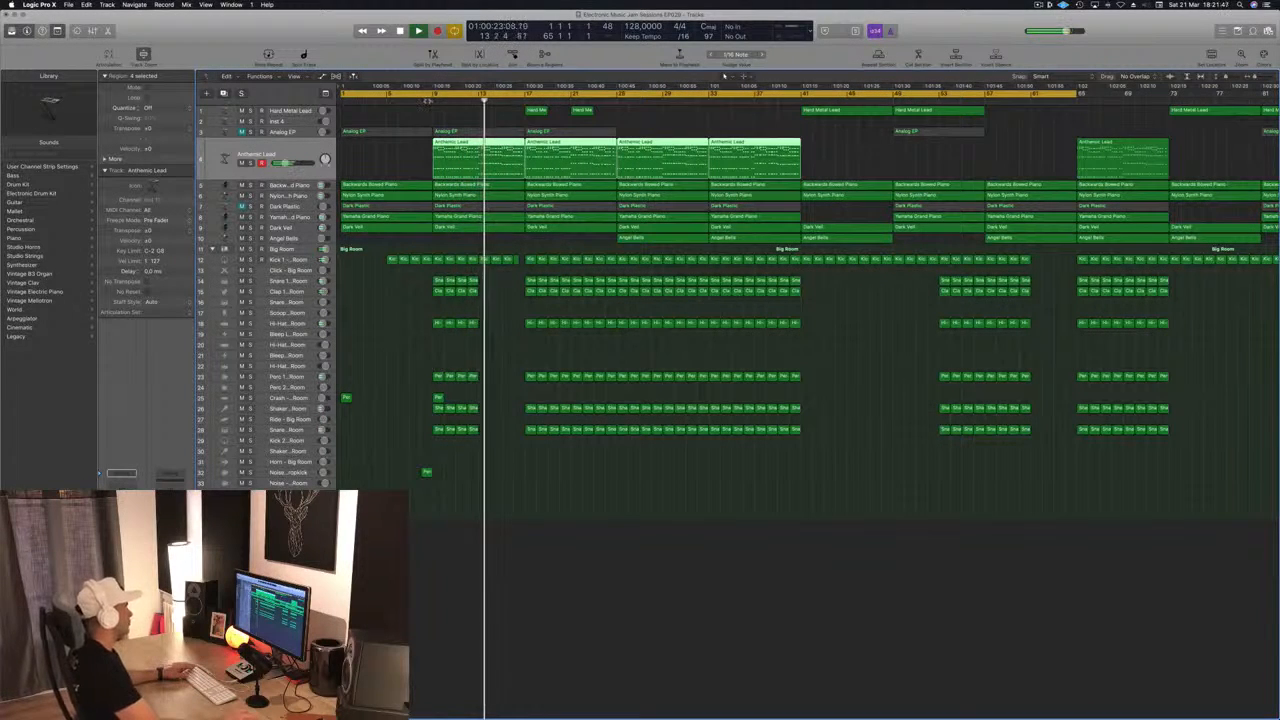
- Play the arrangement from bar 9 and restart playback from the project start
click(427, 100)
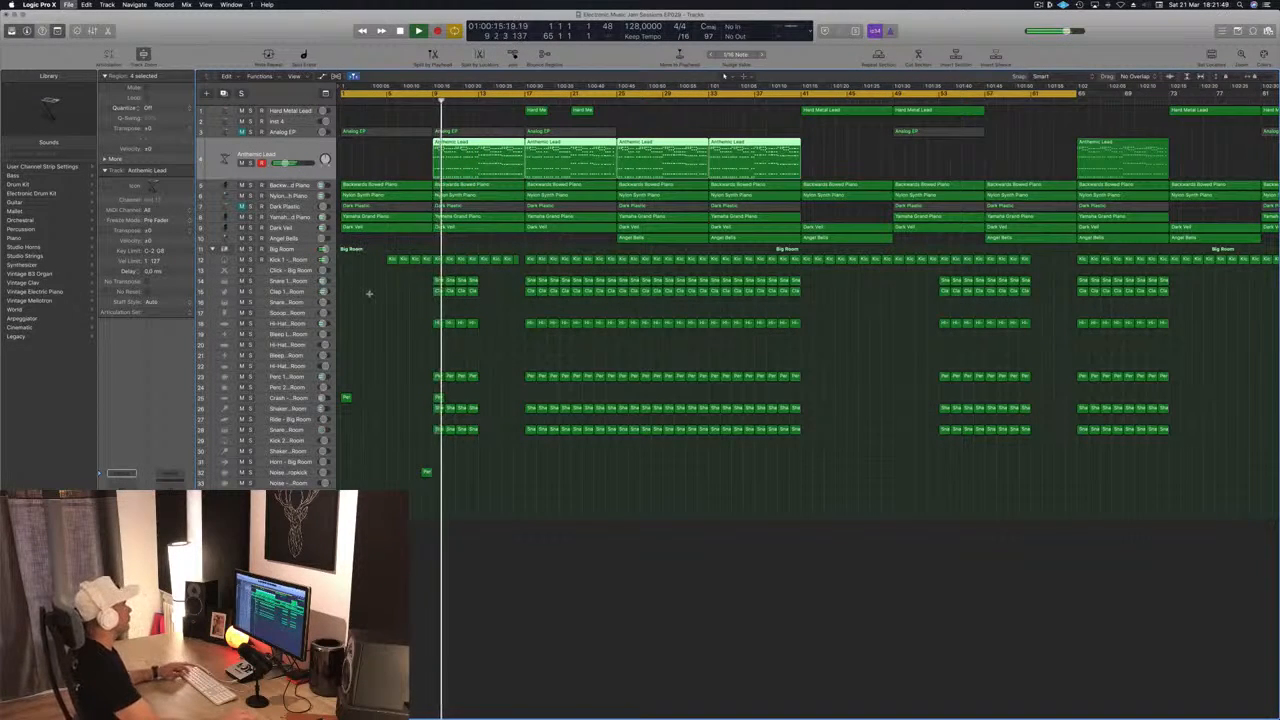
scroll(401, 158, right, 1)
scroll(401, 158, right, 2)
key(Return)
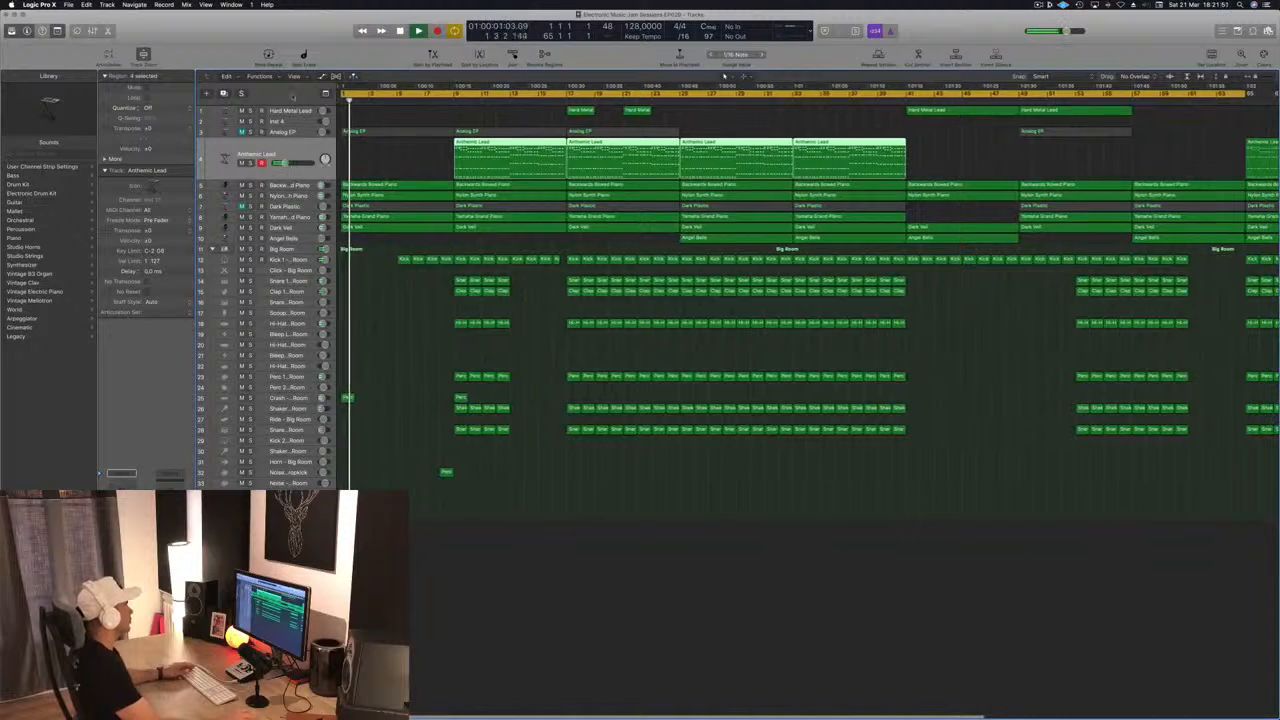
- Try muting the Backwards Bowed Piano track while replaying the intro from the project start
click(283, 111)
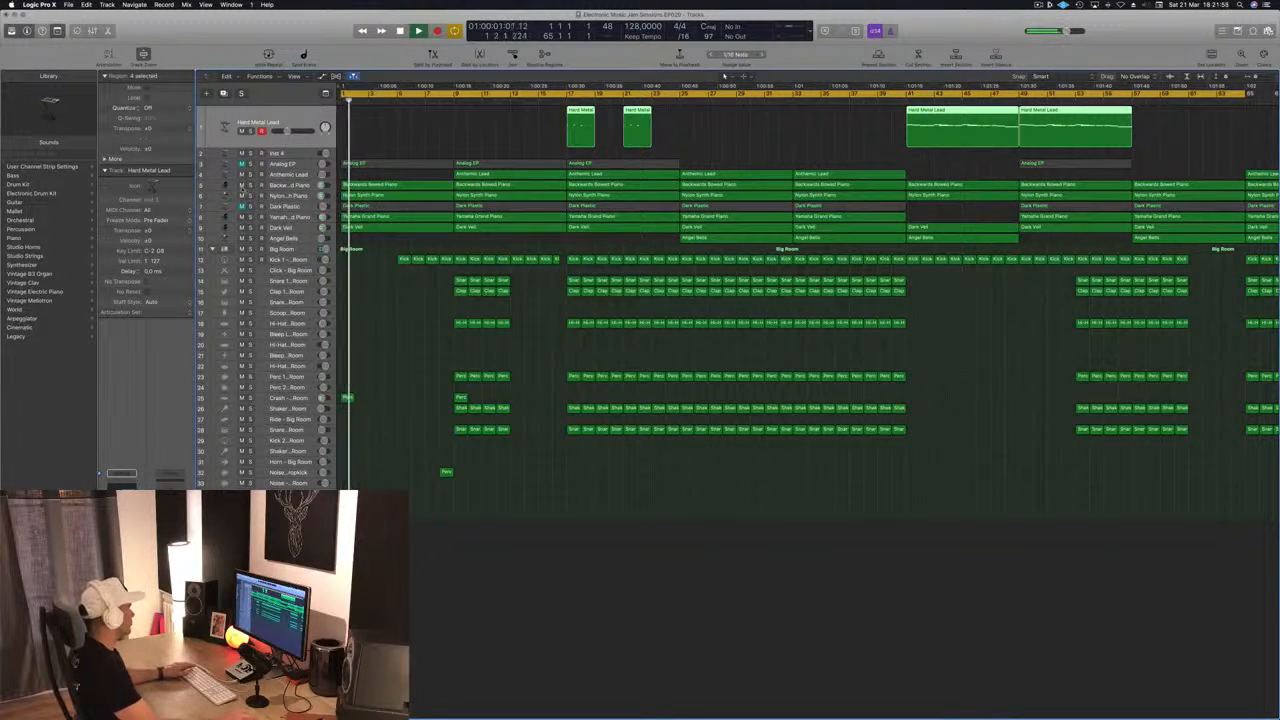
click(241, 185)
click(241, 187)
key(Return)
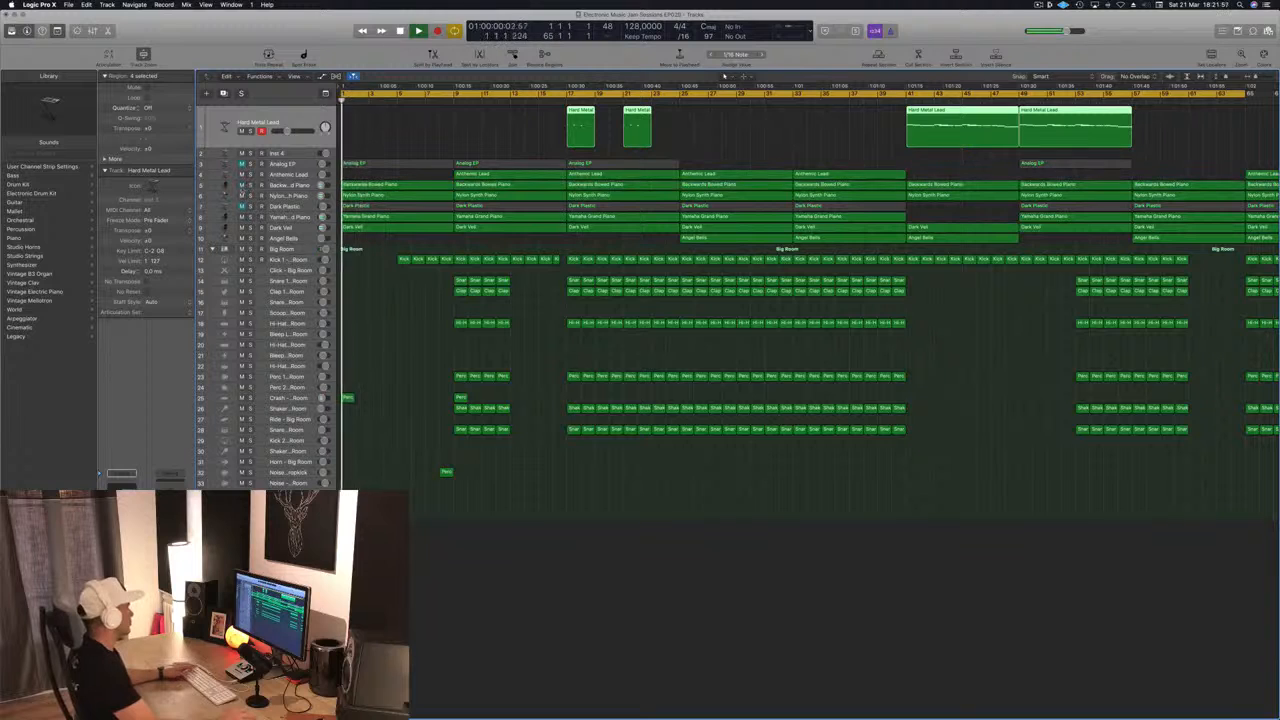
- Unmute the Dark Plastic track and delete its region at bar 1
click(241, 207)
click(241, 207)
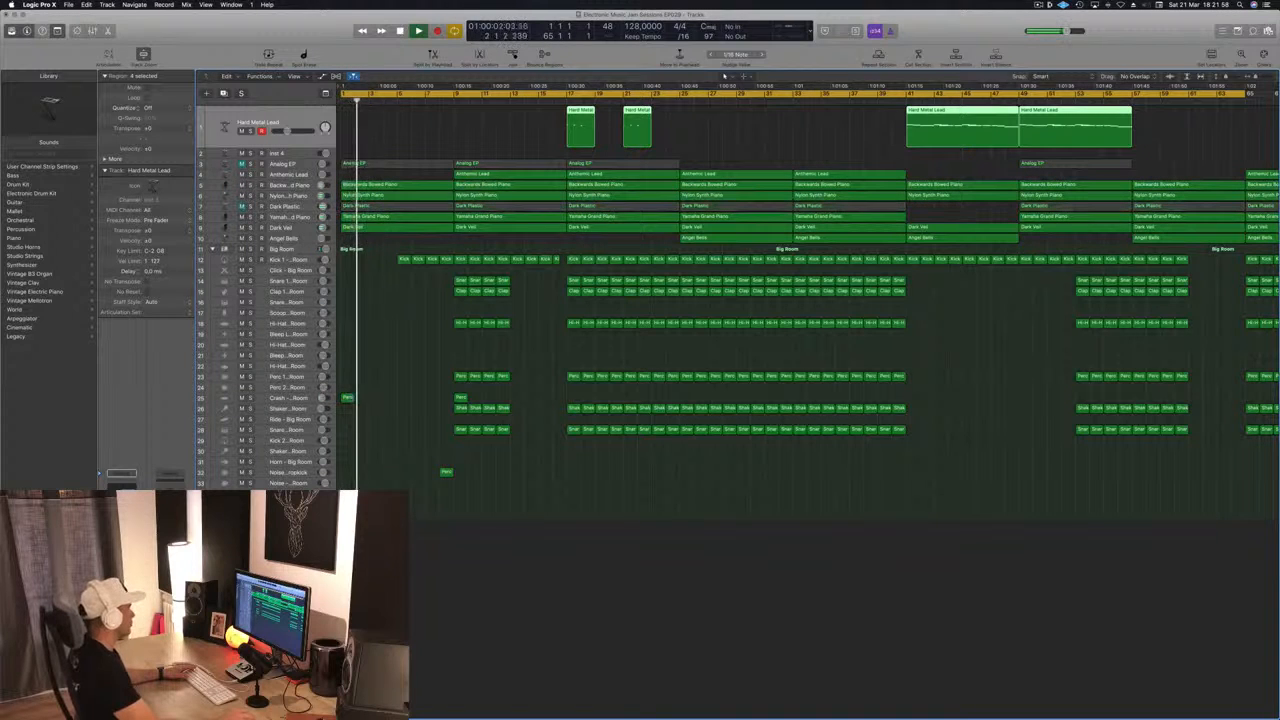
click(241, 207)
click(396, 208)
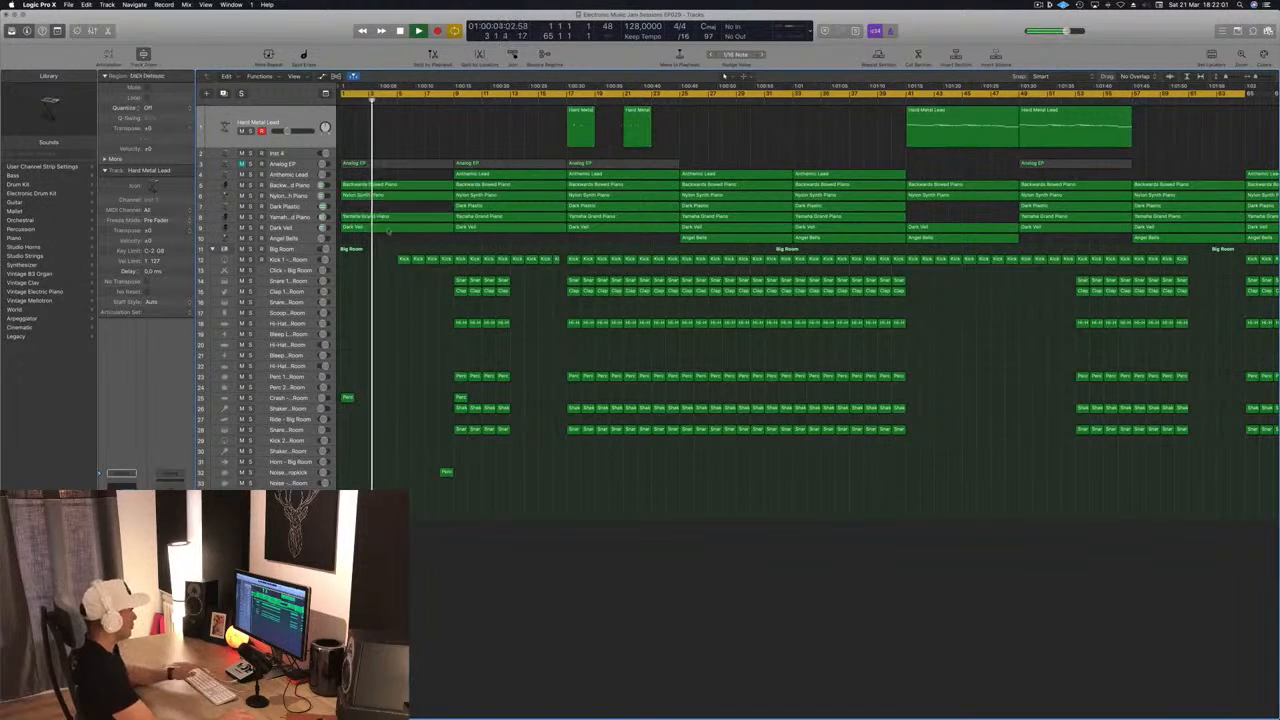
- Unmute the Analog EP track and select it while the intro plays
click(241, 163)
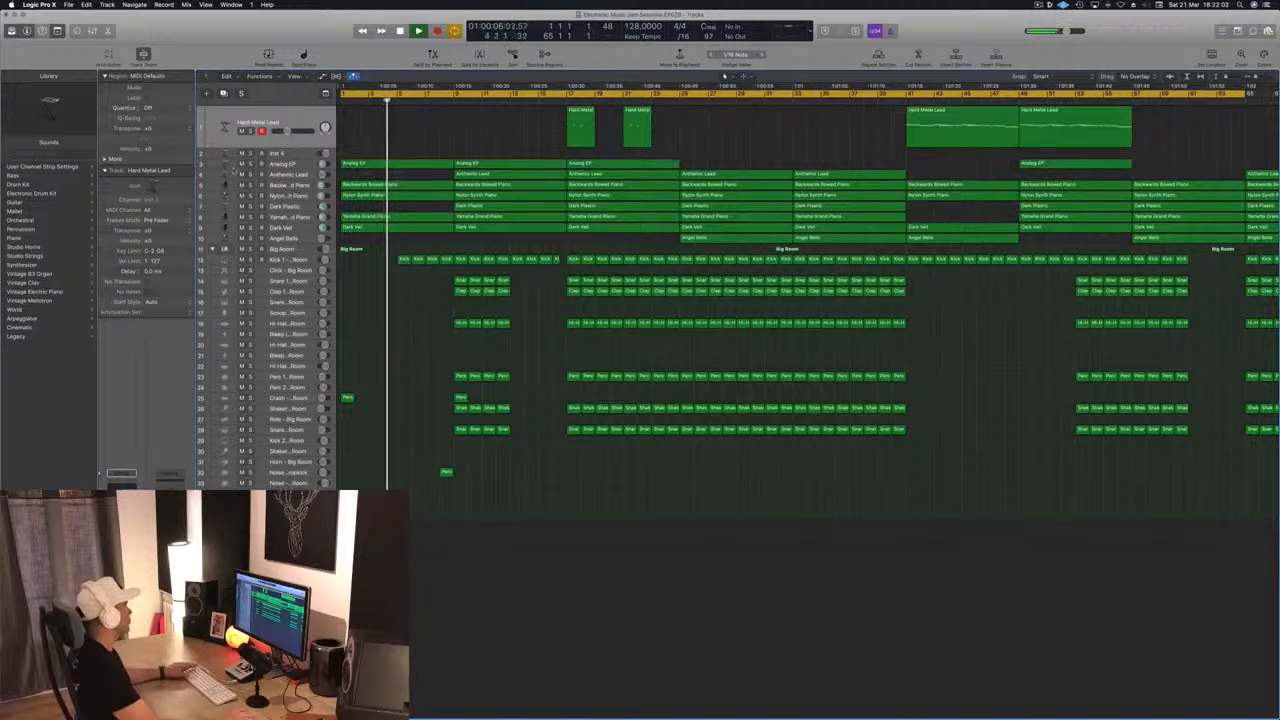
click(290, 164)
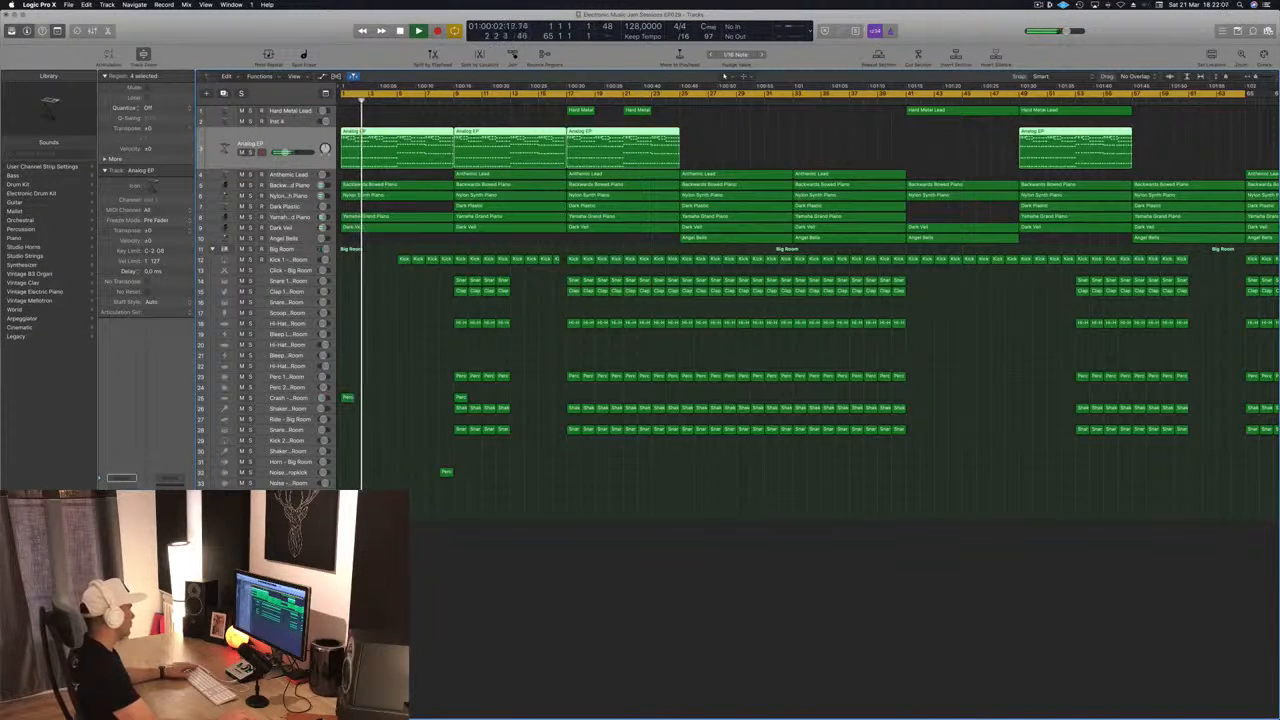
click(516, 627)
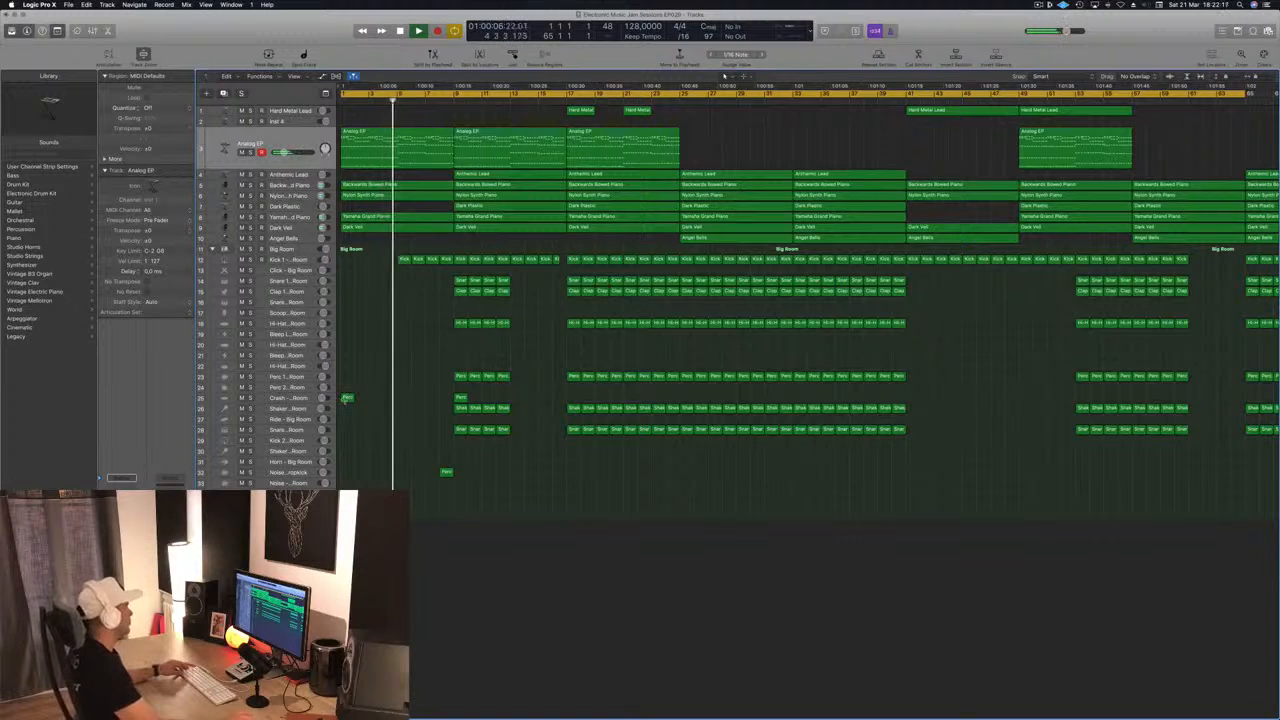
- Copy the crash region from bar 1 to bar 5 on the same track and replay the intro from the start
drag(367, 403, 401, 399)
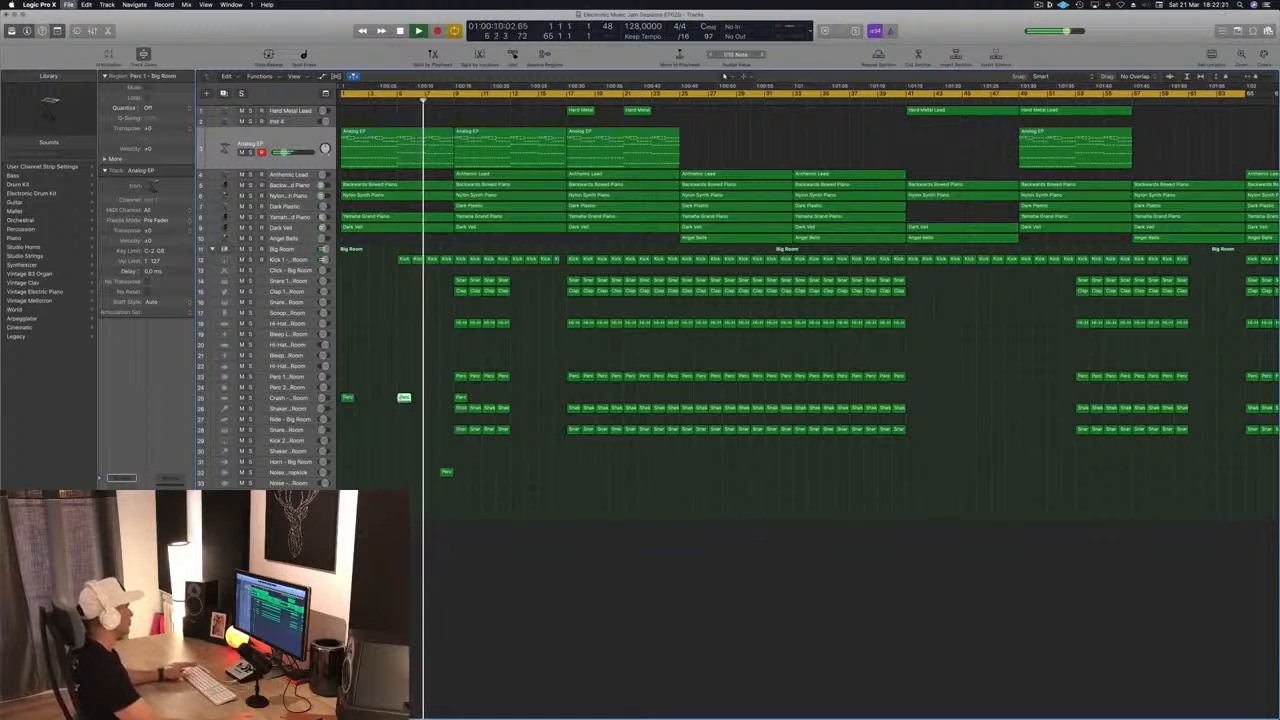
key(space)
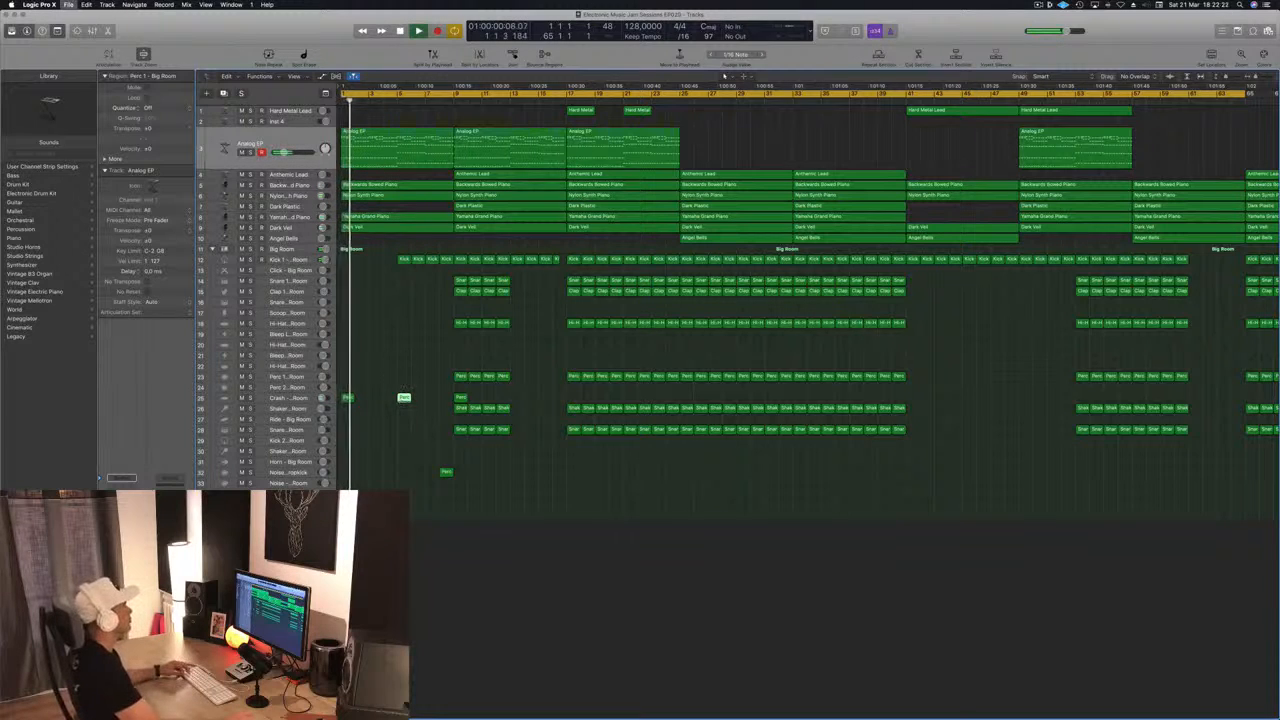
scroll(405, 372, down, 3)
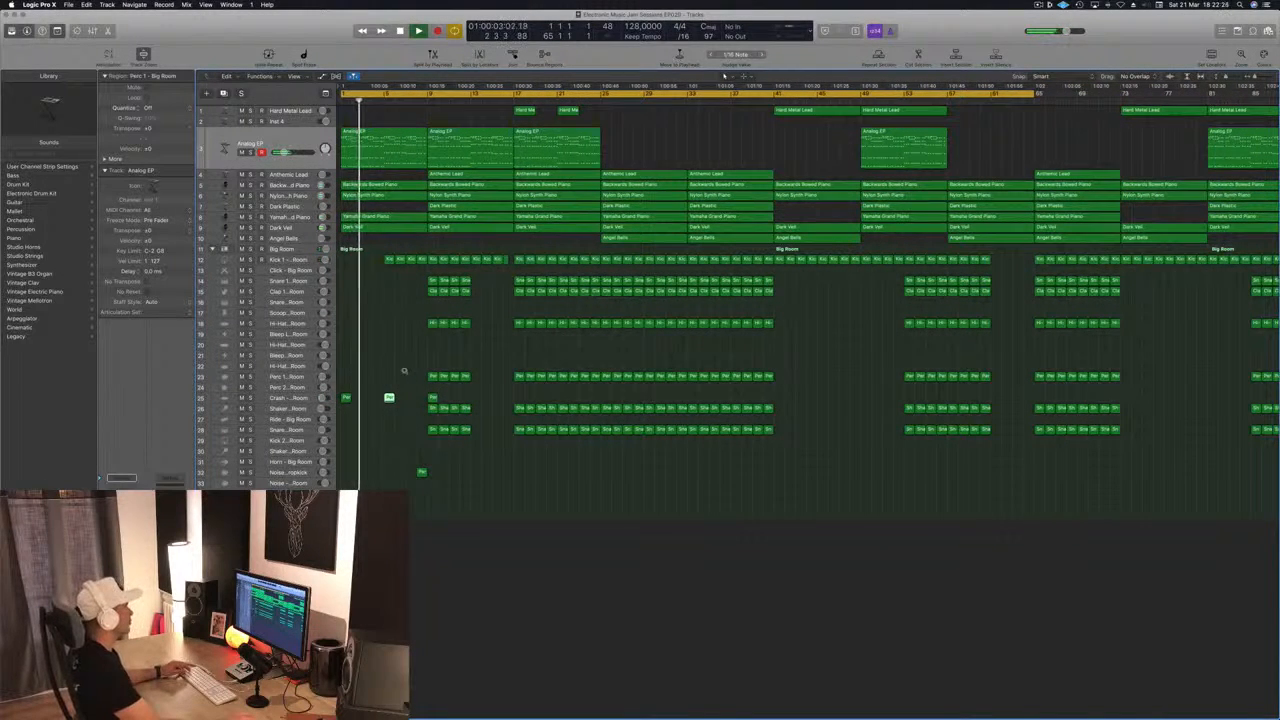
scroll(405, 371, down, 1)
scroll(418, 417, up, 2)
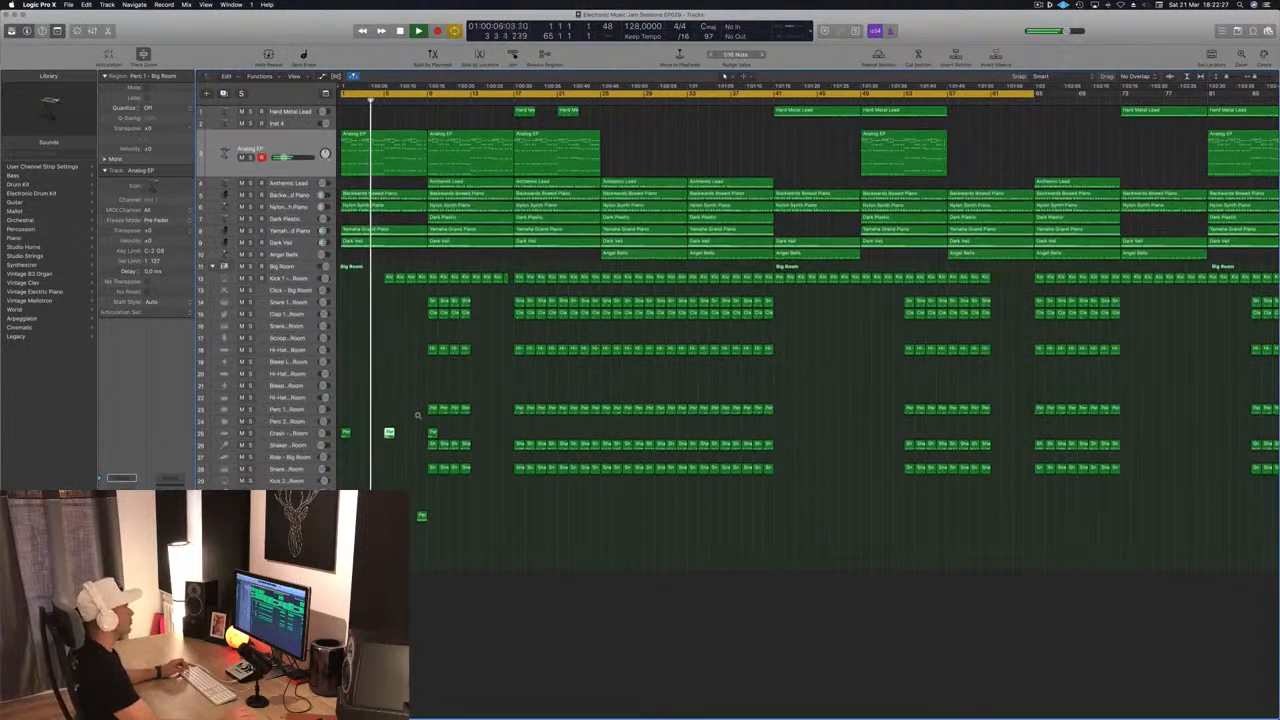
click(1040, 5)
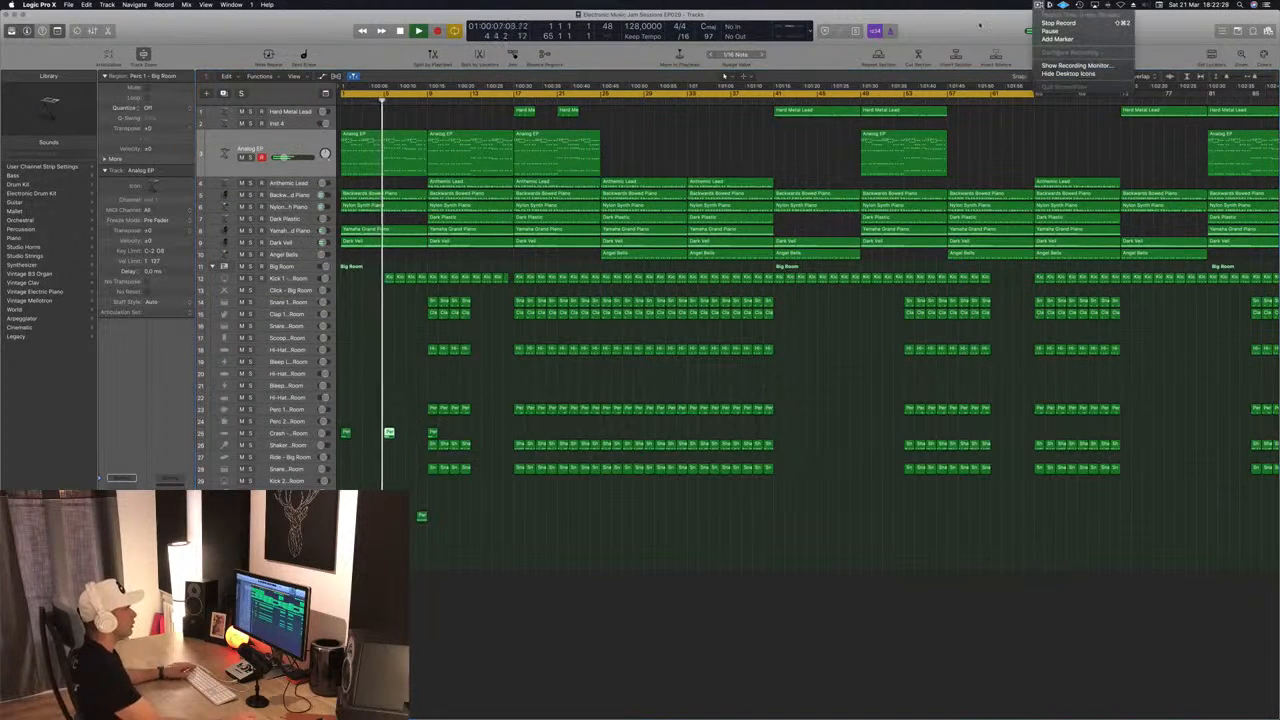
click(976, 30)
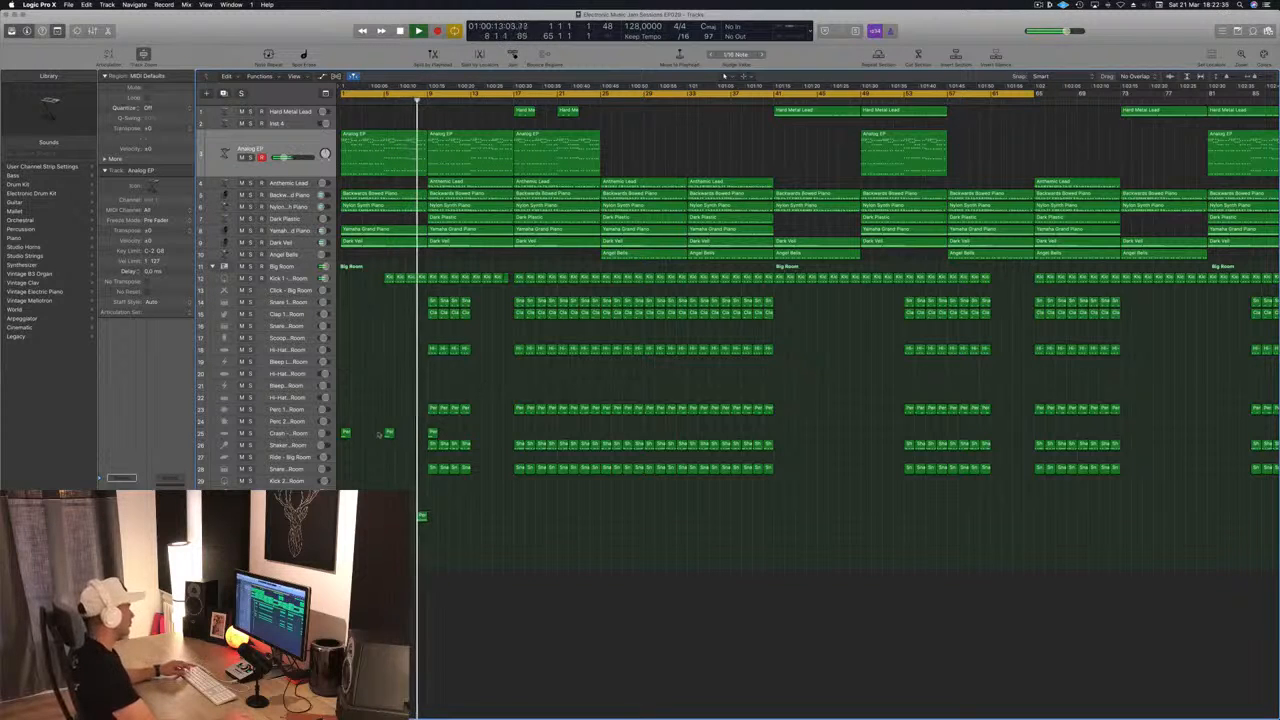
- Copy the Noise Downer region from bar 8 to bars 9 and 13 and play back from bar 8
click(422, 517)
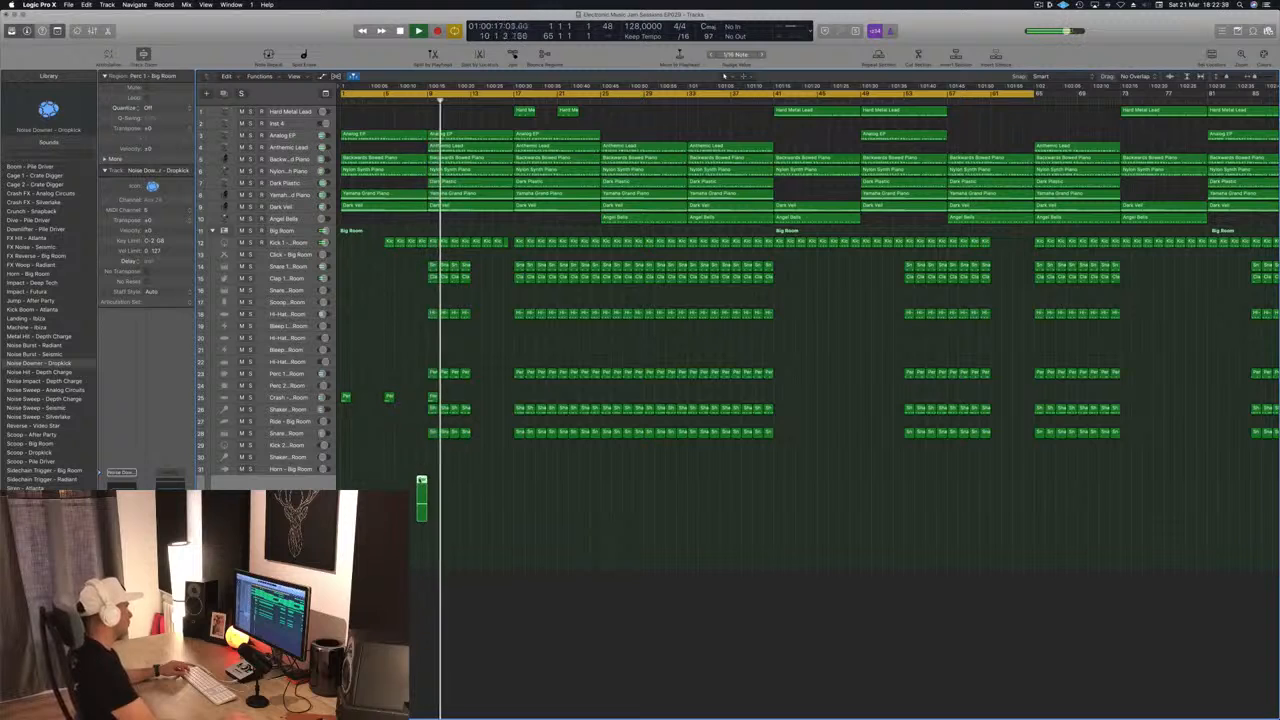
drag(421, 481, 476, 486)
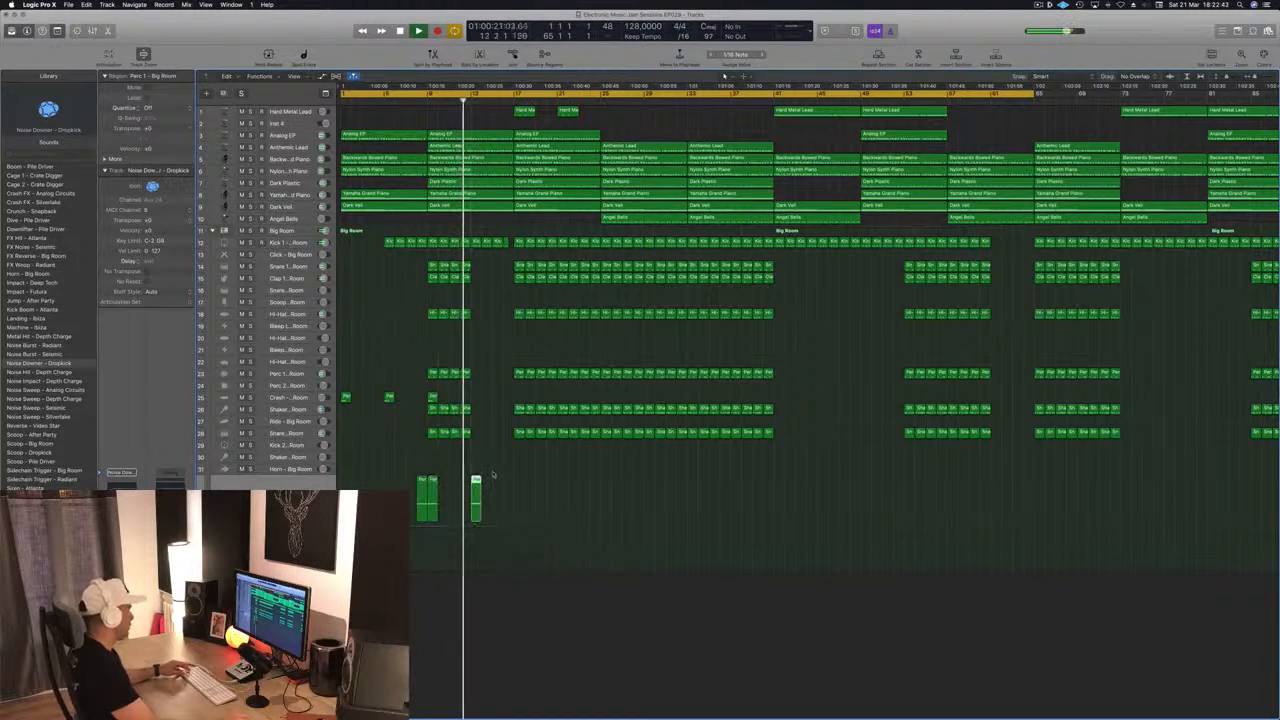
scroll(511, 342, up, 5)
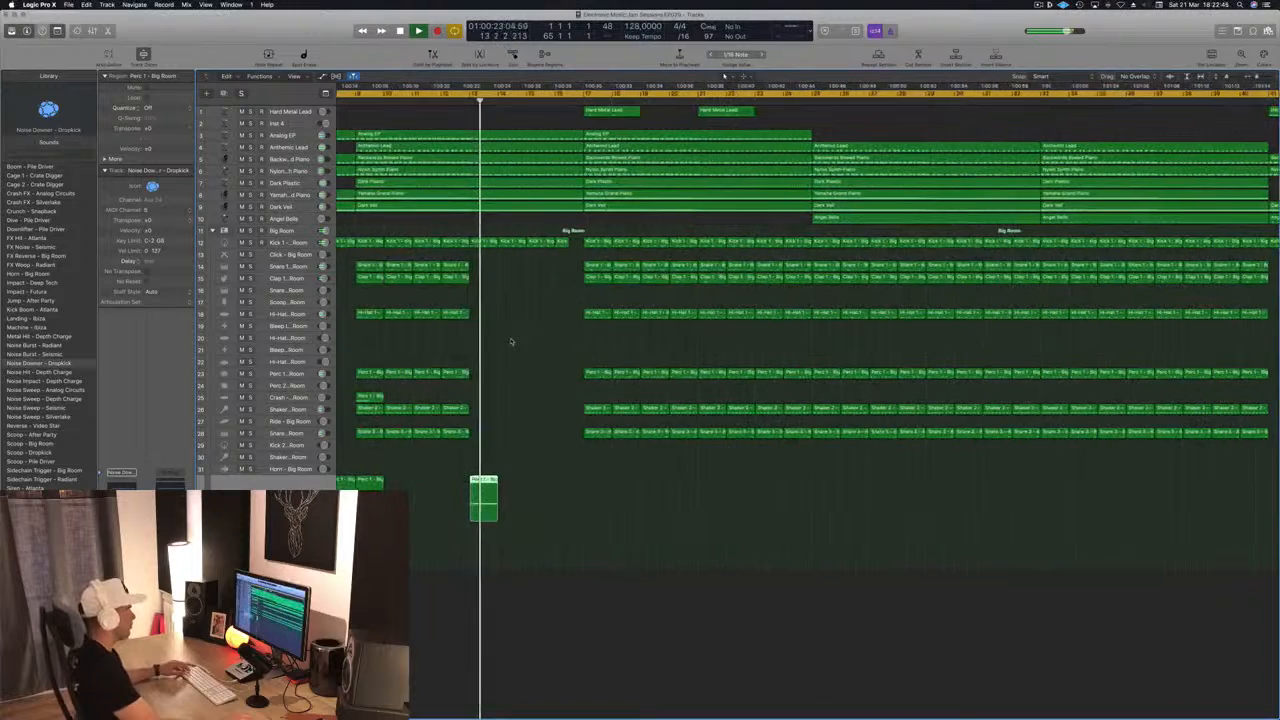
scroll(511, 342, down, 4)
scroll(485, 106, left, 4)
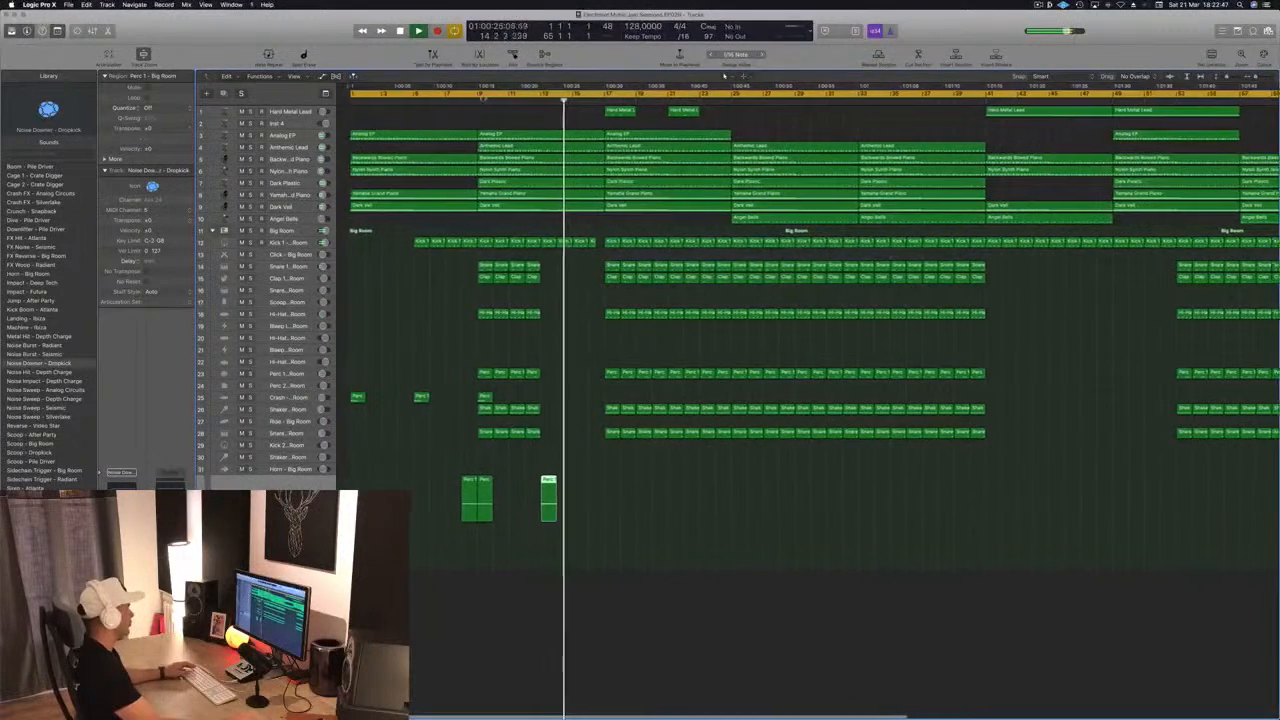
click(455, 100)
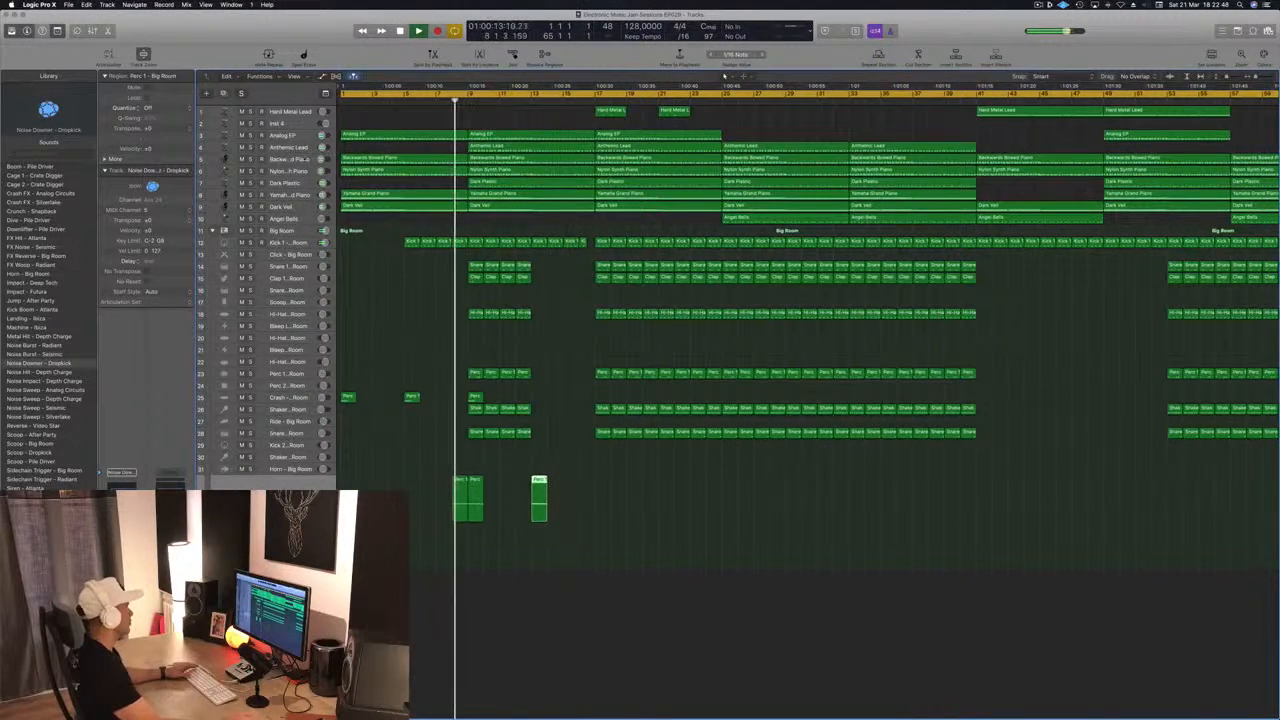
- Delete the Anthemic Lead region that starts at bar 17
click(293, 150)
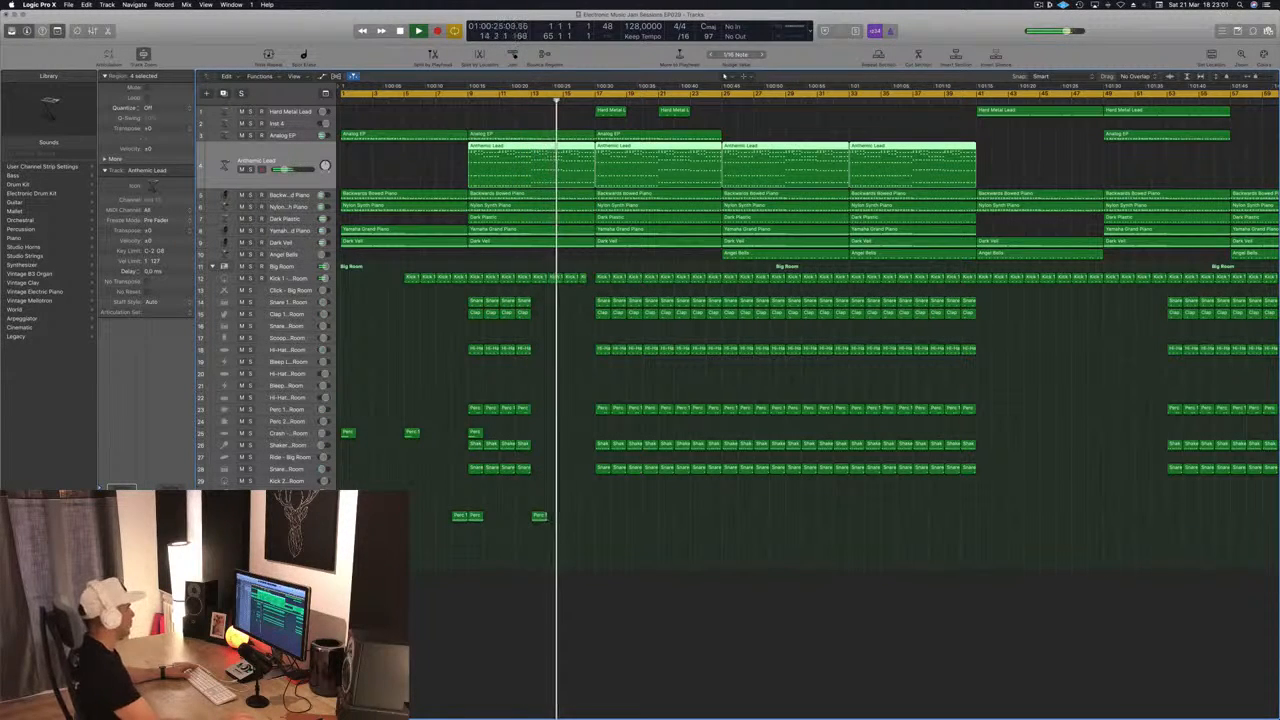
click(693, 122)
click(686, 147)
key(Delete)
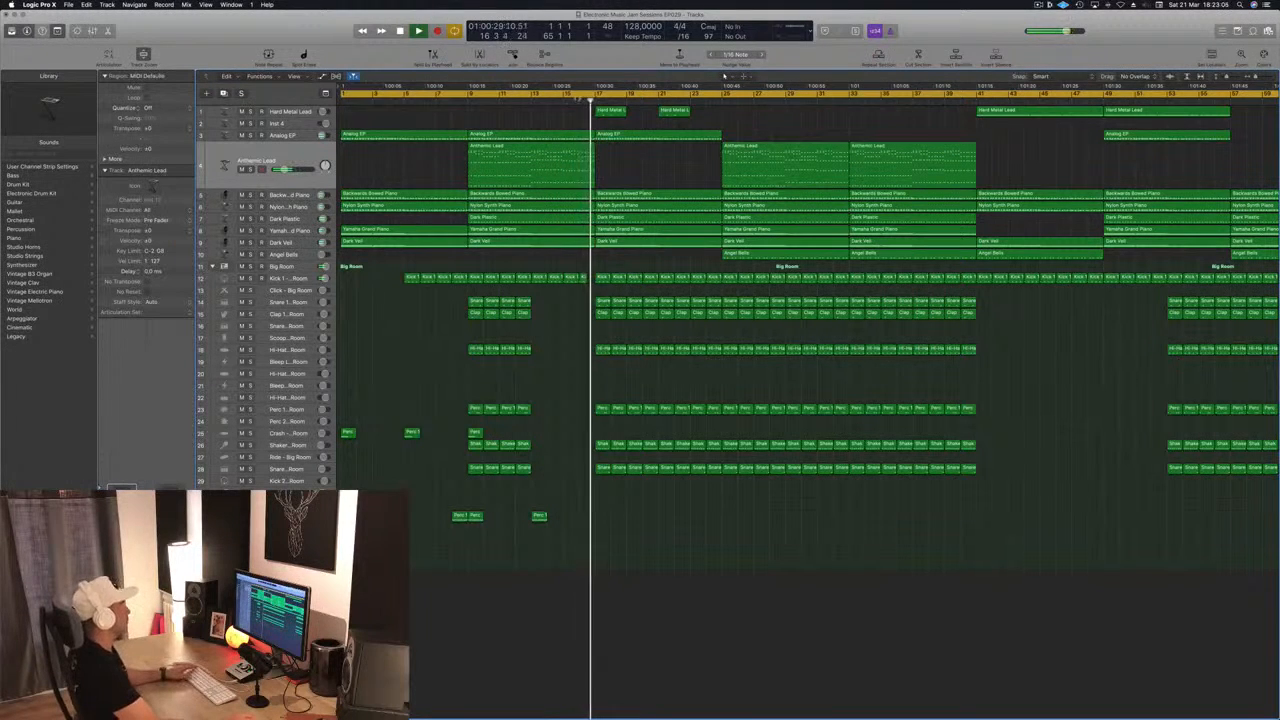
- Move the two Hard Metal Lead regions from bars 17 and 21 to bars 25 and 29, and delete the Analog EP region at bar 17
click(523, 100)
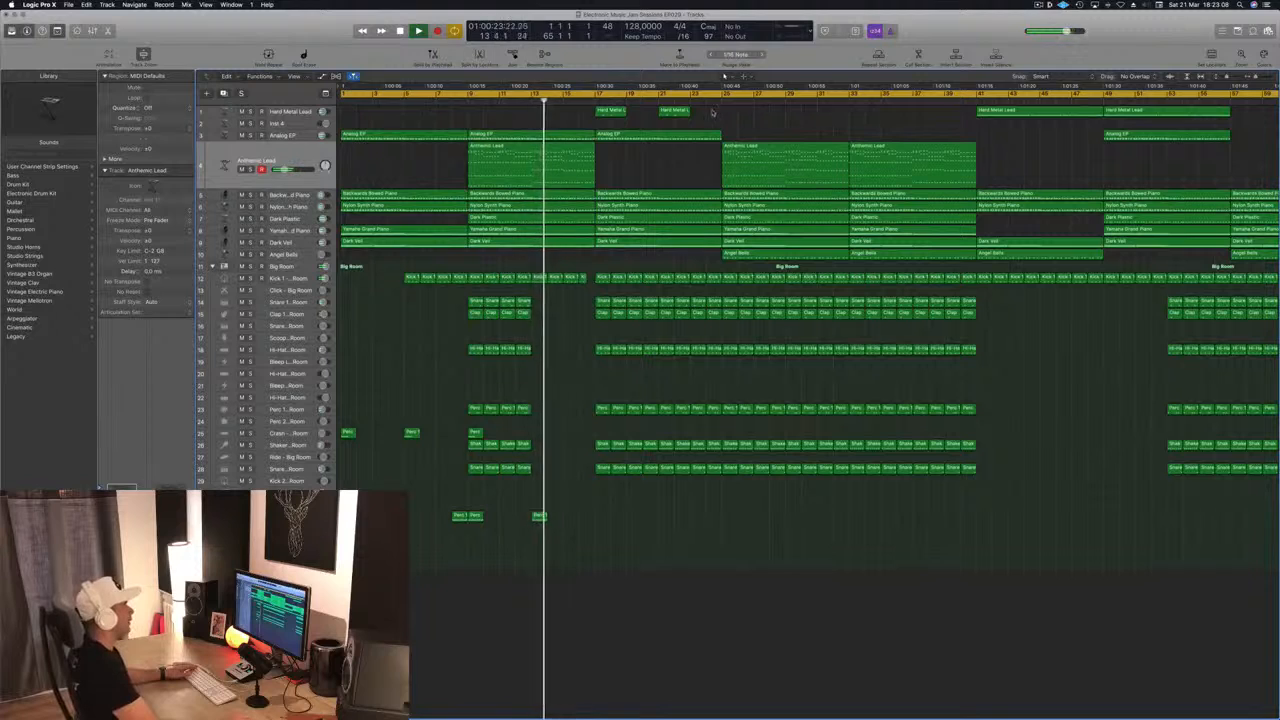
drag(675, 111, 800, 112)
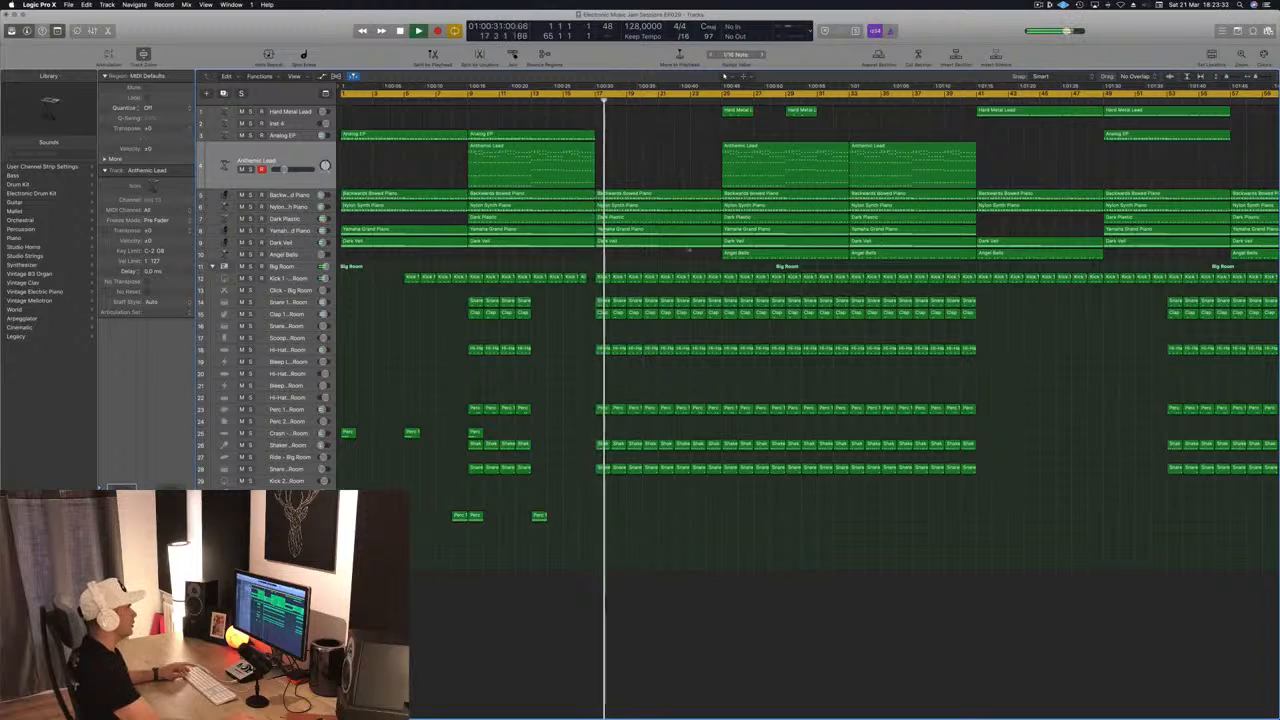
- Split the five melodic regions at bar 17, from Backwards Bowed Piano to Dark Veil, at bar 21 and delete their second halves
drag(689, 252, 662, 197)
key(super+space)
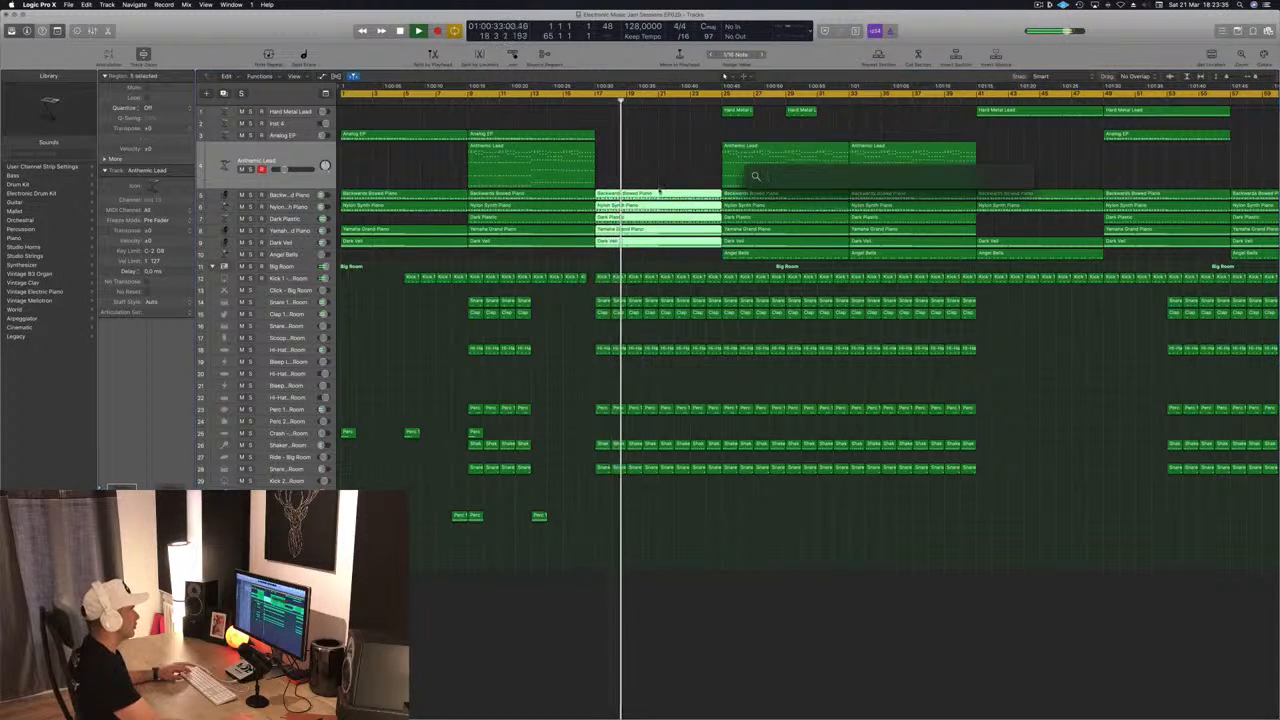
key(Escape)
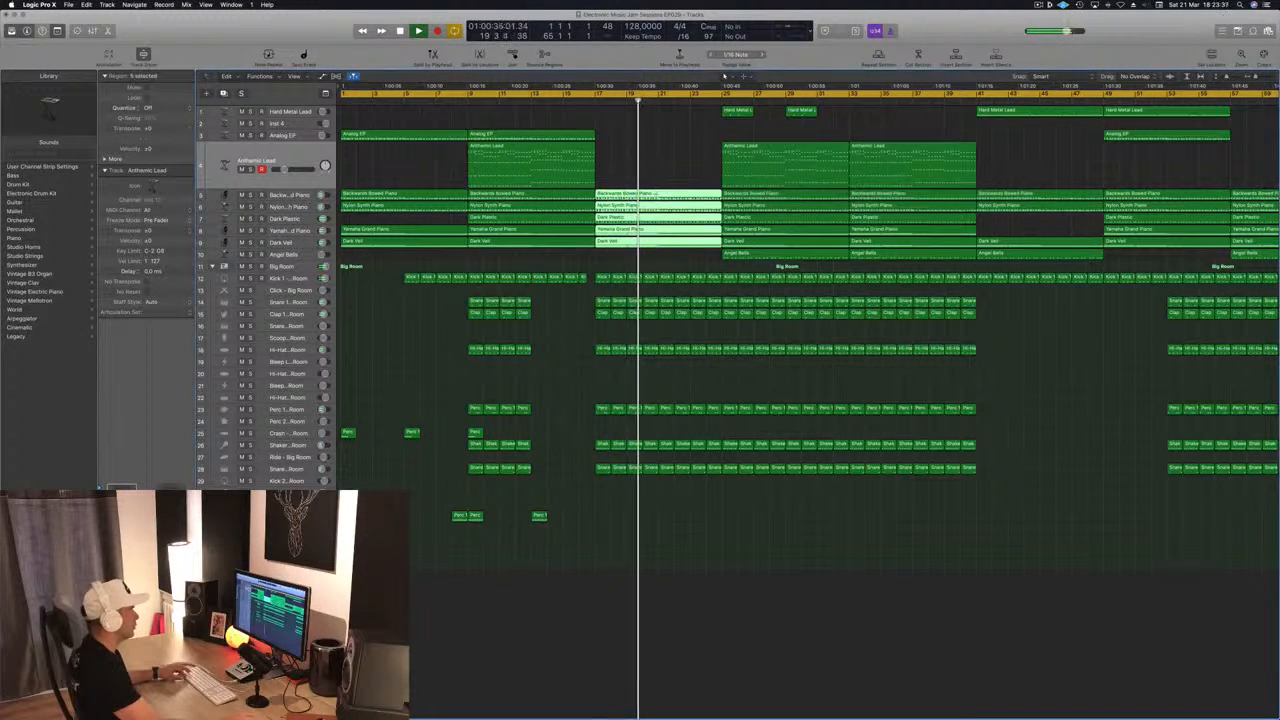
key(super+t)
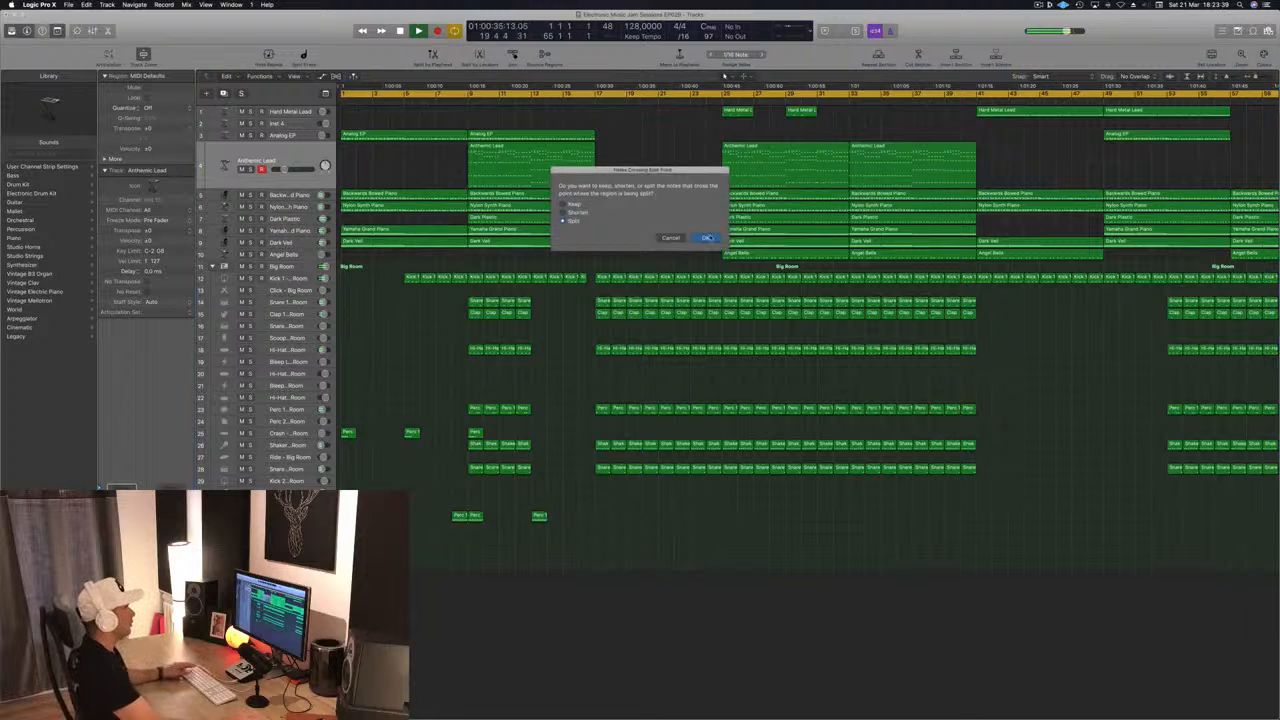
key(Return)
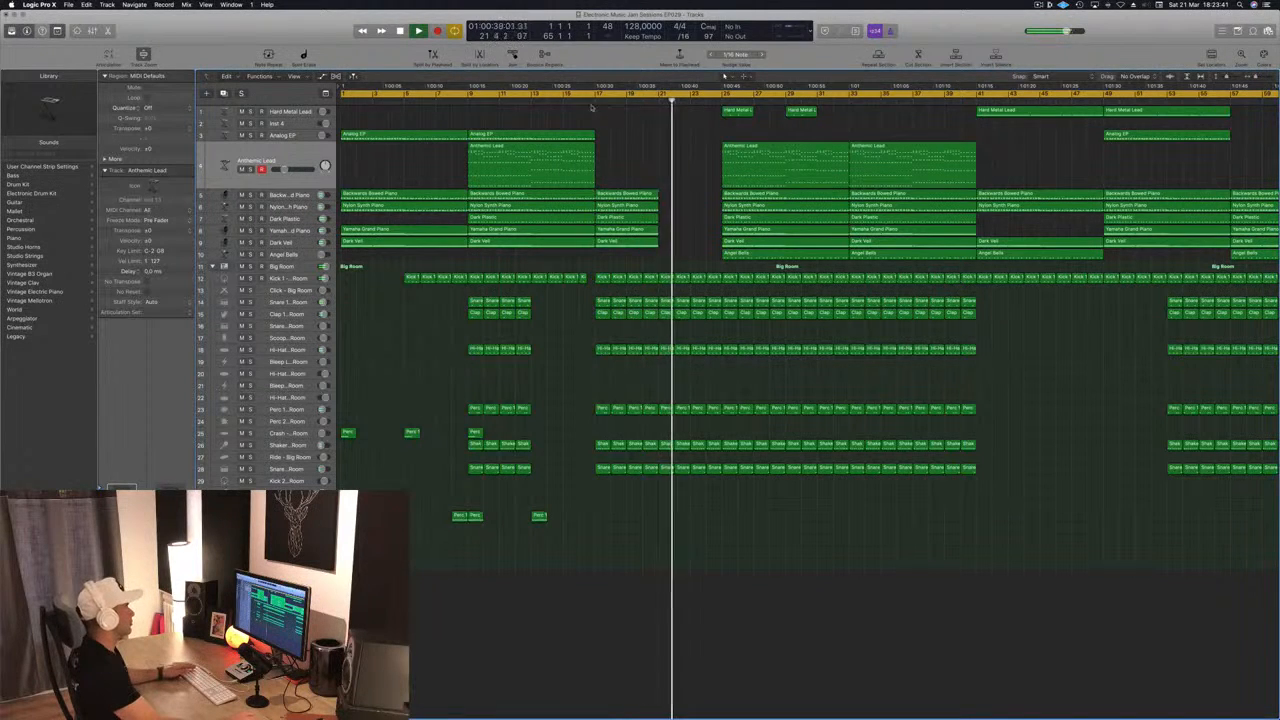
- Copy the five shortened melodic regions from bar 17 to bar 21 and the Noise Downer region from bar 13 to bar 21
key(space)
key(space)
drag(652, 177, 634, 254)
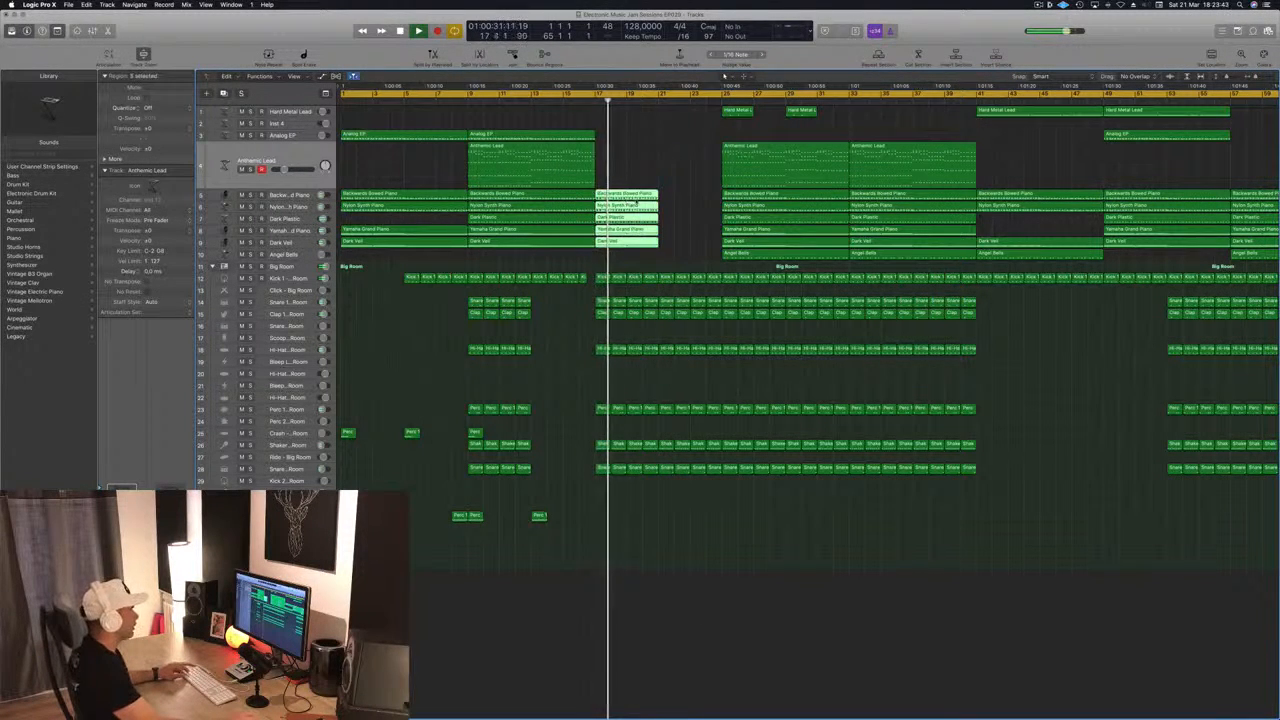
drag(628, 198, 684, 204)
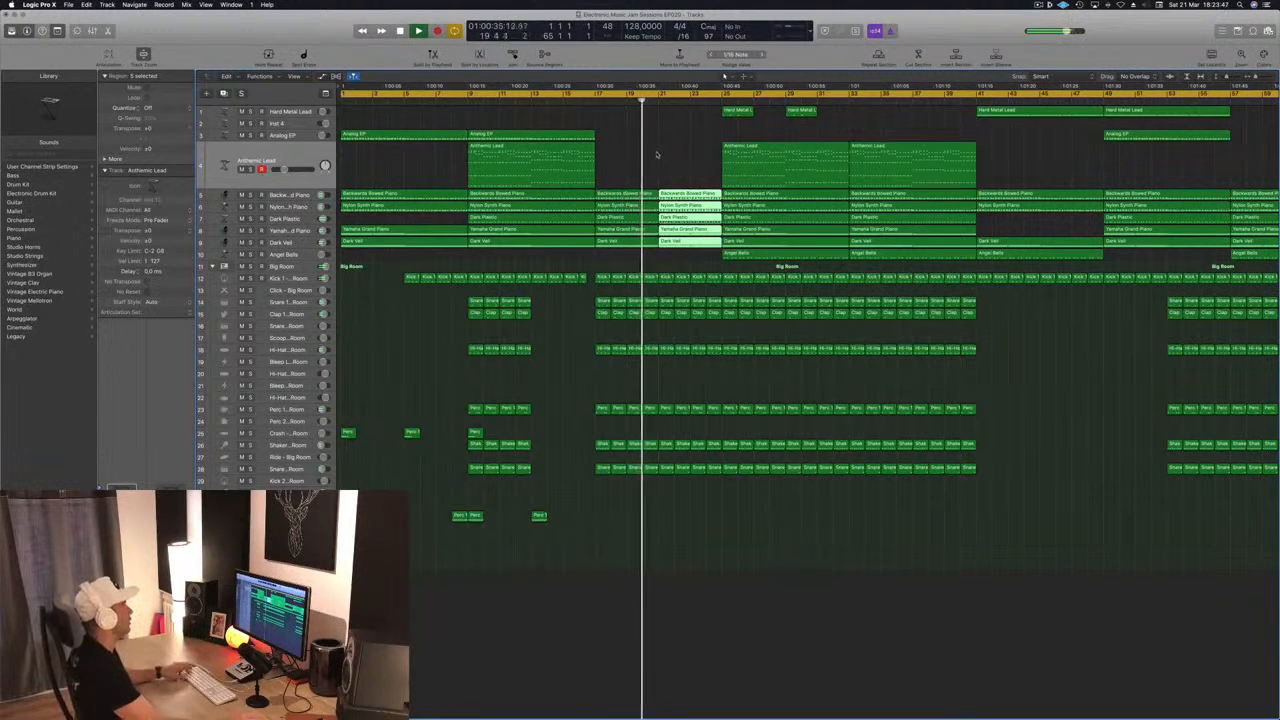
drag(539, 515, 670, 518)
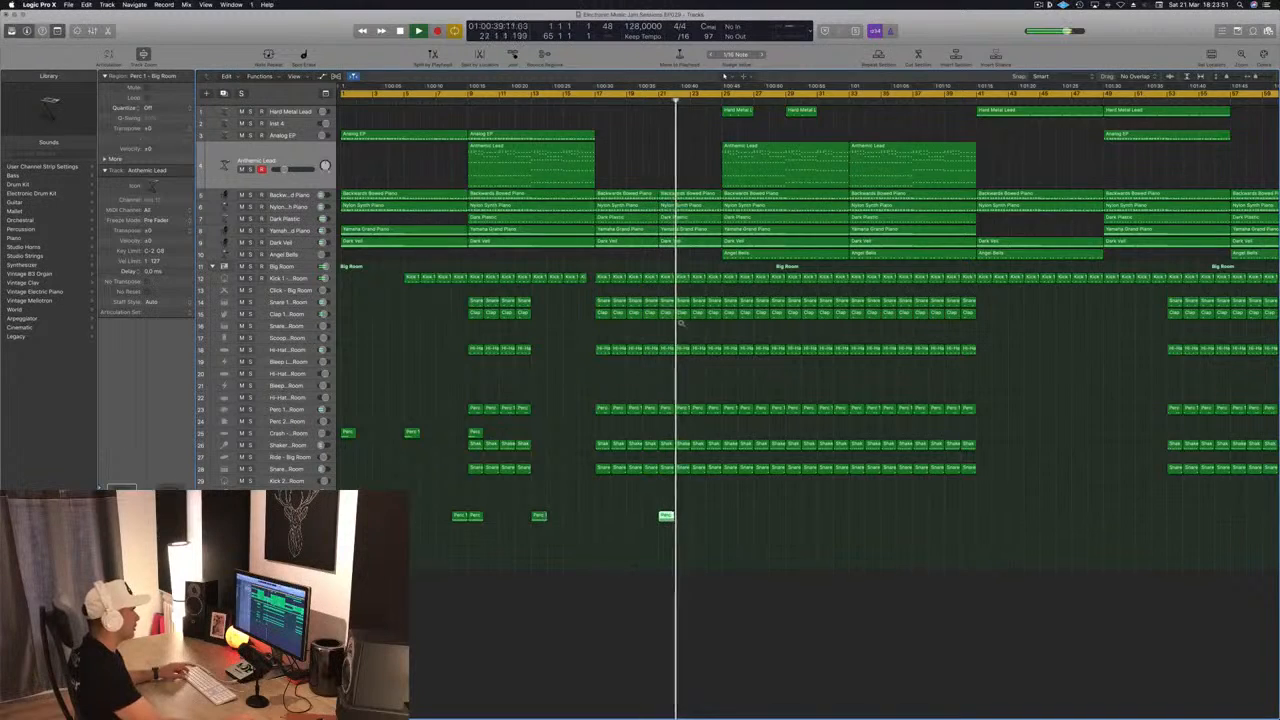
- Show the Kick 1 region at bar 20 in the Piano Roll and listen to the section from bar 20 again
key(super+Right)
key(super+Right)
click(645, 277)
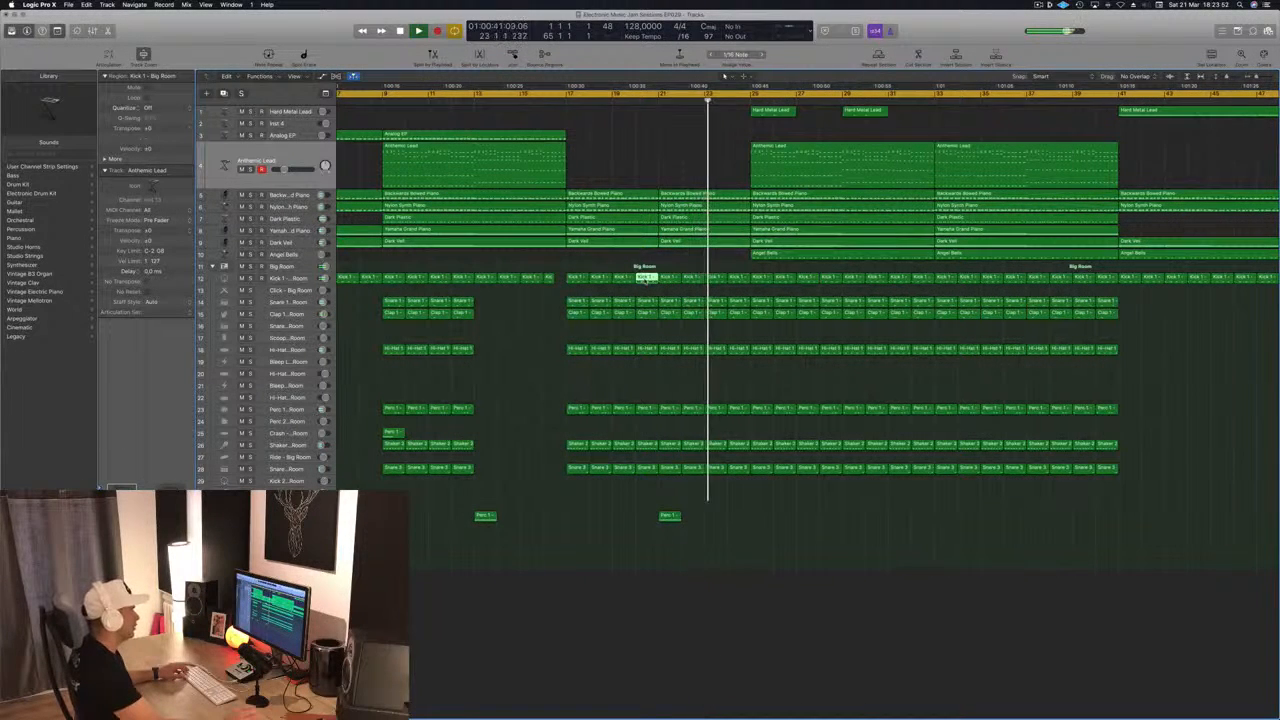
key(e)
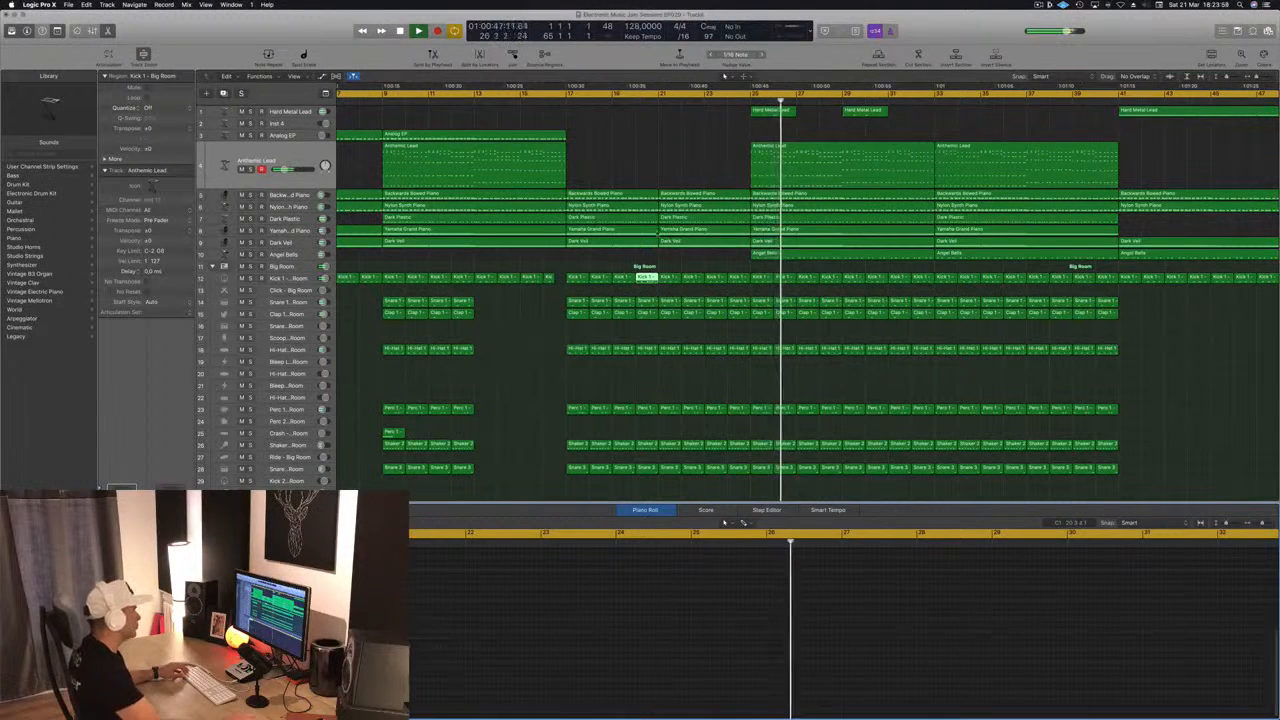
click(637, 100)
key(super+Left)
key(super+Left)
key(super+Left)
key(super+Left)
key(super+Left)
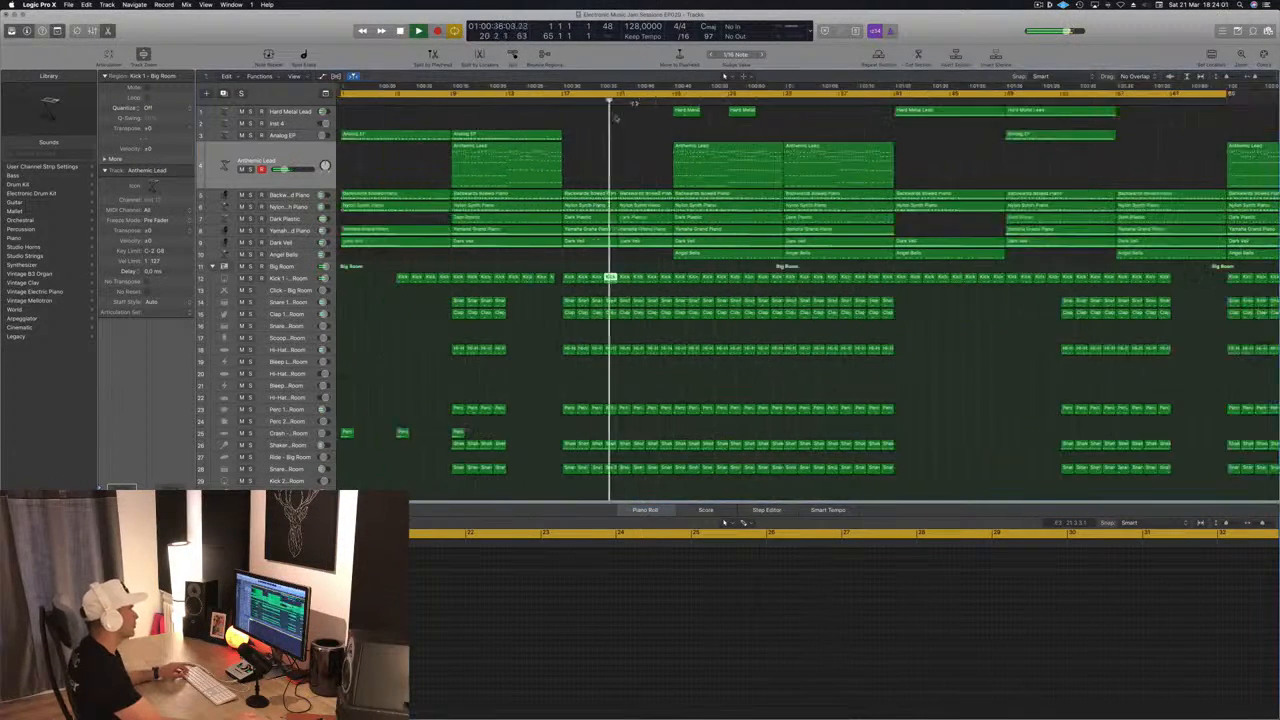
key(super+Right)
key(super+Right)
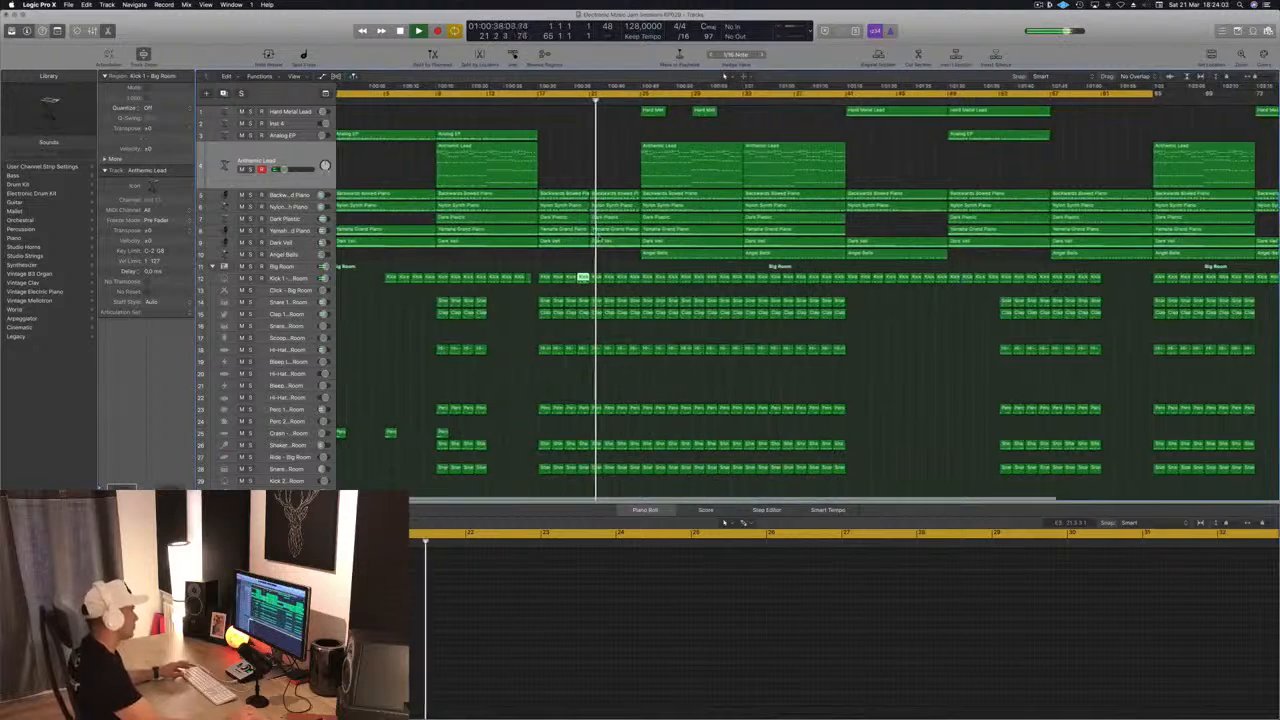
key(super+Left)
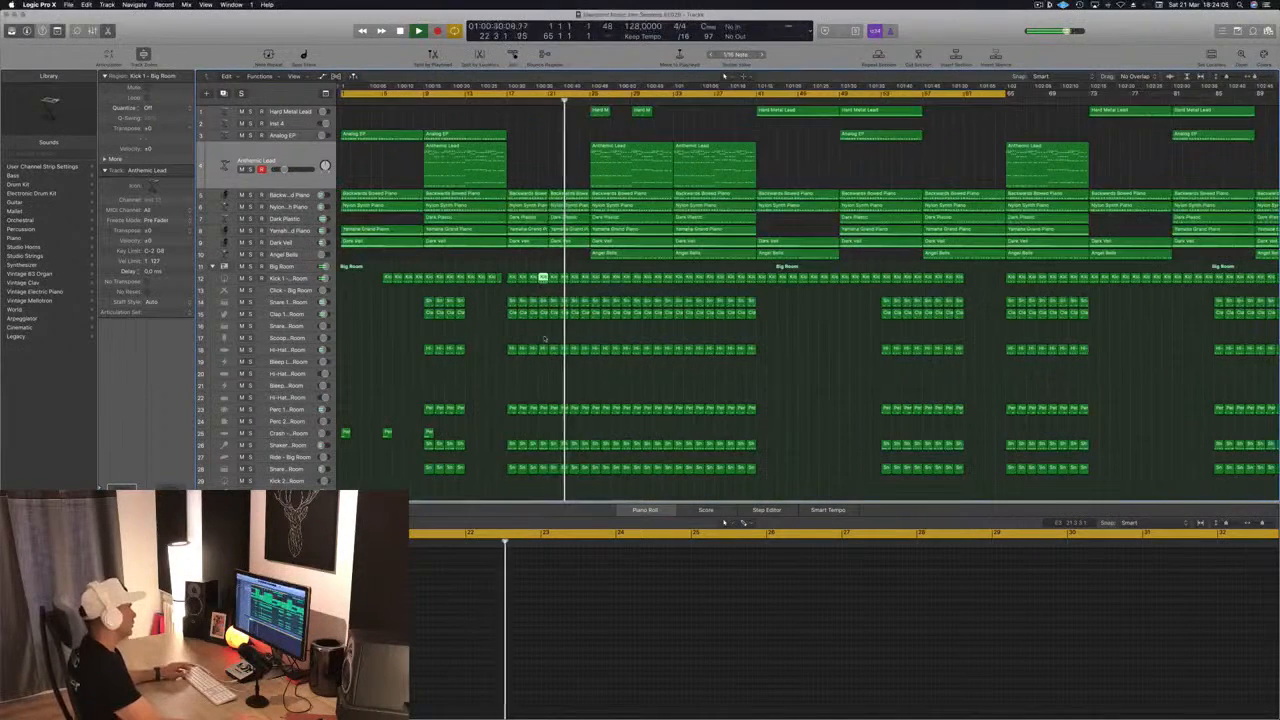
- Set the cycle range to start at bar 9, save the project and play the arrangement from there
scroll(557, 352, down, 3)
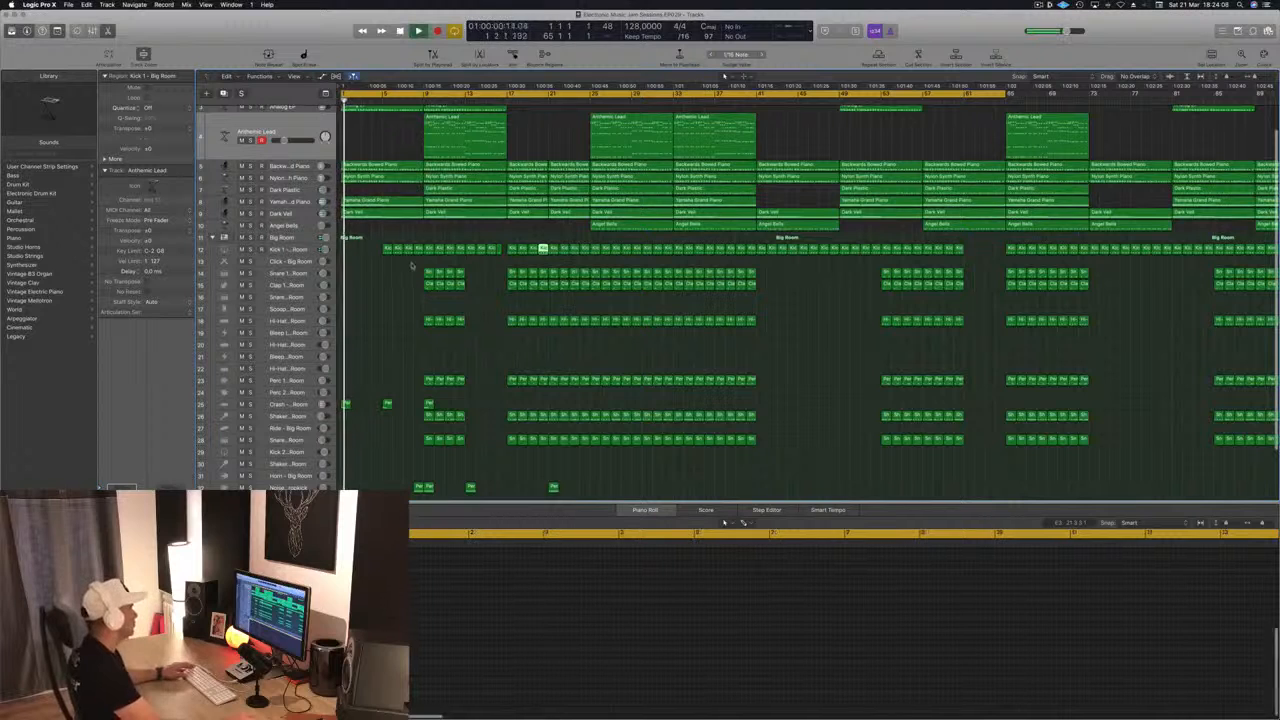
drag(344, 93, 425, 104)
key(space)
key(space)
key(super+s)
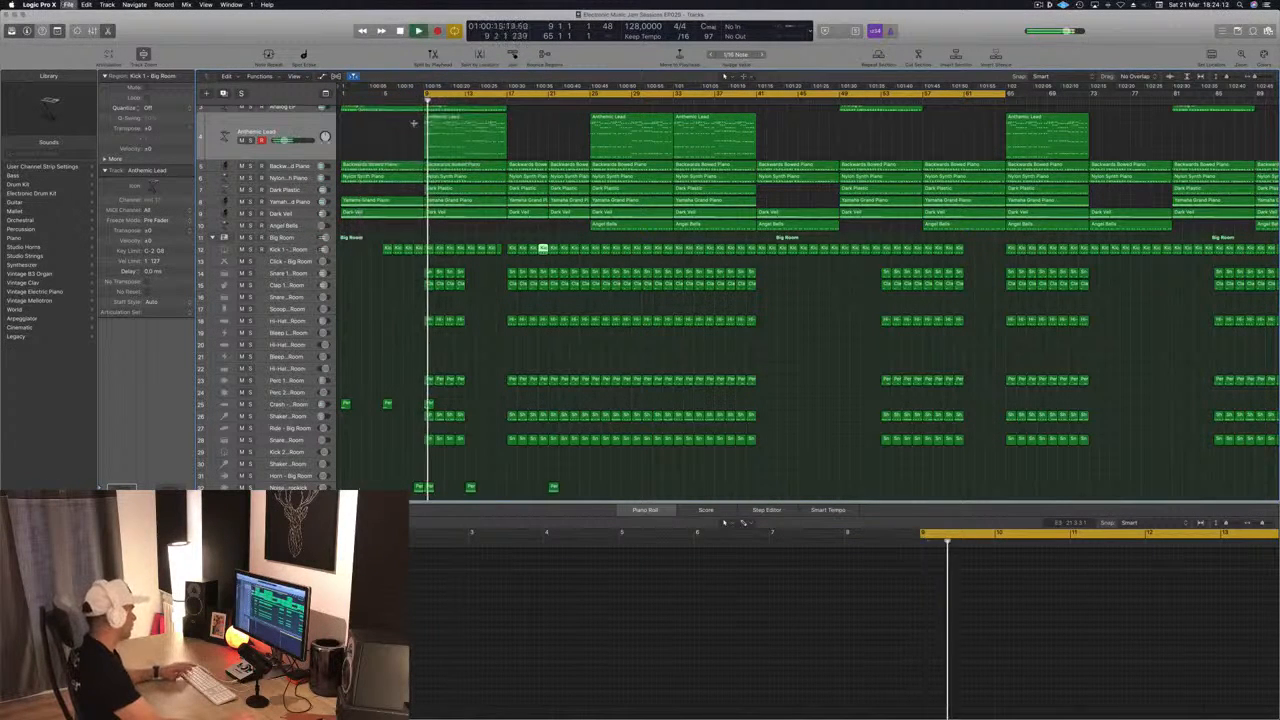
scroll(474, 342, down, 2)
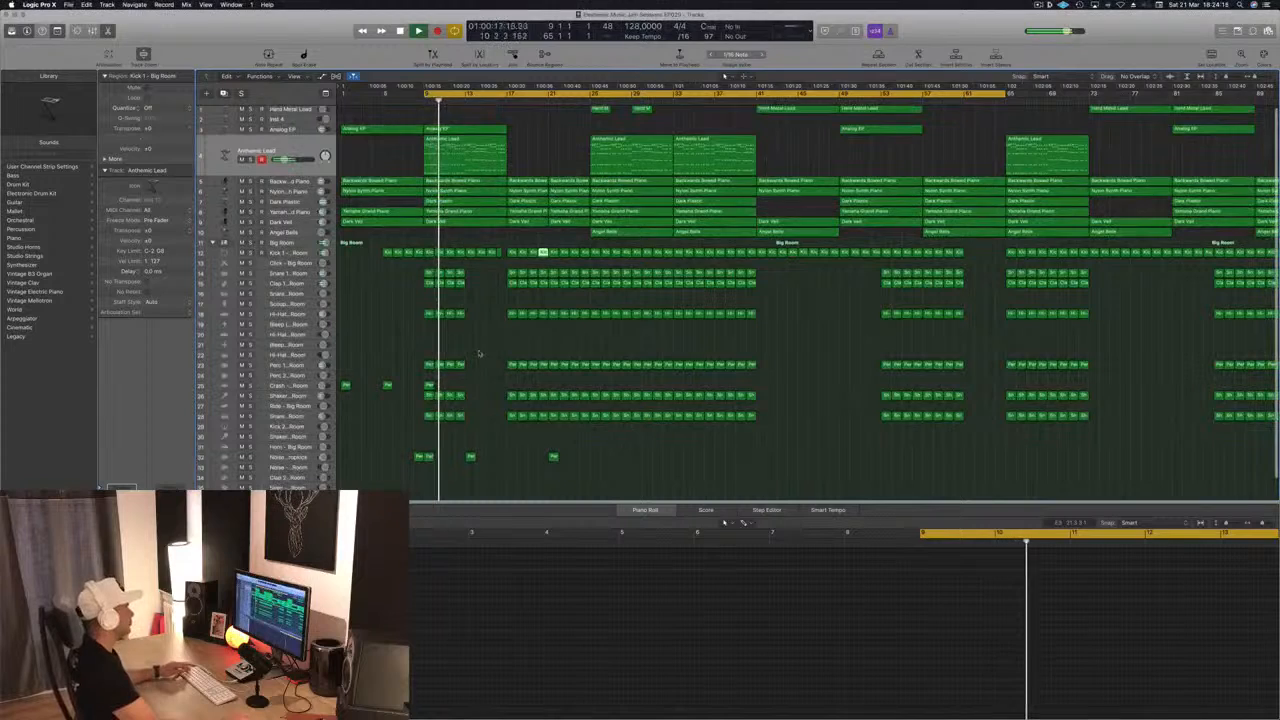
click(434, 342)
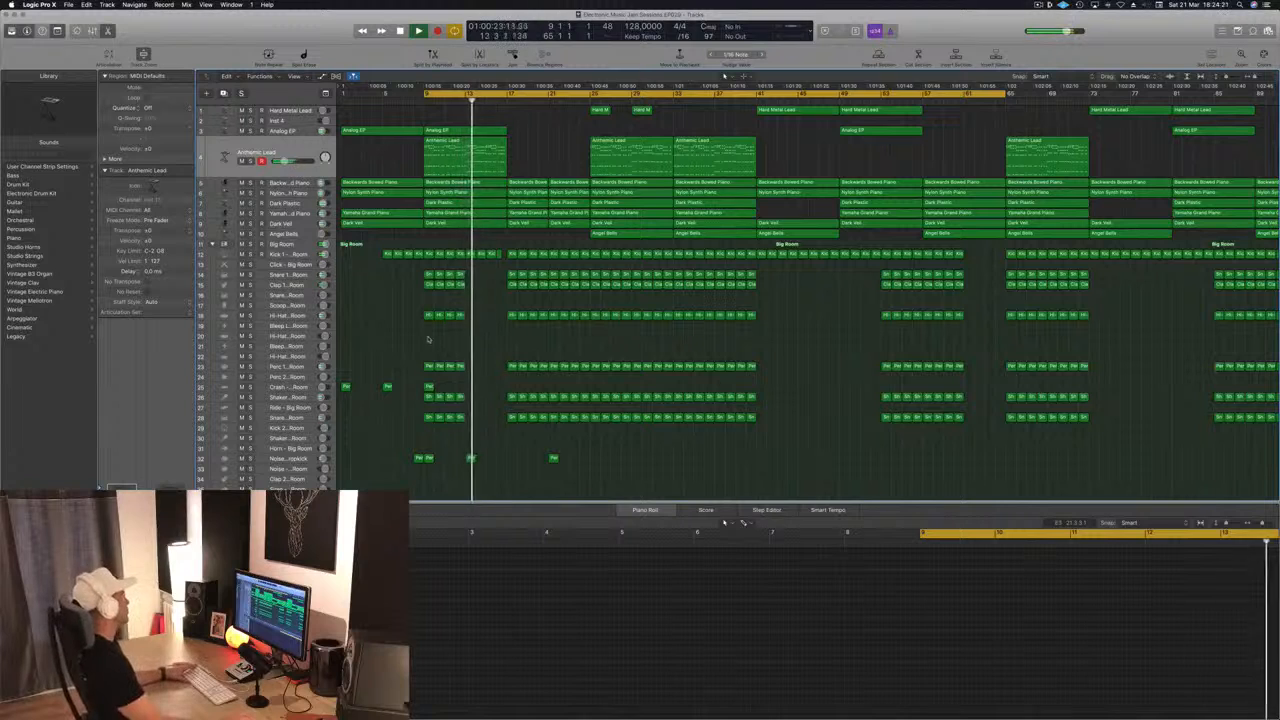
key(super+Left)
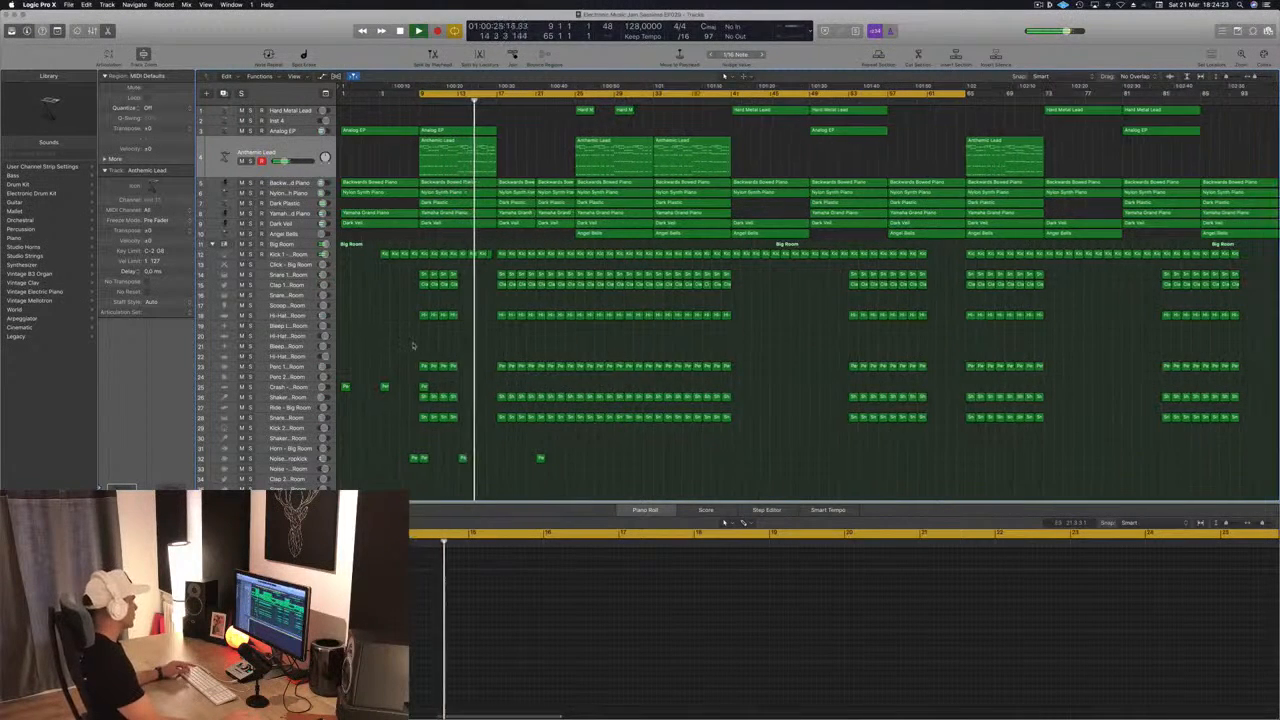
- Move the Hi-Hat 1 region at bar 17 to the Bleep High track and delete all its notes except the first
click(500, 315)
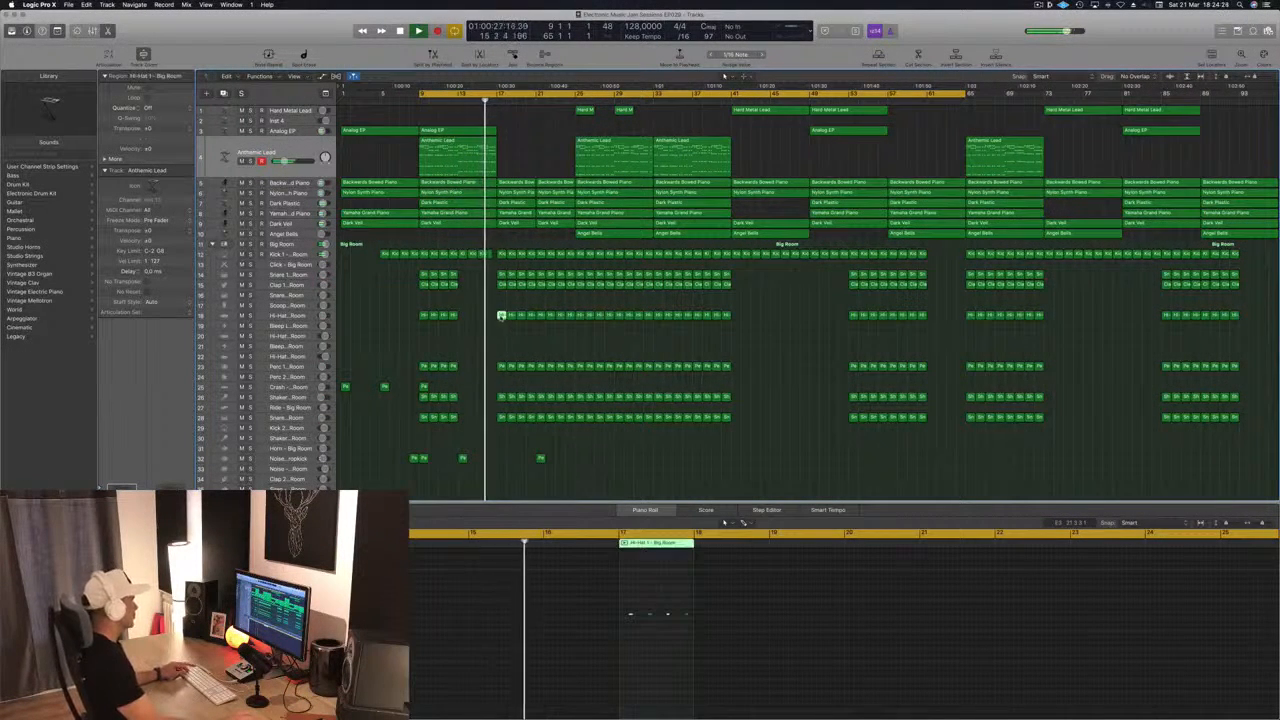
drag(500, 315, 501, 345)
drag(604, 601, 709, 634)
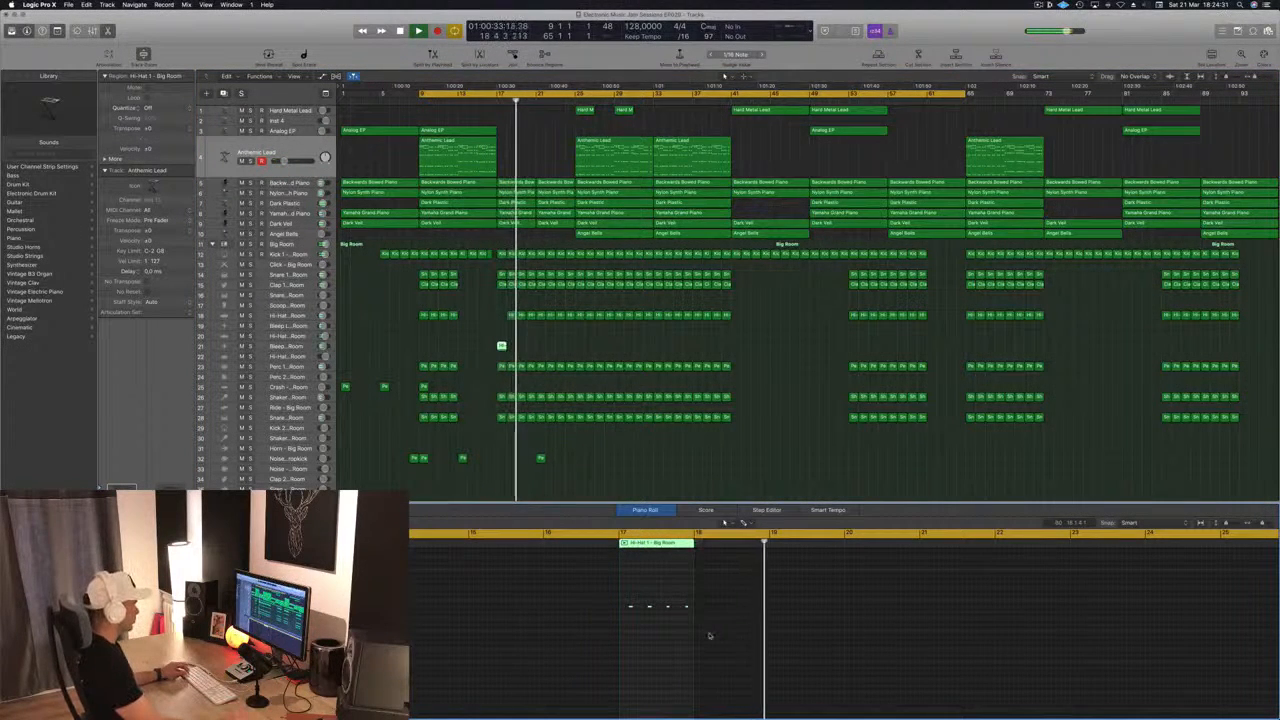
drag(642, 597, 689, 624)
key(Delete)
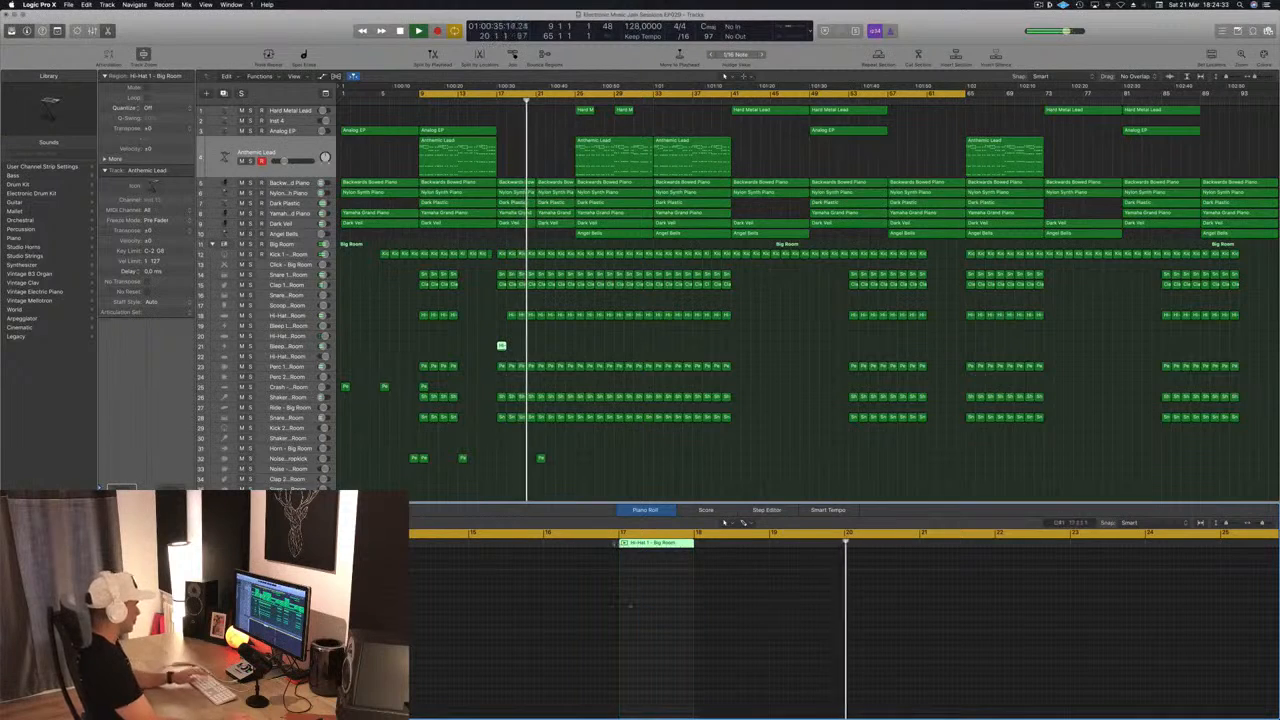
- Nudge the remaining note to the start of its region and move the region from bar 17 to bar 21
drag(640, 586, 628, 619)
key(alt+Left)
key(alt+Left)
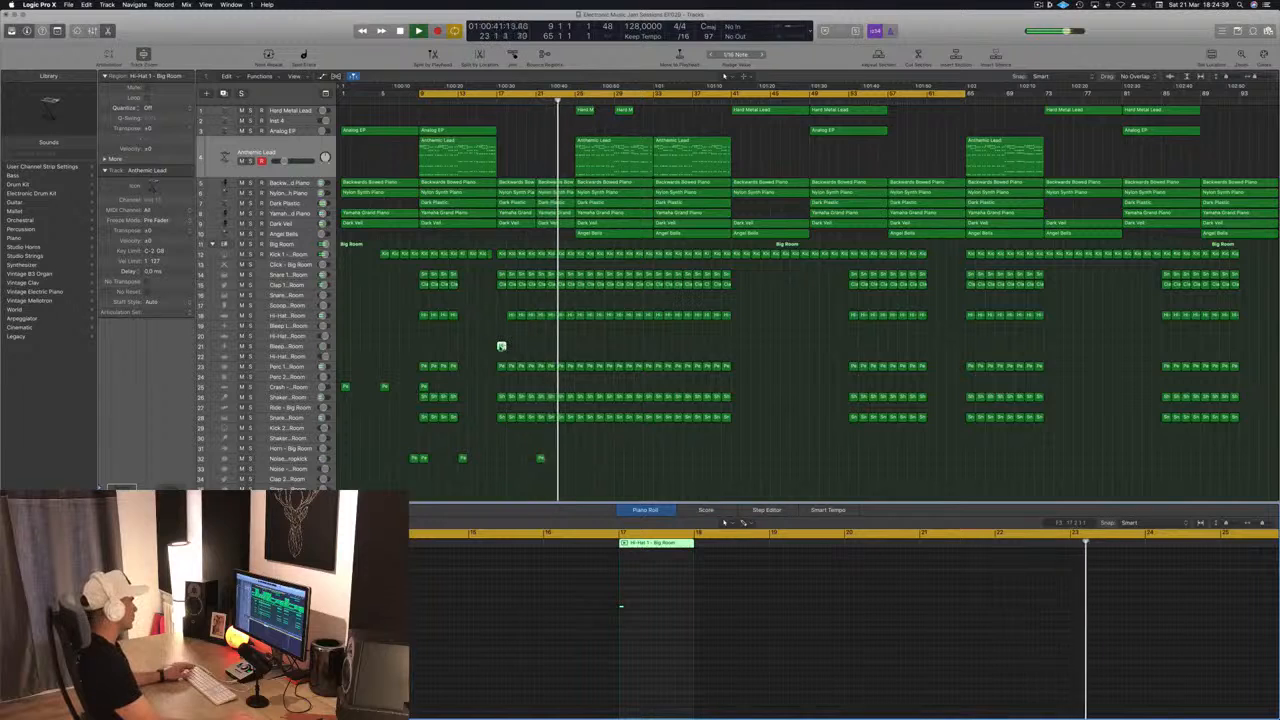
drag(501, 346, 549, 349)
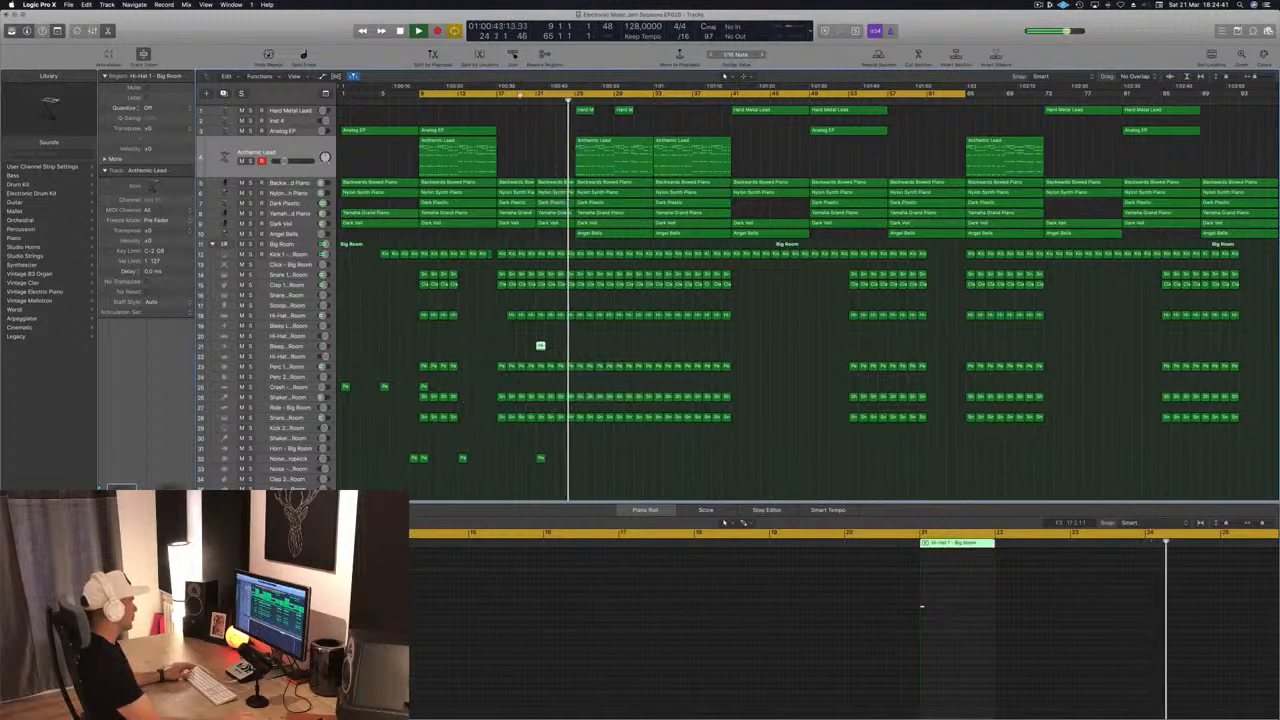
- Replace the Bleep High track's sound with Noise - Video Star
click(540, 346)
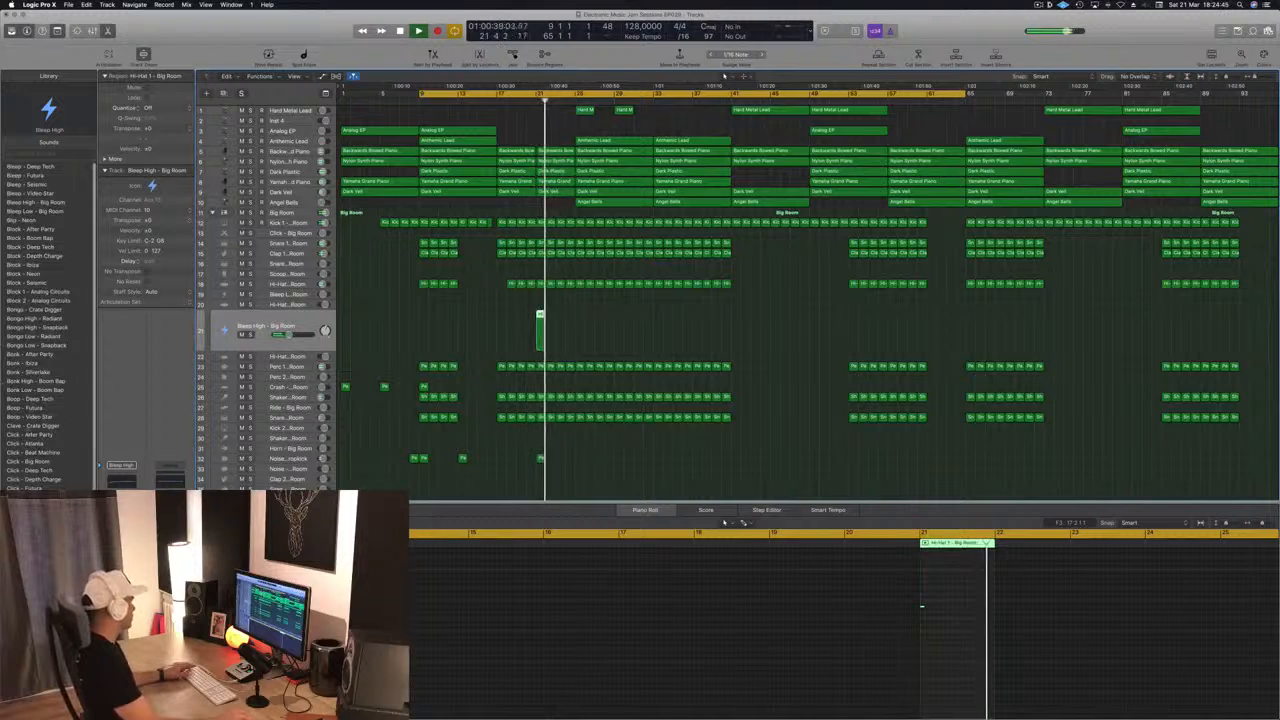
scroll(78, 405, down, 10)
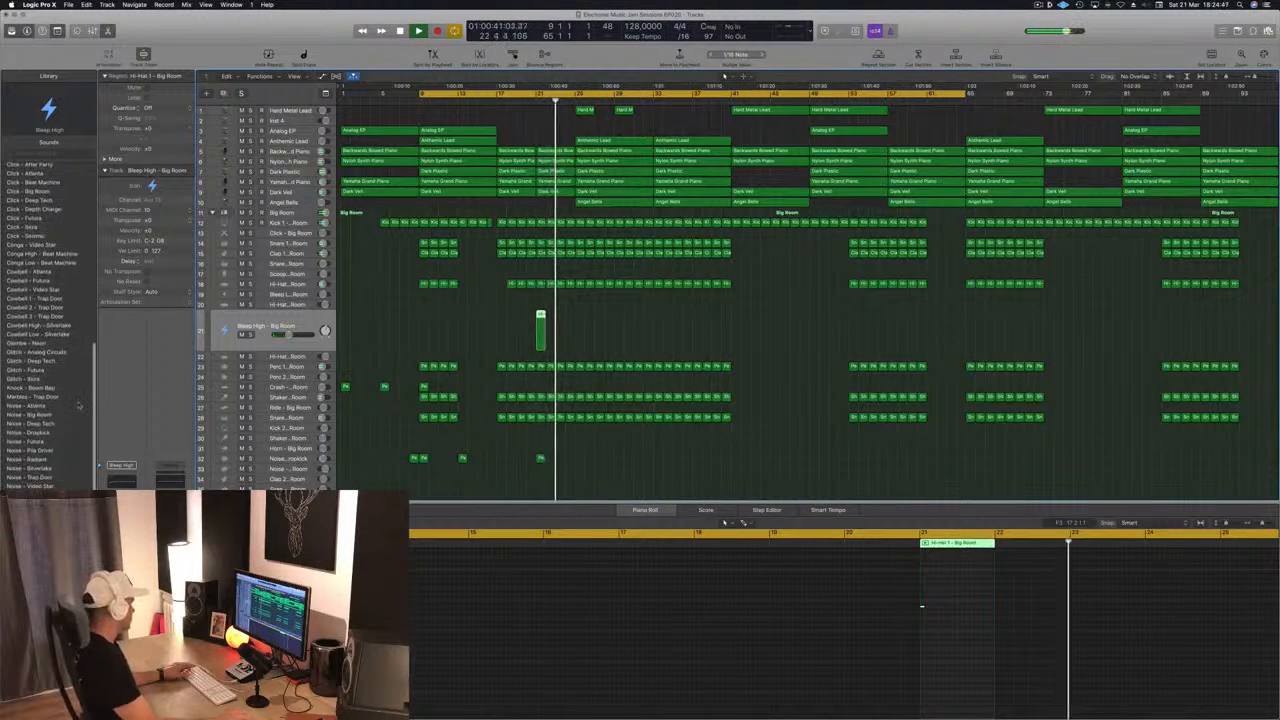
click(40, 486)
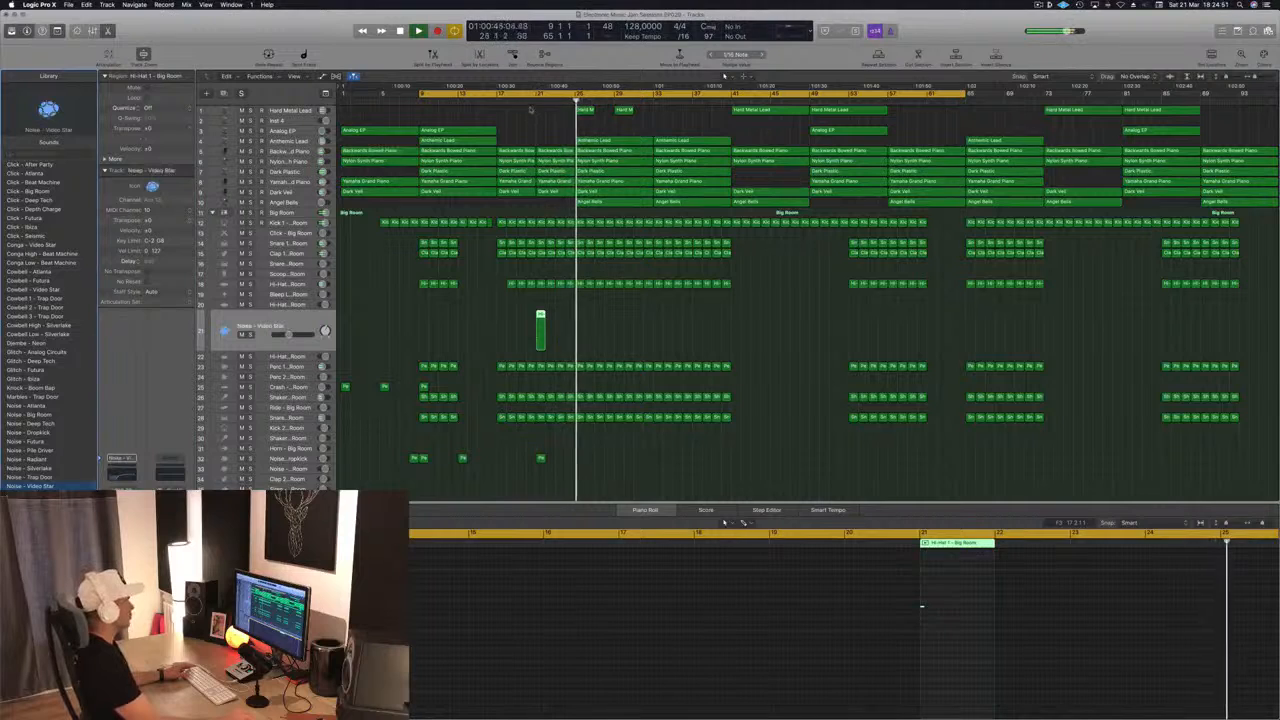
- Lengthen the noise note at bar 21 to about 0 3 3 120 and replay from just before it
click(527, 97)
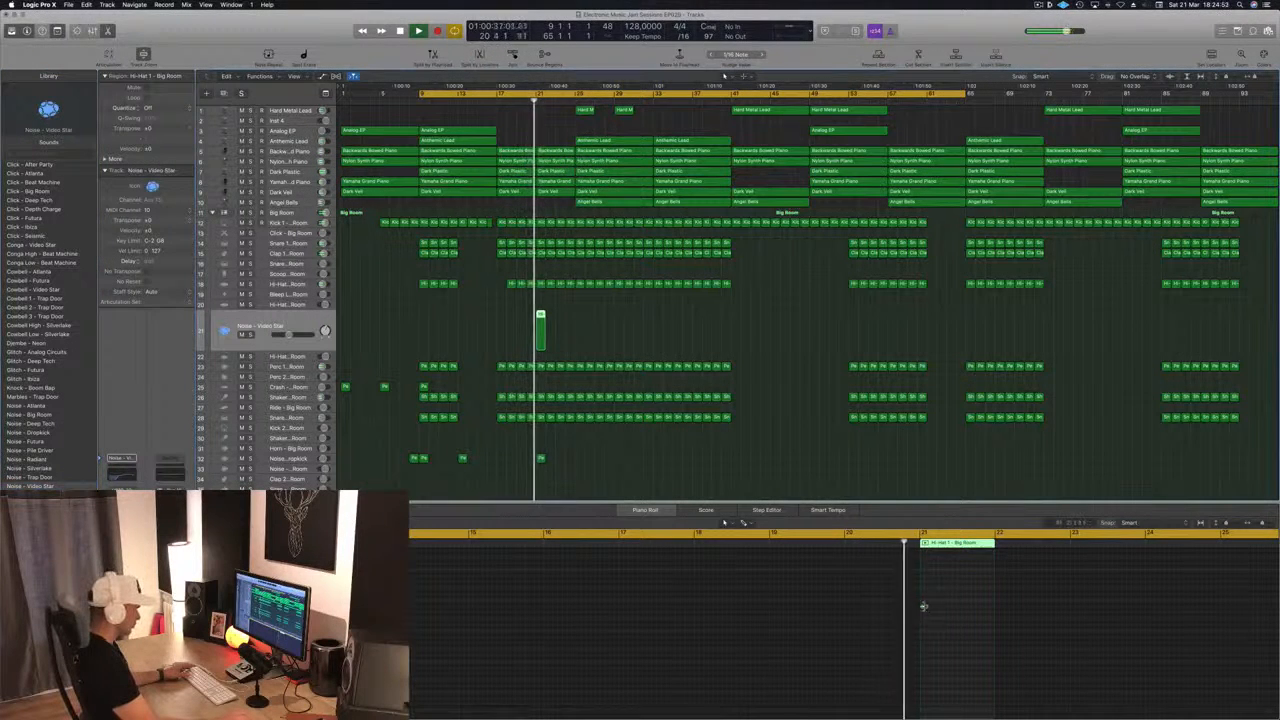
drag(923, 605, 963, 609)
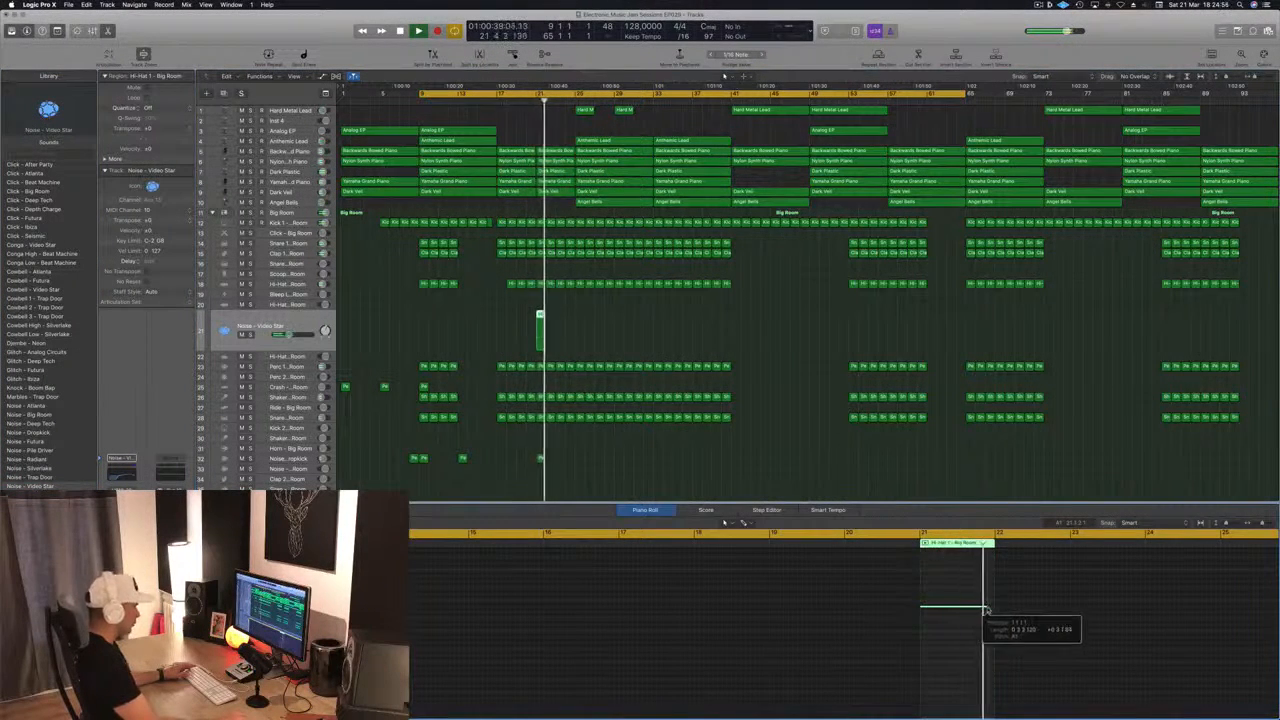
click(522, 100)
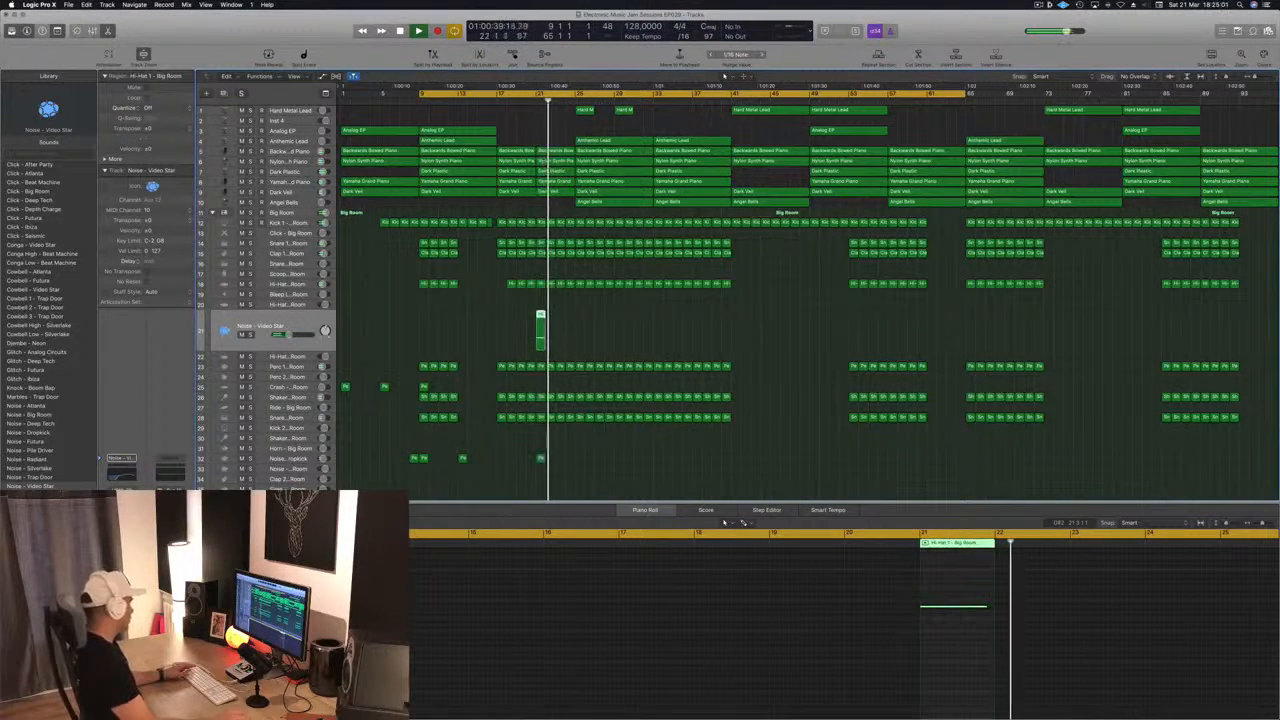
- Add a bus send to the Noise - Video Star channel and listen again from bar 20
mouse_move(145, 545)
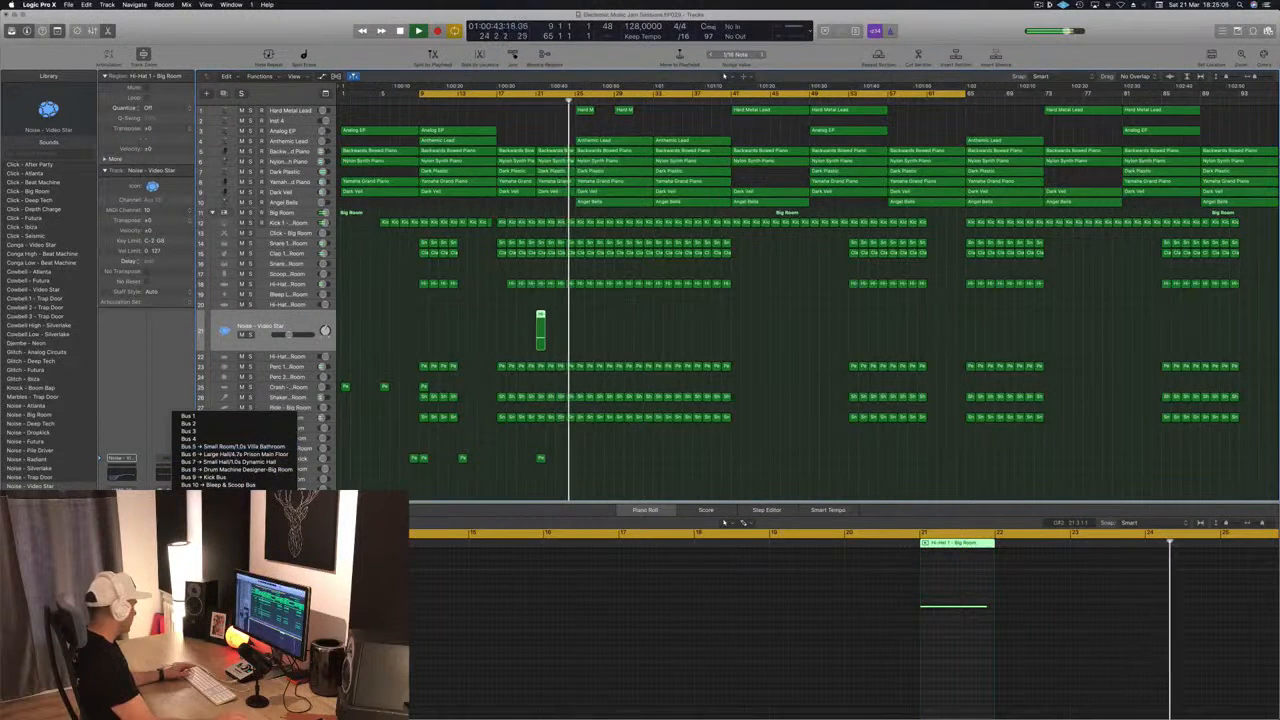
click(215, 501)
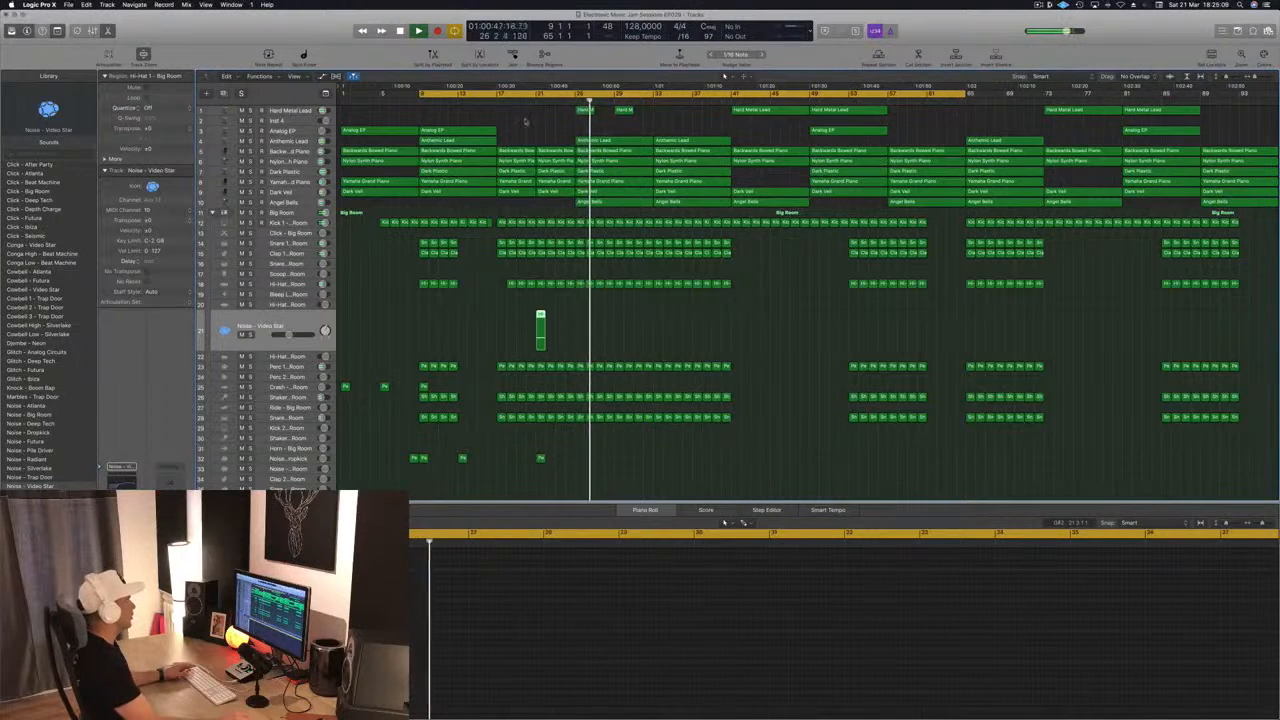
click(528, 101)
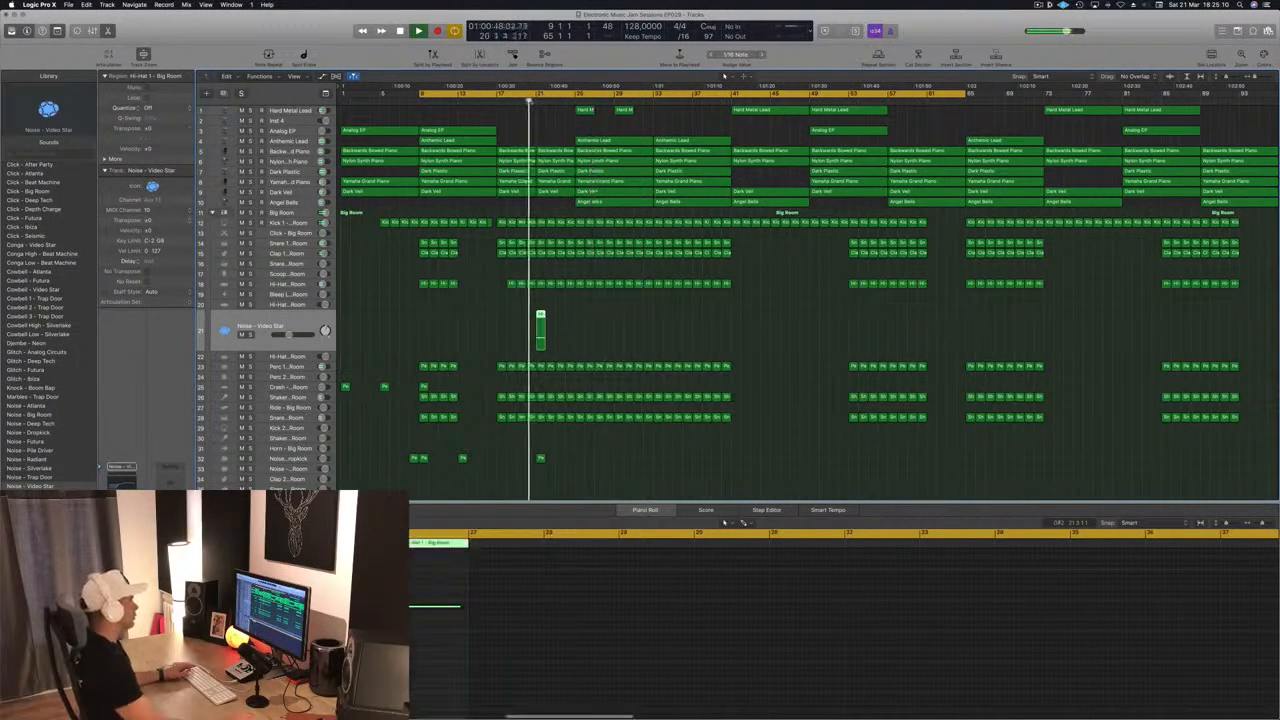
- Save the project and play the arrangement from bar 16
click(617, 324)
key(super+s)
key(super+Right)
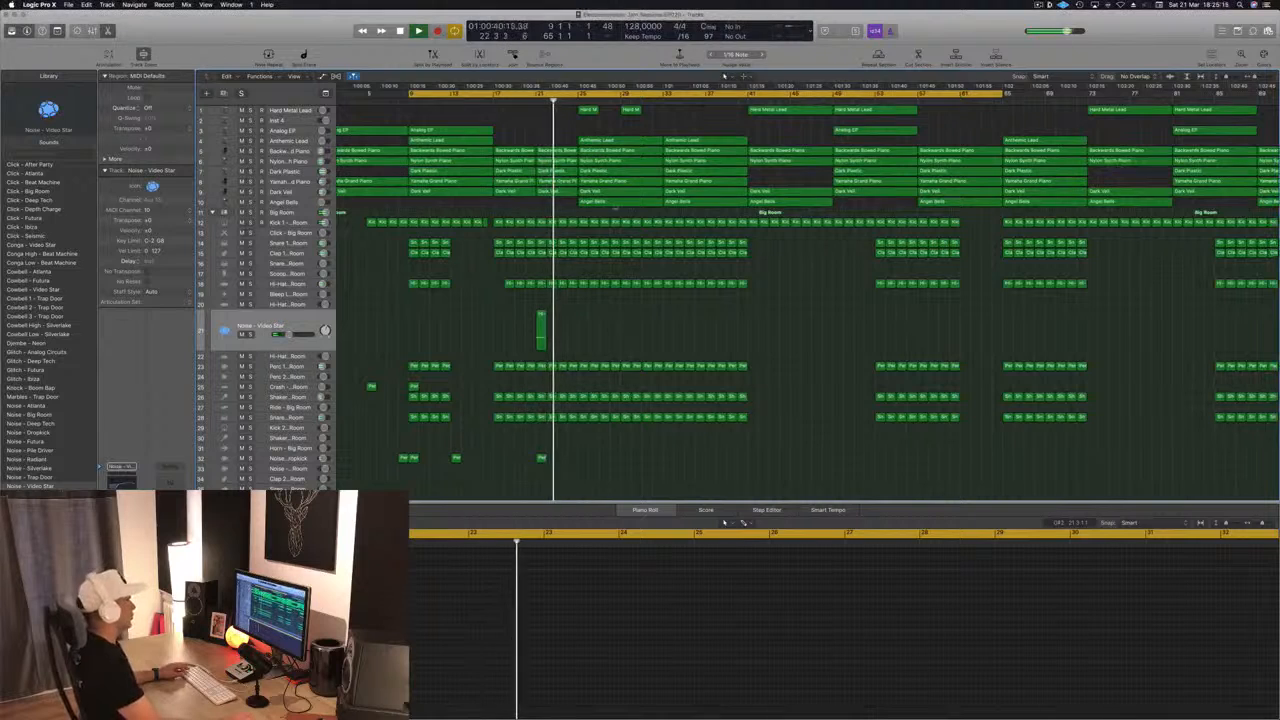
key(super+Left)
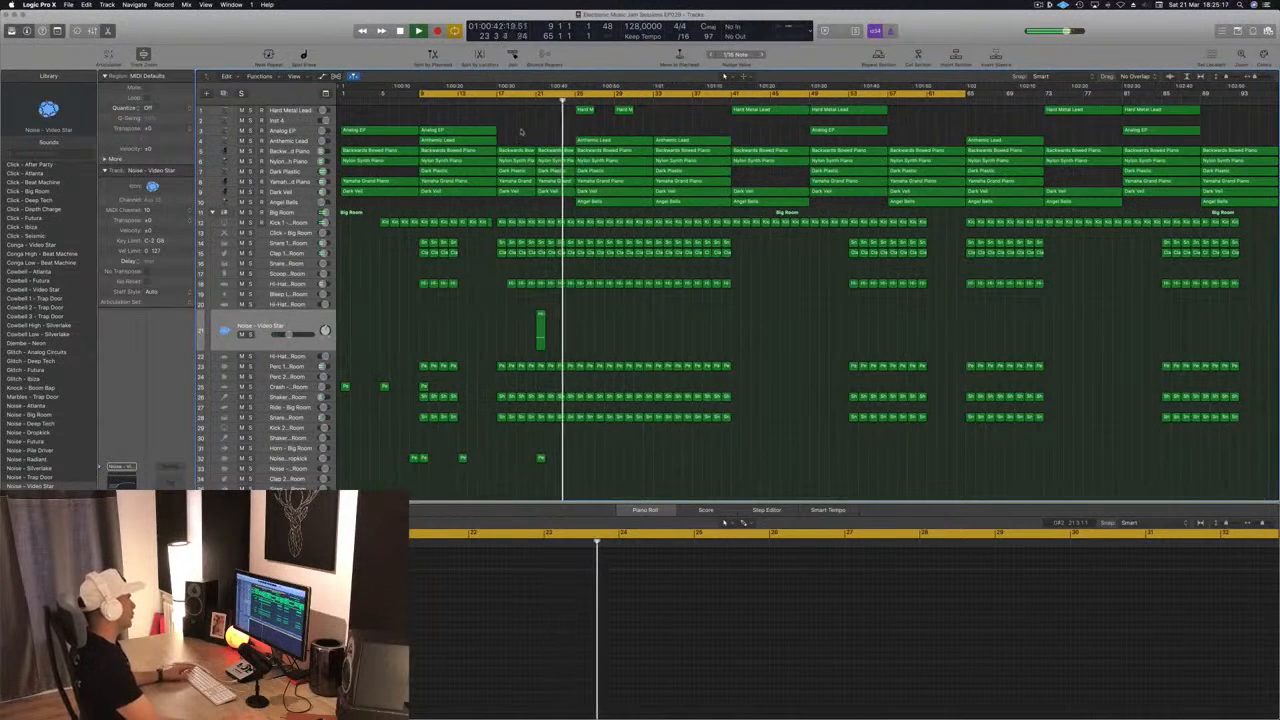
click(488, 101)
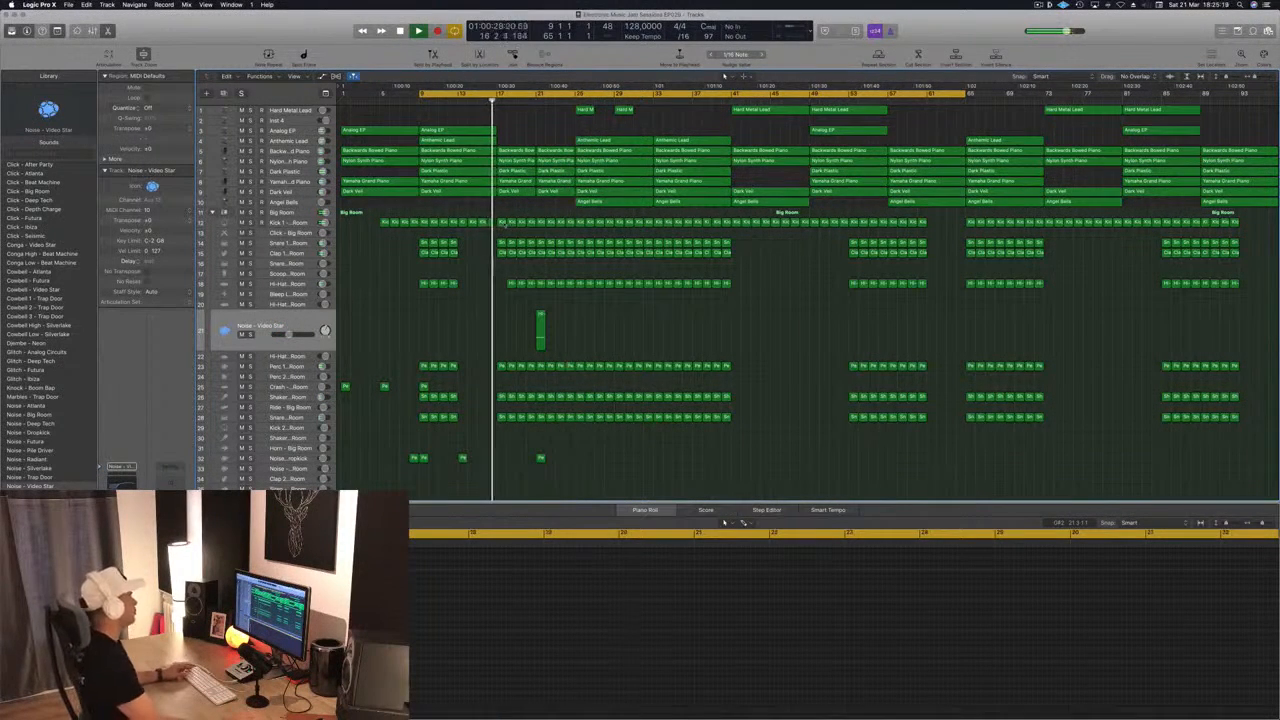
- Copy the Clap 1 region at bar 12 to bar 24 on the Snare 2 track
click(452, 253)
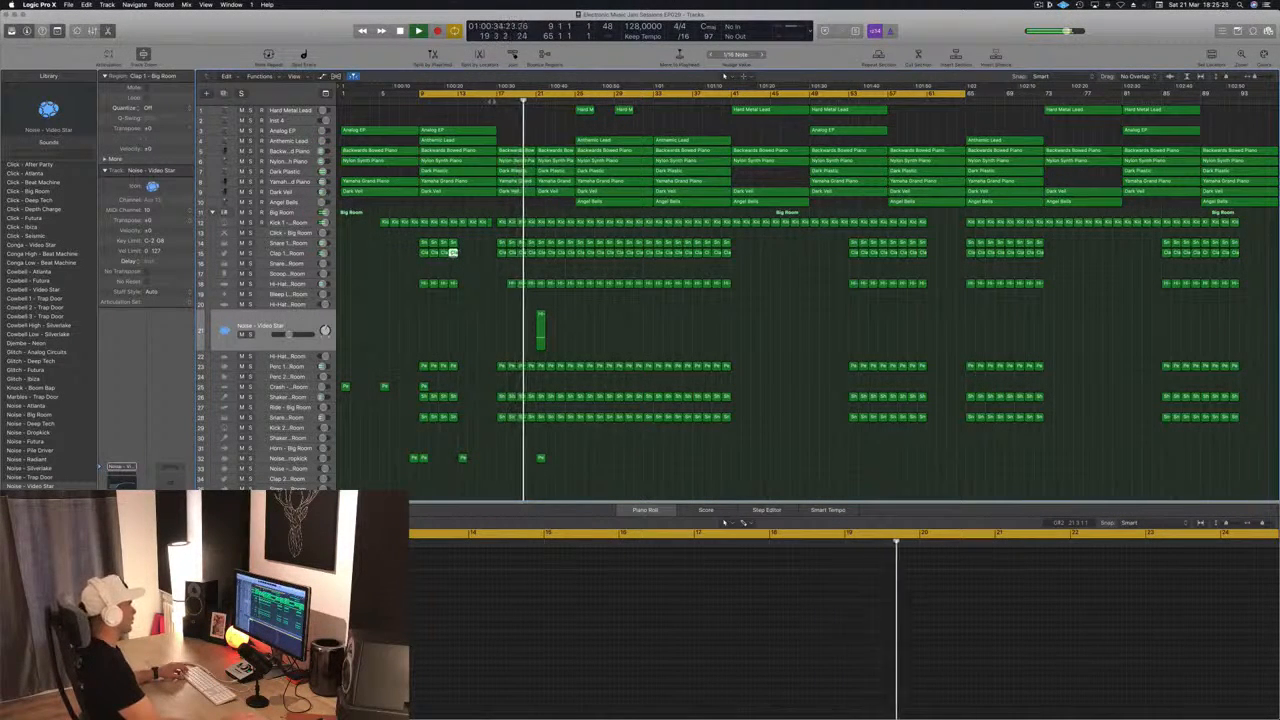
key(KP_Enter)
click(505, 284)
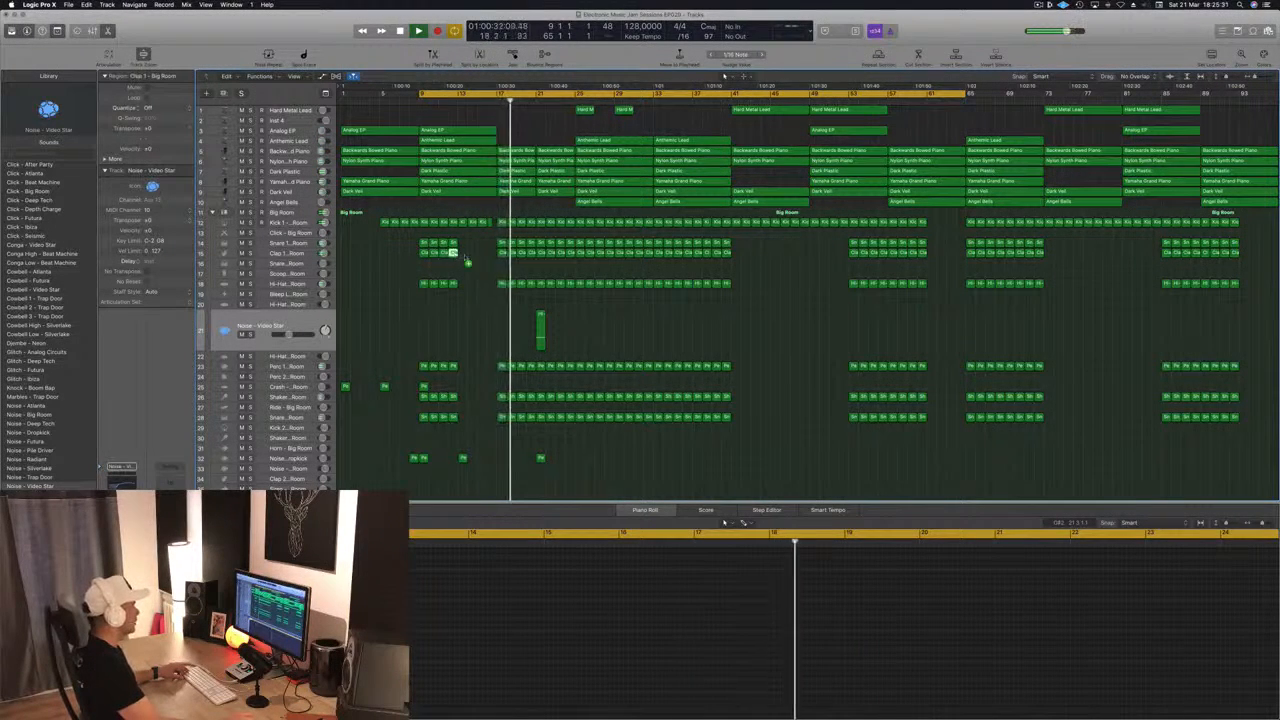
drag(453, 253, 568, 263)
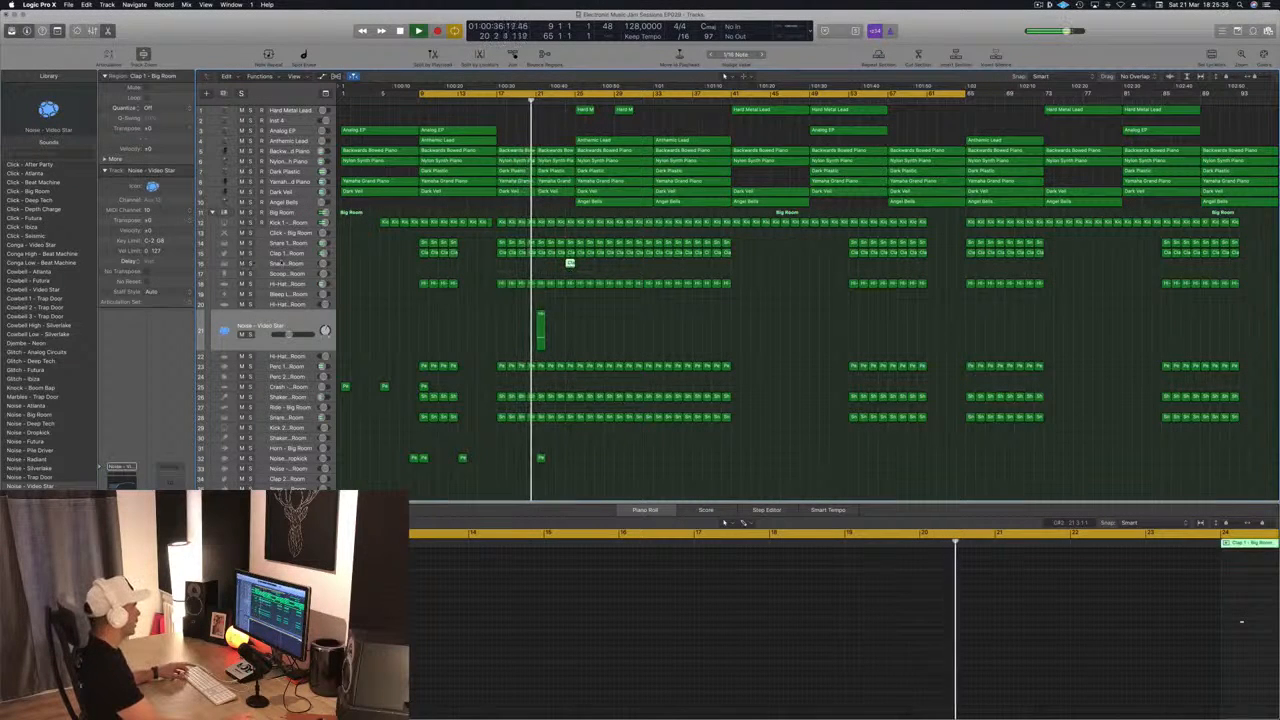
- Stop playback and add a second note on the first beat of bar 24 in the copied Snare 2 region
click(568, 263)
scroll(1206, 631, down, 2)
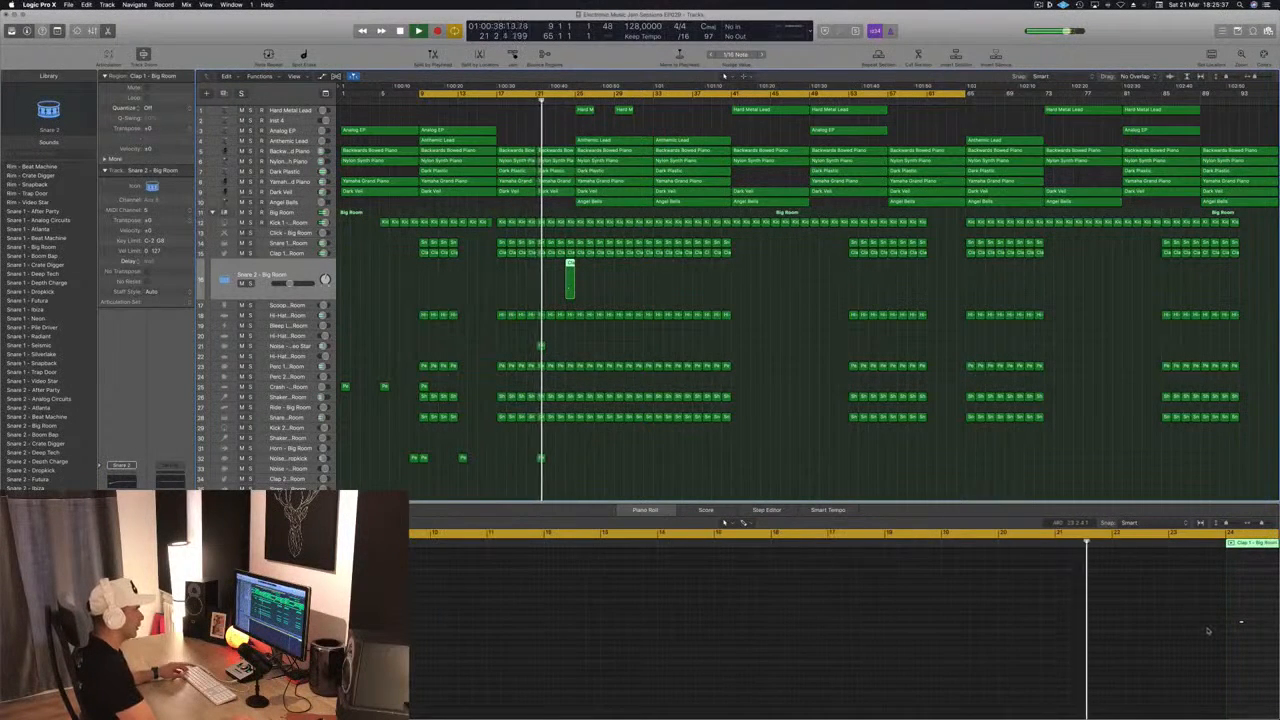
scroll(1208, 631, right, 4)
click(1084, 618)
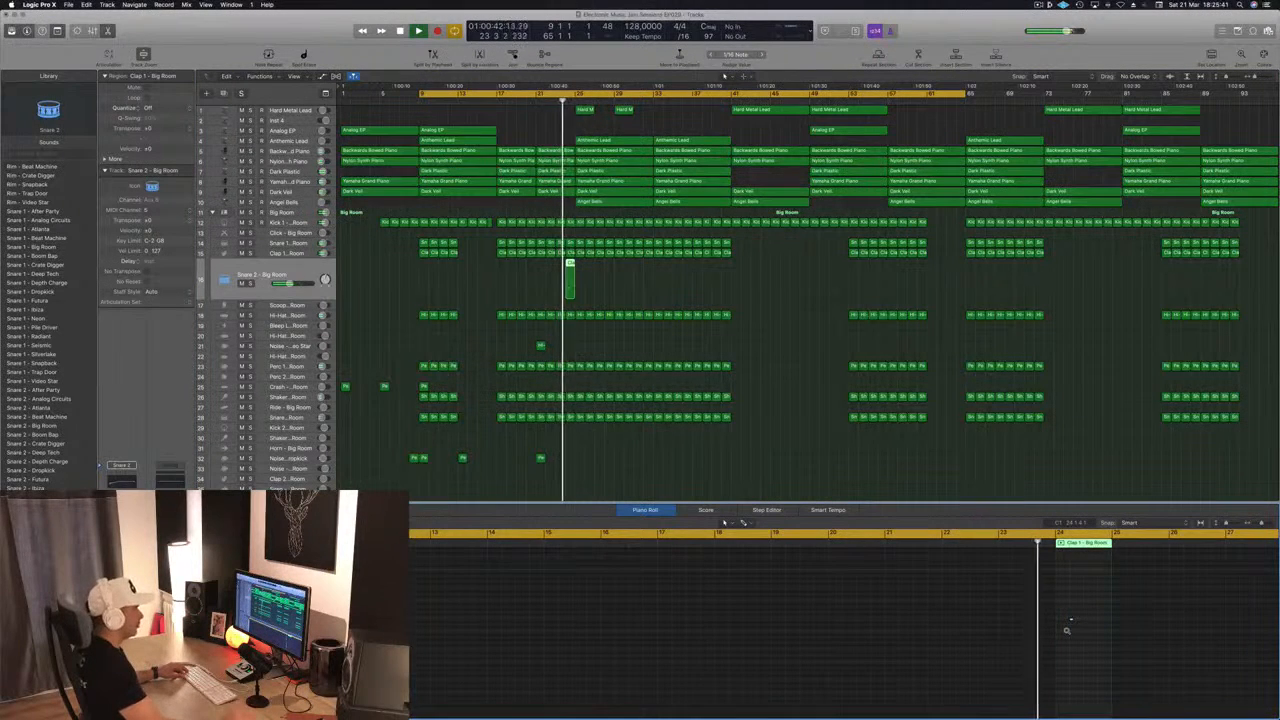
key(super+Right)
key(super+Right)
key(super+Right)
key(space)
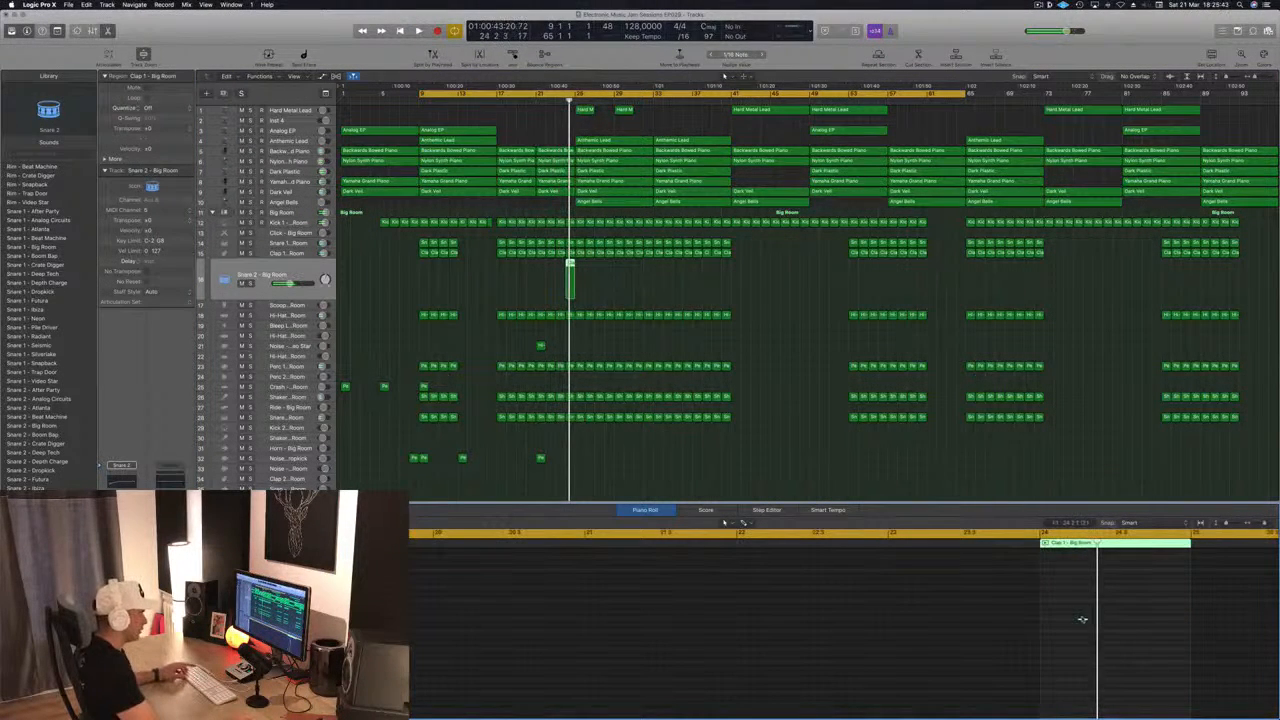
click(1046, 625)
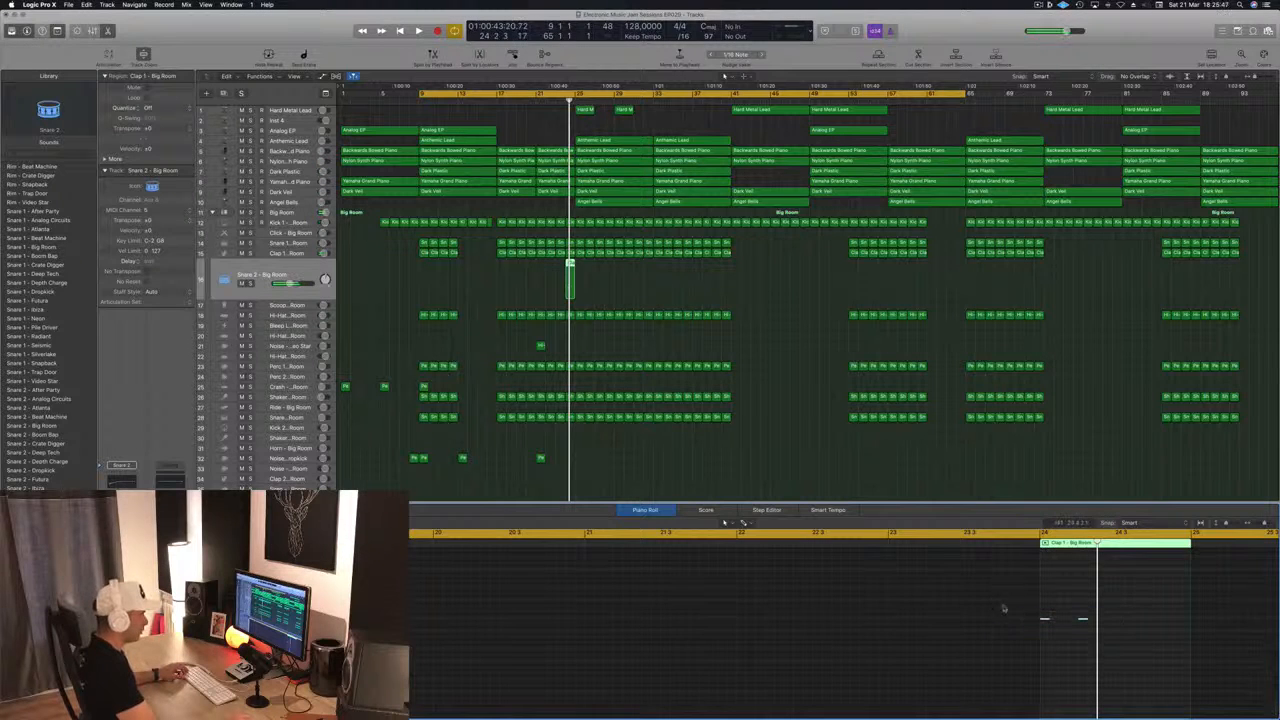
- Duplicate the notes in the bar 24 Snare 2 region to make eighth notes across the bar, and start playback
drag(1045, 621, 1122, 627)
drag(1013, 615, 1227, 634)
drag(1054, 621, 1063, 627)
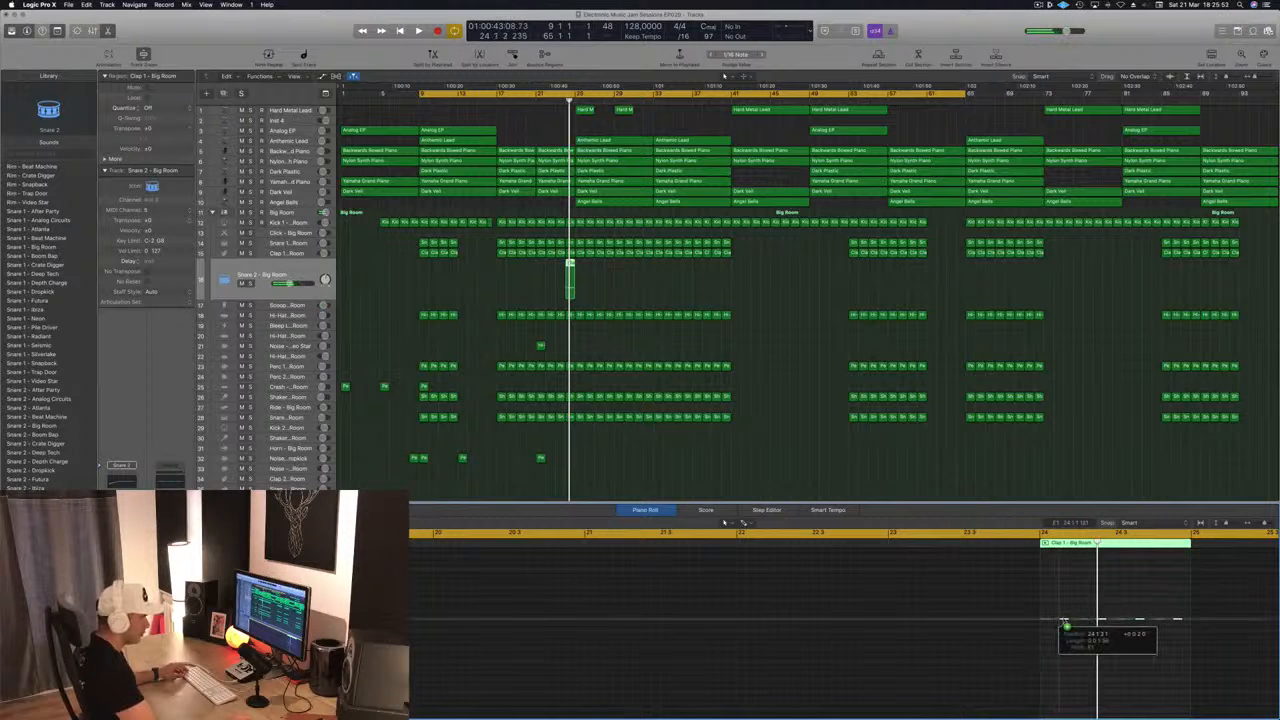
key(space)
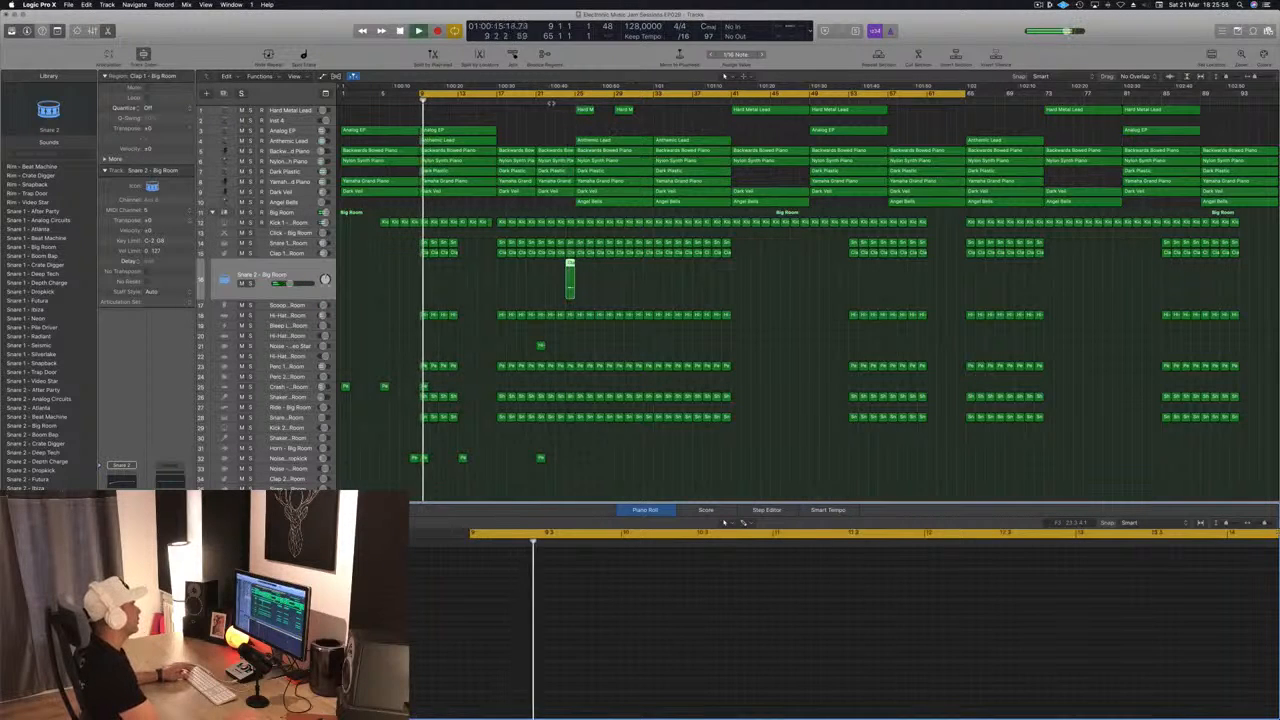
- Copy the Snare 2 fill region from bar 24 to bar 23, and double the notes in bar 24 to sixteenths
drag(570, 264, 560, 266)
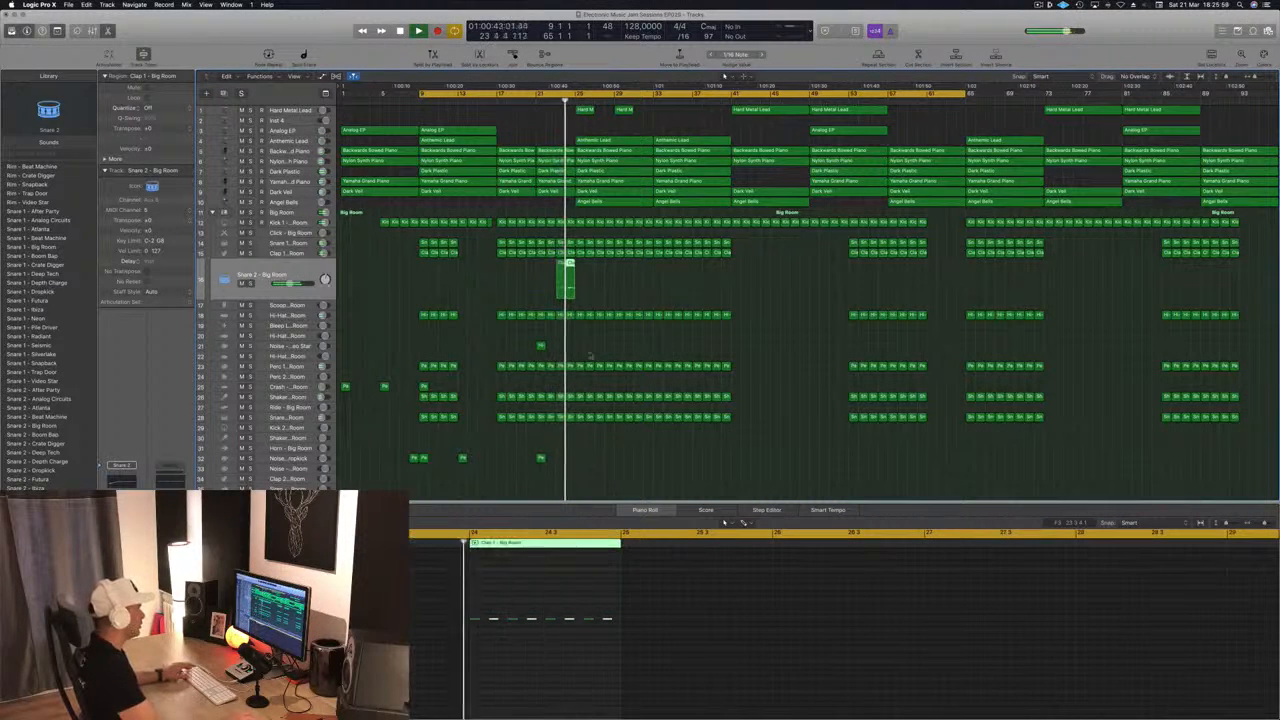
click(625, 652)
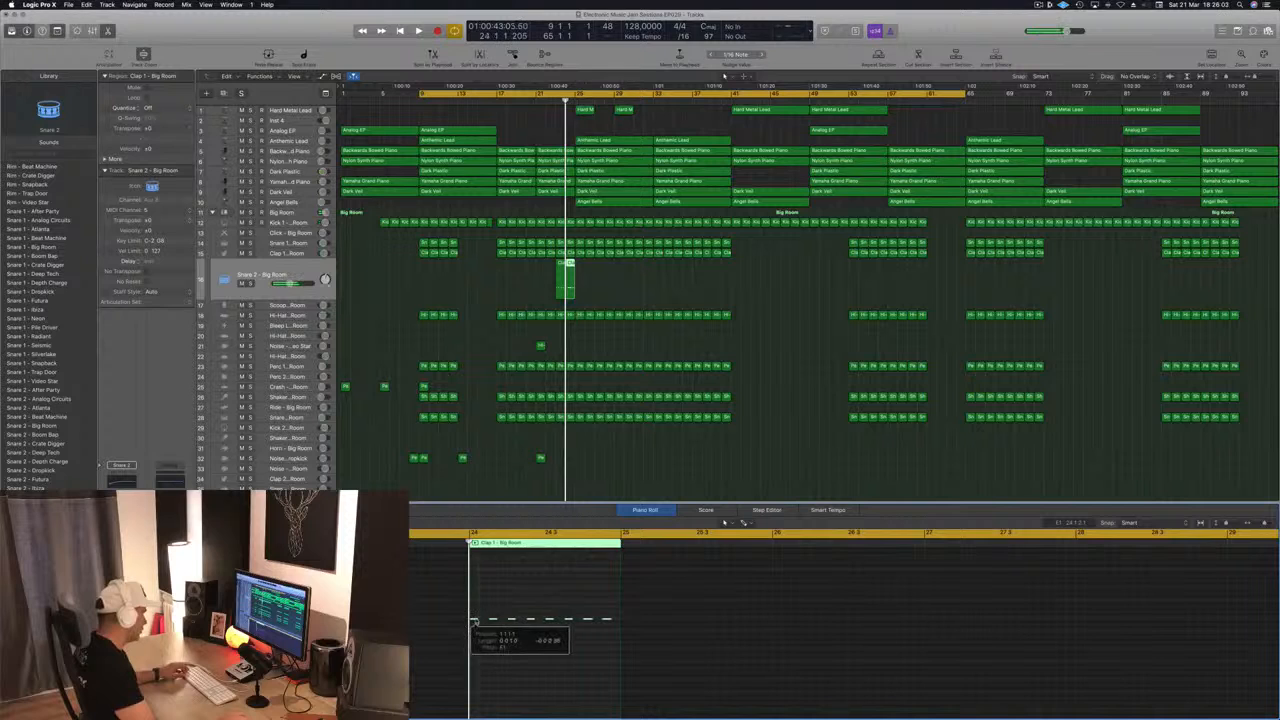
click(484, 620)
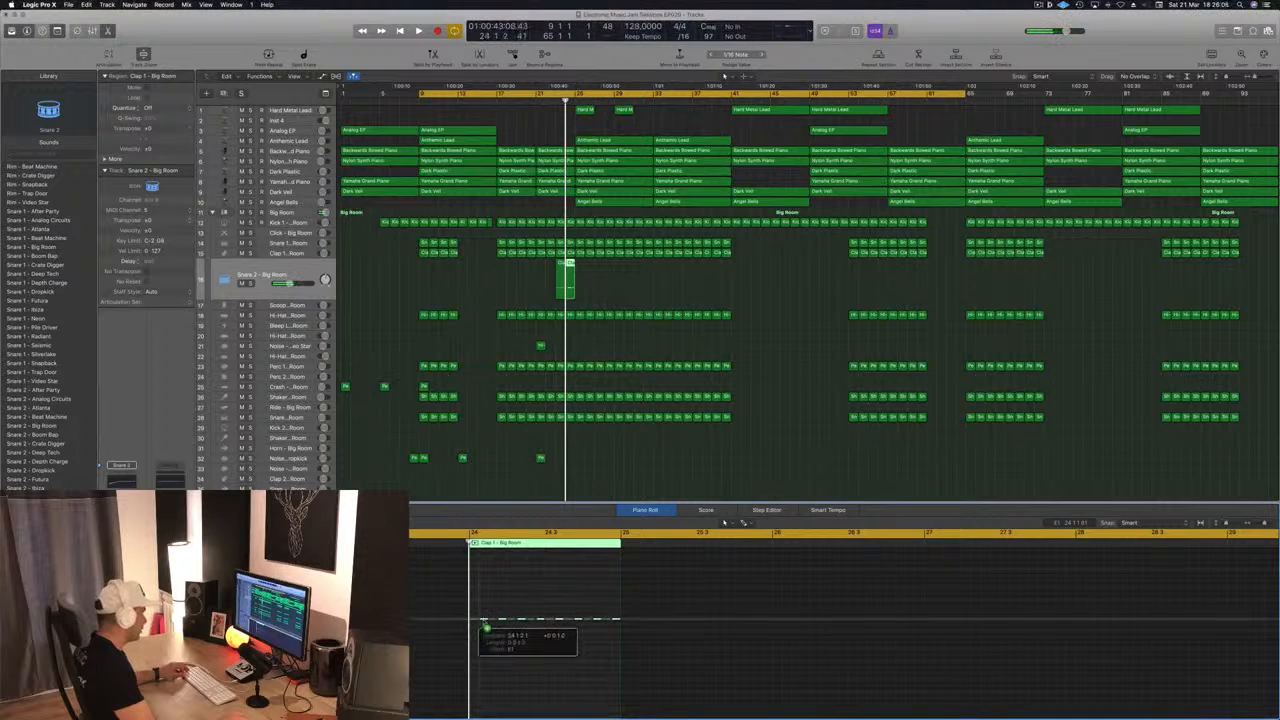
- Loop bars 21 to 25 and listen to the two-bar Snare 2 fill
click(541, 101)
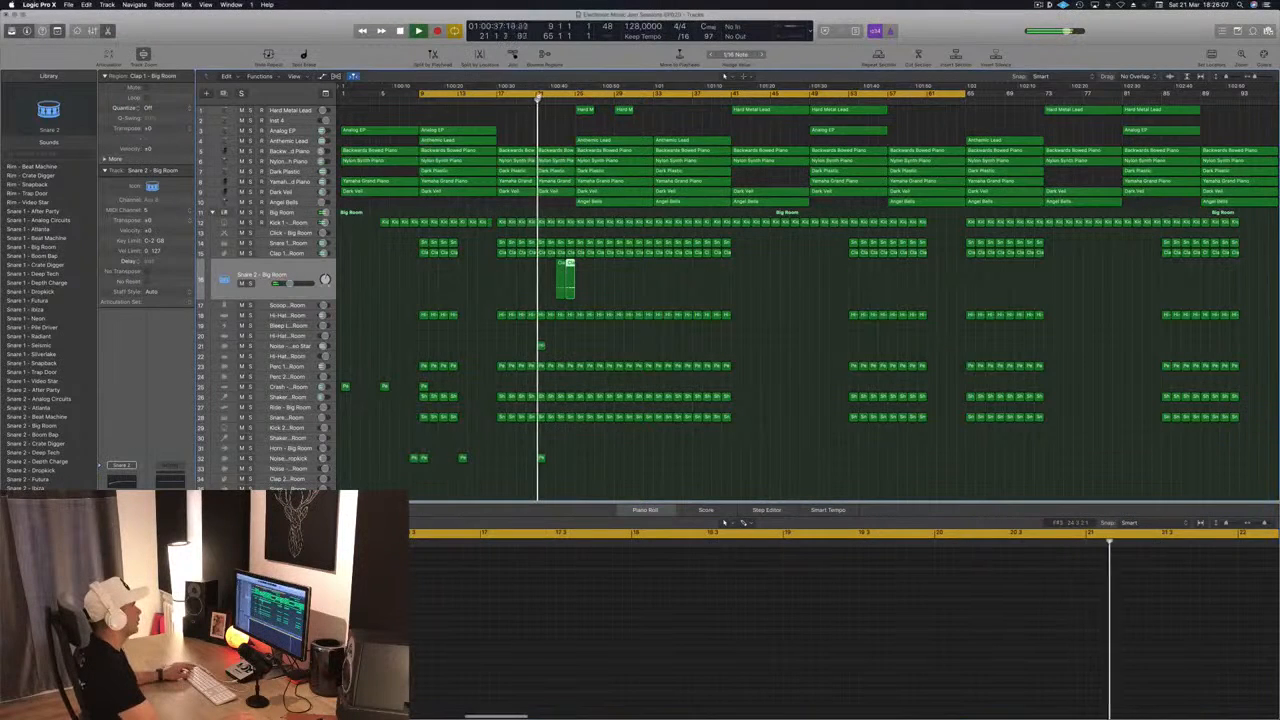
click(541, 94)
drag(541, 94, 575, 101)
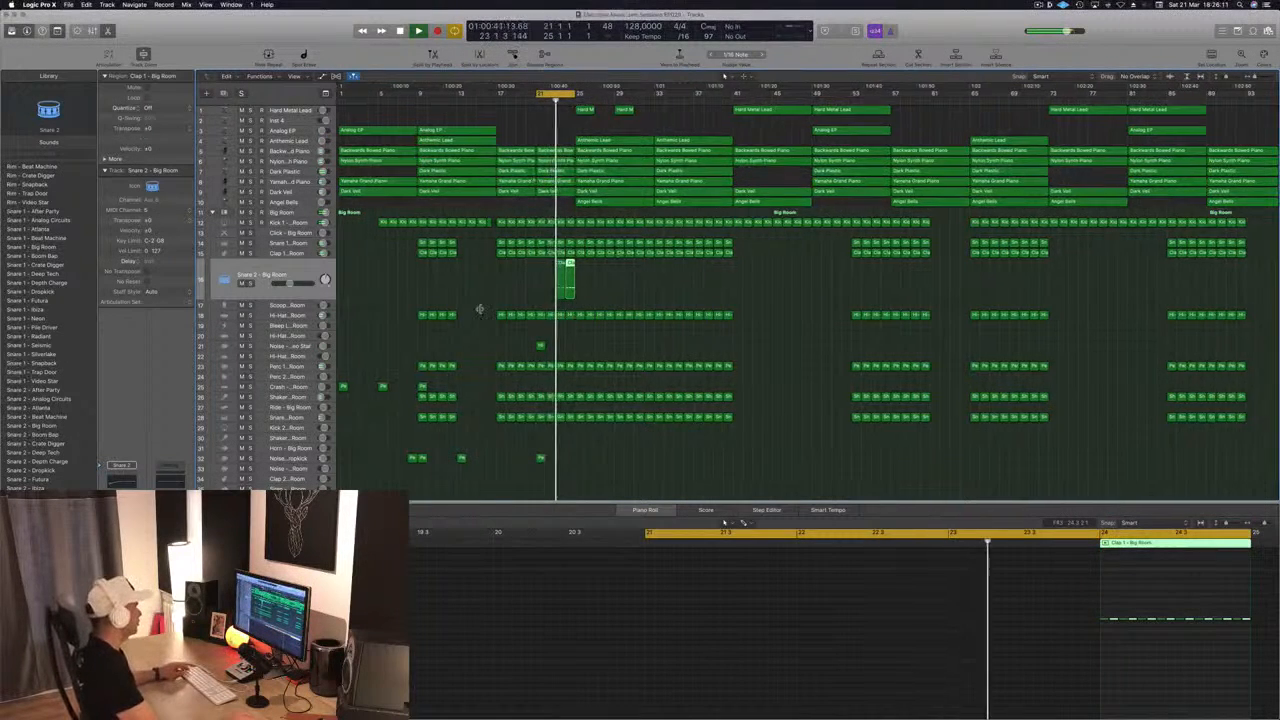
click(292, 272)
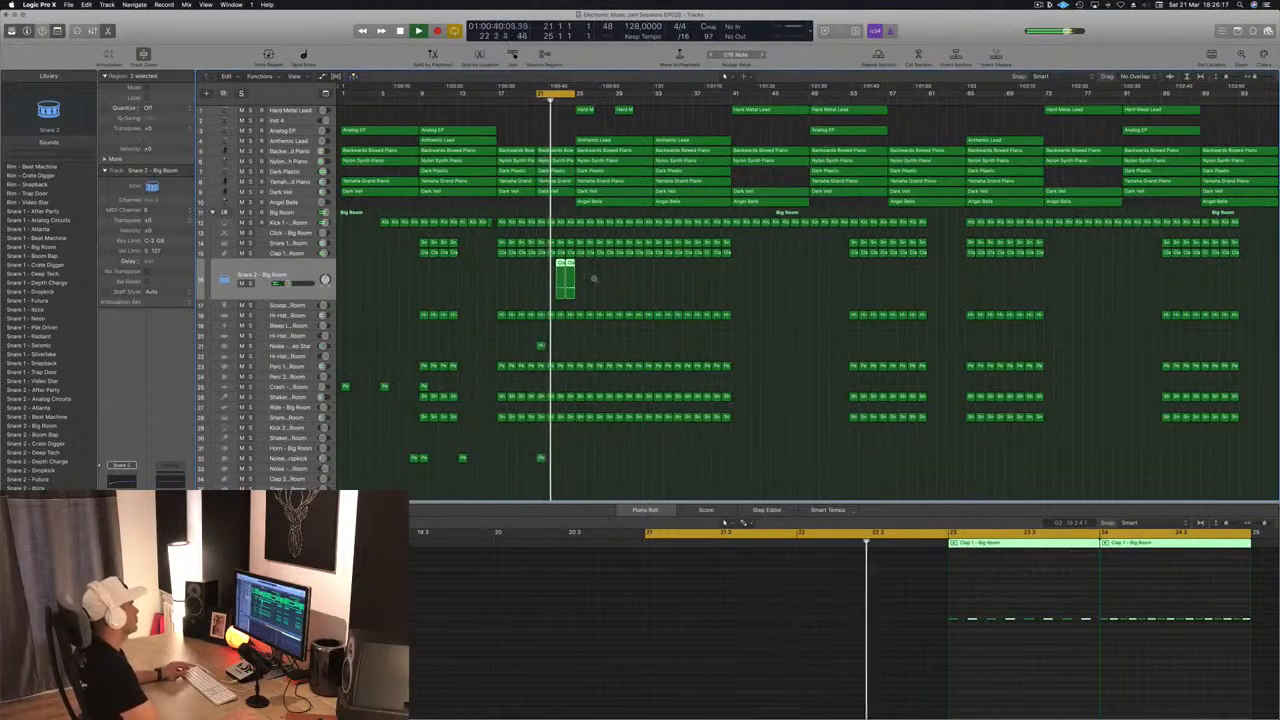
- Extend the loop into bar 28 and listen to the Angel Bells track soloed and with the full mix
click(297, 202)
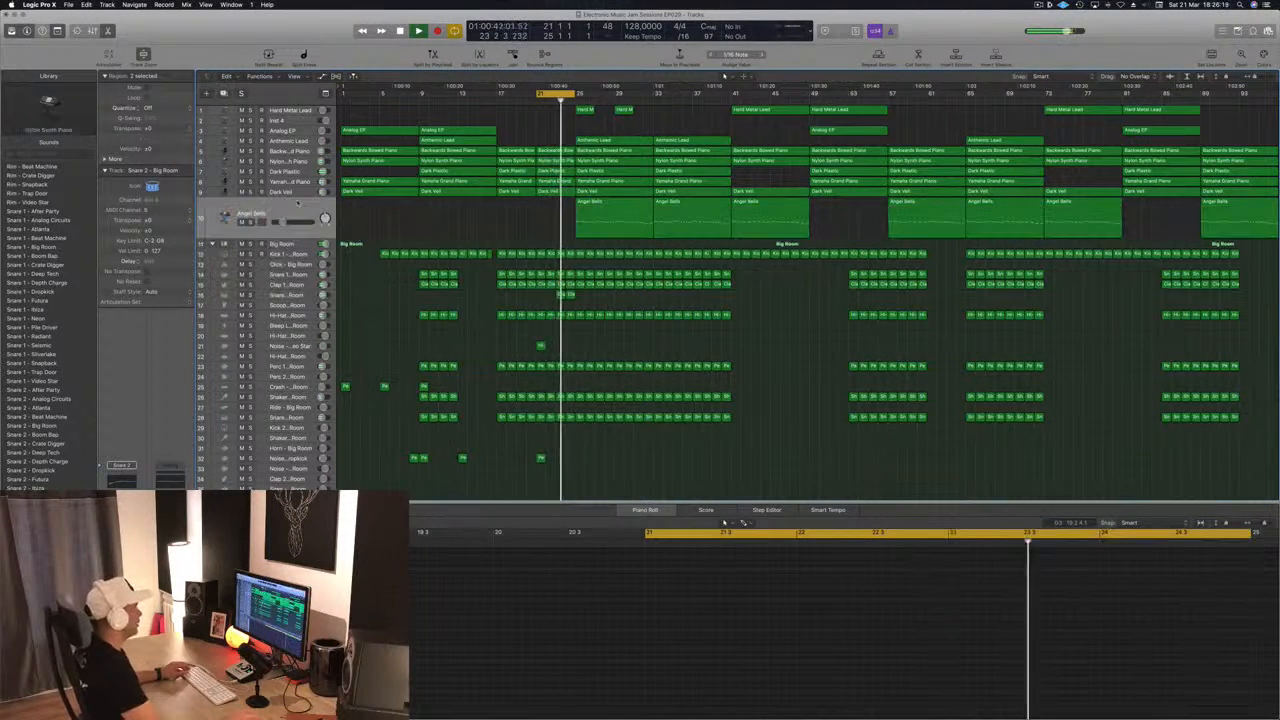
drag(574, 97, 610, 97)
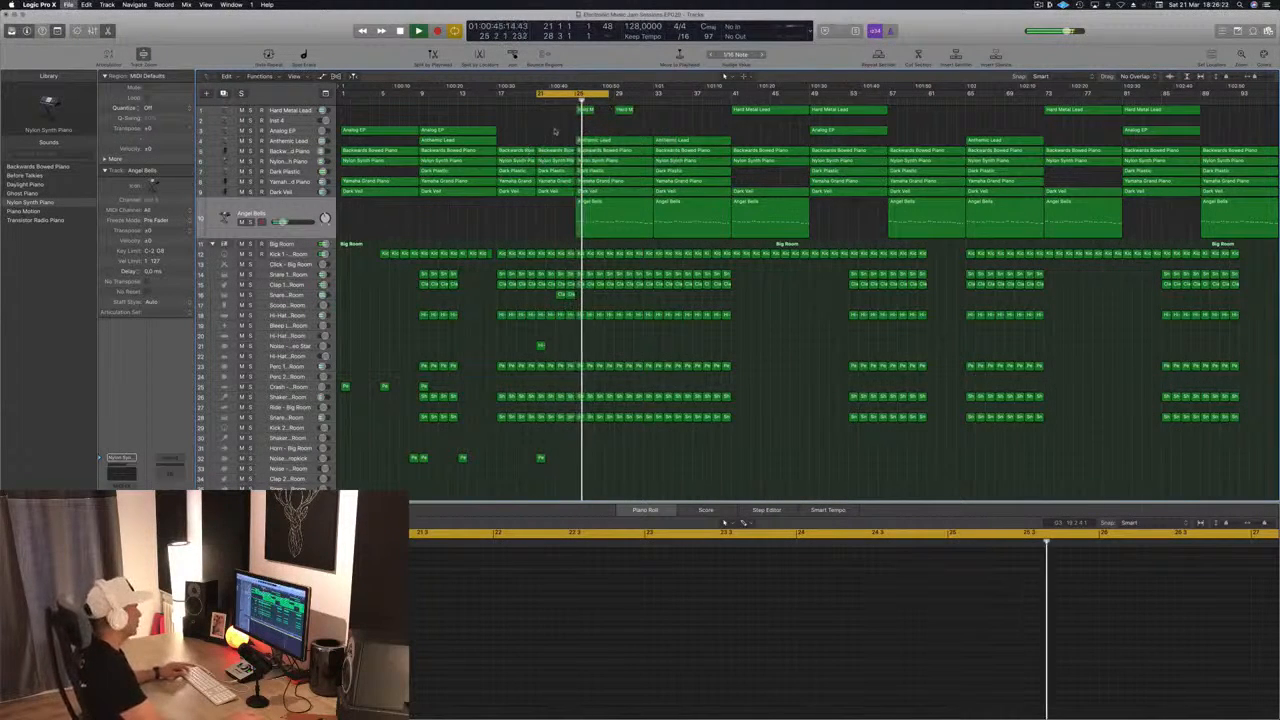
key(super+Right)
key(super+Left)
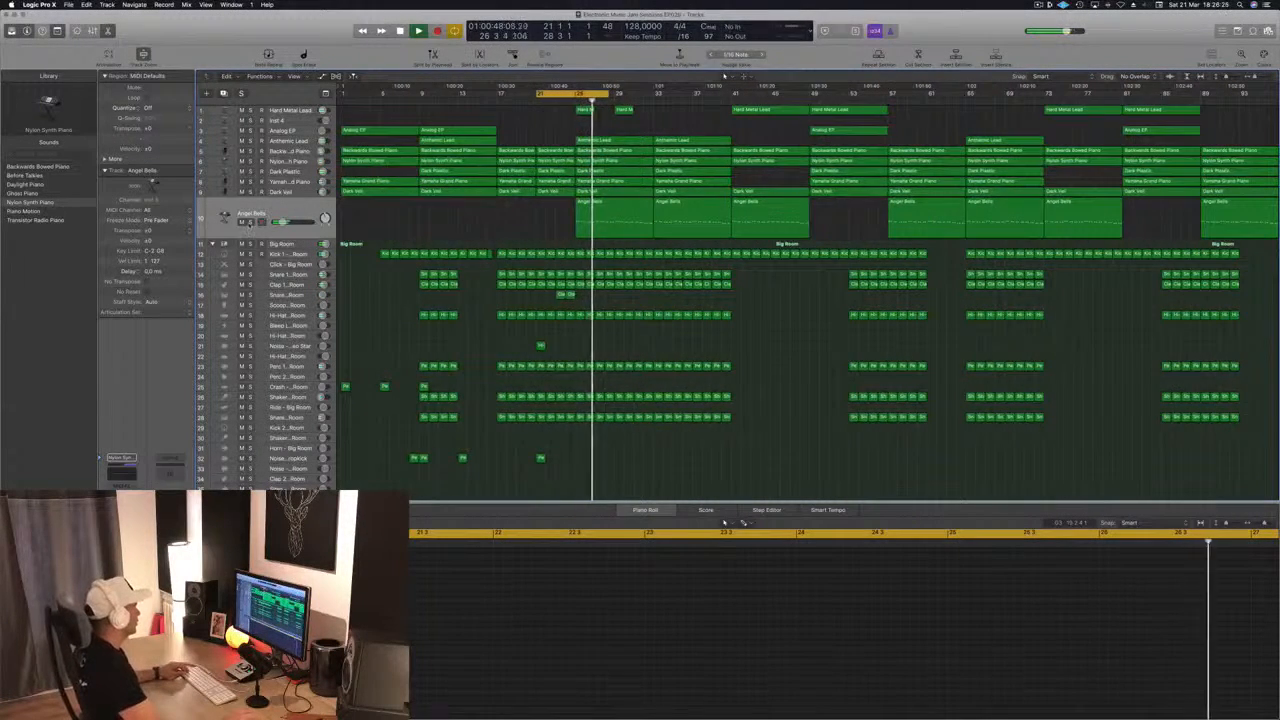
key(s)
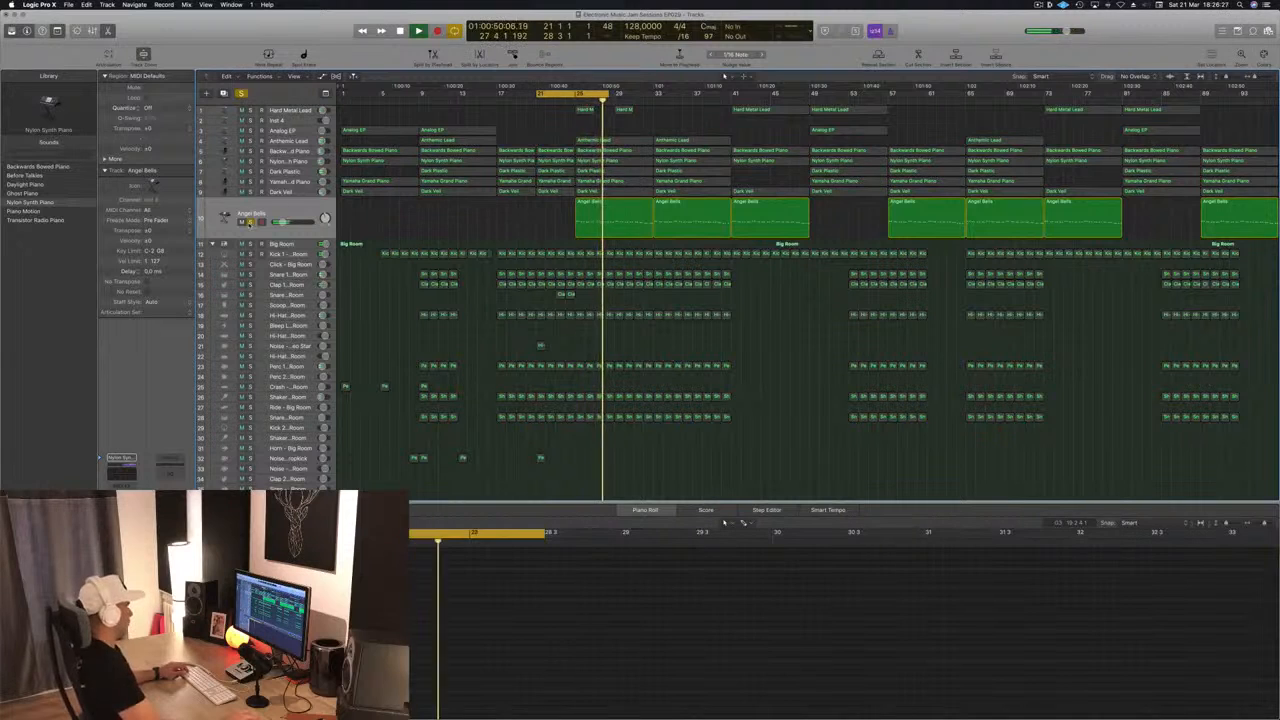
key(s)
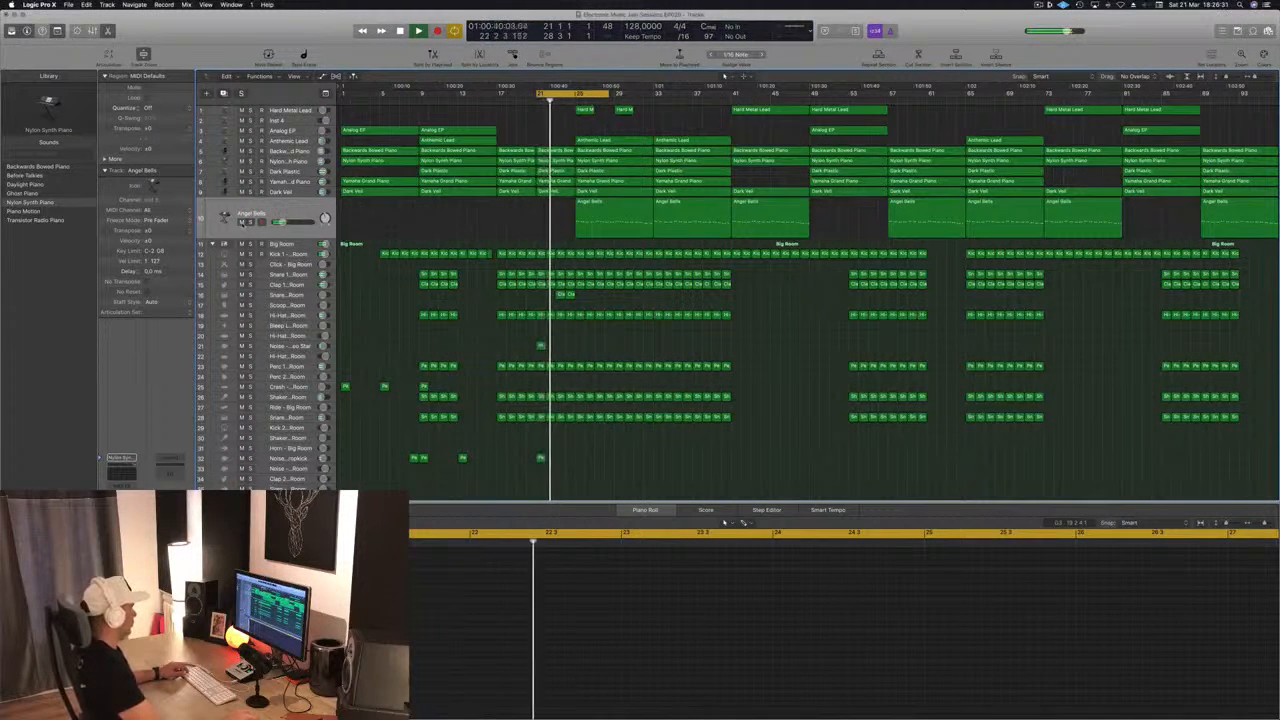
- Loop from bar 25, compare the Angel Bells track muted and soloed, and leave it muted
drag(585, 94, 625, 94)
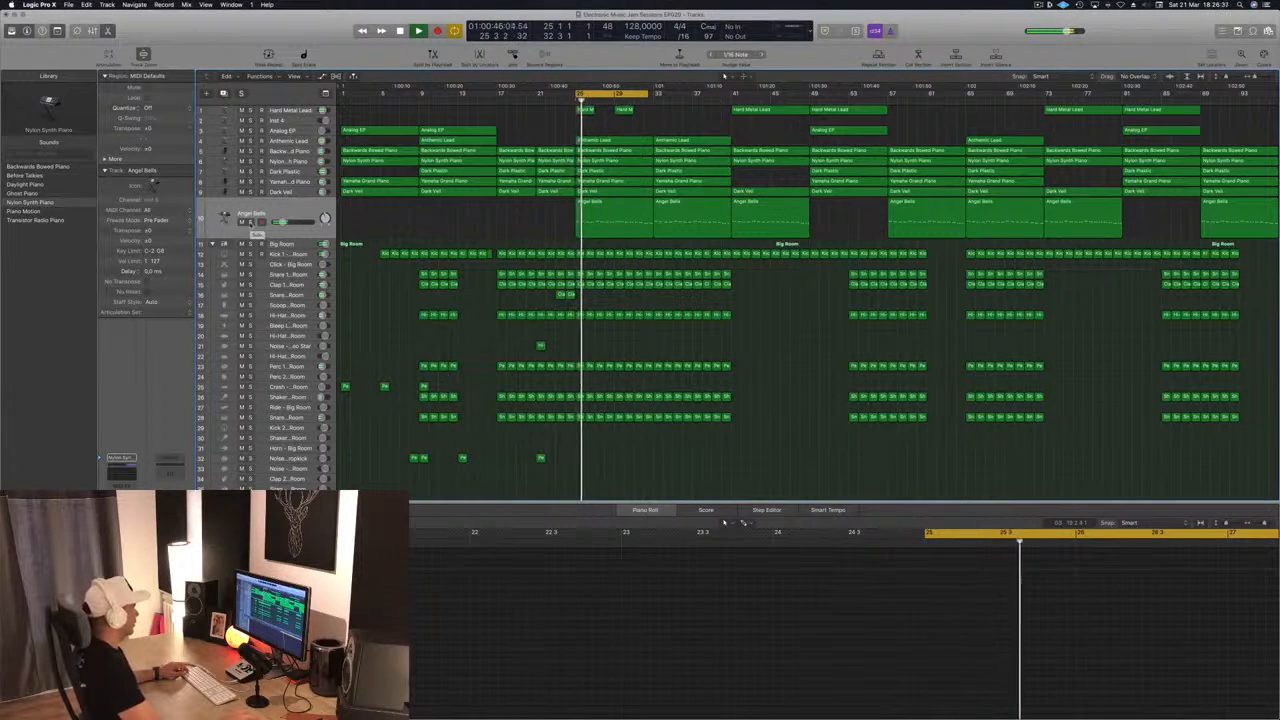
key(ctrl+m)
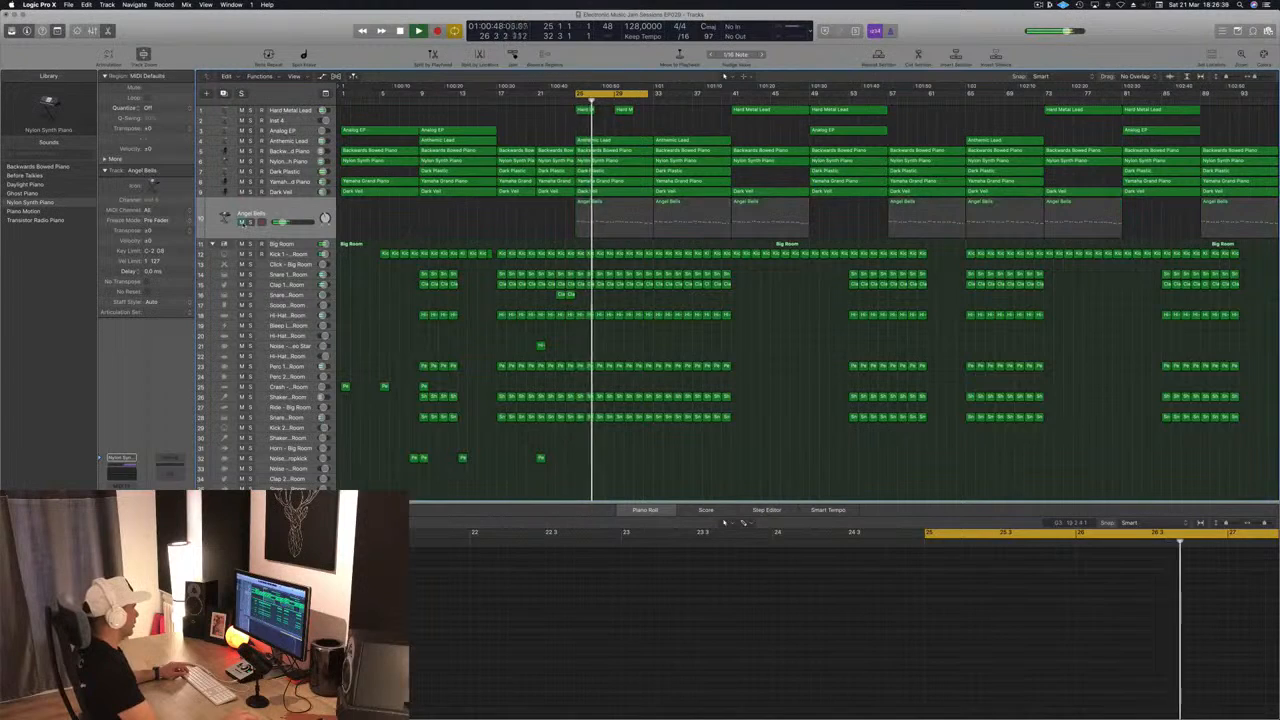
key(ctrl+m)
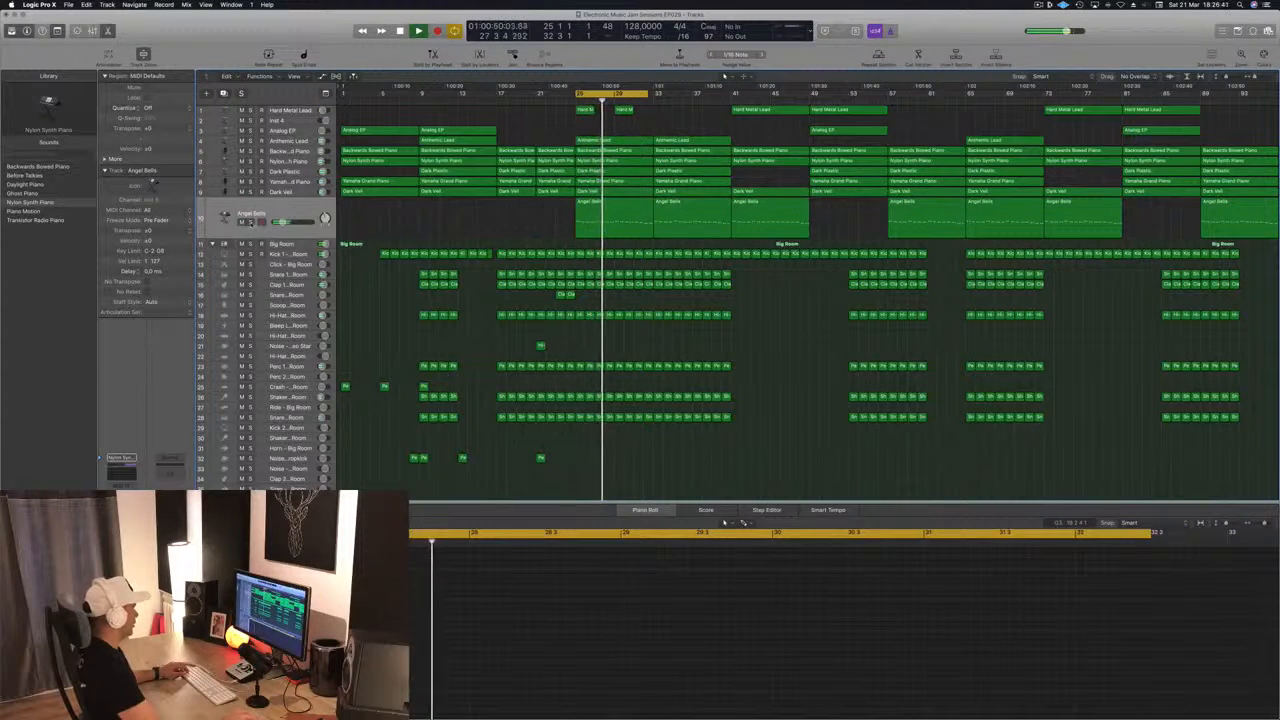
key(ctrl+s)
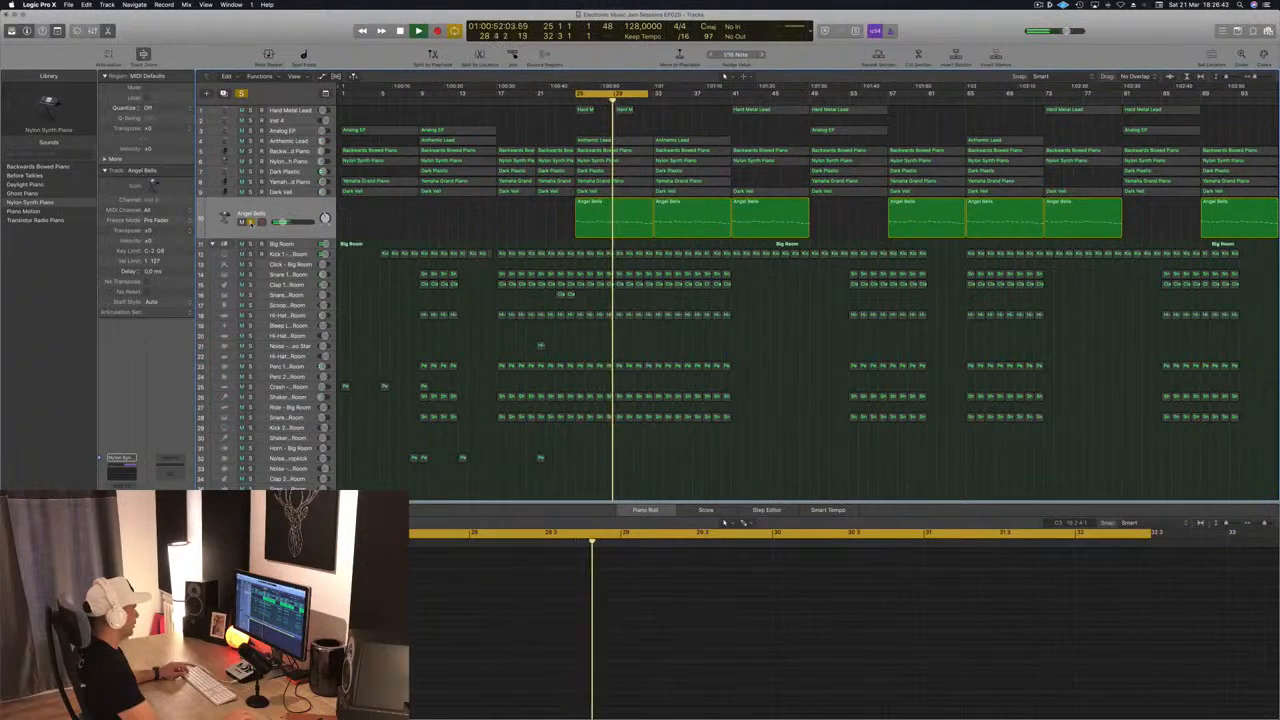
key(ctrl+s)
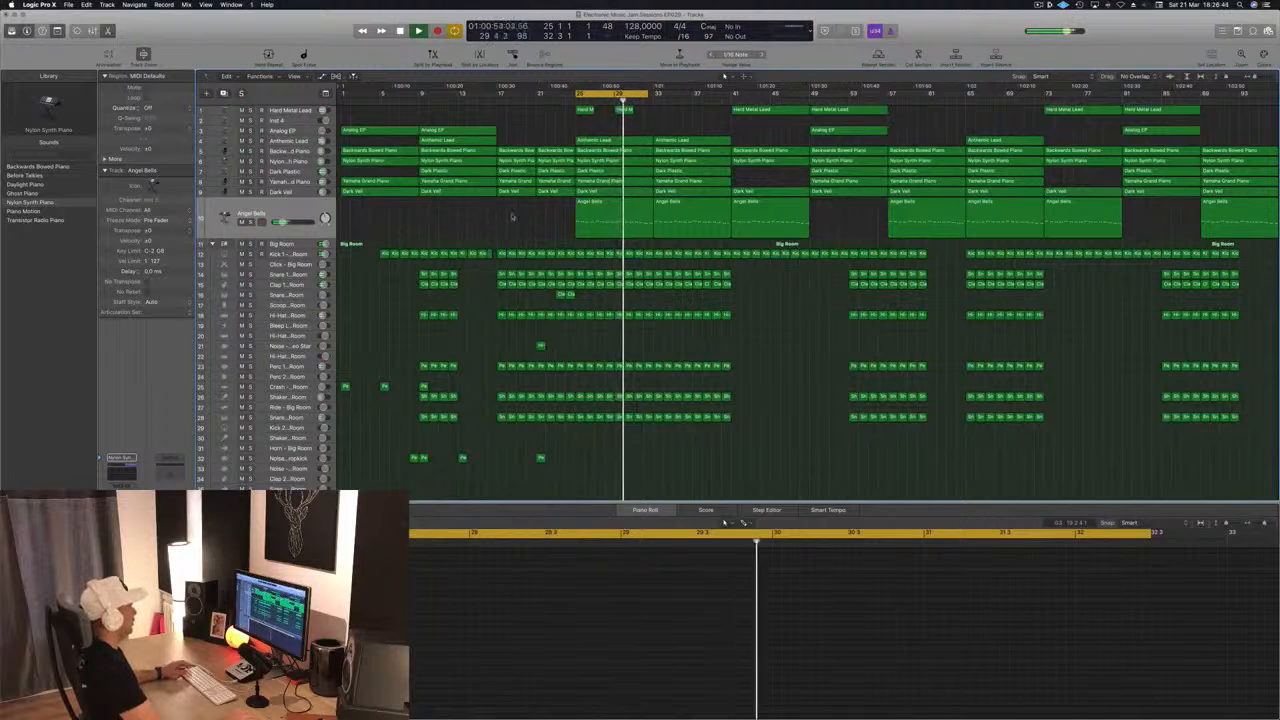
key(ctrl+m)
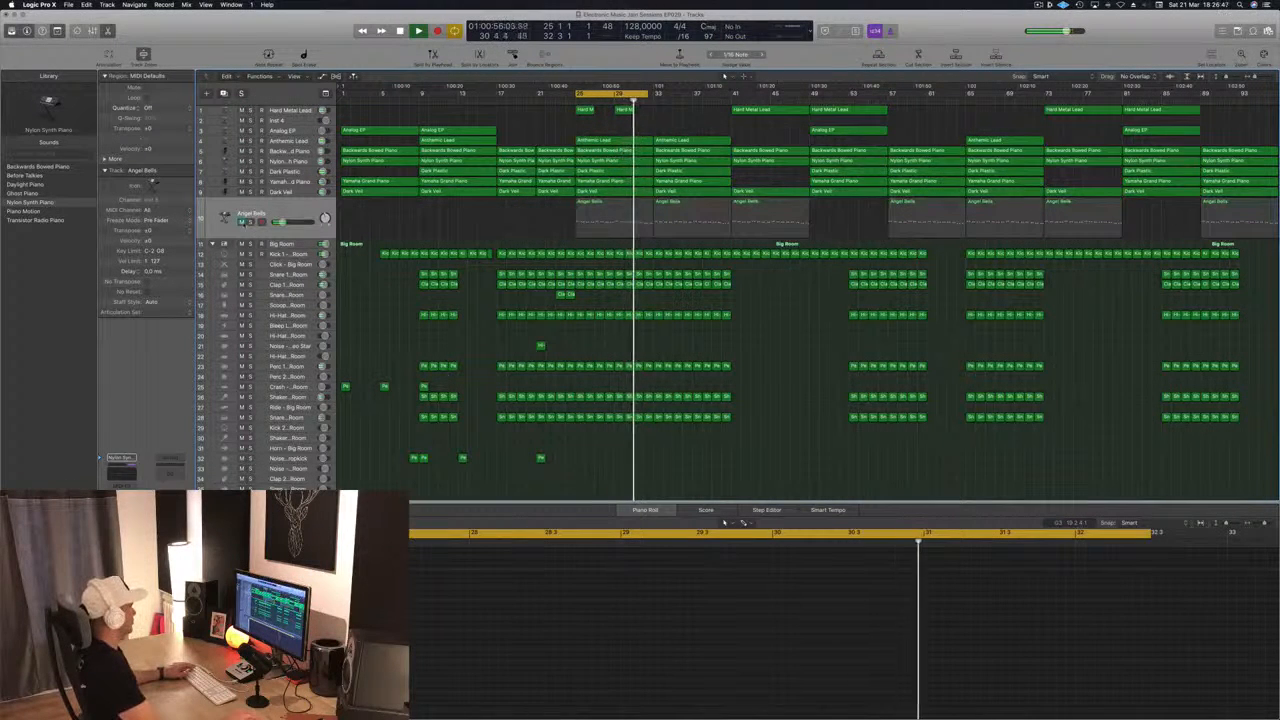
drag(513, 228, 670, 216)
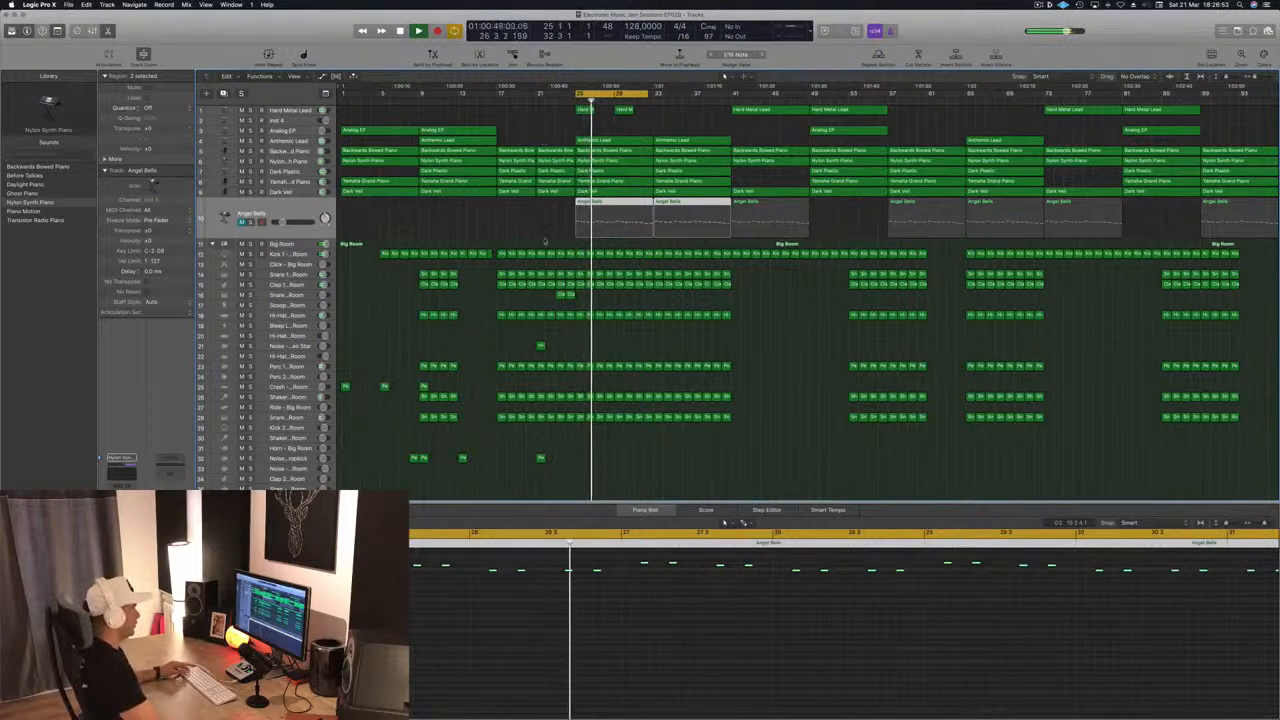
click(524, 235)
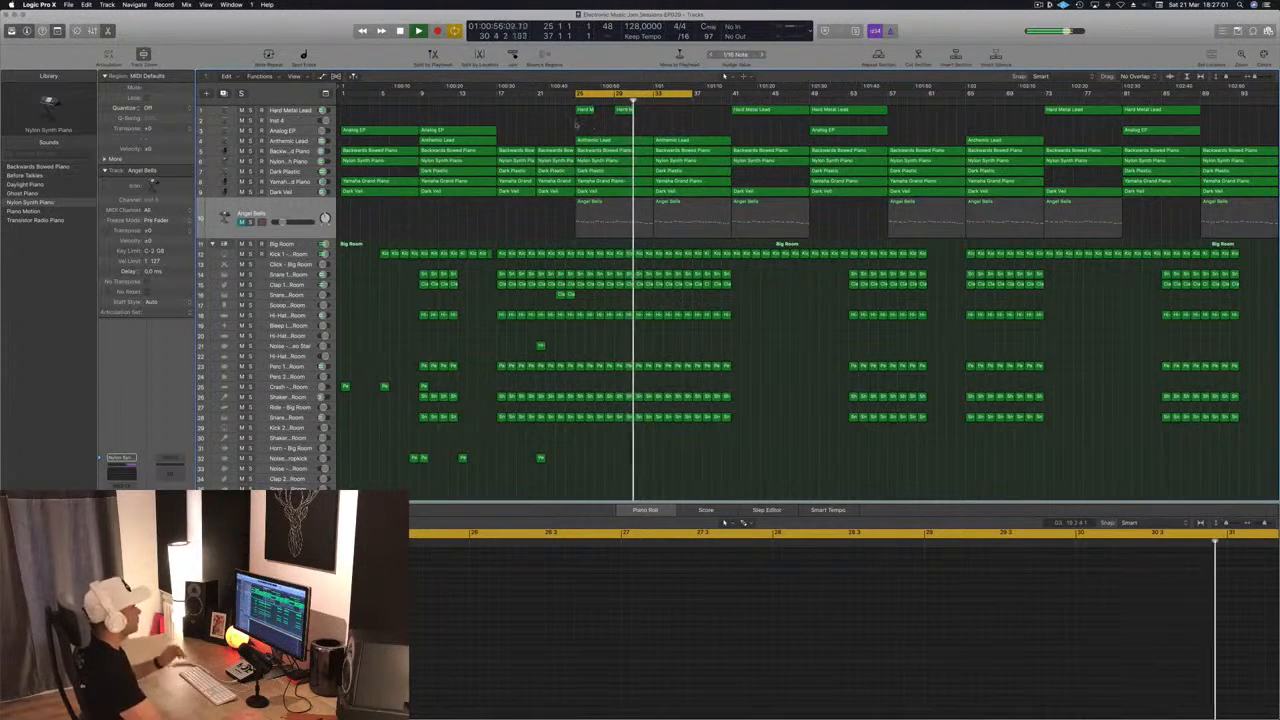
- Listen to the Hard Metal Lead track soloed from bar 25, and return to the full mix
click(293, 112)
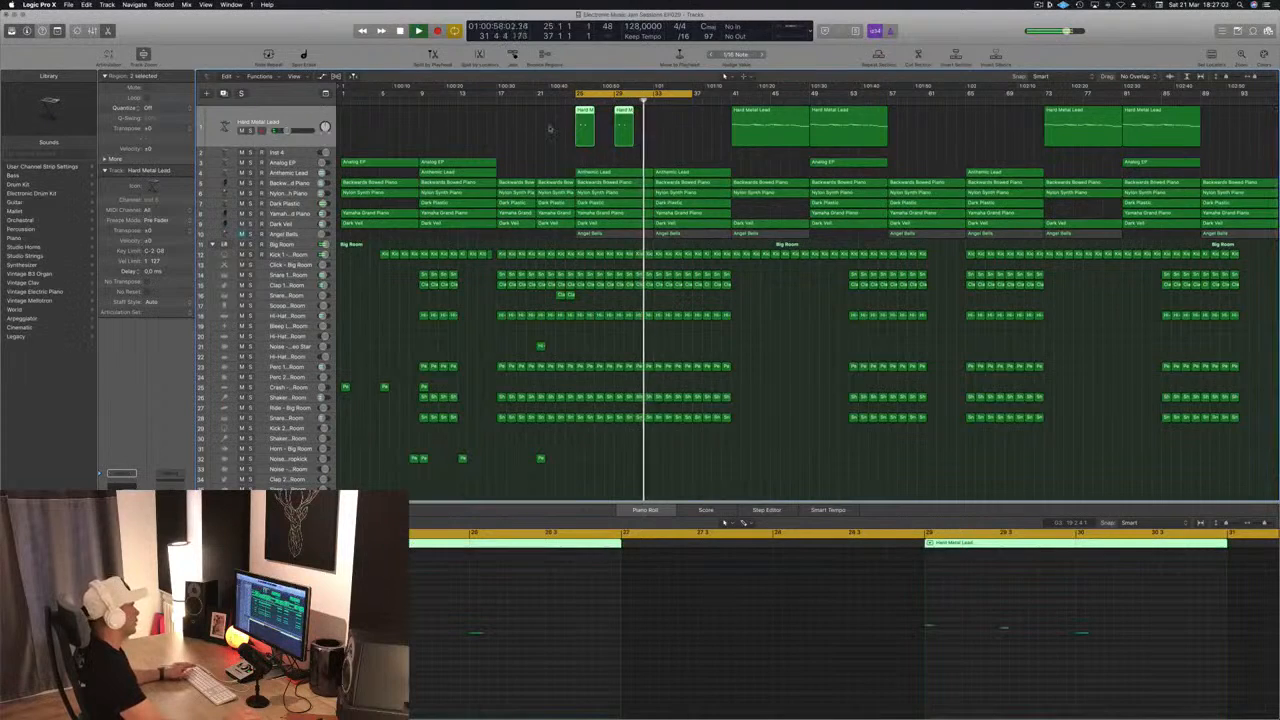
key(ctrl+s)
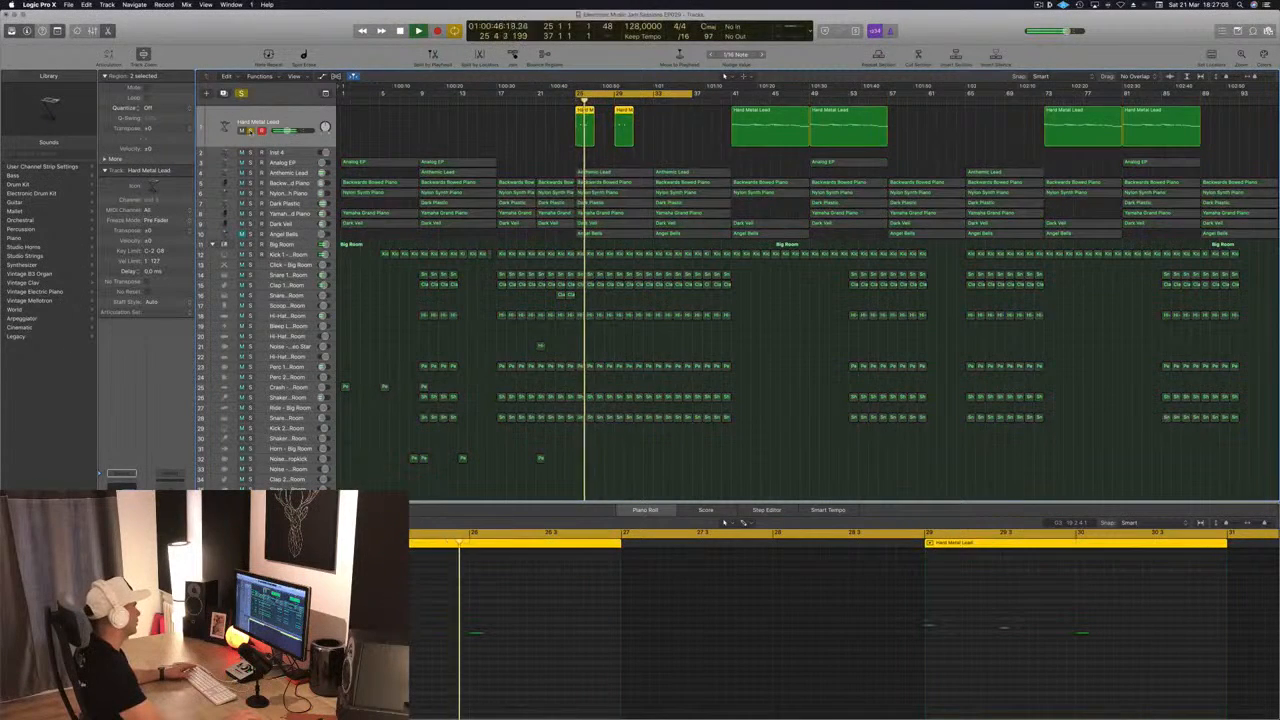
key(ctrl+s)
click(715, 151)
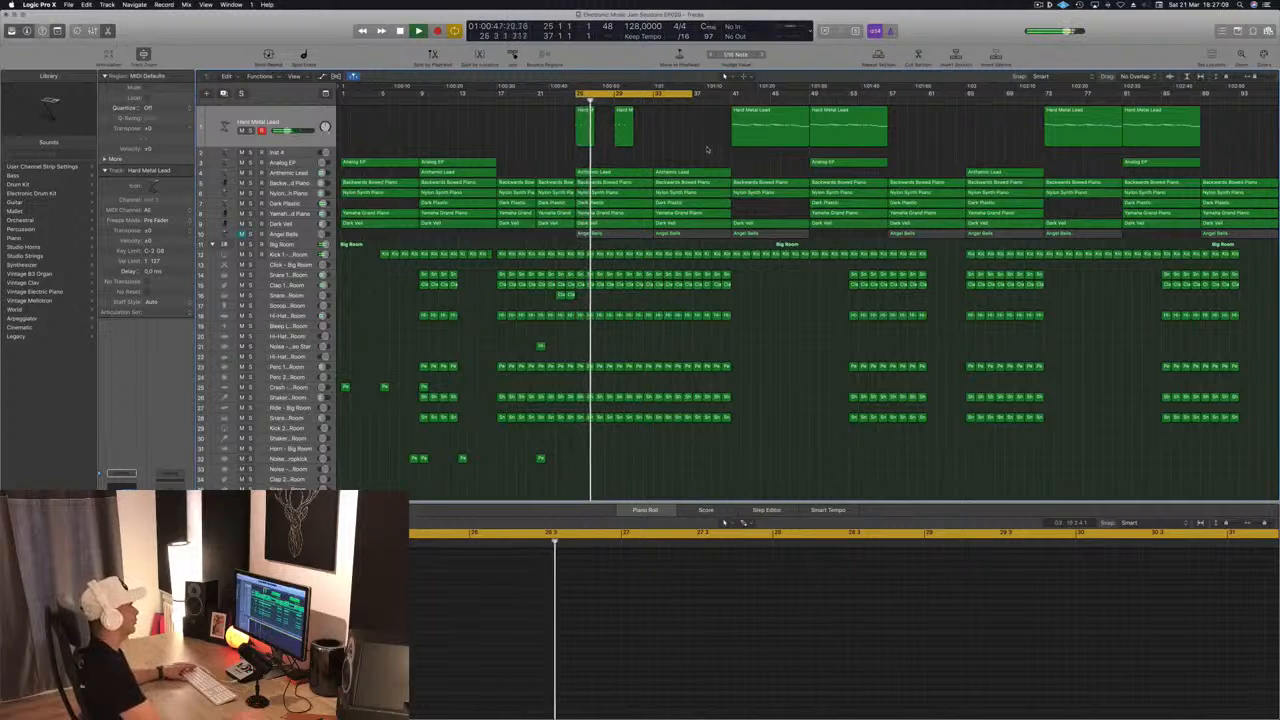
- Delete the Anthemic Lead region that starts at bar 33
scroll(676, 152, up, 2)
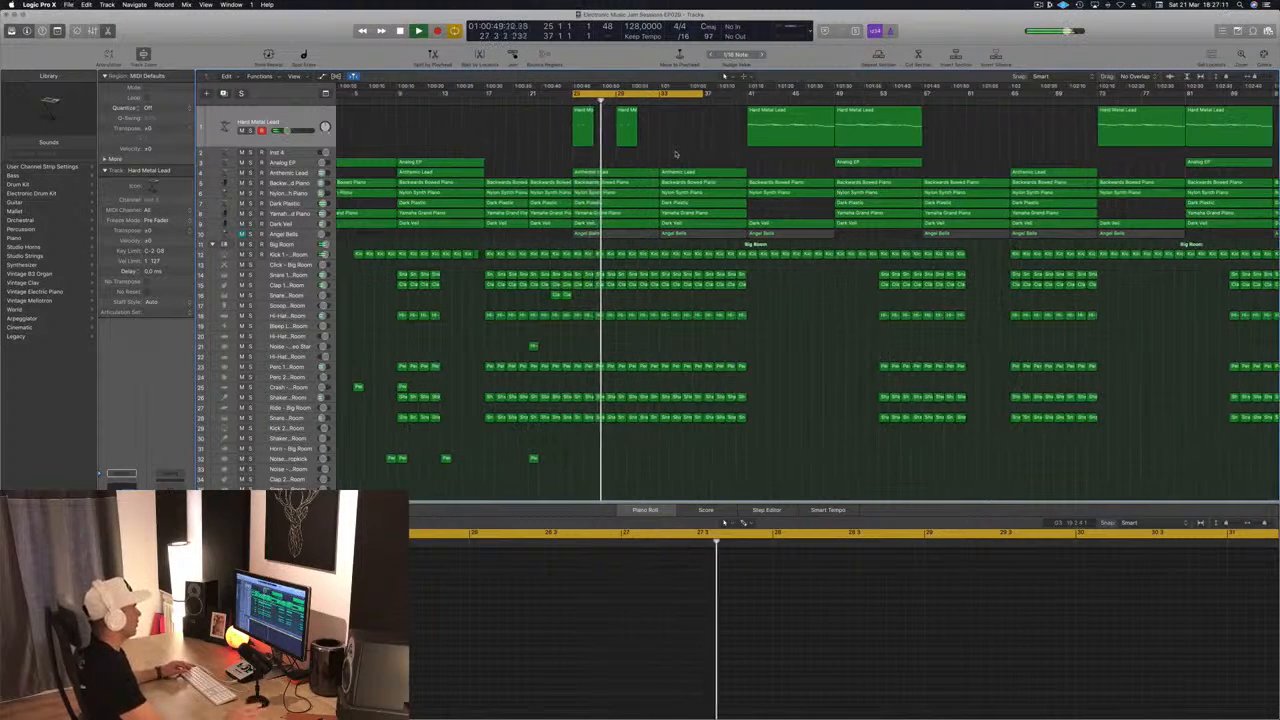
scroll(676, 152, down, 2)
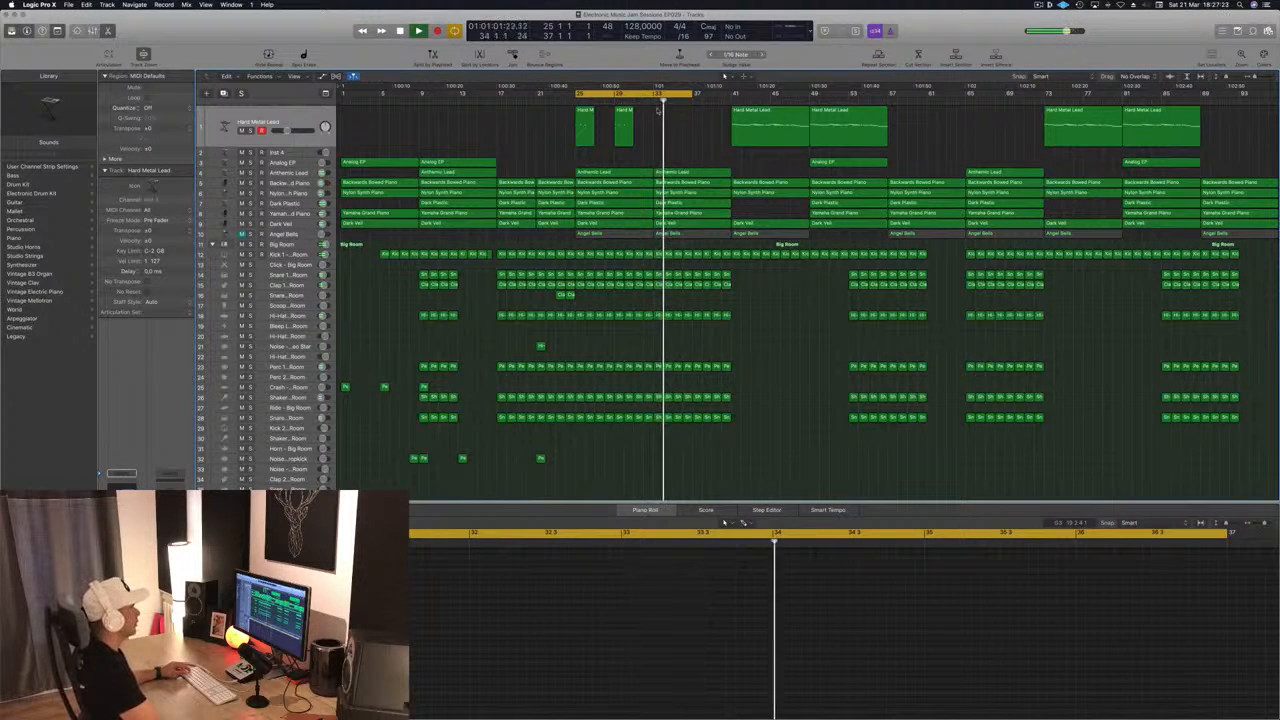
click(696, 172)
key(BackSpace)
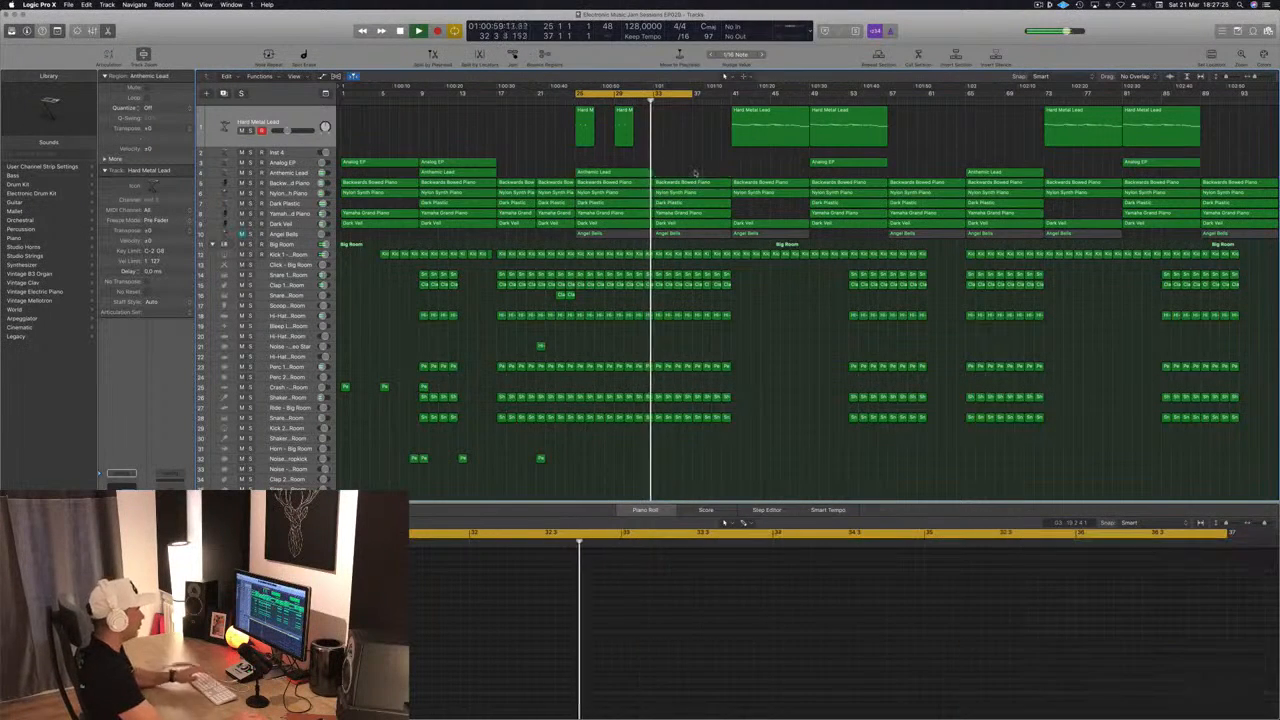
- Try a copy of the bar 41 Hard Metal Lead region at bar 33, listen to it and delete the copy
drag(757, 128, 681, 136)
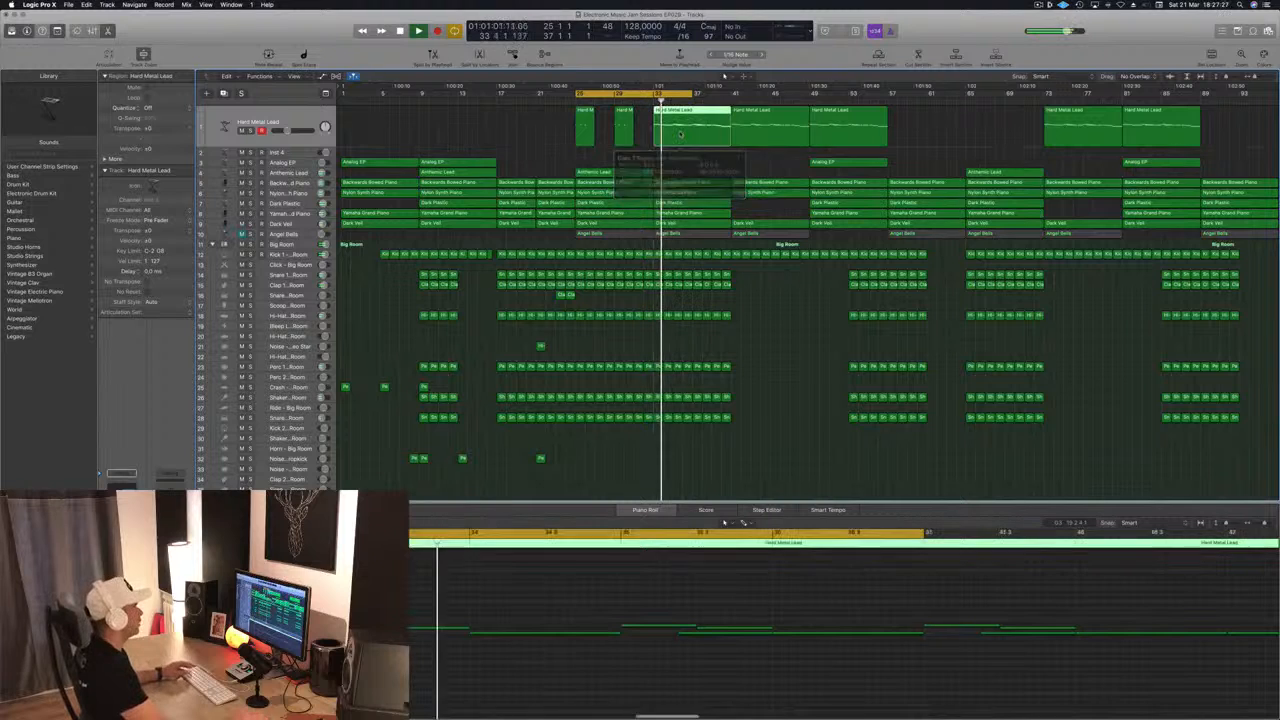
key(comma)
key(comma)
click(685, 166)
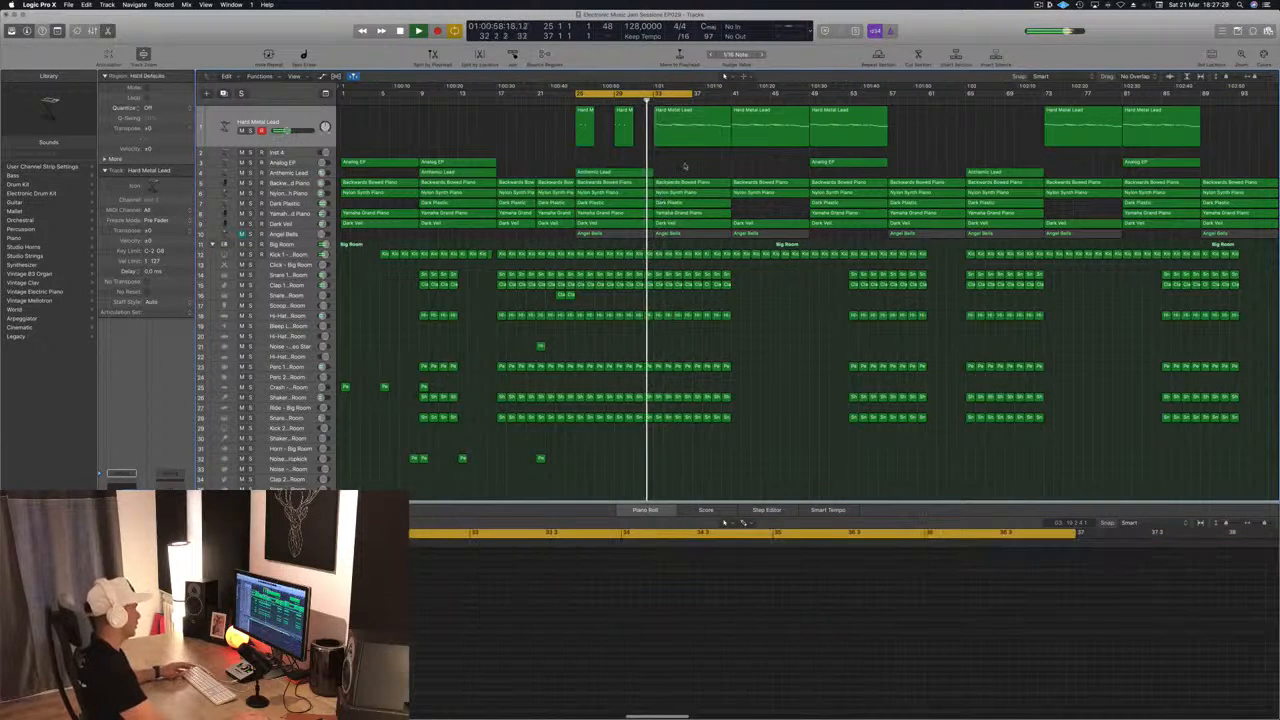
click(683, 140)
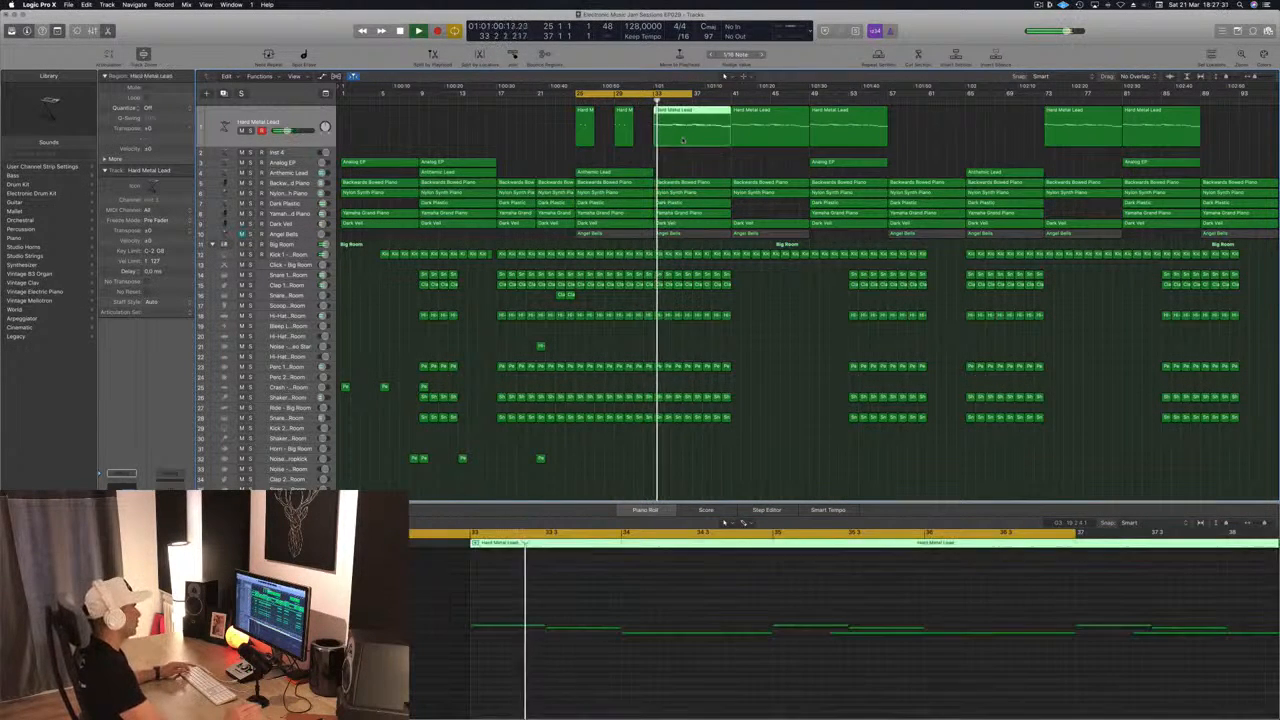
key(Delete)
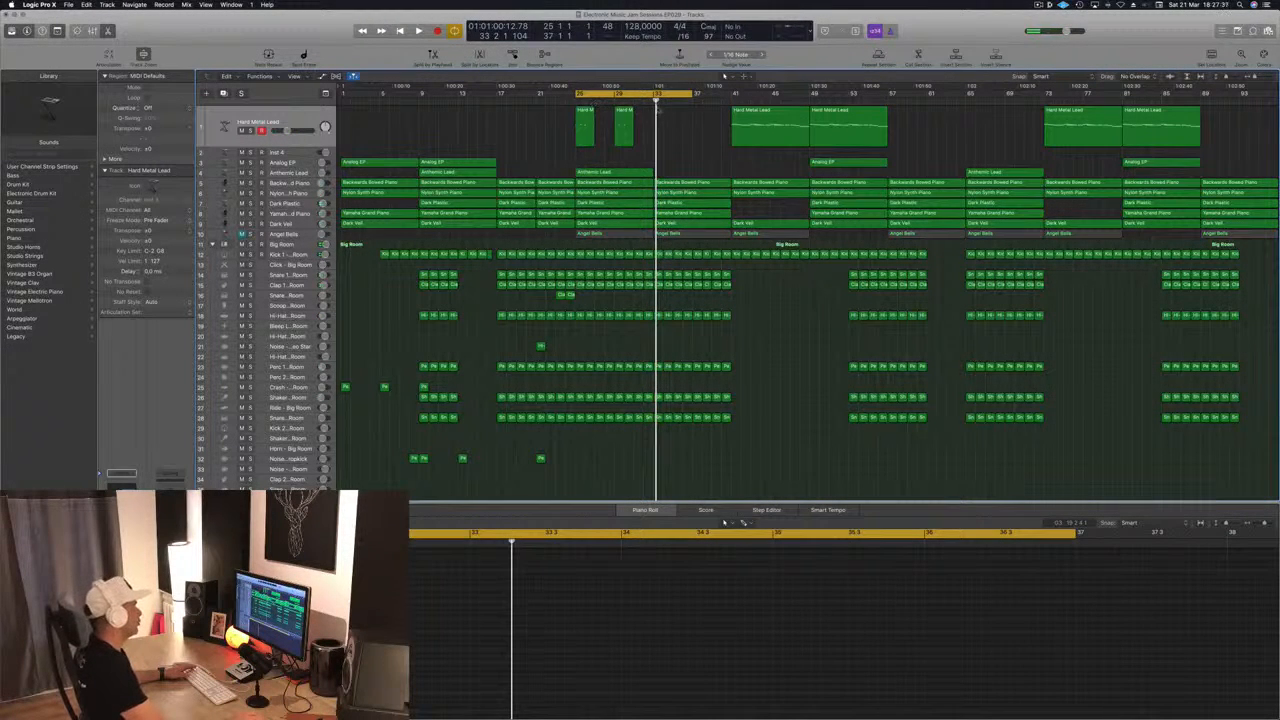
- Loop bars 33 to 45, copying the two-bar Snare 2 fill to bar 39 and the bar 21 Noise - Video Star region to bar 41
drag(683, 96, 762, 104)
key(space)
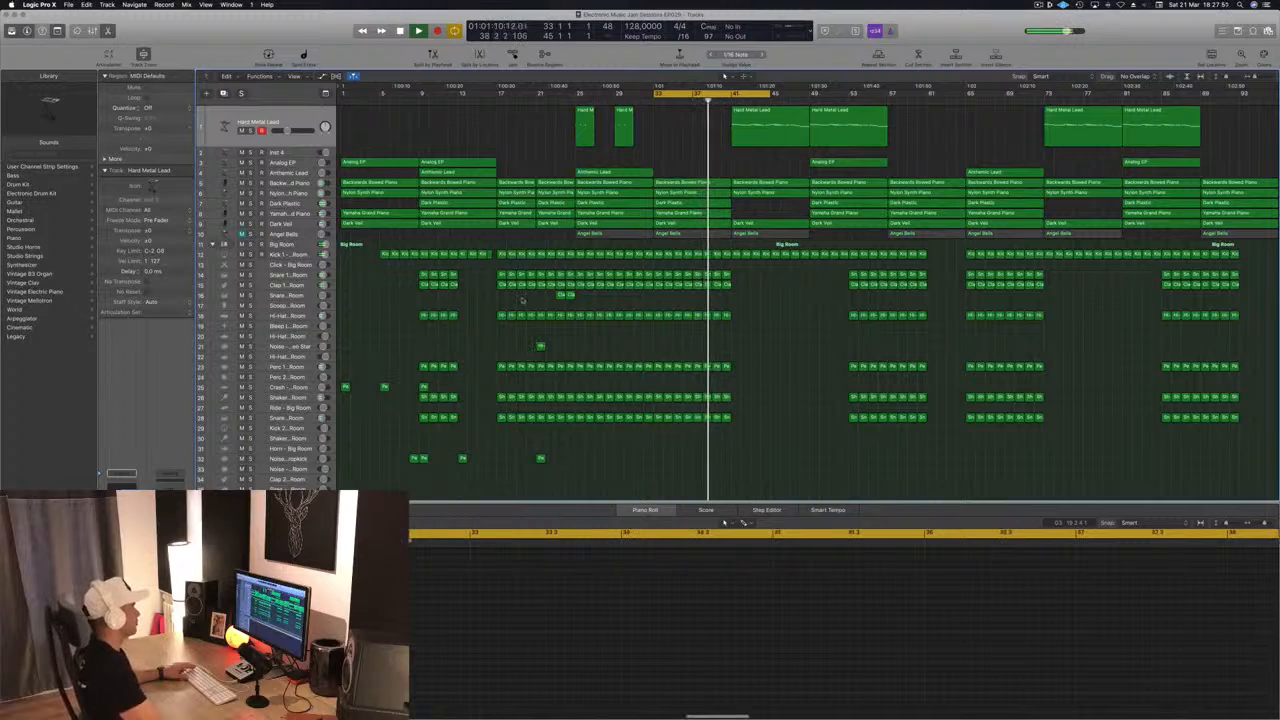
click(565, 295)
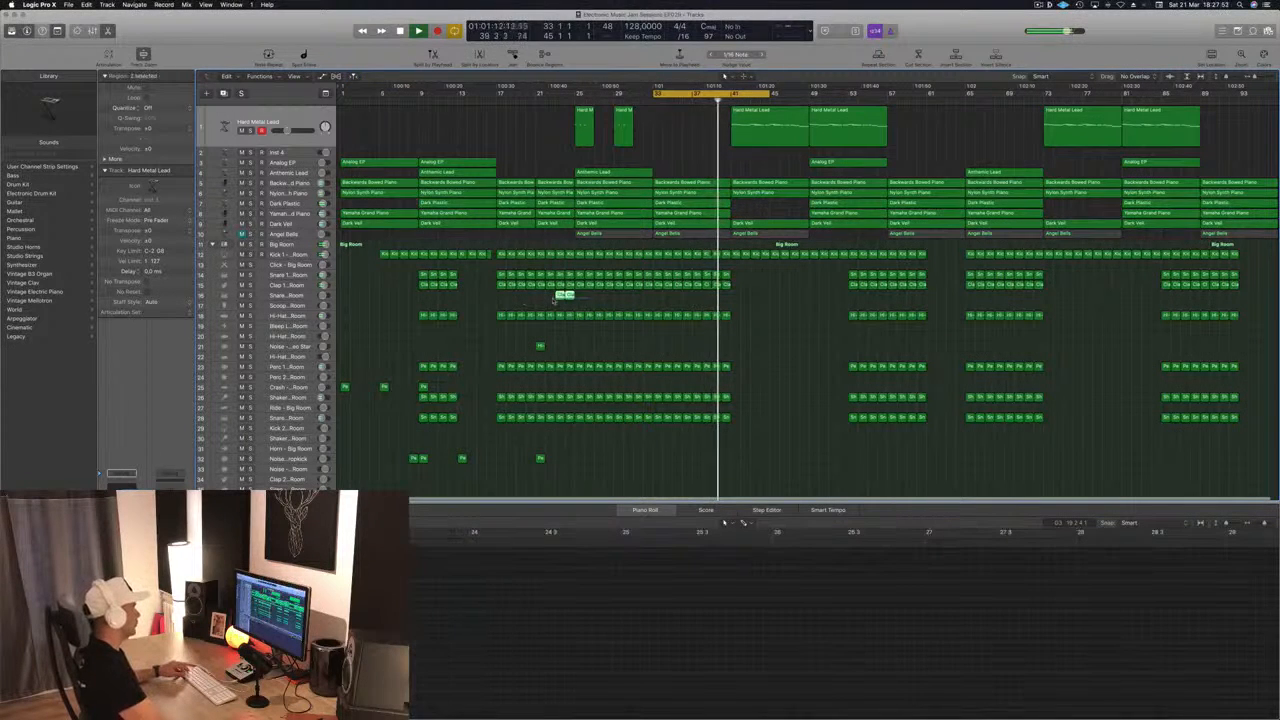
drag(558, 298, 720, 297)
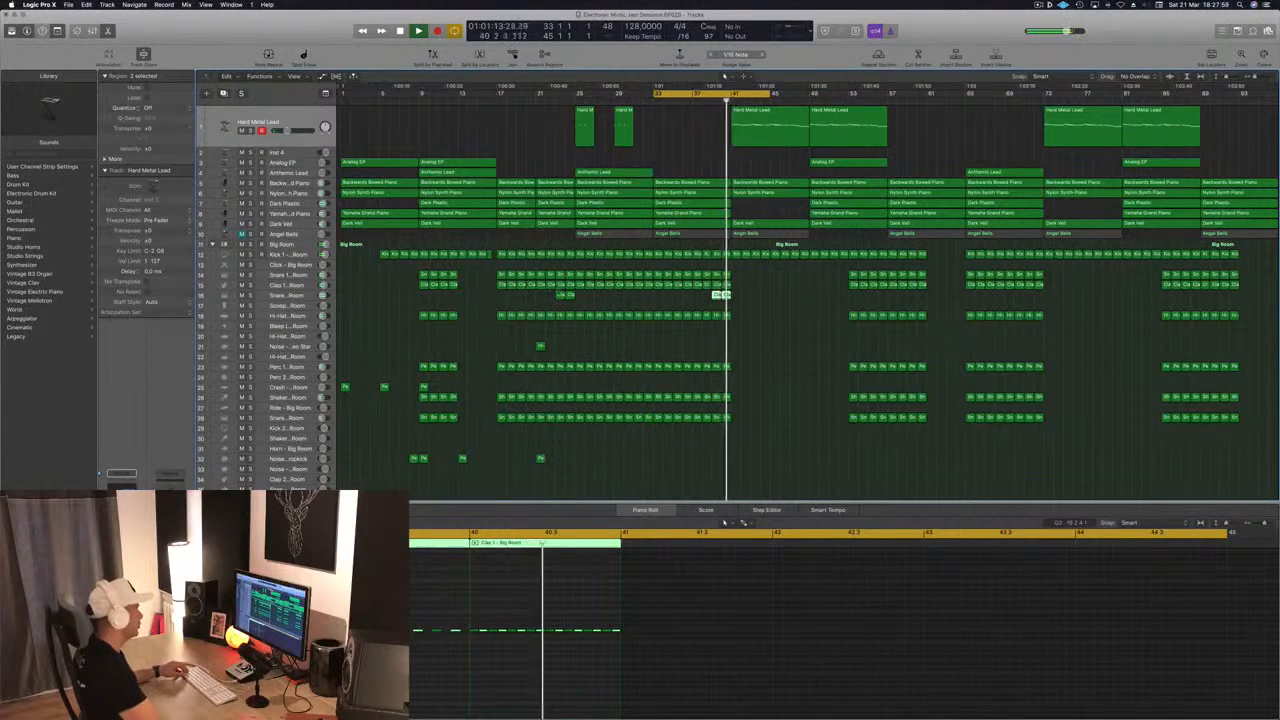
click(540, 346)
drag(540, 346, 736, 349)
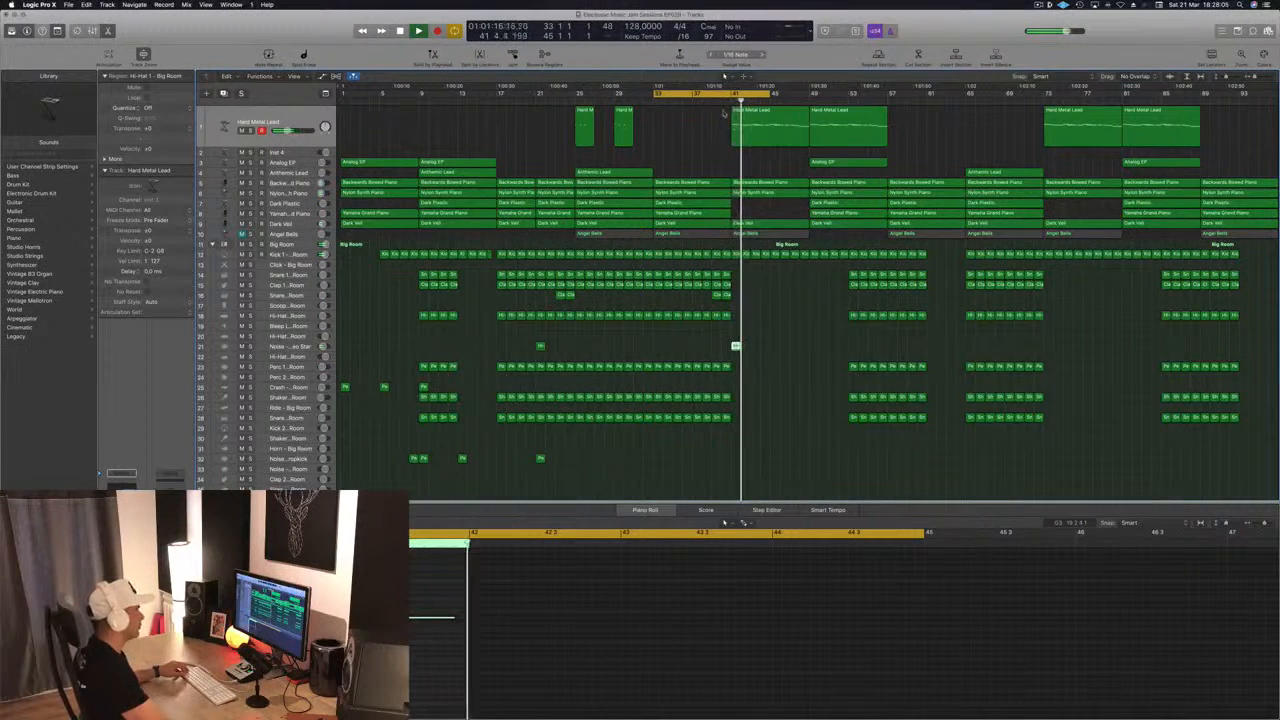
- Delete the Backwards Bowed Piano region that starts at bar 41
click(298, 349)
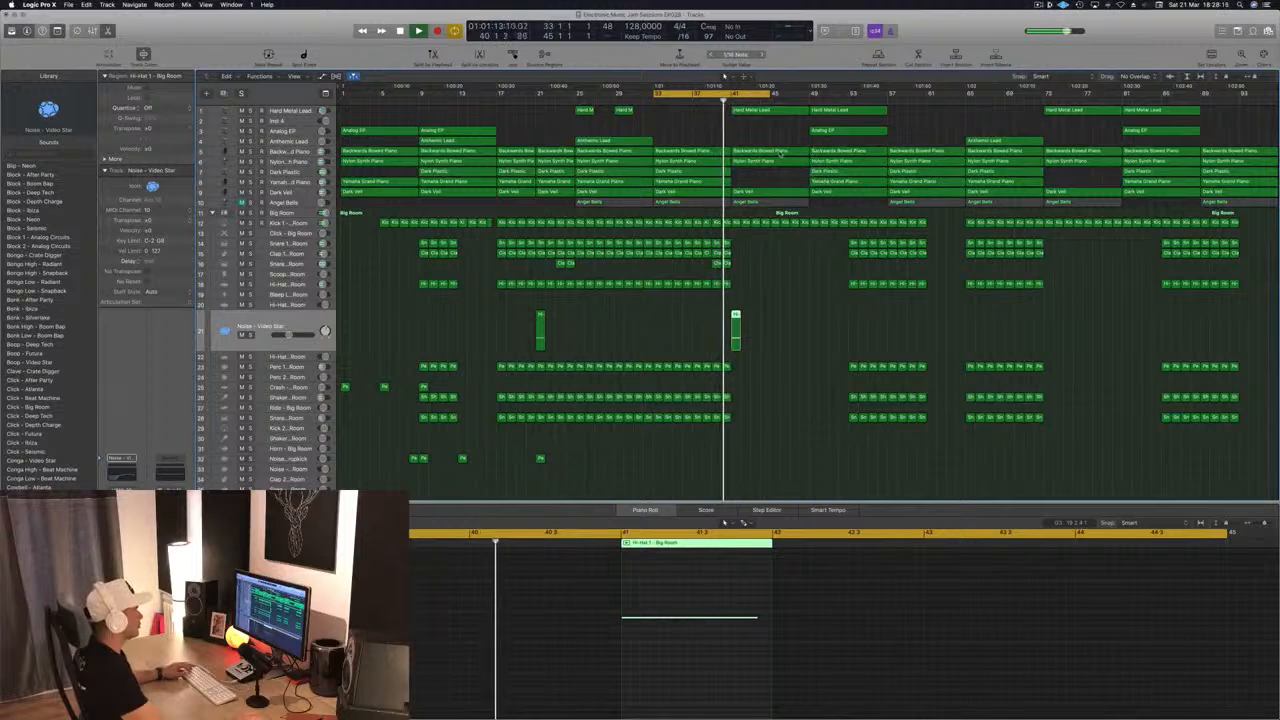
click(783, 151)
click(770, 140)
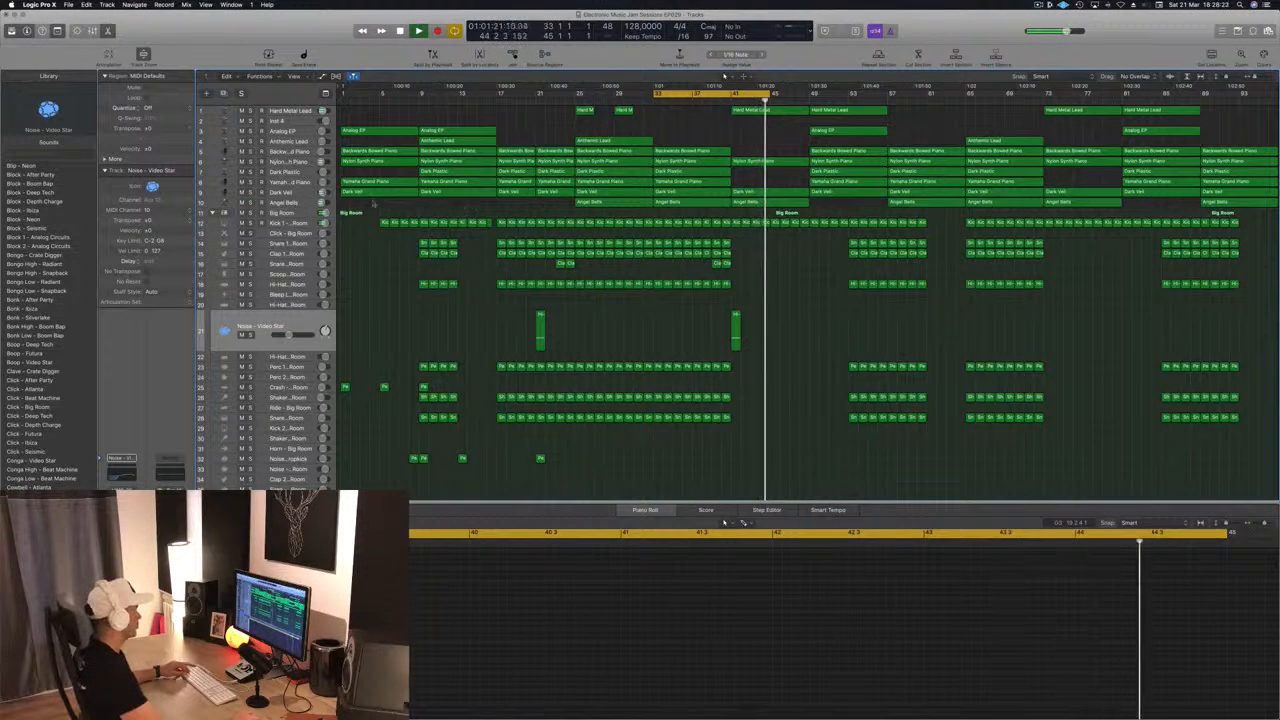
- Delete the Angel Bells track together with its regions
click(299, 203)
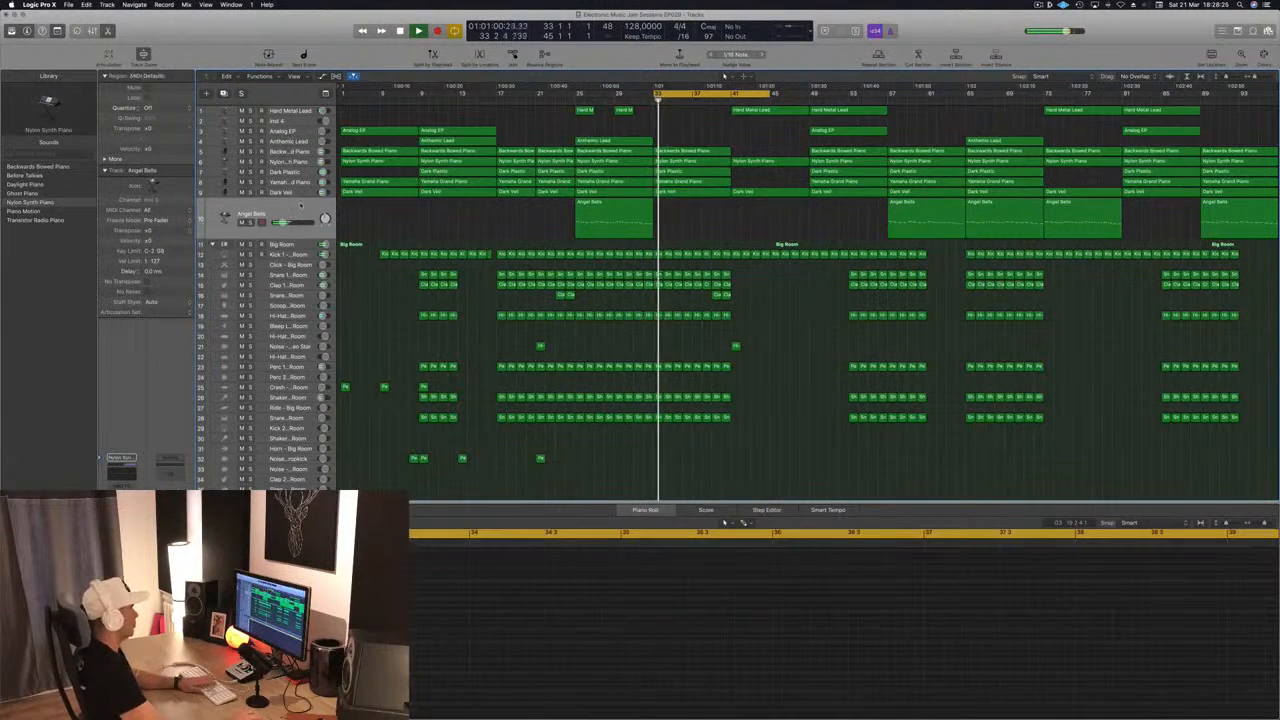
key(super+BackSpace)
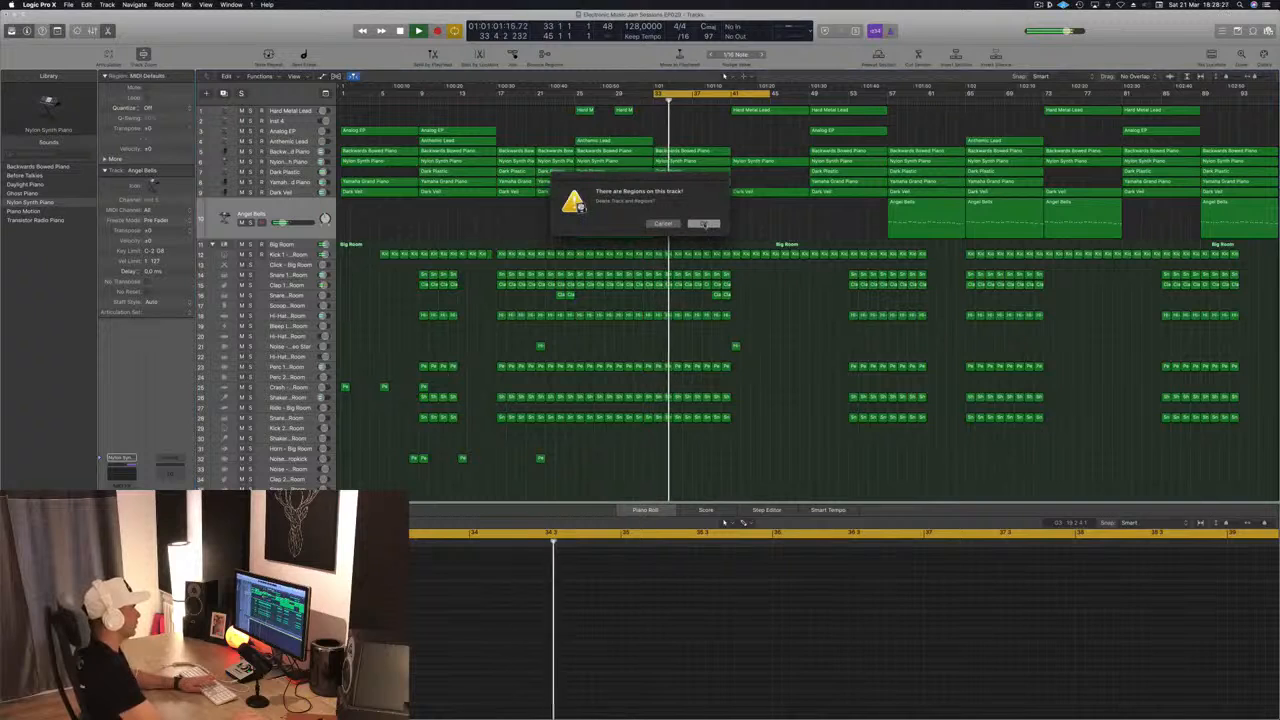
click(703, 222)
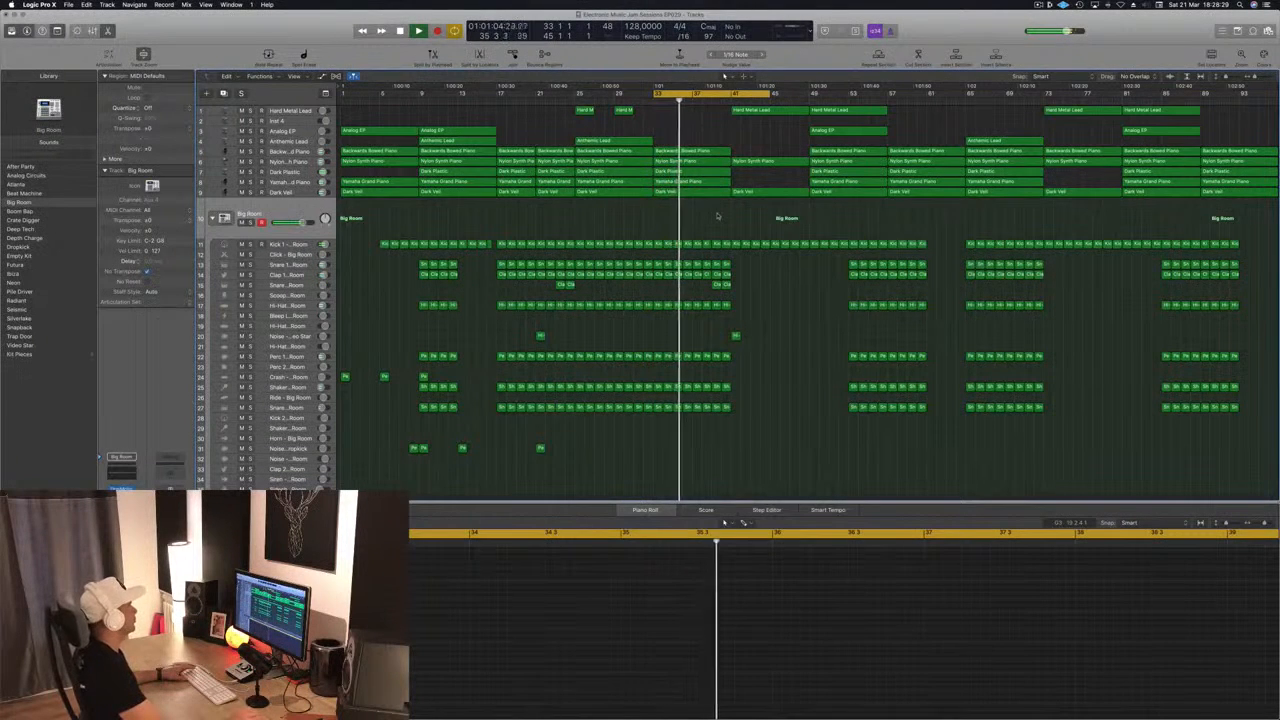
- Try a copy of the bar 41 Hard Metal Lead region on the Inst 4 track
click(767, 111)
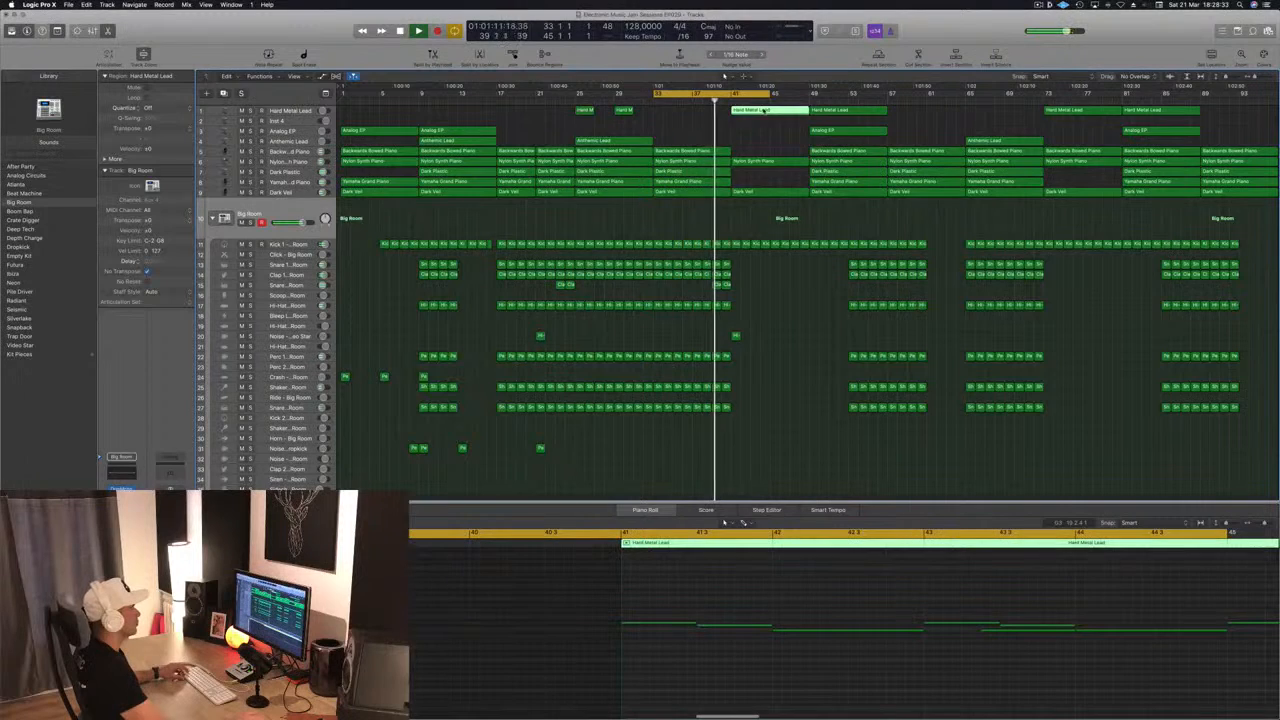
drag(770, 111, 770, 121)
key(super+z)
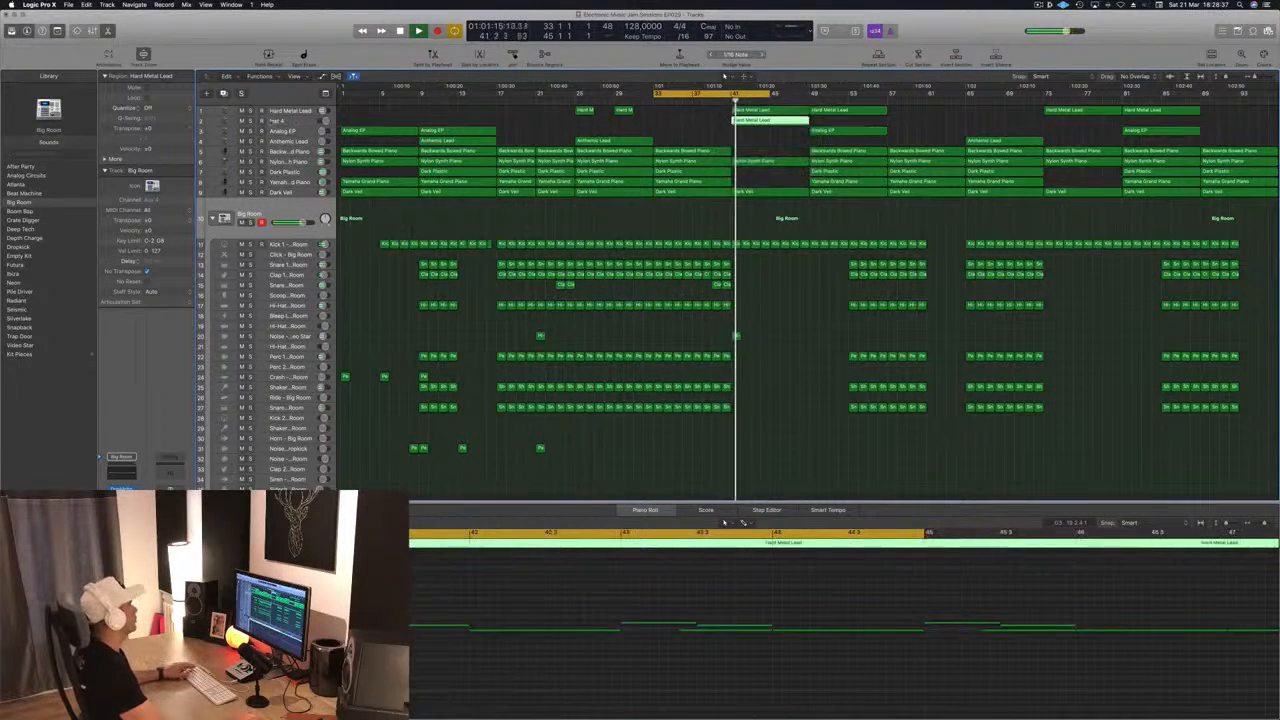
- Delete the Inst 4 track along with the region on it, and resume playback
click(299, 122)
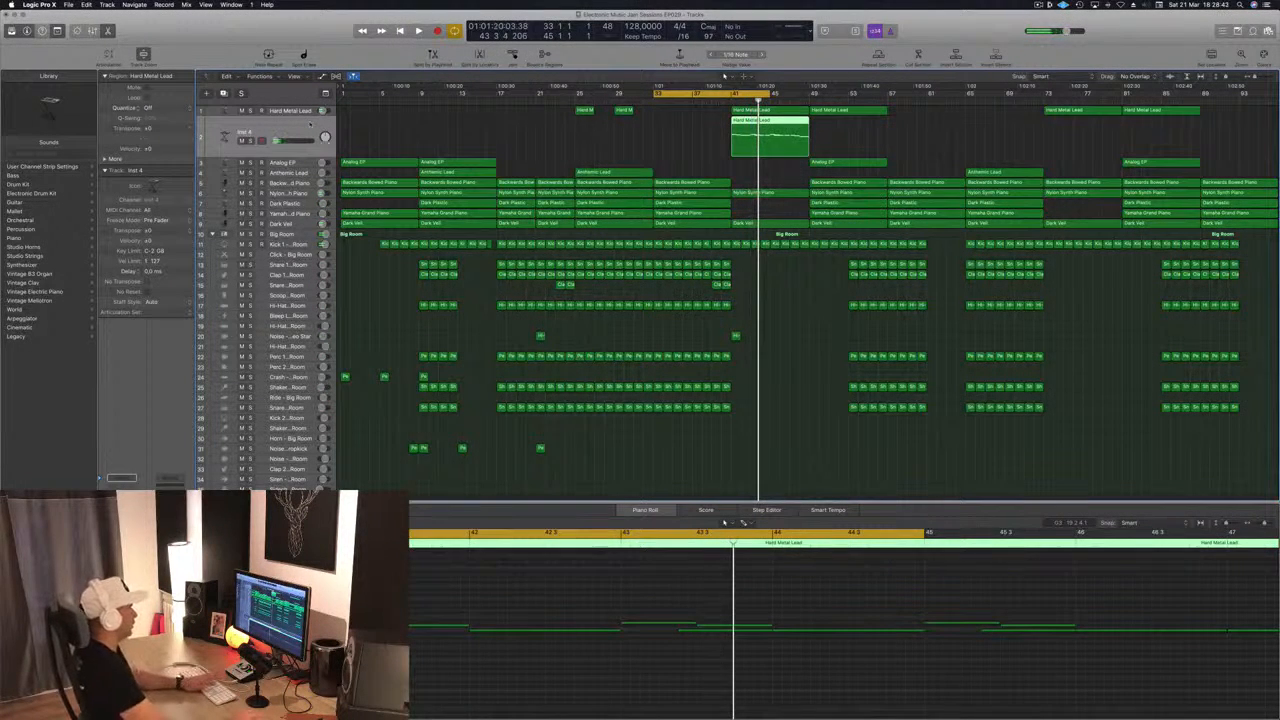
key(Delete)
key(Delete)
key(space)
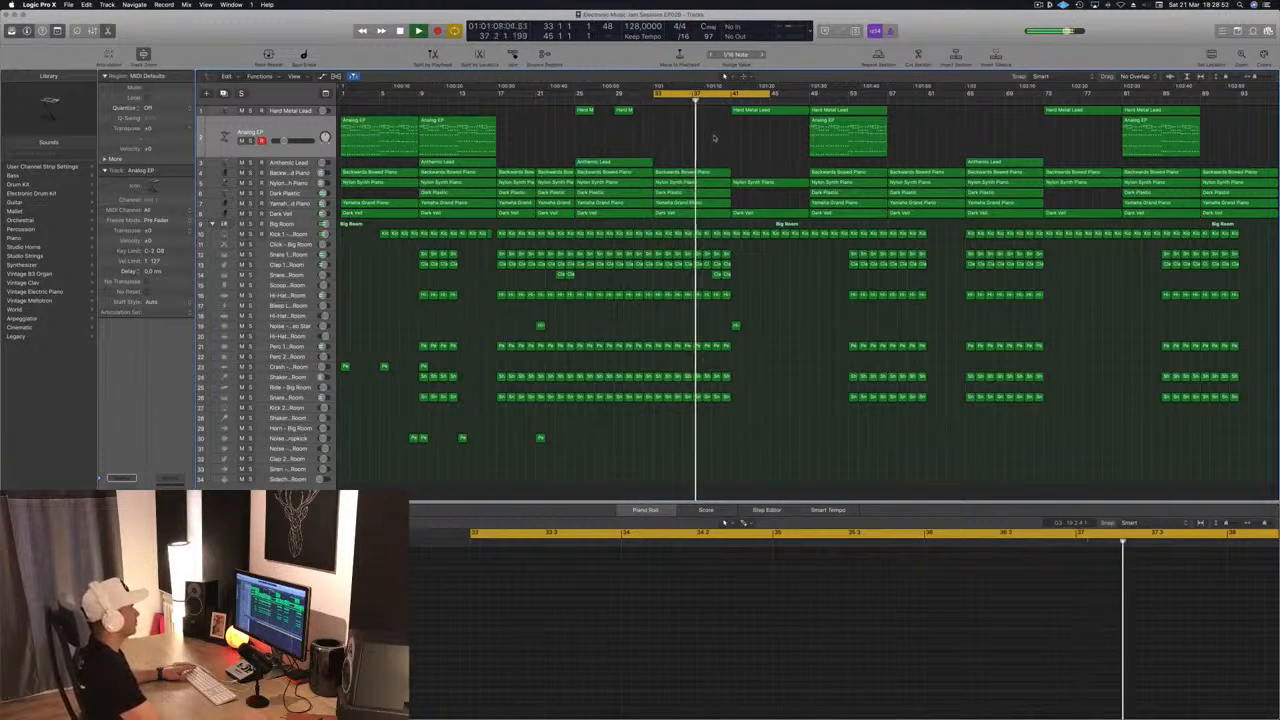
- Set the loop range to bars 25 to 33 and play that section
key(space)
key(space)
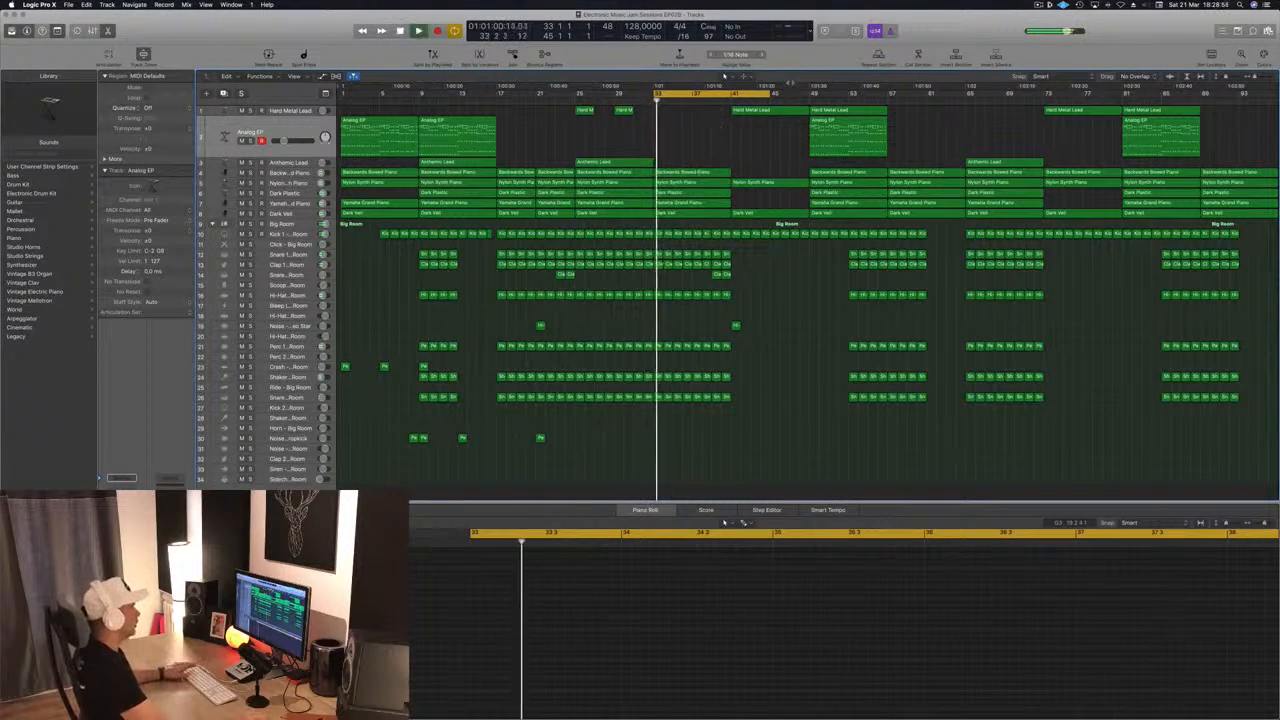
drag(772, 94, 575, 108)
key(space)
key(space)
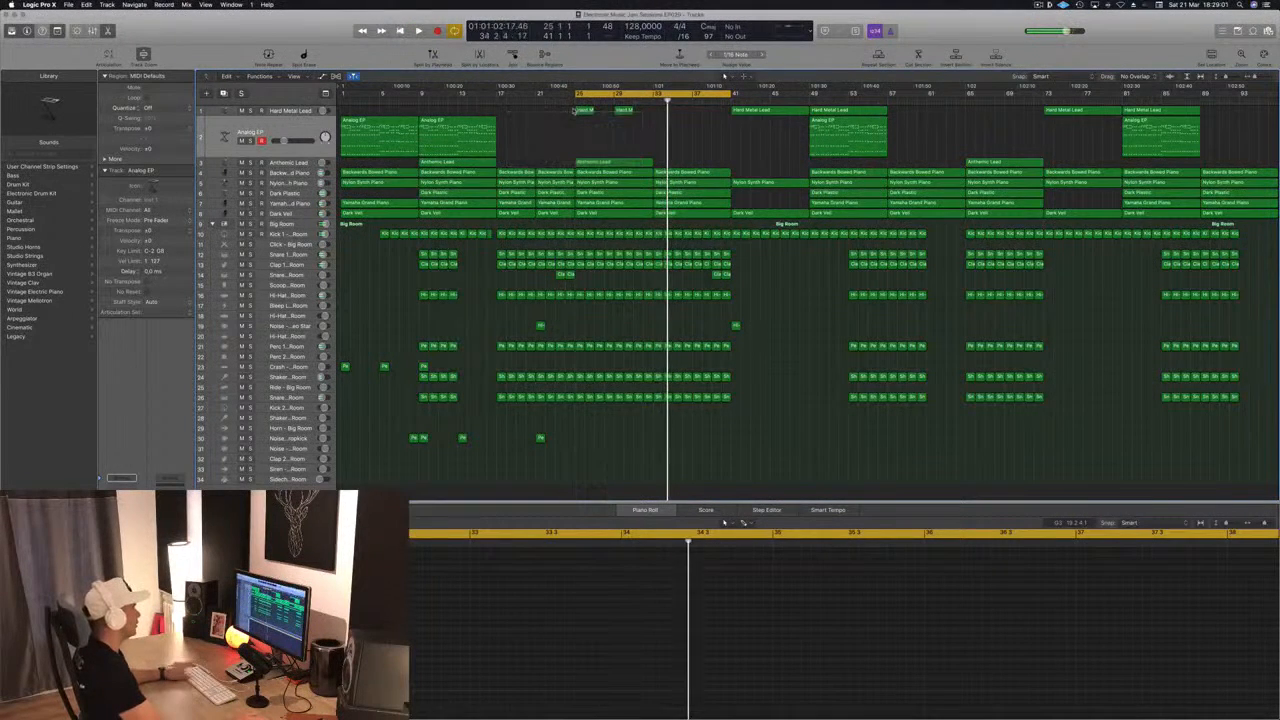
key(space)
key(space)
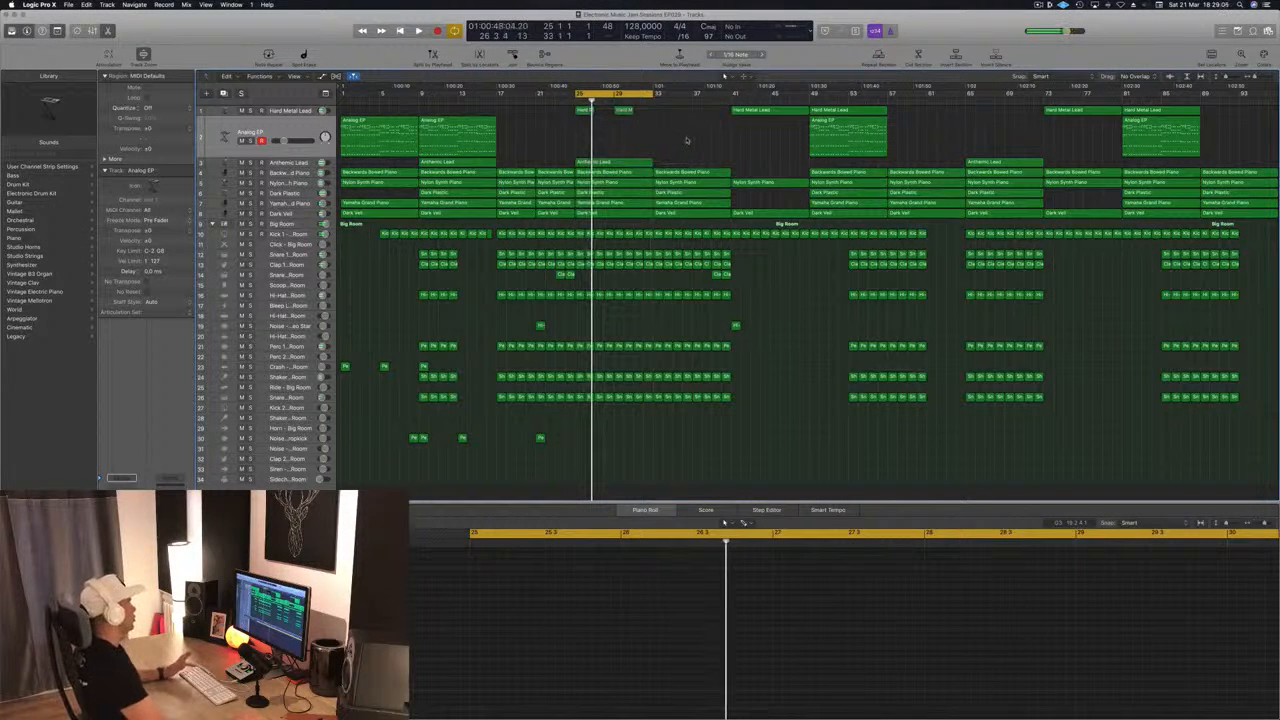
key(space)
- Listen to the Kick 1 - Big Room track soloed and open the Multipressor on the Big Room track
click(278, 234)
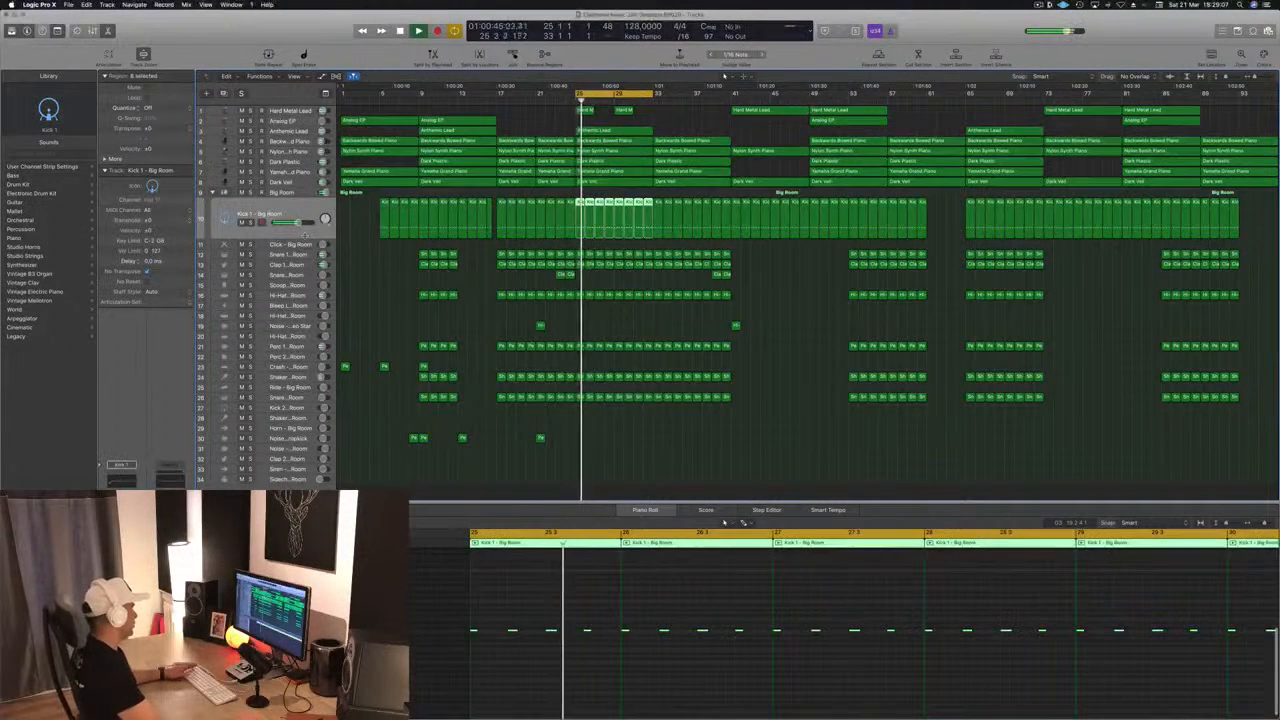
key(ctrl+s)
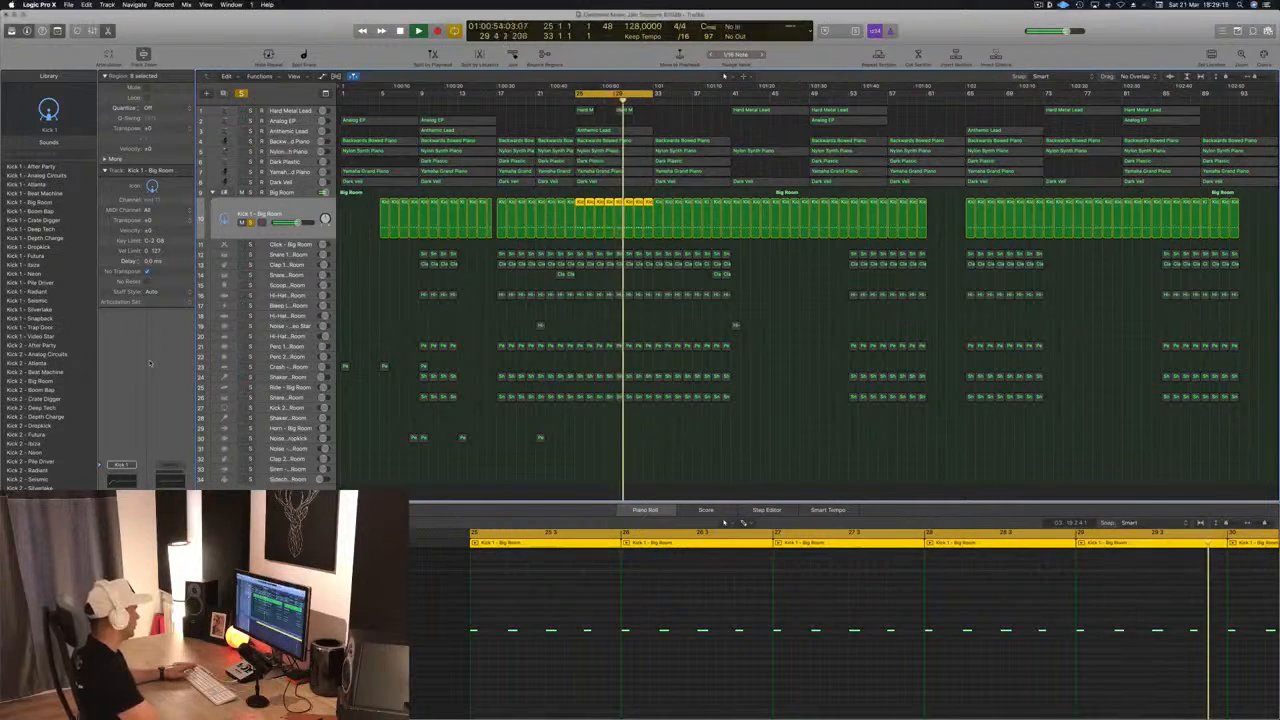
click(286, 193)
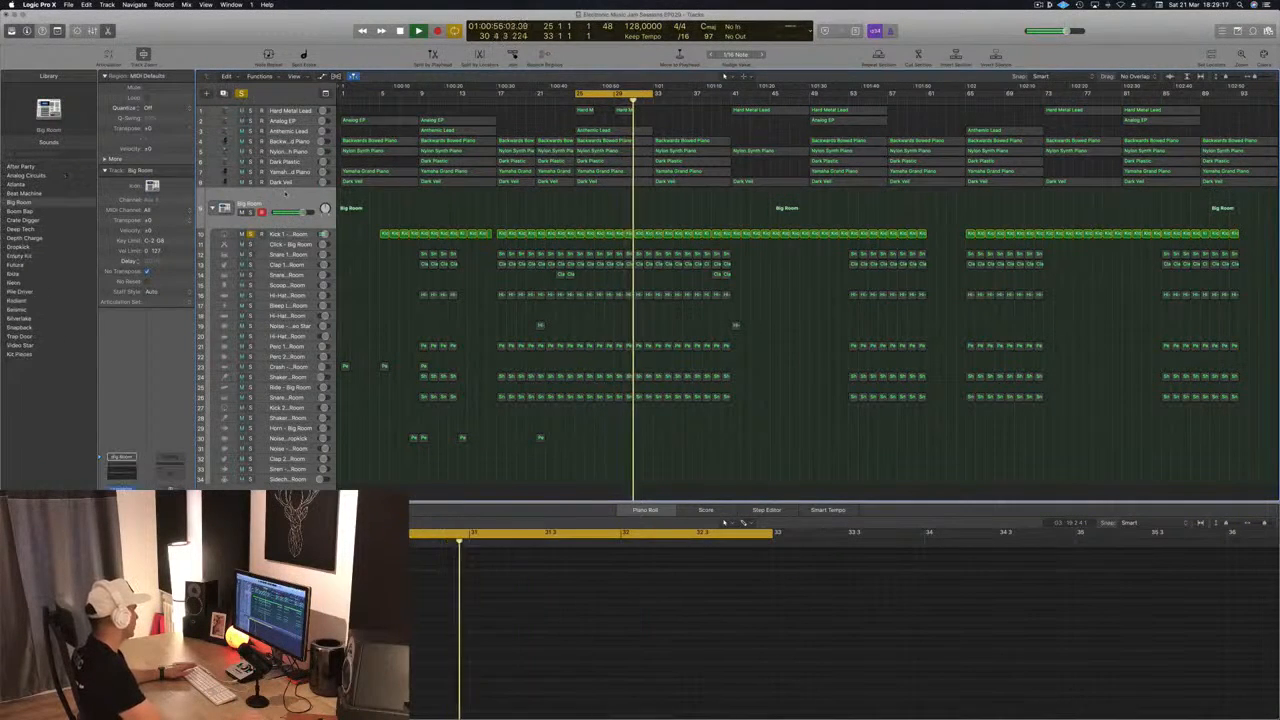
click(121, 518)
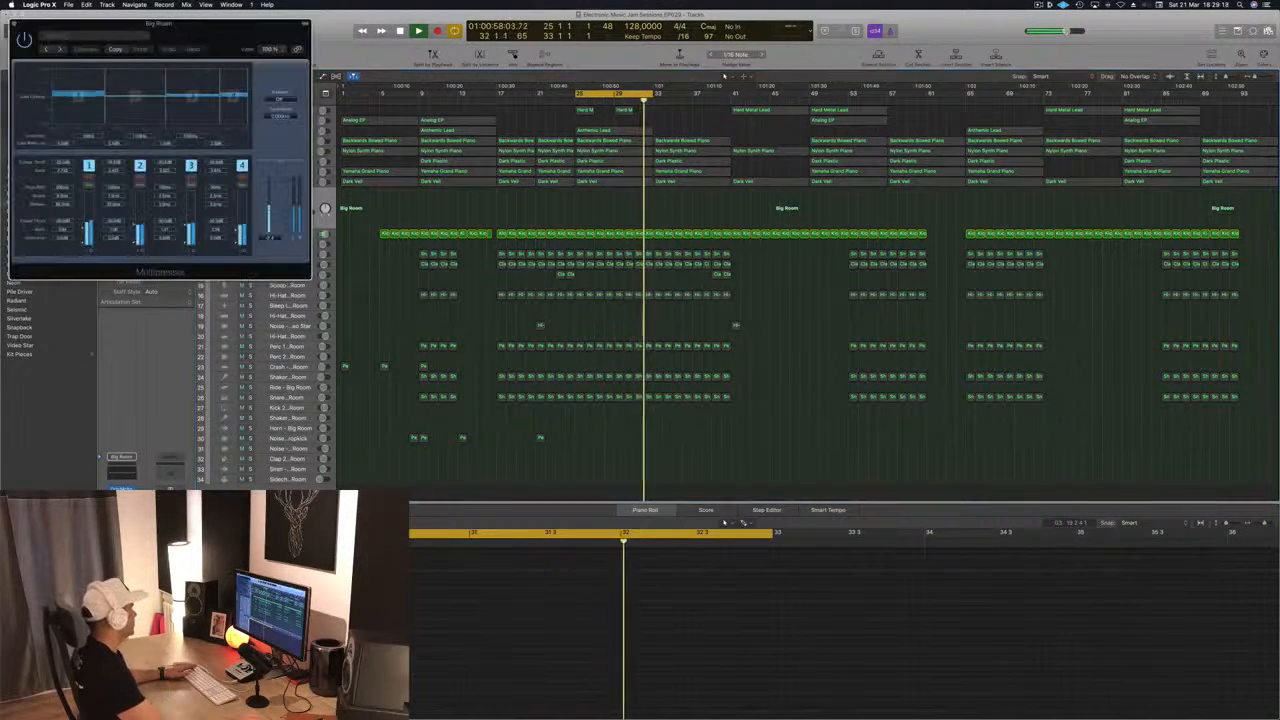
drag(187, 25, 981, 292)
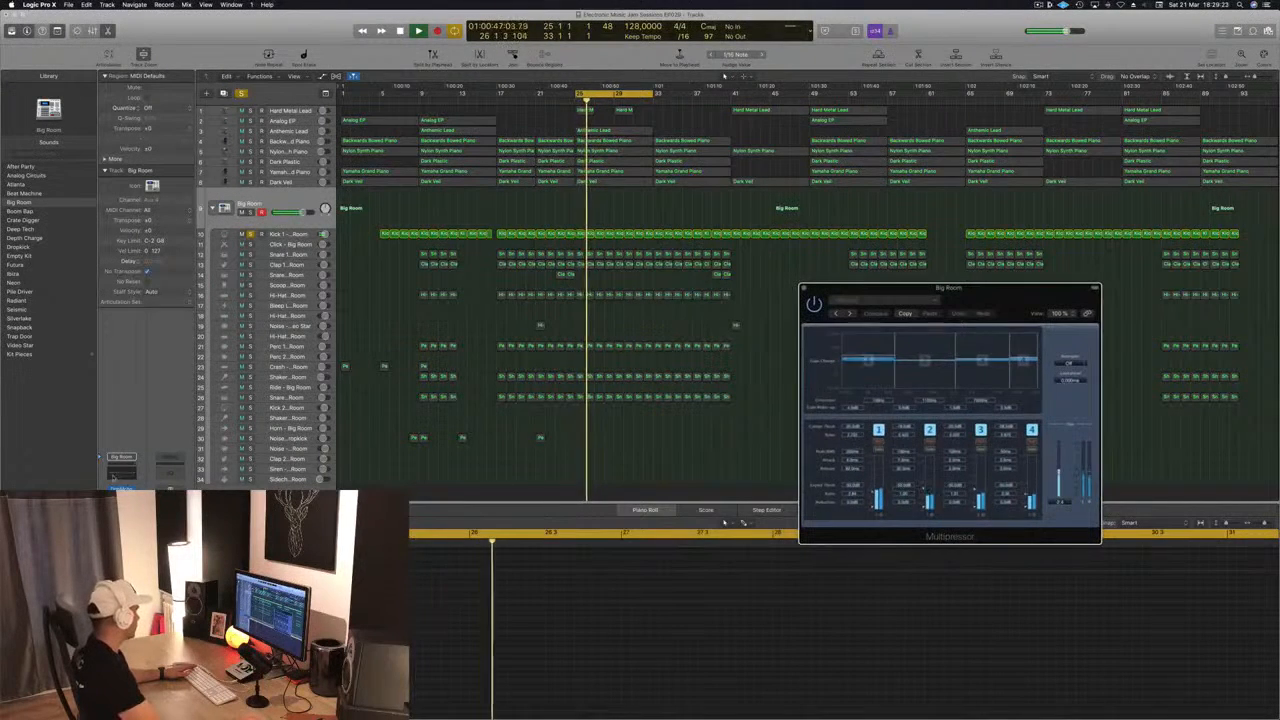
- Adjust the threshold of the Big Room track's Compressor and listen to the whole drum kit soloed
click(740, 380)
click(121, 508)
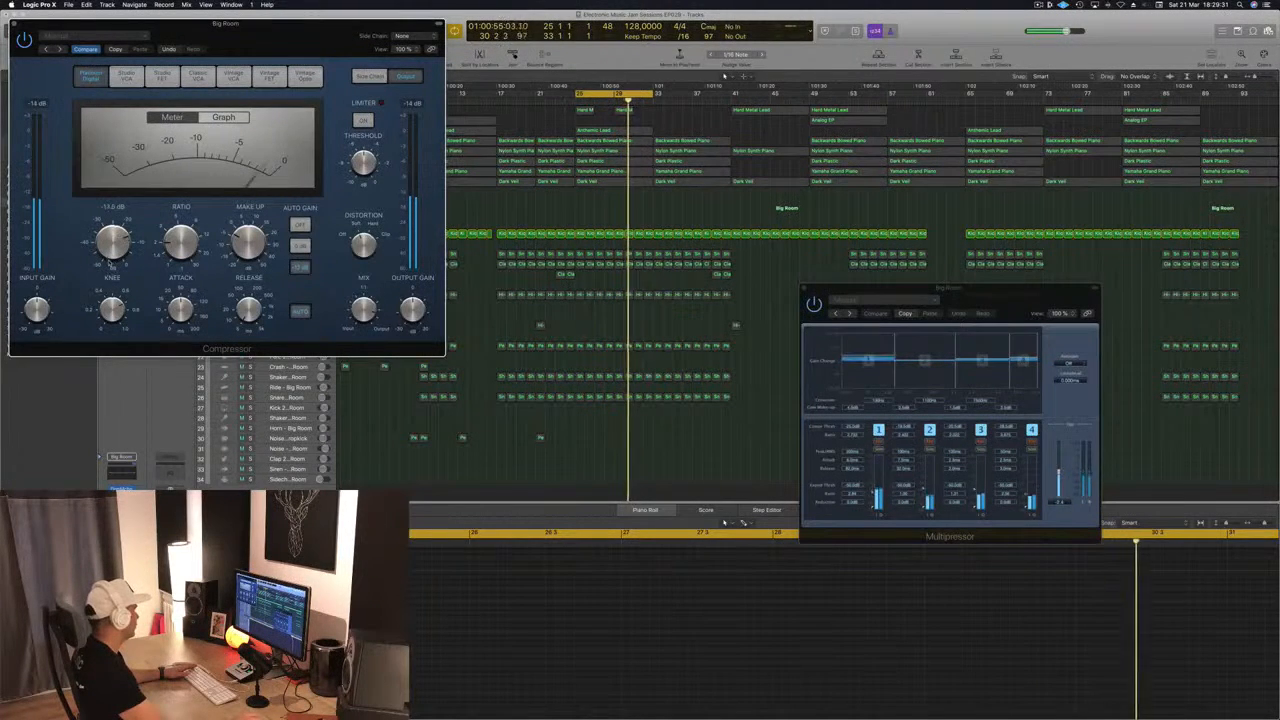
drag(236, 24, 976, 164)
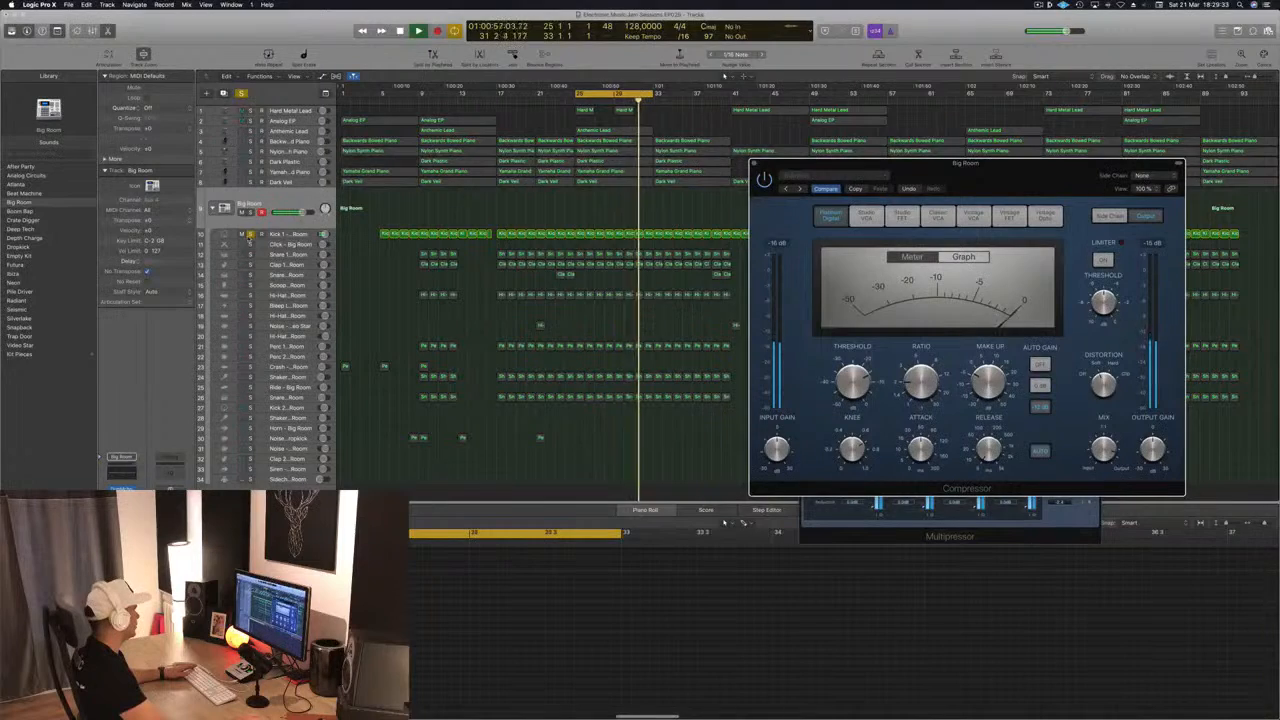
click(250, 212)
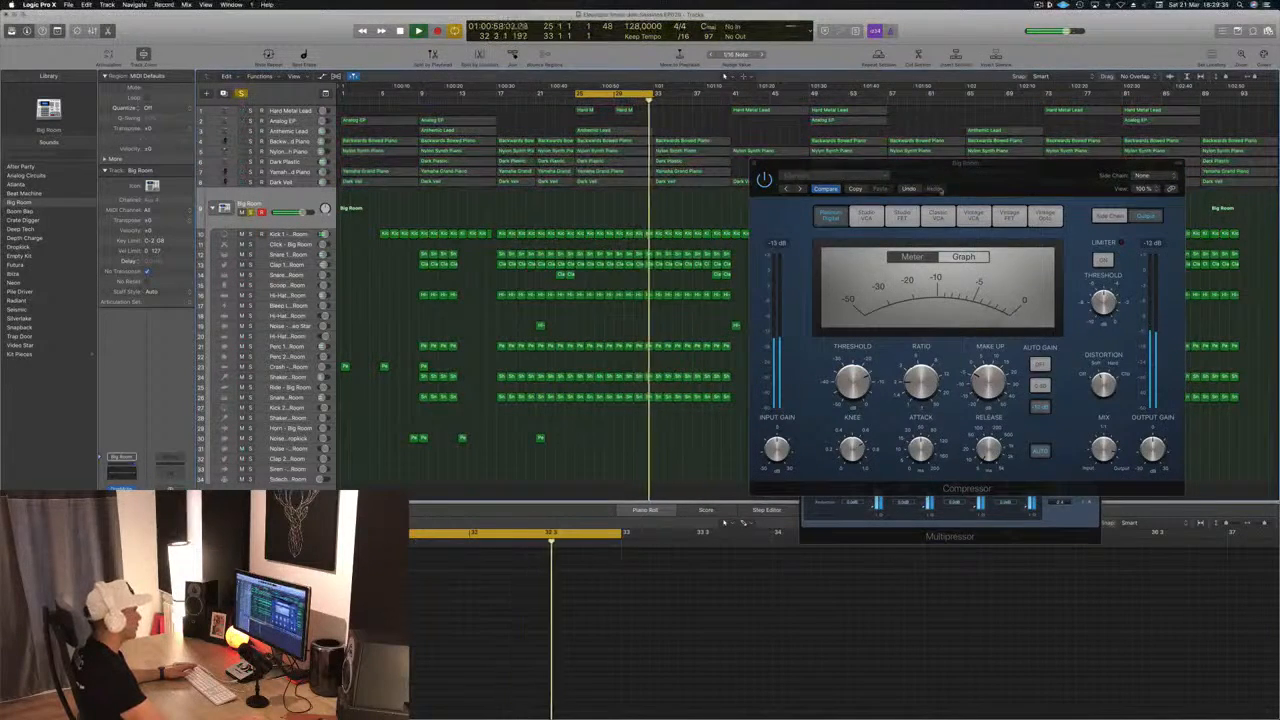
drag(809, 183, 653, 188)
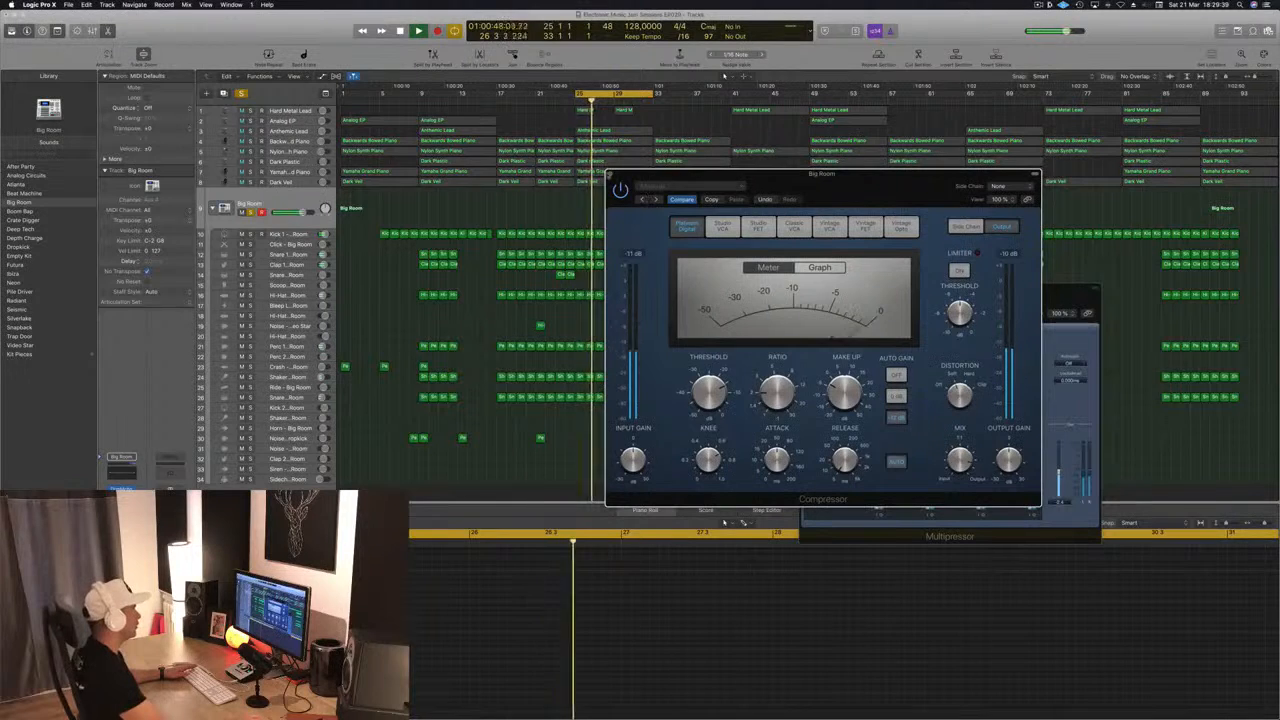
click(609, 176)
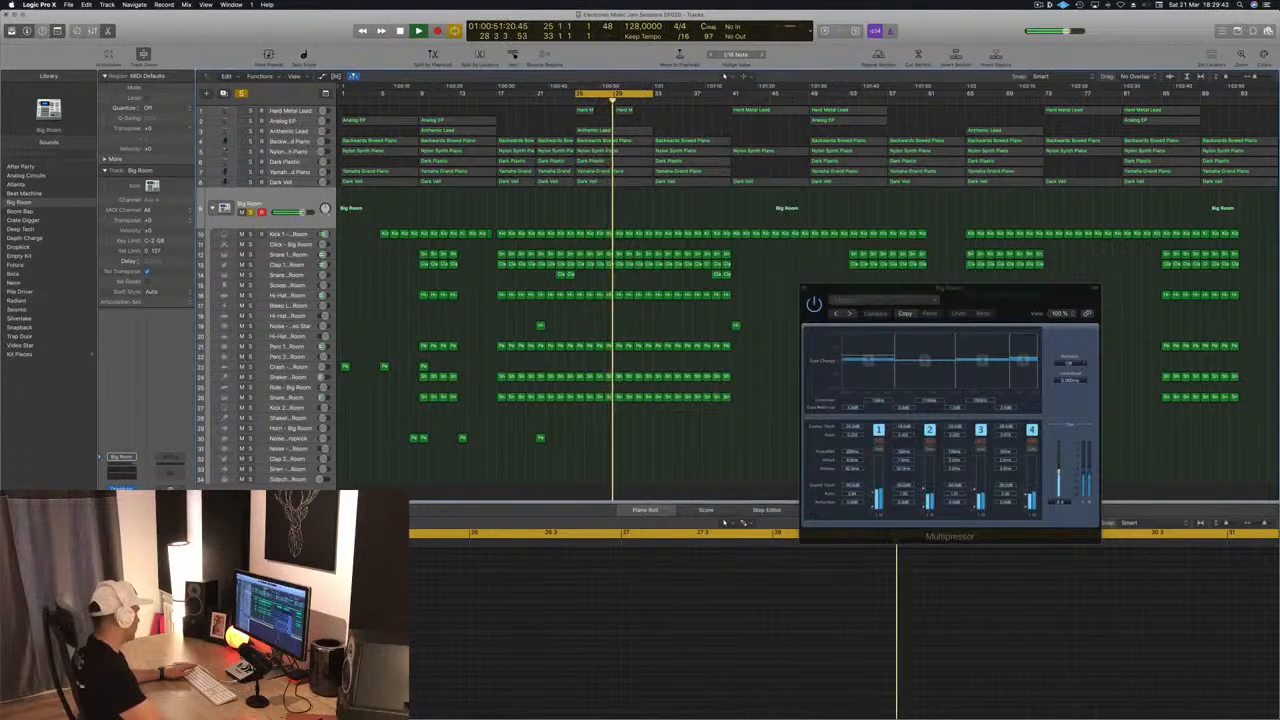
- Examine the AutoFilter settings on the Big Room track
click(122, 525)
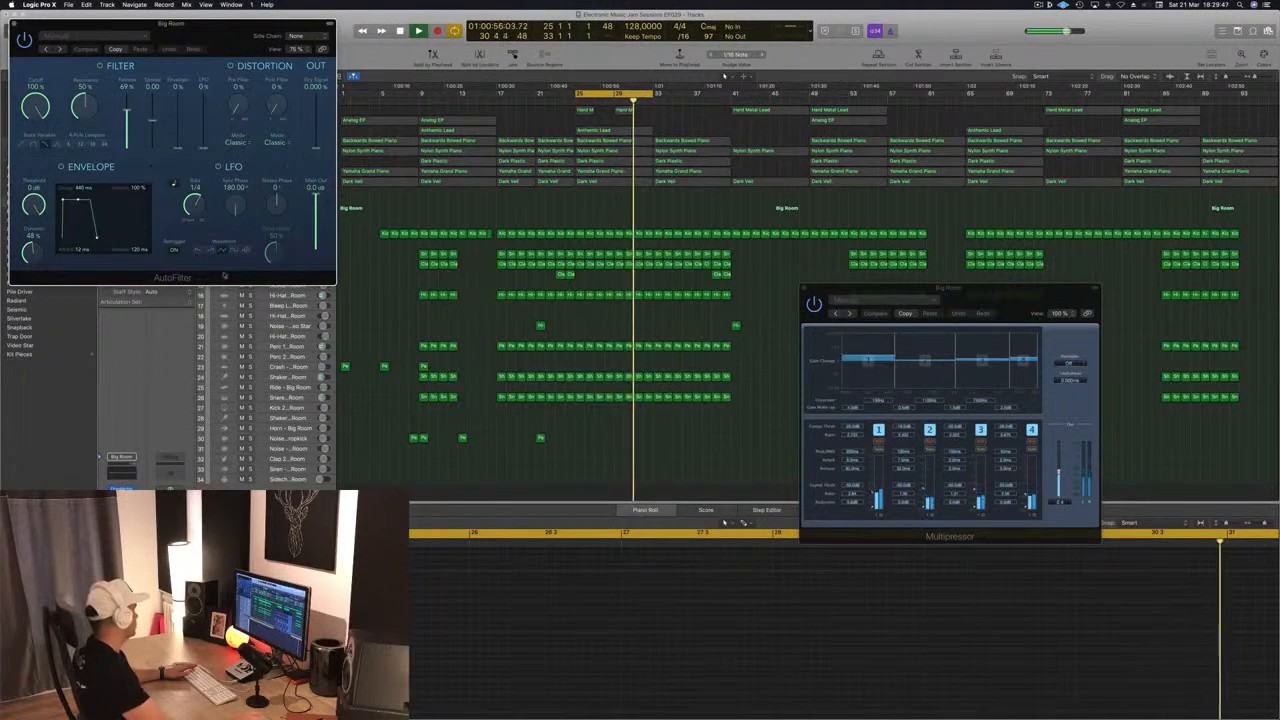
drag(177, 35, 618, 305)
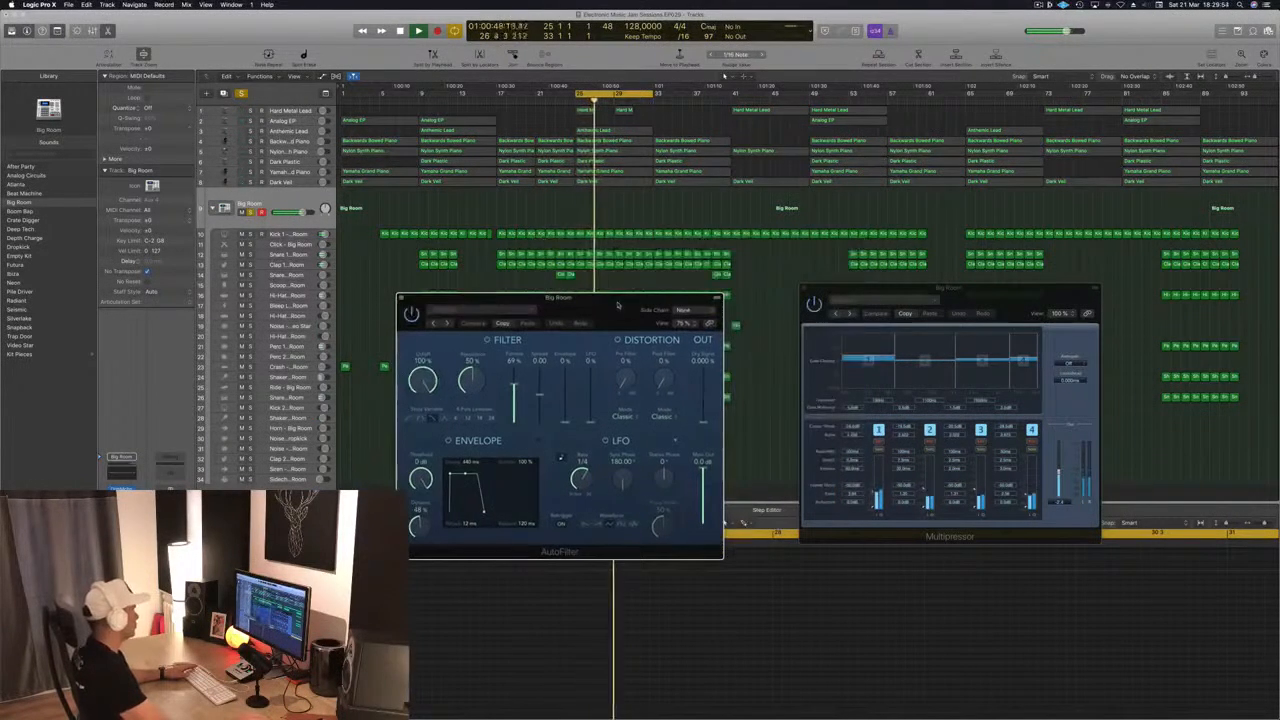
click(401, 298)
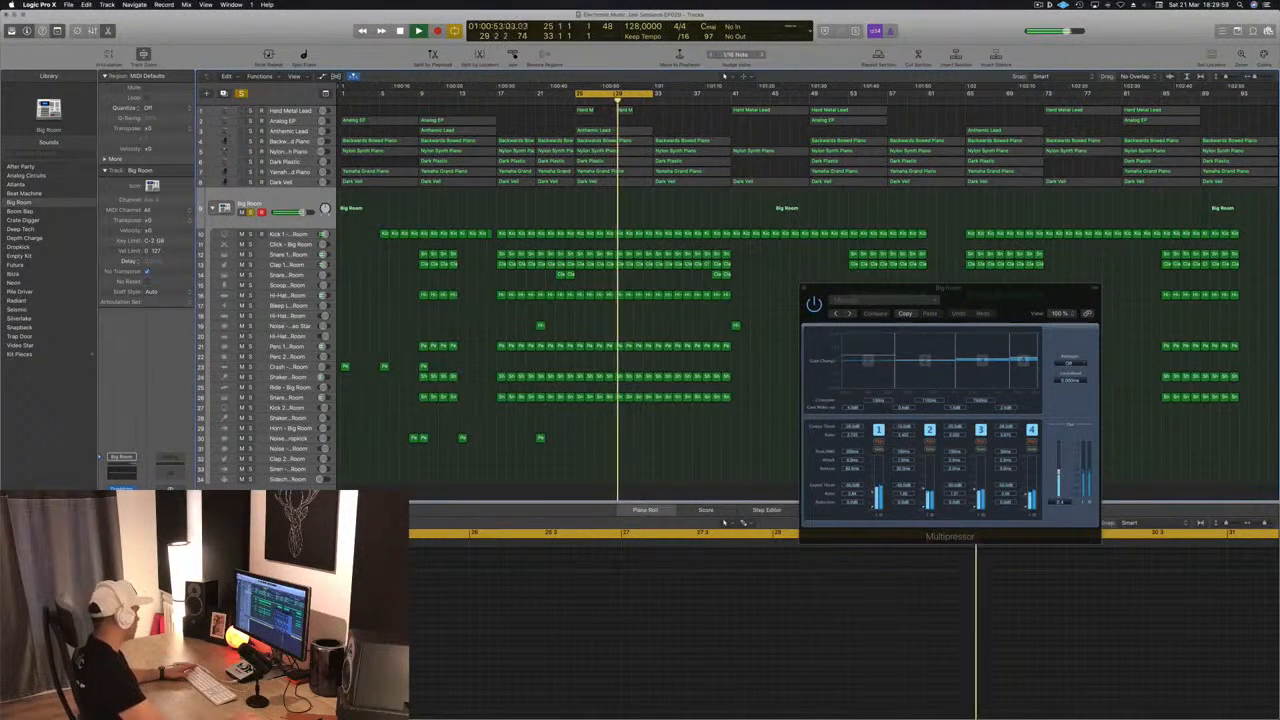
- Set the left output mix of the Big Room track's Stereo Delay to 0%
click(121, 528)
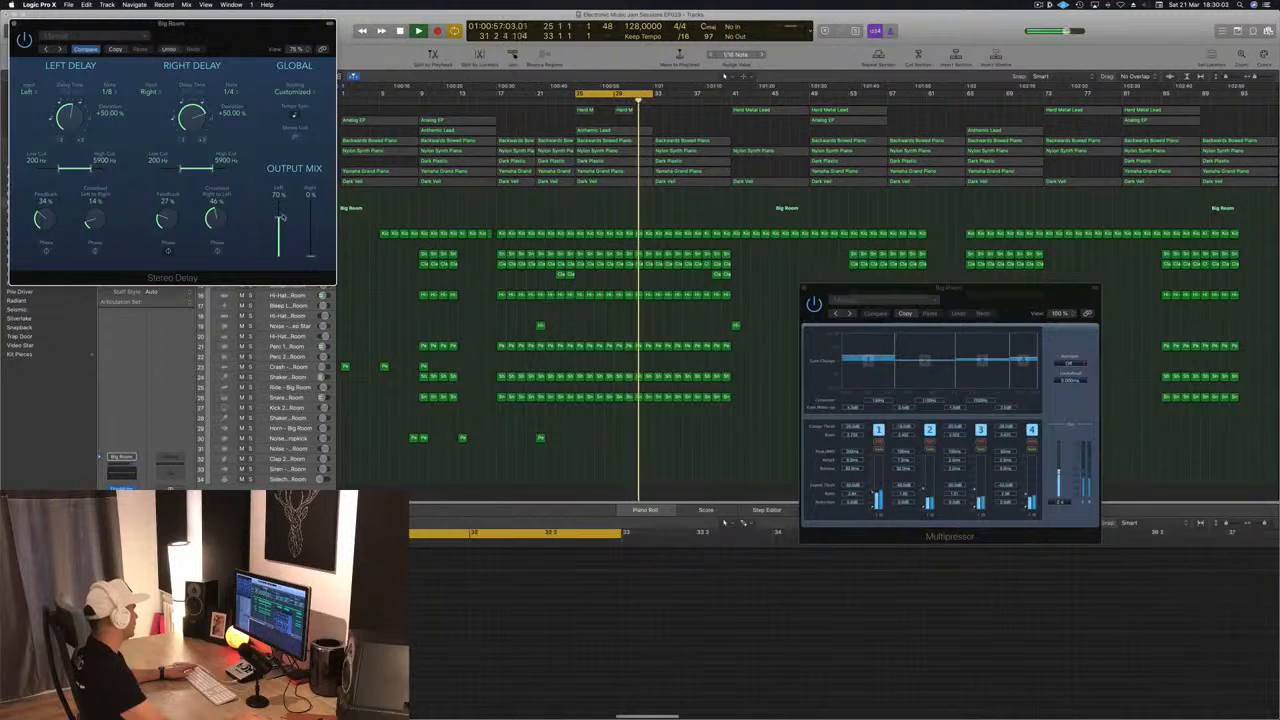
mouse_move(280, 250)
mouse_down()
mouse_move(283, 200)
mouse_move(280, 268)
mouse_up()
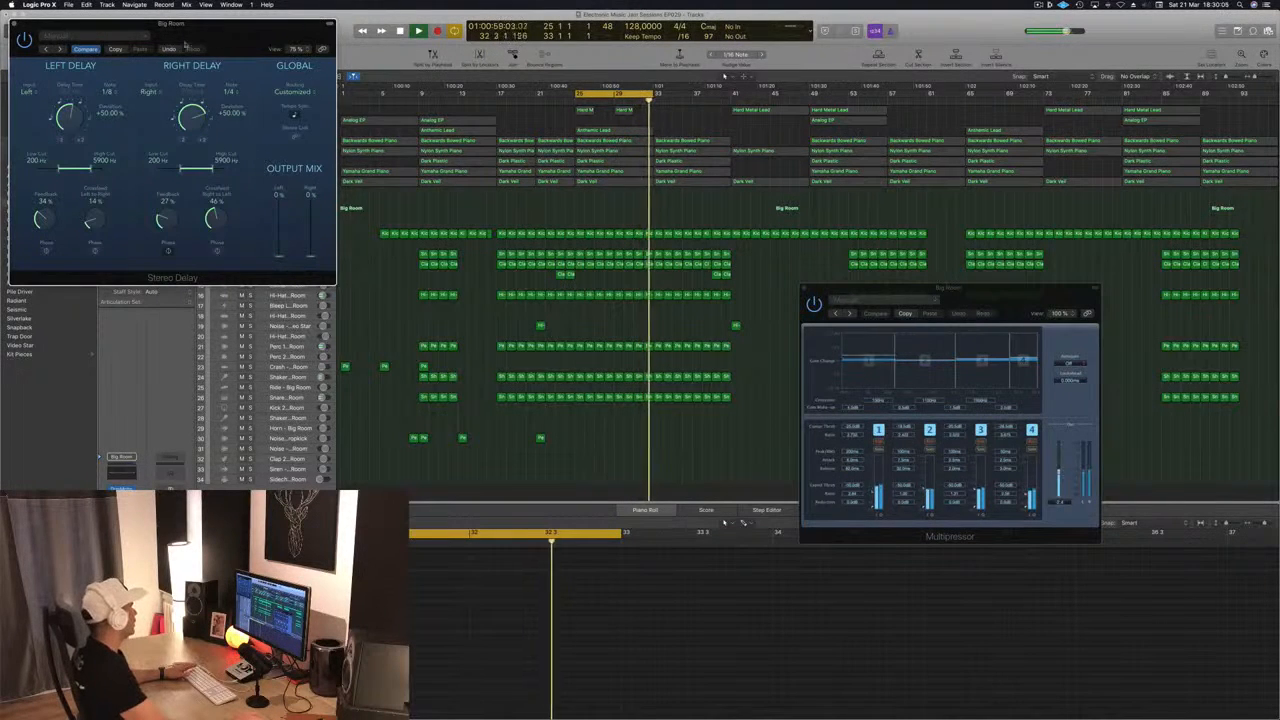
drag(185, 38, 240, 44)
click(69, 31)
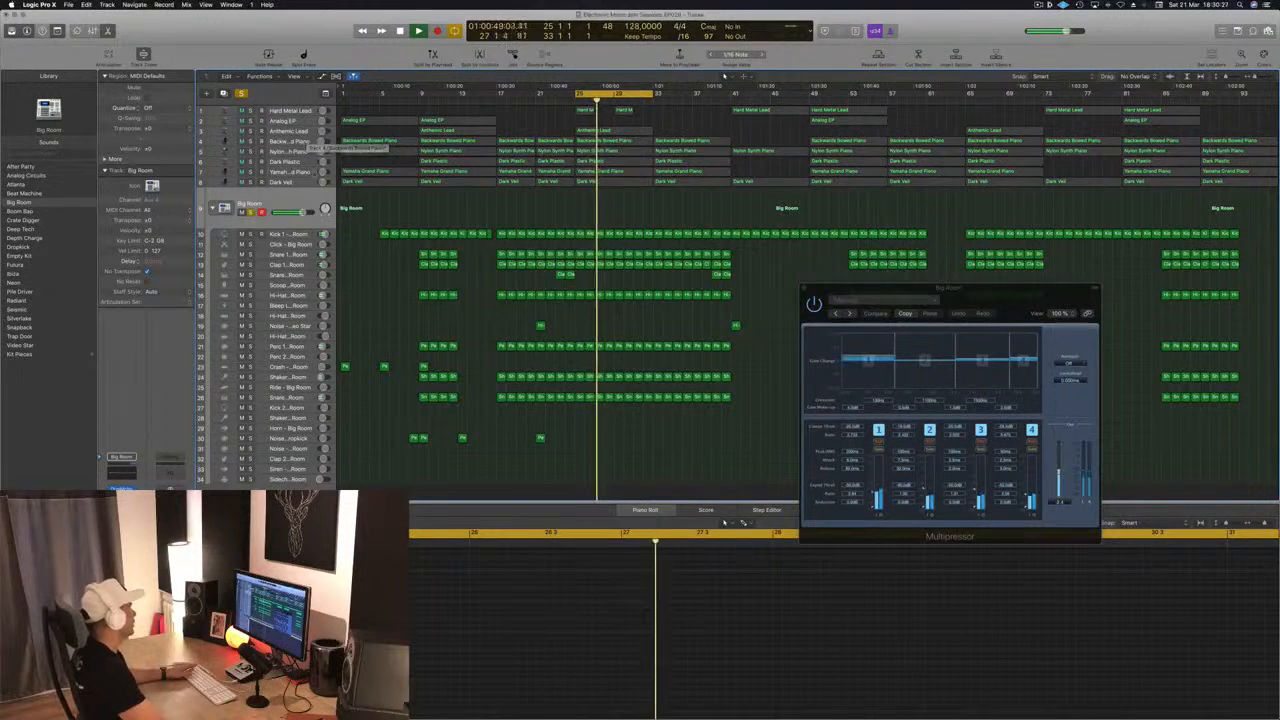
- Solo the Dark Plastic track alongside the Big Room drums
click(299, 152)
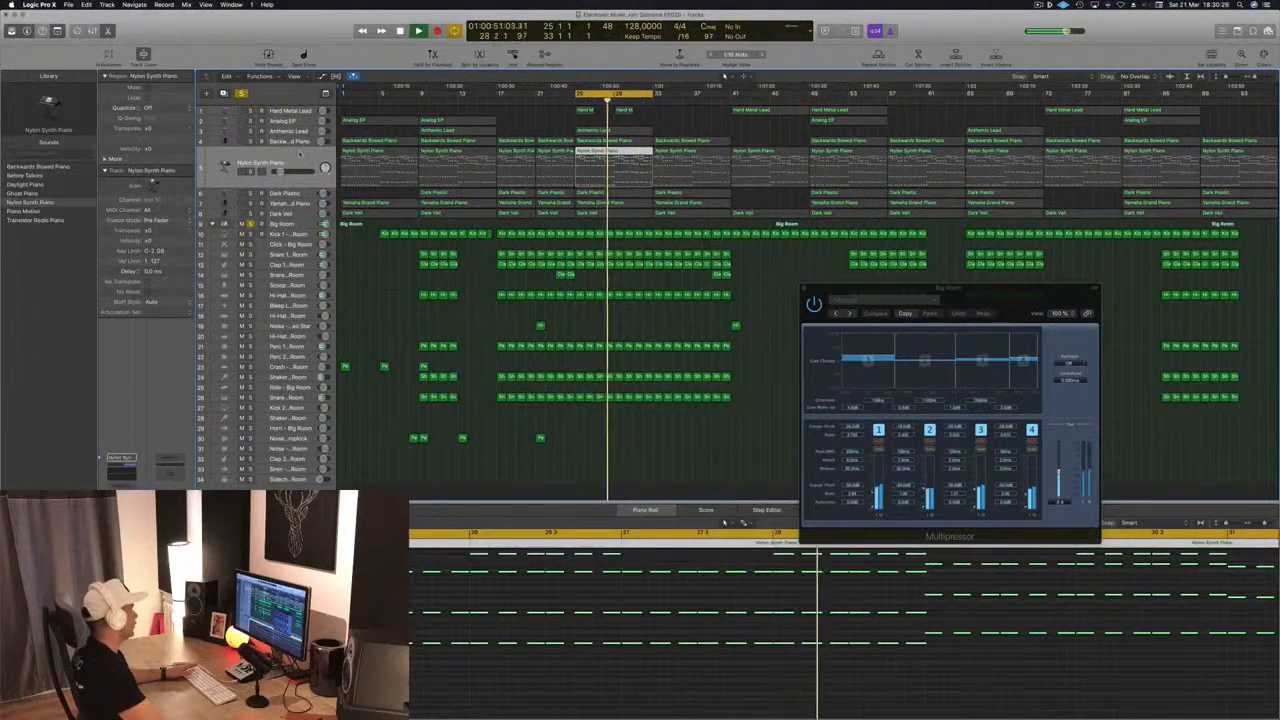
click(298, 193)
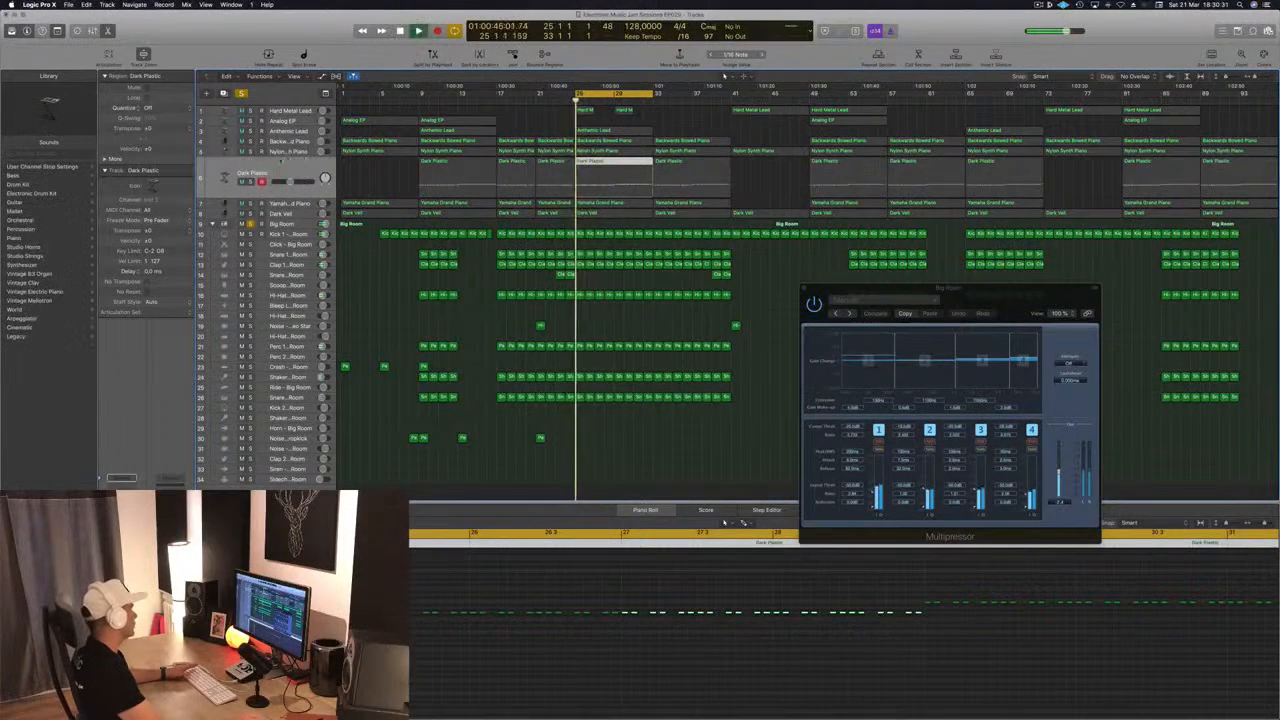
click(250, 182)
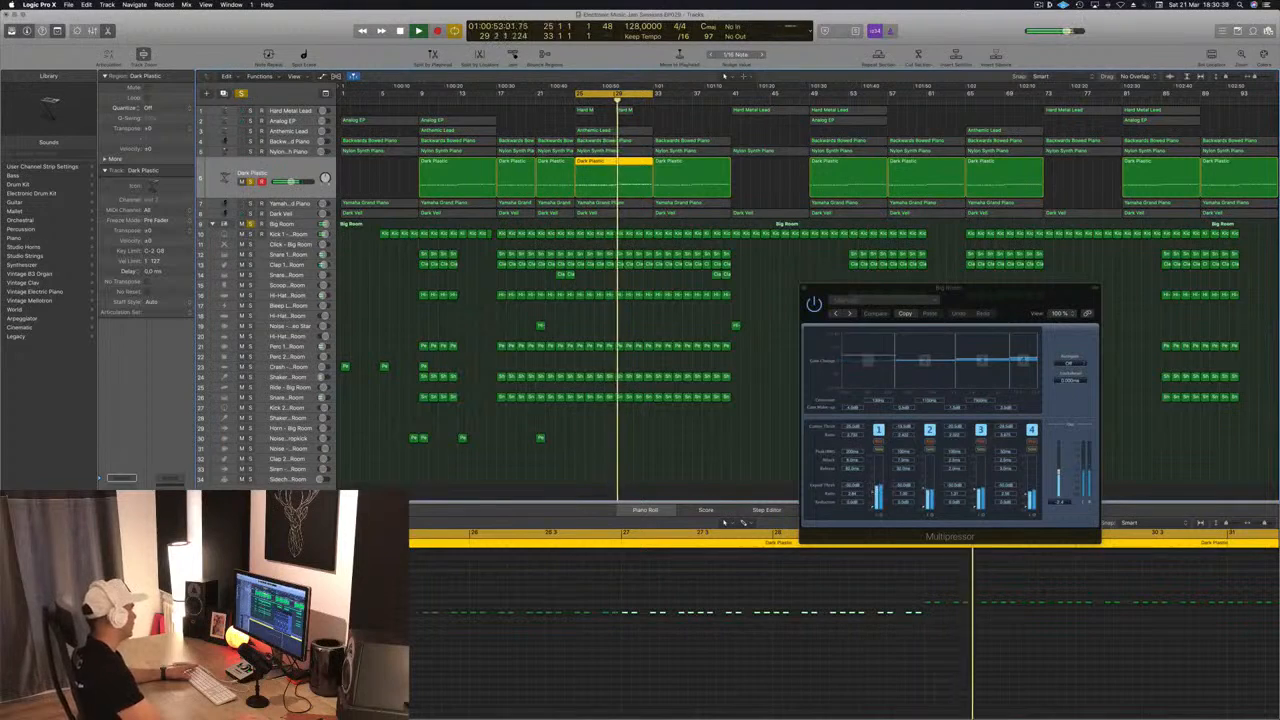
- Switch the Dark Plastic track's Compressor to the Vintage Opto model and set its threshold to about -25.5 dB
click(122, 535)
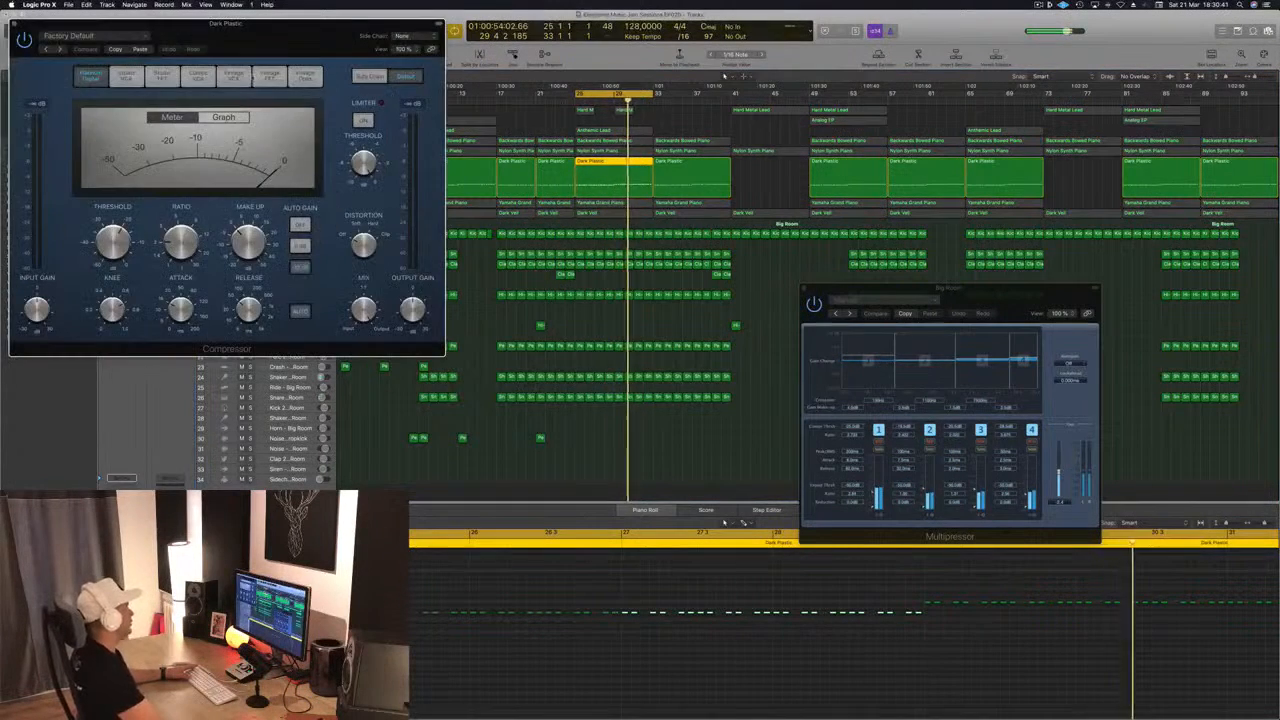
drag(297, 55, 523, 133)
click(493, 155)
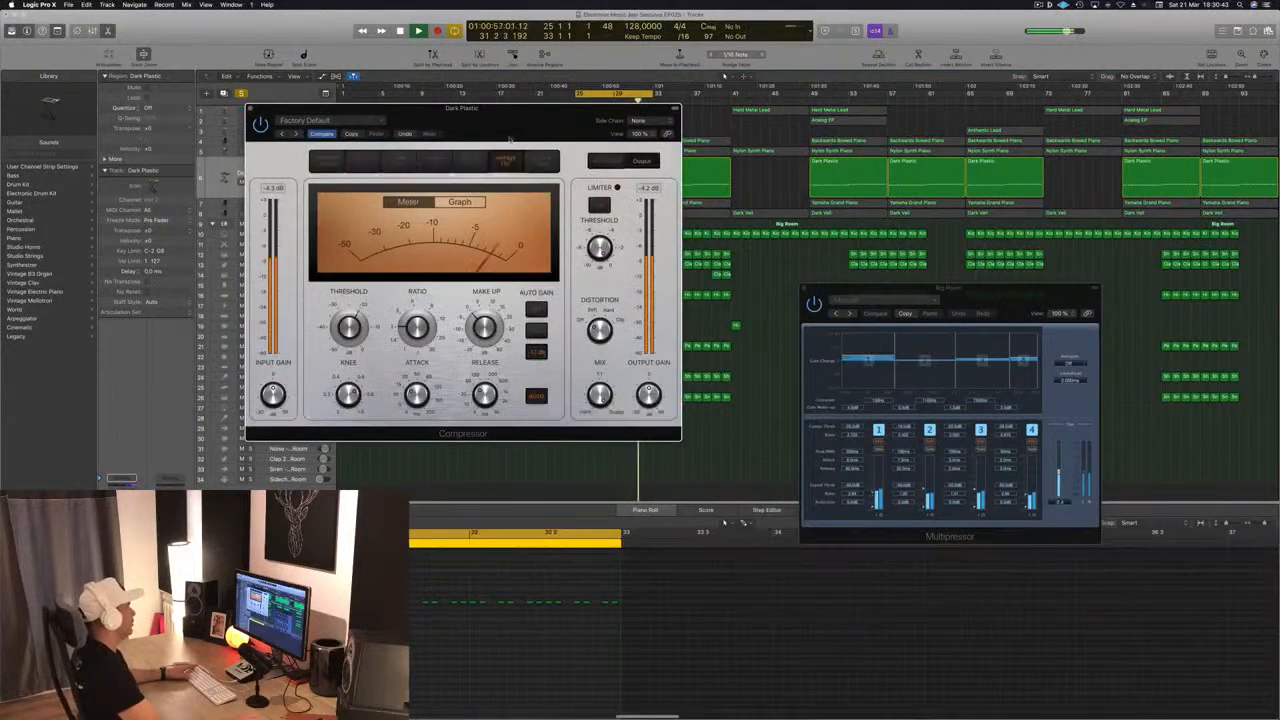
click(538, 163)
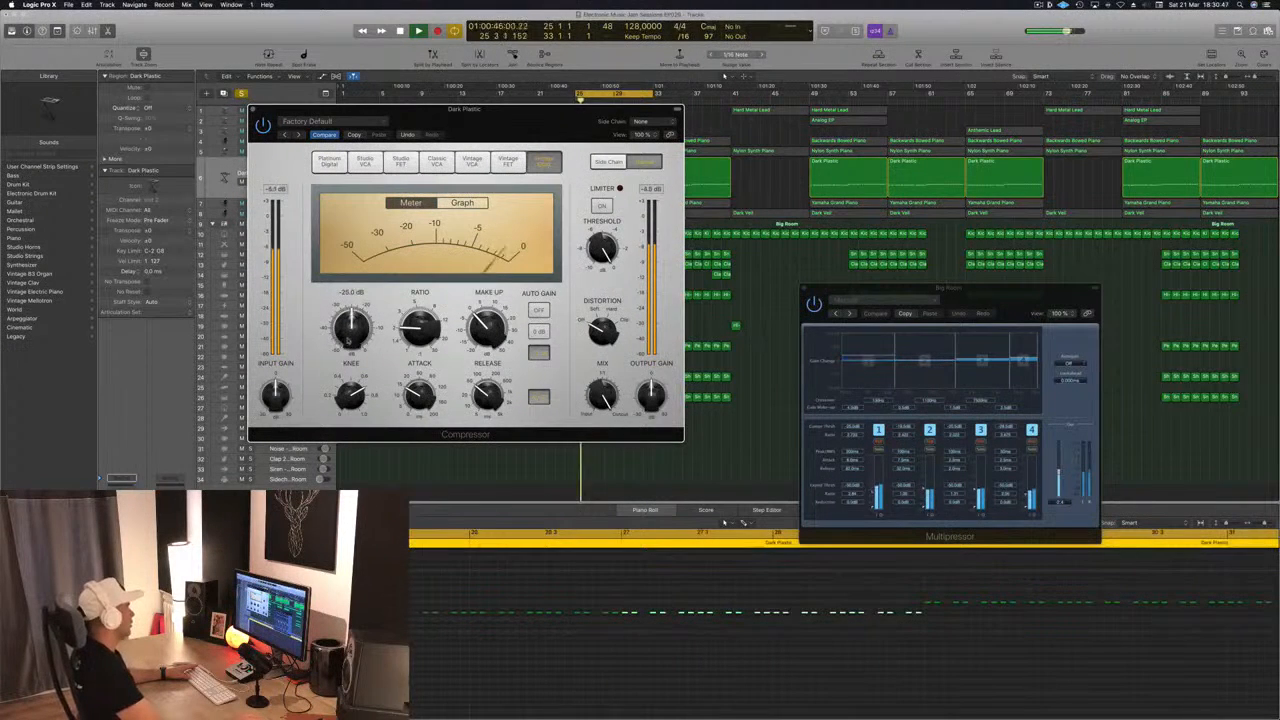
drag(349, 339, 348, 336)
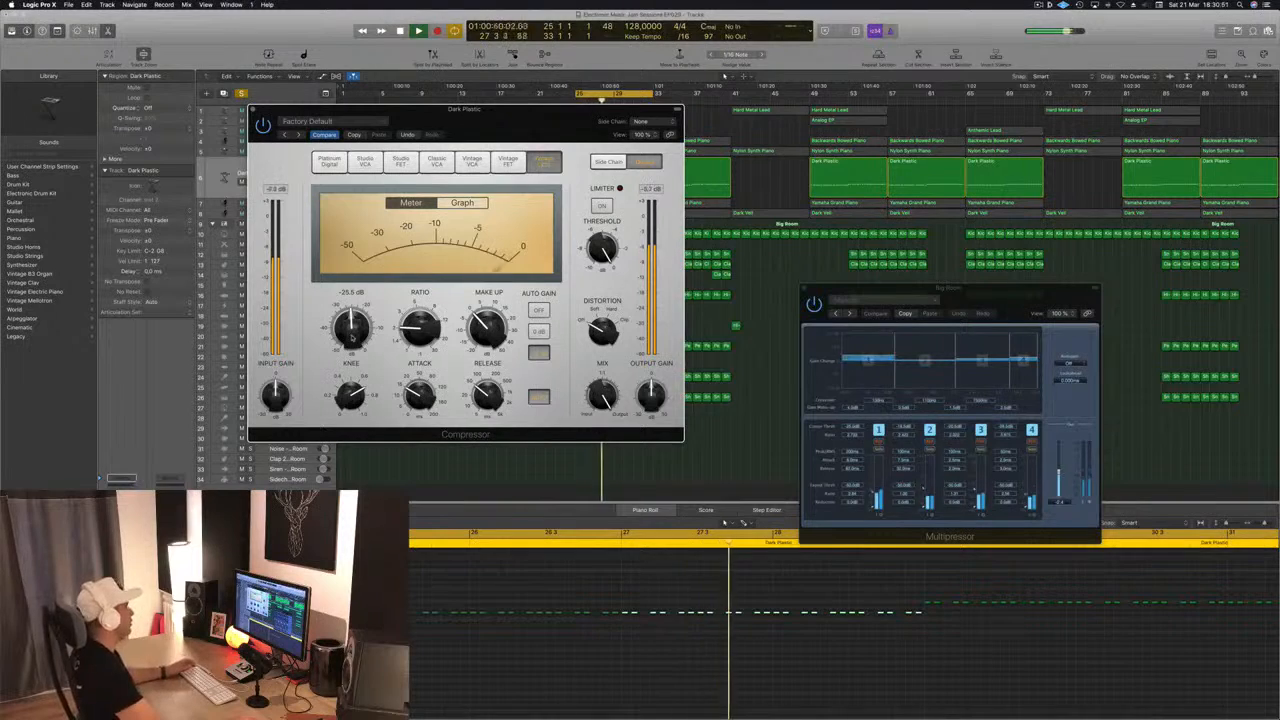
- Close the Dark Plastic track's Vintage Opto Compressor and add a second Compressor using the Platinum Digital model
drag(331, 113, 348, 113)
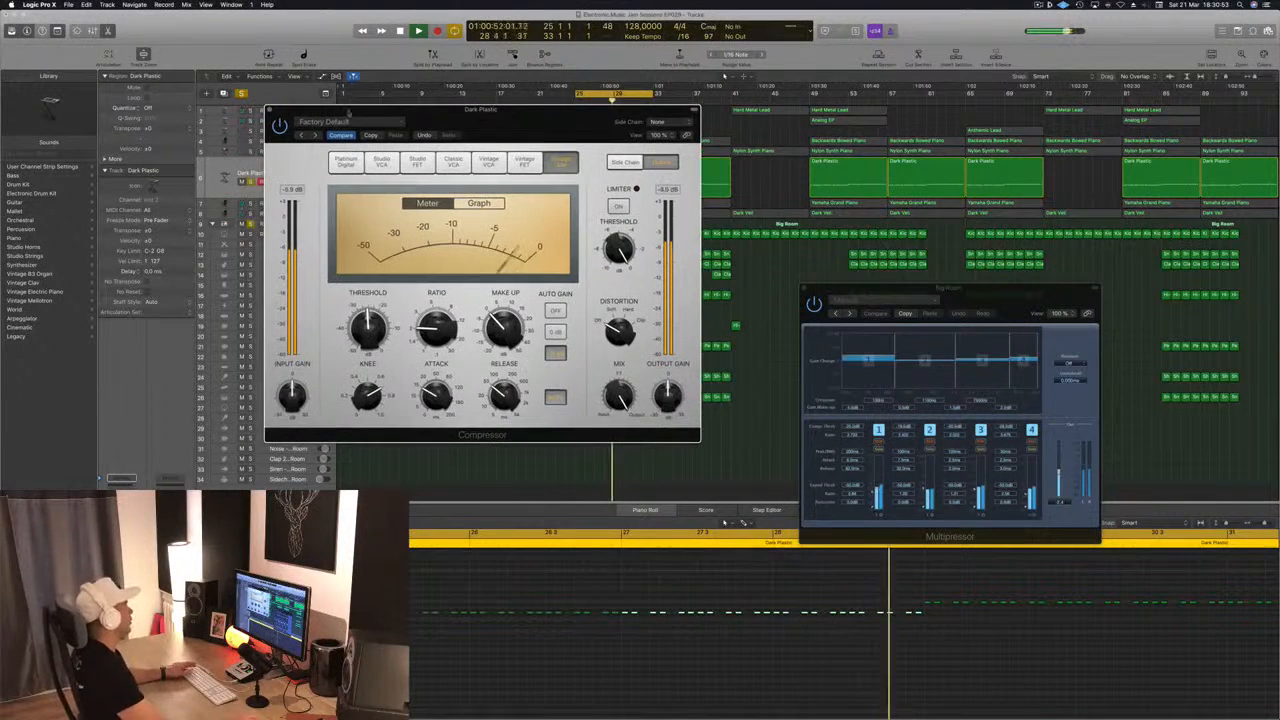
click(269, 110)
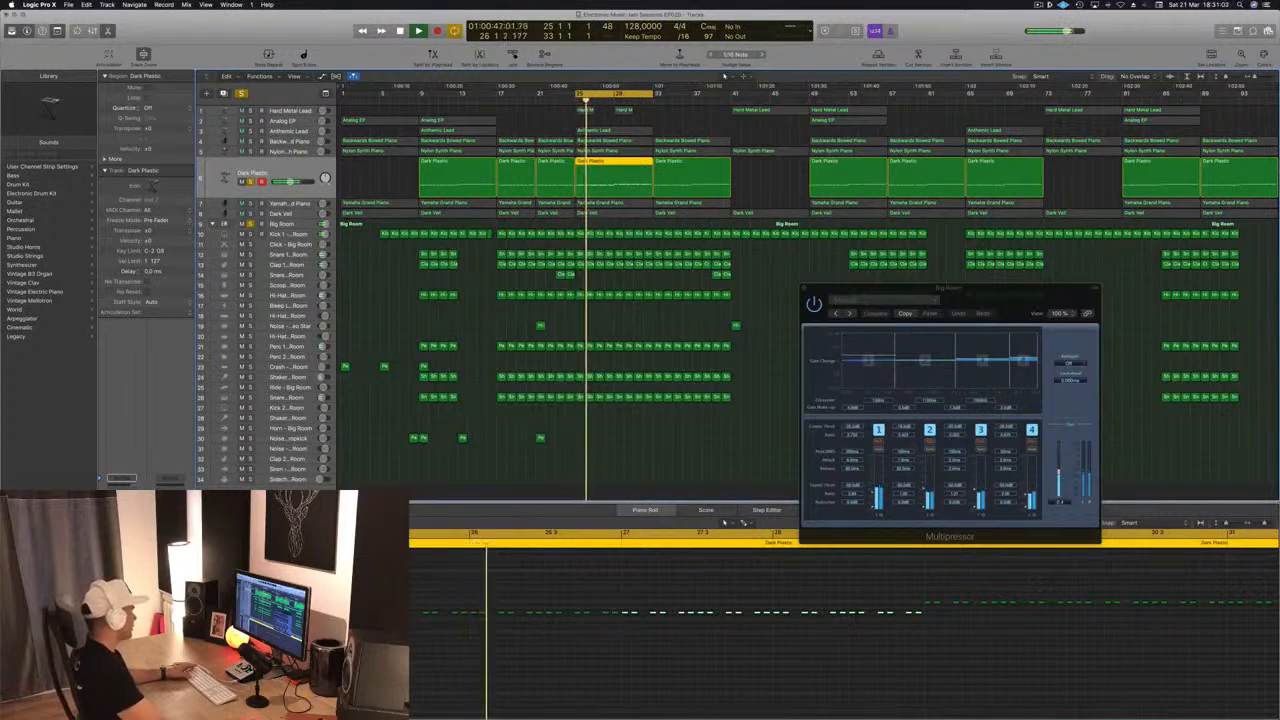
click(122, 540)
drag(268, 40, 893, 279)
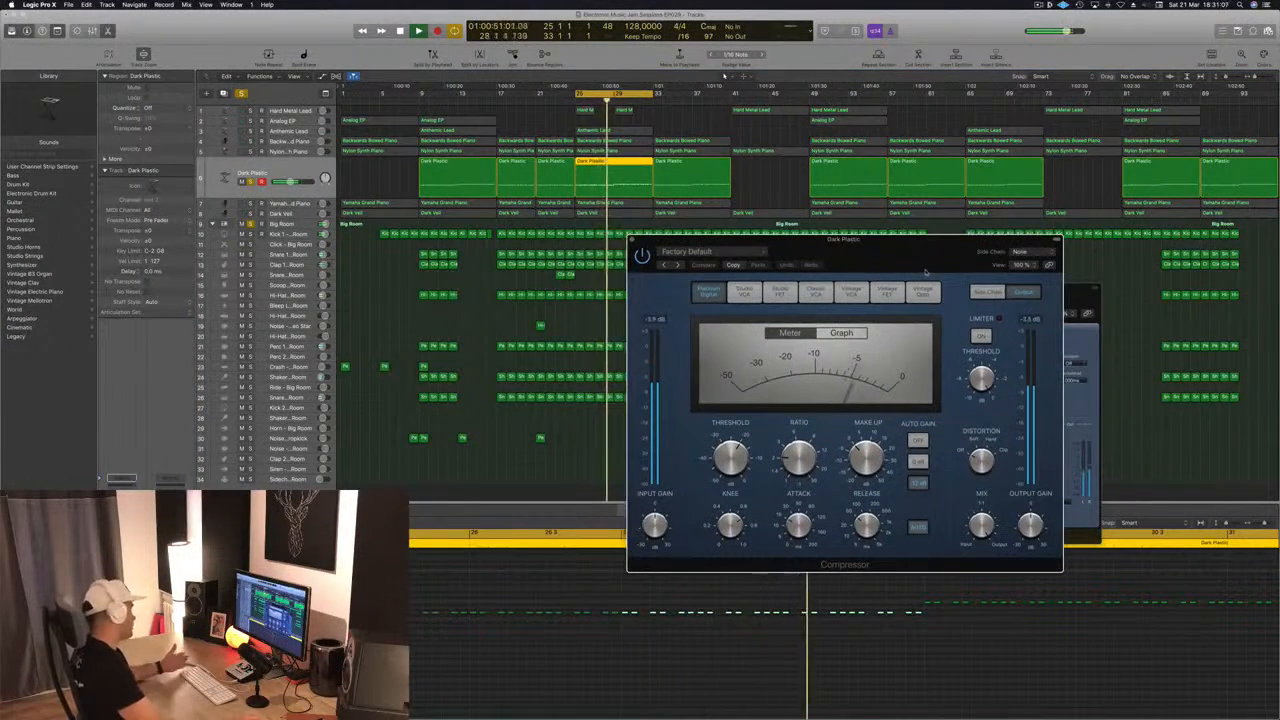
drag(960, 254, 920, 254)
- Set the side chain source of Dark Plastic's Platinum Digital Compressor to Bus 12, Sidechain Trigger - Big Room
click(982, 251)
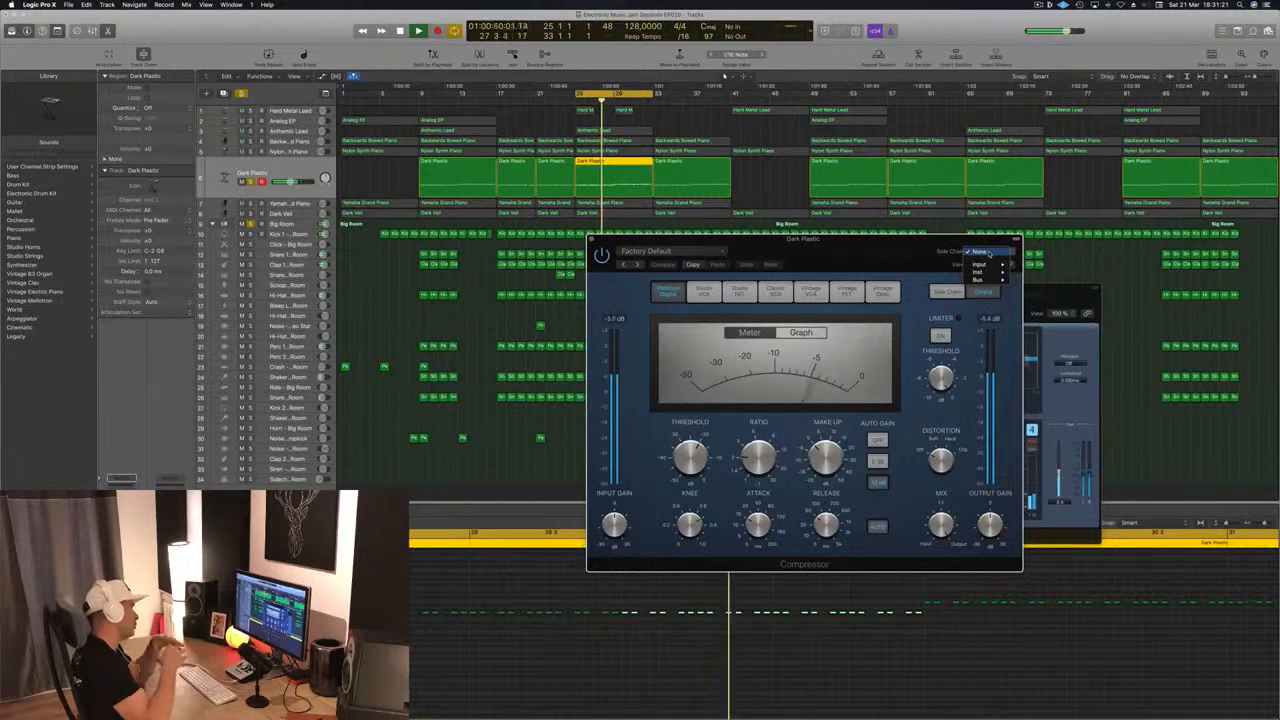
click(884, 254)
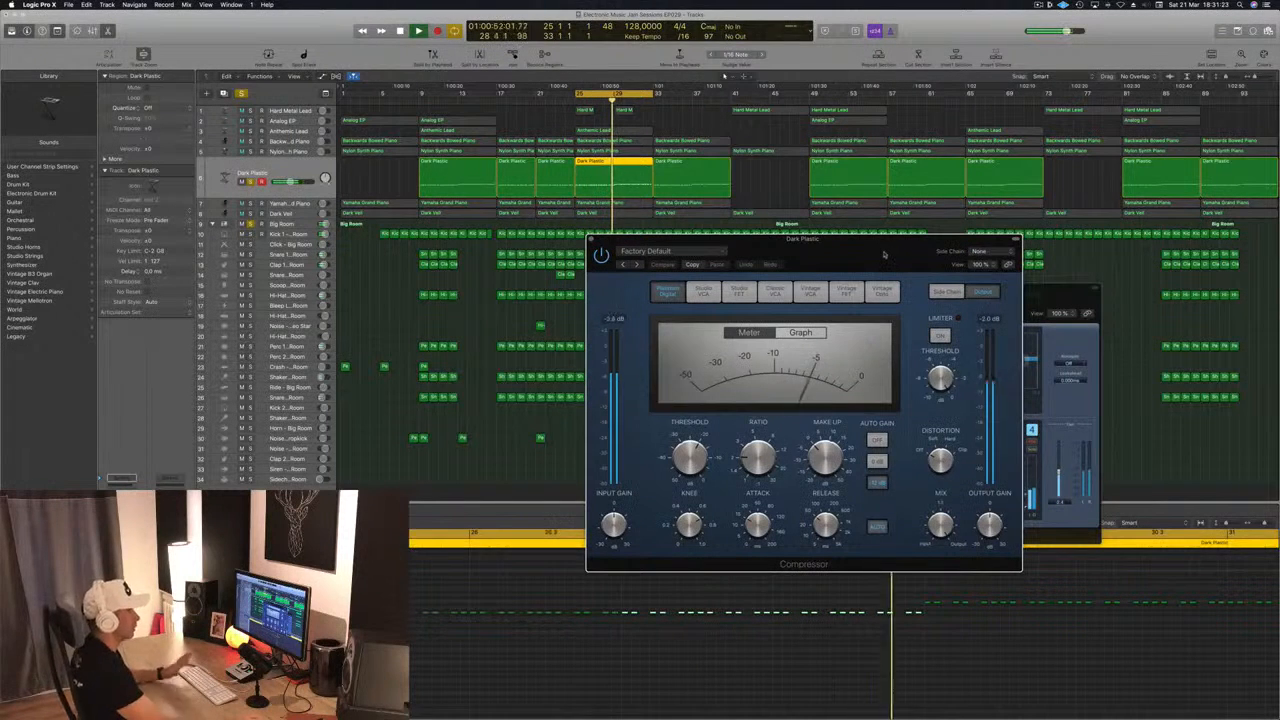
click(990, 254)
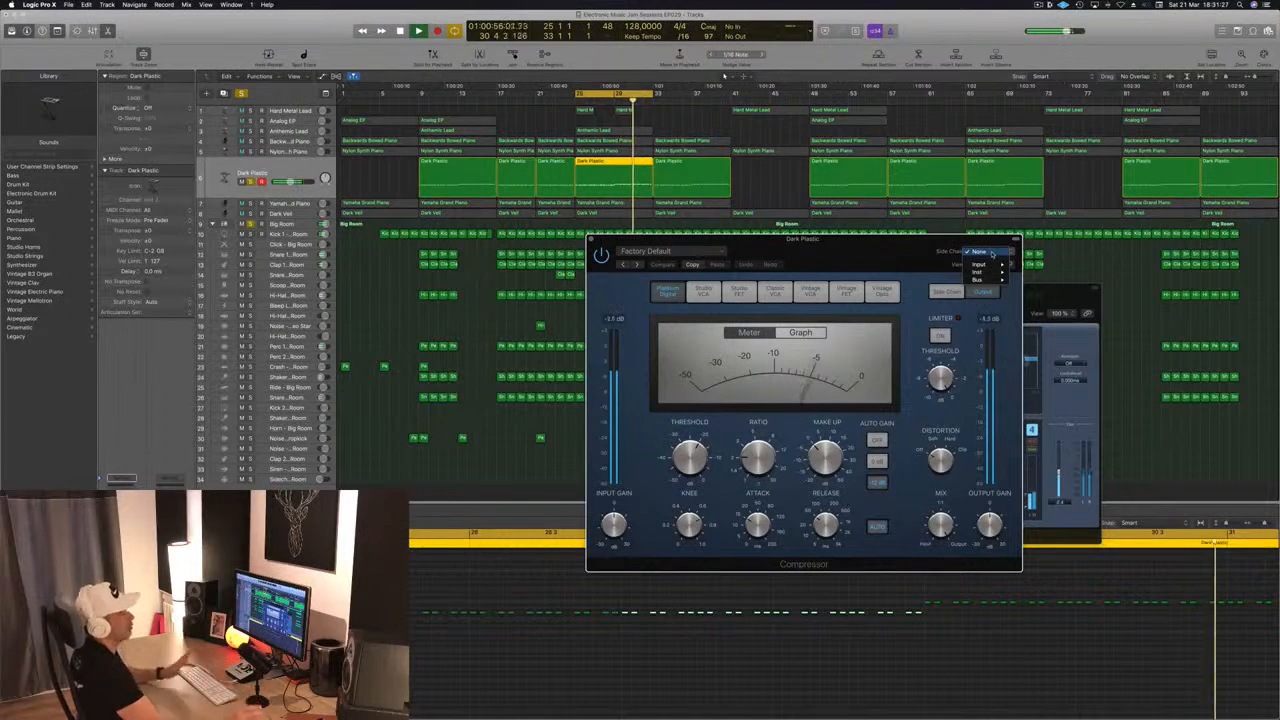
mouse_move(984, 279)
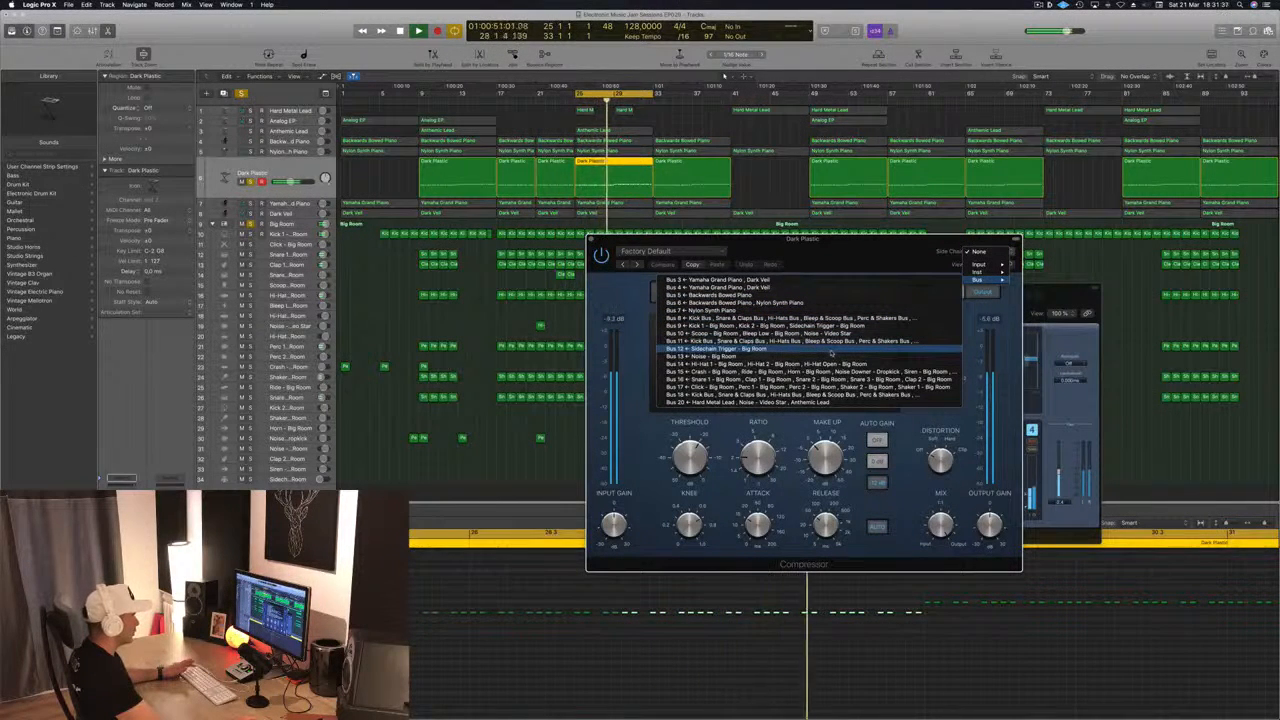
click(782, 352)
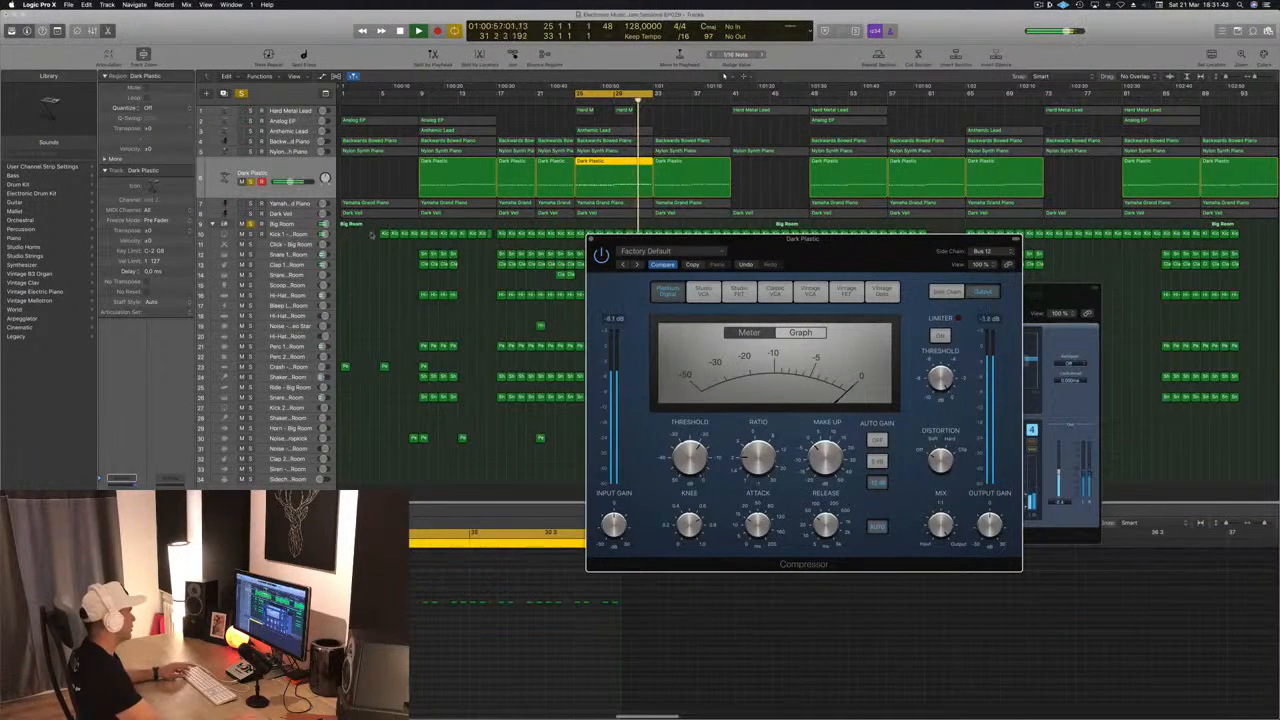
- Copy the Kick 1 regions to the Sidechain Trigger track and repeat them along the arrangement
drag(466, 242, 346, 481)
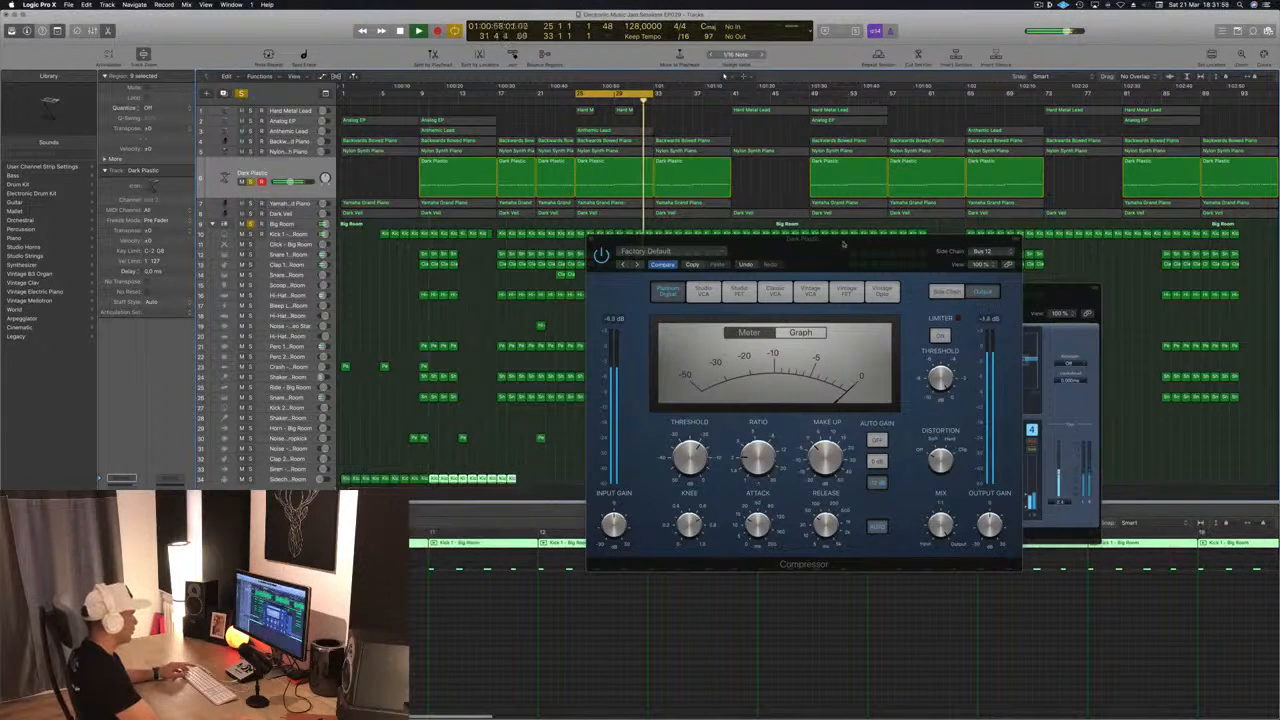
drag(843, 243, 1141, 255)
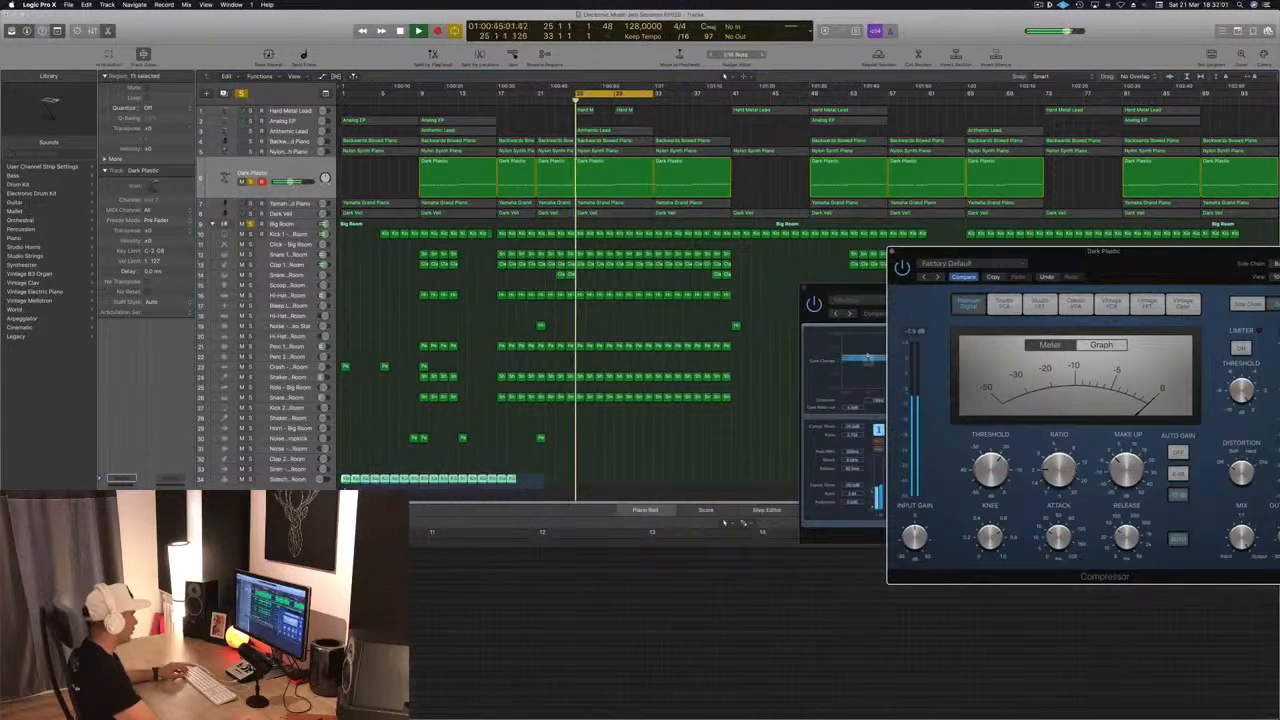
drag(343, 475, 521, 486)
mouse_move(708, 474)
mouse_down()
mouse_move(342, 490)
mouse_move(697, 474)
mouse_up()
- Lower the threshold of Dark Plastic's sidechained Compressor, set its release to 5.0 ms, and close the plug-in
drag(1139, 267, 889, 305)
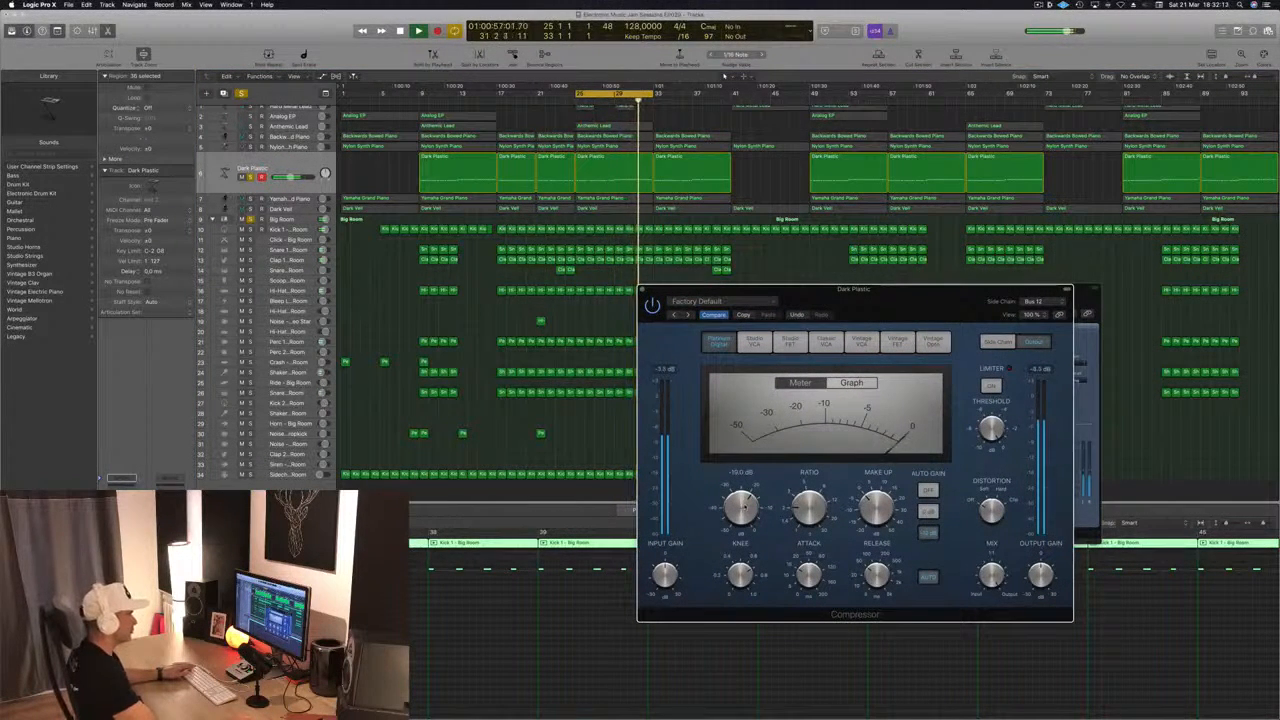
click(1033, 301)
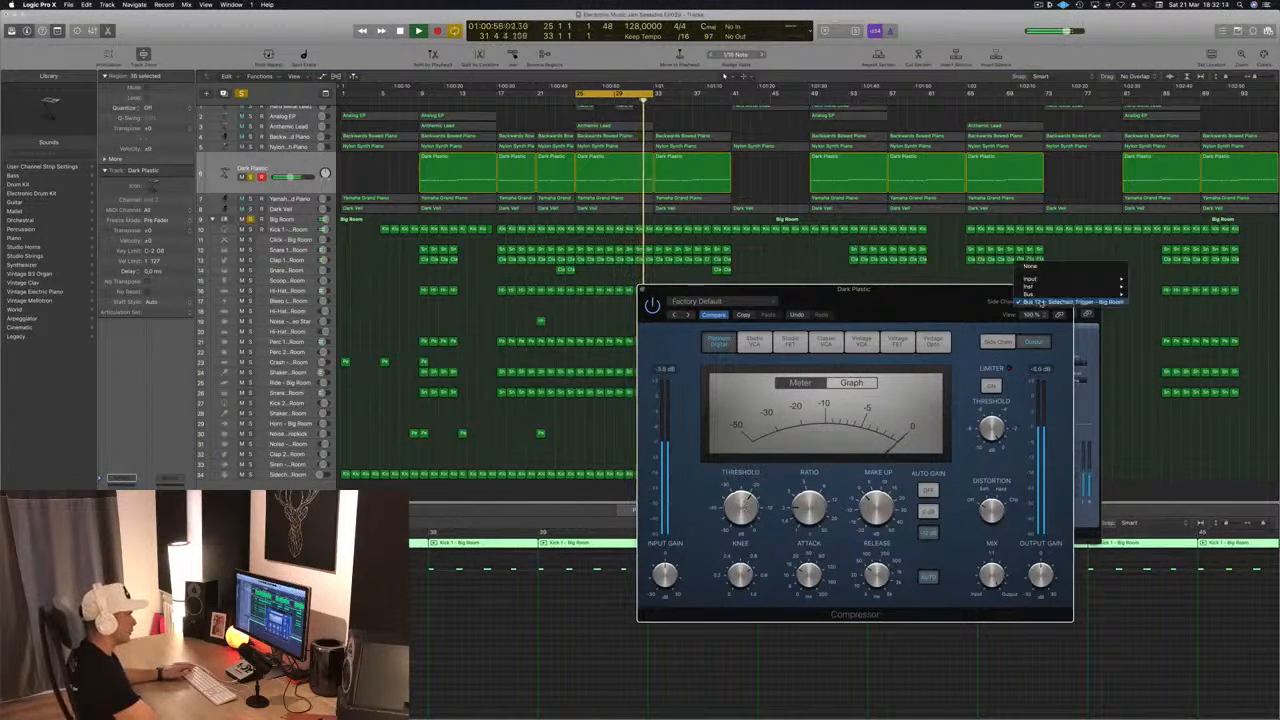
click(926, 303)
drag(926, 303, 887, 197)
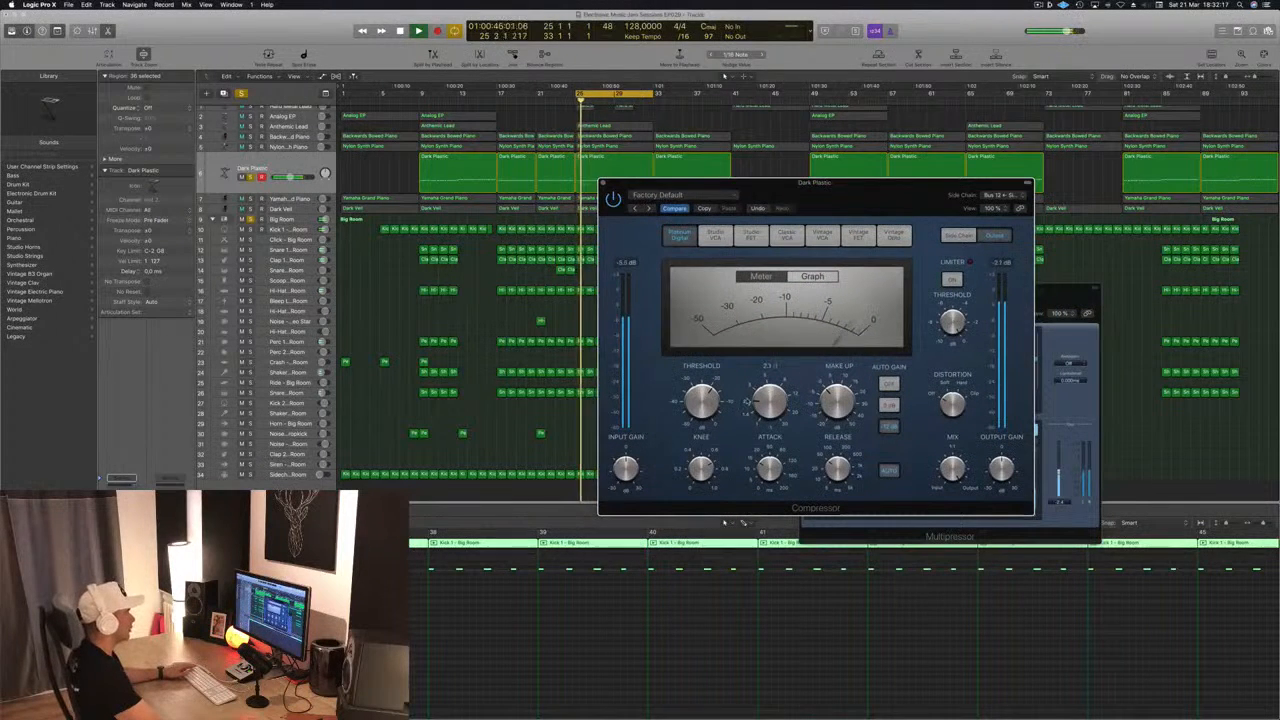
mouse_move(832, 489)
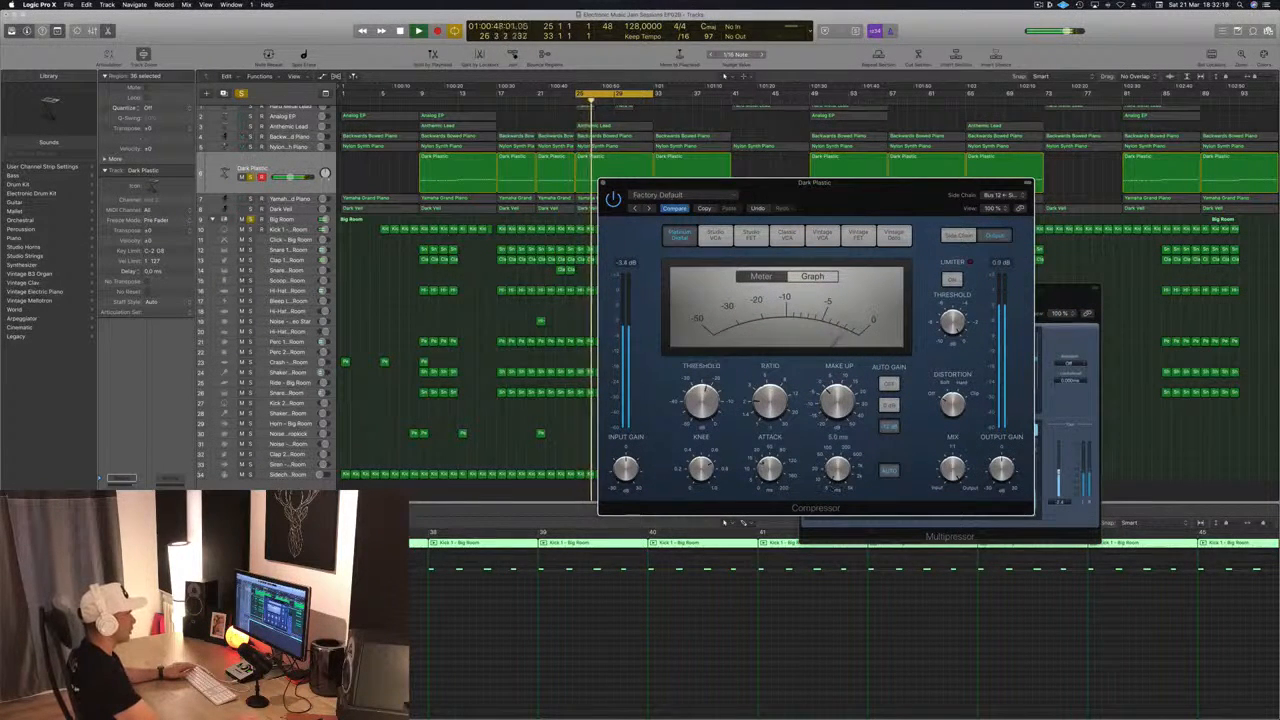
drag(845, 197, 779, 227)
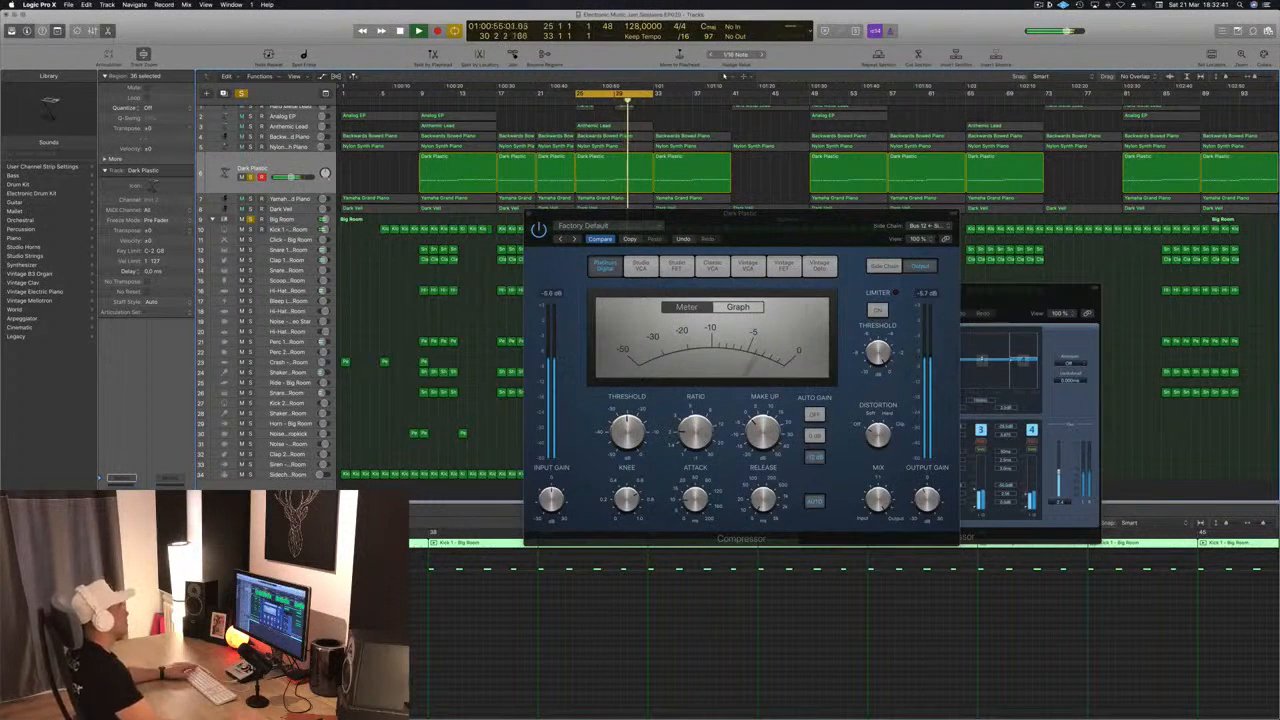
click(527, 215)
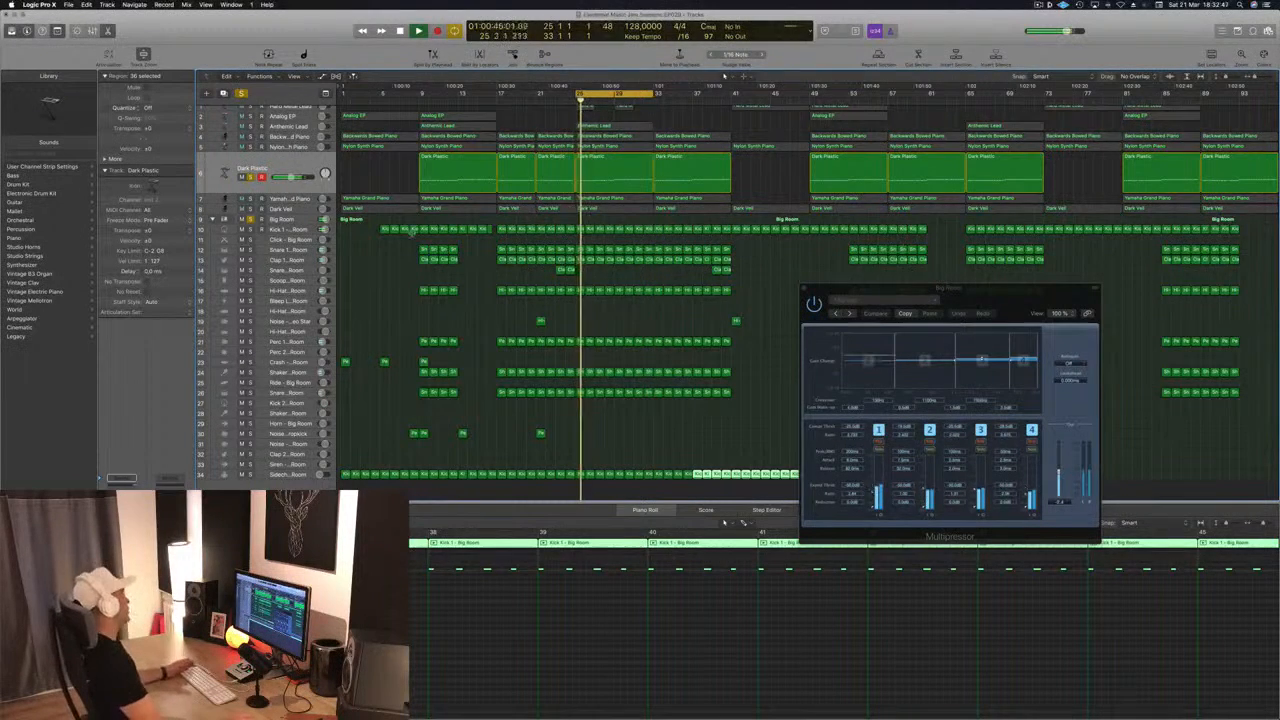
- Solo the Yamaha Grand Piano track alongside Dark Plastic and the Big Room drums
scroll(359, 151, up, 2)
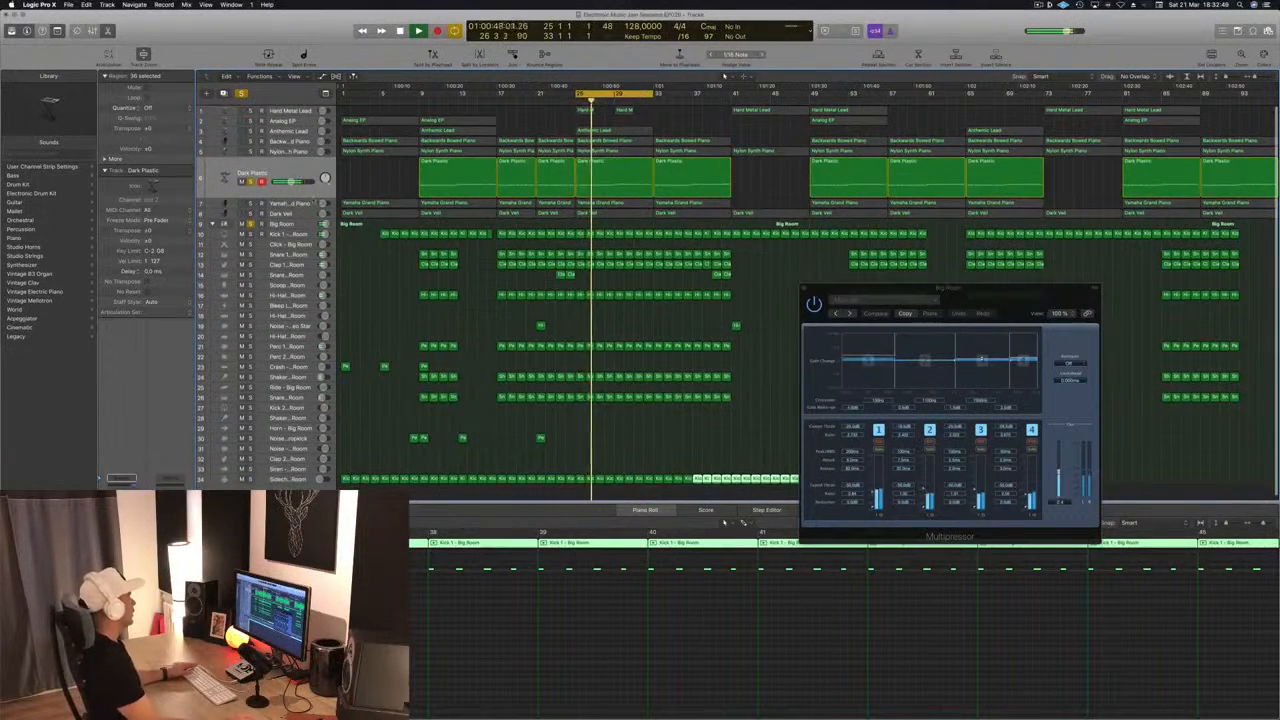
click(305, 203)
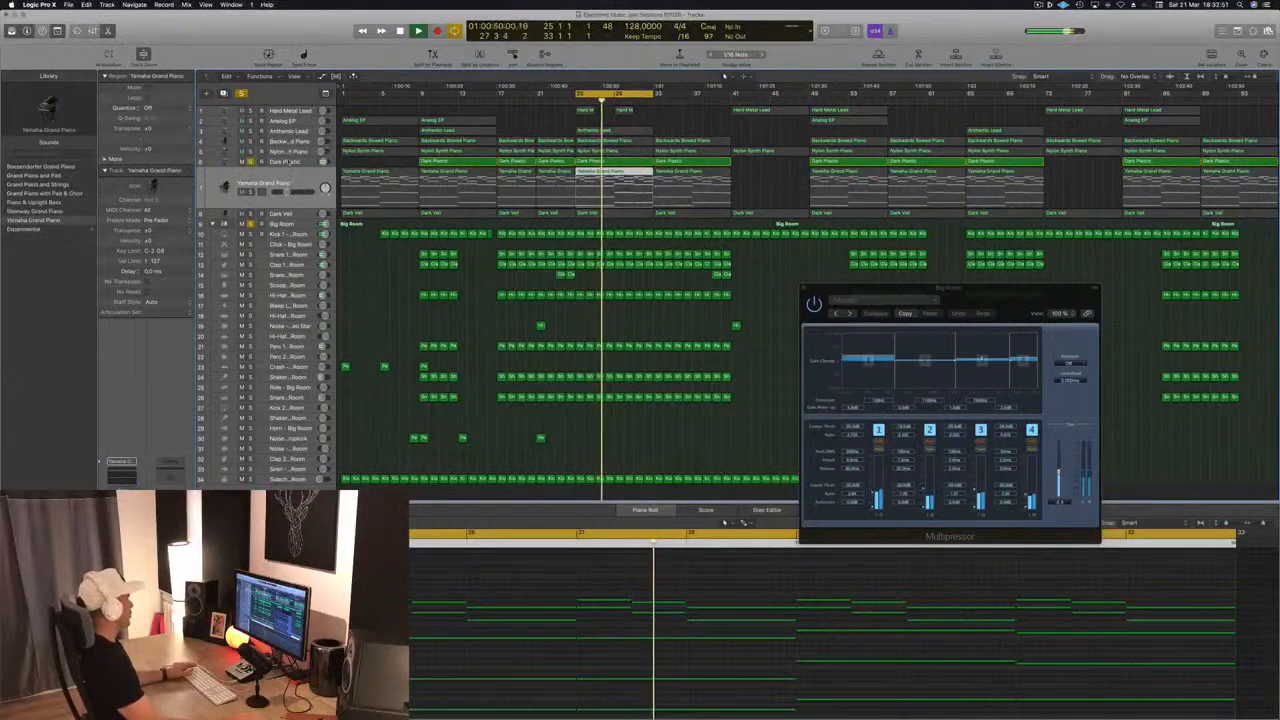
key(s)
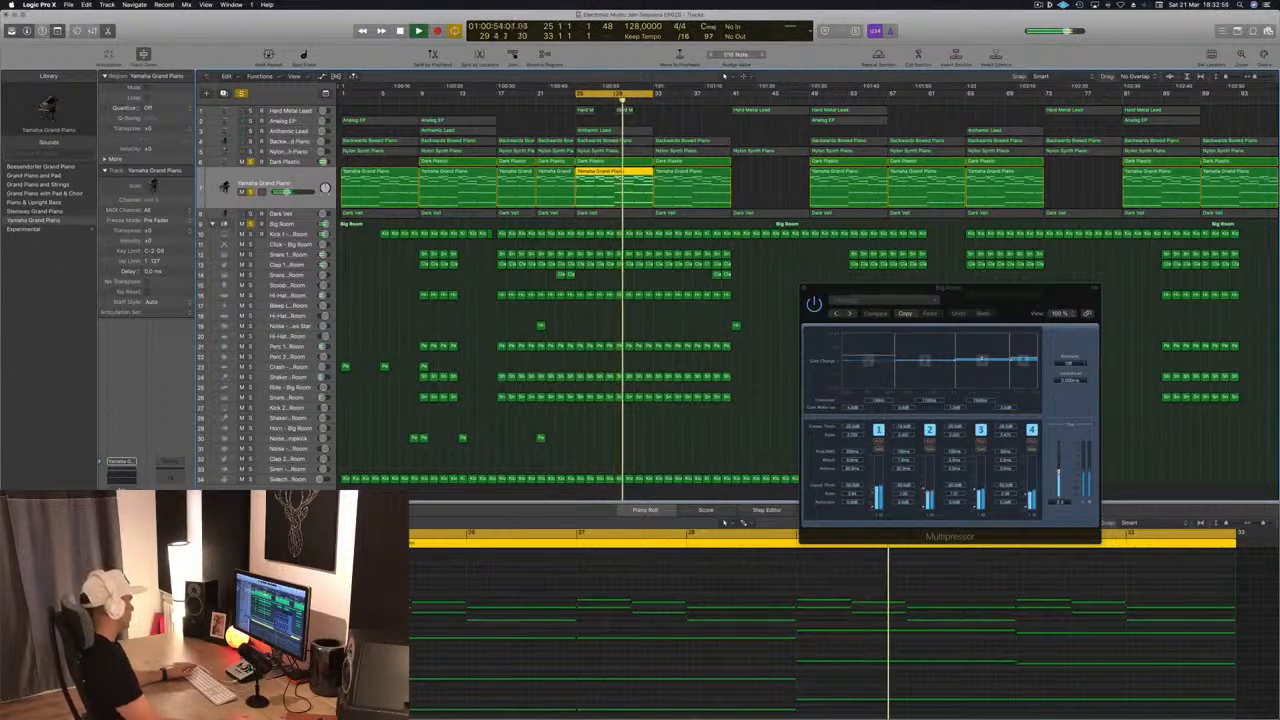
key(Return)
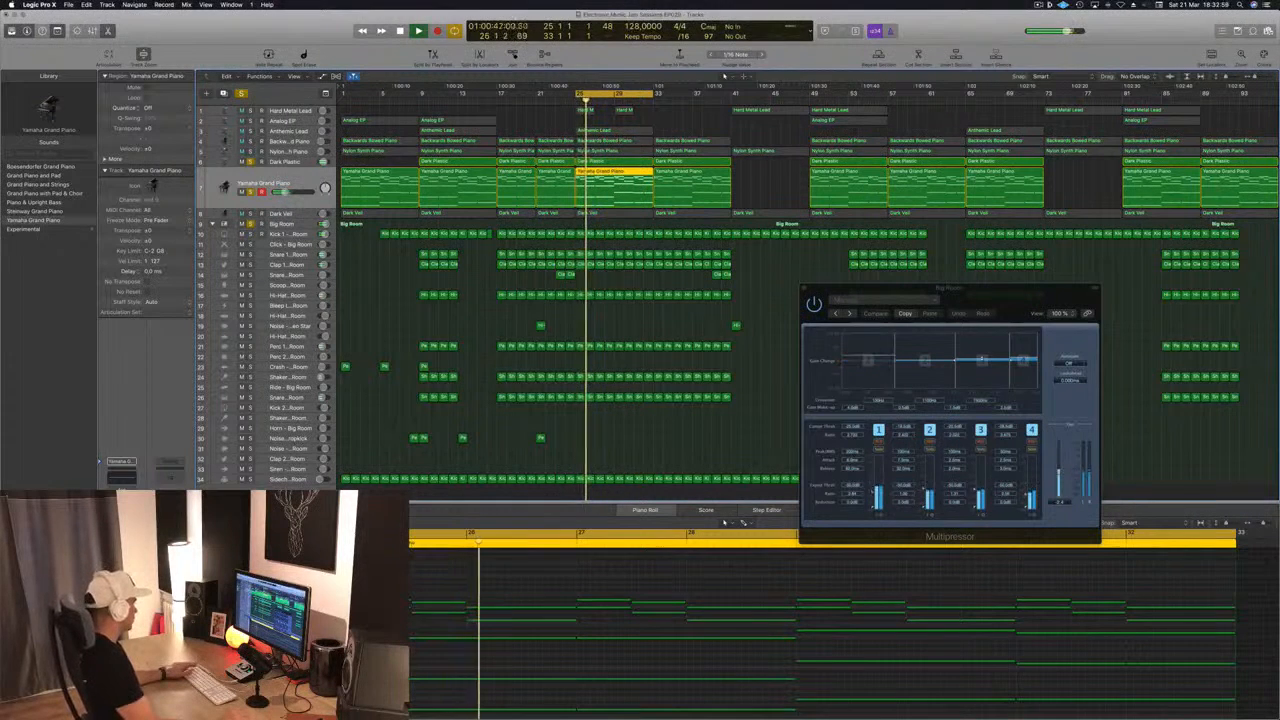
- Enable the low cut in the Yamaha Grand Piano's Channel EQ at about 100 Hz, then close the EQ
click(121, 477)
drag(168, 34, 378, 45)
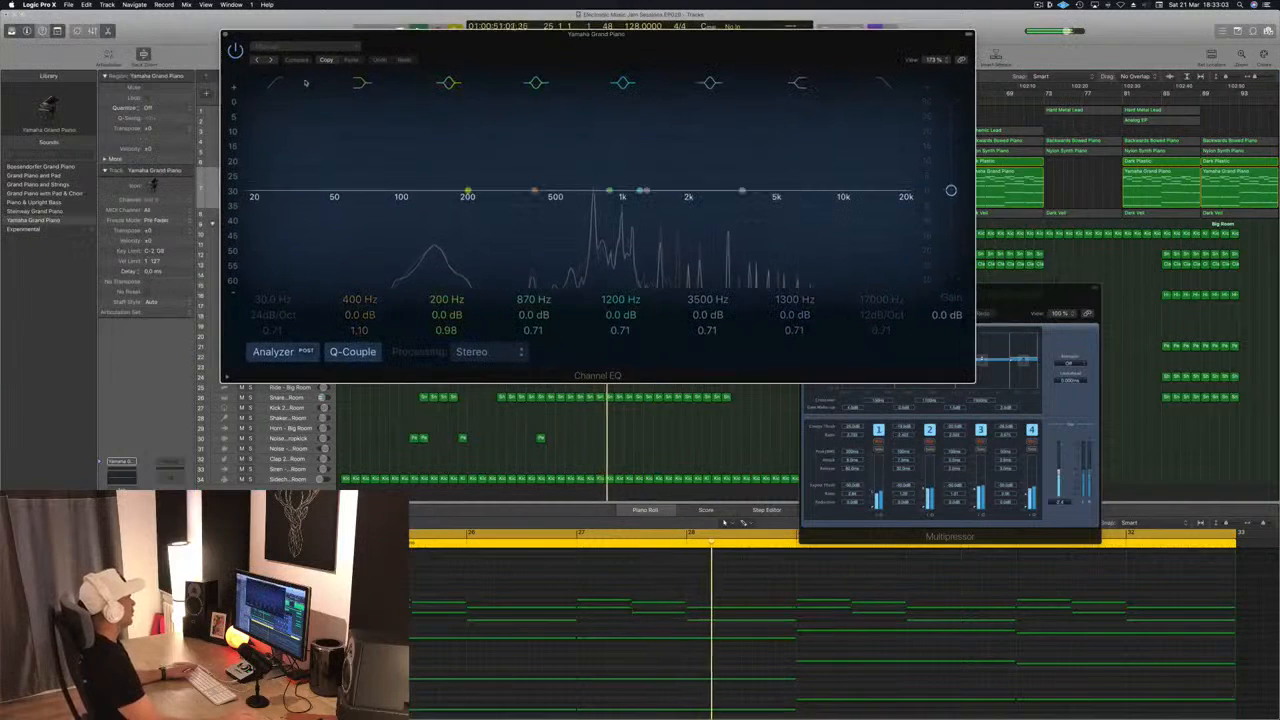
click(275, 83)
drag(285, 199, 405, 197)
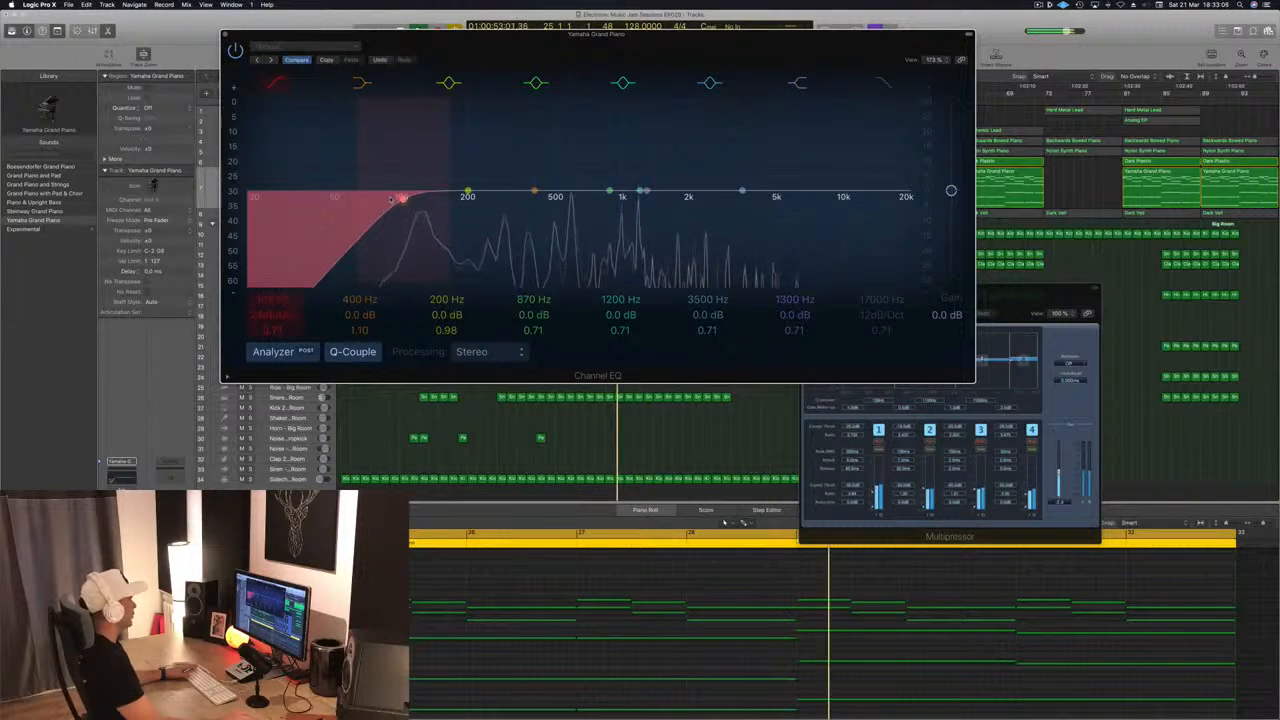
click(228, 37)
- Unsolo the Yamaha Grand Piano and solo the Nylon Synth Piano track instead
click(251, 192)
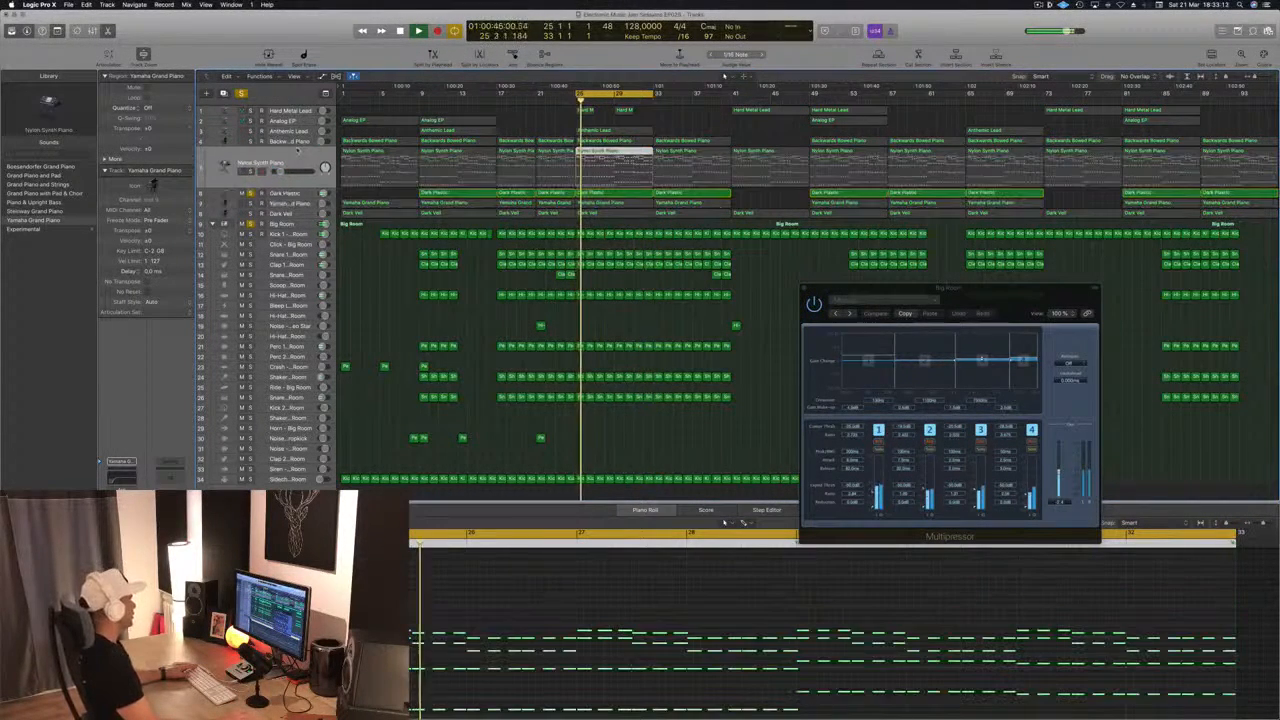
key(Up)
key(Up)
key(s)
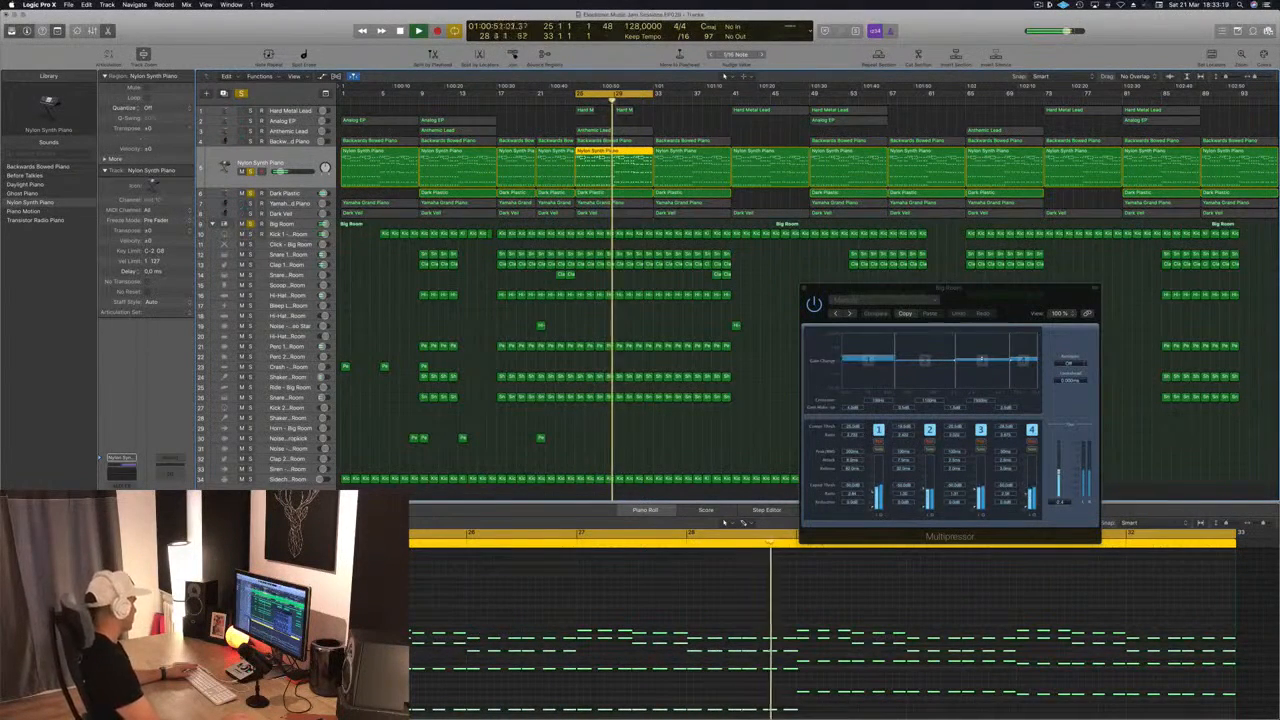
- Set the side chain of the Nylon Synth Piano's Compressor to Bus 12, Sidechain Trigger - Big Room, and close the plug-in
click(122, 508)
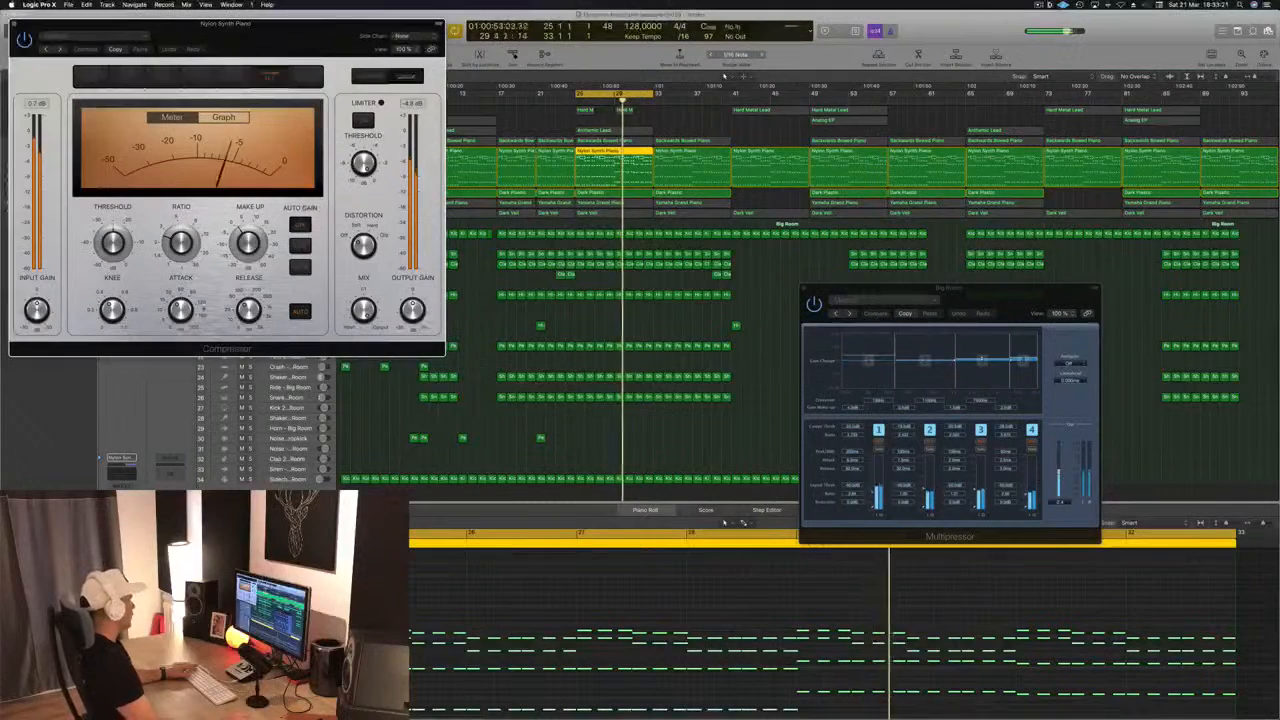
drag(270, 24, 418, 70)
click(557, 82)
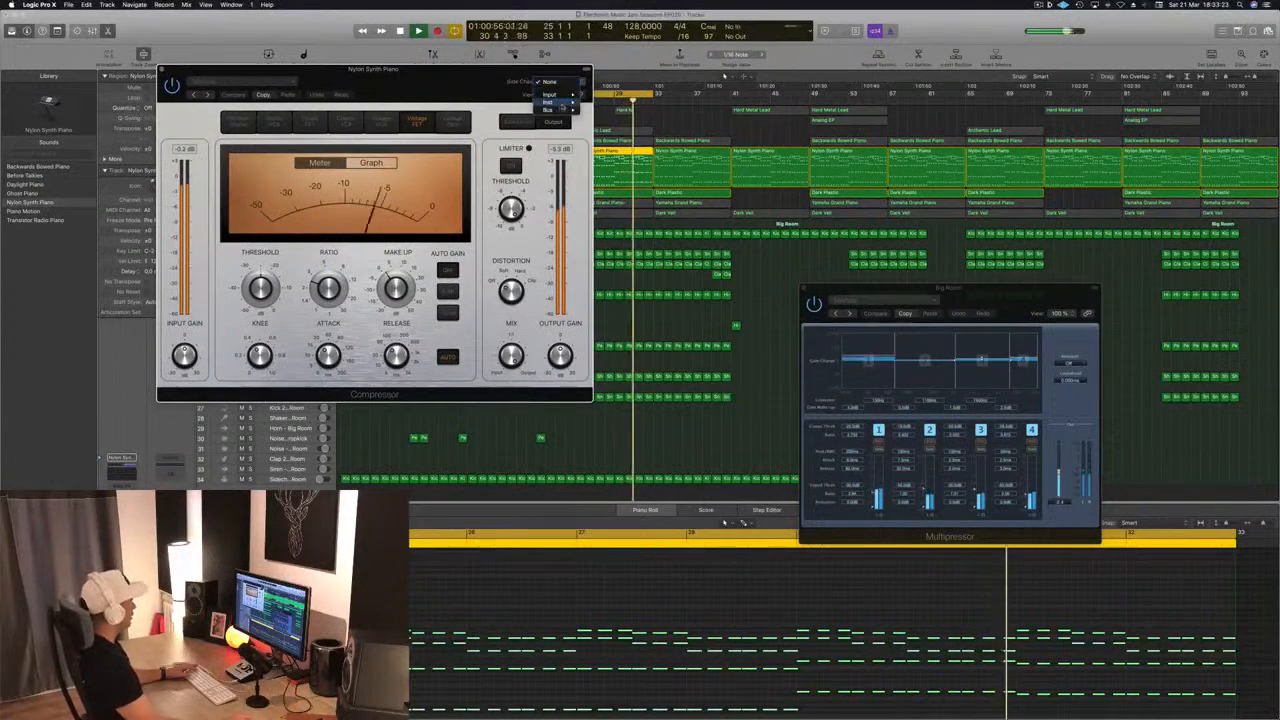
mouse_move(556, 109)
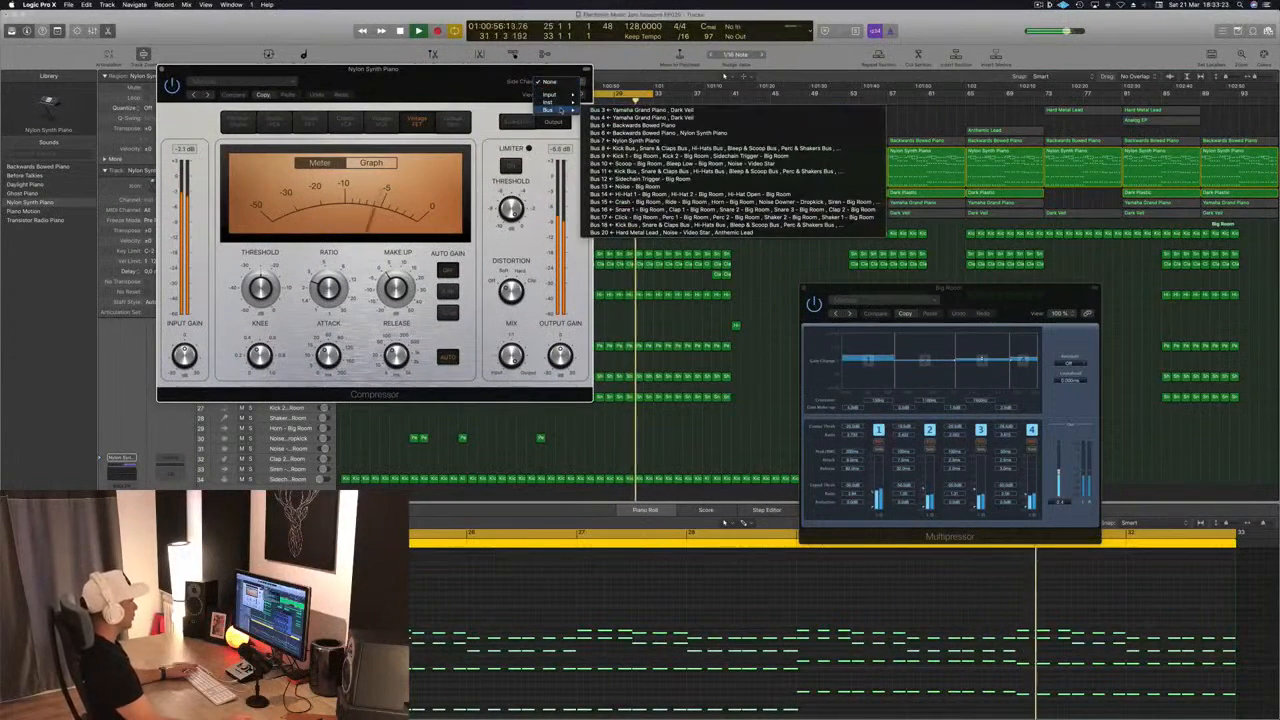
click(660, 187)
drag(430, 98, 505, 109)
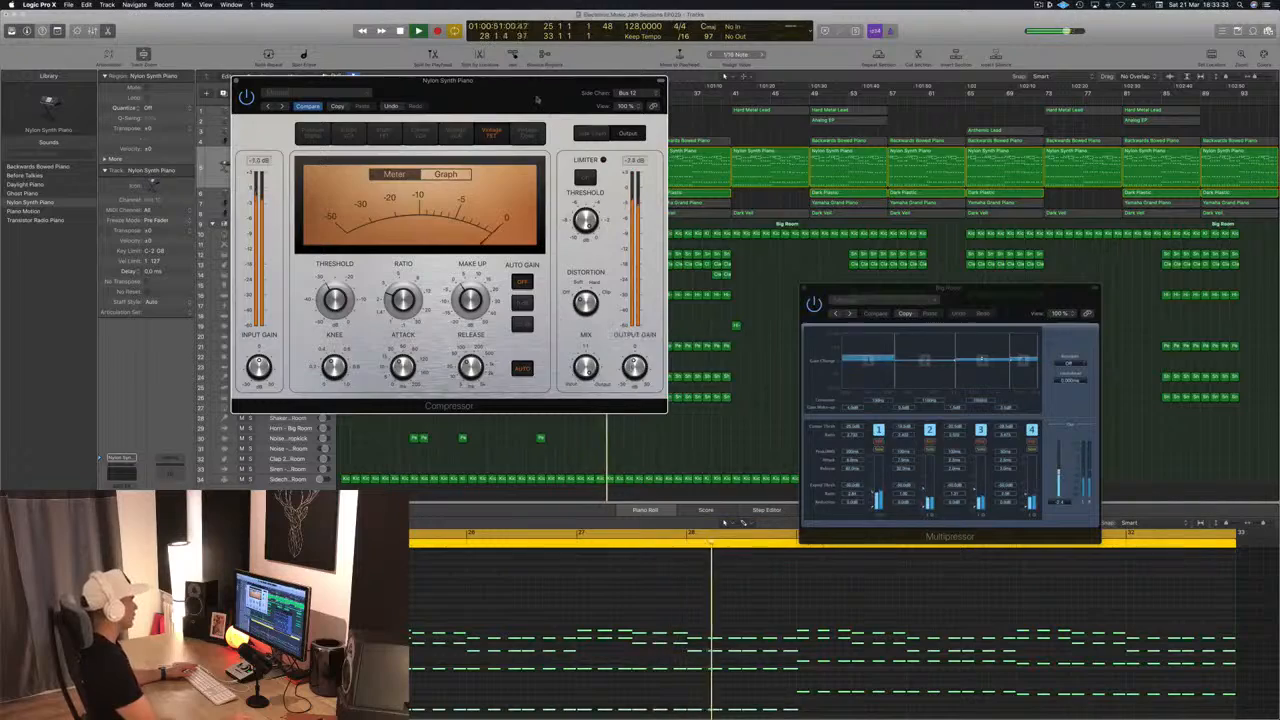
drag(538, 97, 1022, 141)
click(285, 163)
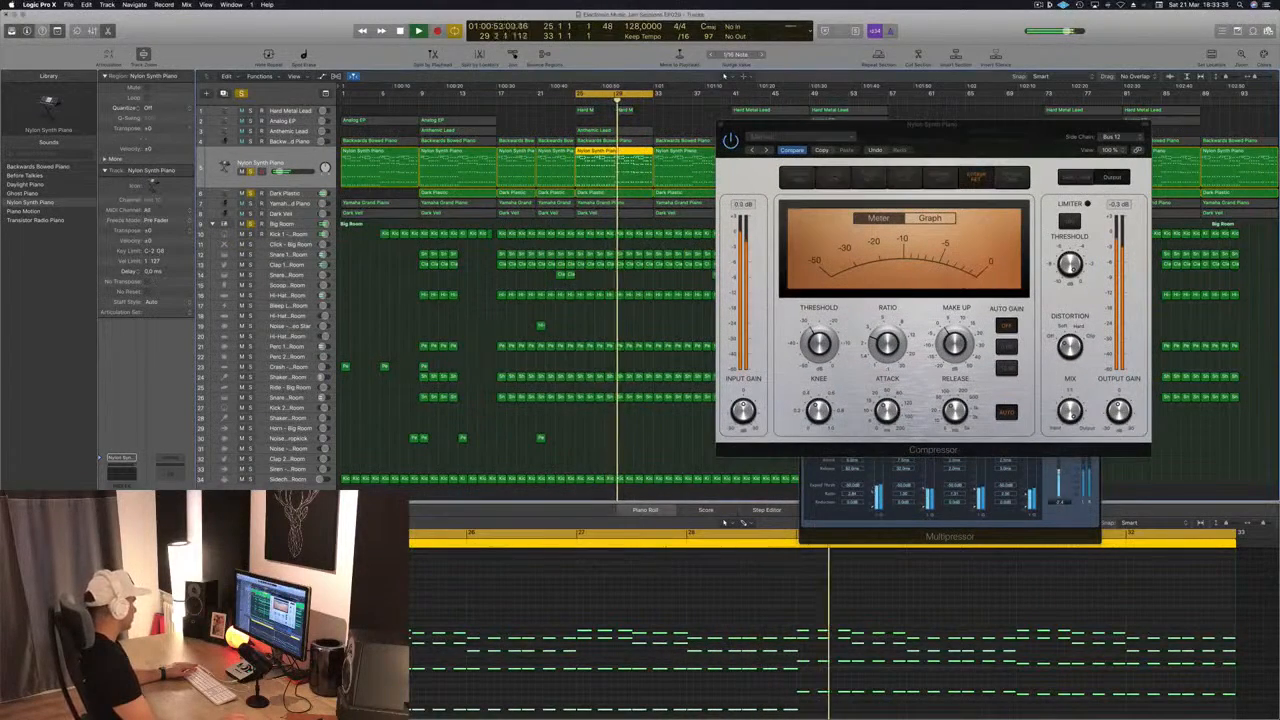
drag(909, 151, 924, 156)
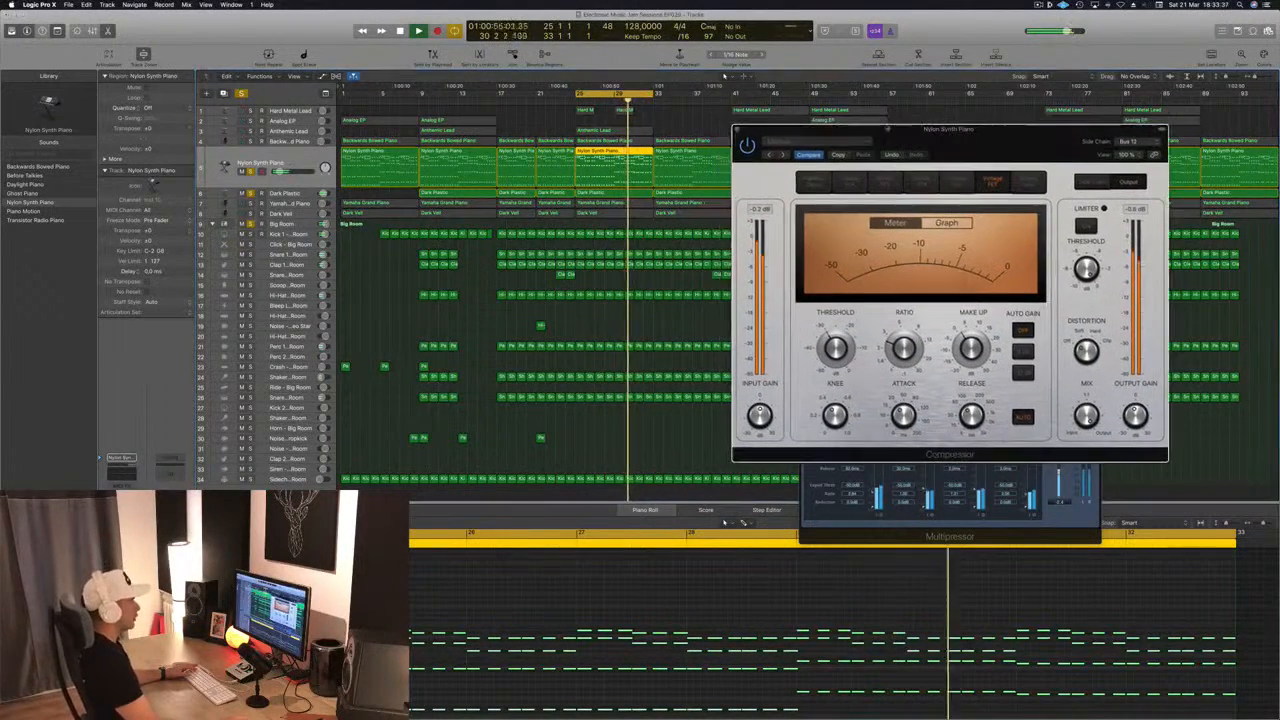
click(735, 130)
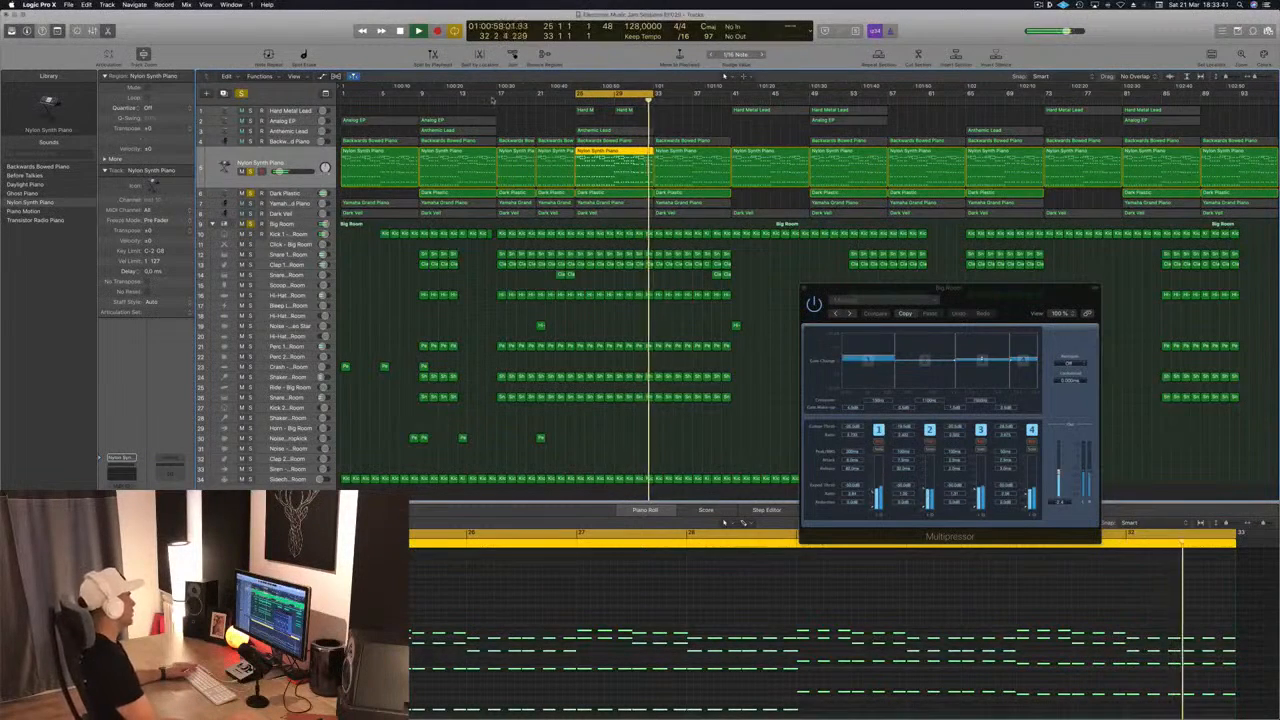
- Set the side chain of the Backwards Bowed Piano's Compressor to Bus 12, Sidechain Trigger - Big Room
click(301, 141)
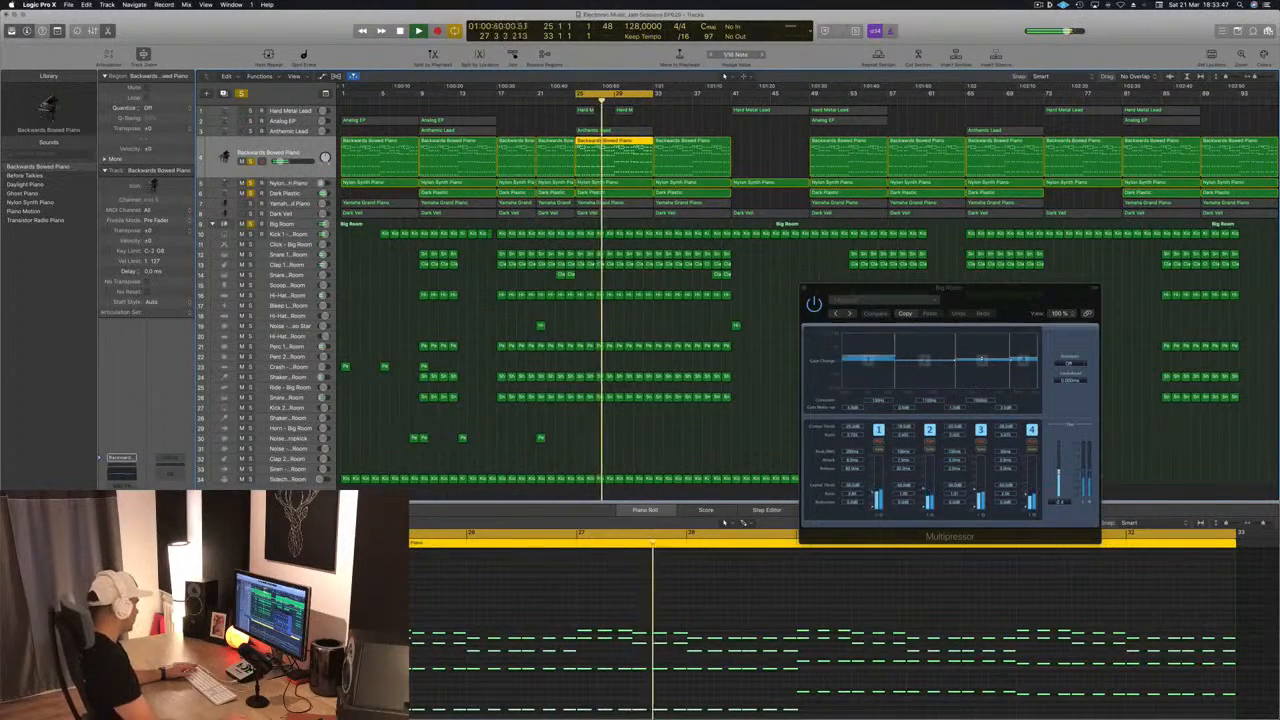
click(121, 517)
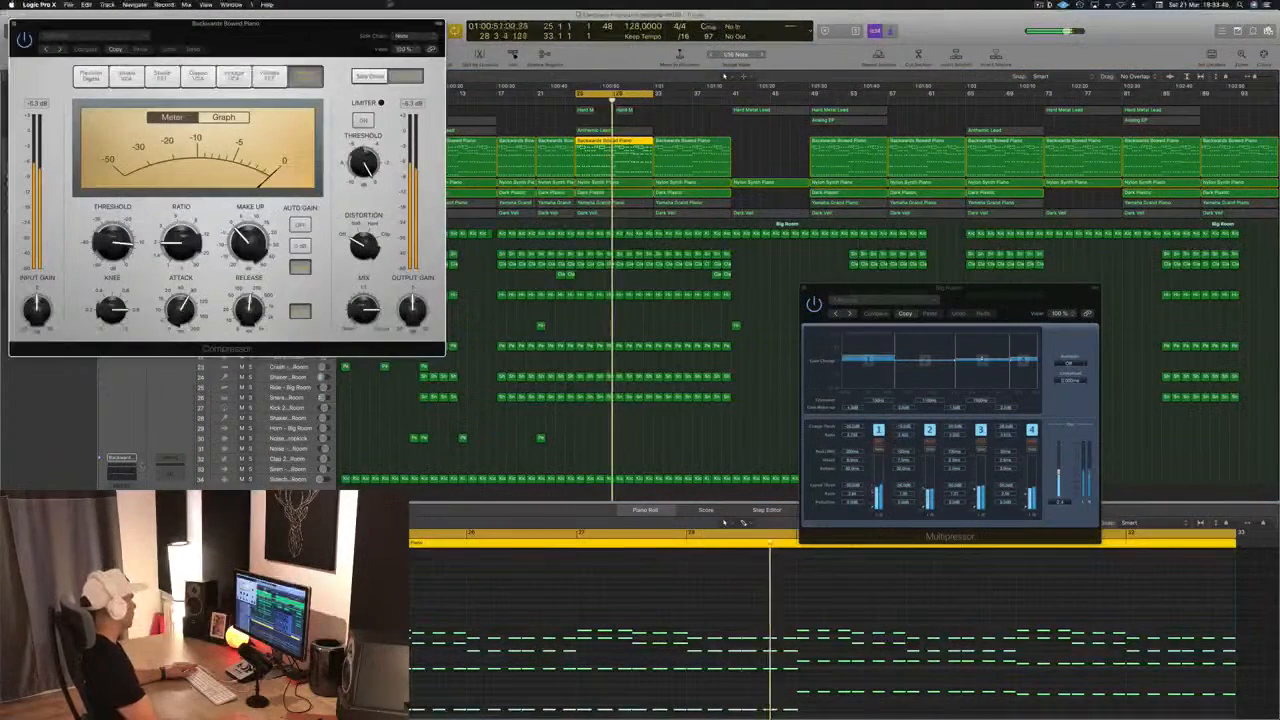
drag(280, 23, 484, 47)
click(610, 61)
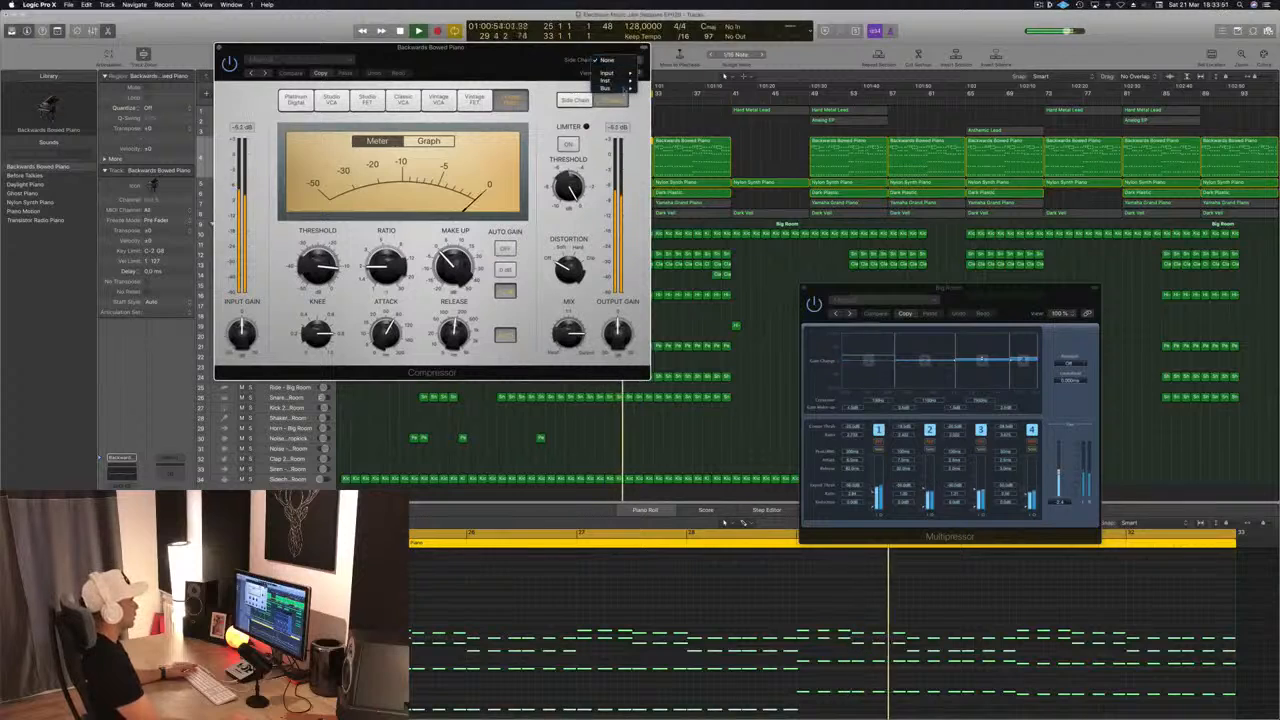
mouse_move(606, 88)
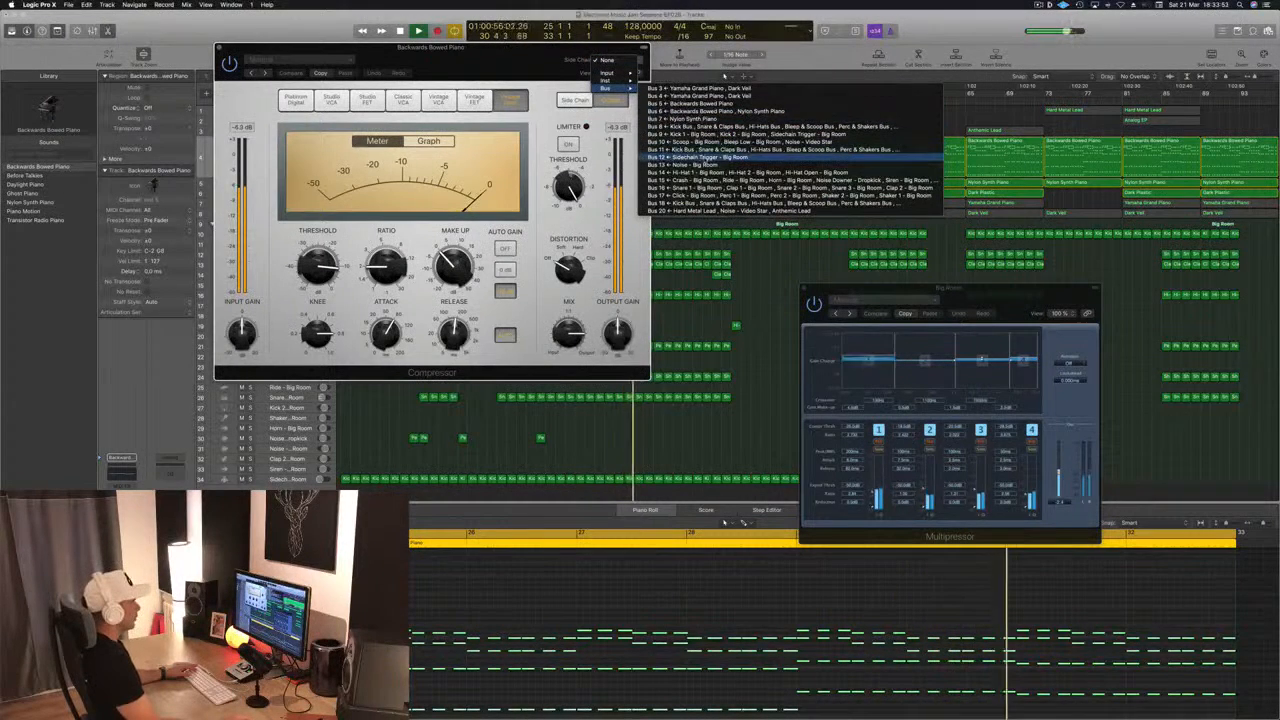
click(706, 160)
- Adjust the threshold of the Backwards Bowed Piano's Compressor and check its selected side chain source
drag(450, 47, 669, 37)
mouse_move(540, 258)
mouse_down()
mouse_move(540, 281)
mouse_move(545, 236)
mouse_up()
click(844, 50)
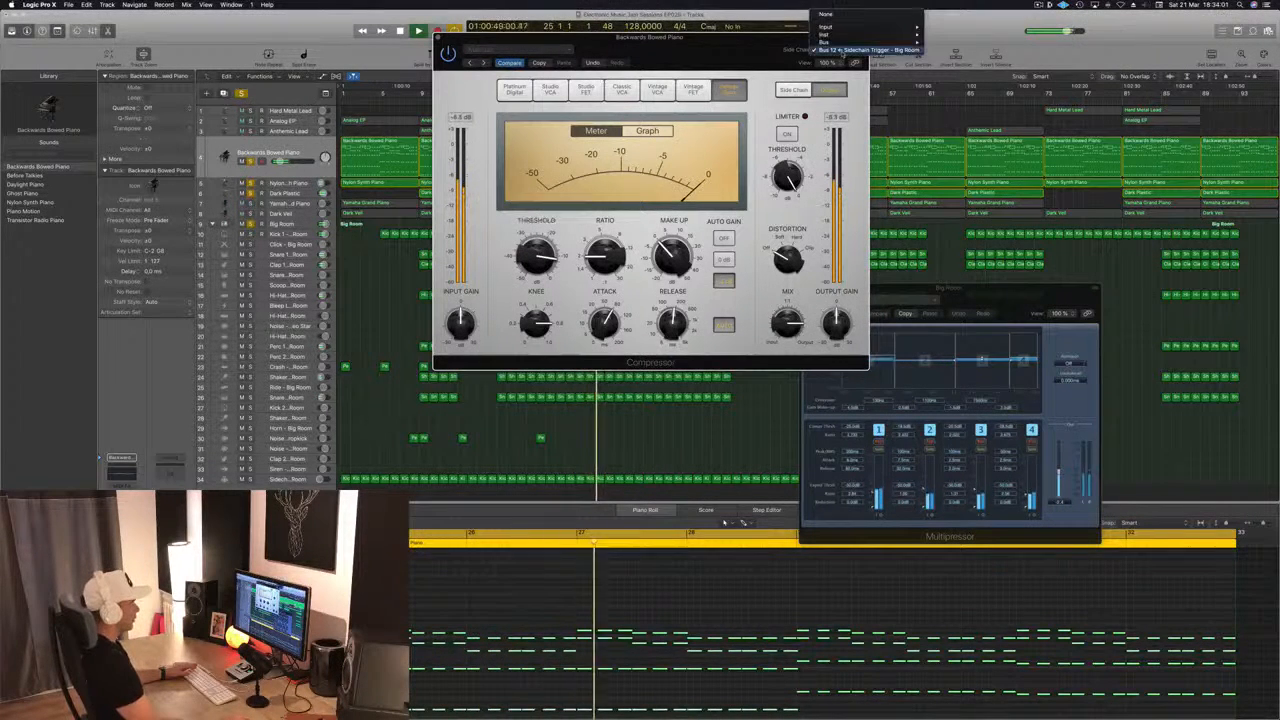
click(757, 46)
drag(757, 46, 812, 34)
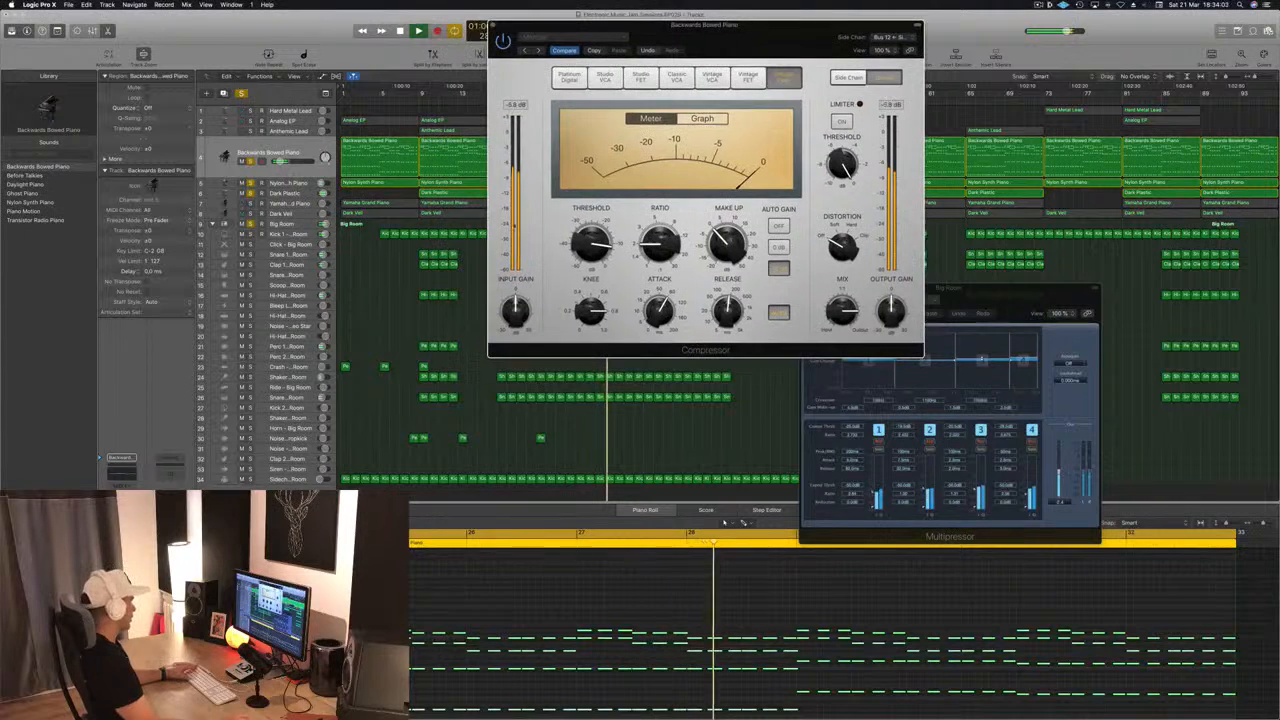
- Raise the volume of the Sidechain Trigger - Big Room track, then mute that track
click(297, 480)
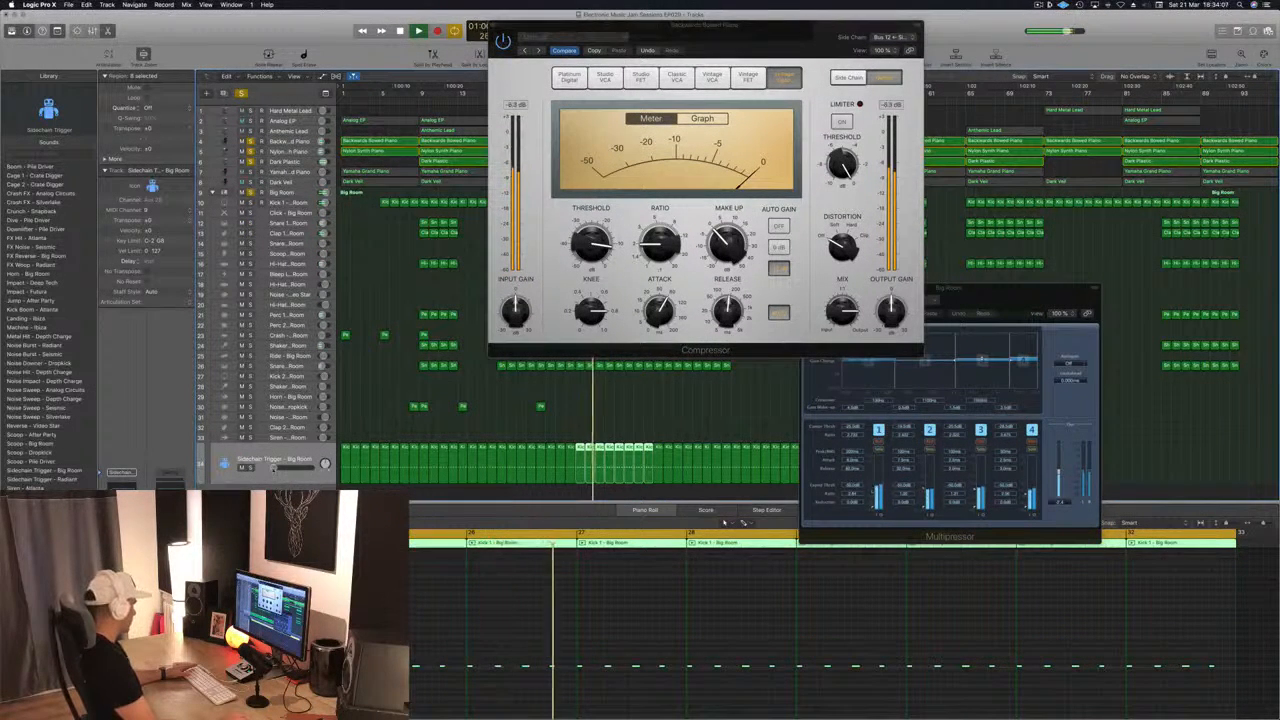
drag(274, 468, 294, 469)
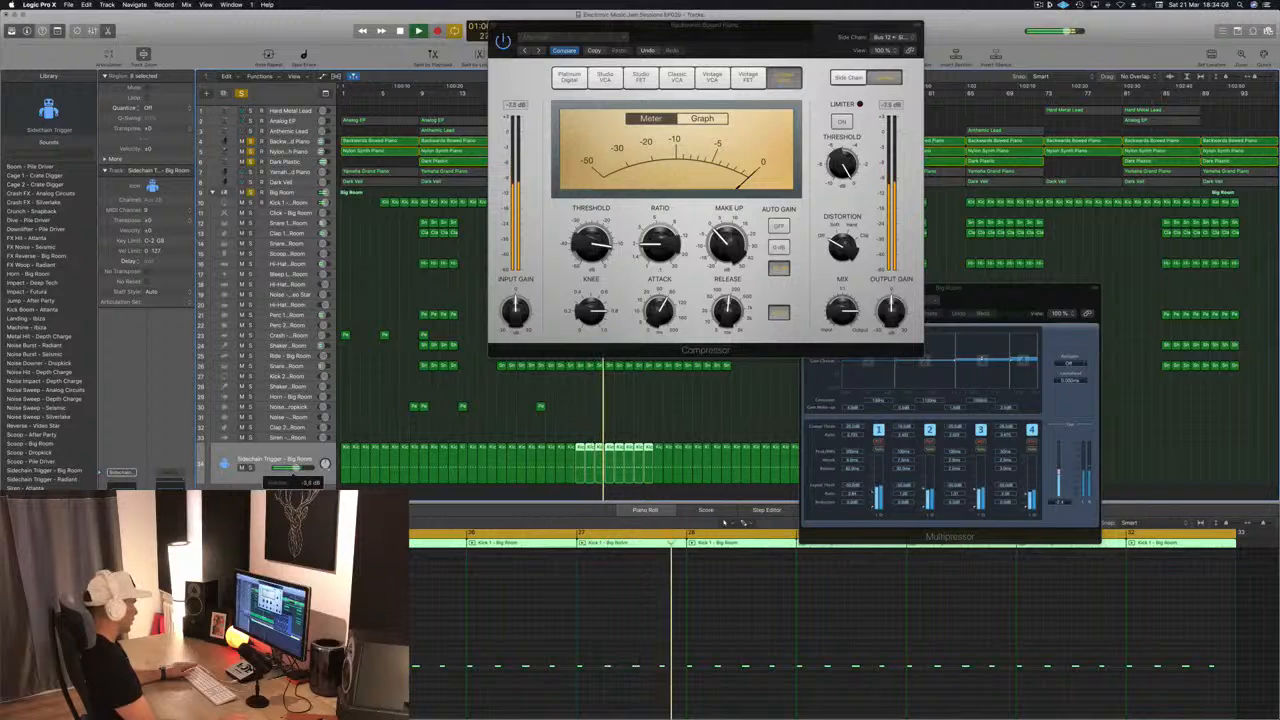
drag(299, 468, 295, 468)
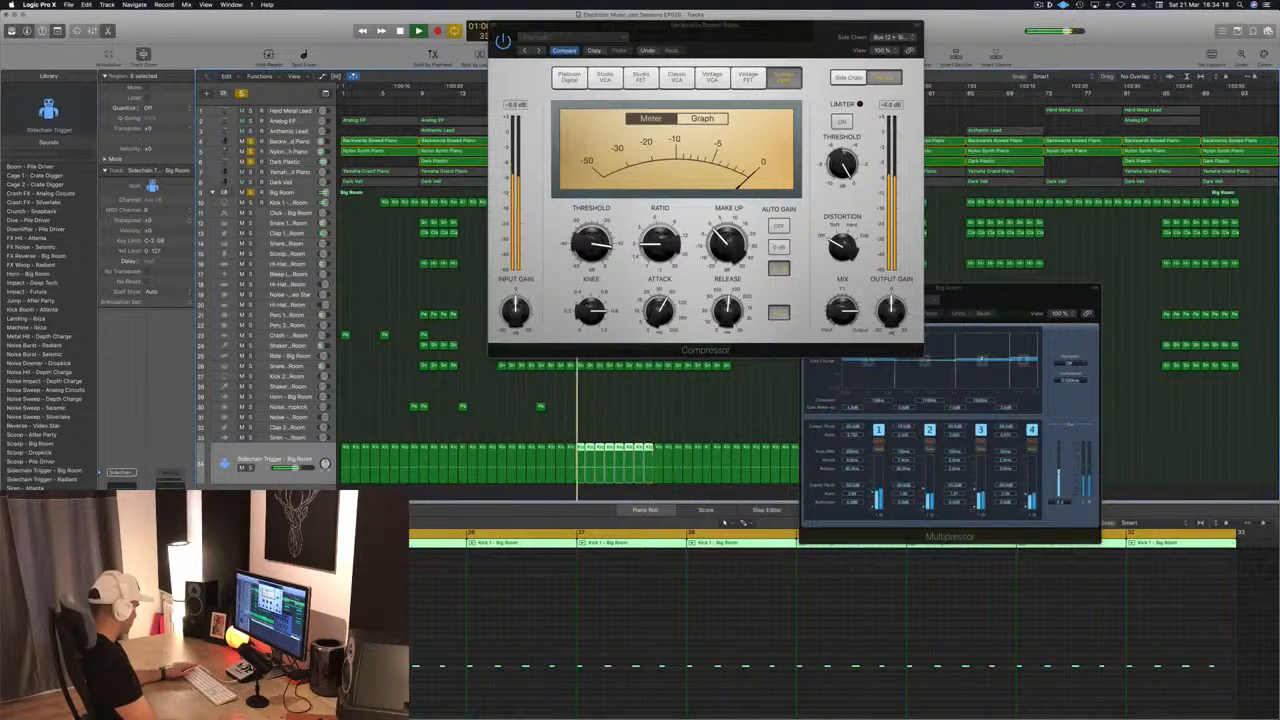
key(m)
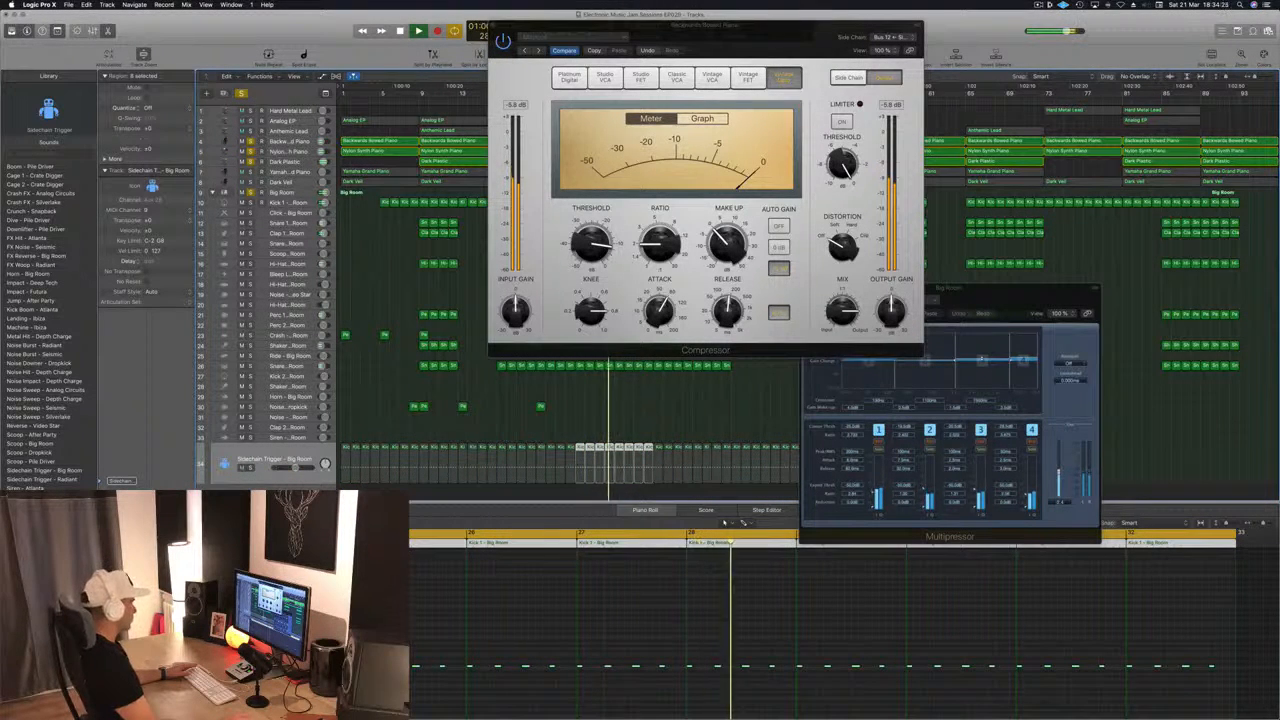
- Reselect Bus 12, Sidechain Trigger - Big Room, as the side chain of the Backwards Bowed Piano's Compressor
drag(770, 31, 994, 124)
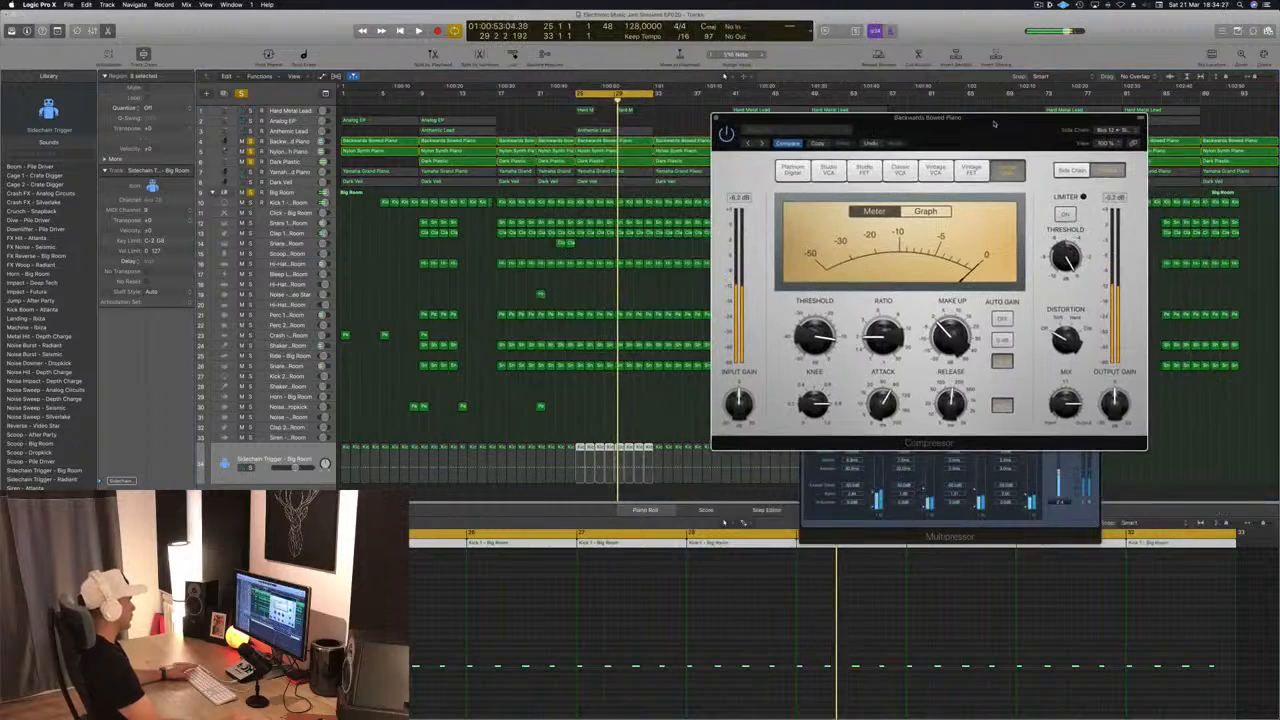
drag(907, 144, 821, 168)
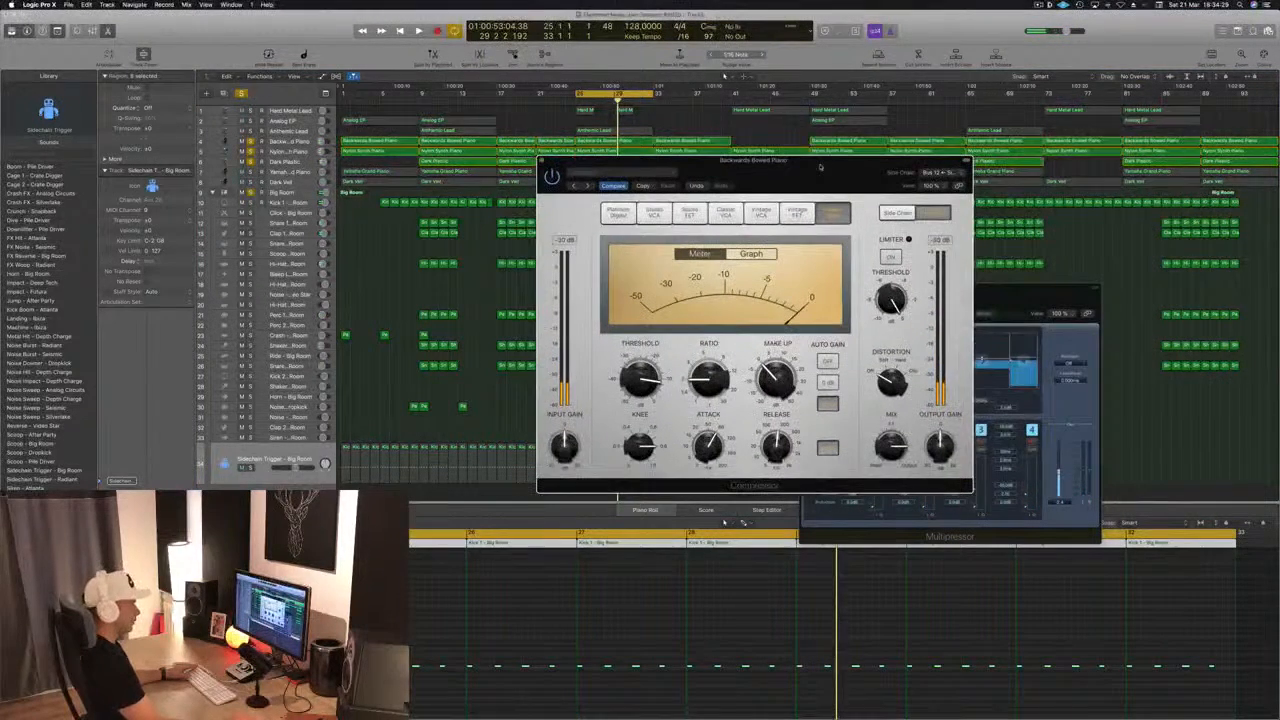
click(935, 172)
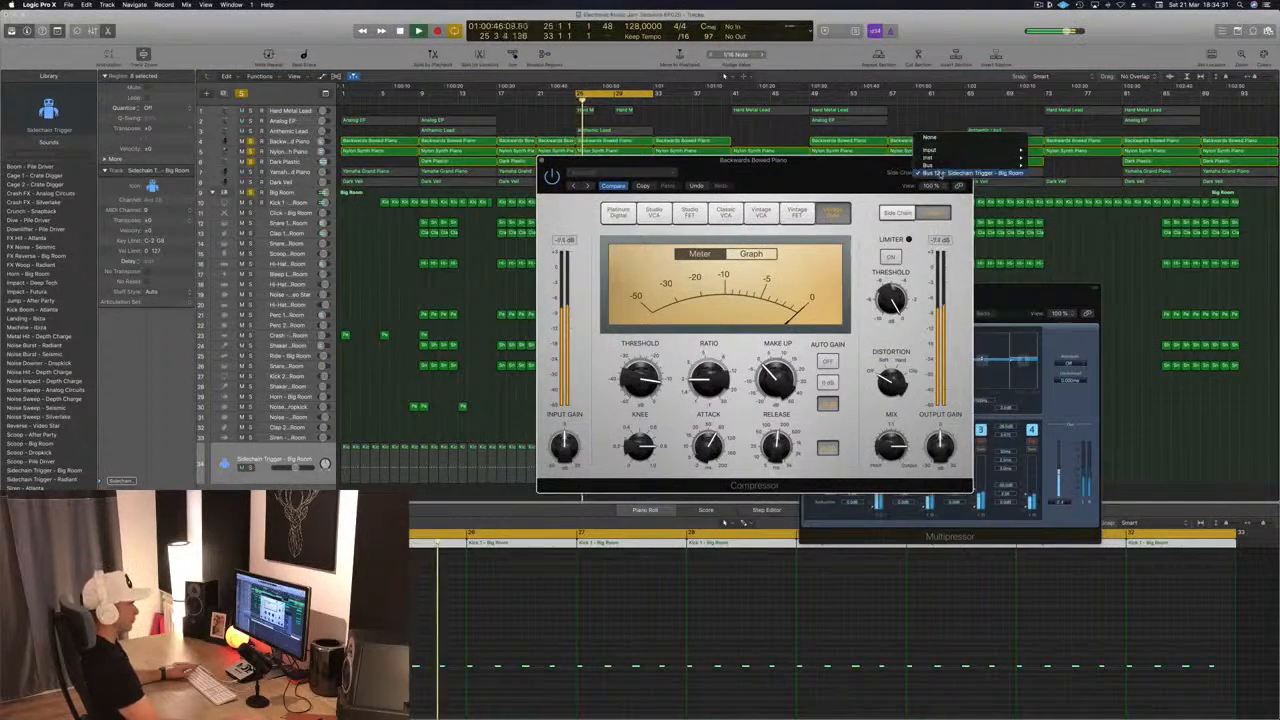
mouse_move(943, 165)
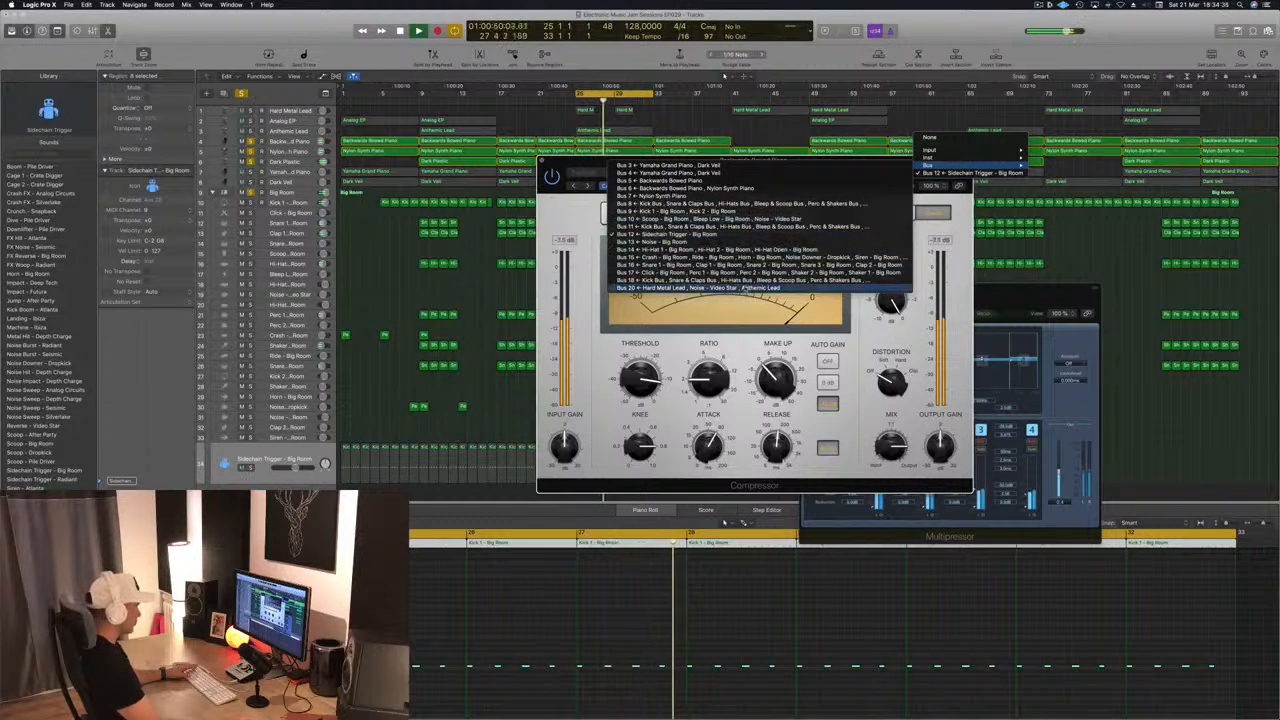
click(747, 234)
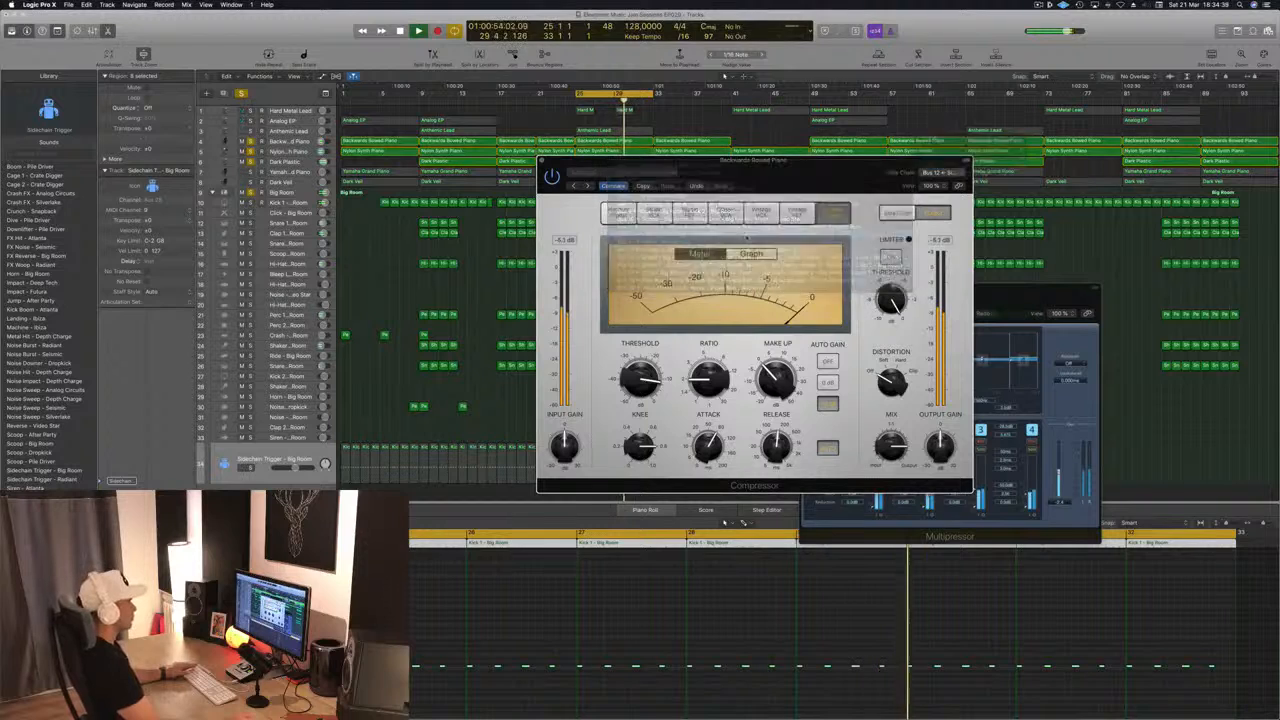
- Show the Compressor's side chain detection settings, lower its threshold and switch its display to the gain reduction graph
drag(912, 140, 952, 97)
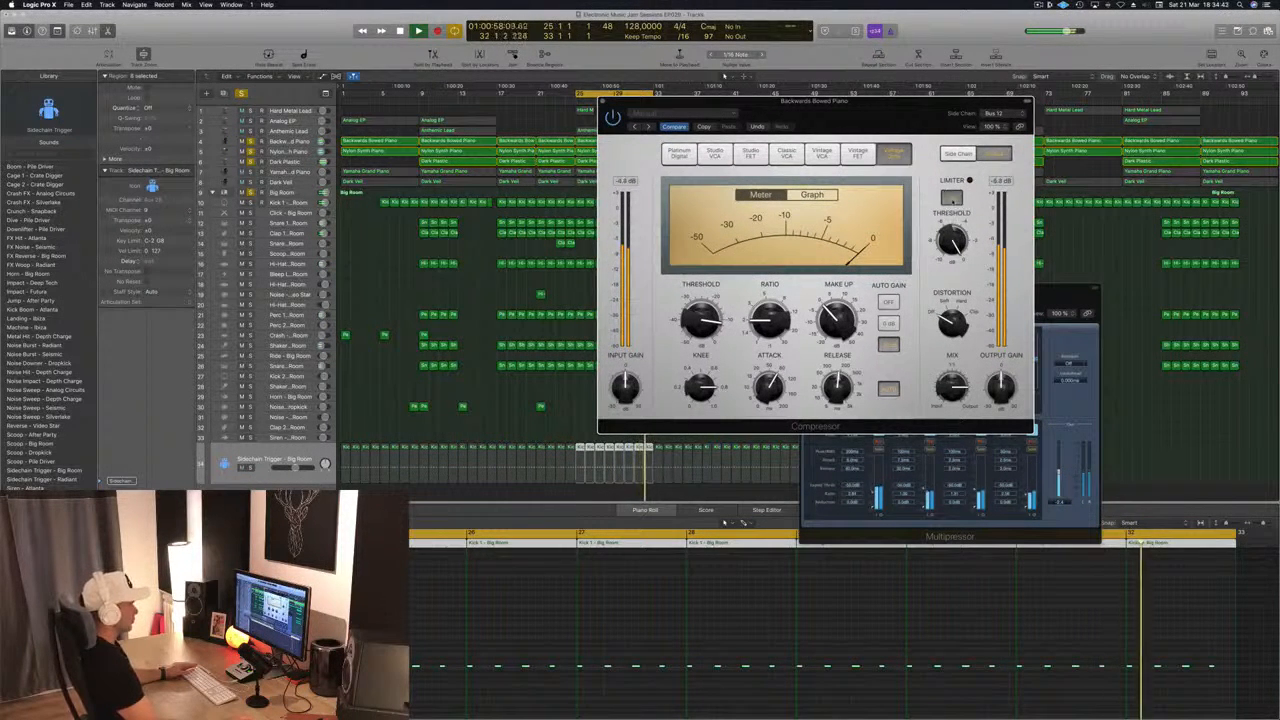
click(957, 154)
click(988, 198)
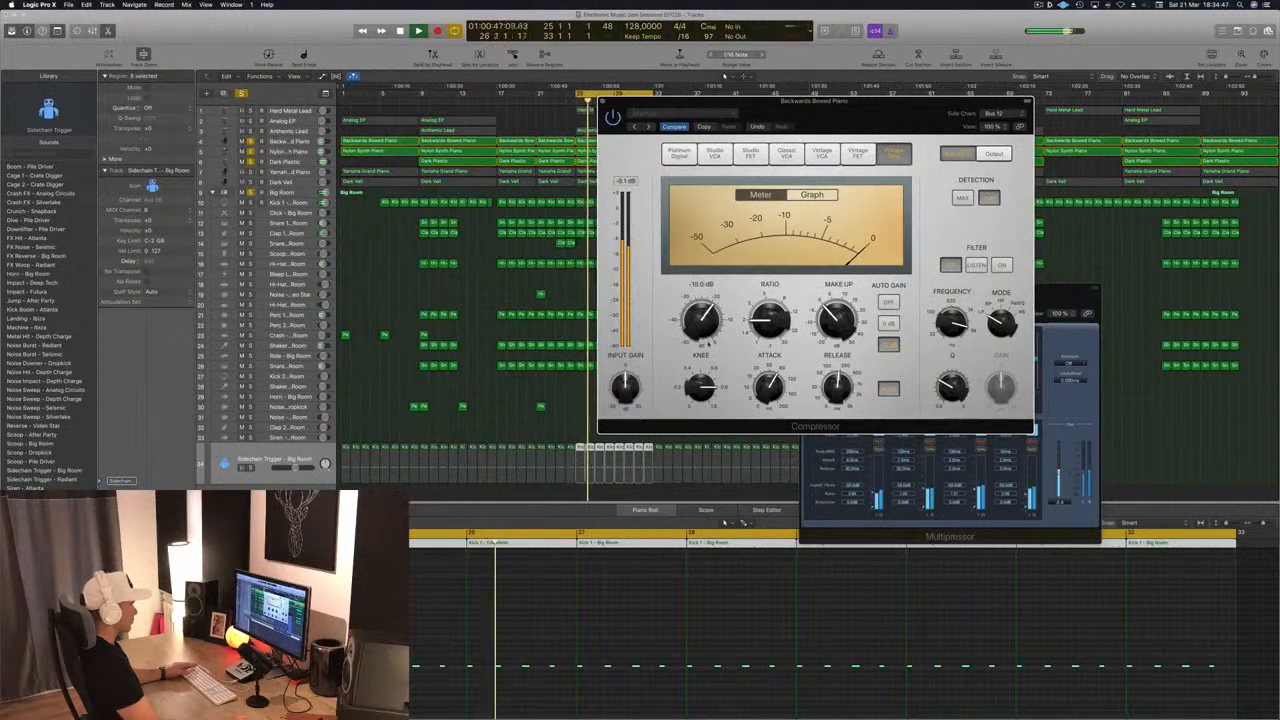
click(822, 195)
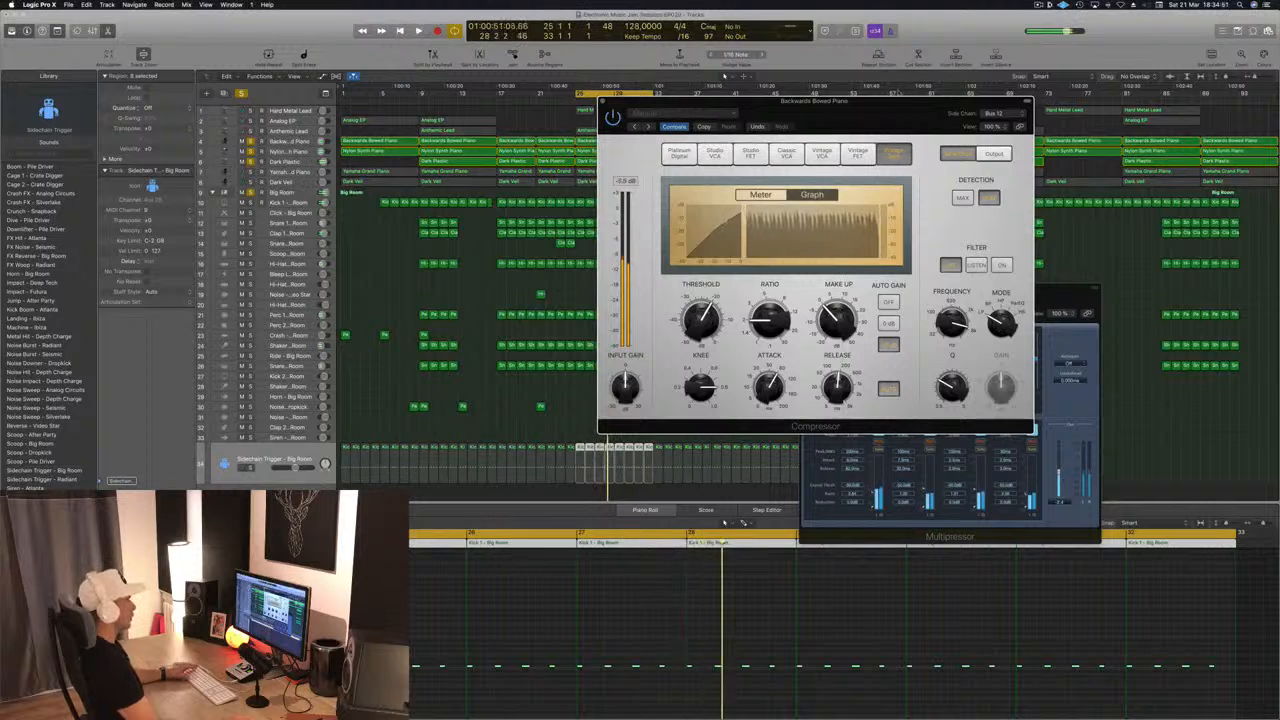
drag(885, 109, 899, 105)
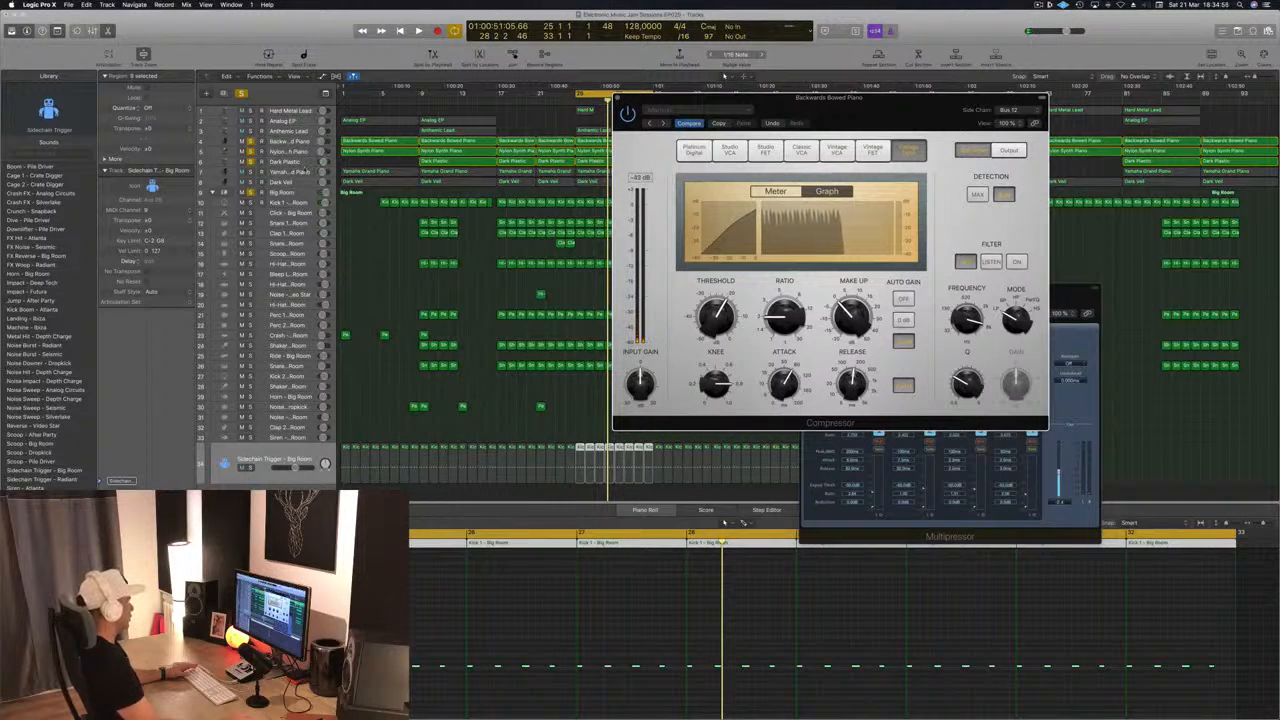
- Mute and unmute the Dark Plastic track to compare the loop with and without it
click(300, 172)
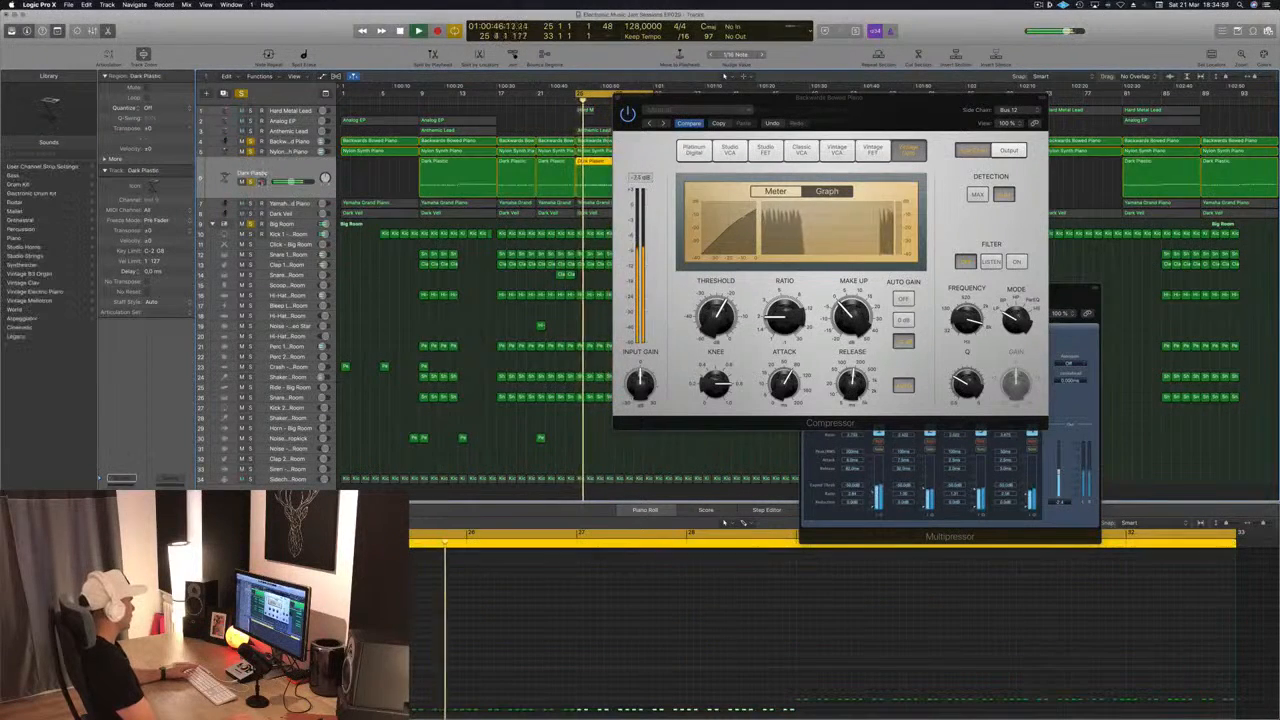
key(m)
key(m)
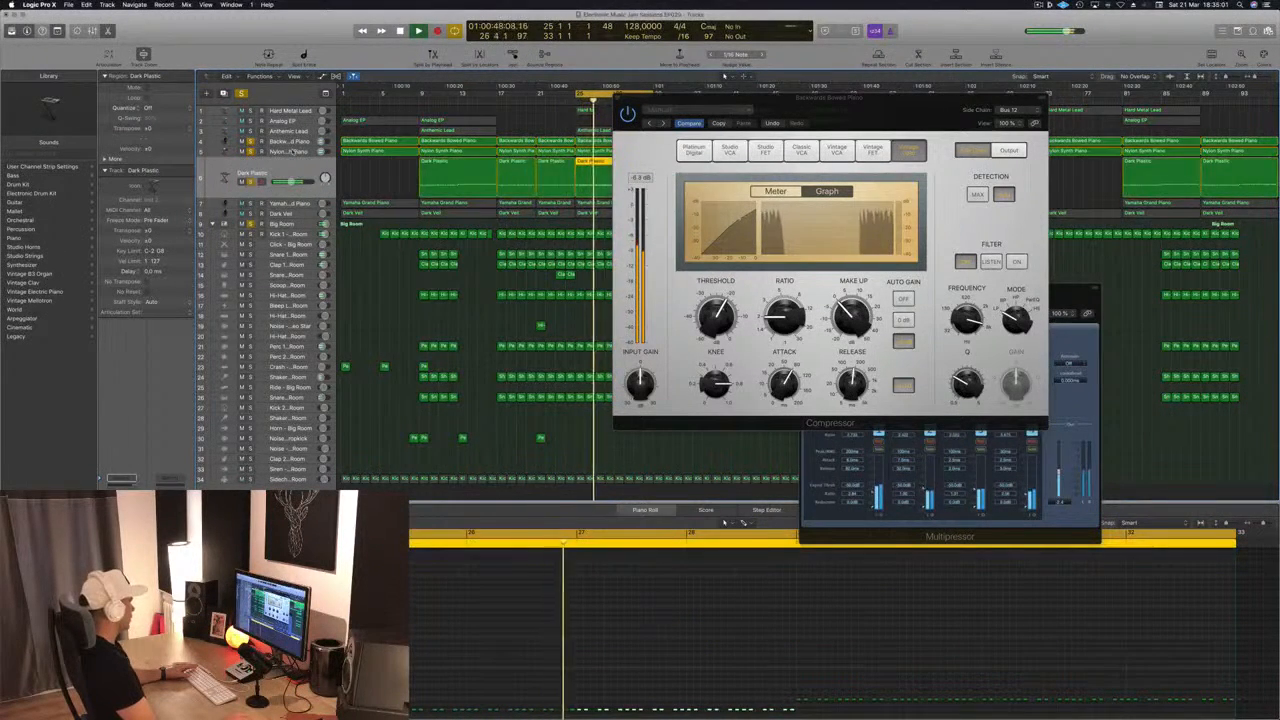
- Return to the Backwards Bowed Piano track, recheck its Compressor's gain reduction graph during playback, and close the plug-in
key(Up)
key(Up)
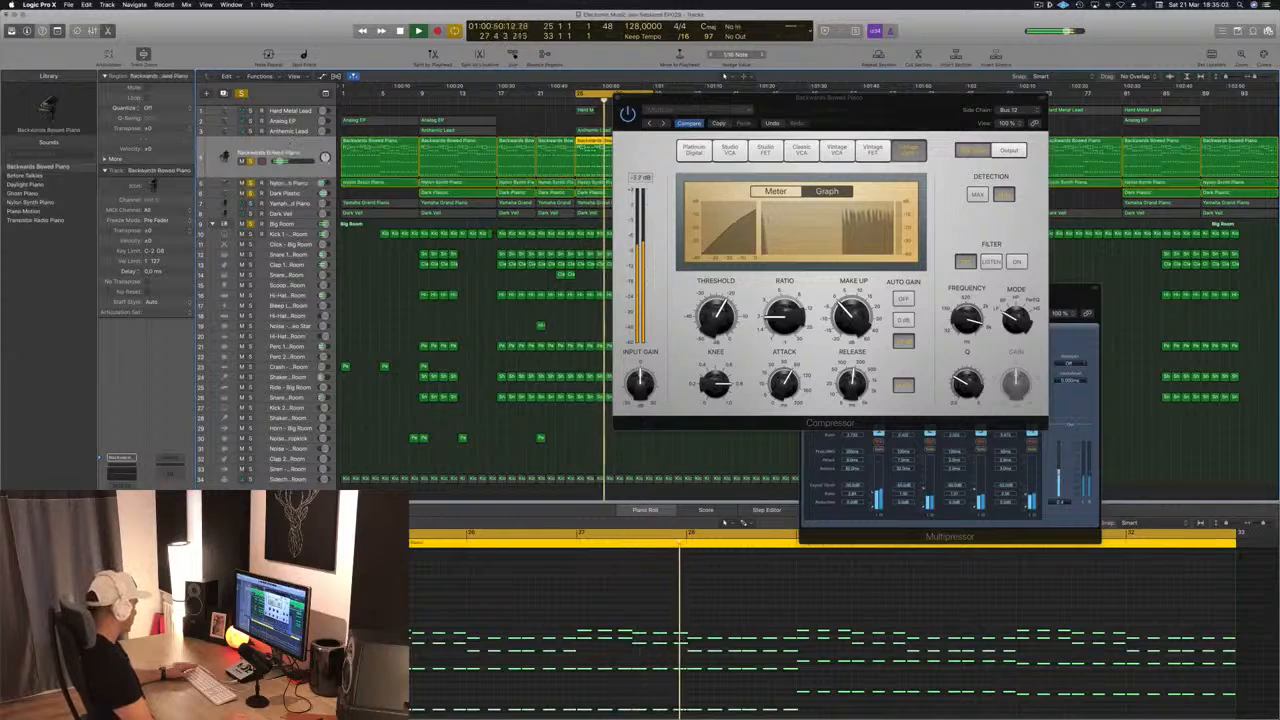
key(super+w)
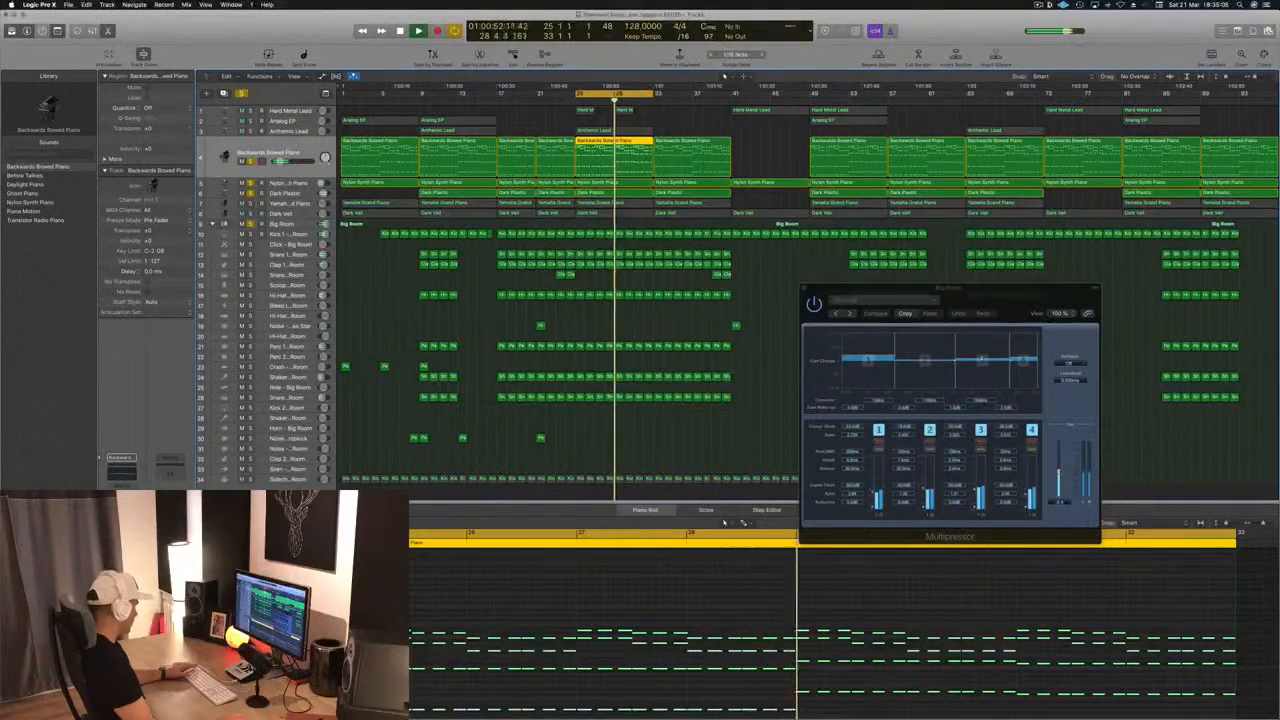
click(122, 520)
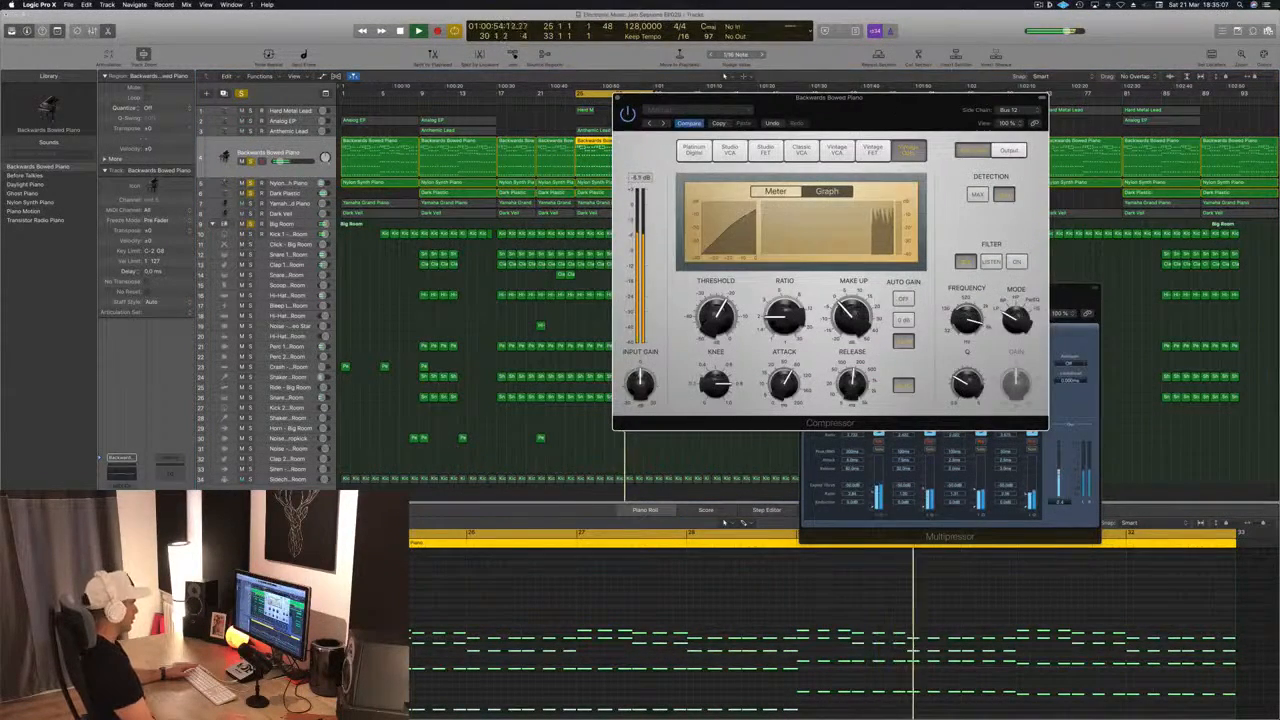
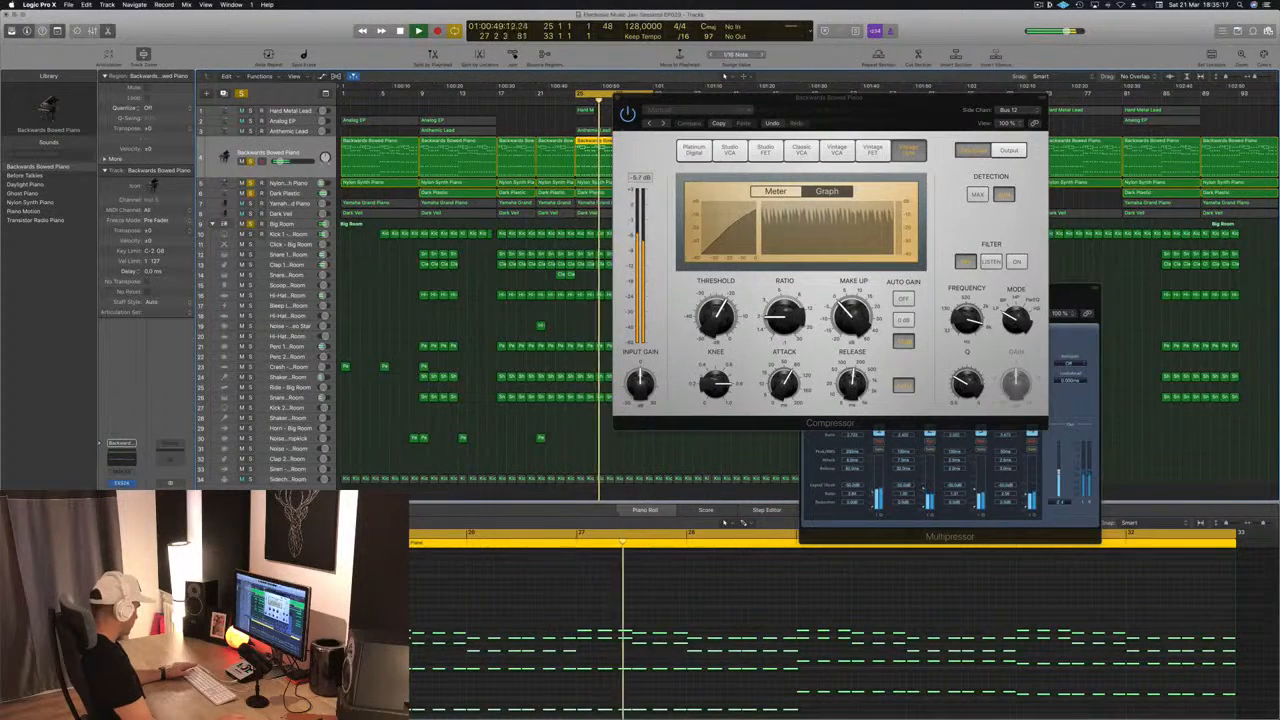
key(super+w)
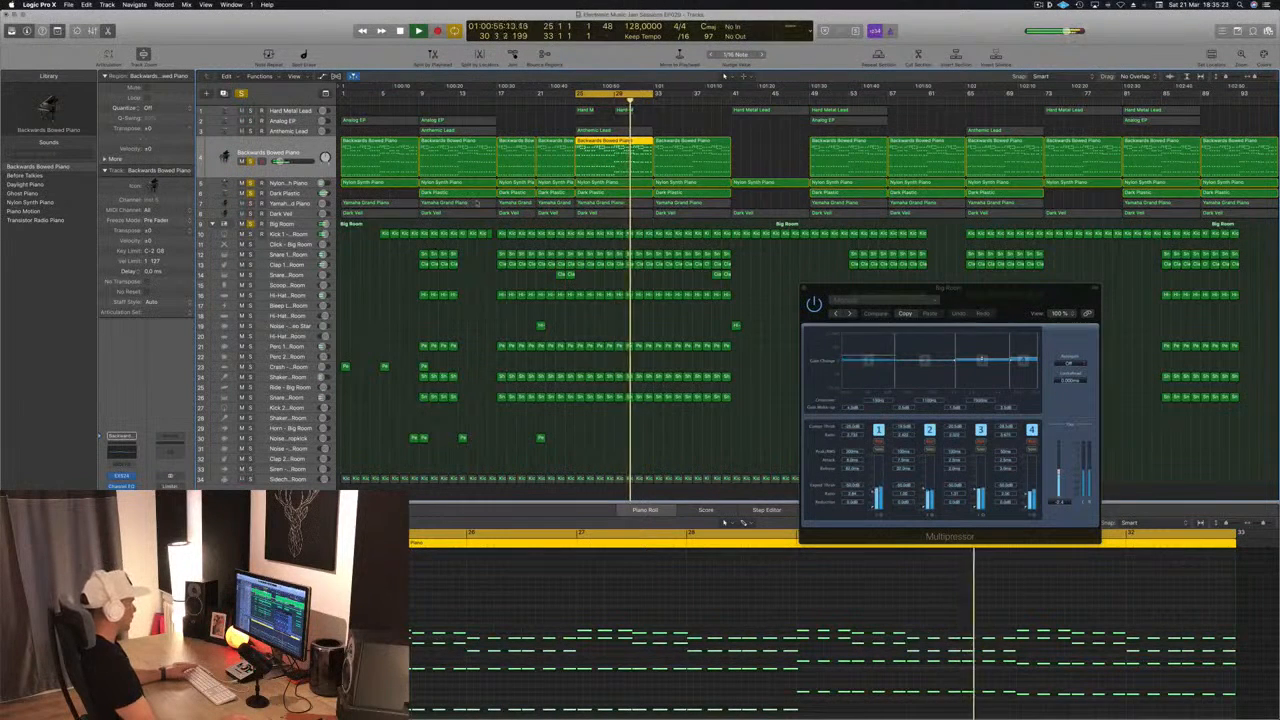
- Stop playback, clear the region selection and all track solos, and replay the loop with the full arrangement
click(616, 184)
click(642, 118)
key(space)
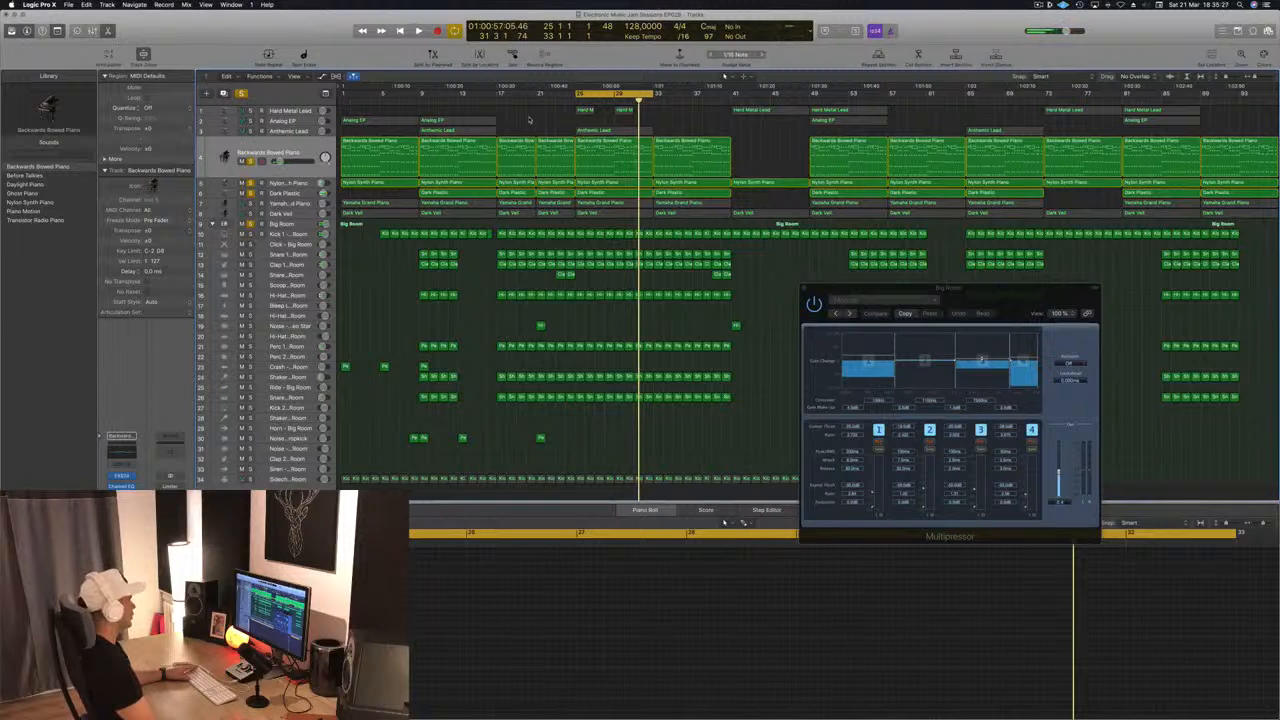
click(241, 94)
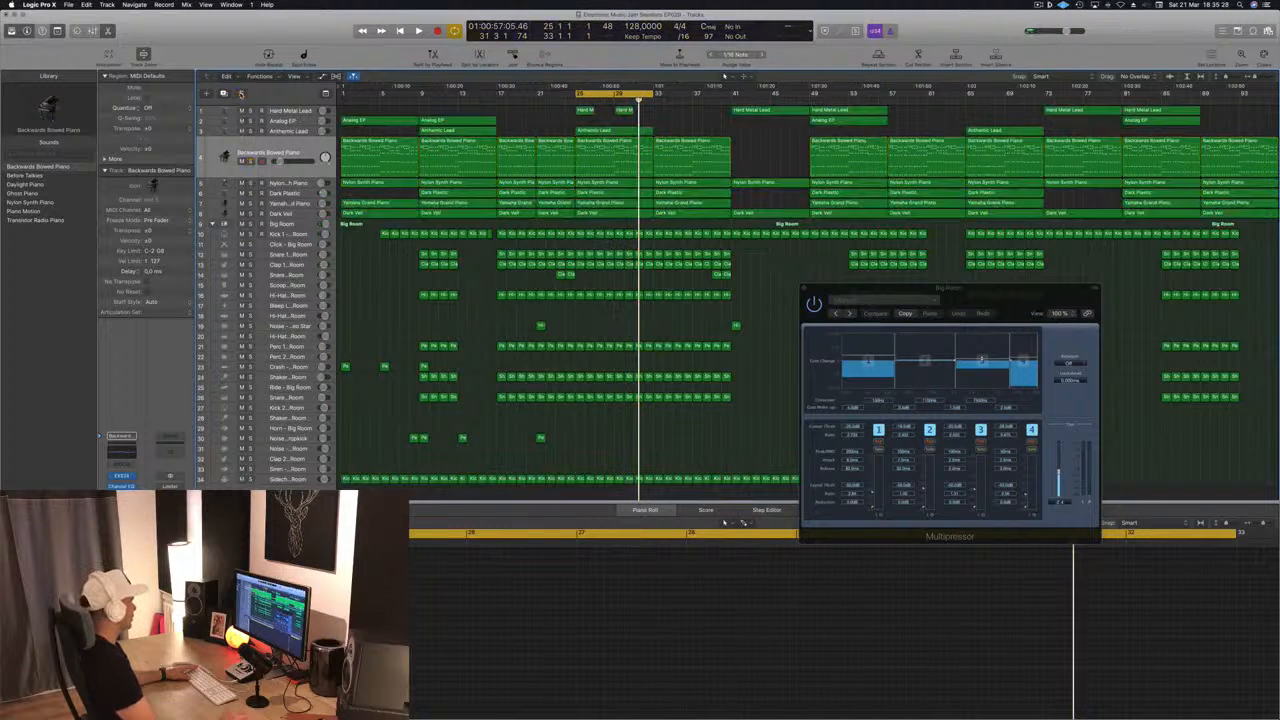
key(space)
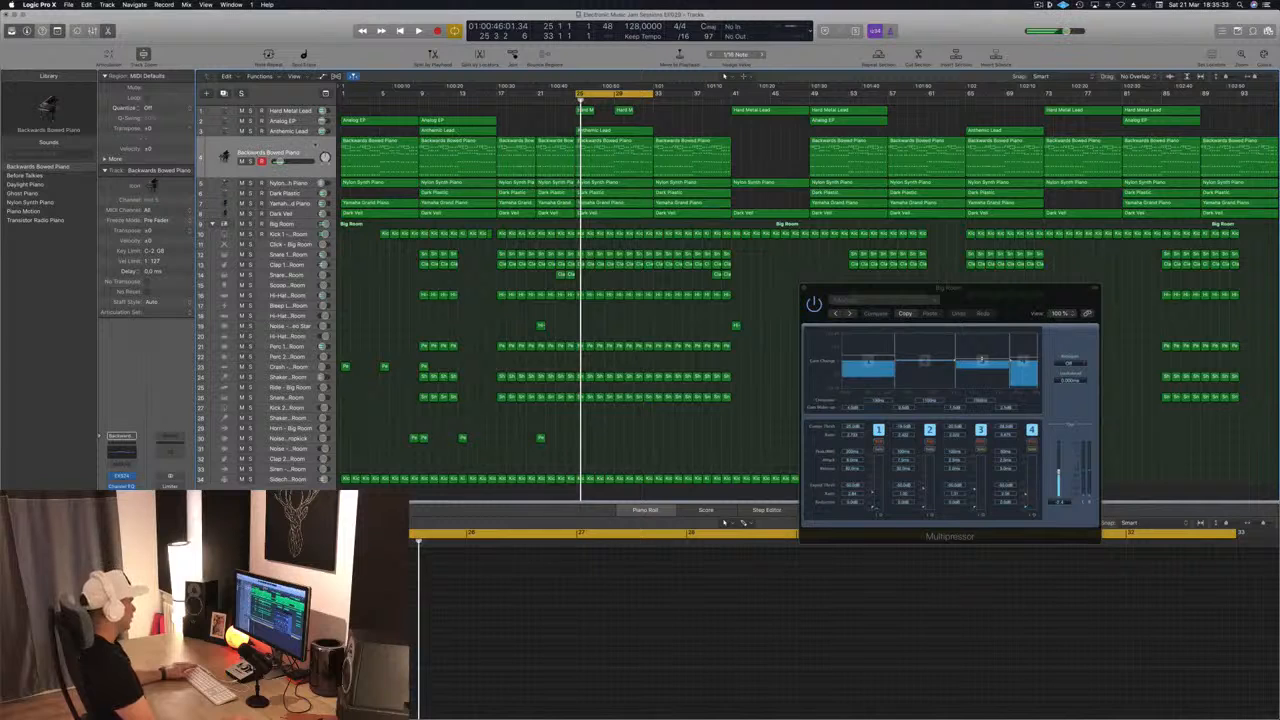
- Solo the Backwards Bowed Piano to audition it alone, then unsolo it
click(289, 160)
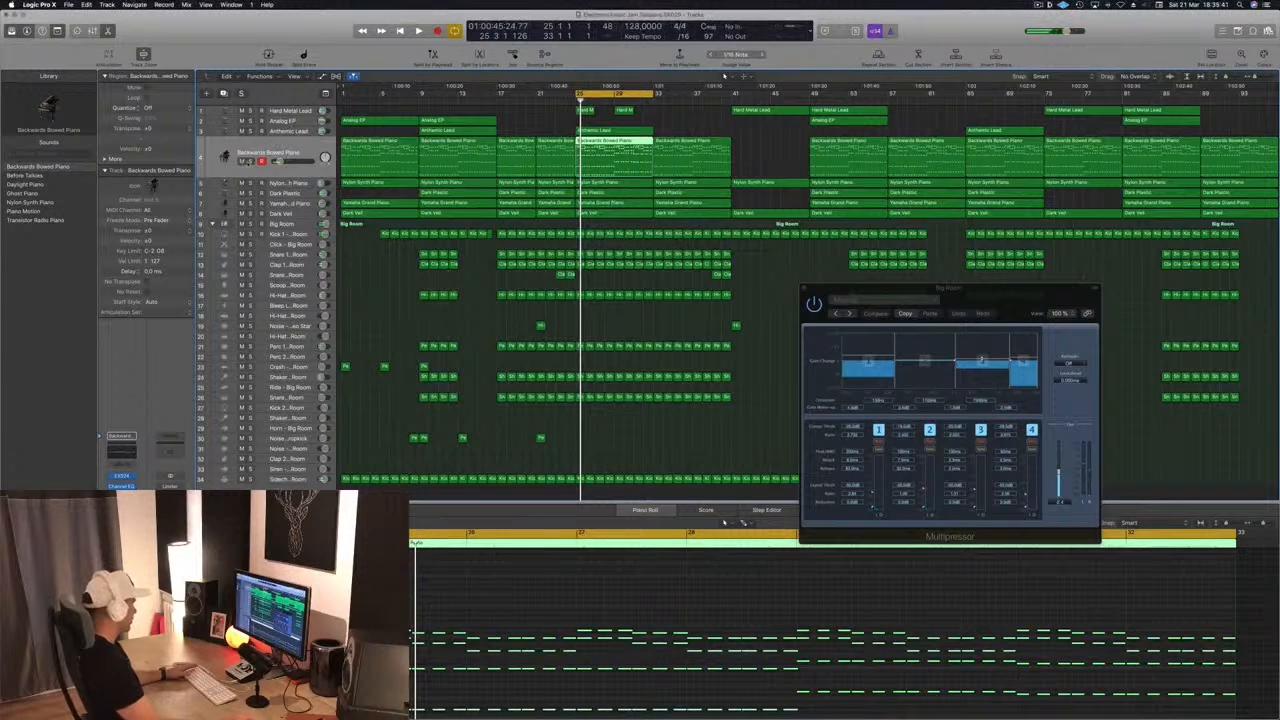
key(s)
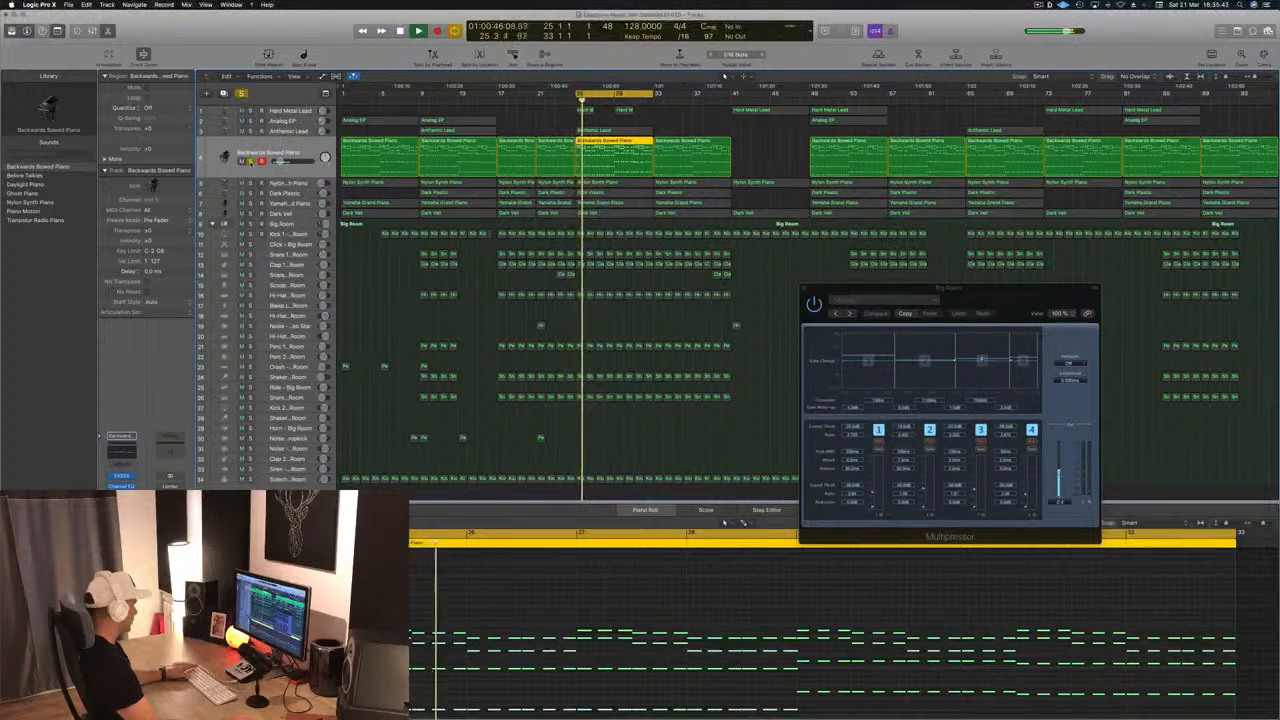
key(s)
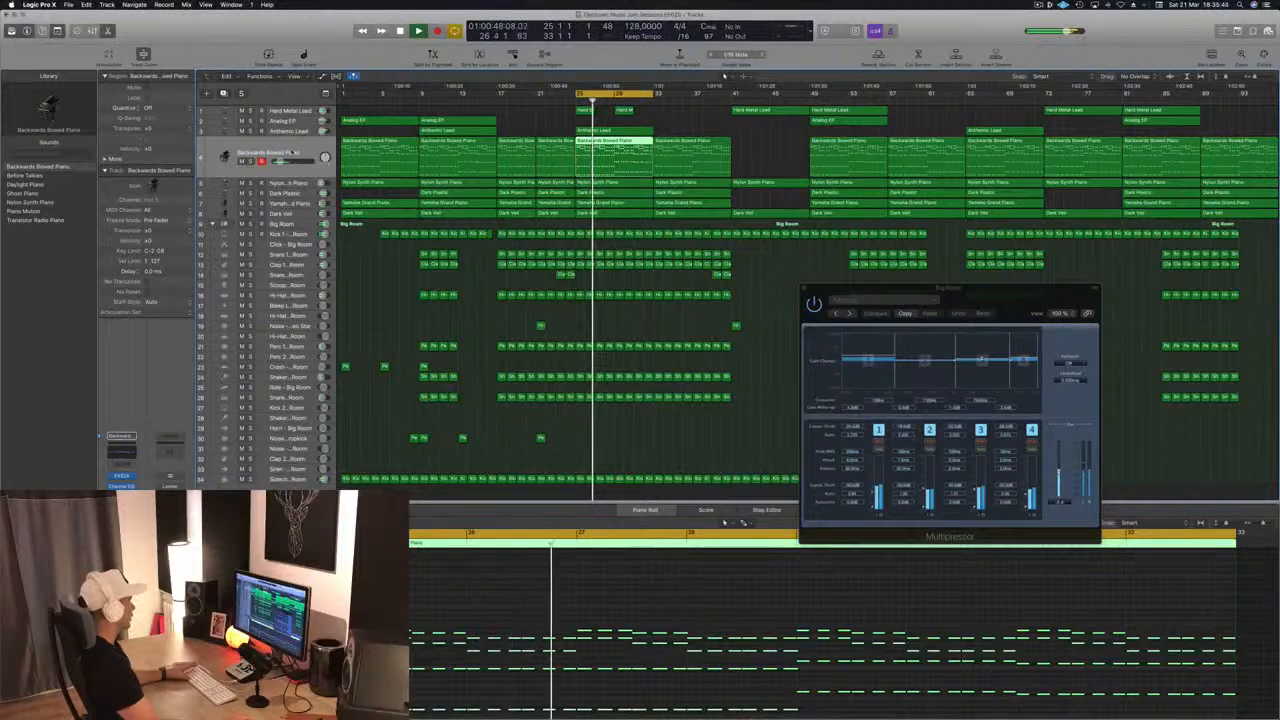
- Minimize the project window and quit Logic Pro X, saving the changes to the project
click(6, 14)
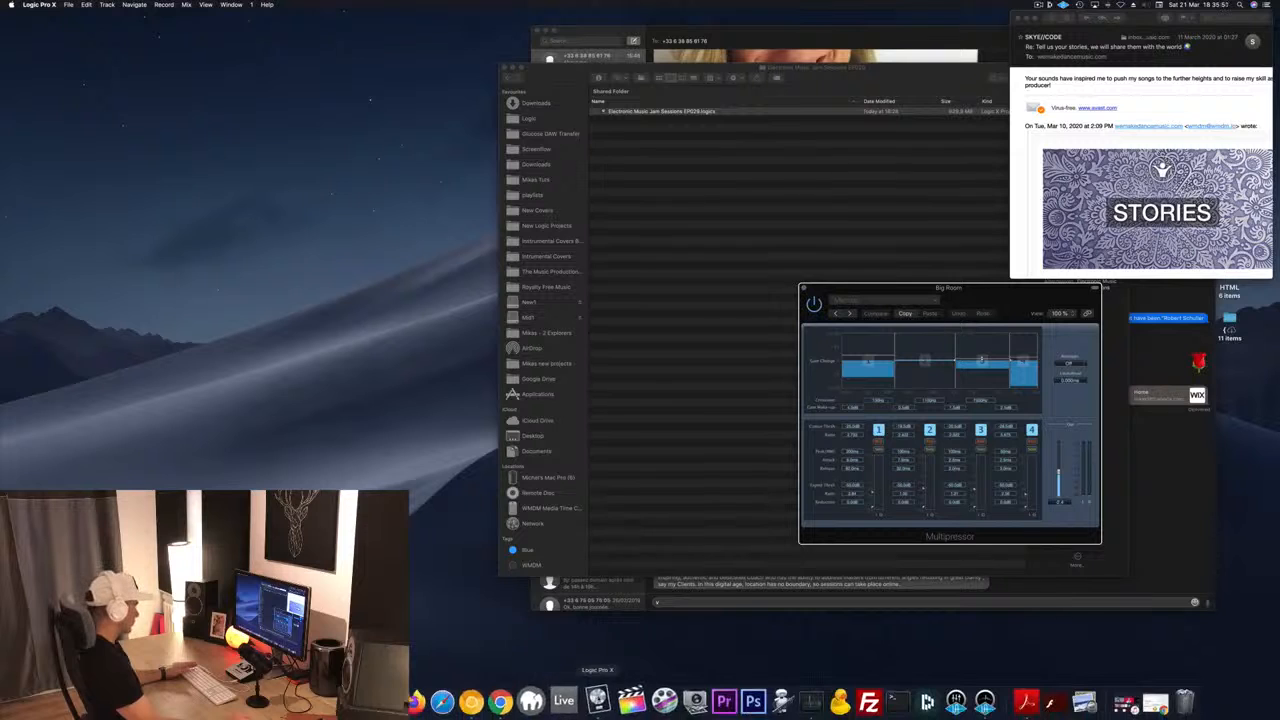
right_click(597, 700)
click(604, 666)
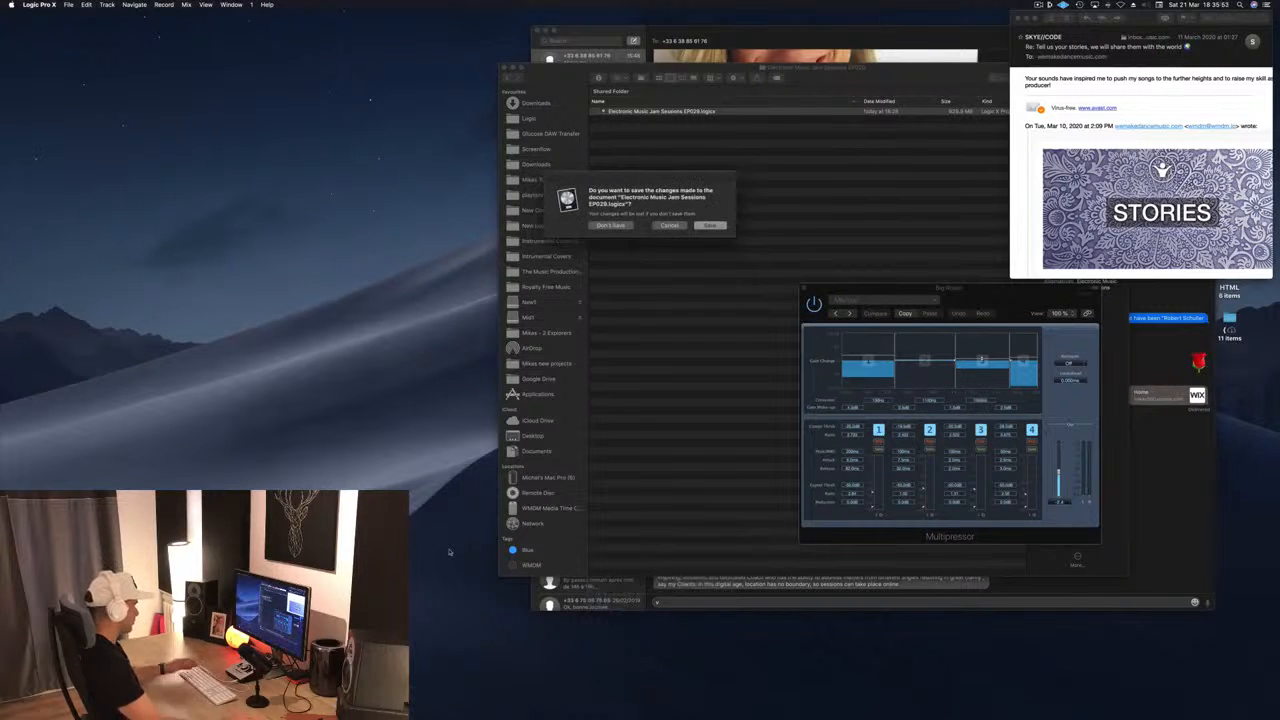
click(710, 225)
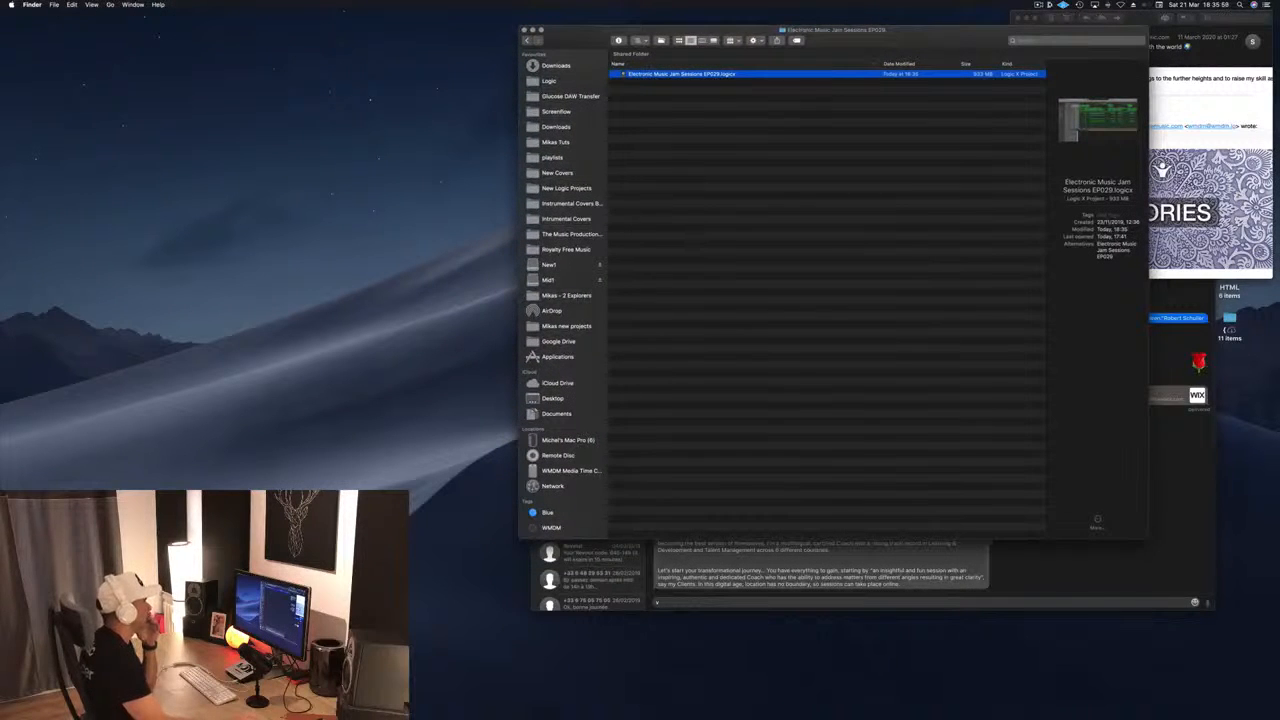
- Relaunch Logic Pro X and reopen the most recent project, Electronic Music Jam Sessions EP029
mouse_move(769, 704)
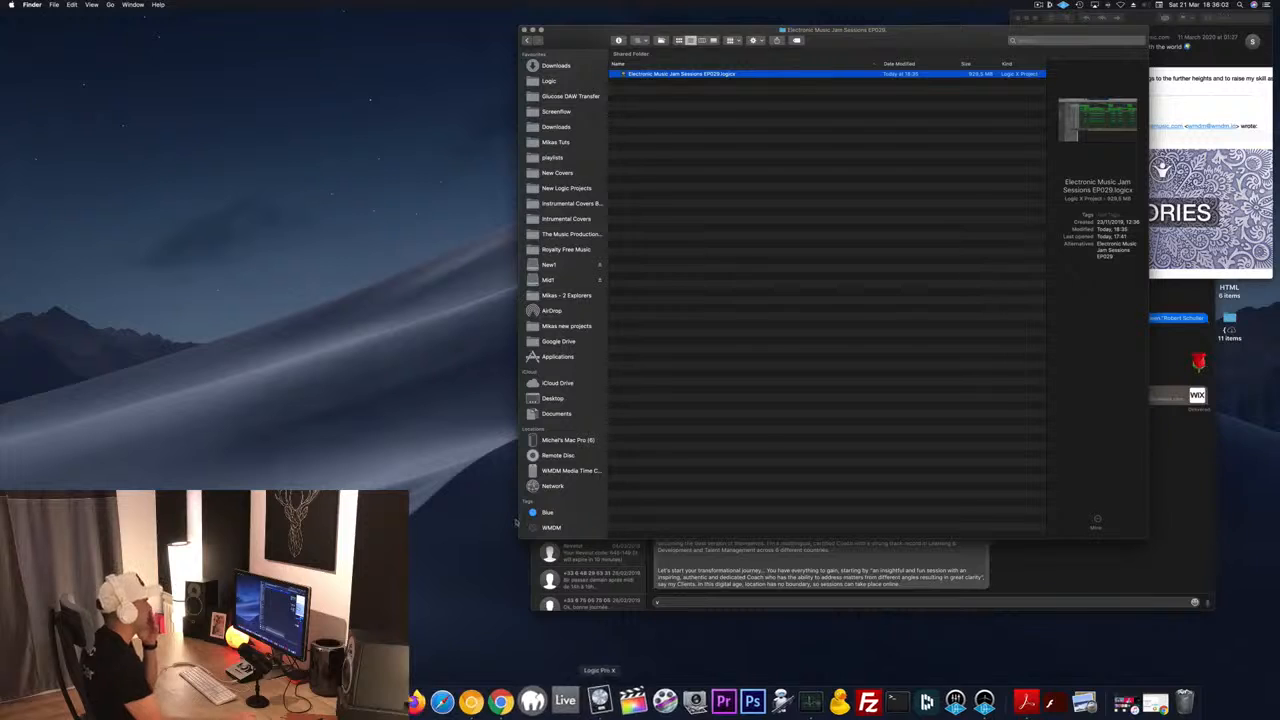
click(599, 700)
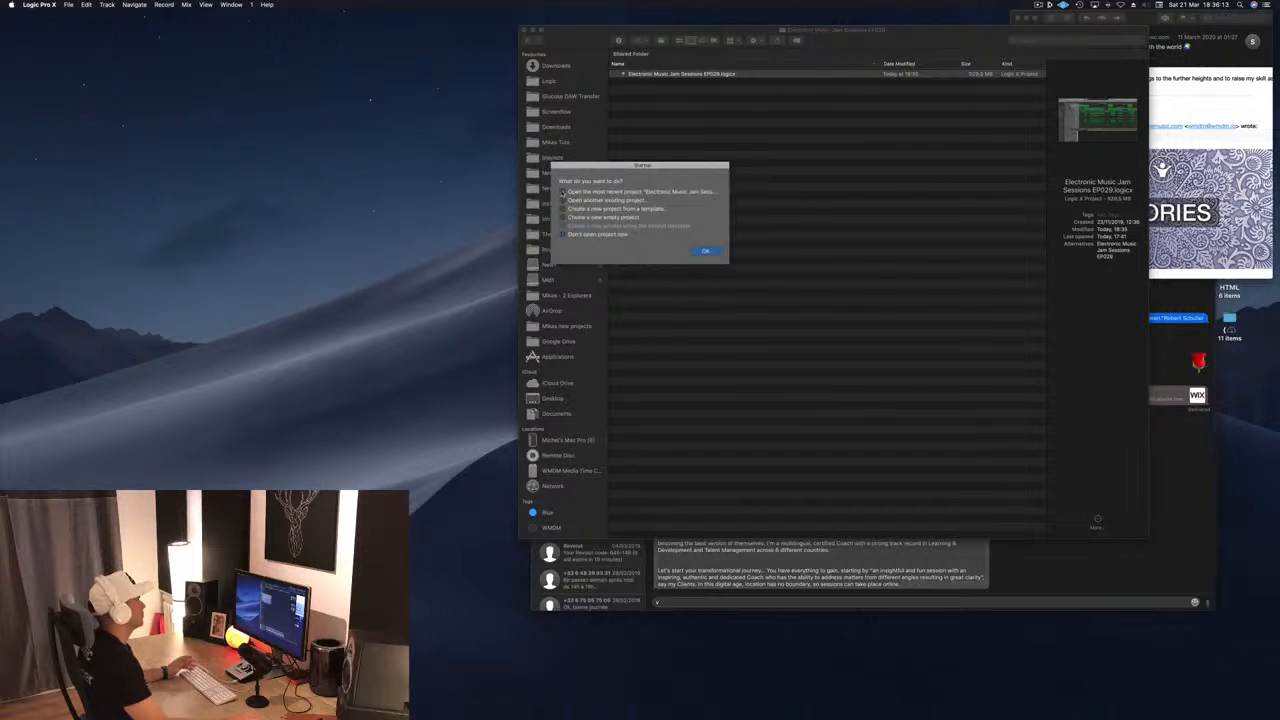
key(Return)
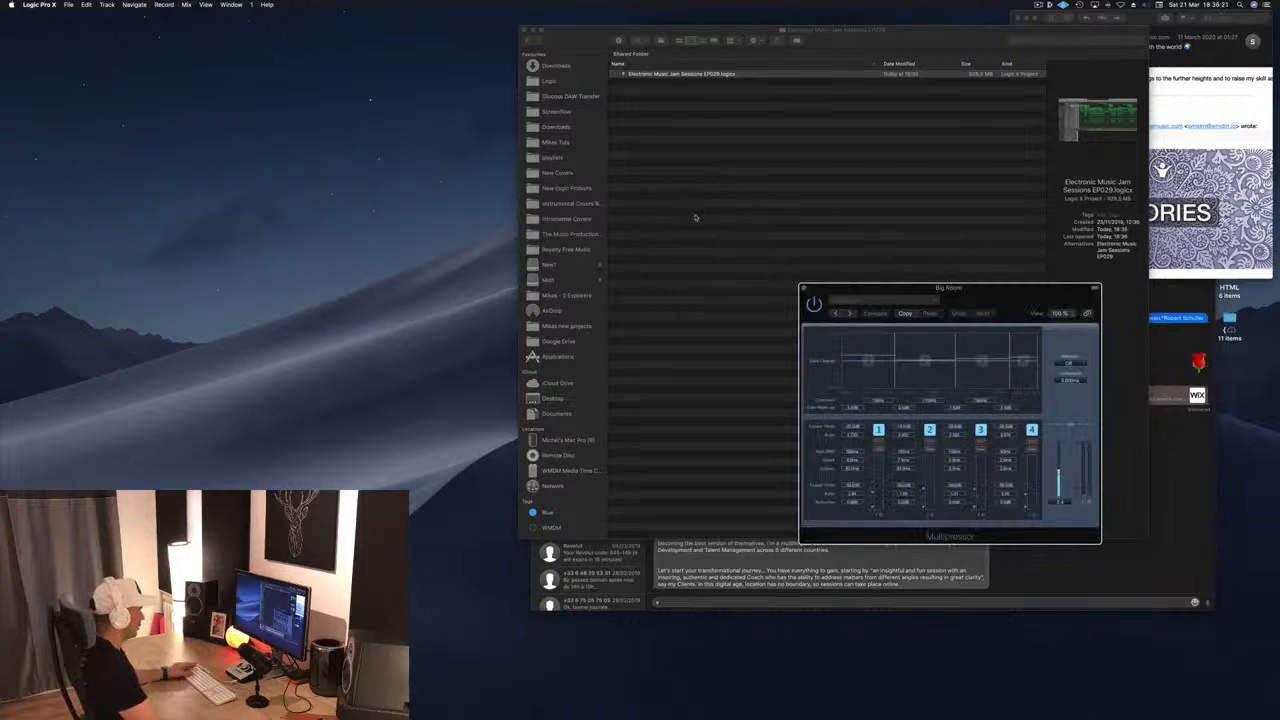
- Open the project's main window, clear the region selection and play back the cycled section from bar 25
click(205, 5)
mouse_move(232, 6)
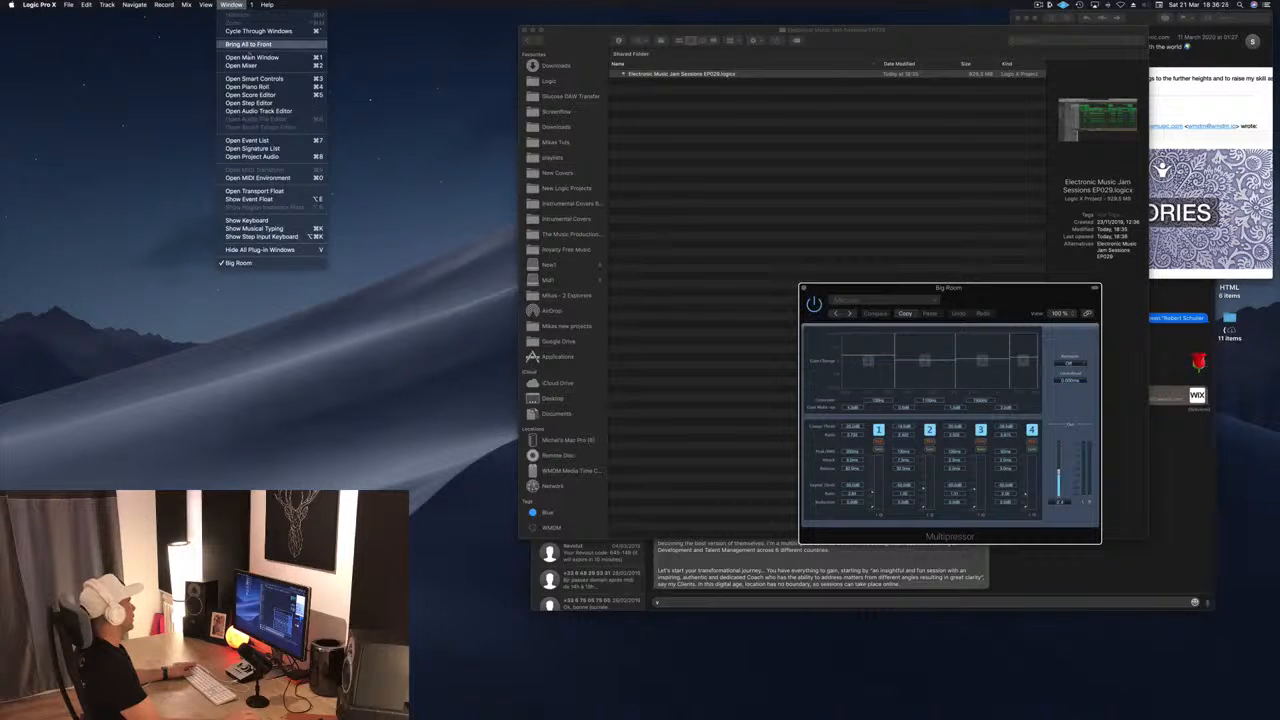
click(257, 58)
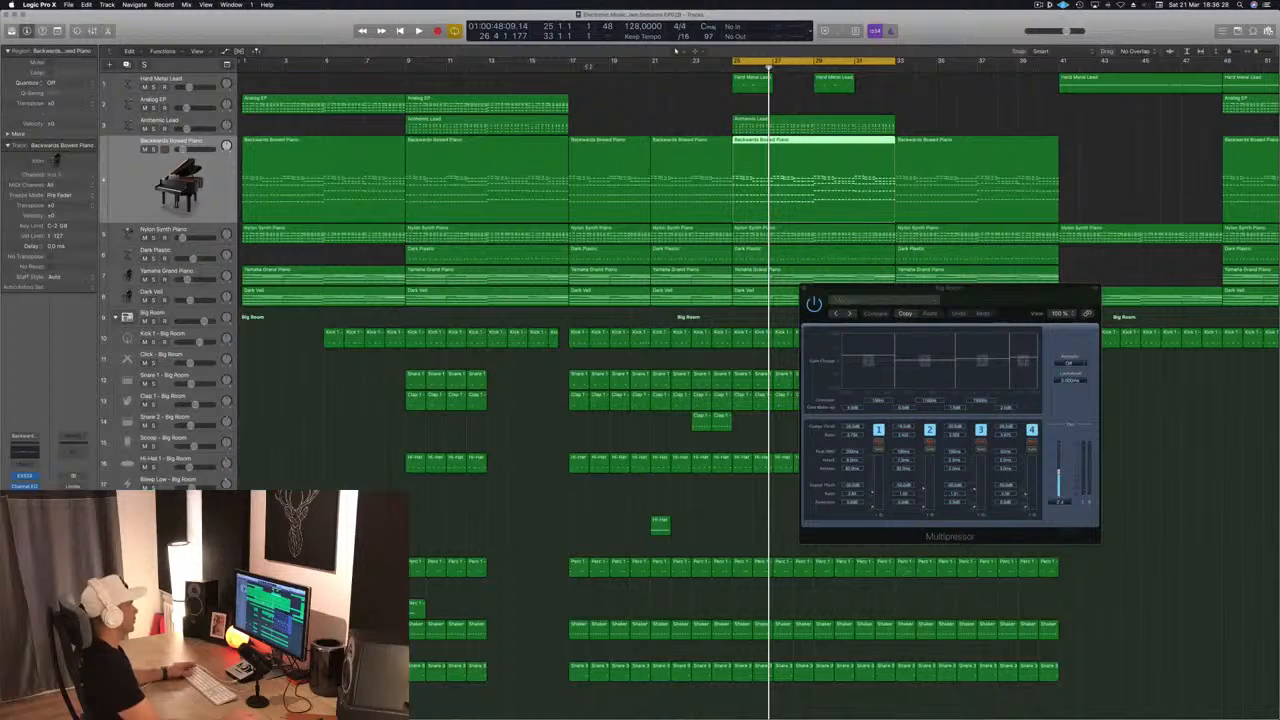
click(607, 103)
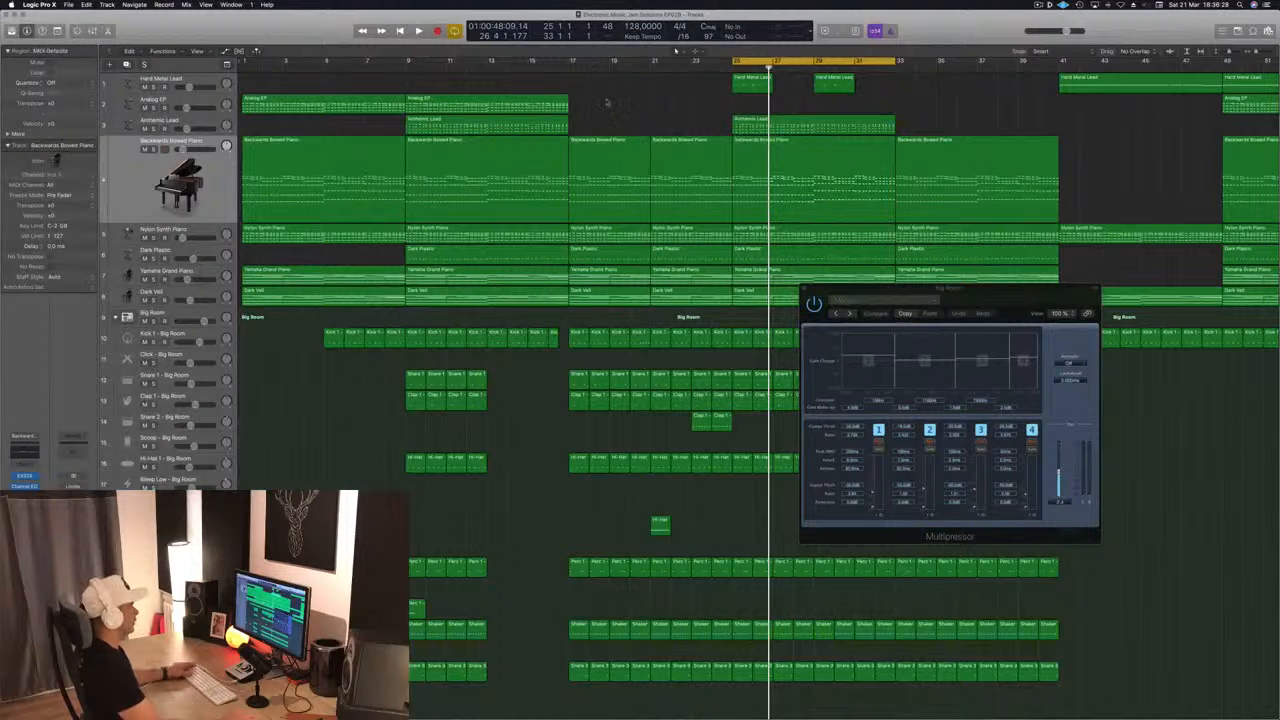
key(space)
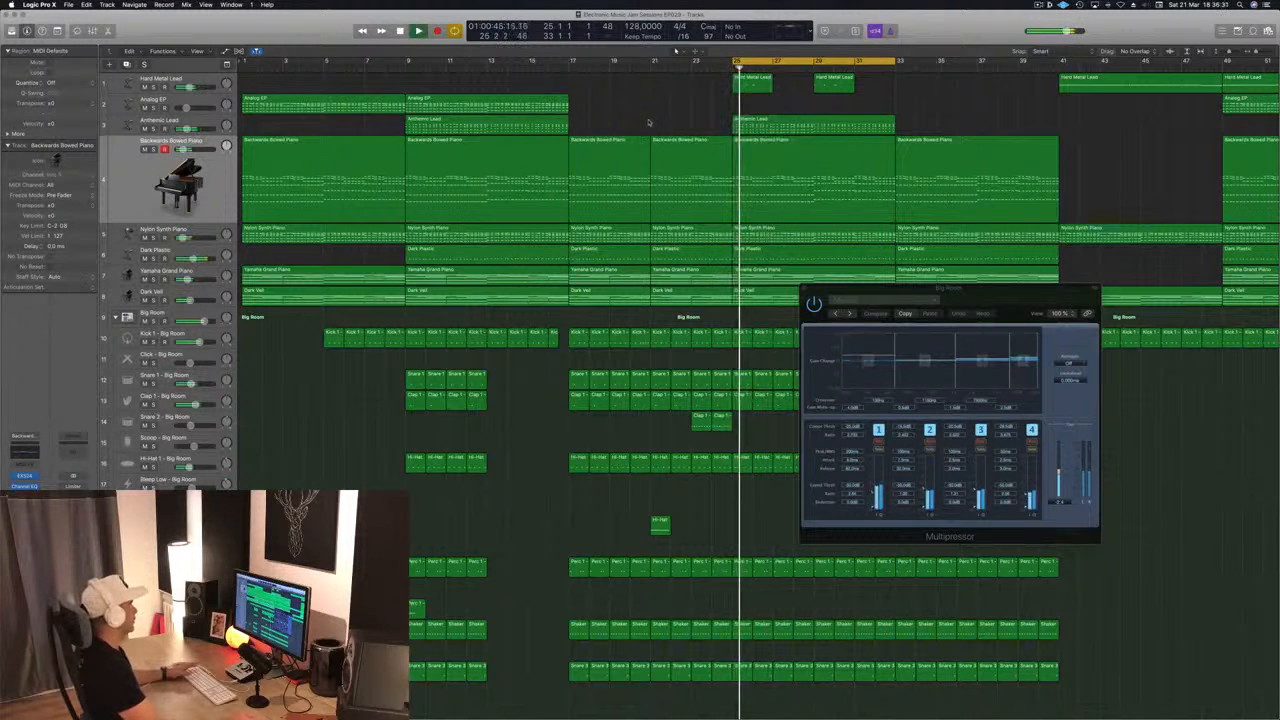
- Open the Compressor of the Backwards Bowed Piano track and switch its display to Meter
click(152, 155)
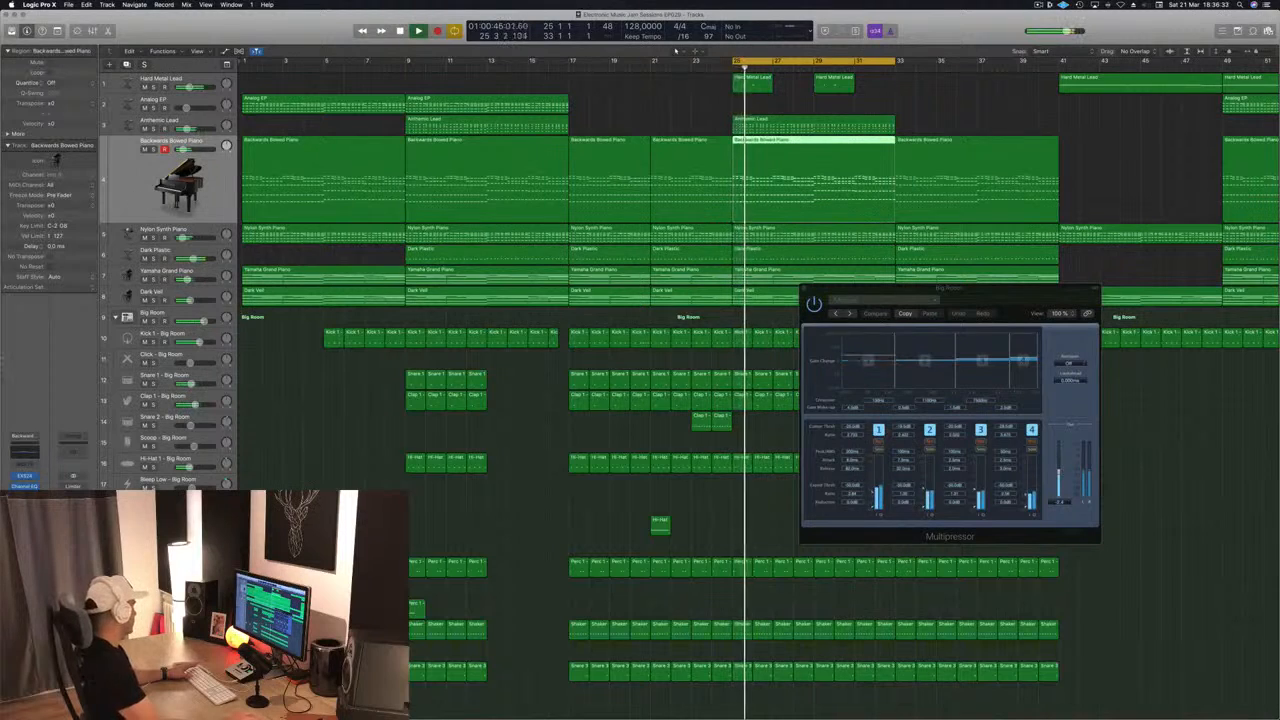
click(25, 497)
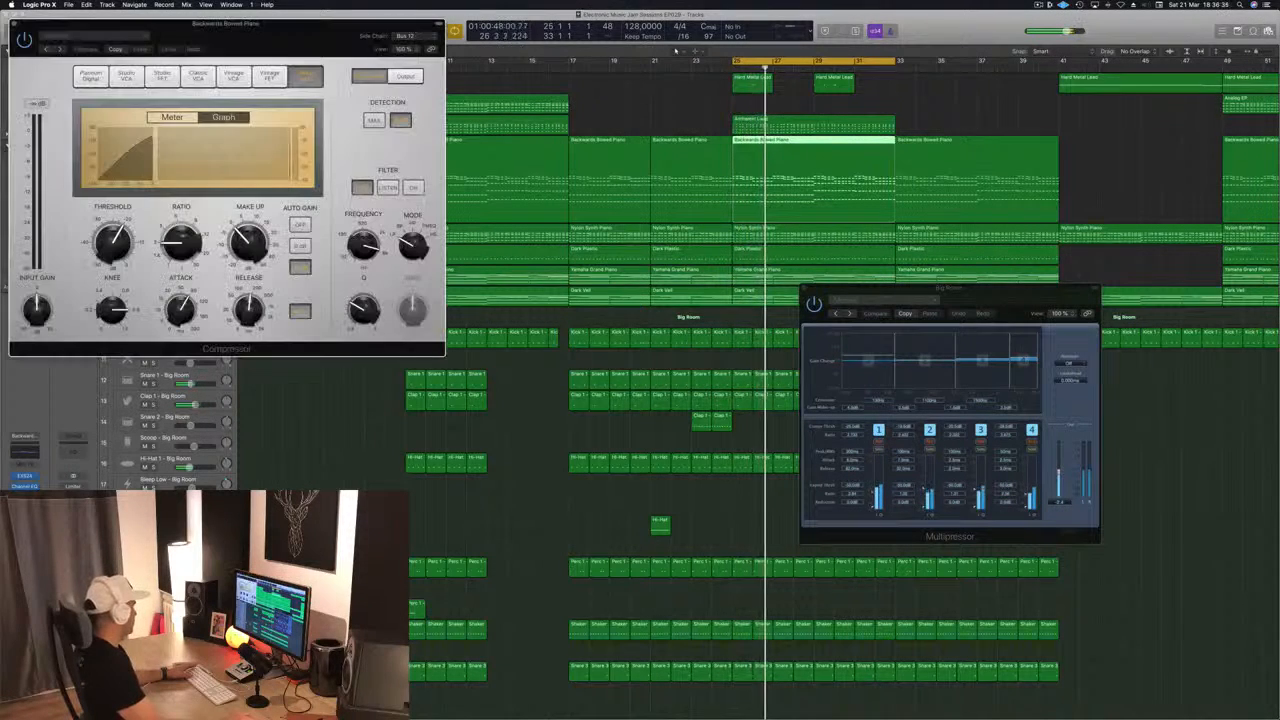
drag(313, 49, 813, 151)
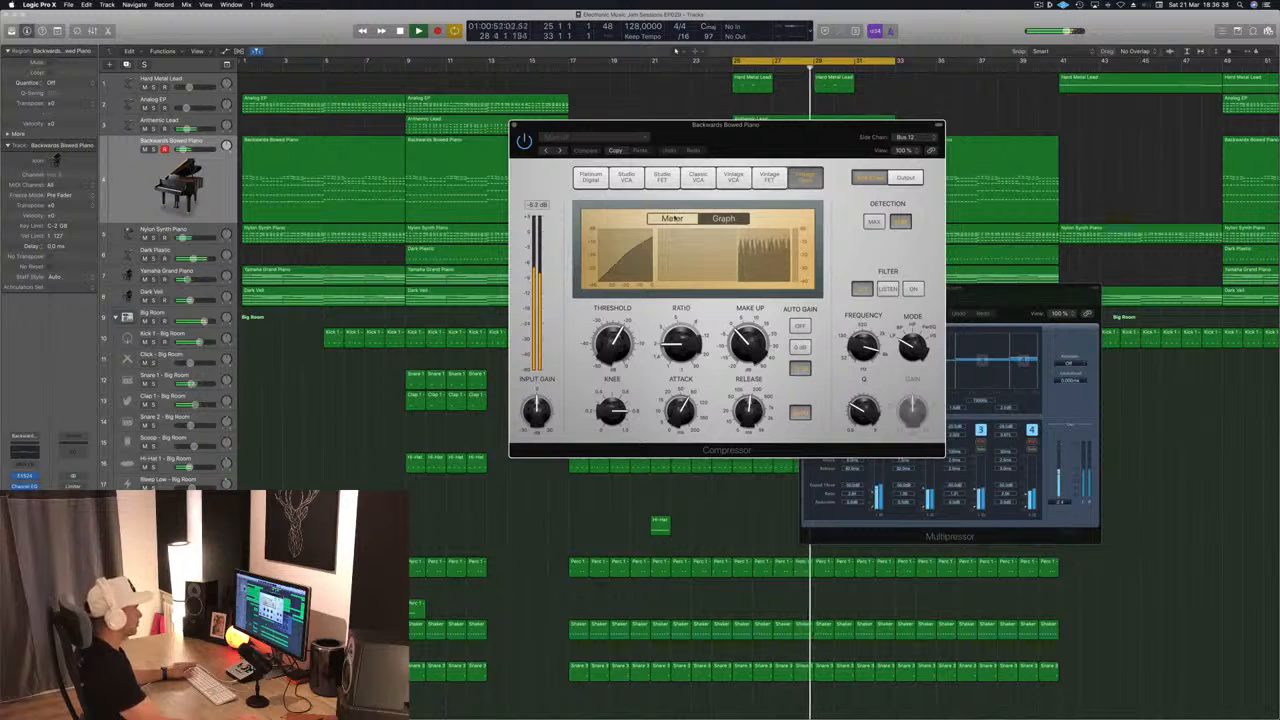
click(672, 218)
- Reselect Bus 12 (Sidechain Trigger - Big Room) as the Compressor's side-chain source and solo the Backwards Bowed Piano track
click(905, 137)
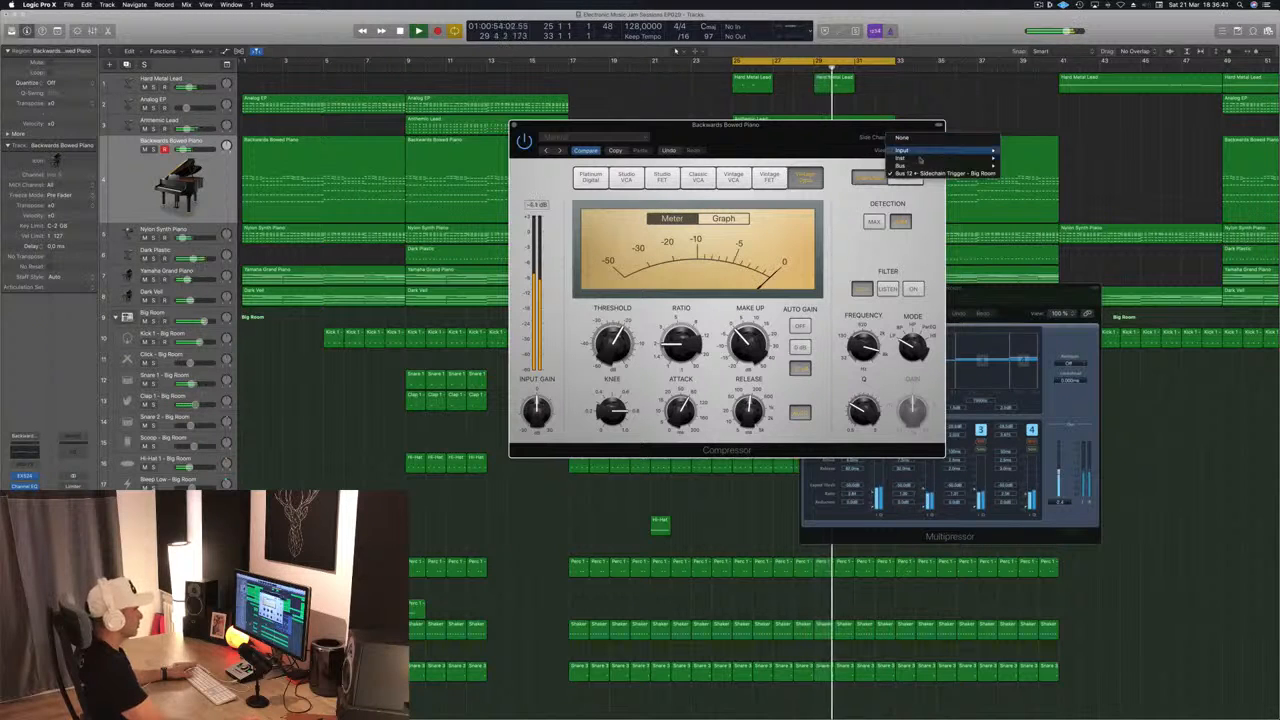
click(916, 174)
drag(835, 133, 767, 117)
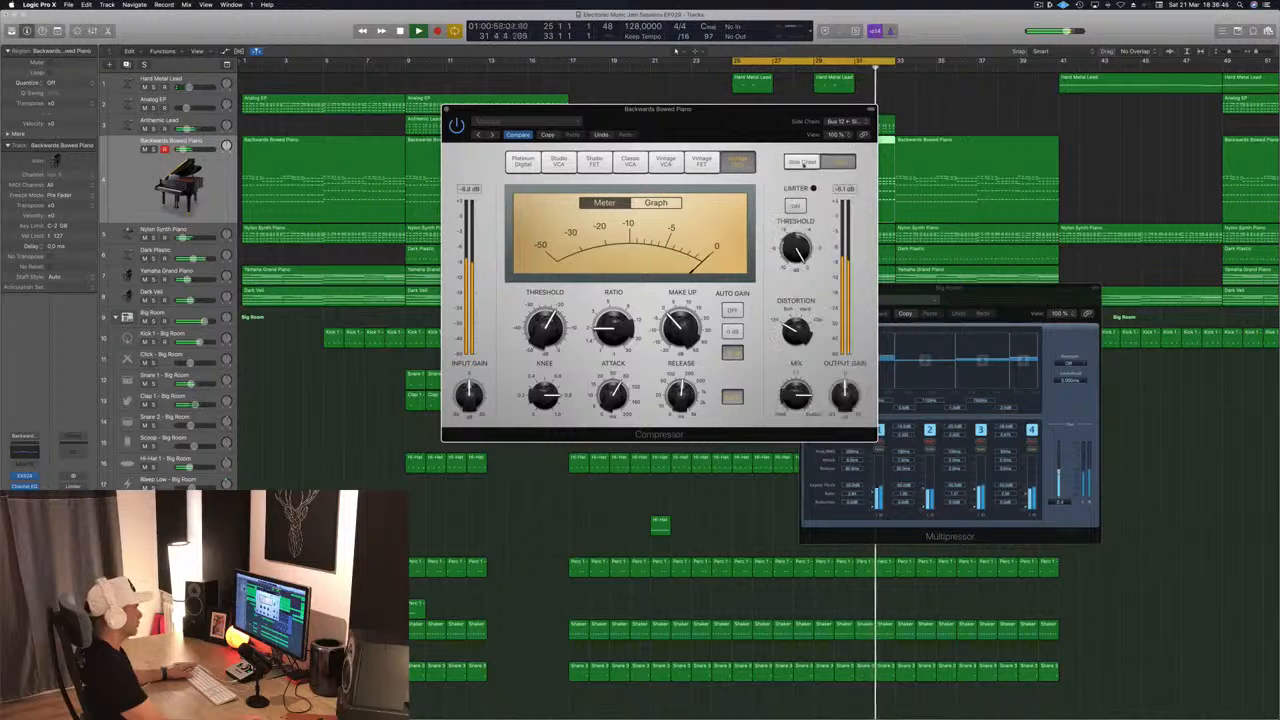
drag(689, 127, 711, 122)
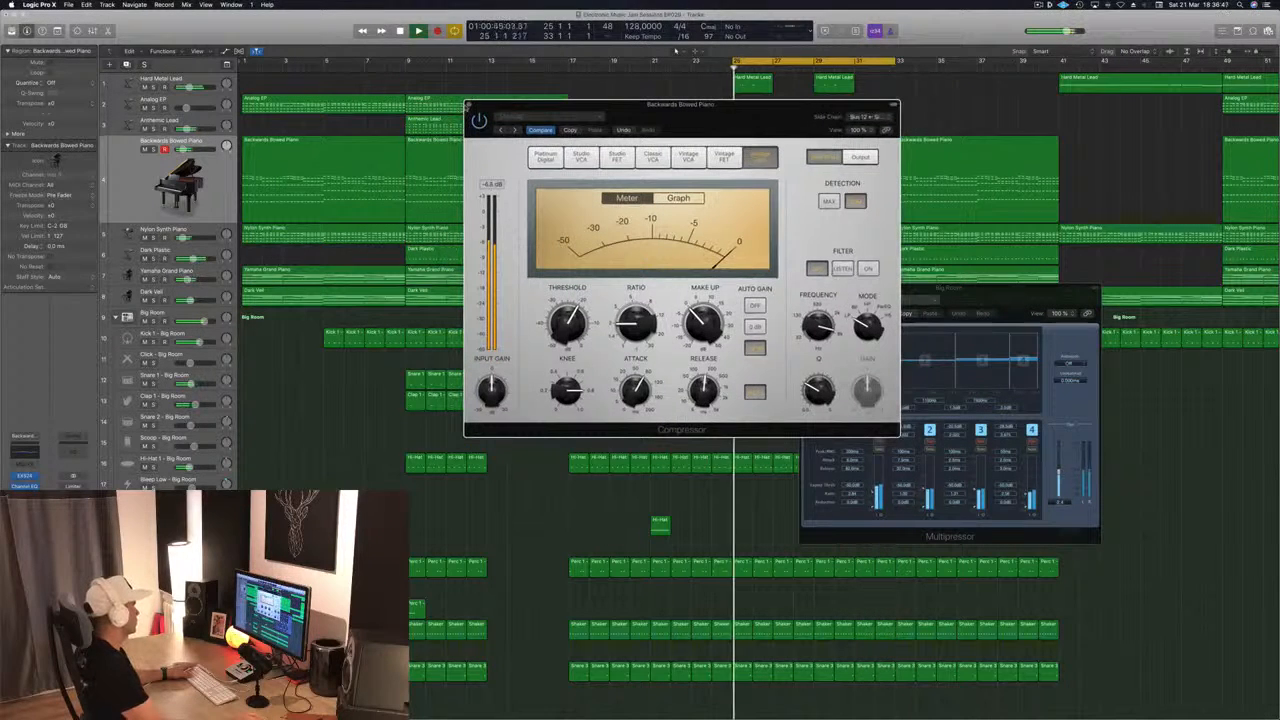
key(s)
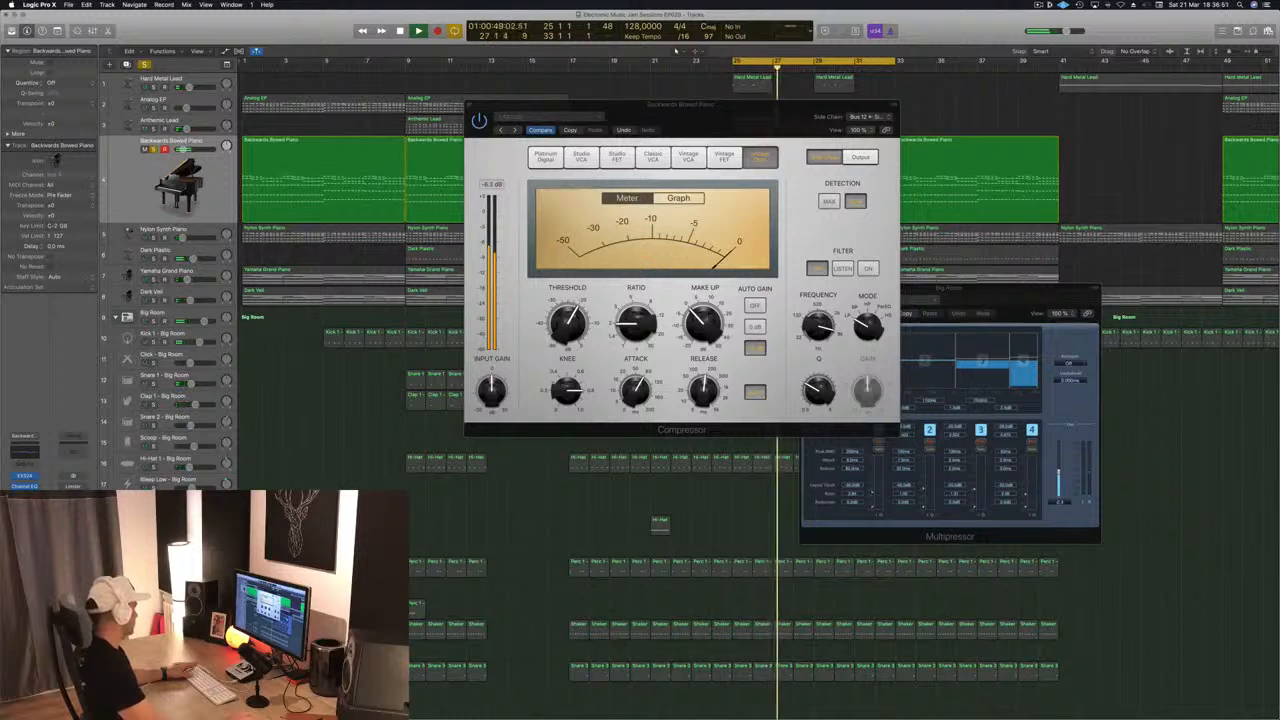
key(super+w)
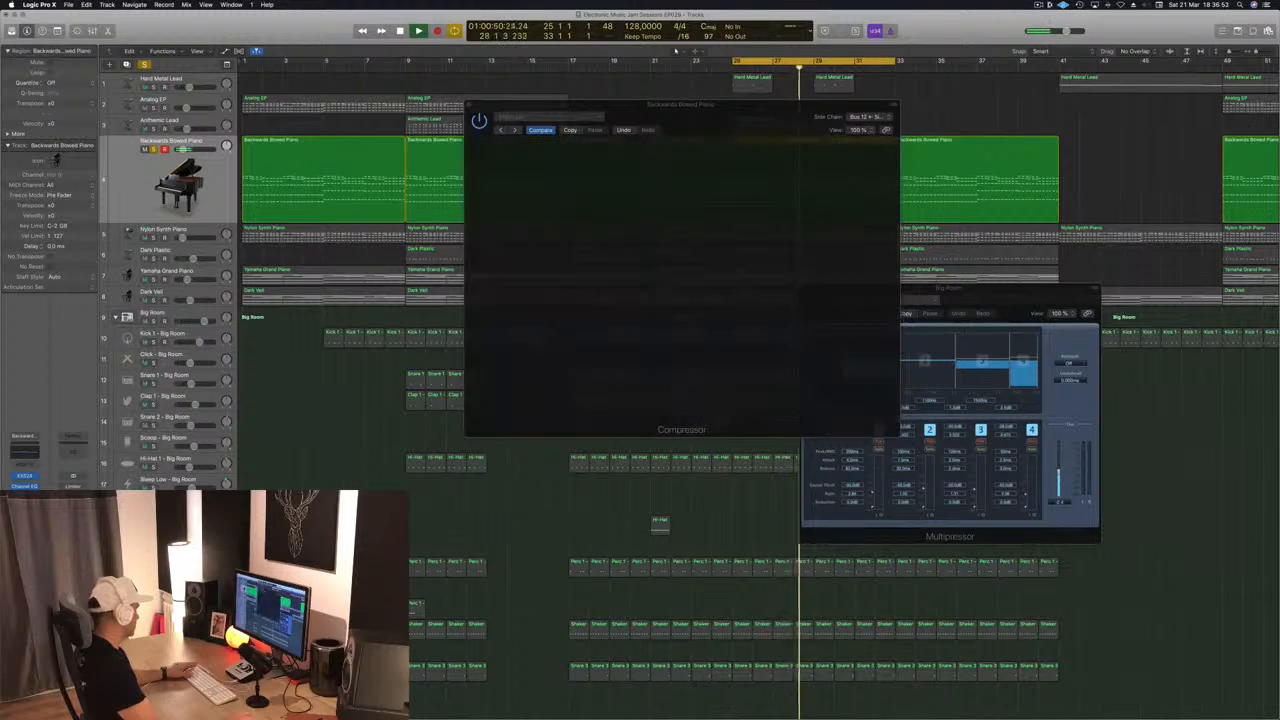
- Reopen the piano's Compressor and set its side chain to Bus 9 (Kick 1, Kick 2 - Big Room)
click(24, 490)
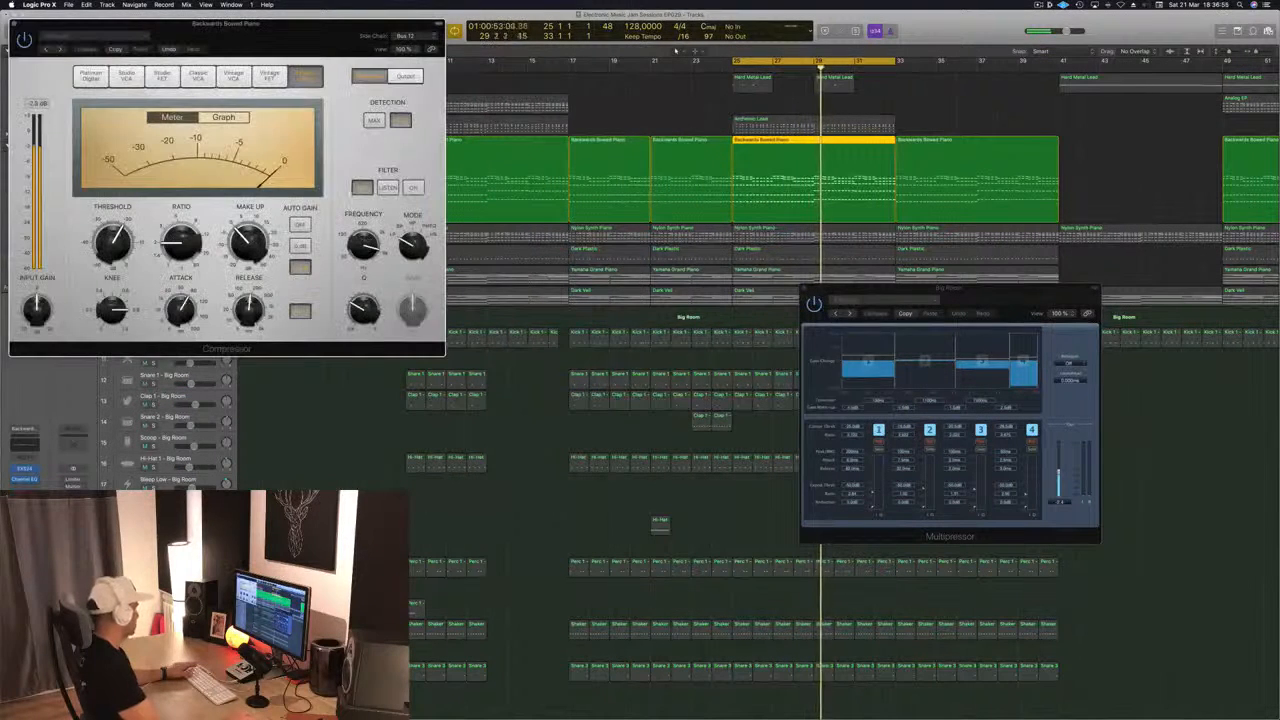
drag(292, 41, 947, 168)
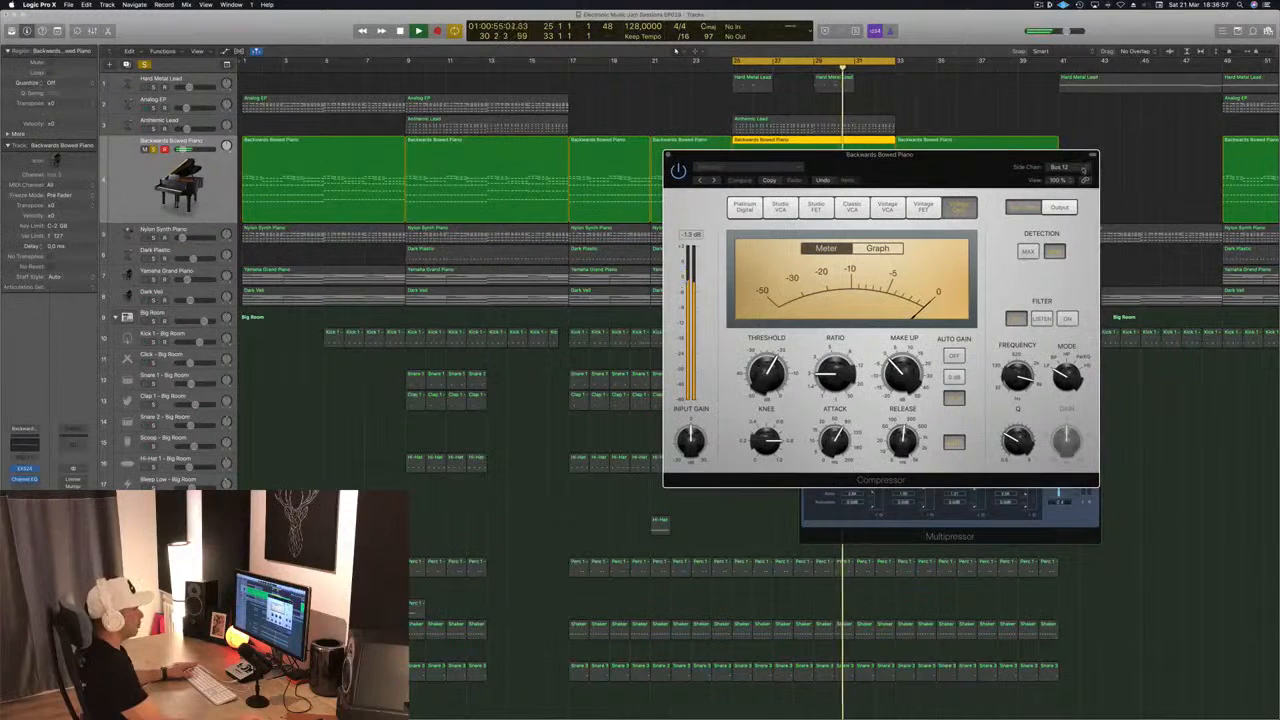
click(1082, 170)
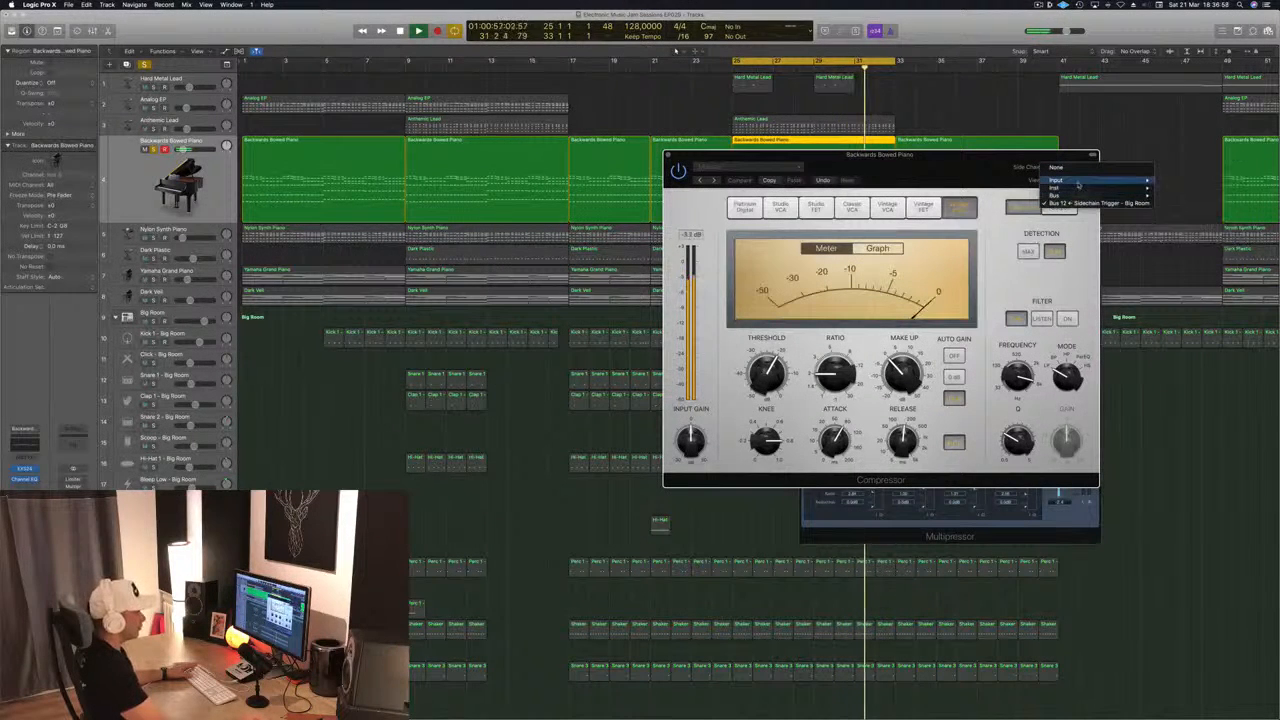
mouse_move(1077, 190)
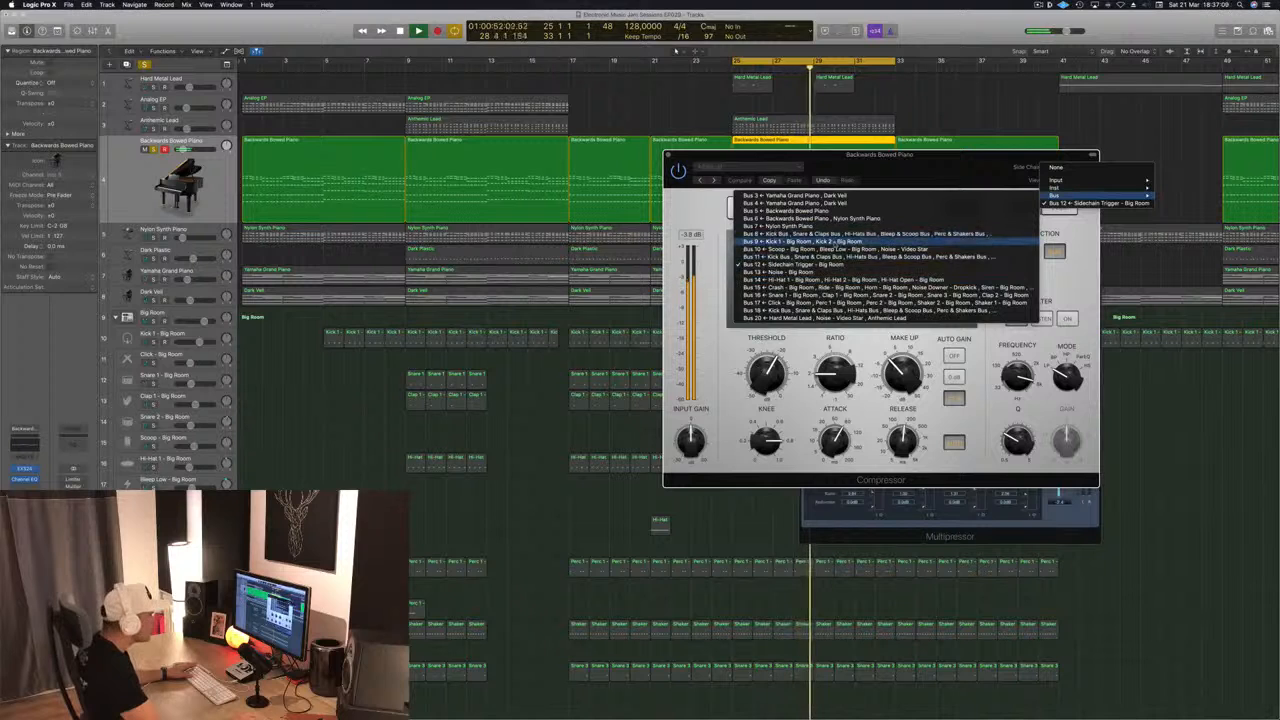
click(800, 241)
- Set the Compressor's side chain back to Bus 12 (Sidechain Trigger - Big Room)
click(1064, 165)
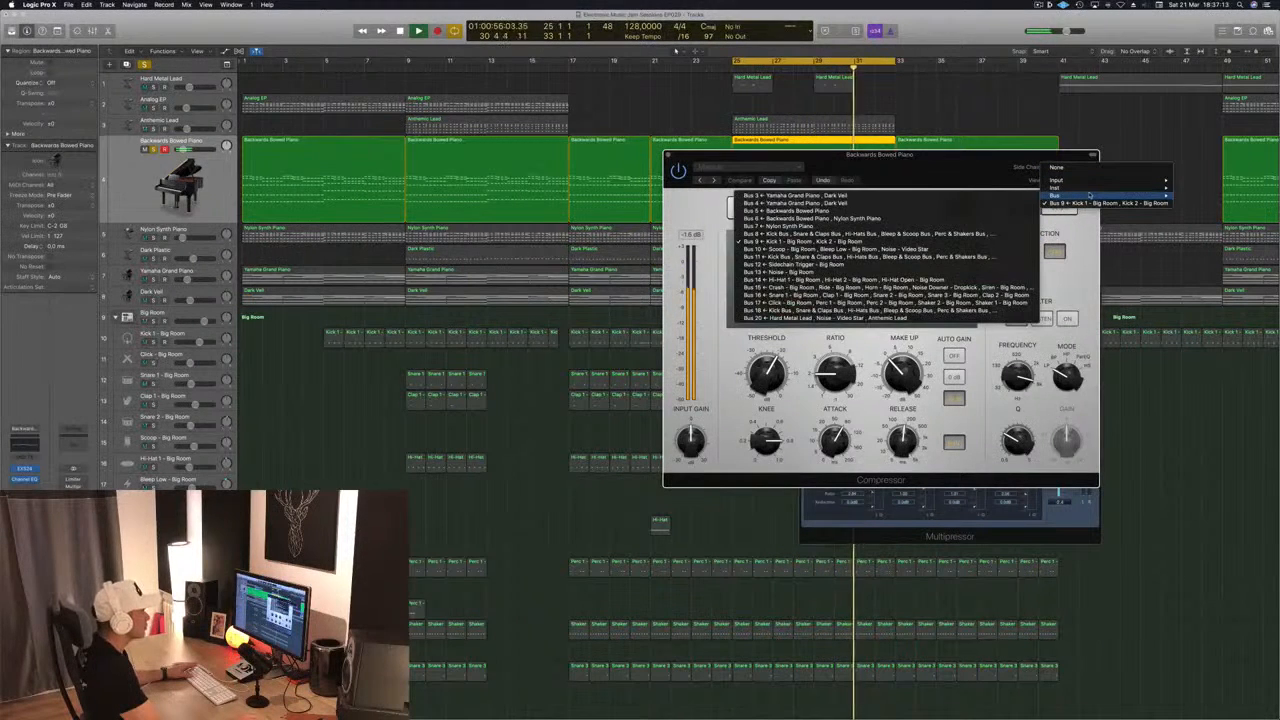
click(881, 266)
drag(984, 179, 962, 155)
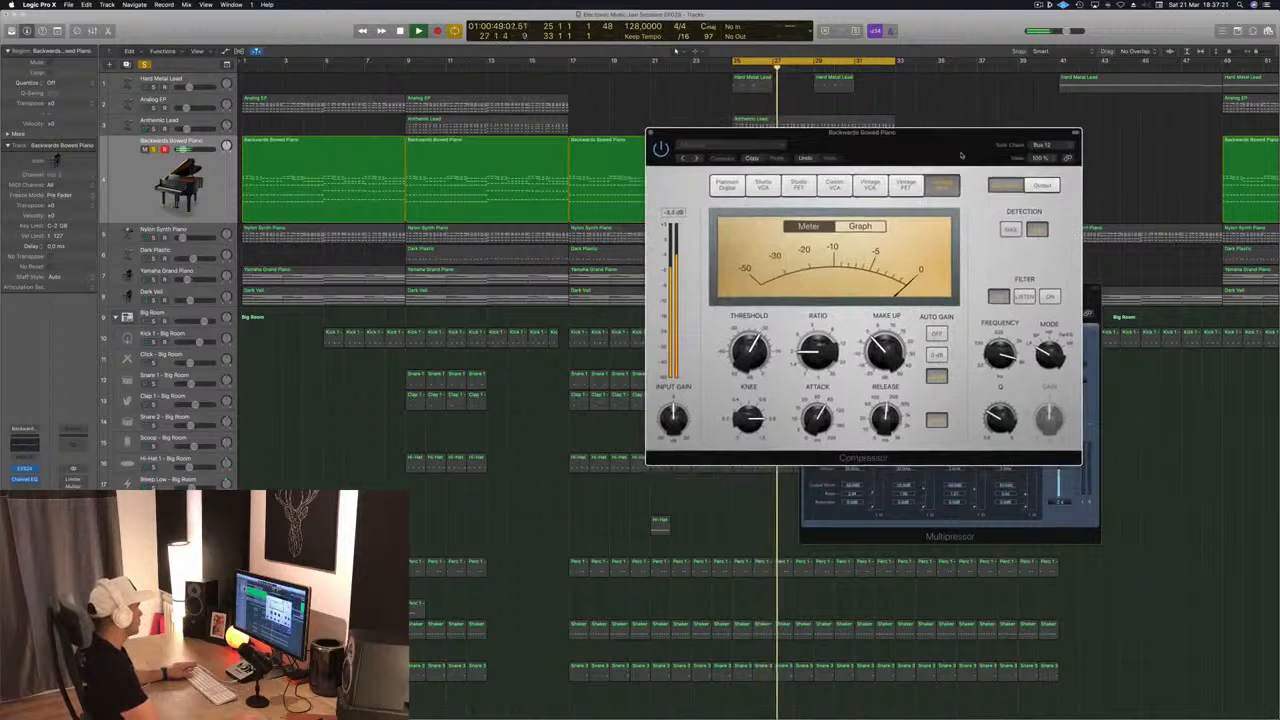
- Solo and select the Sidechain Trigger - Big Room track below the drum tracks
scroll(675, 50, down, 6)
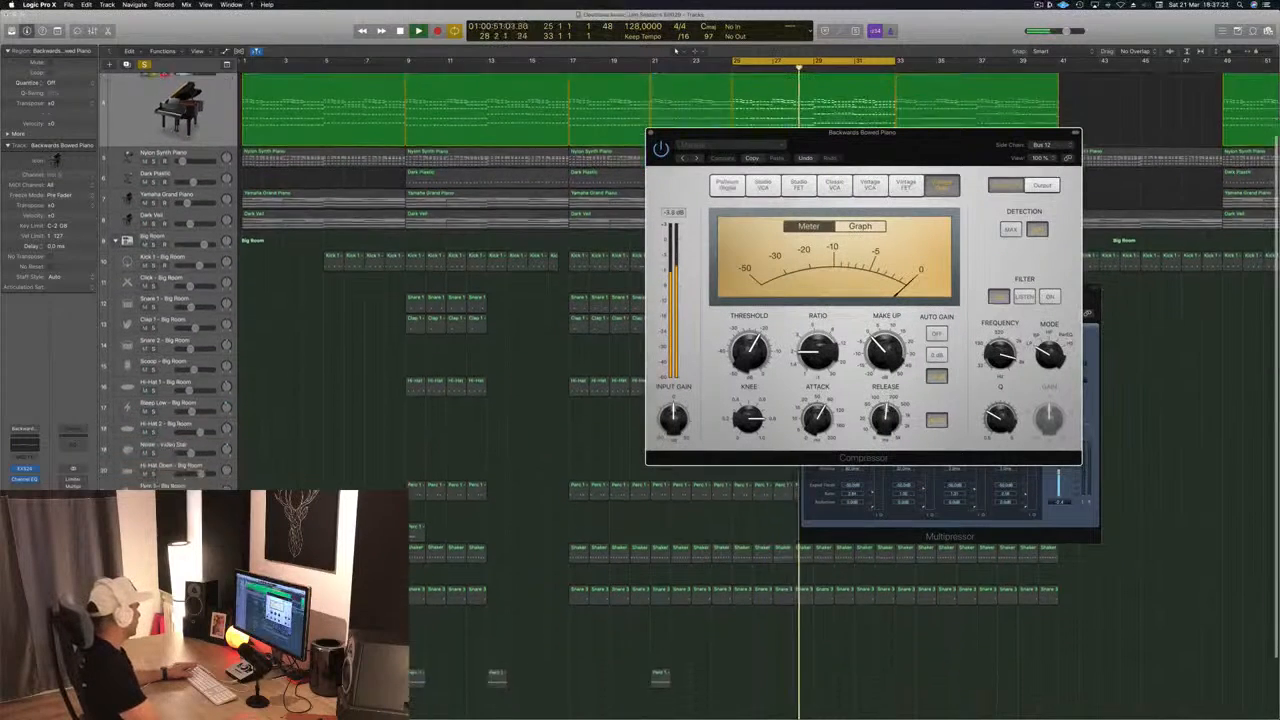
click(153, 692)
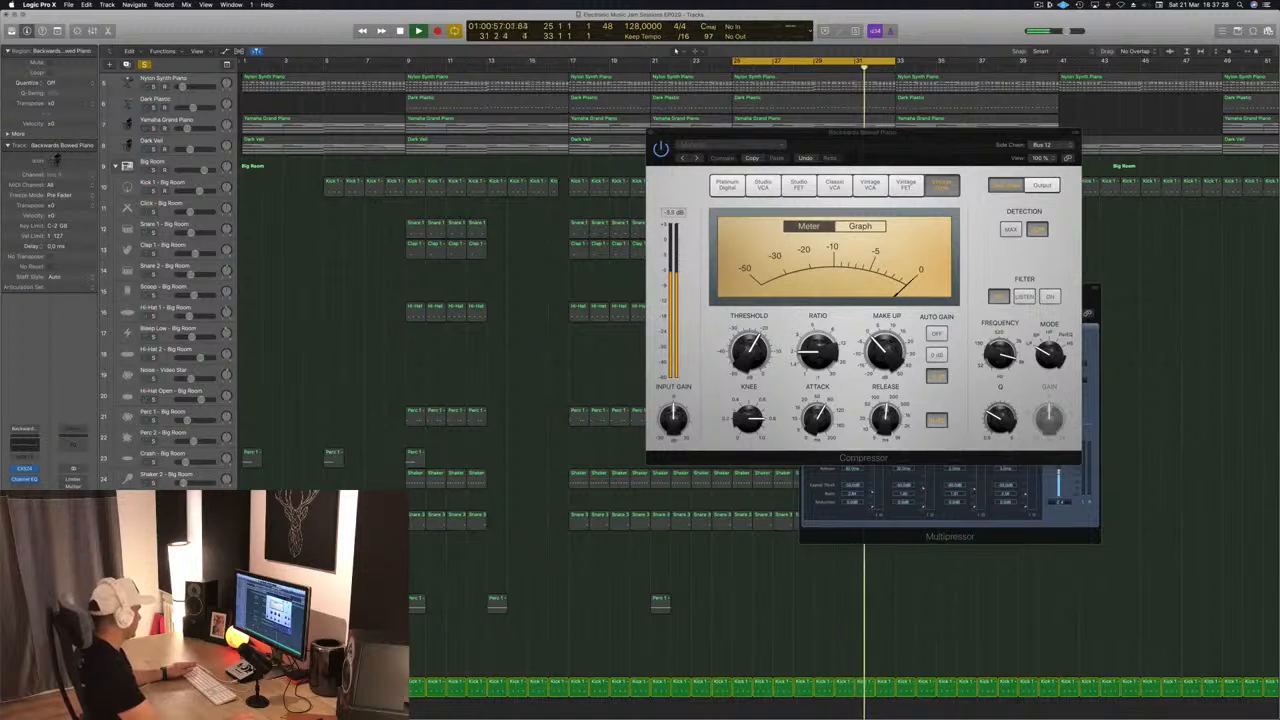
click(160, 684)
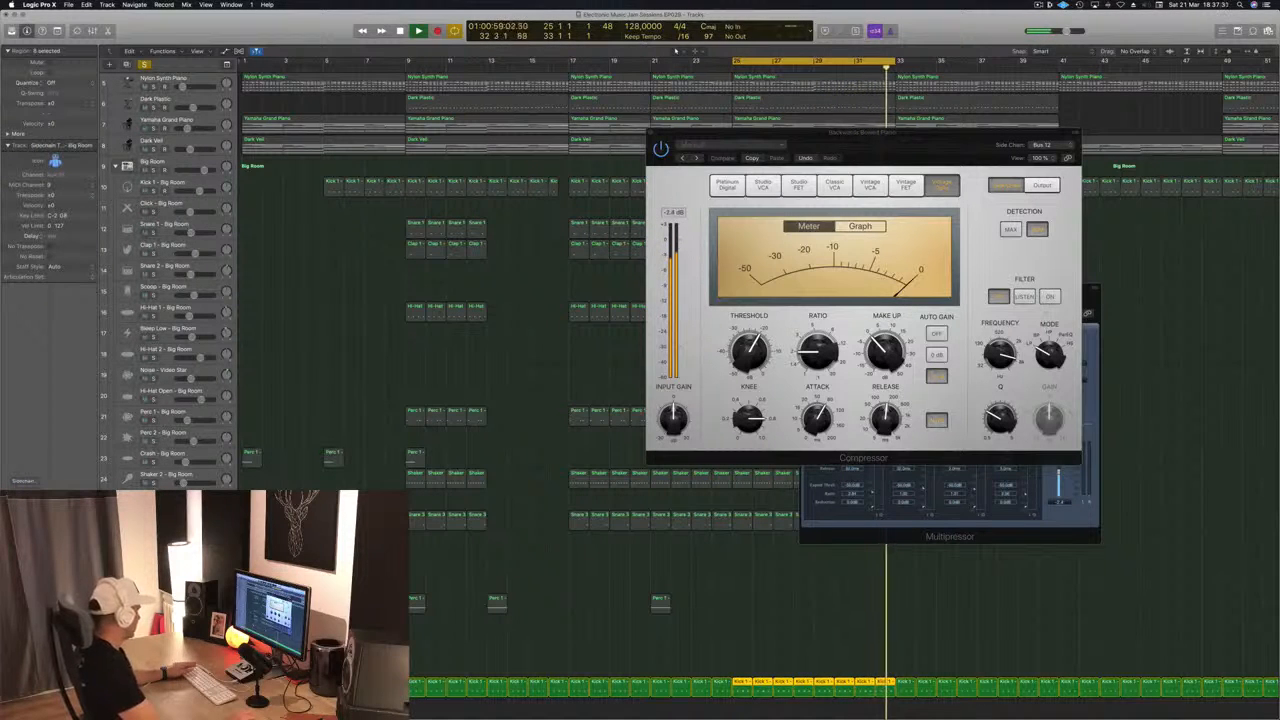
scroll(458, 383, up, 4)
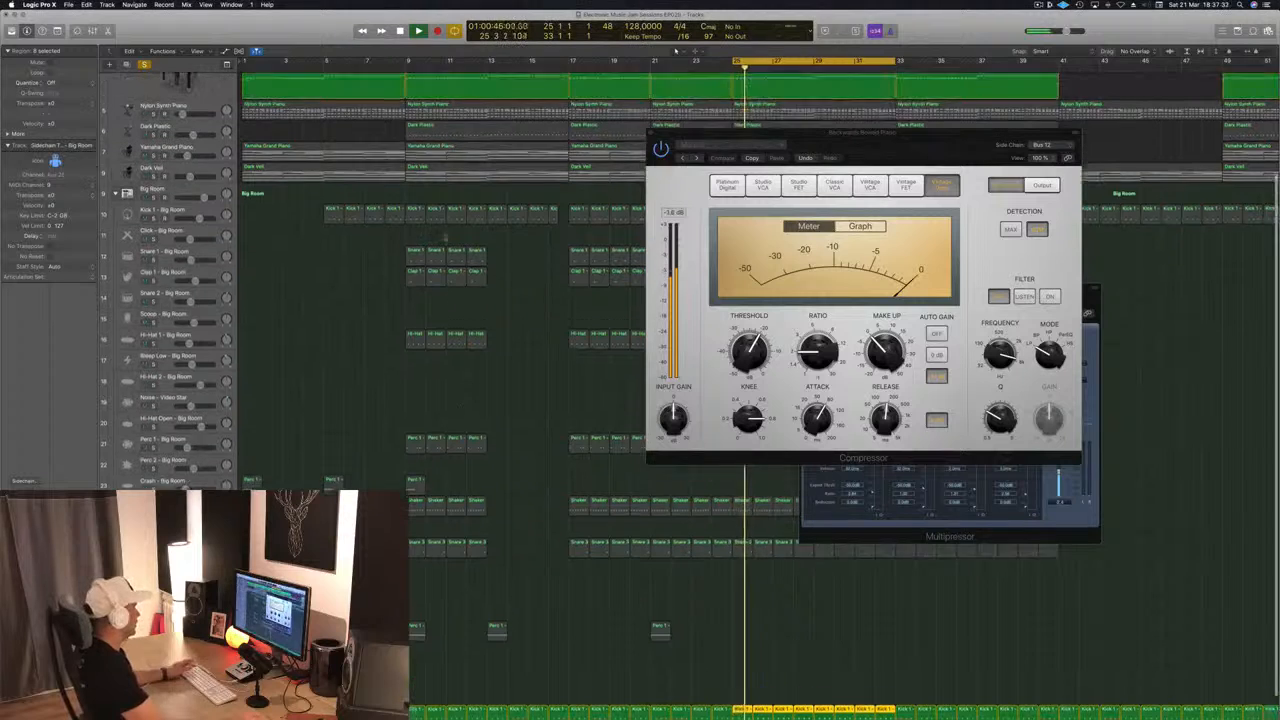
- Solo the Nylon Synth Piano track and close the Backwards Bowed Piano's Compressor window
click(190, 157)
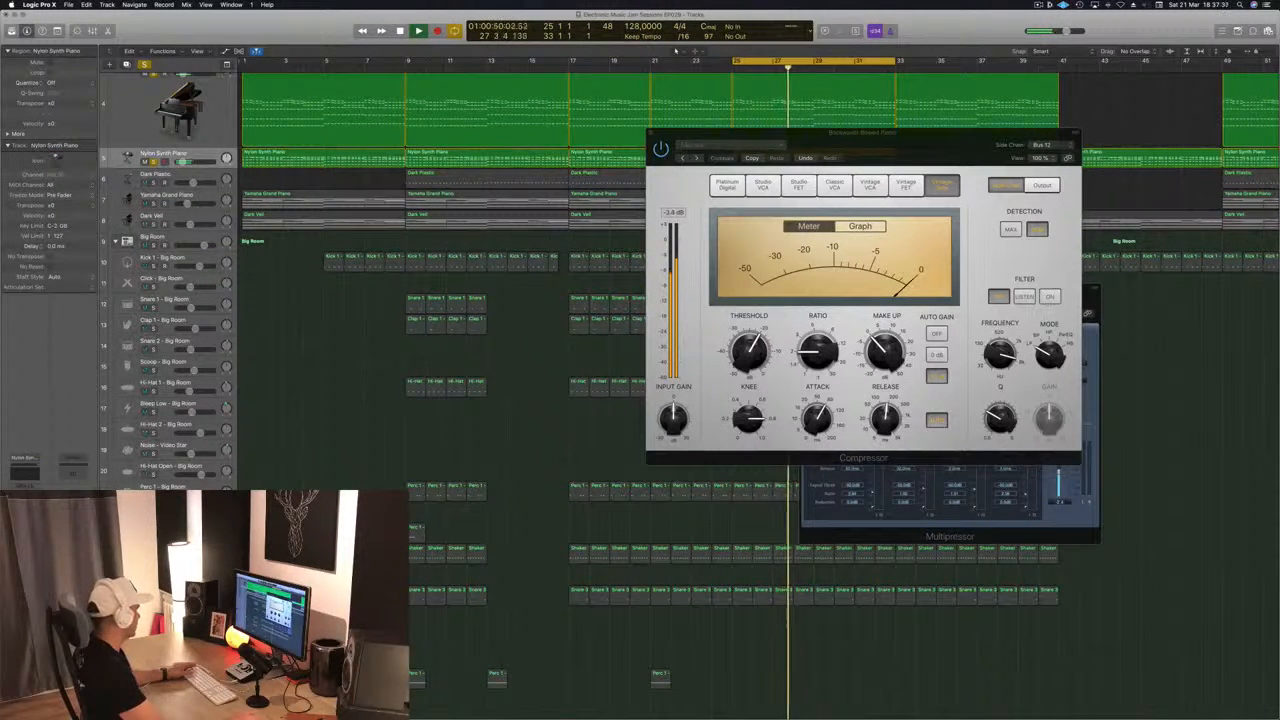
scroll(628, 320, up, 2)
drag(917, 153, 874, 172)
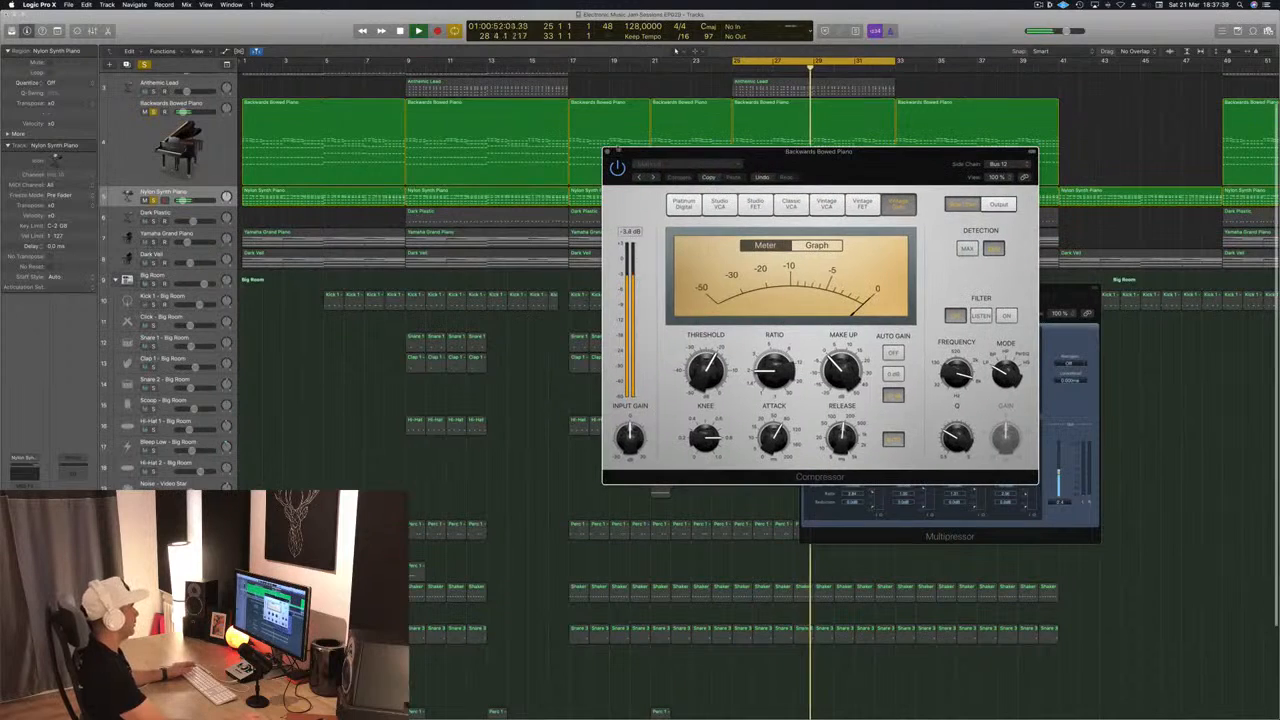
click(608, 153)
- Stop playback and add a Factory Default Compressor to Backwards Bowed Piano with Bus 12 as its side-chain source
key(space)
key(Up)
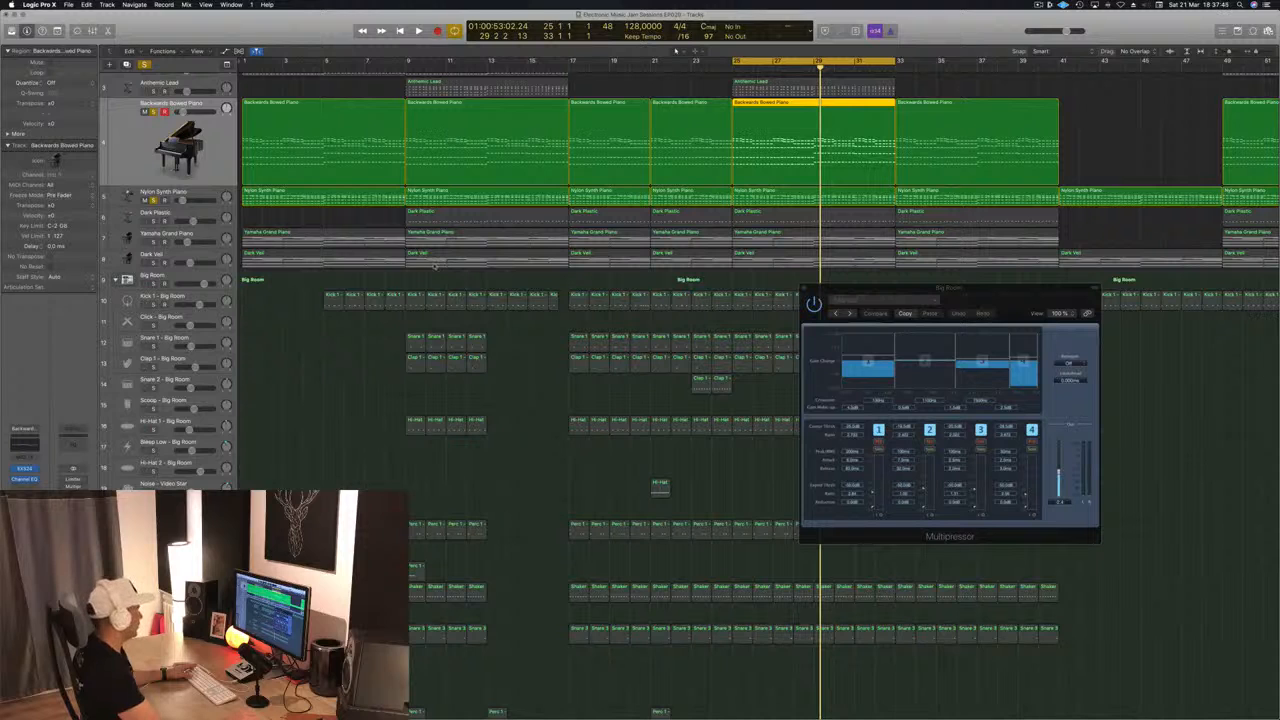
drag(306, 27, 704, 87)
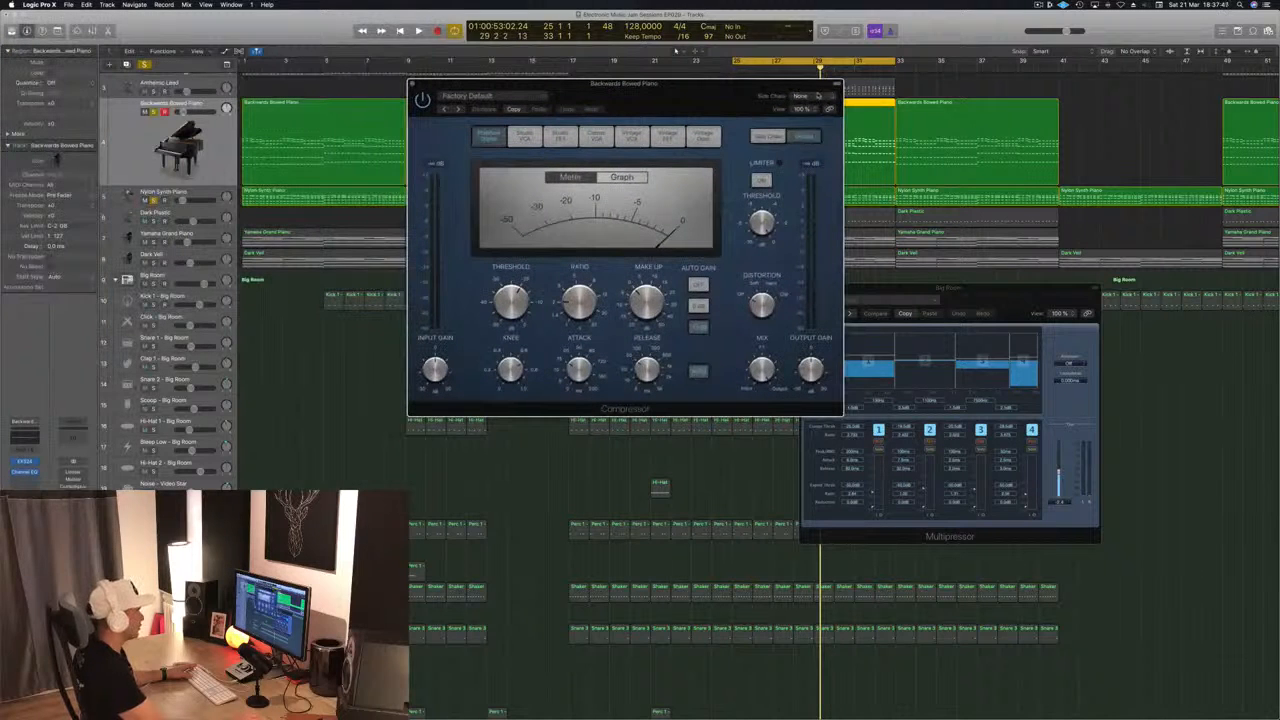
mouse_move(822, 125)
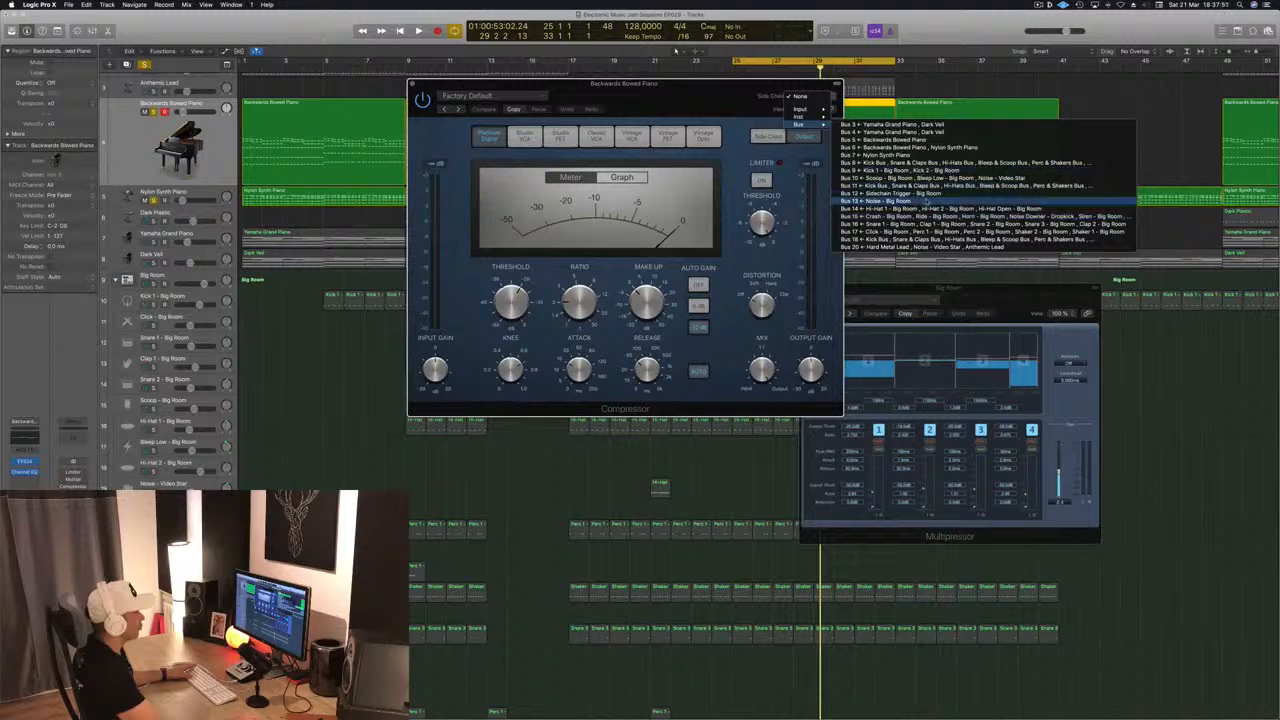
click(880, 201)
drag(692, 105, 947, 211)
- Audition the soloed piano tracks with the new Compressor's meter in view, and close its window
key(space)
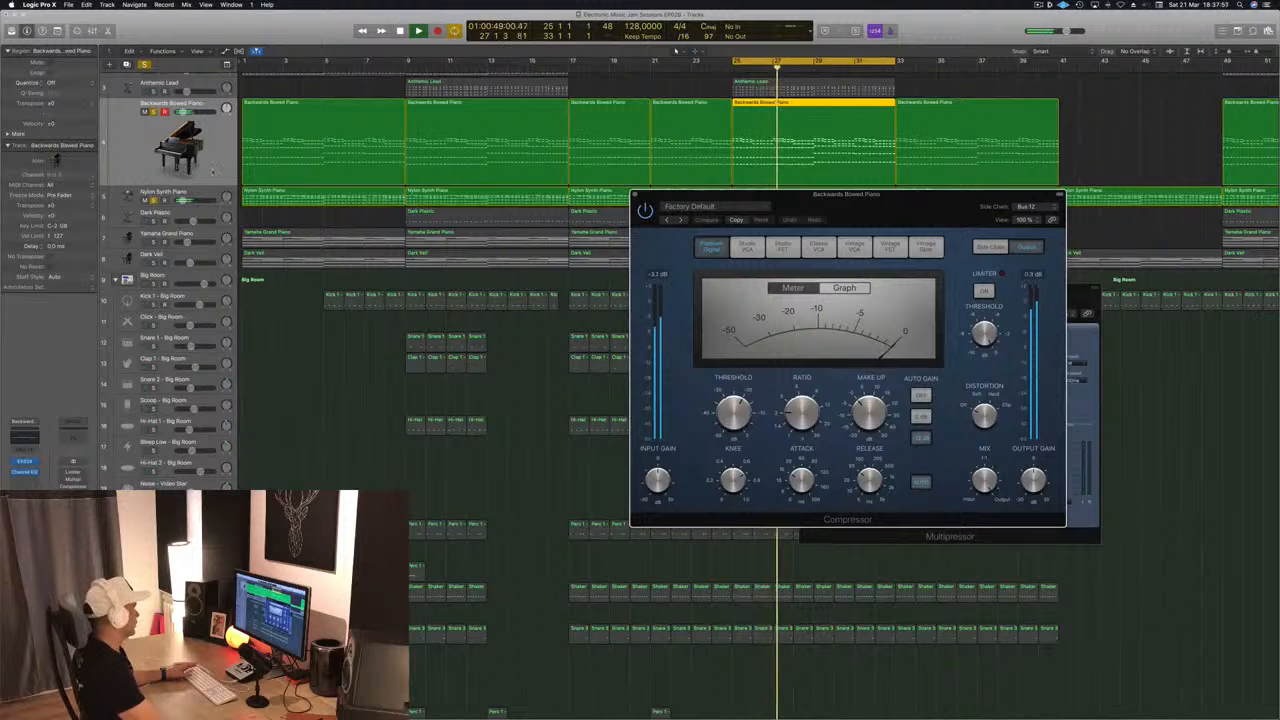
click(213, 171)
drag(715, 193, 687, 220)
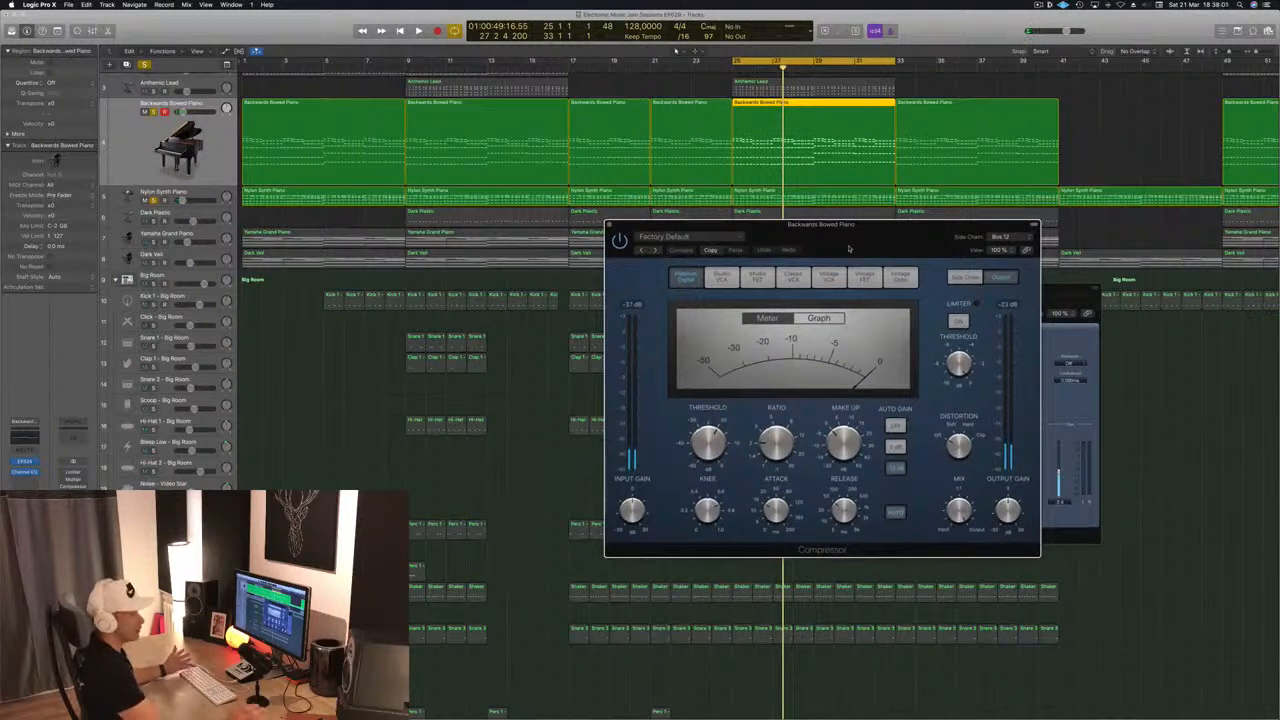
drag(850, 247, 806, 256)
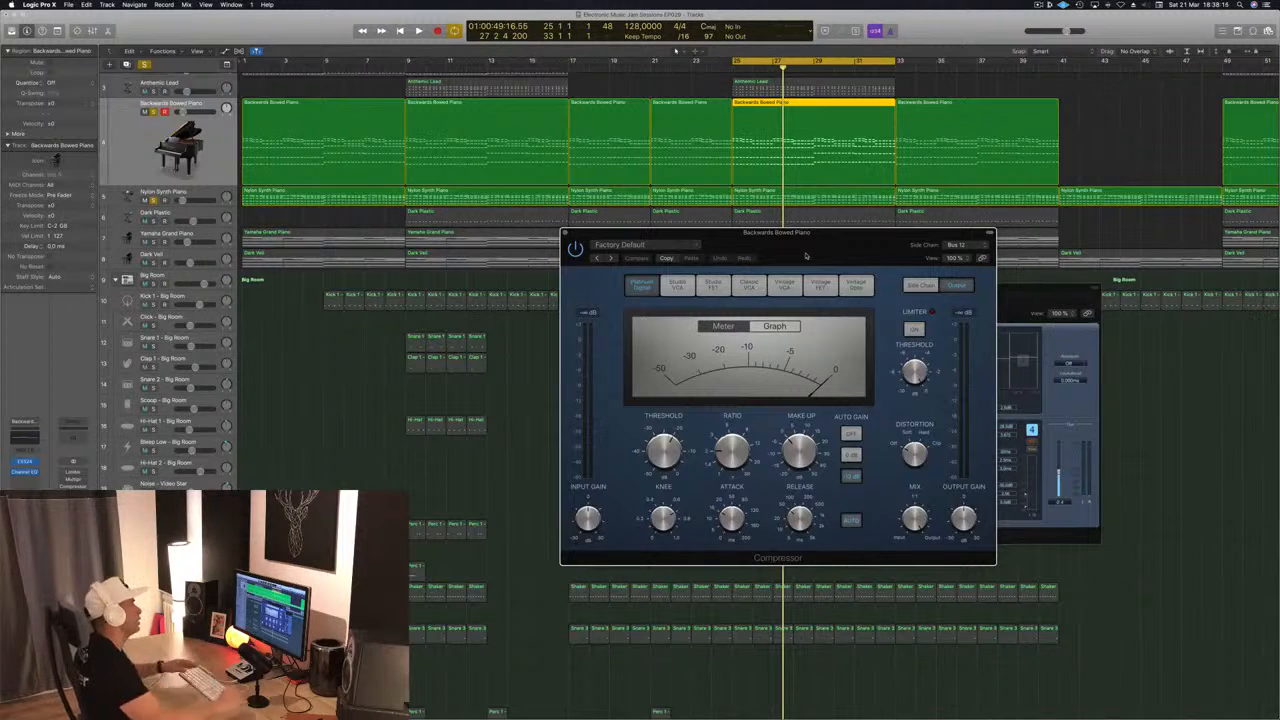
drag(819, 247, 715, 252)
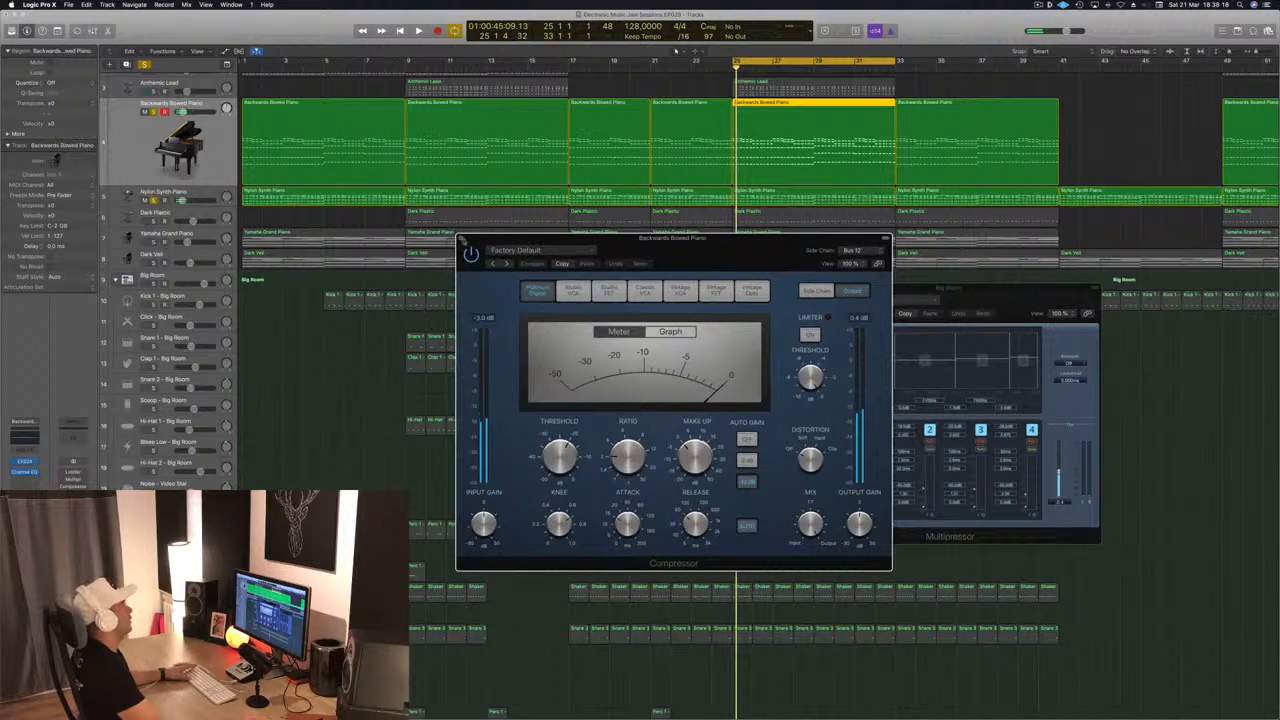
click(462, 241)
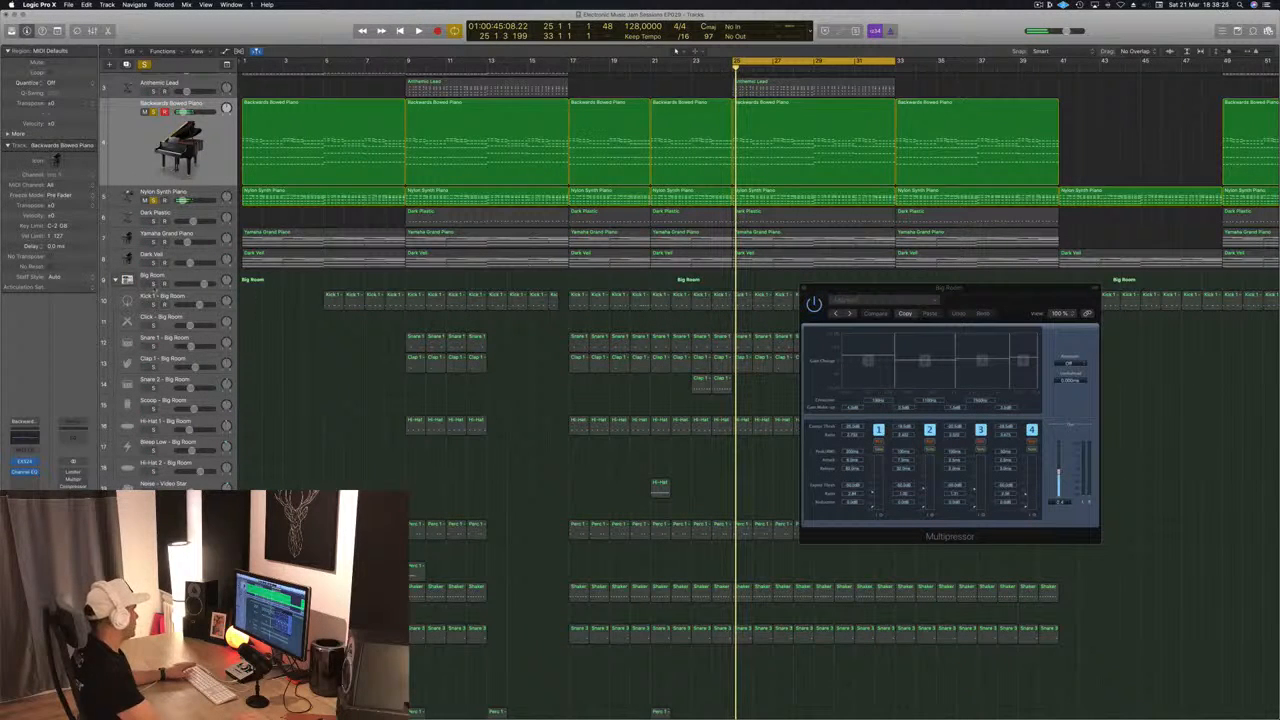
- Solo the Big Room and Dark Plastic tracks and mute the Backwards Bowed Piano track
click(152, 285)
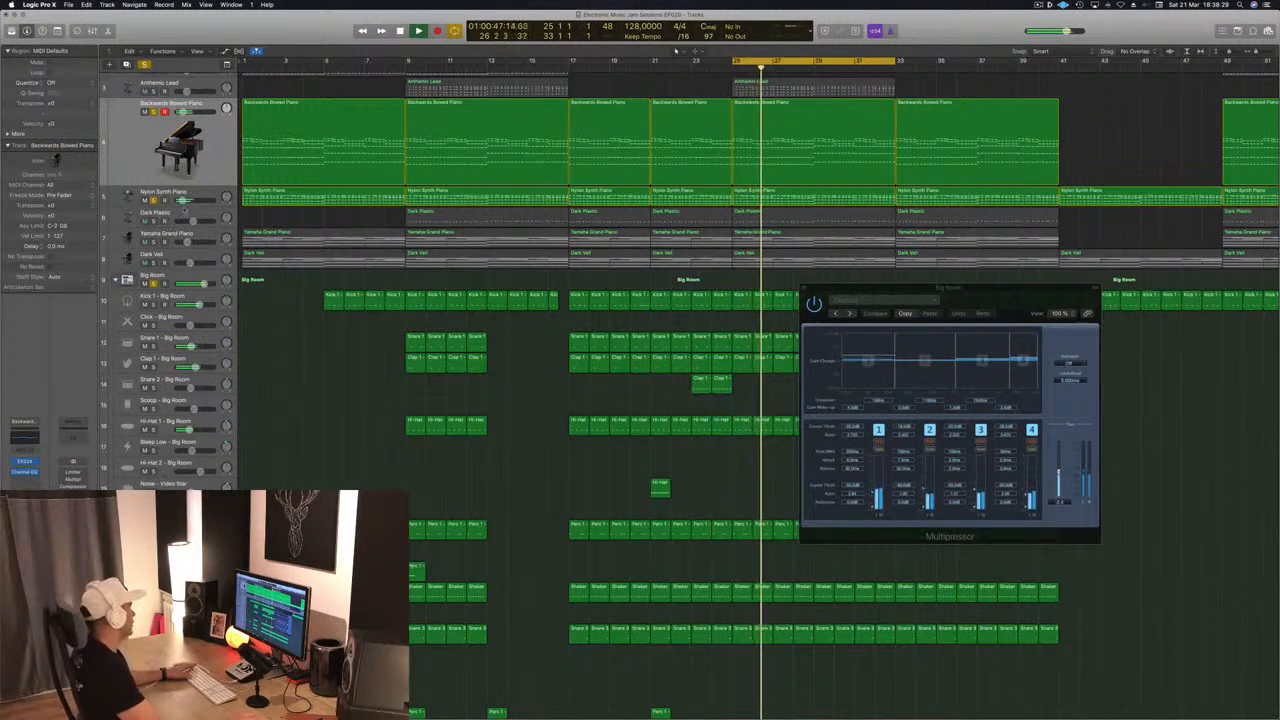
click(205, 213)
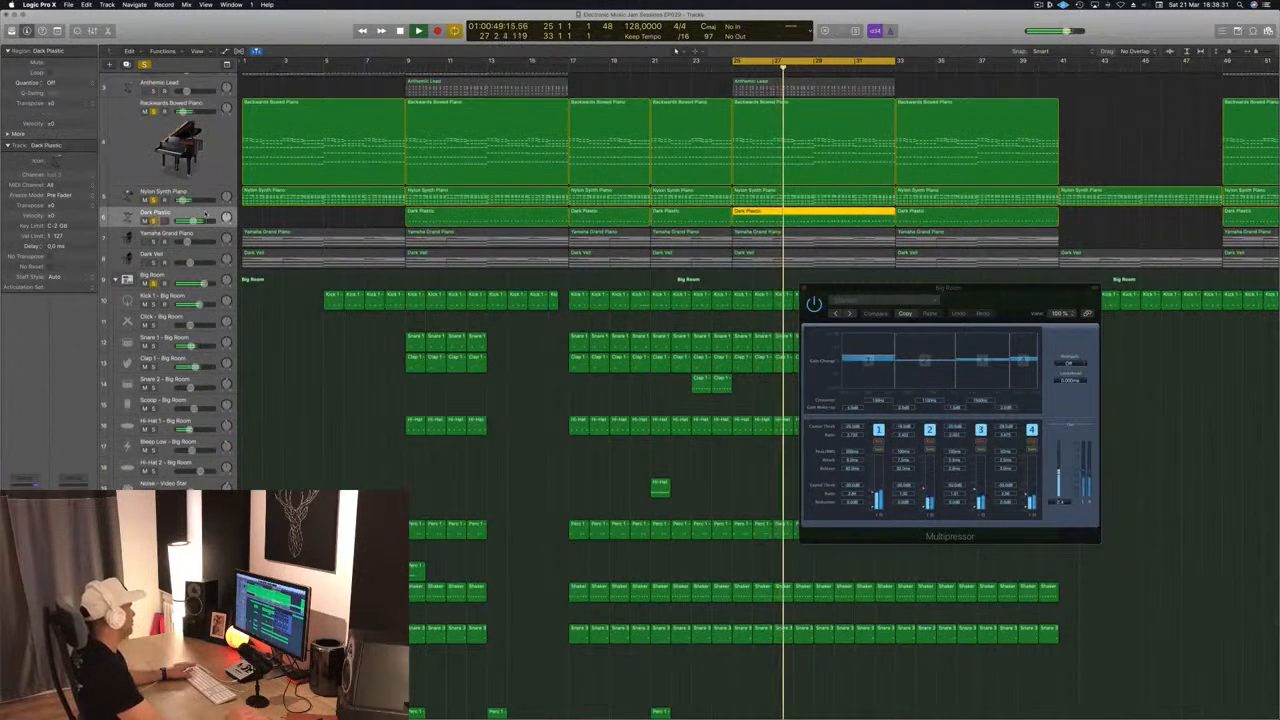
click(145, 112)
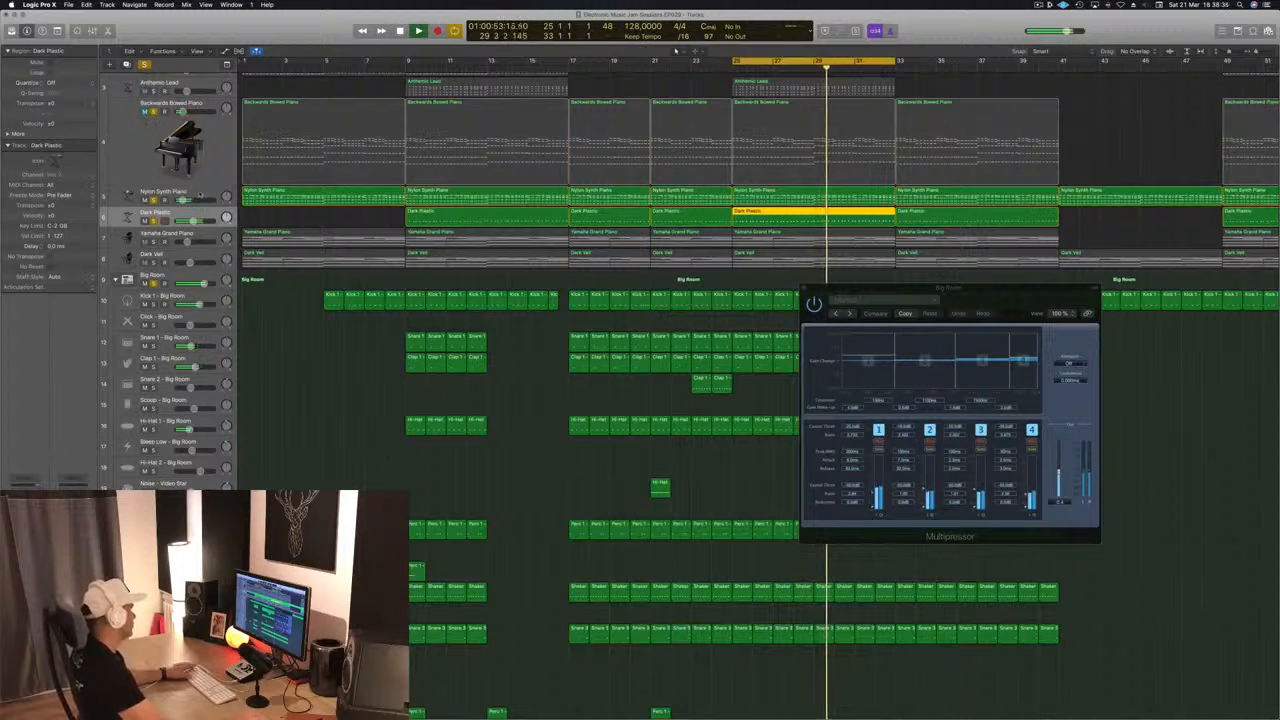
- Try a copy of the second Analog EP region at bar 25 with its track soloed, and undo the copy
click(200, 194)
scroll(200, 196, up, 2)
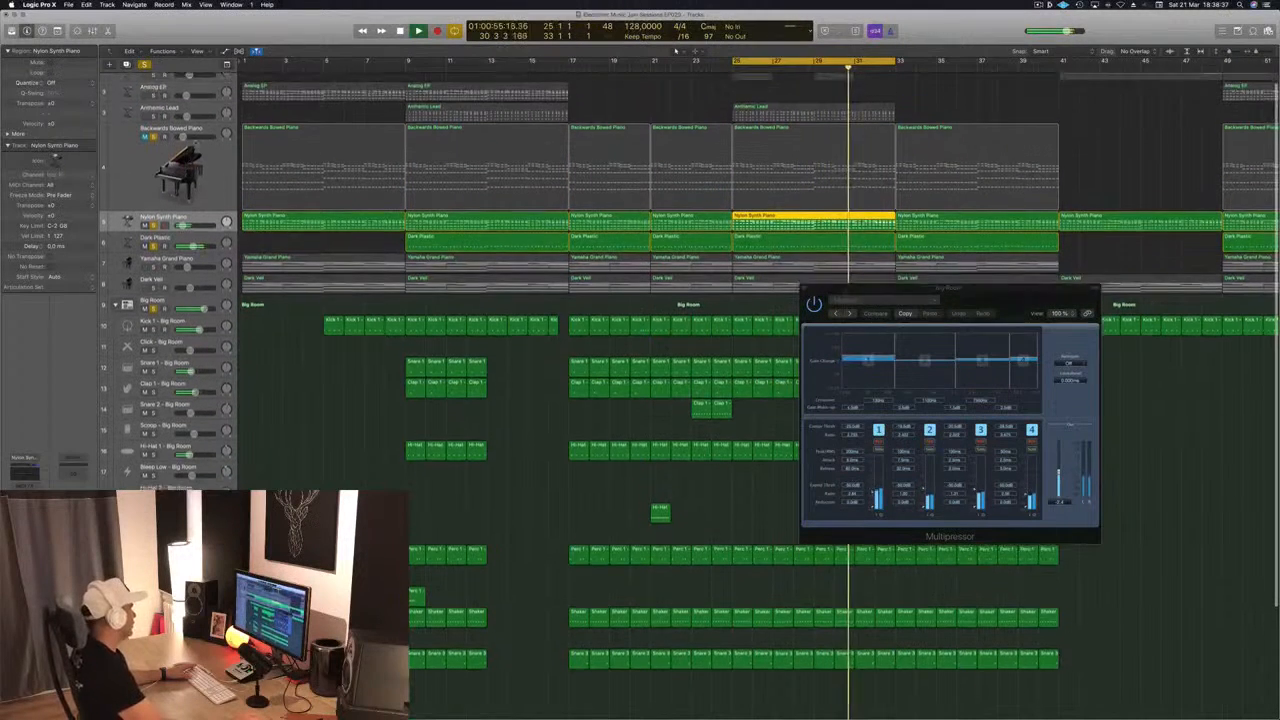
scroll(200, 198, up, 1)
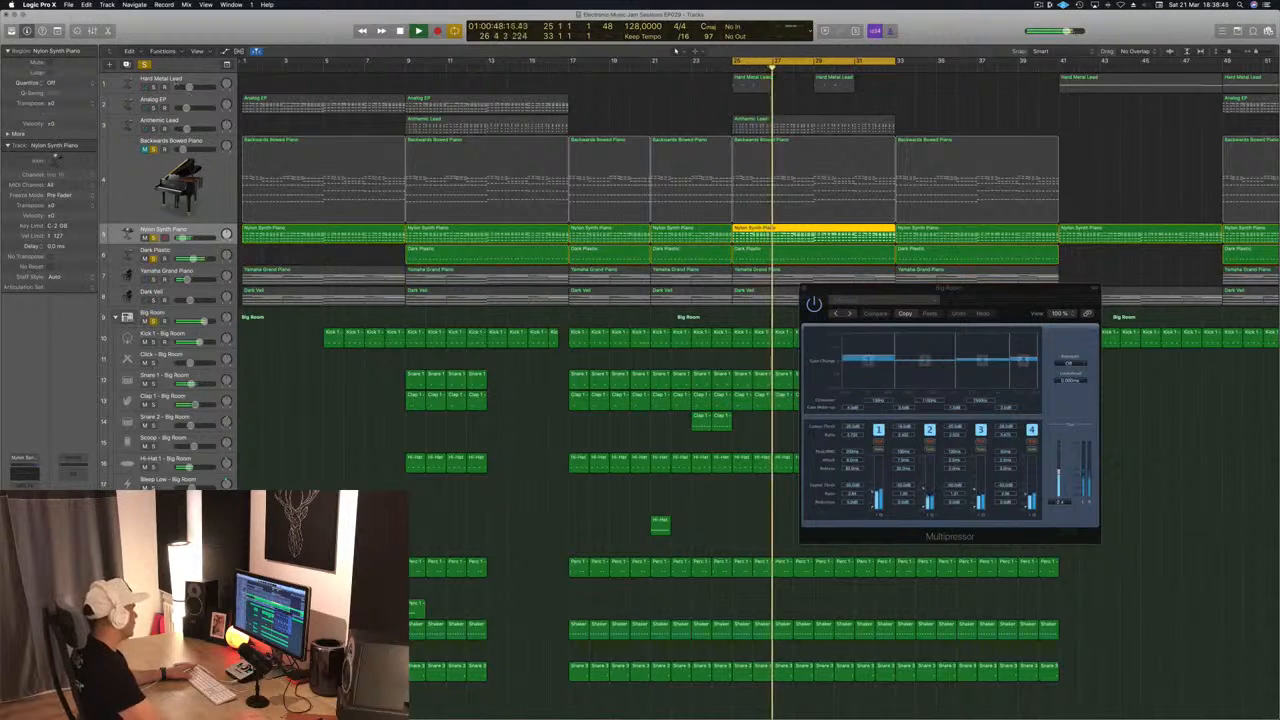
click(662, 100)
click(459, 103)
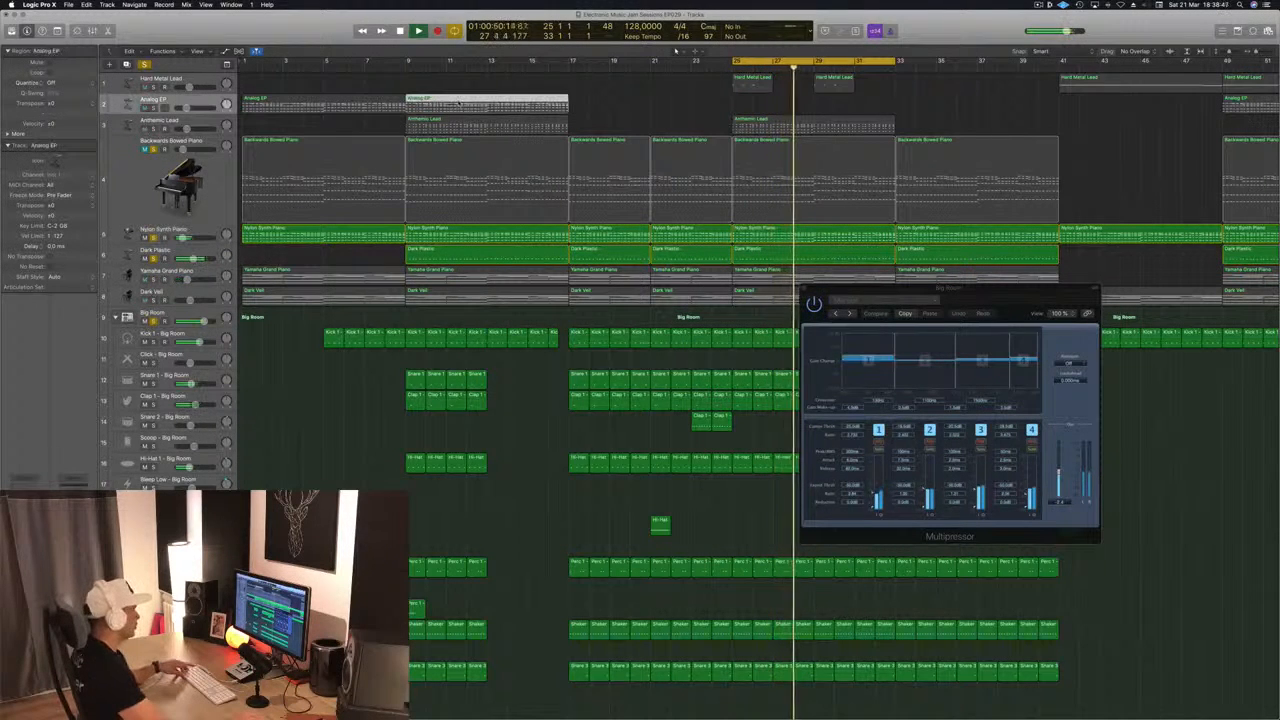
drag(459, 103, 791, 108)
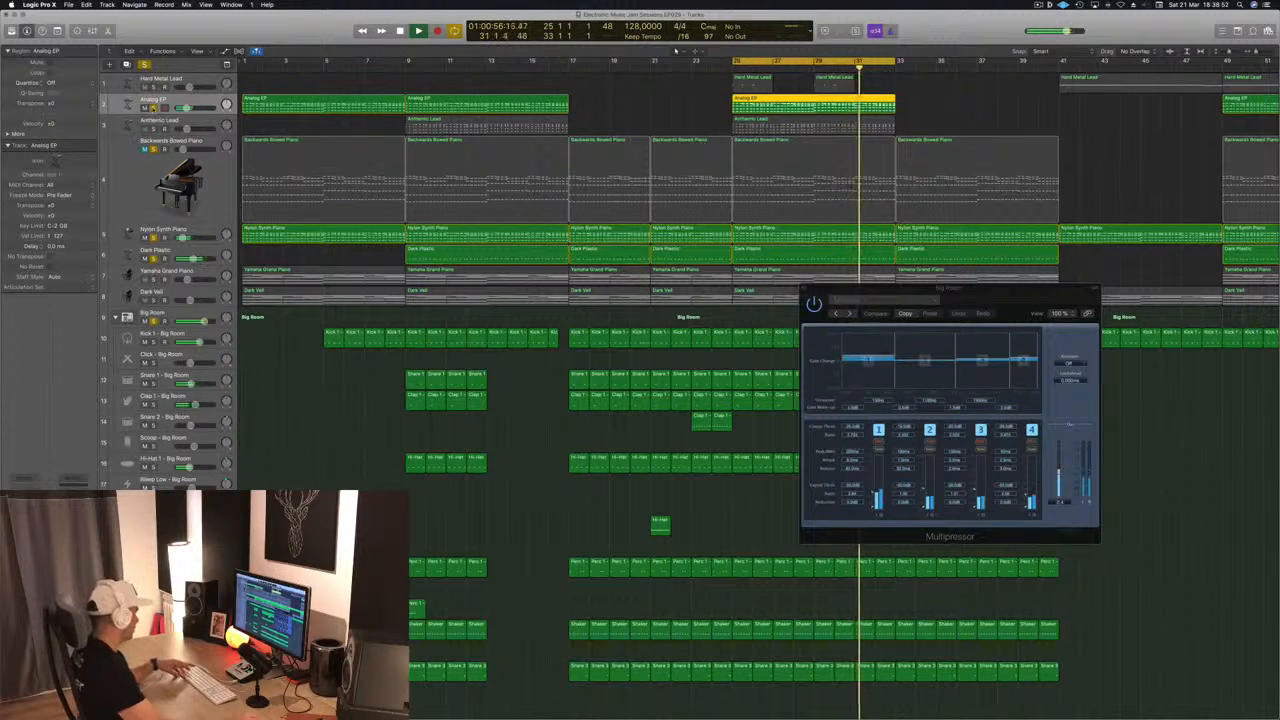
key(super+z)
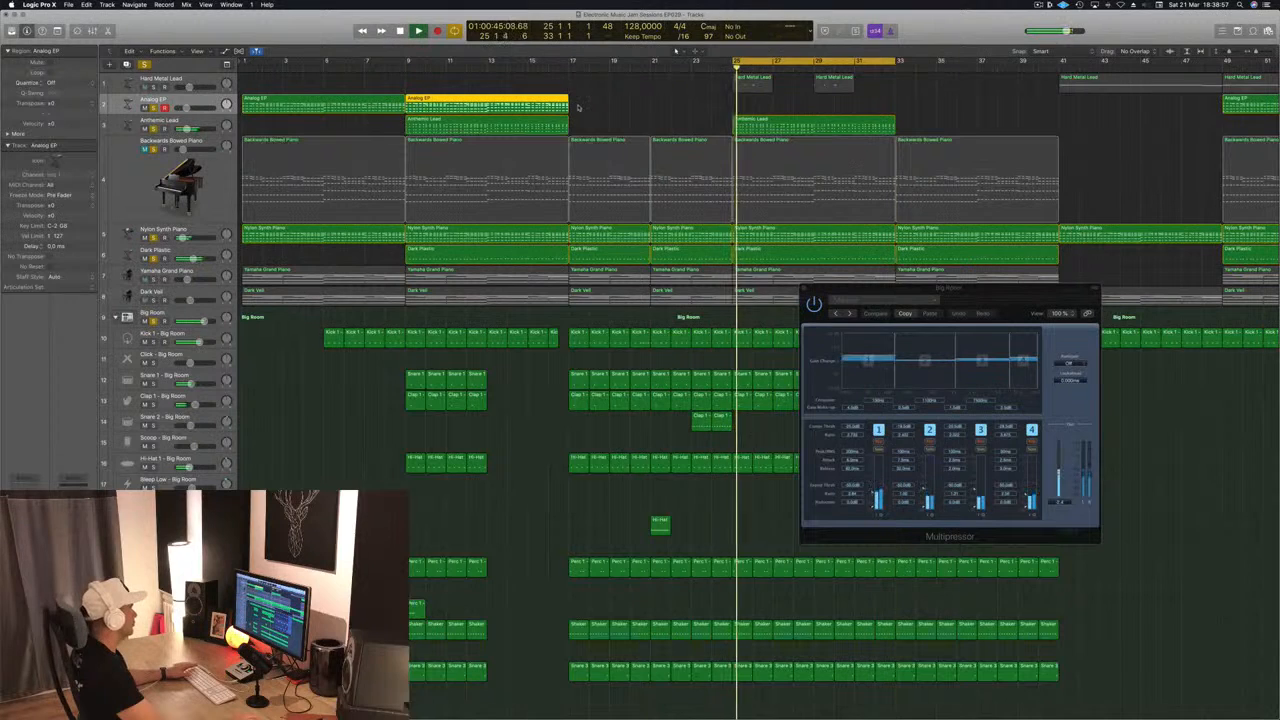
- Unmute the Backwards Bowed Piano track, check its Compressor during playback and close that window
click(135, 122)
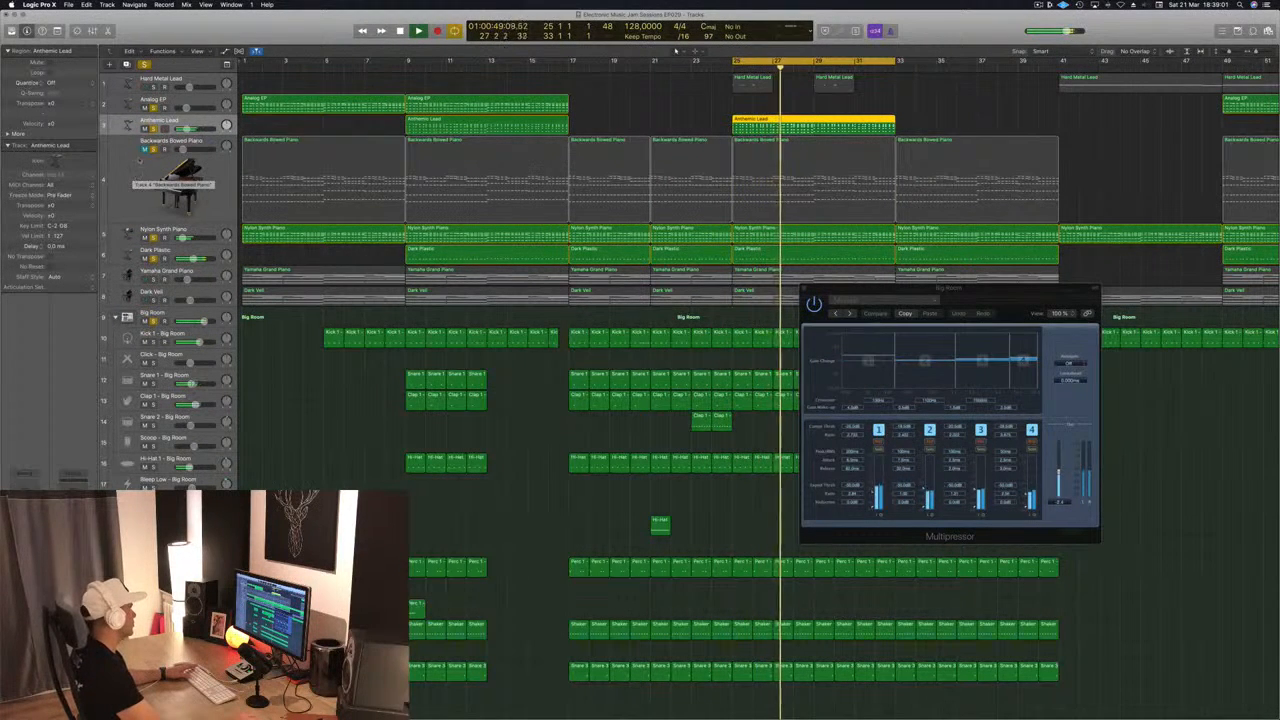
click(145, 149)
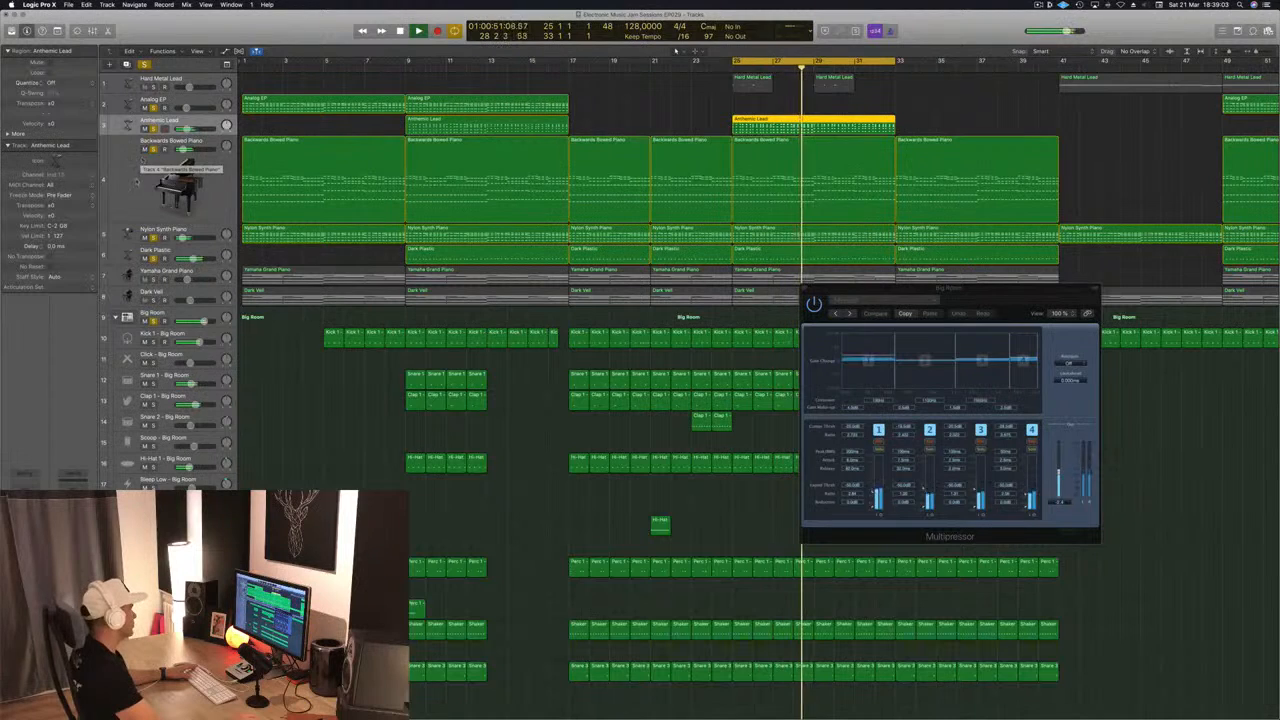
click(140, 162)
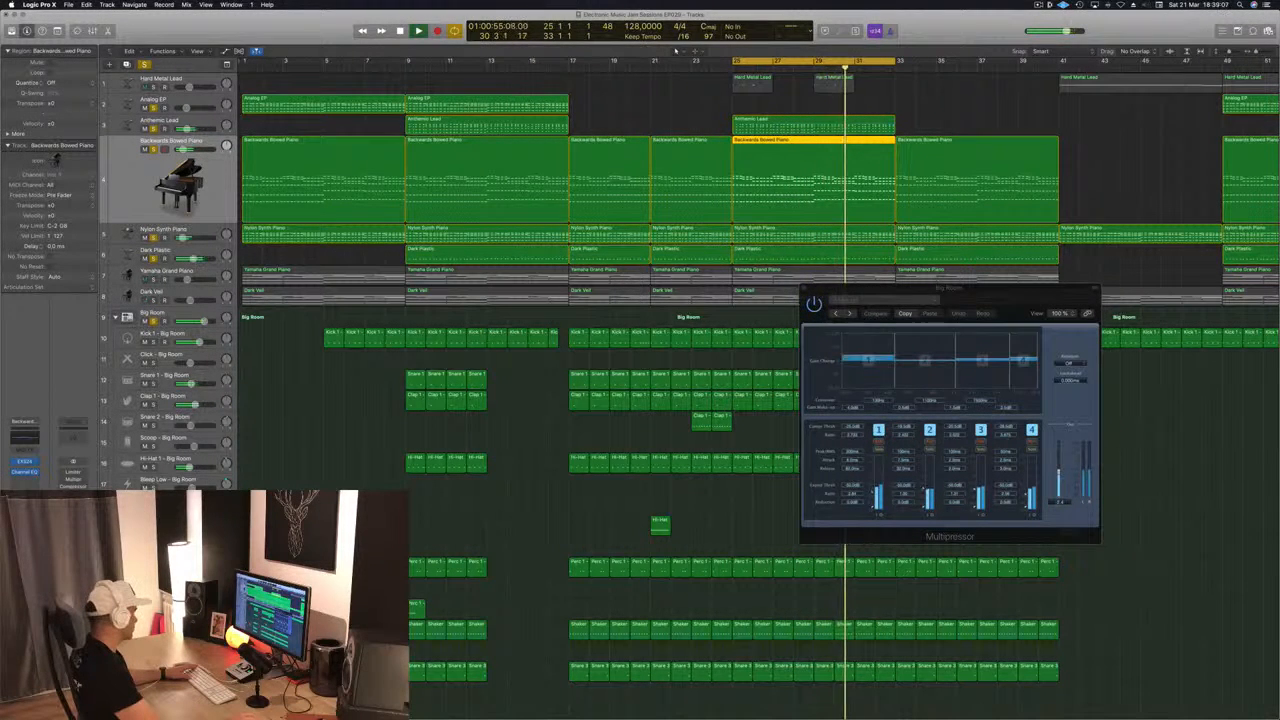
click(24, 492)
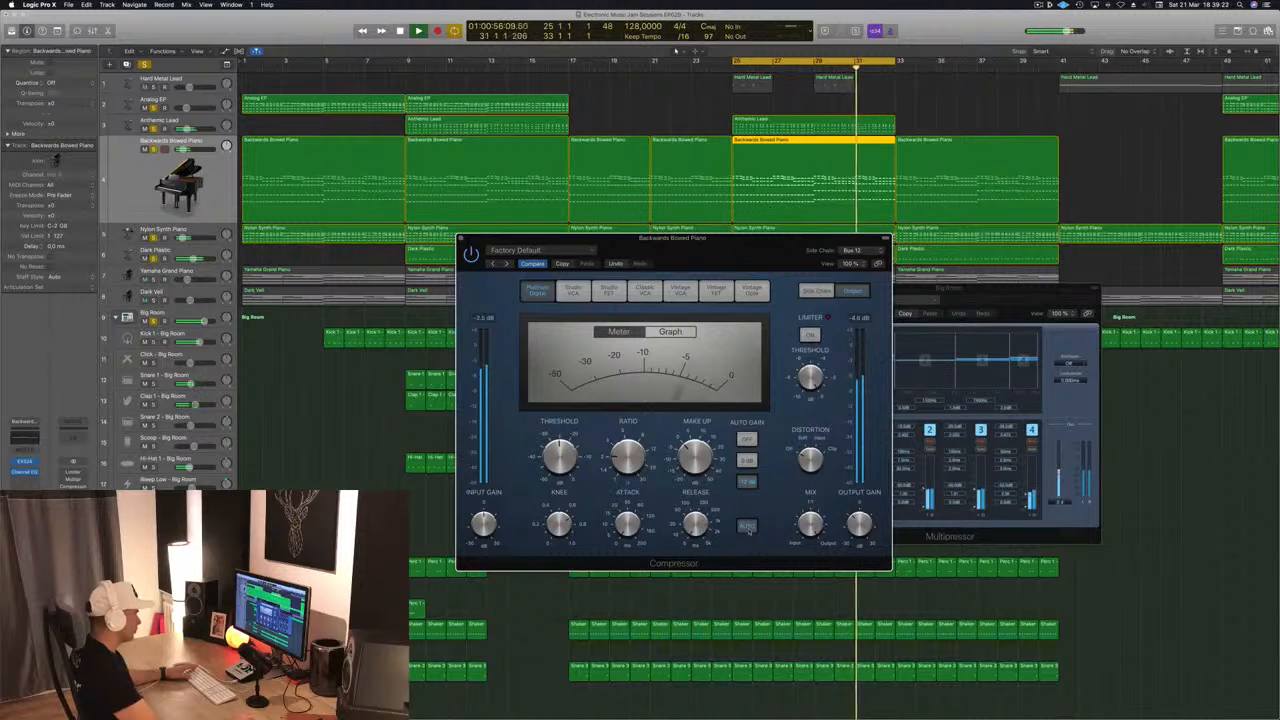
drag(760, 246, 731, 245)
click(491, 232)
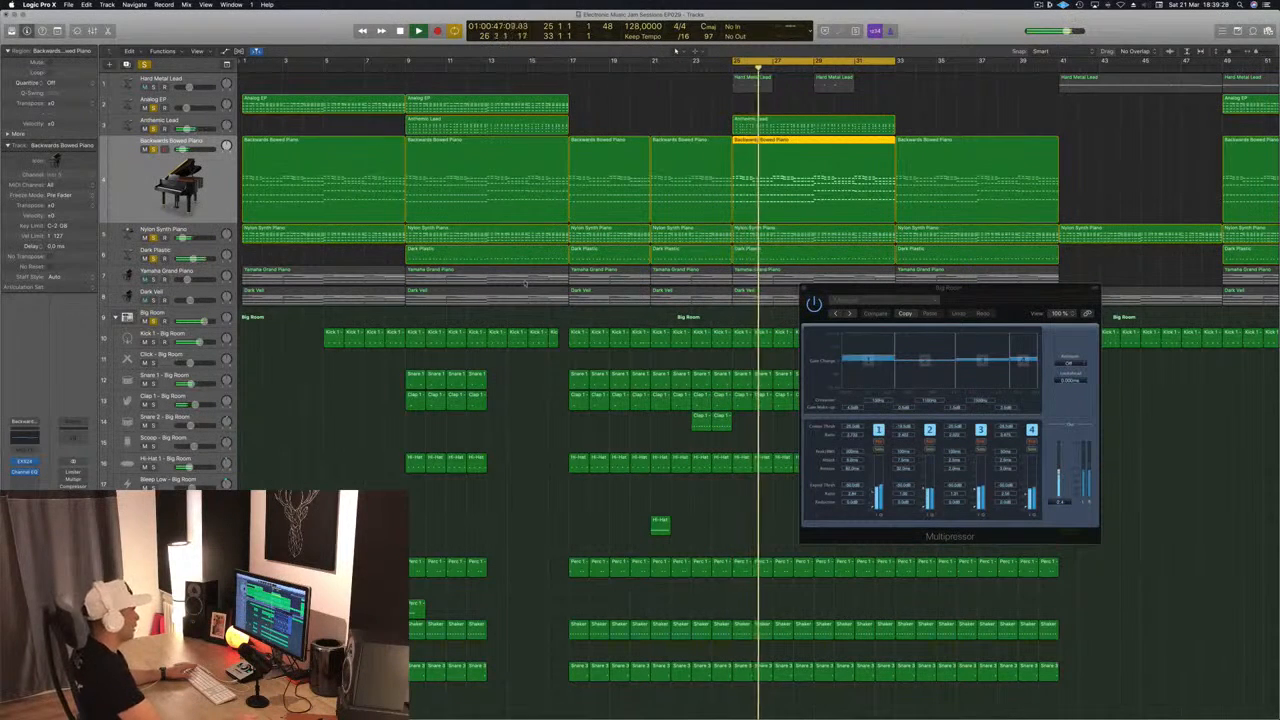
- Close the Big Room Multipressor window and restart playback from the start of the cycle
drag(970, 291, 879, 291)
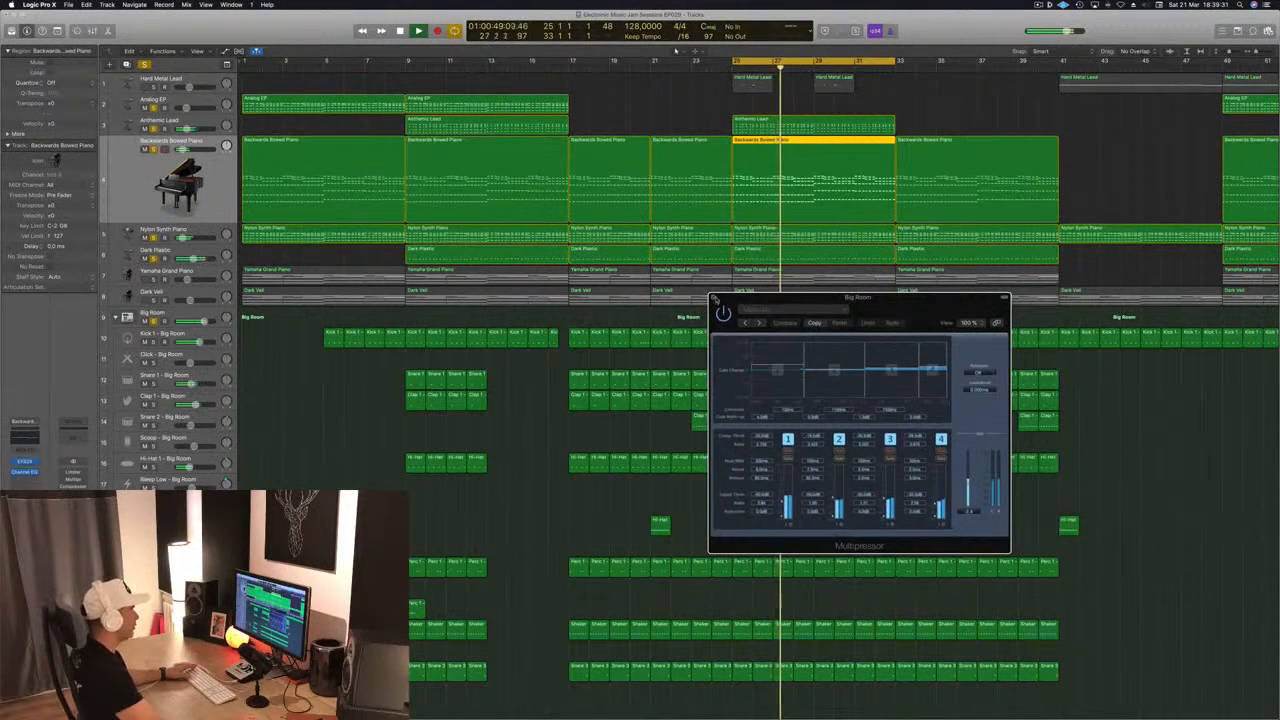
click(717, 293)
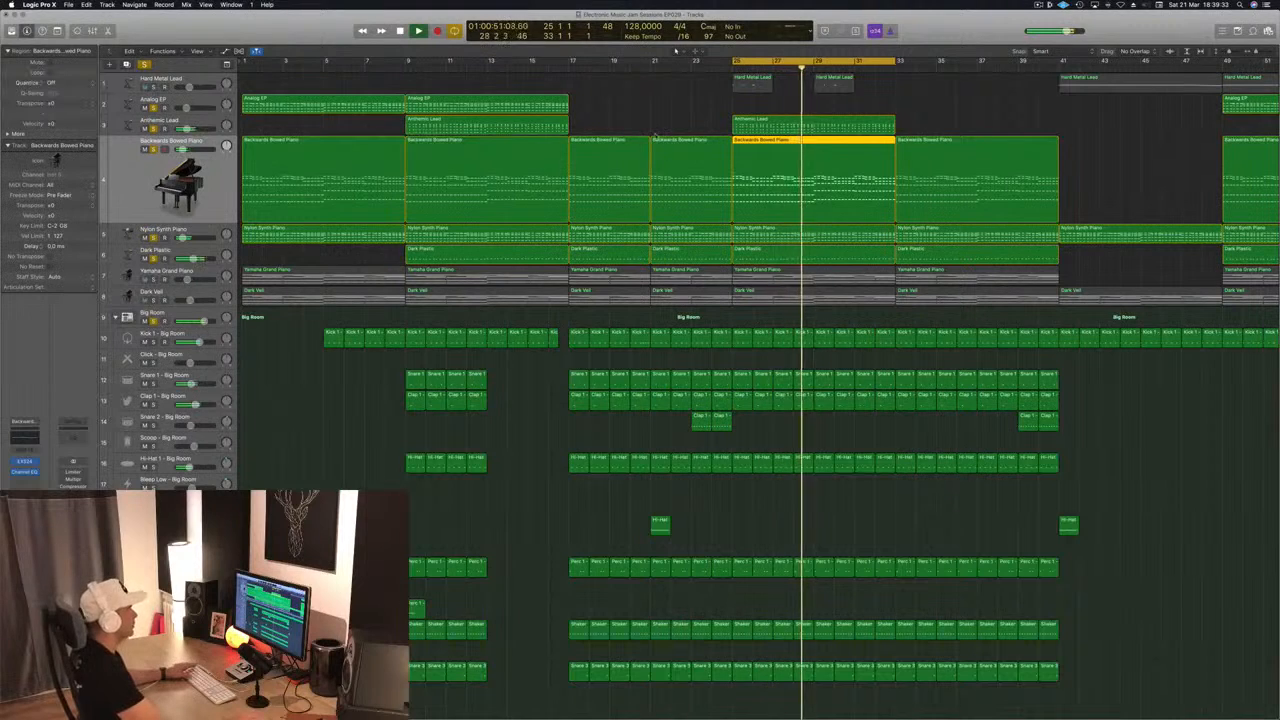
key(space)
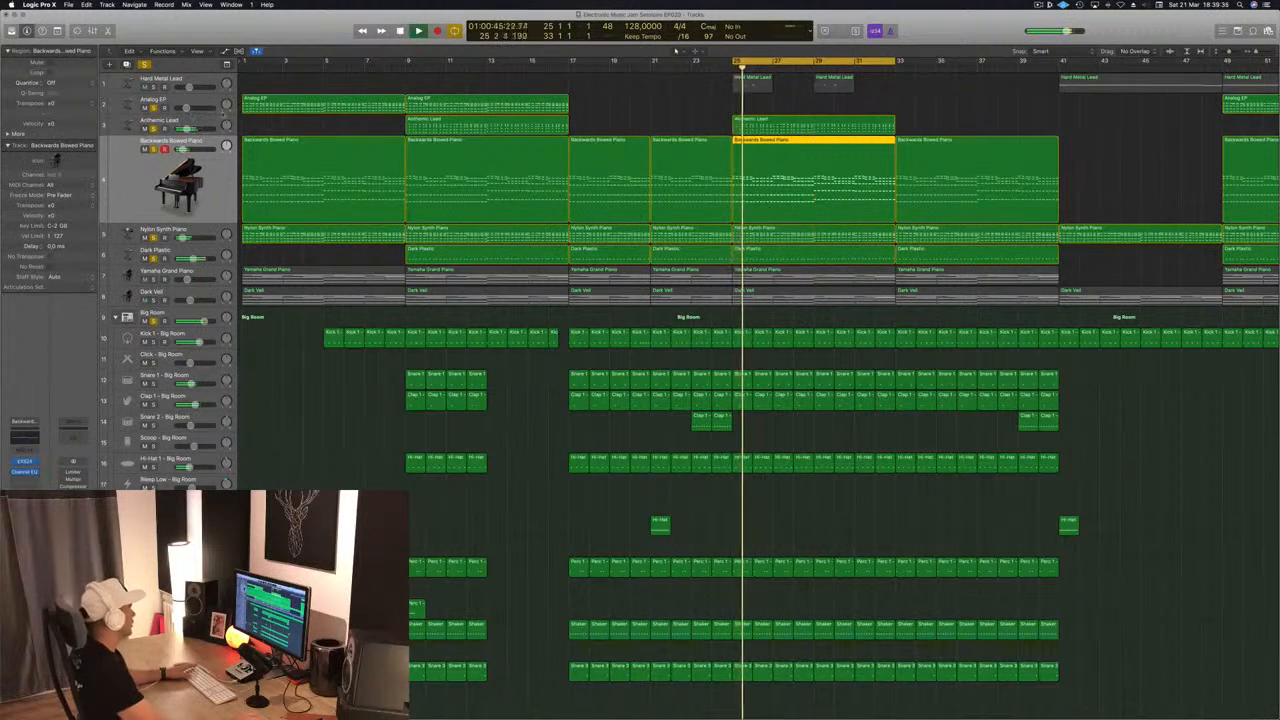
- Clear the existing solos, solo only the Anthemic Lead track and restart playback
key(Up)
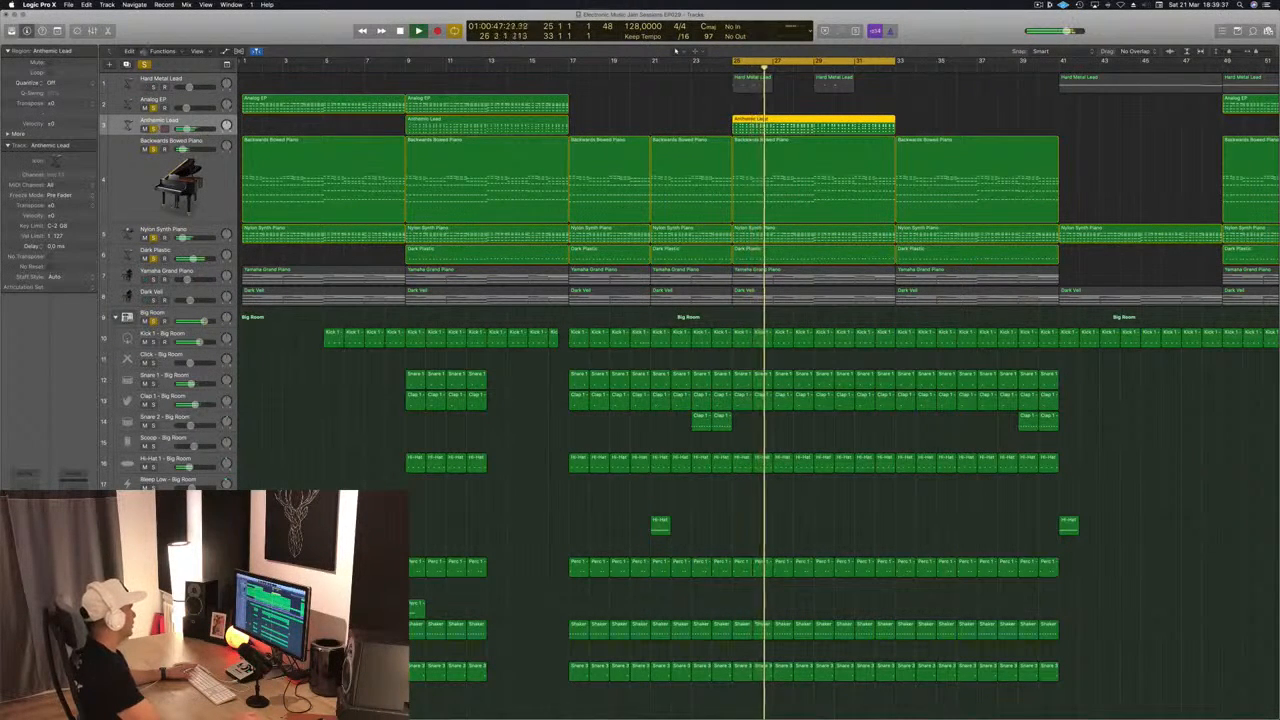
key(ctrl+s)
click(154, 108)
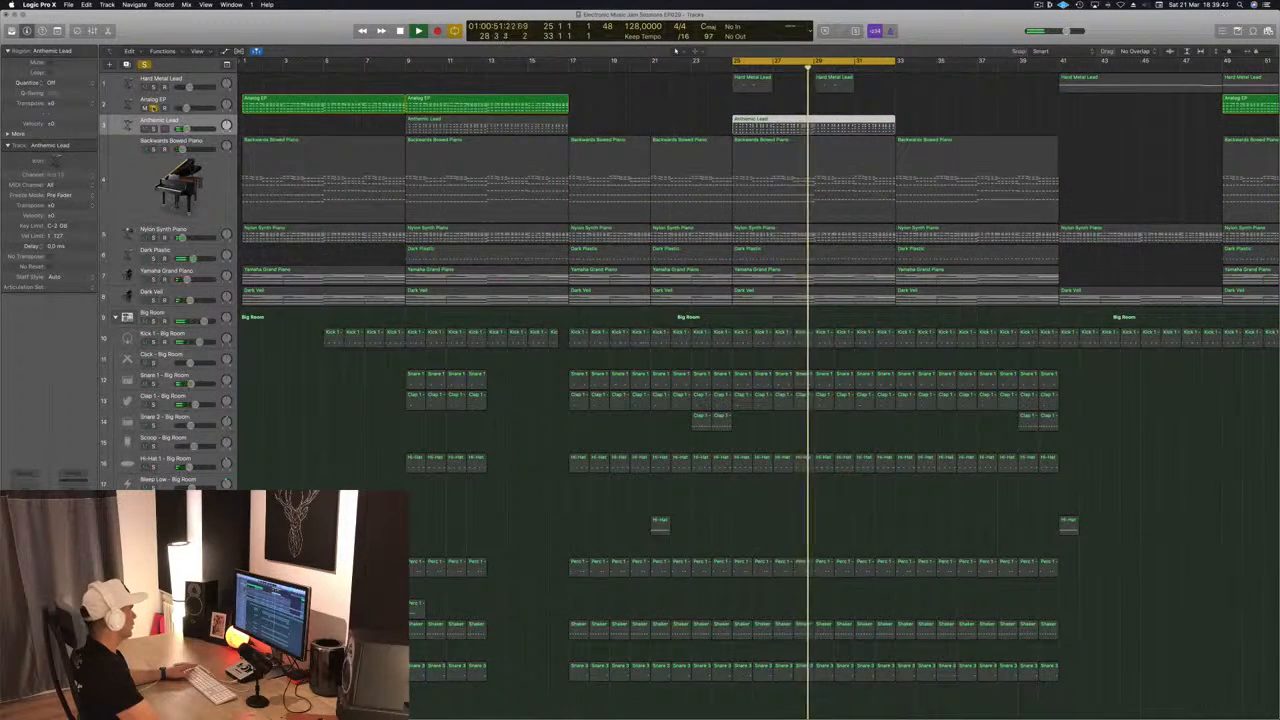
click(154, 108)
click(154, 129)
key(space)
key(space)
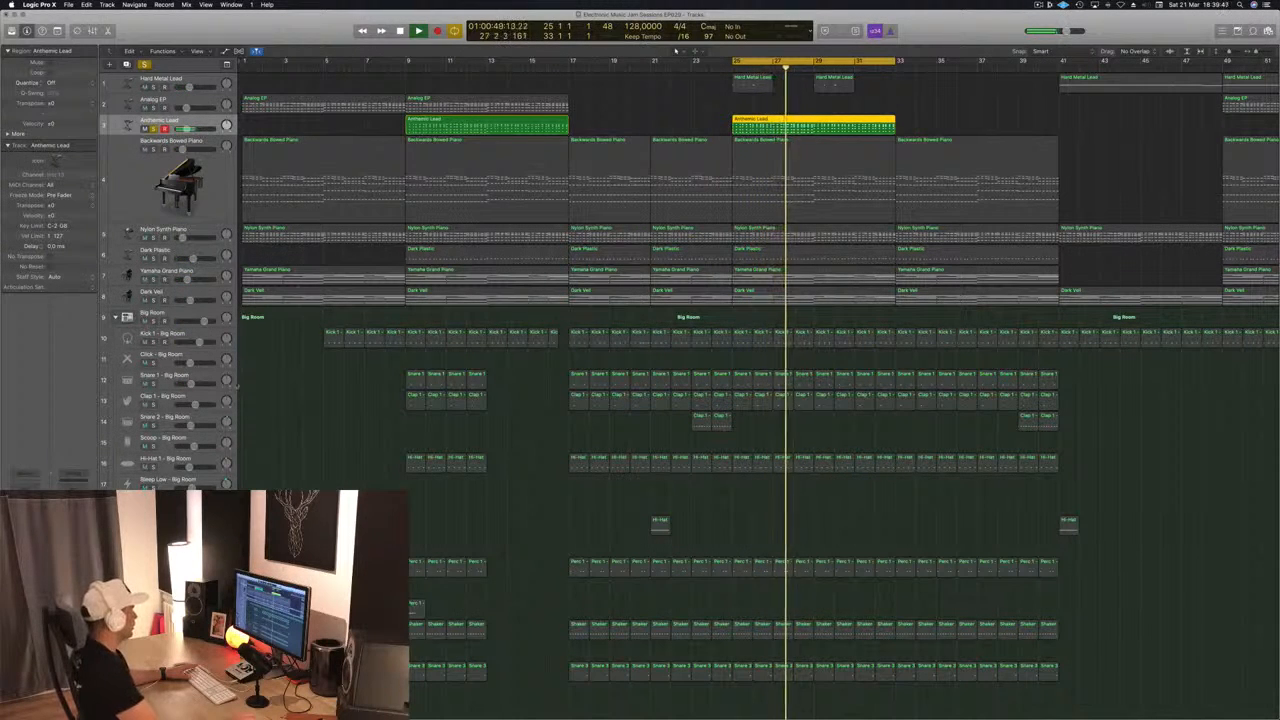
- Open the Anthemic Lead's Factory Default Compressor, set its attack to 0 ms and move the window clear of the regions
click(24, 535)
drag(428, 77, 574, 123)
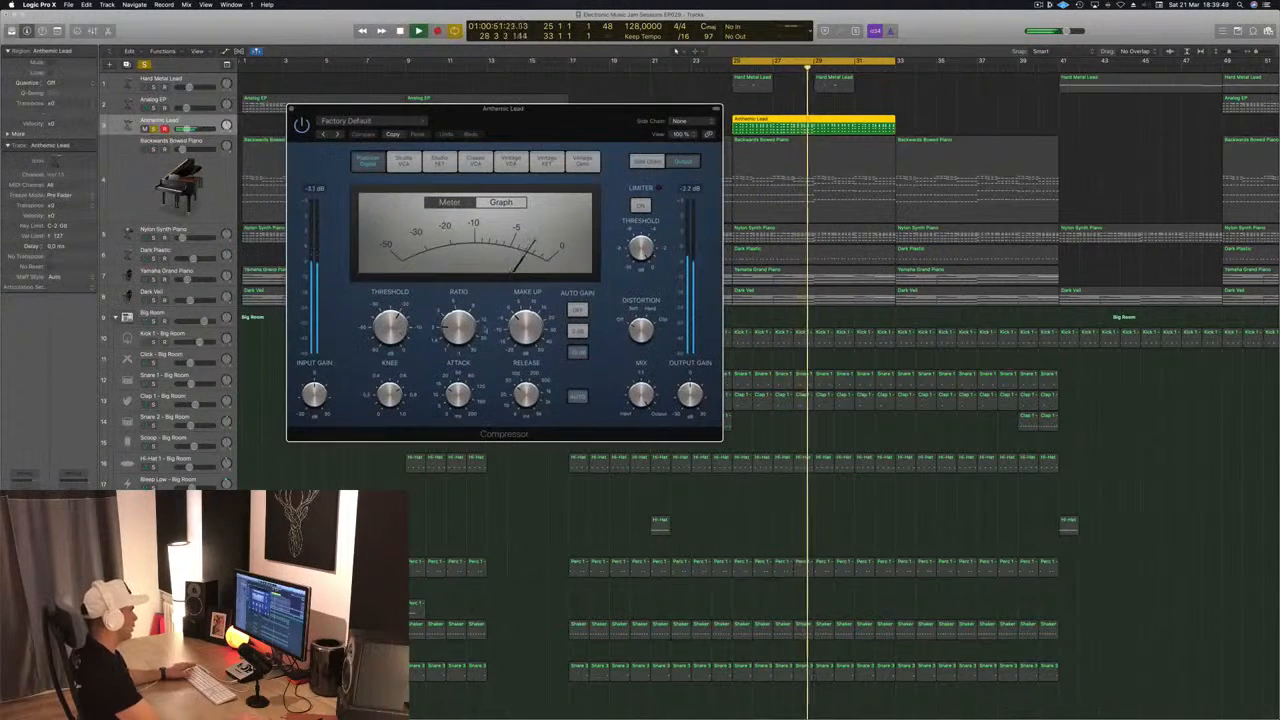
drag(530, 398, 469, 408)
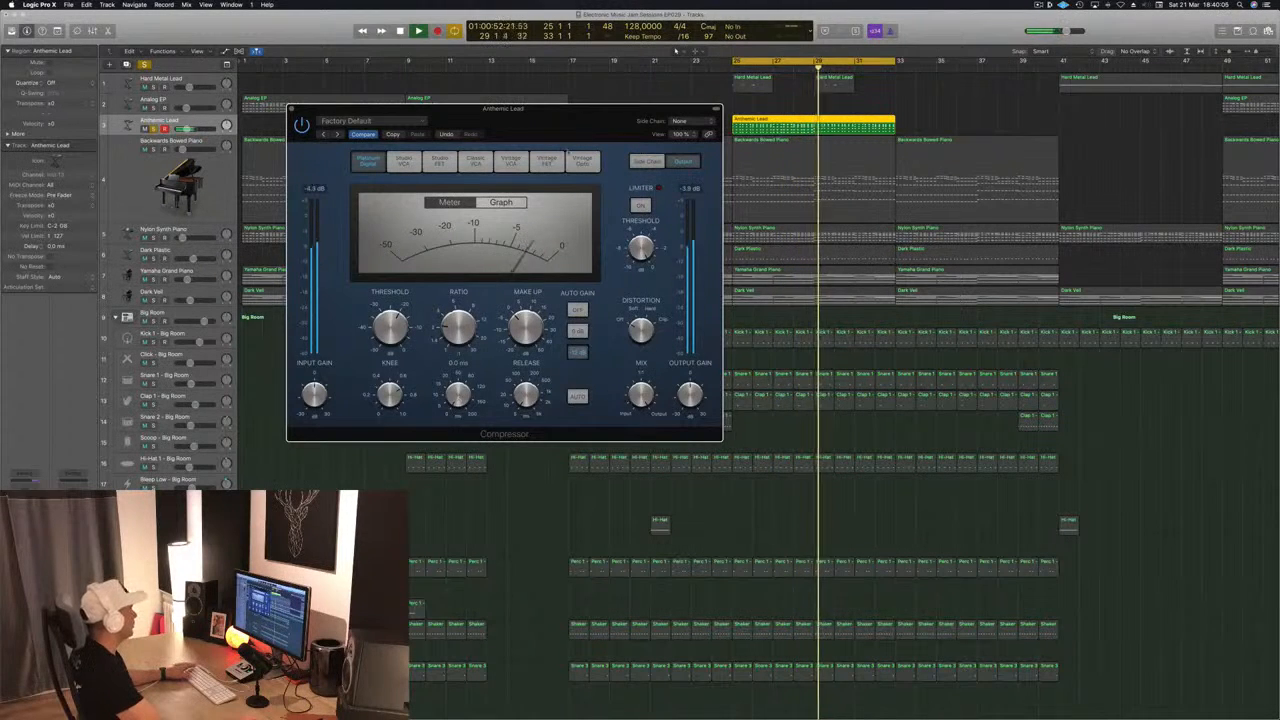
drag(584, 126, 634, 120)
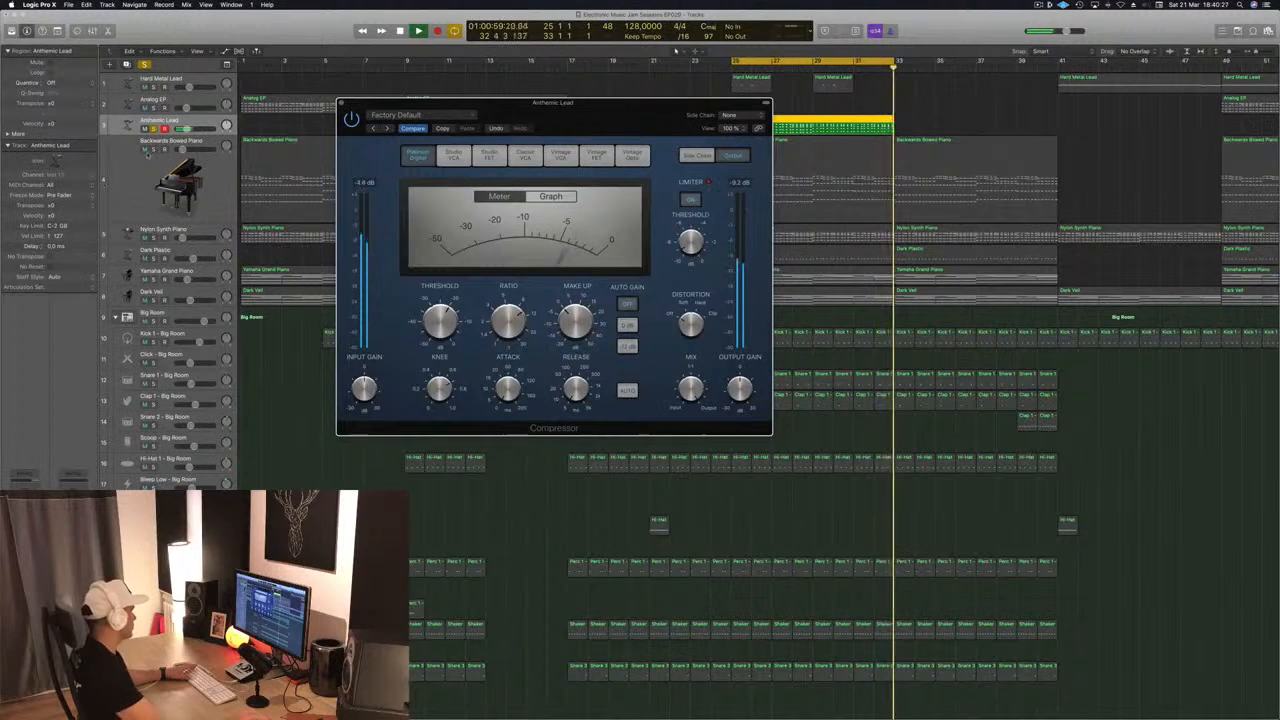
drag(557, 124, 771, 292)
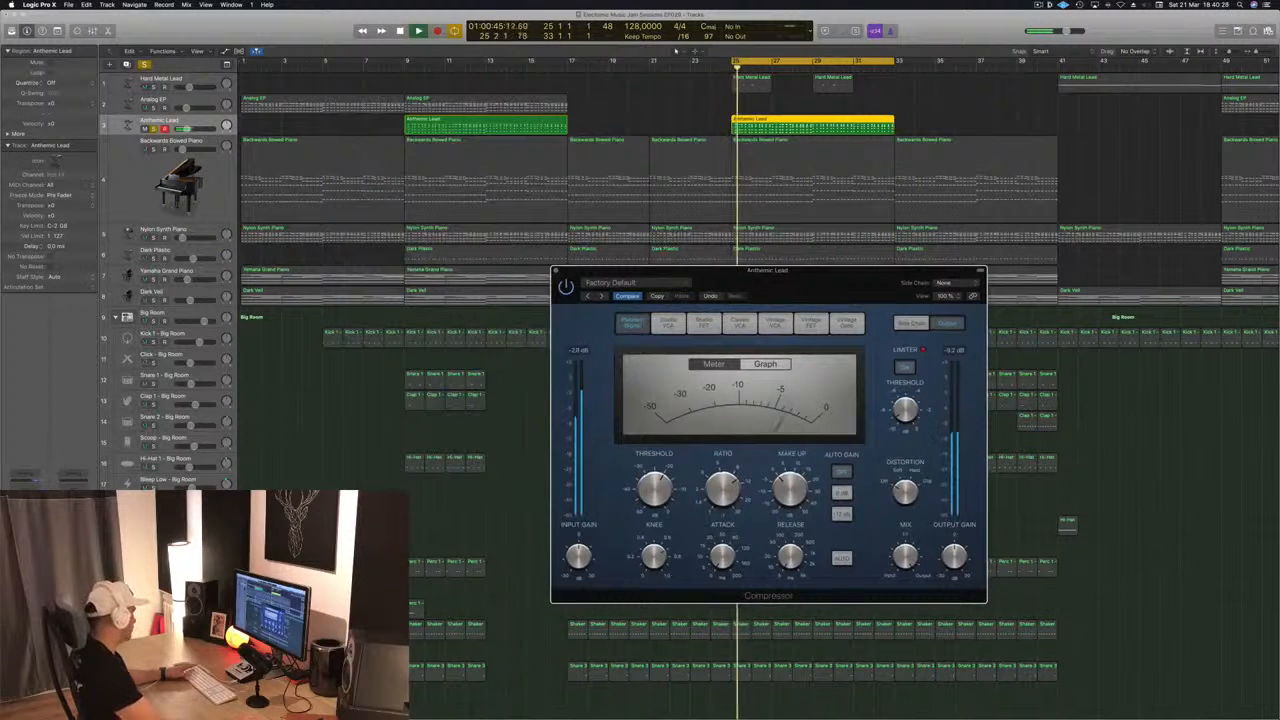
- Open the Anthemic Lead's Alchemy synth and play the full mix with the track's solo turned off
click(32, 540)
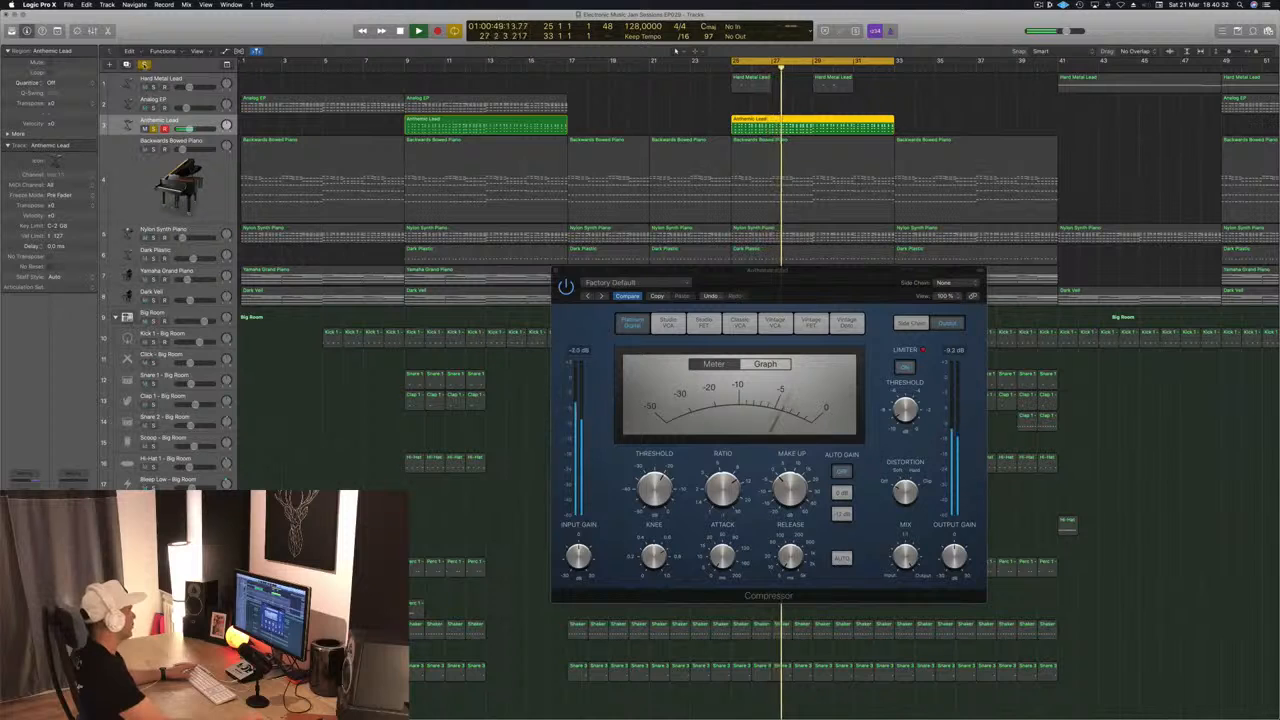
key(s)
key(space)
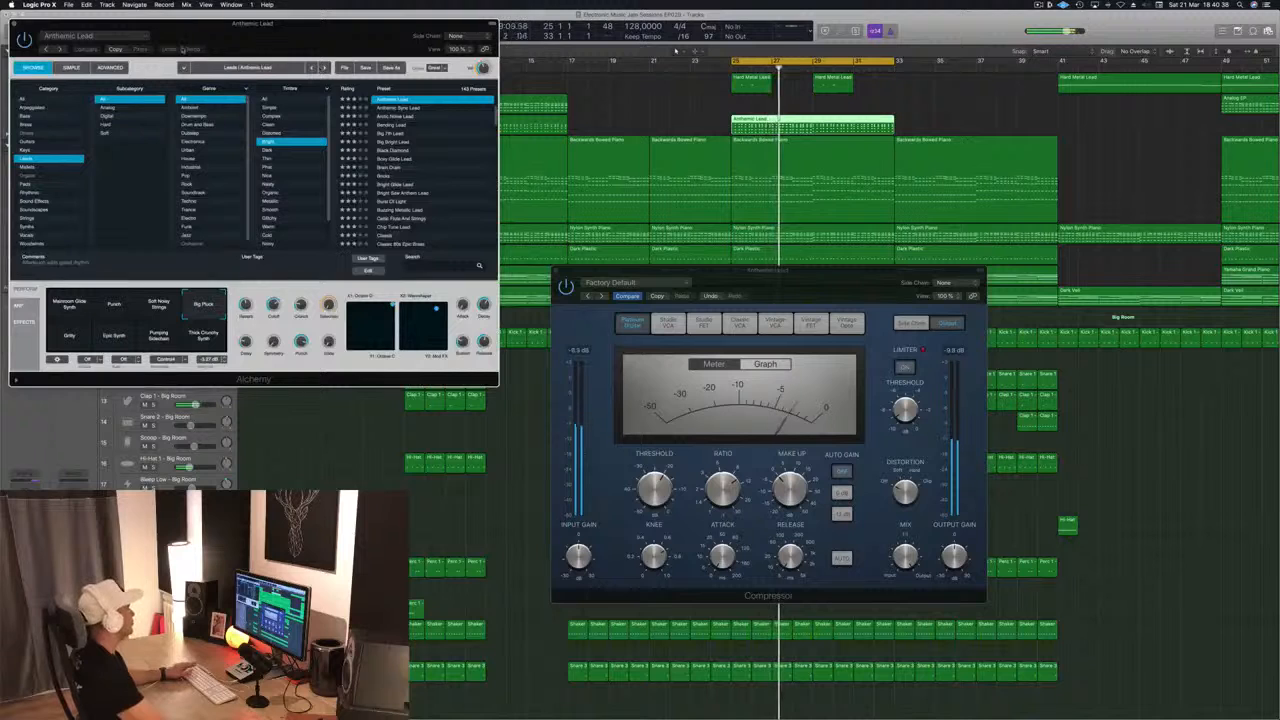
drag(278, 22, 1048, 280)
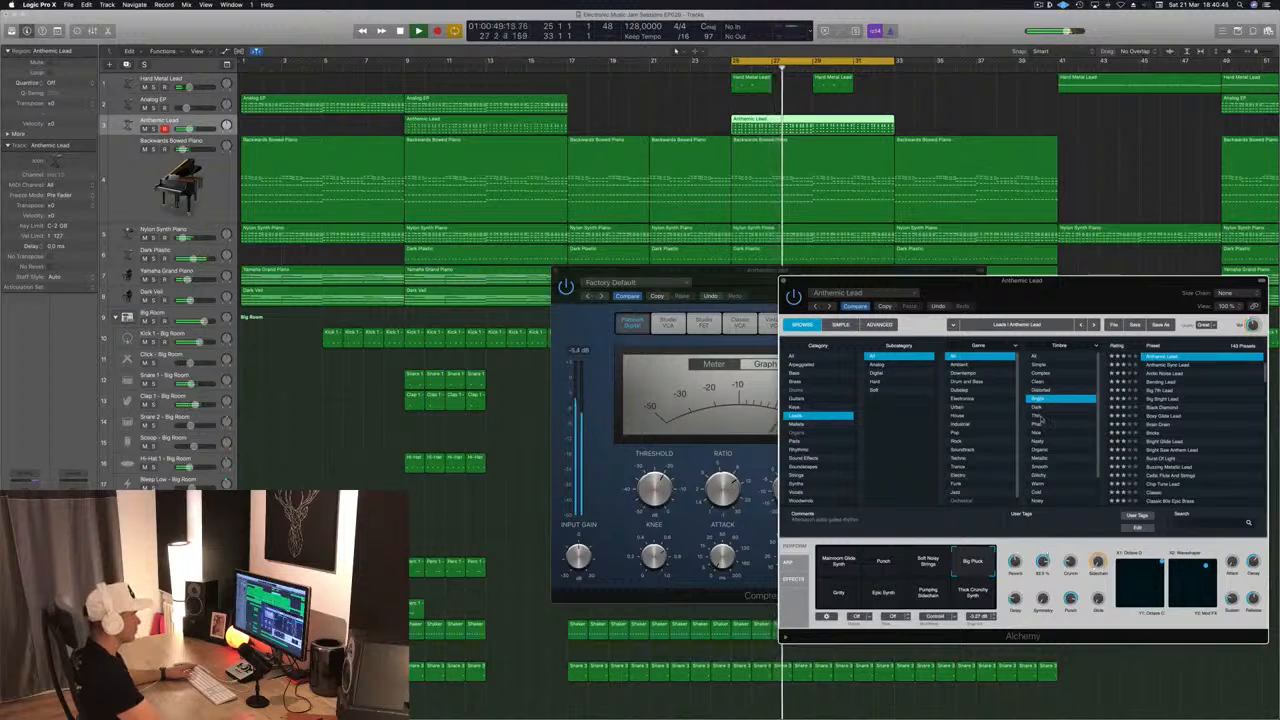
key(Return)
drag(1038, 281, 850, 275)
key(space)
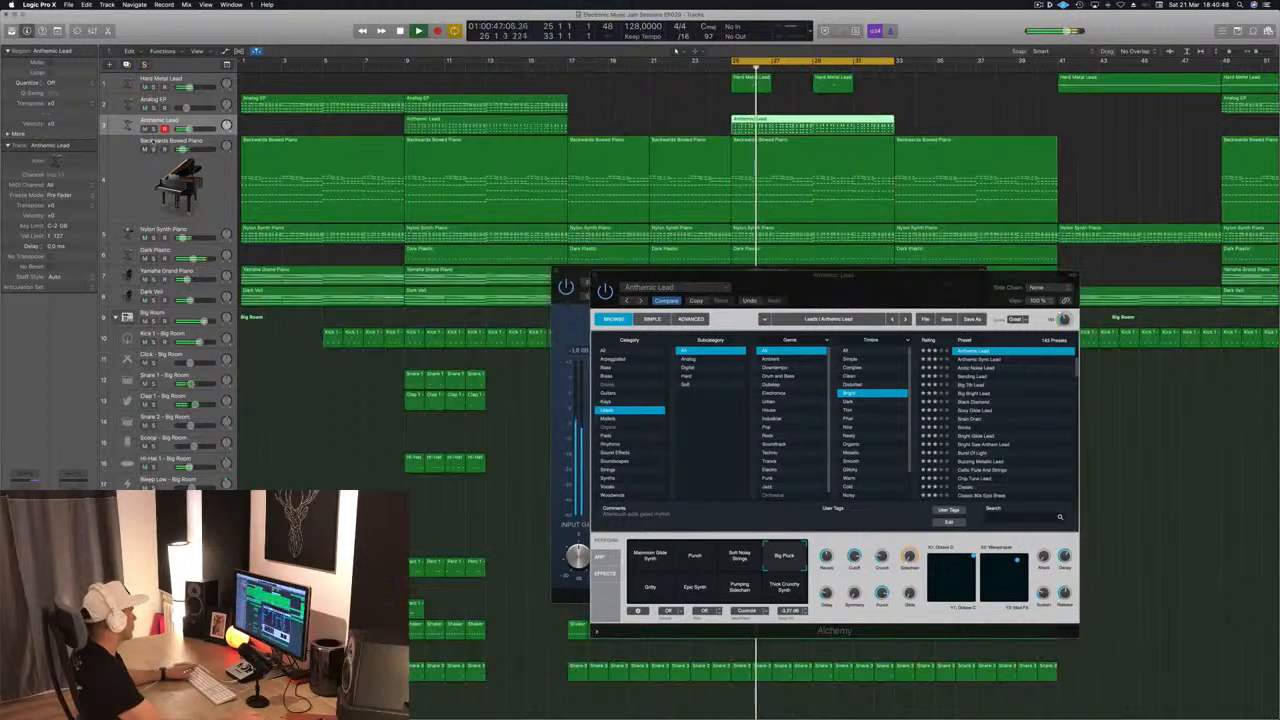
- Solo the Anthemic Lead track and adjust Alchemy's Decay control during playback
key(ctrl+s)
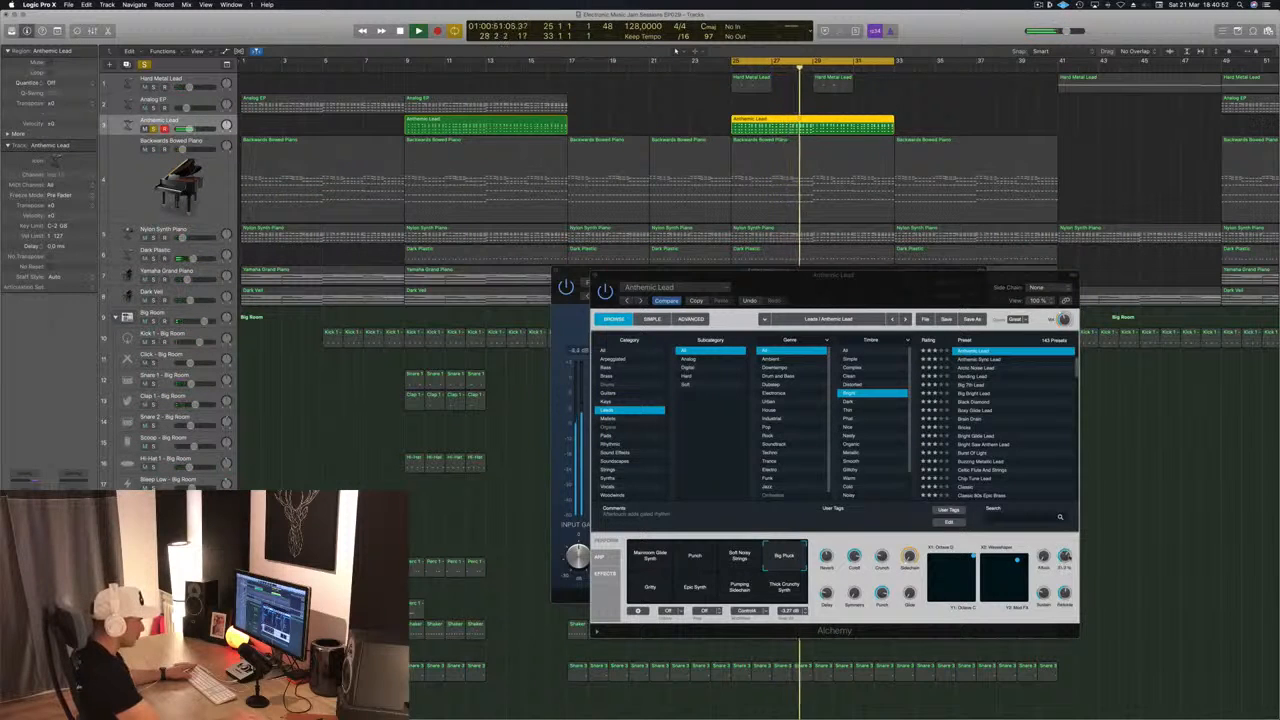
drag(1066, 558, 1067, 574)
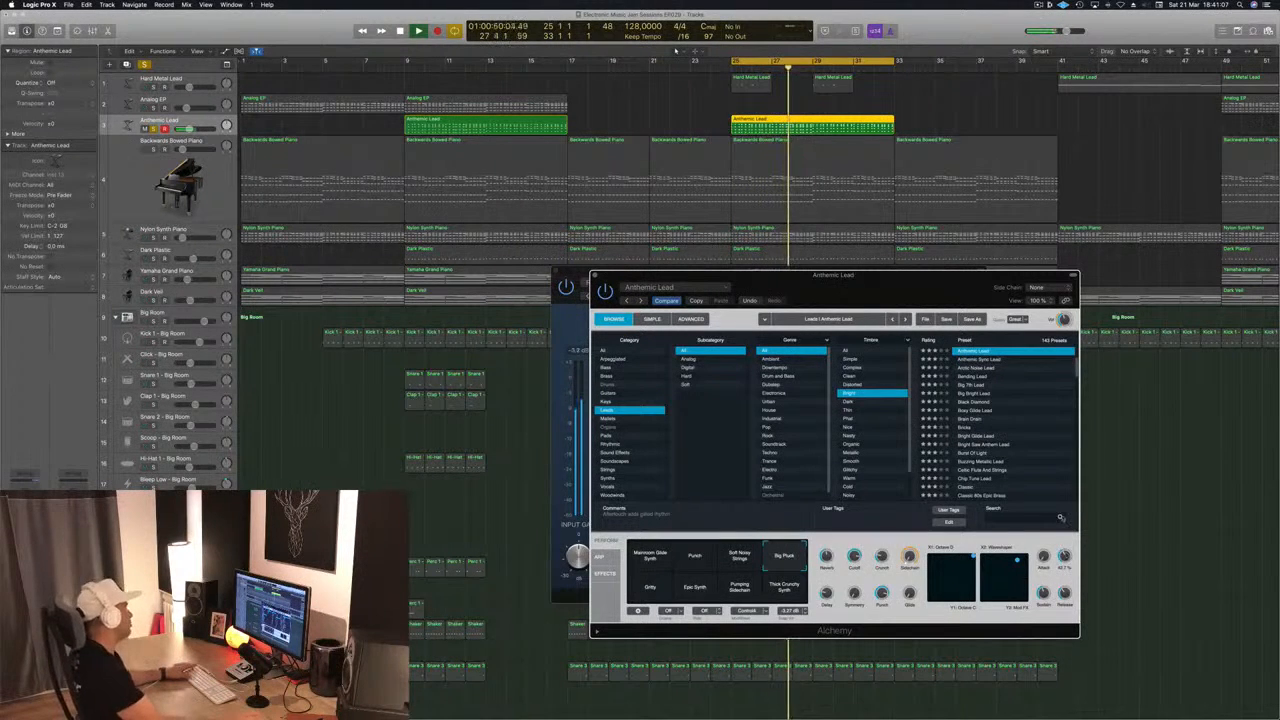
key(space)
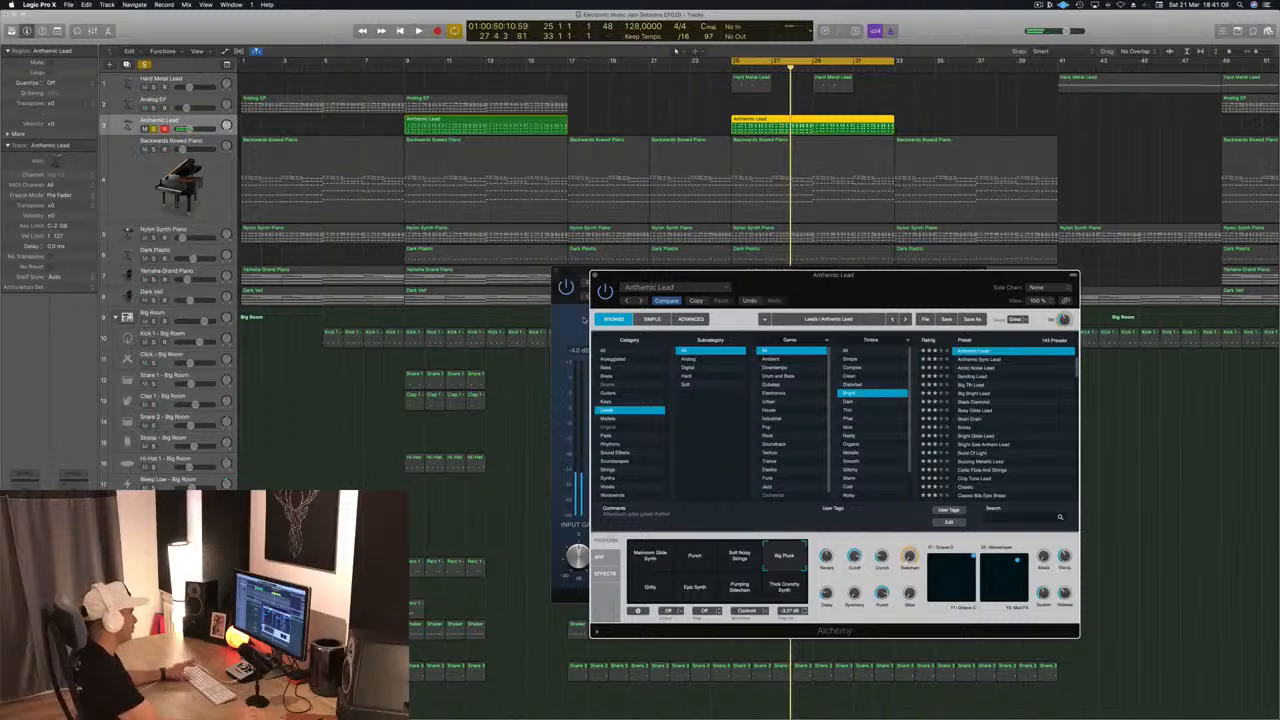
key(space)
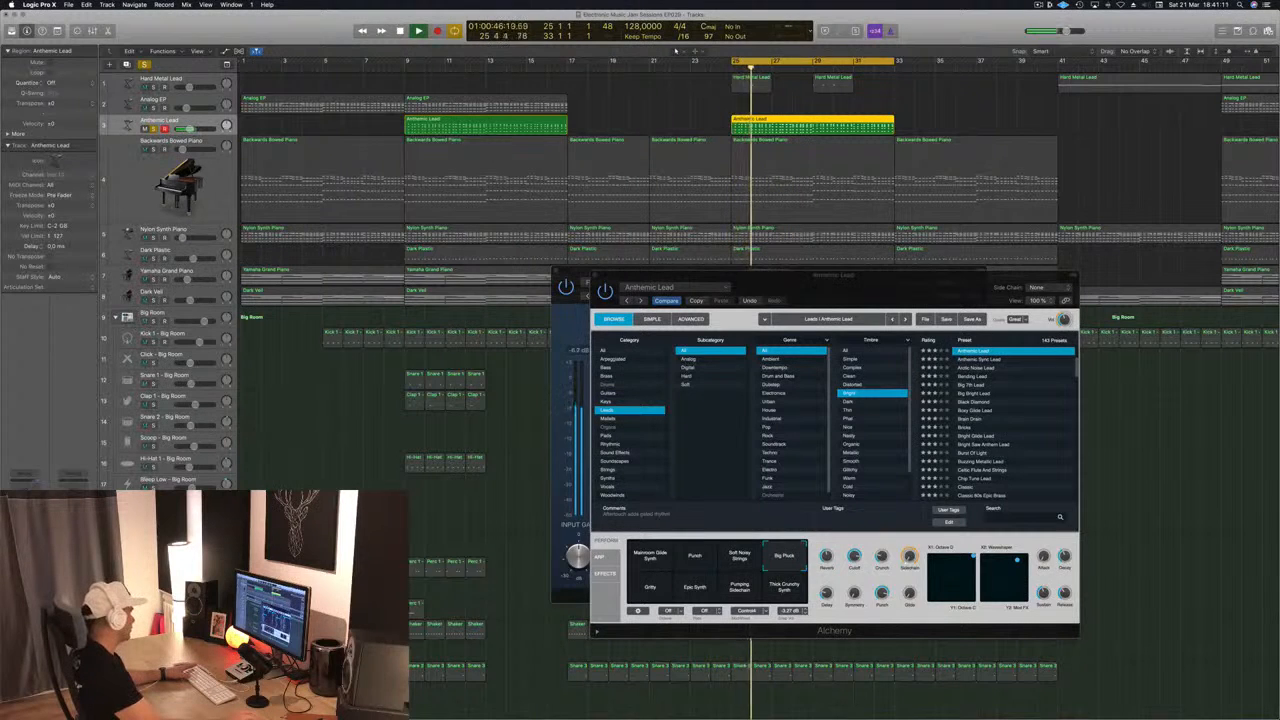
- Audition the Anthemic Lead in the full mix, and solo it again to adjust Alchemy's Delay and Sidechain controls
key(s)
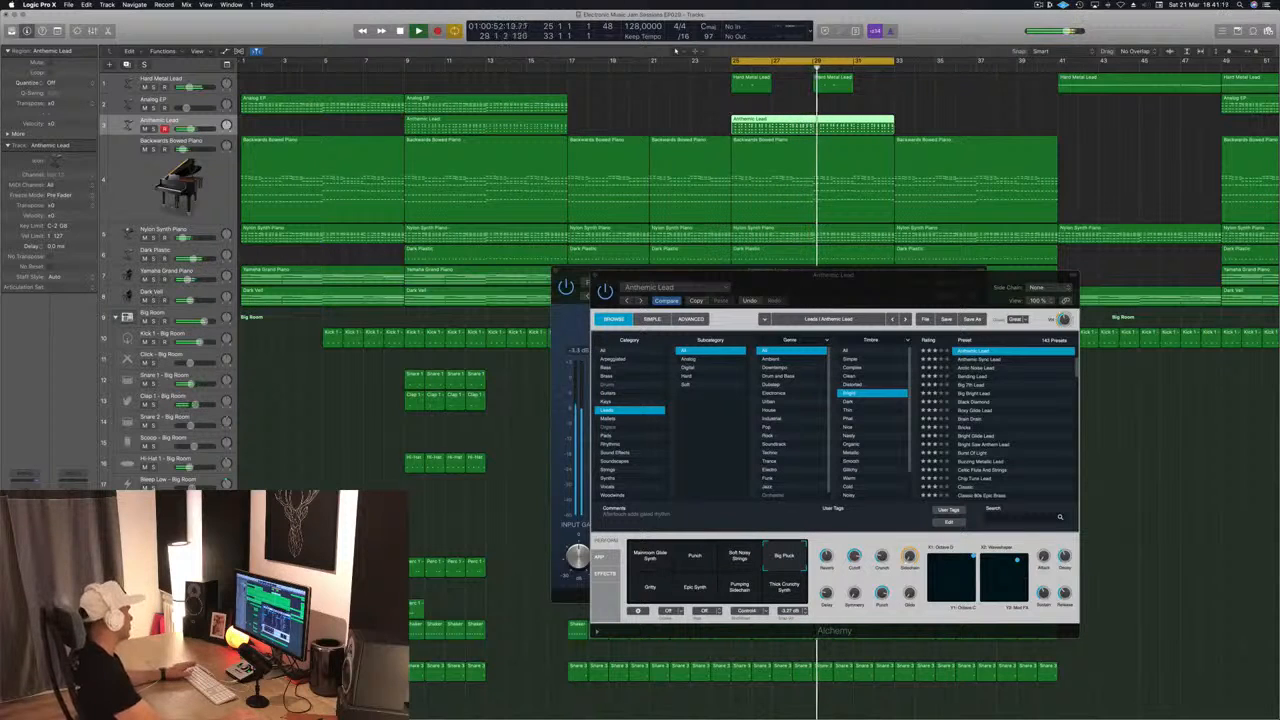
drag(880, 286, 766, 283)
click(812, 120)
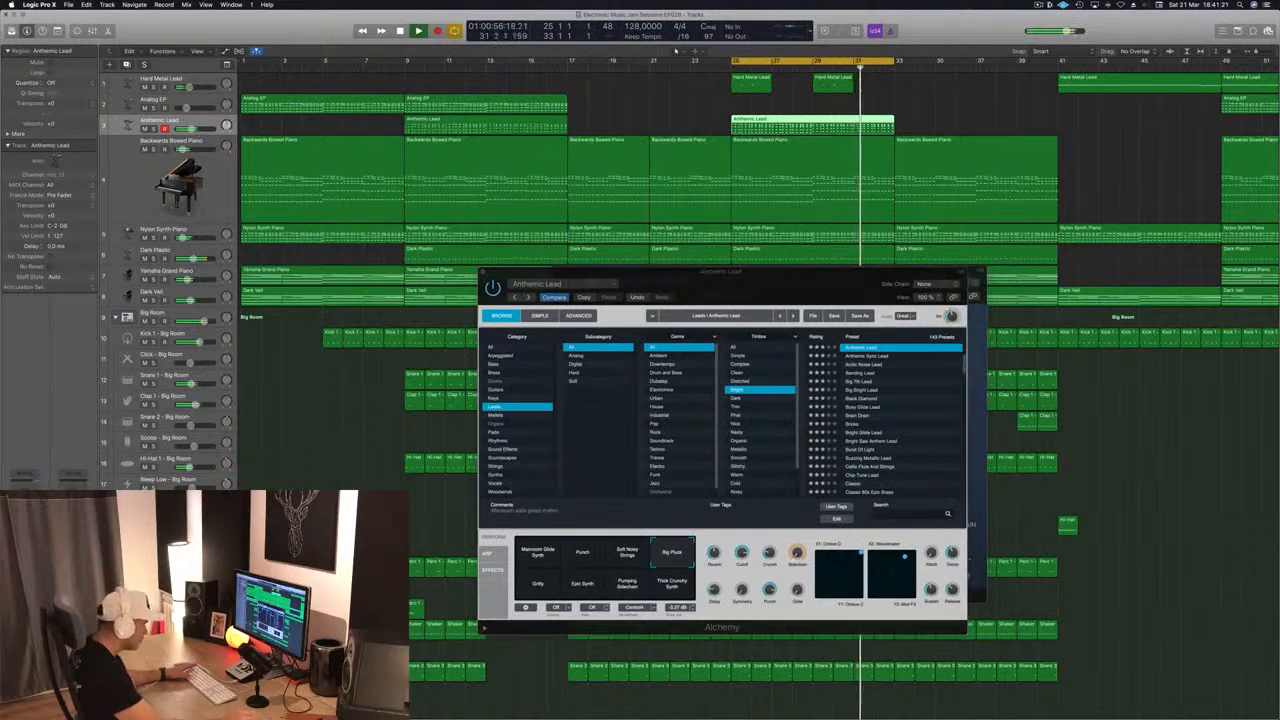
click(746, 537)
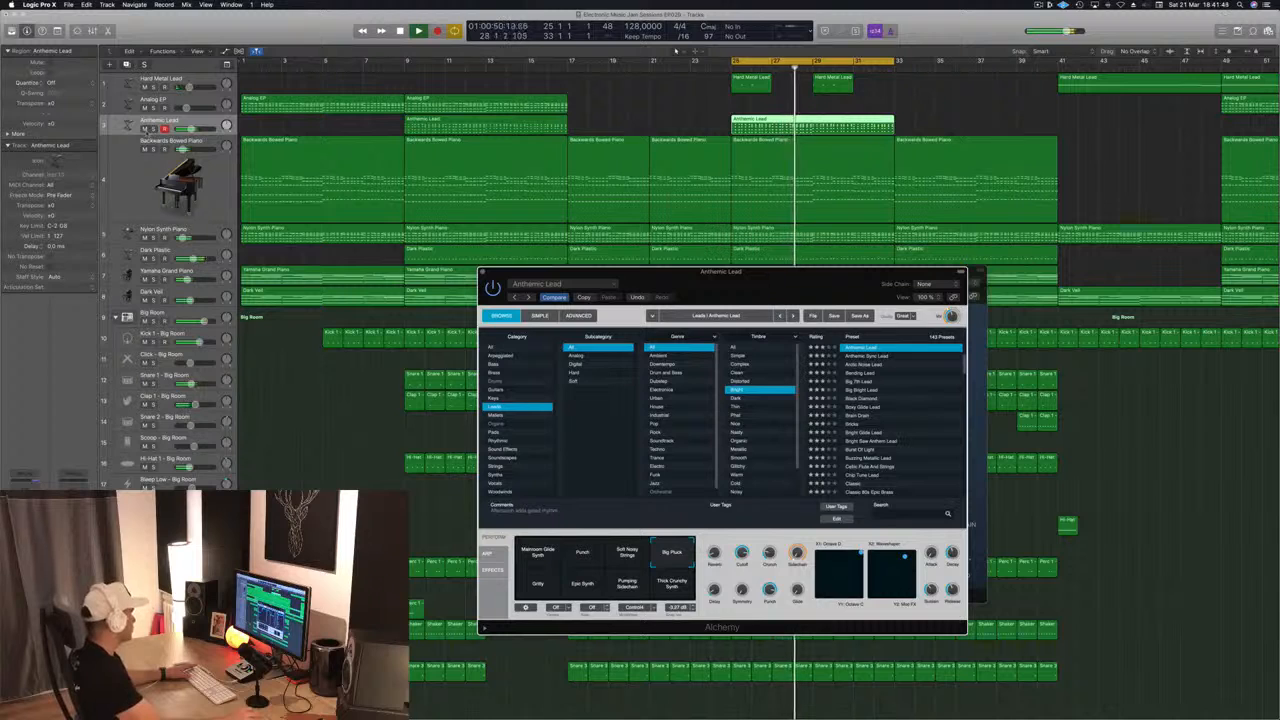
key(ctrl+s)
drag(716, 591, 716, 571)
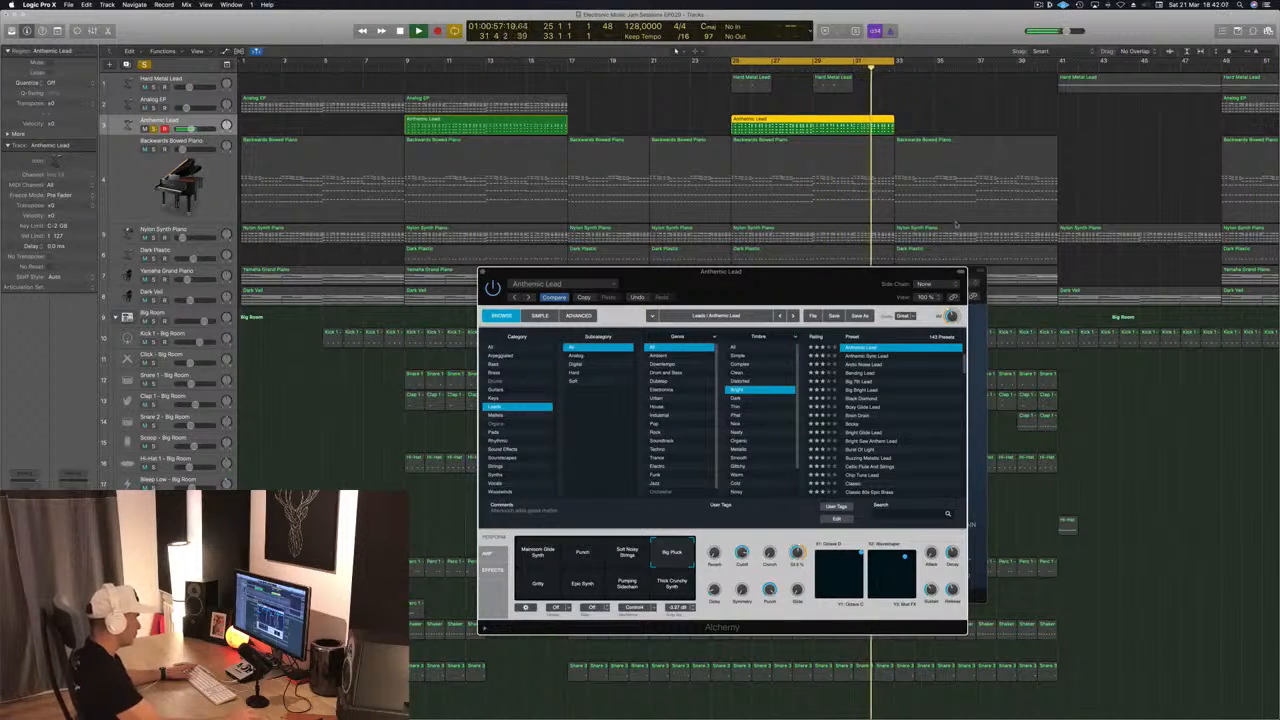
- Set Bus 12, the Sidechain Trigger bus, as the side-chain source of the Anthemic Lead's Alchemy synth
click(925, 284)
mouse_move(946, 313)
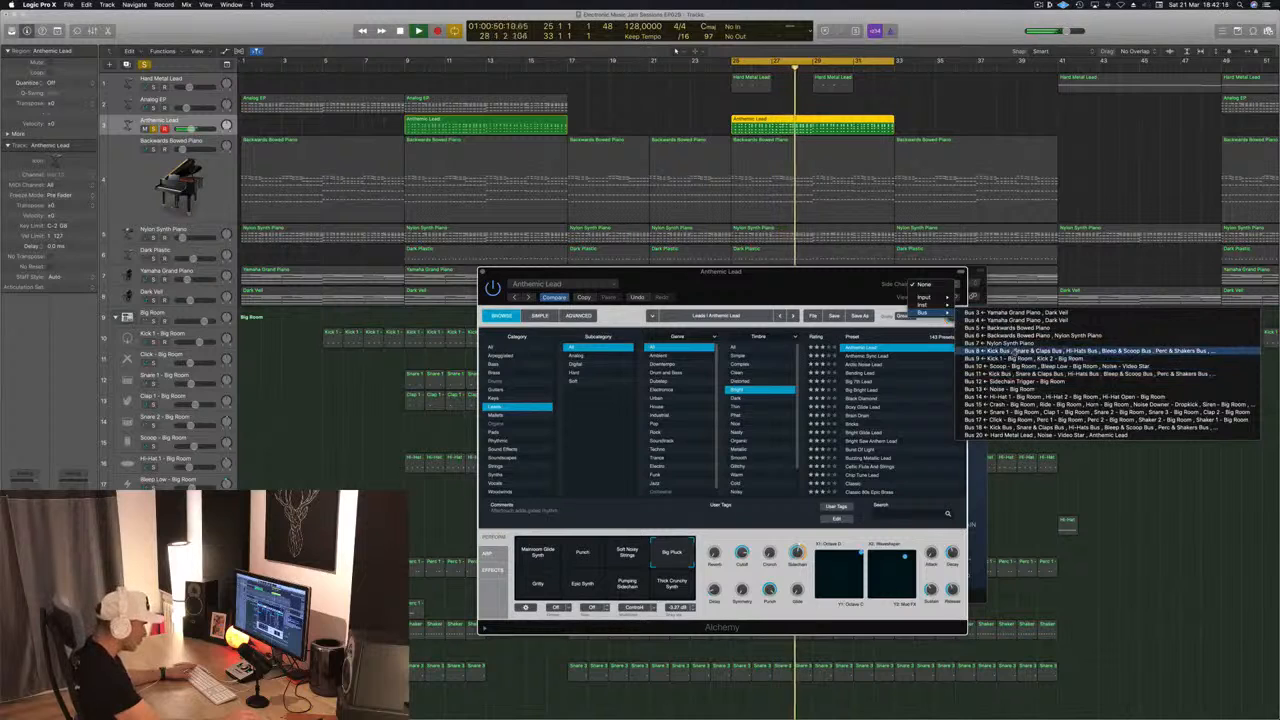
click(1015, 382)
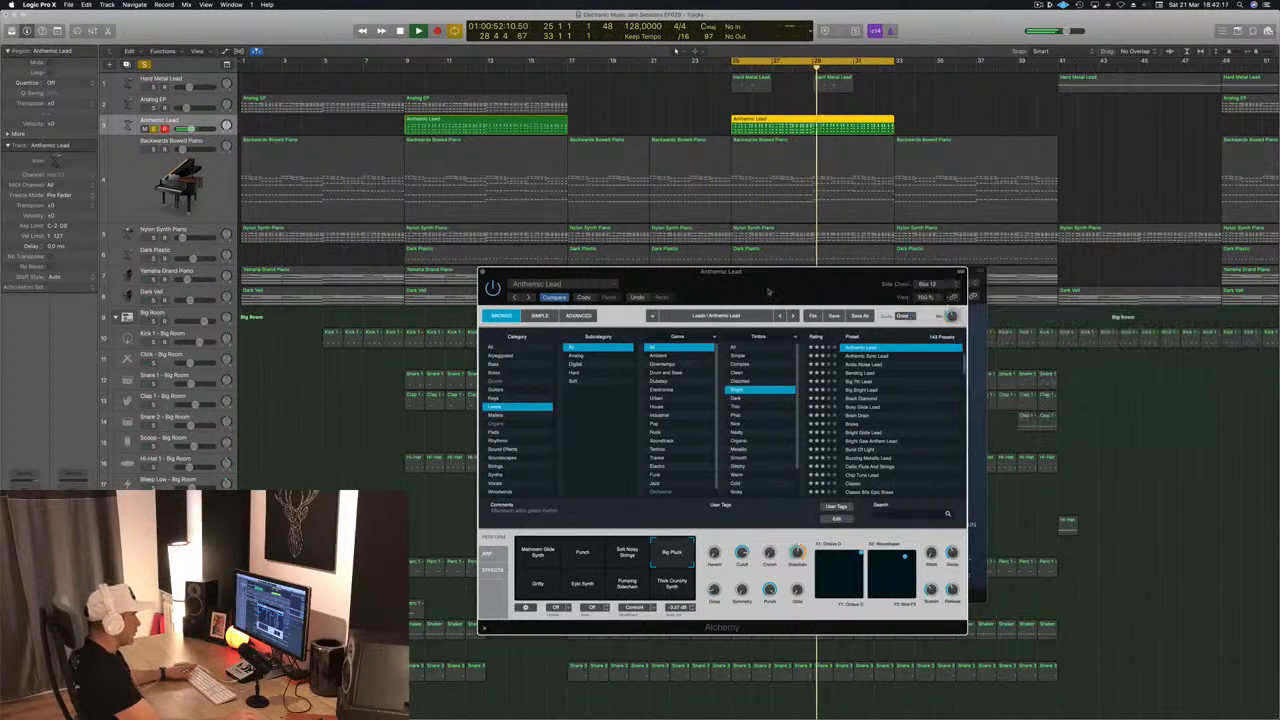
scroll(675, 49, down, 5)
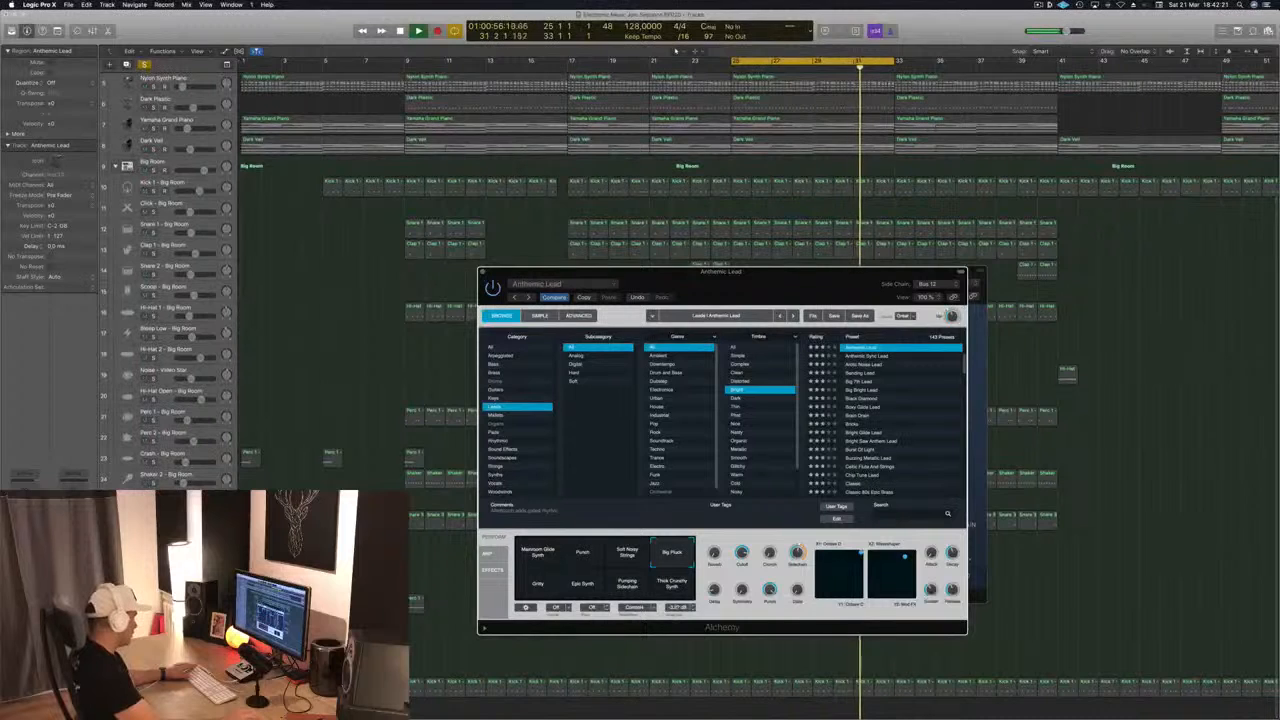
- Audition the Anthemic Lead with the sidechain trigger track soloed and in the full mix, and close its Alchemy and Compressor windows
click(153, 690)
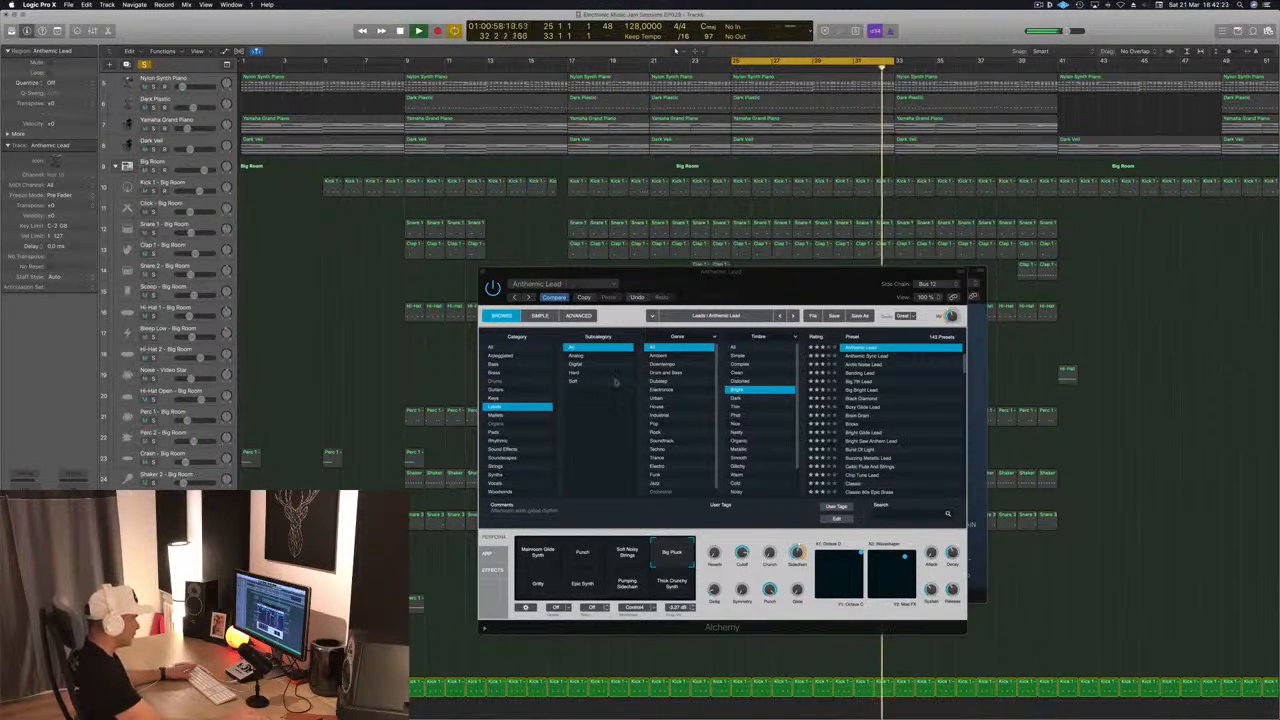
drag(824, 273, 795, 282)
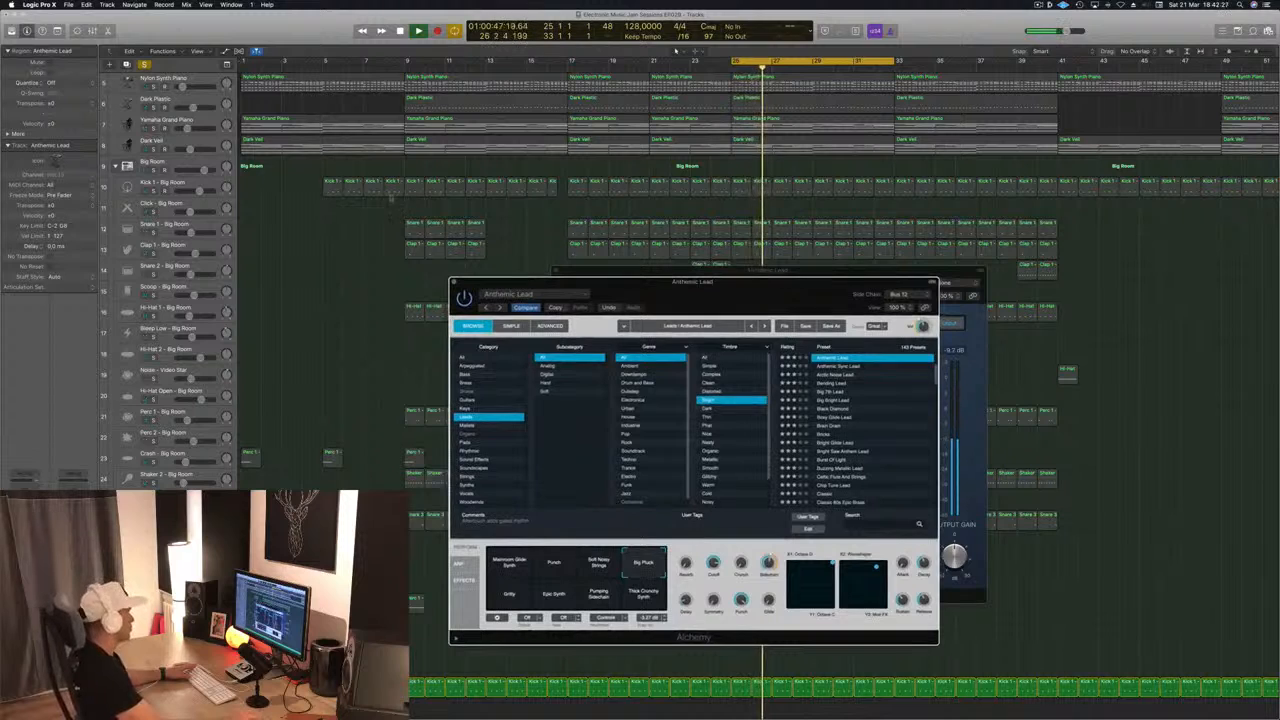
click(144, 64)
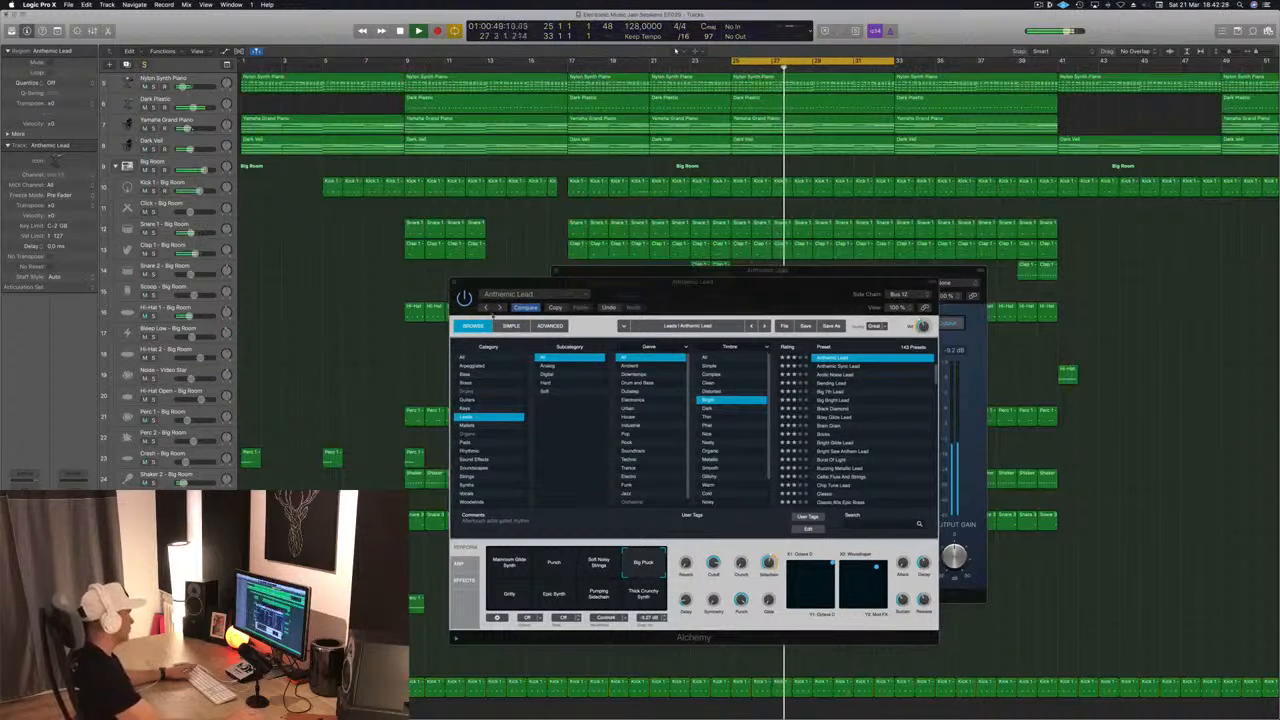
drag(742, 288, 700, 308)
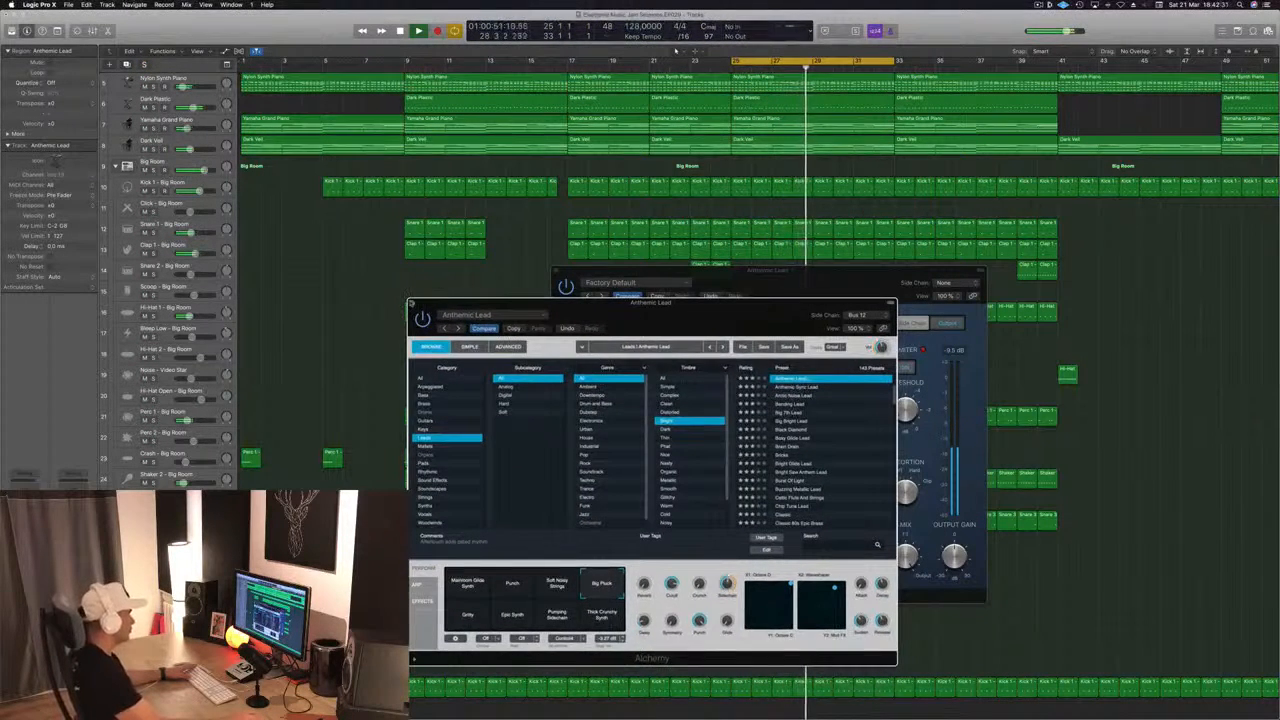
key(super+w)
drag(554, 271, 476, 316)
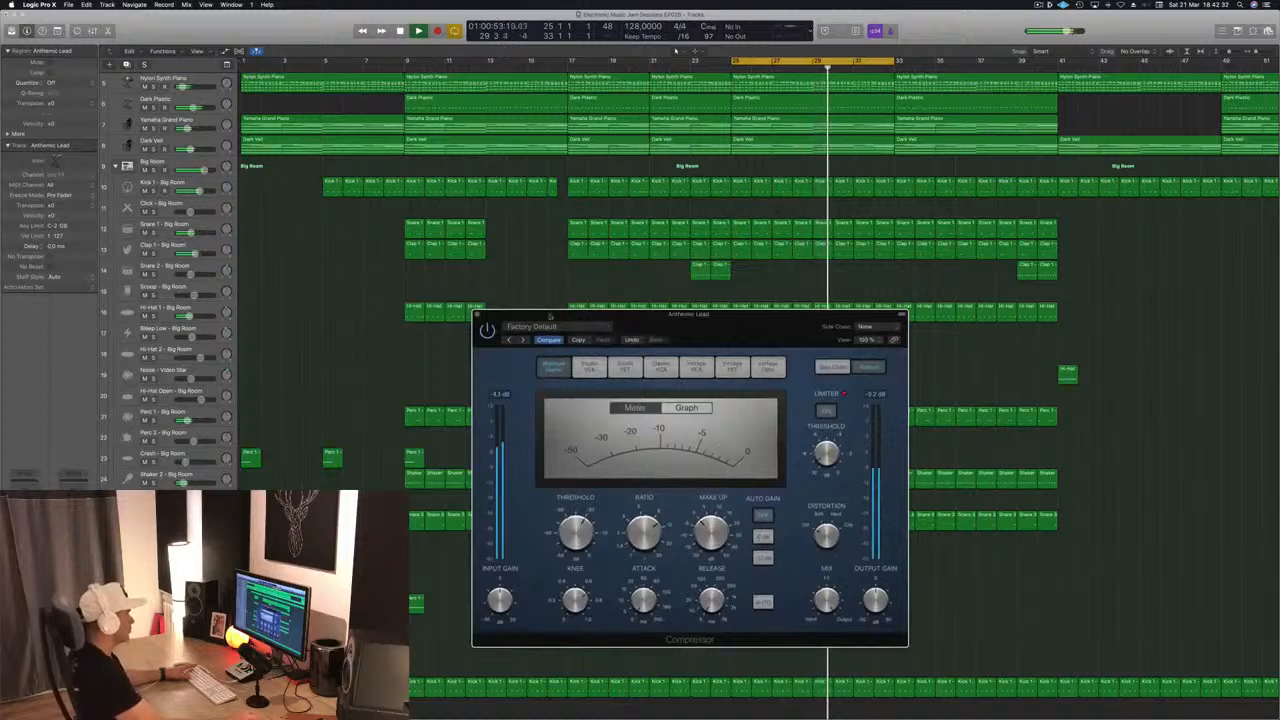
click(477, 315)
- Select the Hard Metal Lead track, replay the cycled section from bar 25, and show the track's plug-in windows
scroll(476, 316, up, 5)
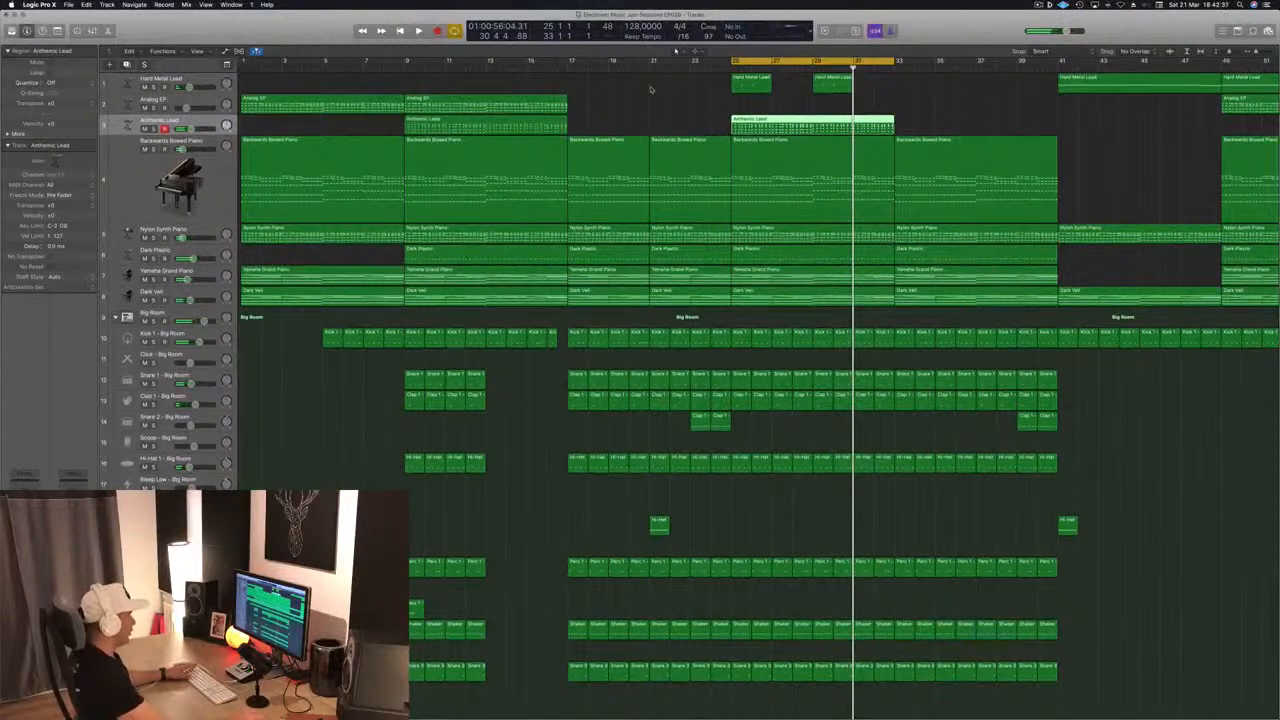
key(space)
click(165, 82)
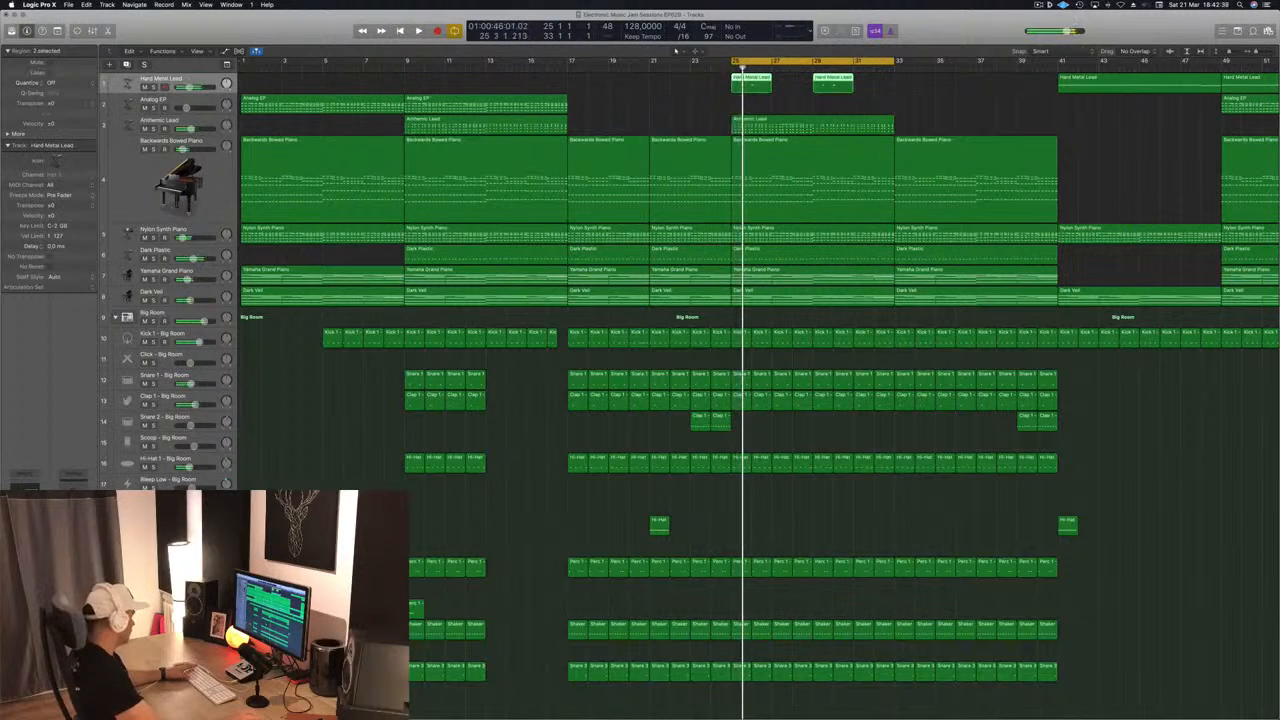
key(space)
key(space)
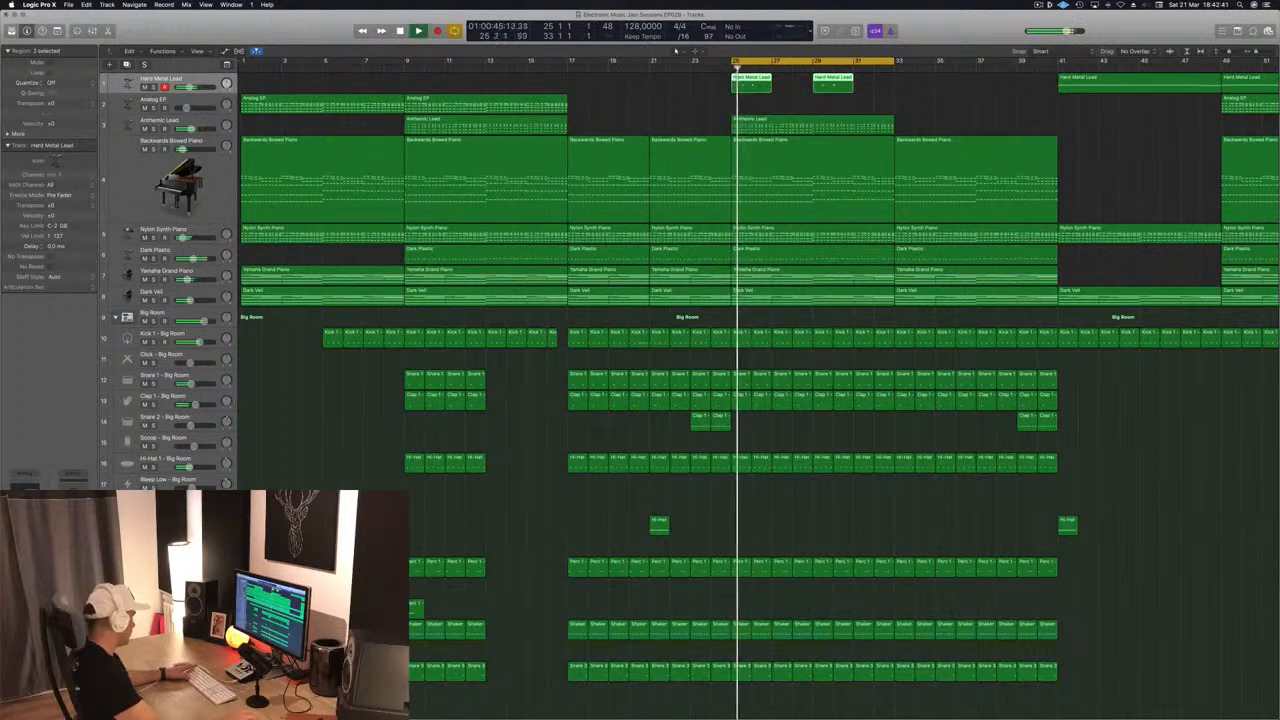
key(v)
key(space)
key(space)
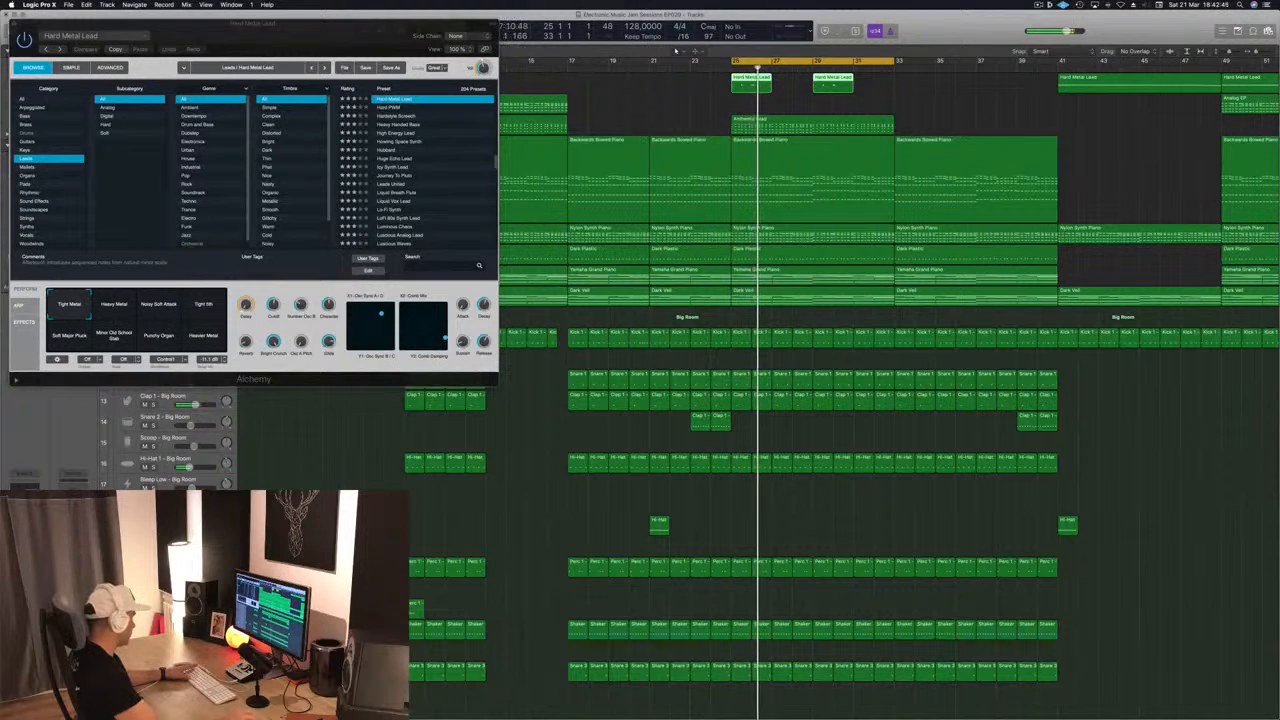
- Set the Hard Metal Lead's Channel EQ low cut to 1320 Hz with Q 0.51 and high shelf to -1.0 dB at 10400 Hz, and close its plug-ins
key(v)
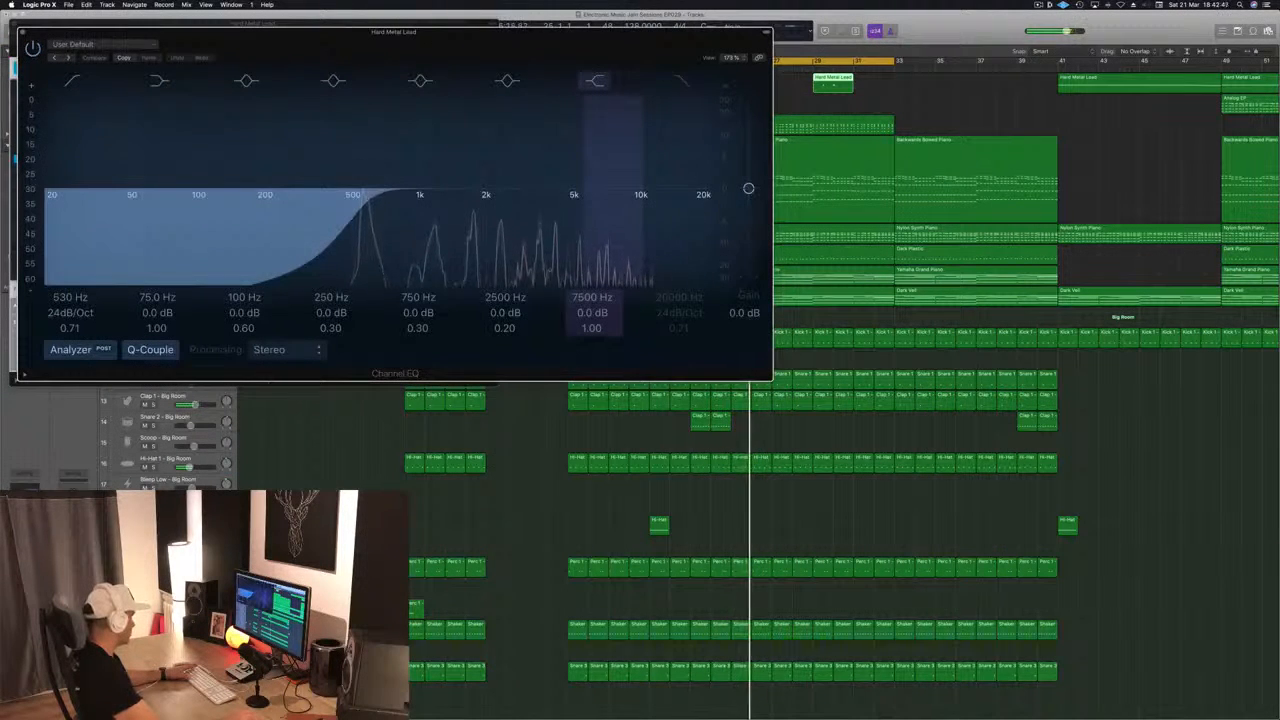
drag(364, 212, 394, 217)
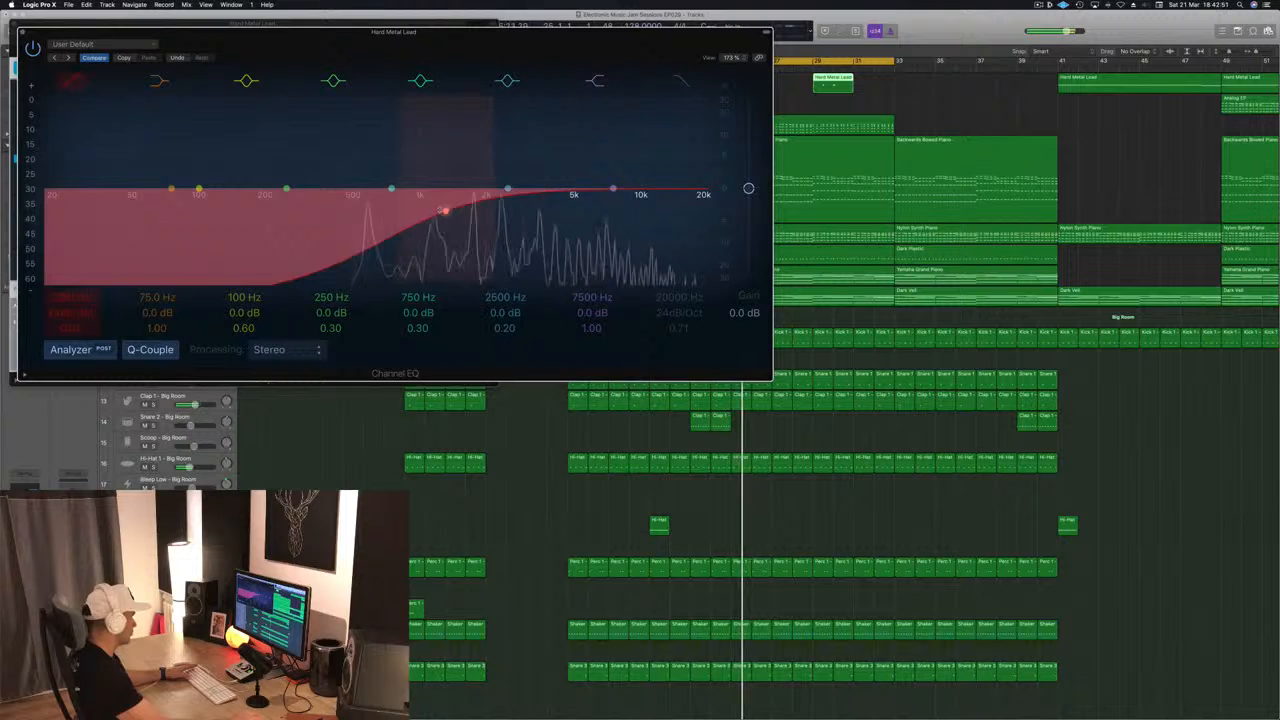
drag(613, 188, 652, 207)
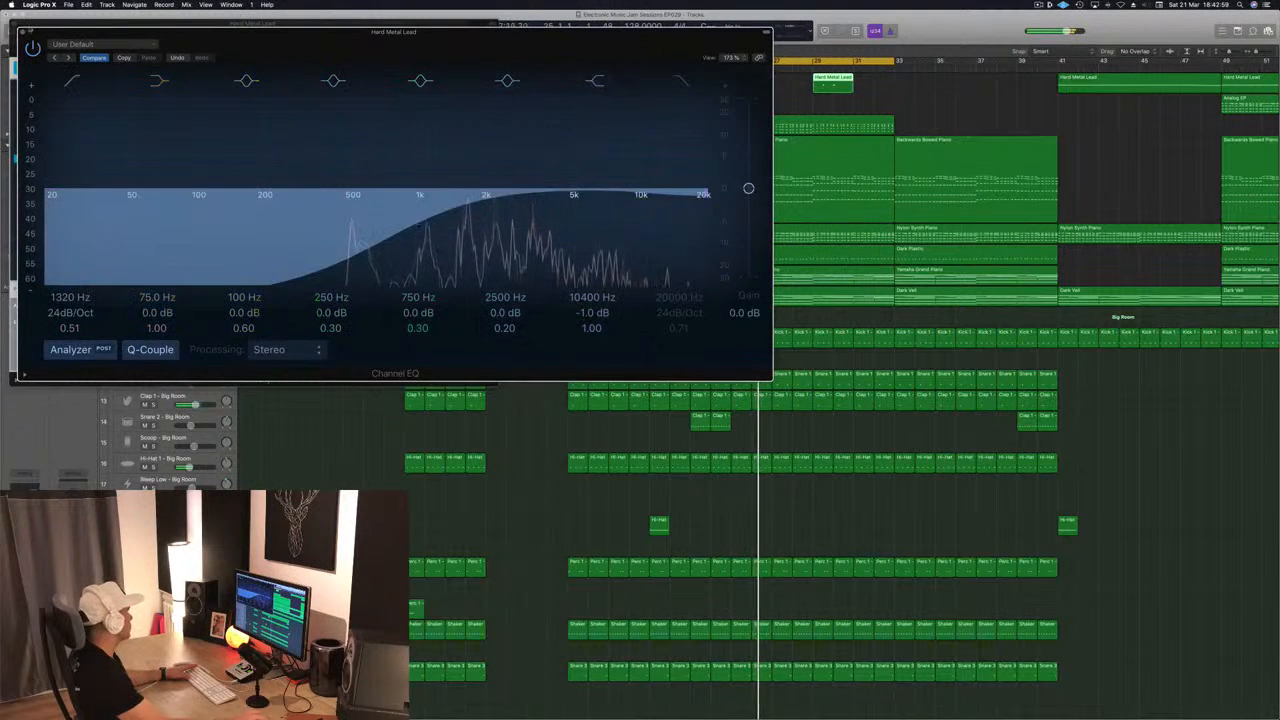
click(23, 33)
click(15, 24)
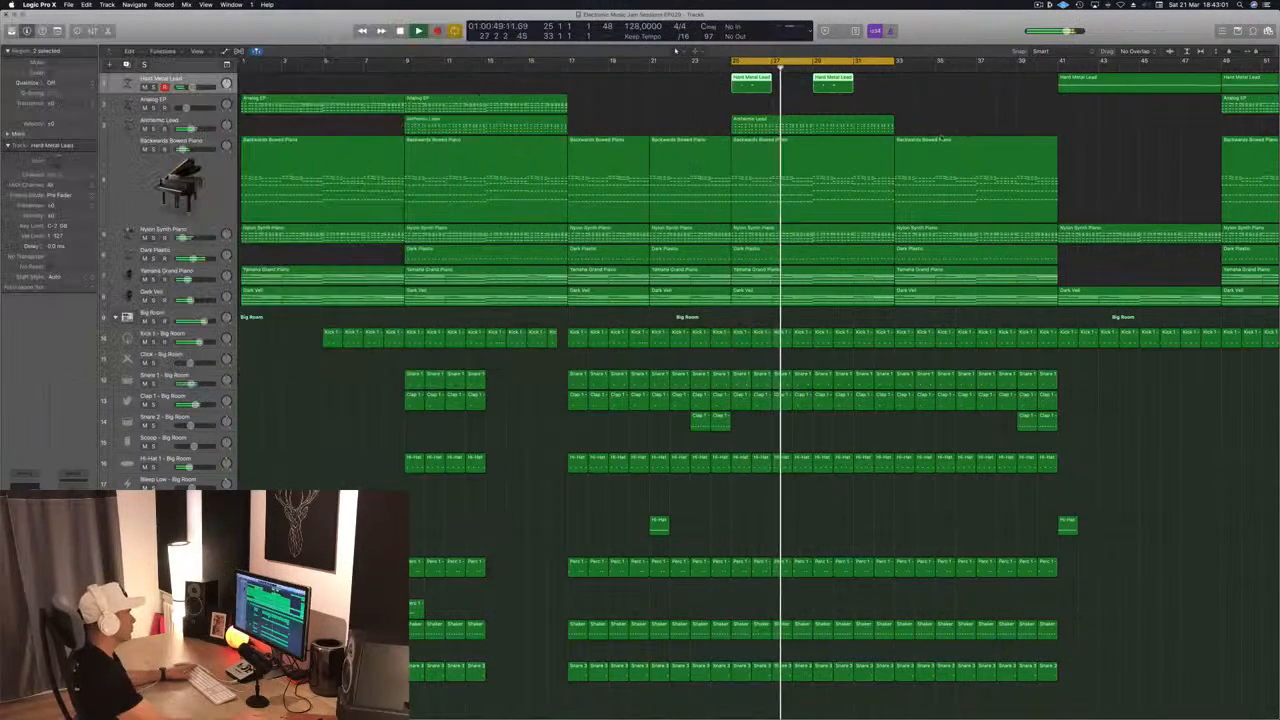
- Listen to the full mix from the cycle start and briefly solo the Yamaha Grand Piano track
click(630, 107)
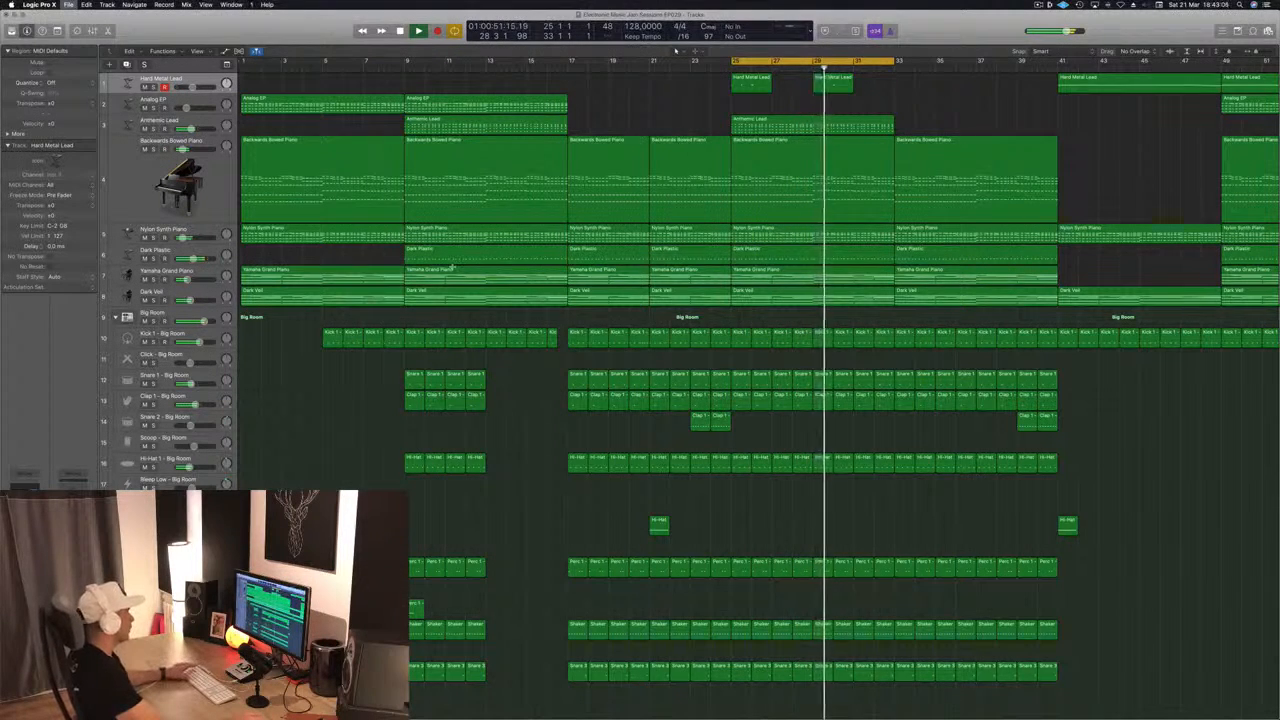
key(Return)
key(super+Left)
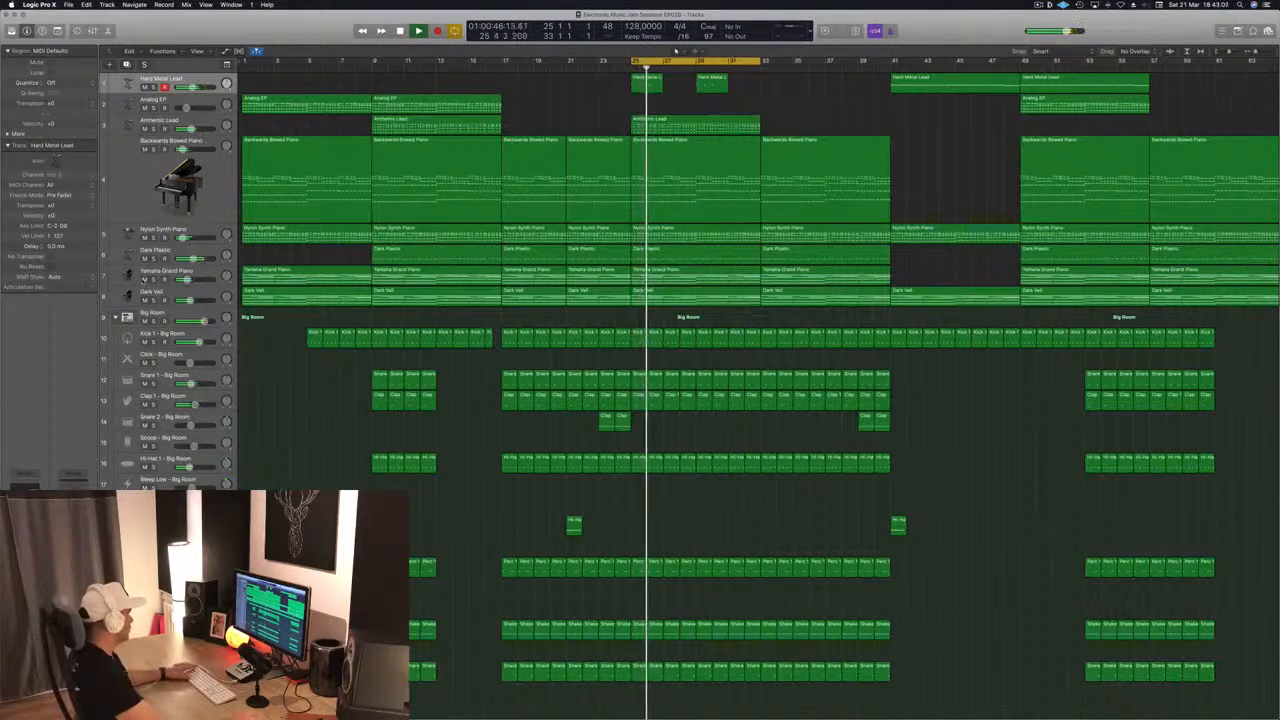
click(155, 280)
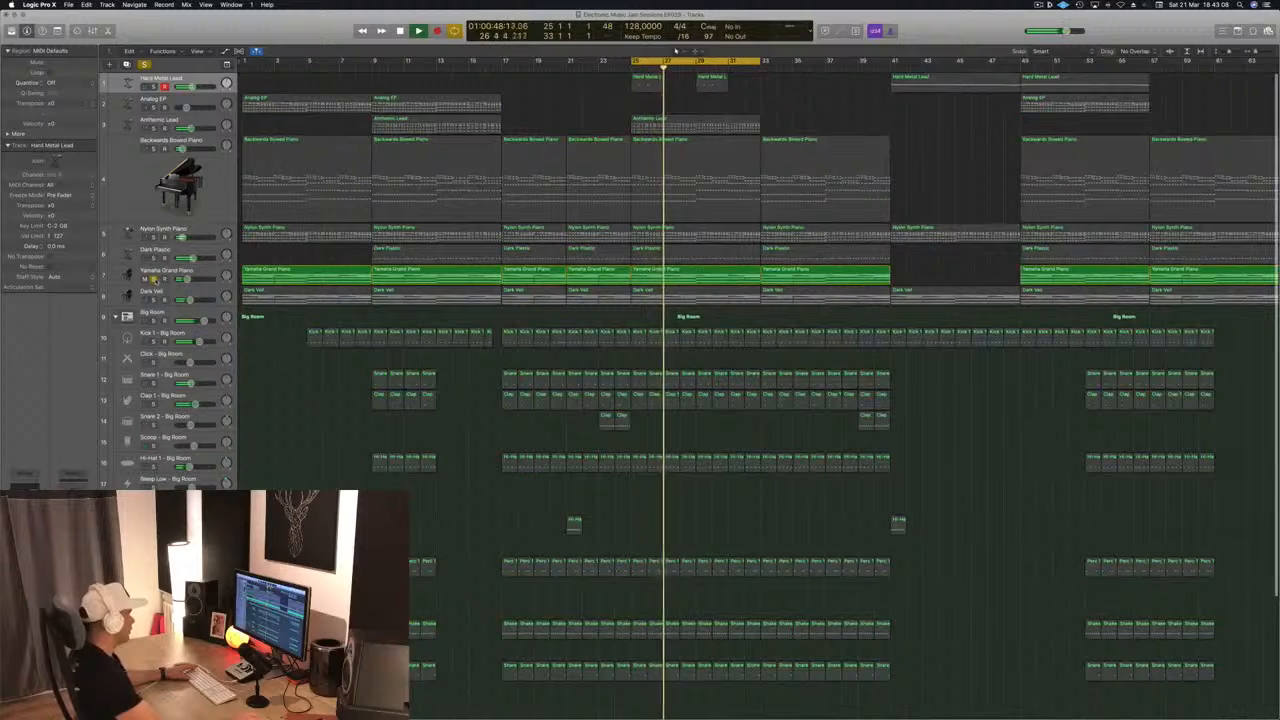
click(155, 280)
click(207, 273)
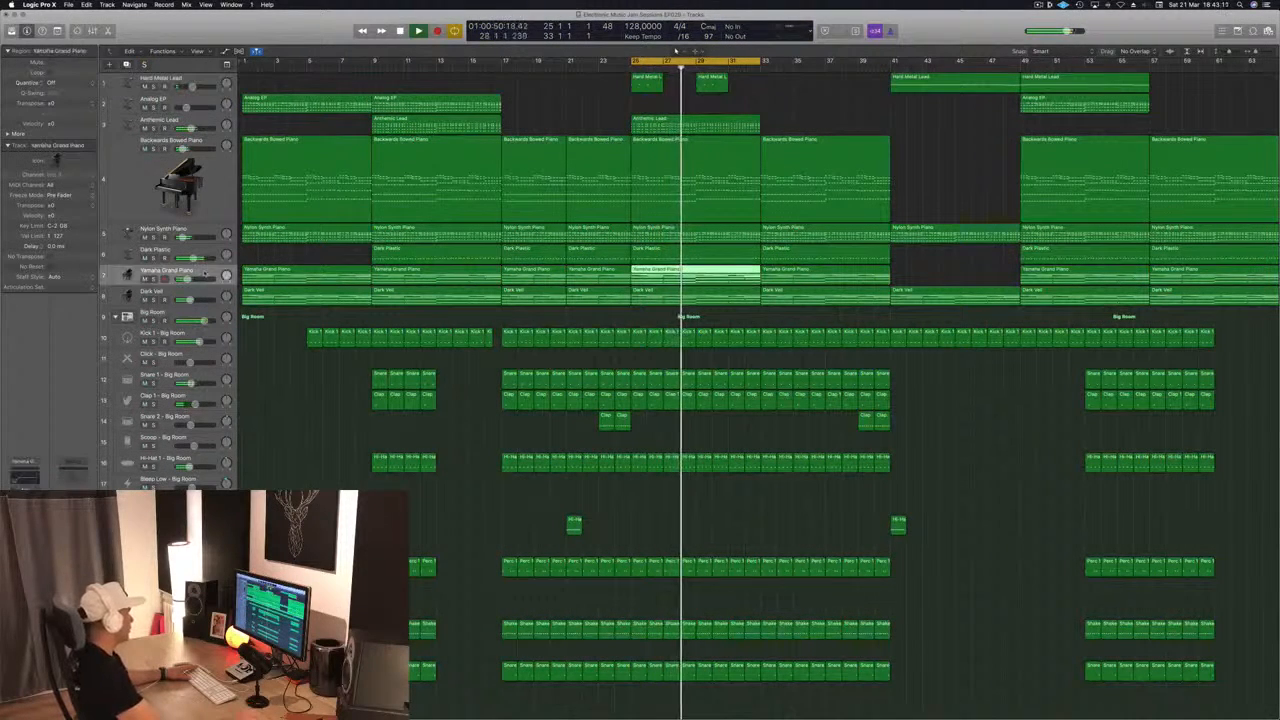
- Solo the Dark Veil track and set Bus 12, the Sidechain Trigger bus, as its Compressor's side-chain source
click(211, 296)
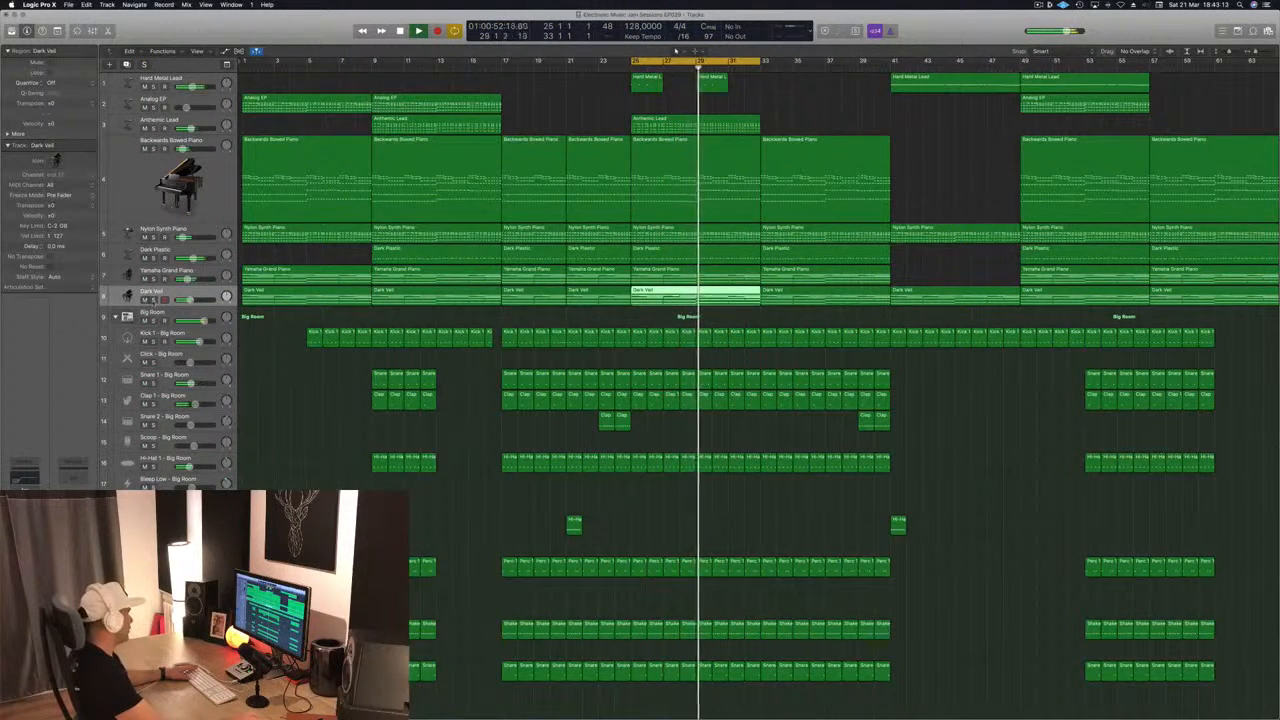
click(153, 300)
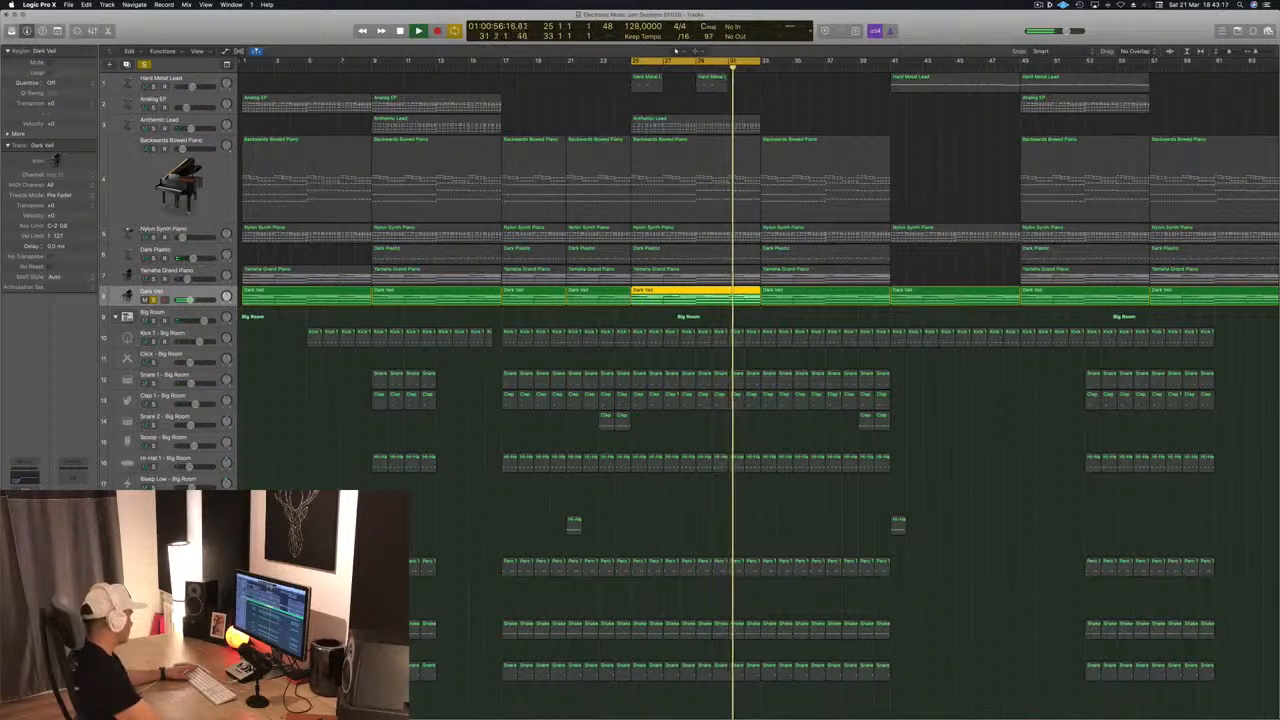
click(25, 521)
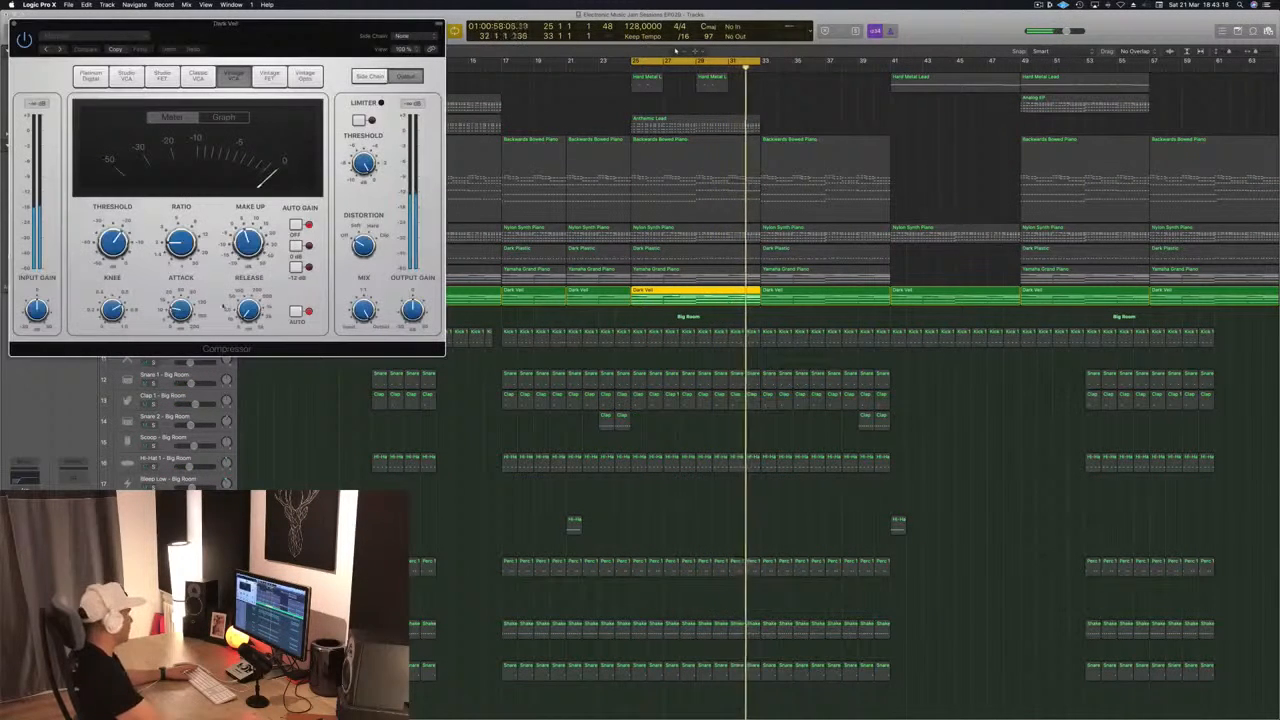
click(418, 36)
mouse_move(402, 64)
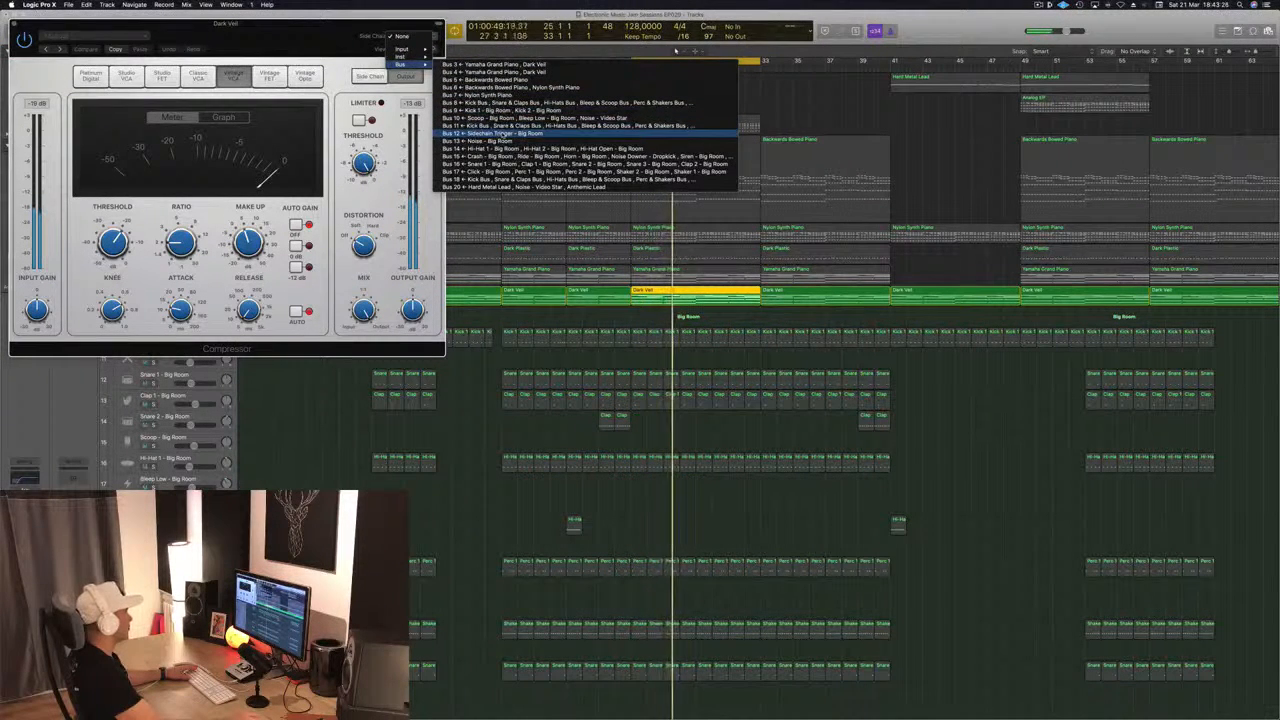
click(500, 133)
drag(302, 43, 897, 181)
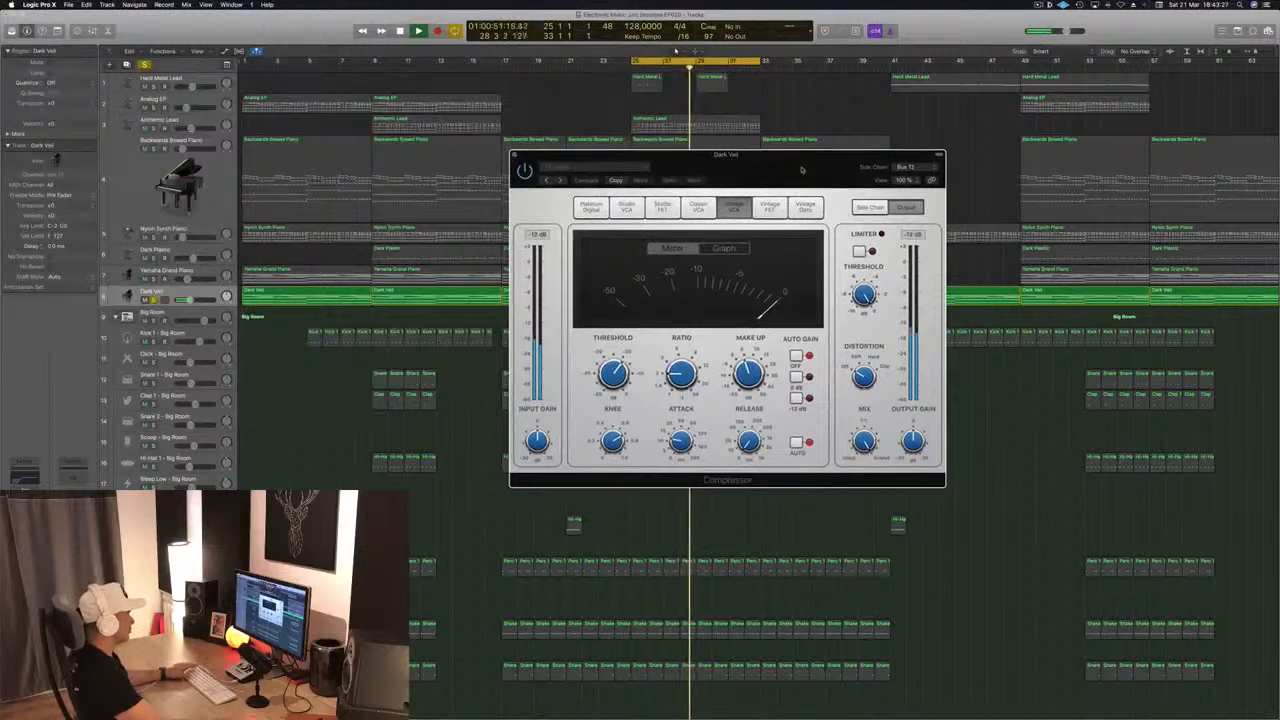
- Solo the trigger track too, set the Dark Veil Compressor's threshold to -27 dB, raise its ratio and shorten its attack
scroll(603, 262, down, 8)
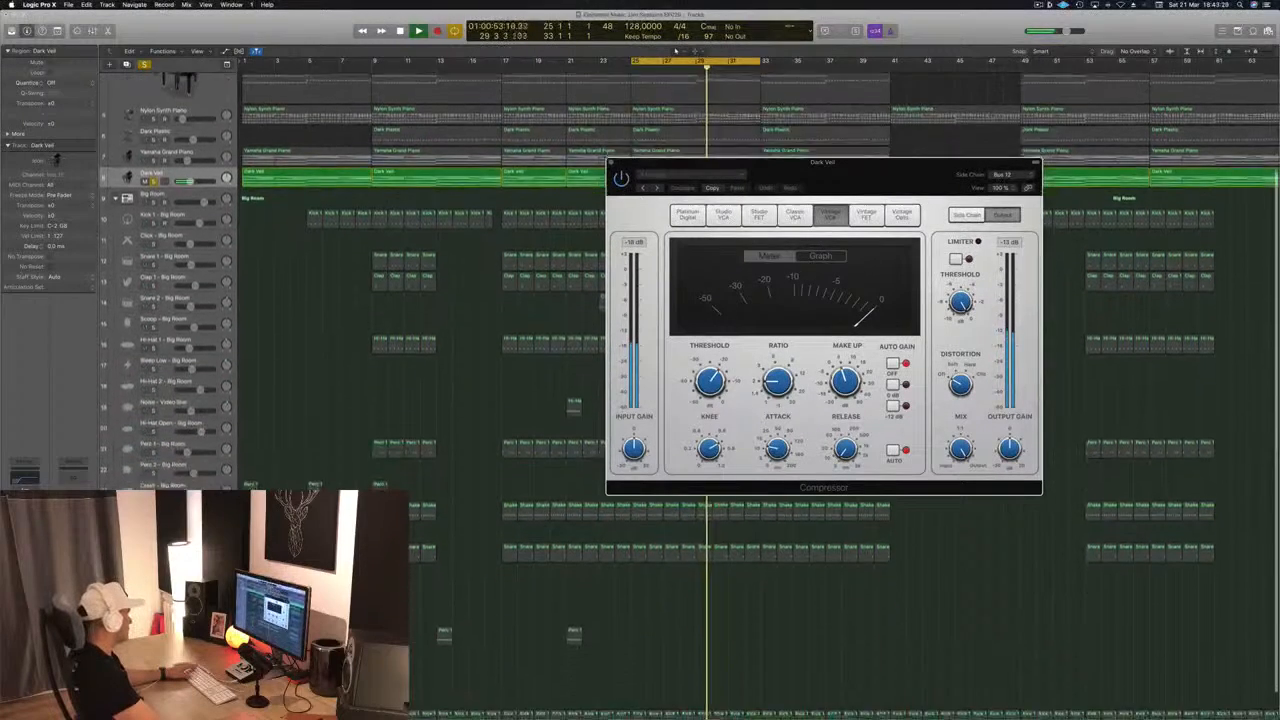
click(153, 690)
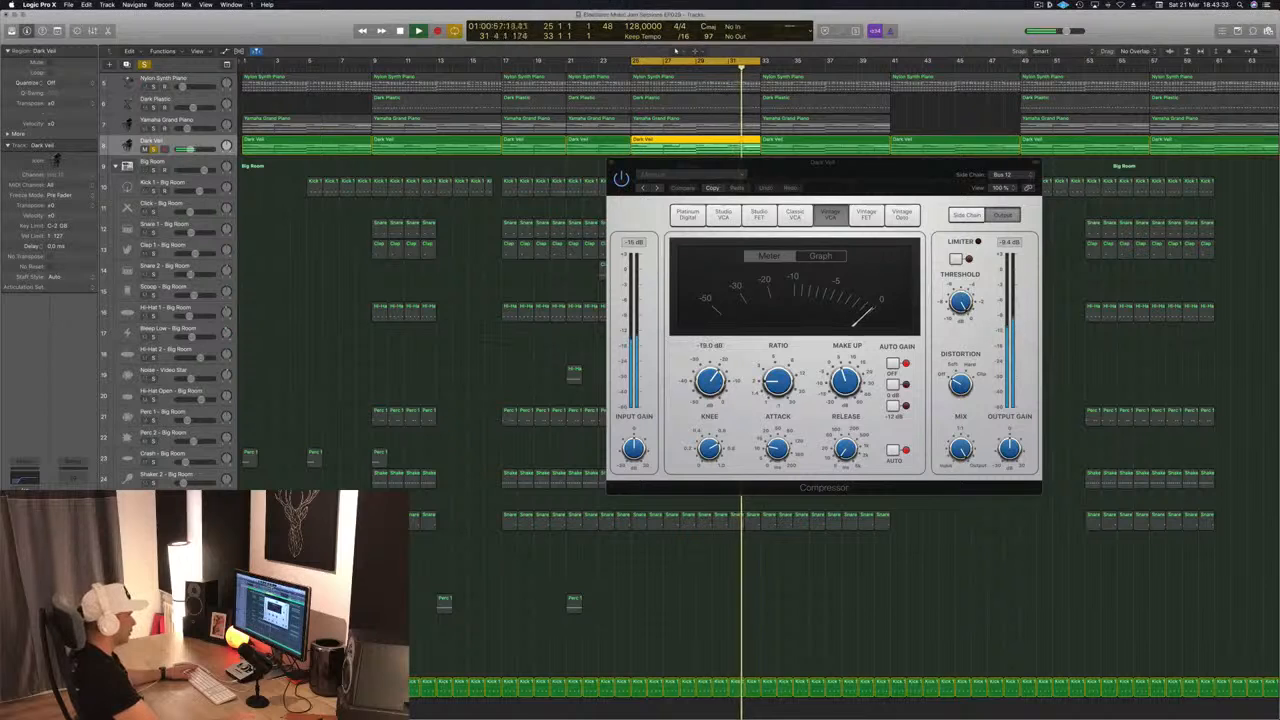
drag(710, 381, 710, 399)
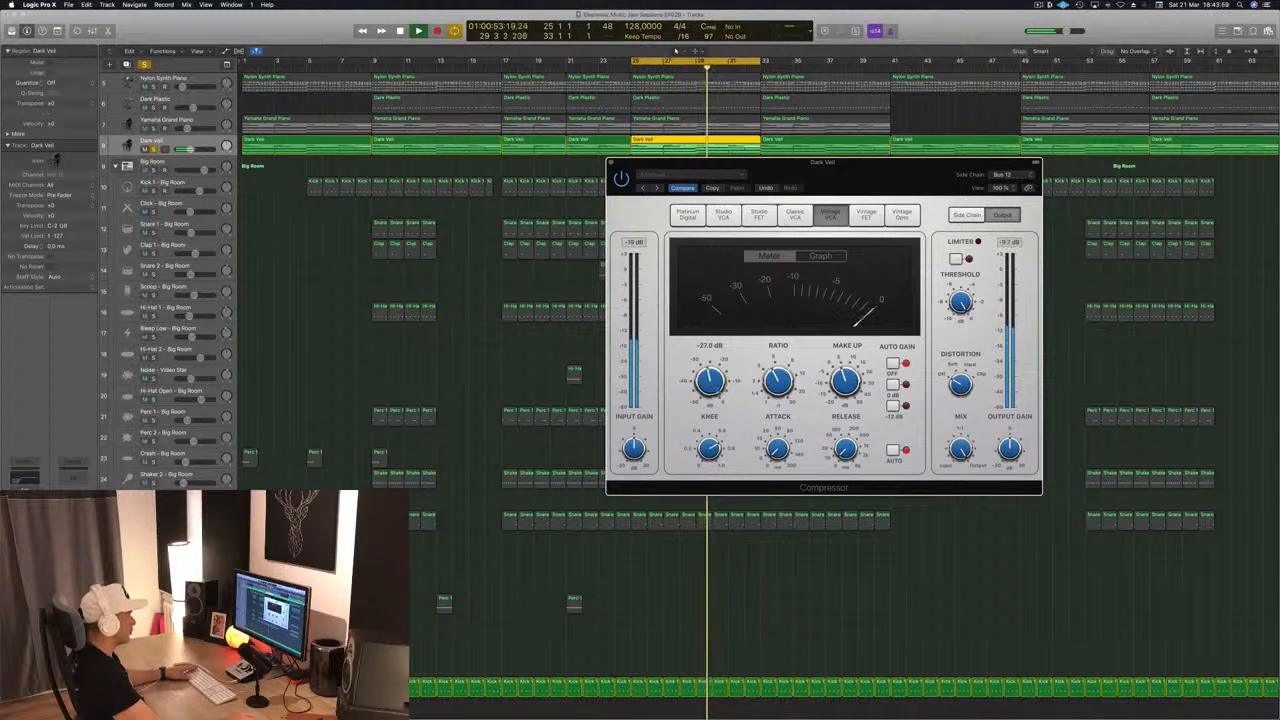
click(611, 162)
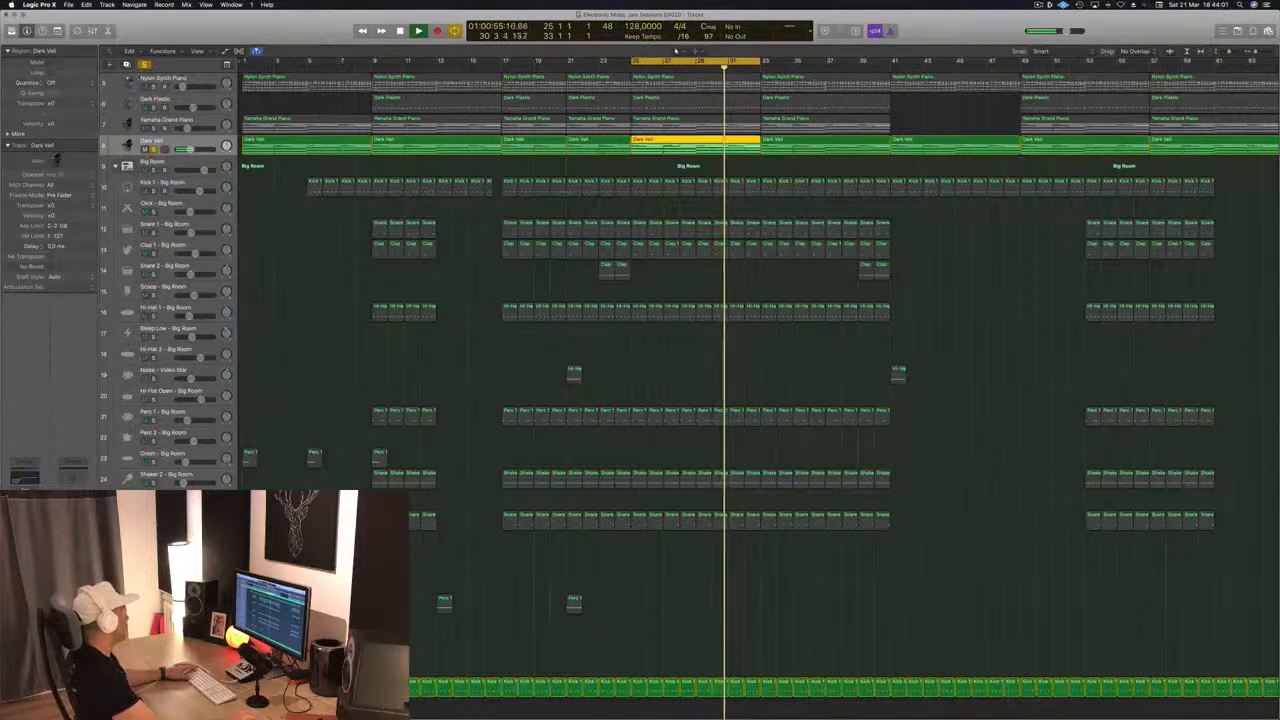
- Turn off all solos, deselect the regions and save the project
click(144, 65)
click(678, 377)
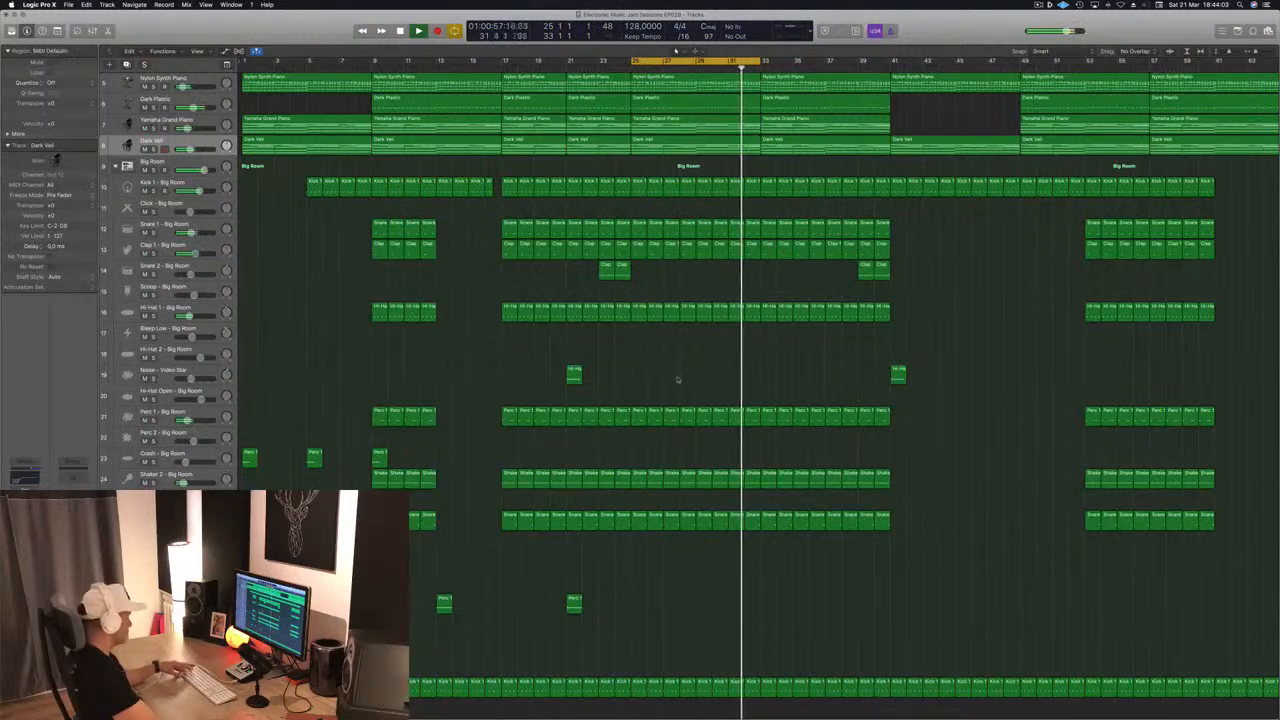
key(super+s)
- Play the full arrangement from bar 25 and extend the end of the cycle range to about bar 66
scroll(695, 378, down, 5)
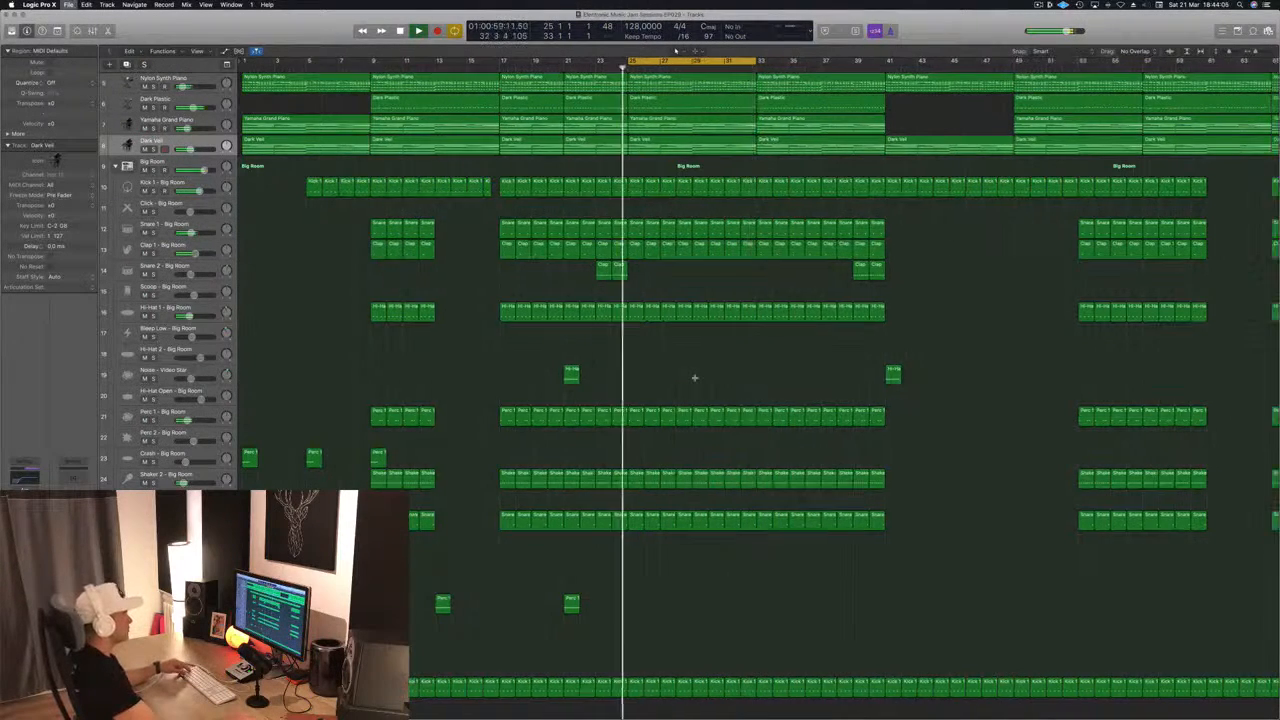
scroll(611, 392, up, 1)
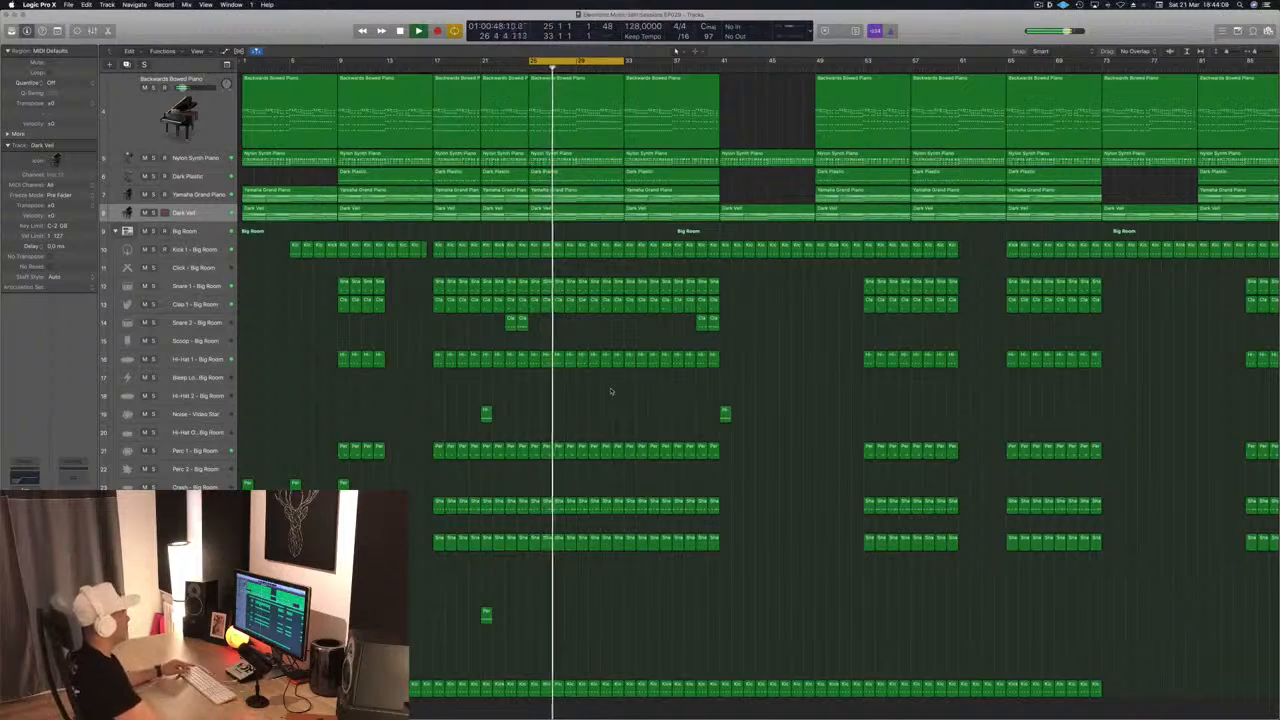
scroll(608, 390, up, 4)
scroll(605, 388, down, 2)
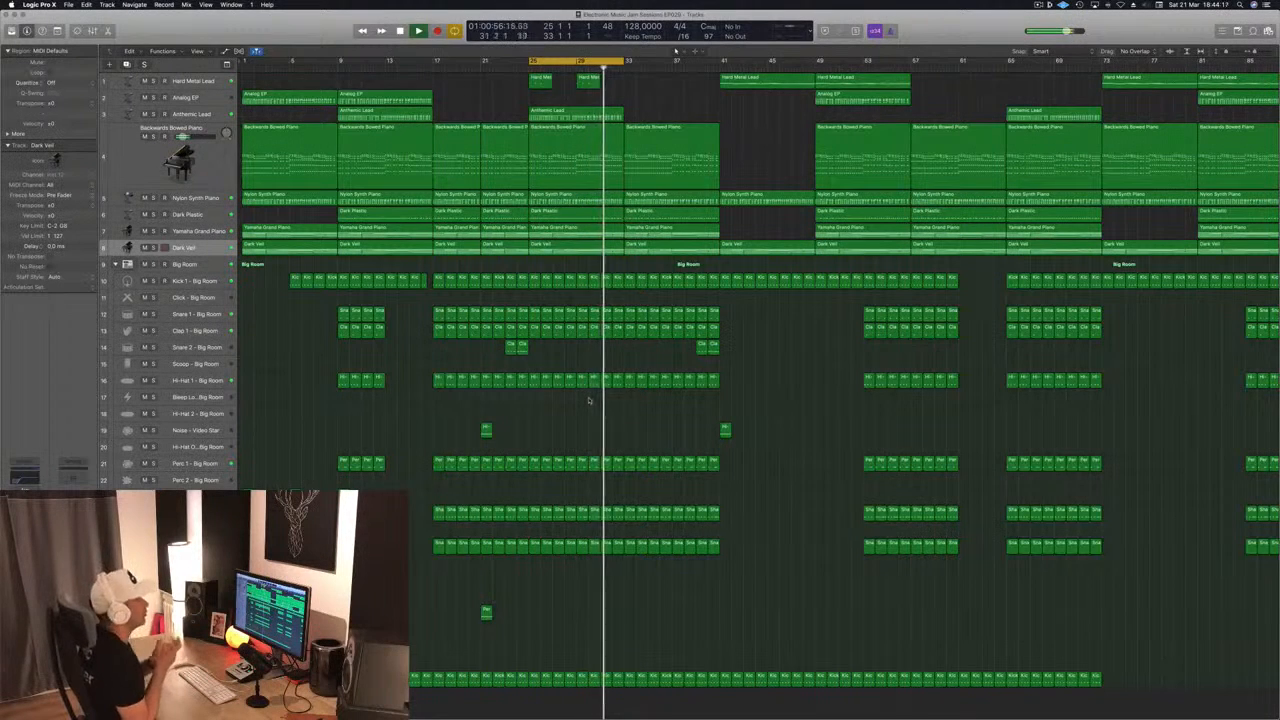
key(space)
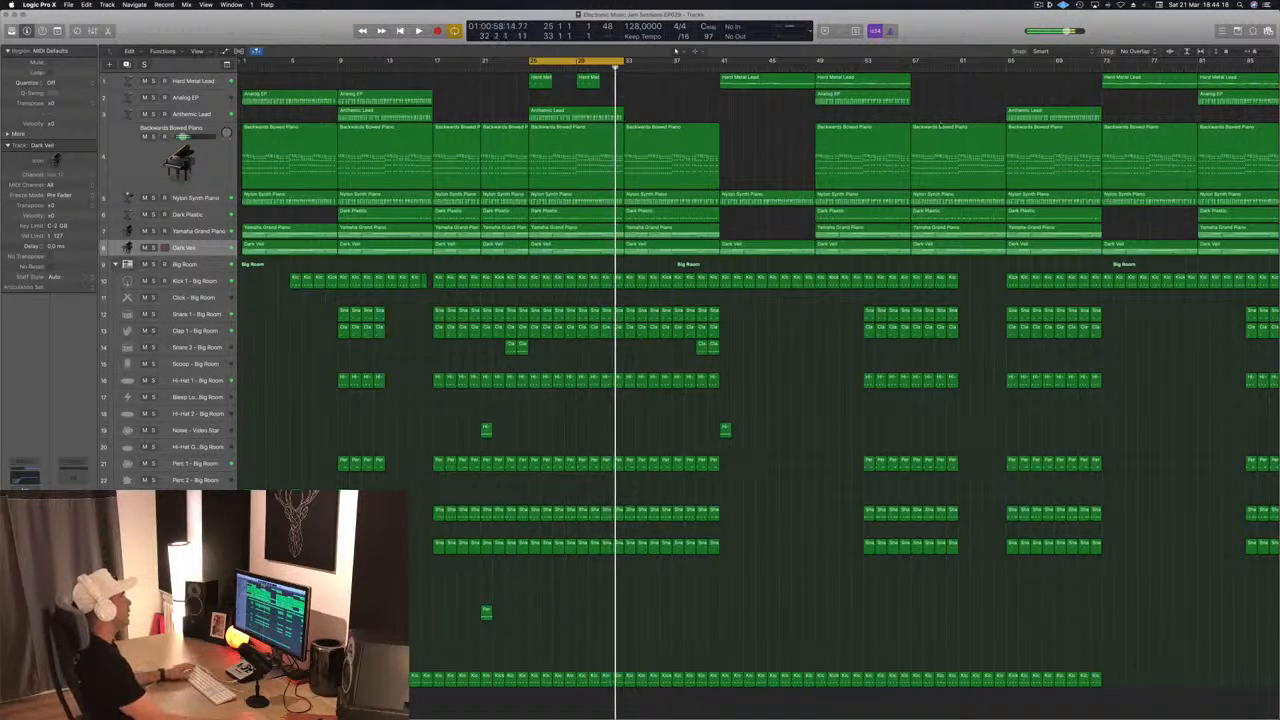
key(space)
key(super+Left)
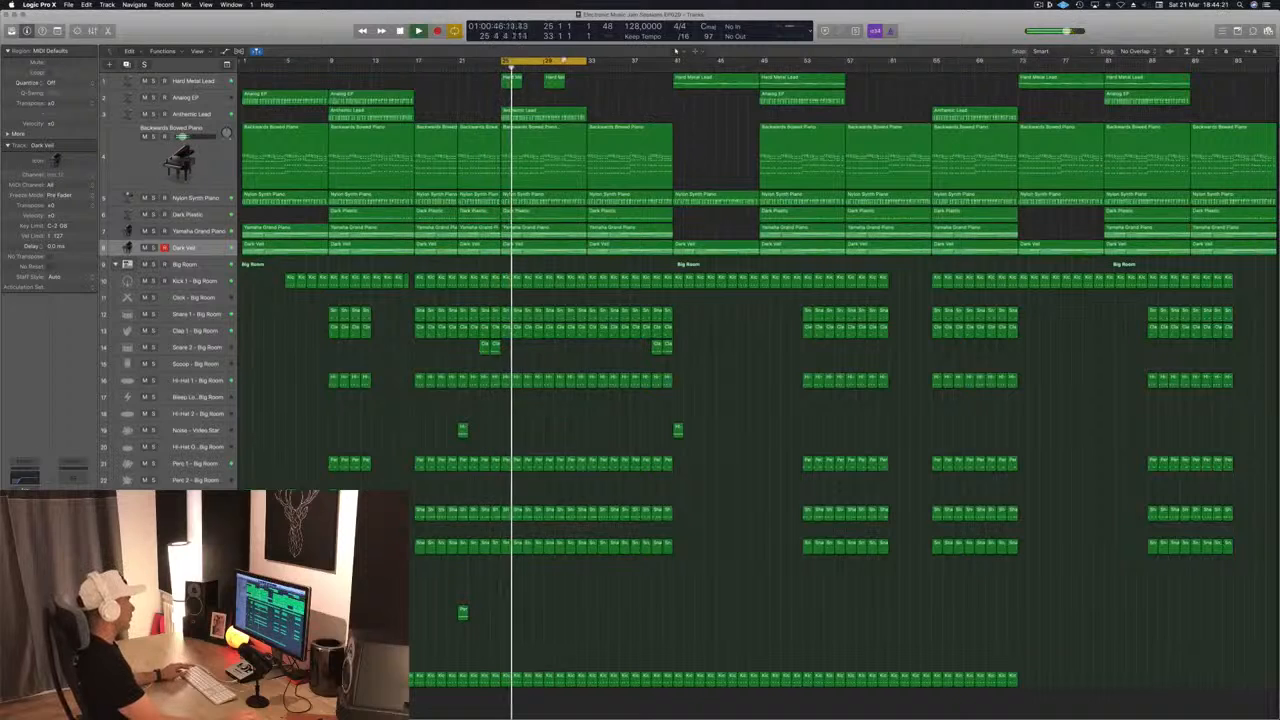
drag(592, 62, 938, 62)
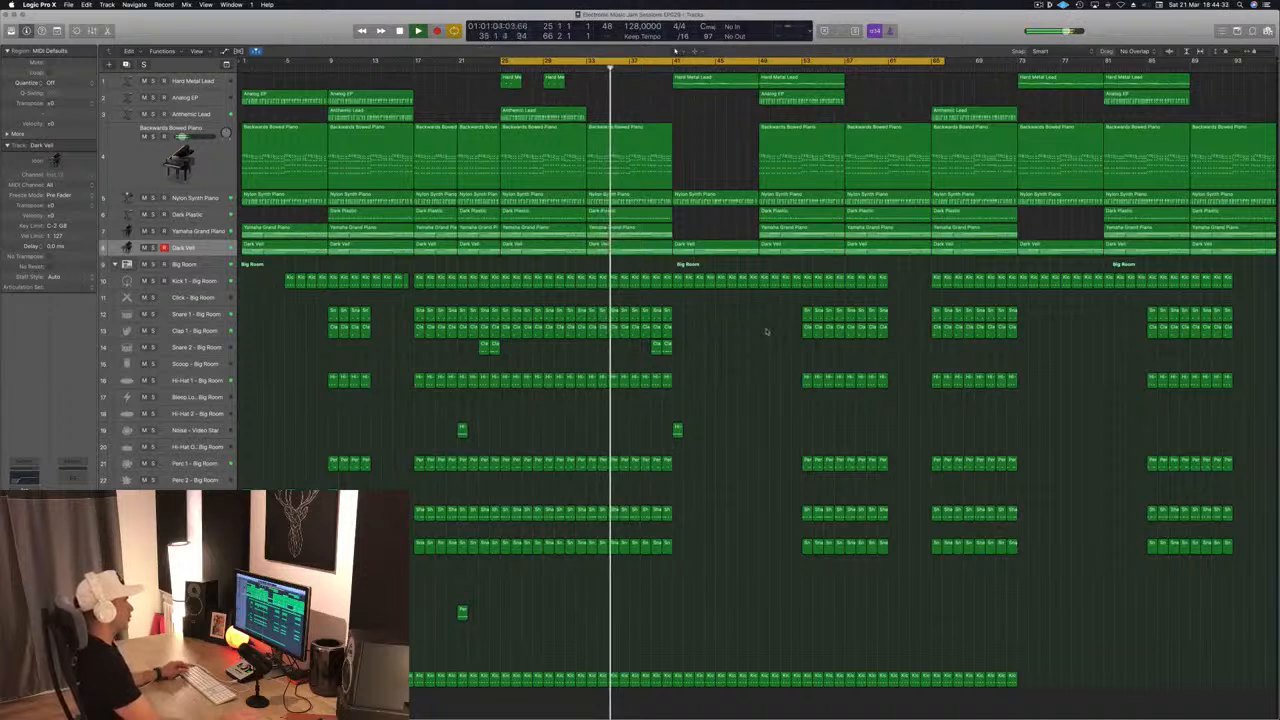
- Delete the snare, clap, hi-hat, percussion and shaker regions between bars 53 and 61
drag(774, 306, 886, 588)
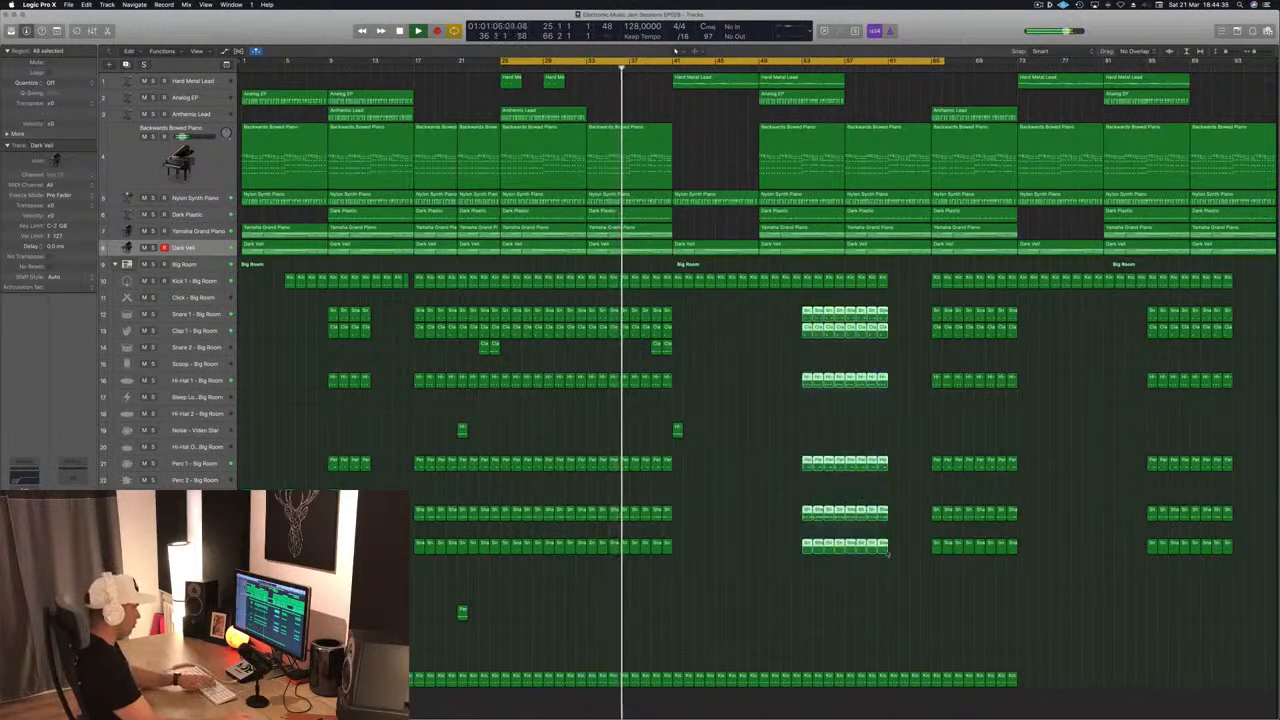
key(Delete)
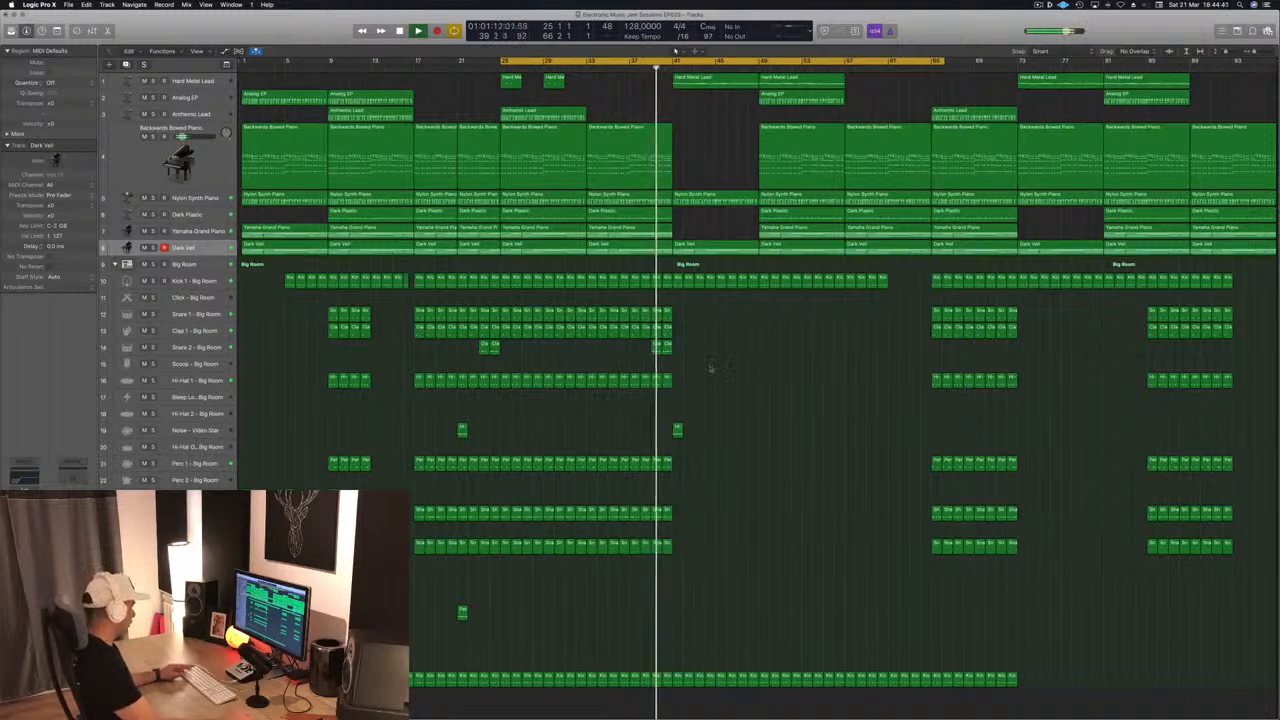
- Copy one percussion region, and the region at bar 21 lower down, to bar 41 on their own drum tracks and audition the transition
key(super+Right)
key(super+Right)
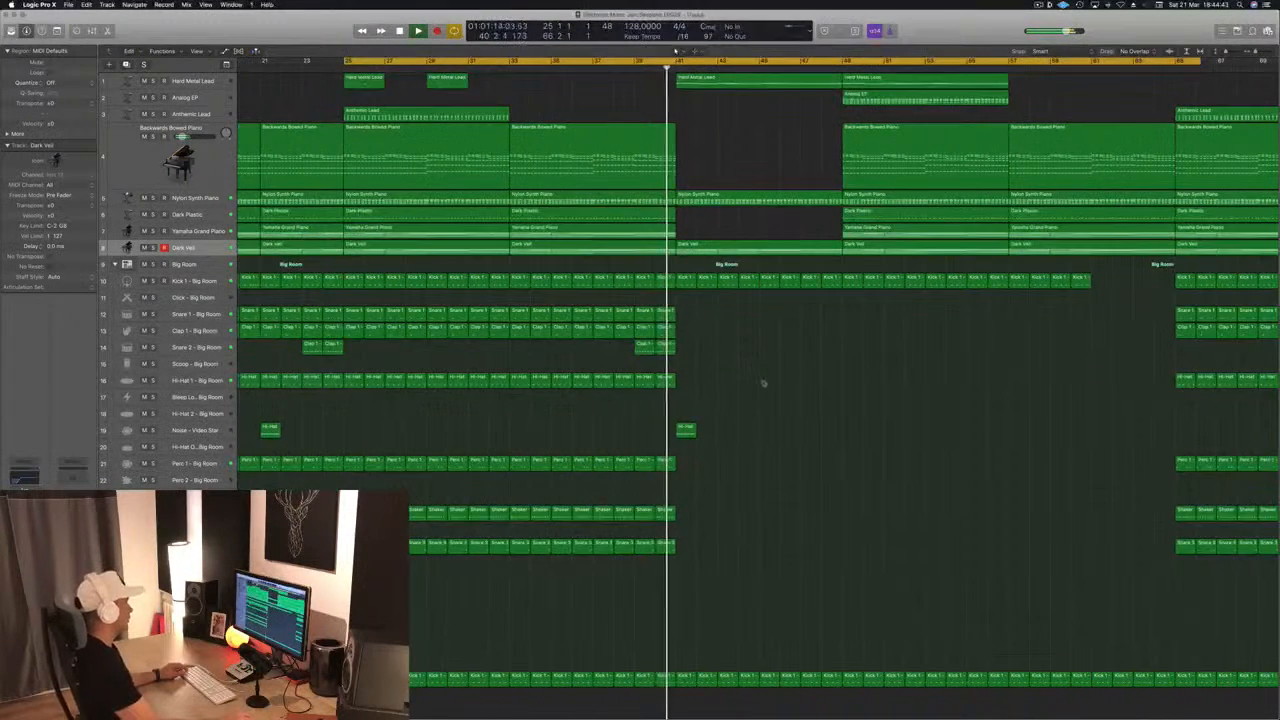
key(super+Left)
key(super+Left)
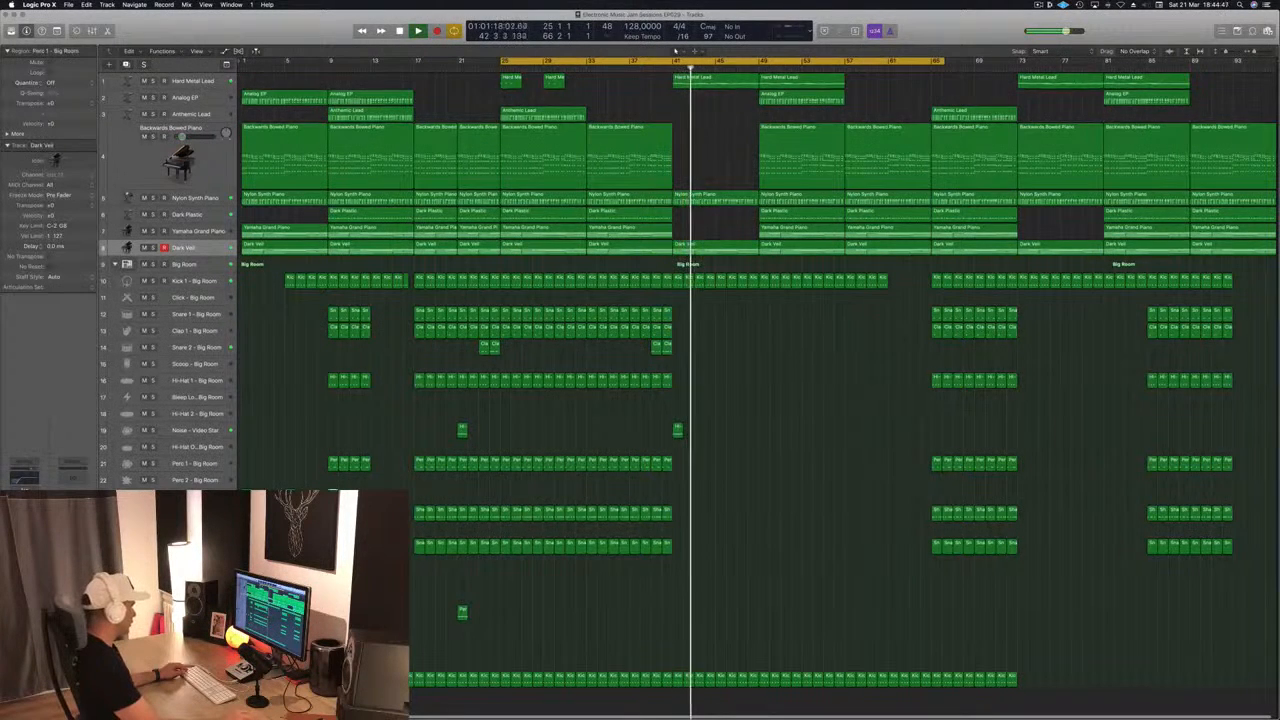
drag(335, 504, 679, 509)
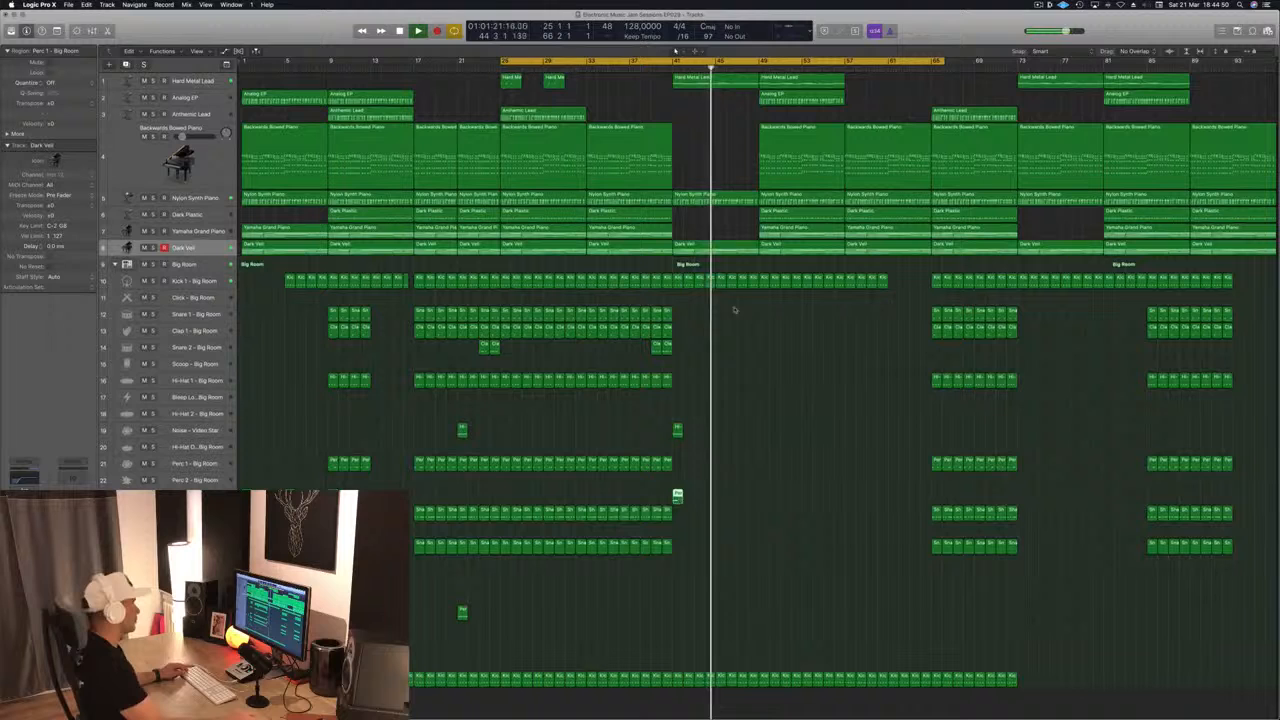
click(660, 68)
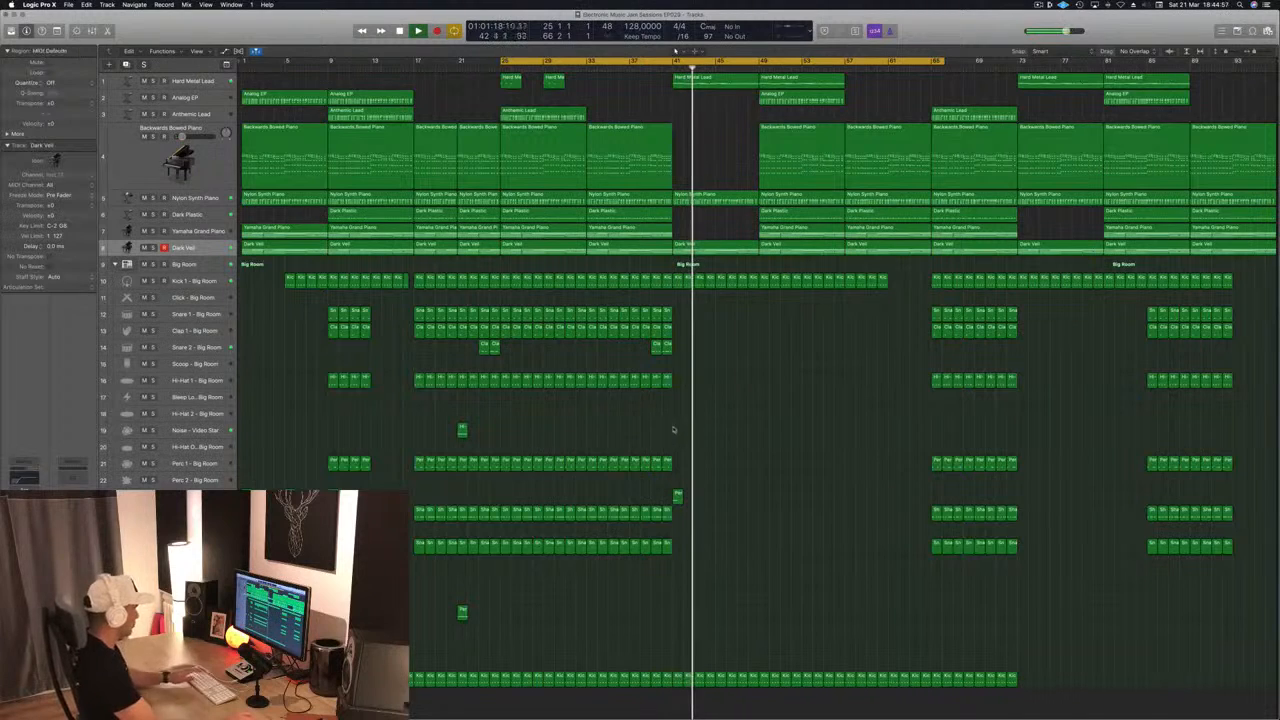
drag(463, 613, 678, 611)
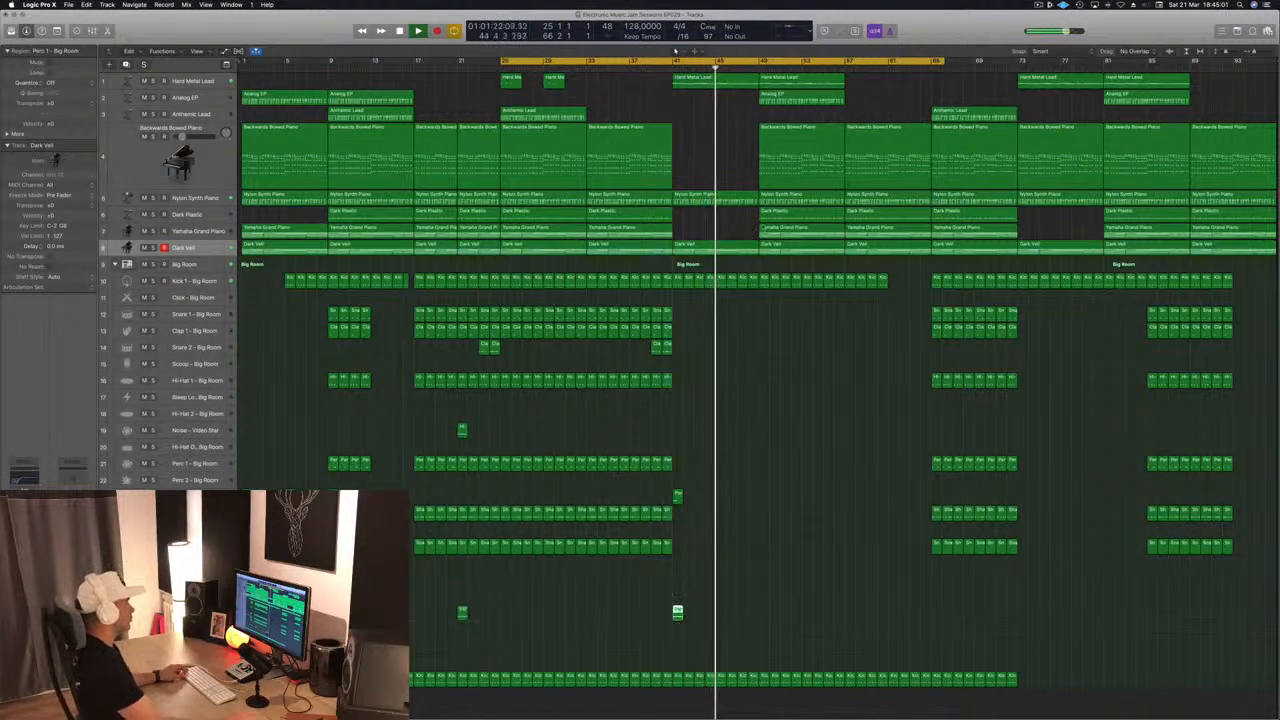
click(662, 68)
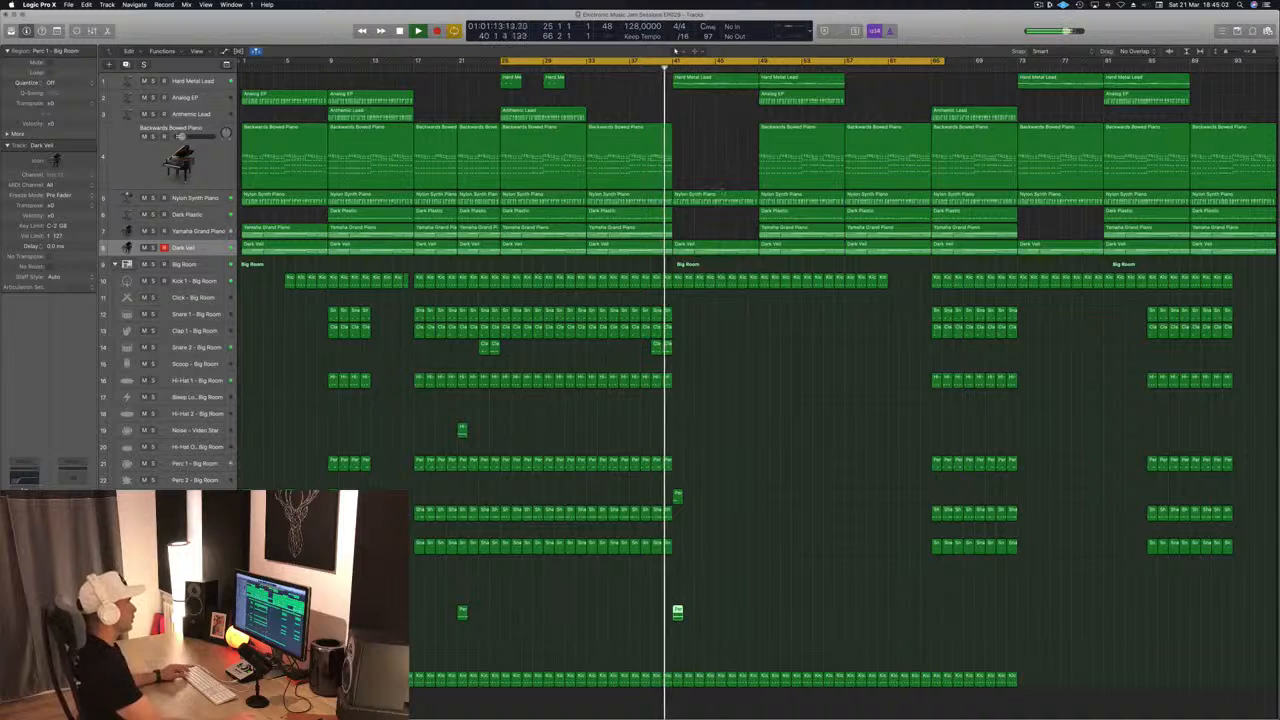
- Split the Nylon Synth Piano region at bar 45, remove its second half, and delete the kick regions between bars 49 and 57
super+double_click(716, 199)
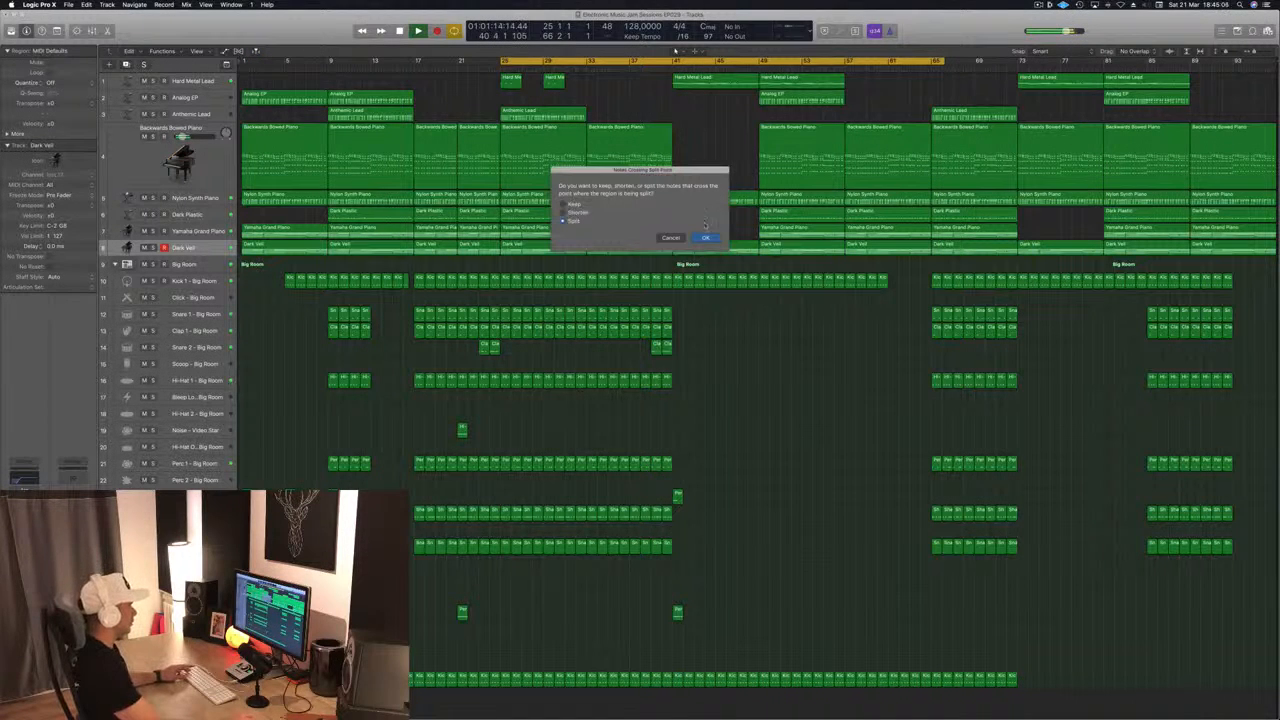
click(706, 239)
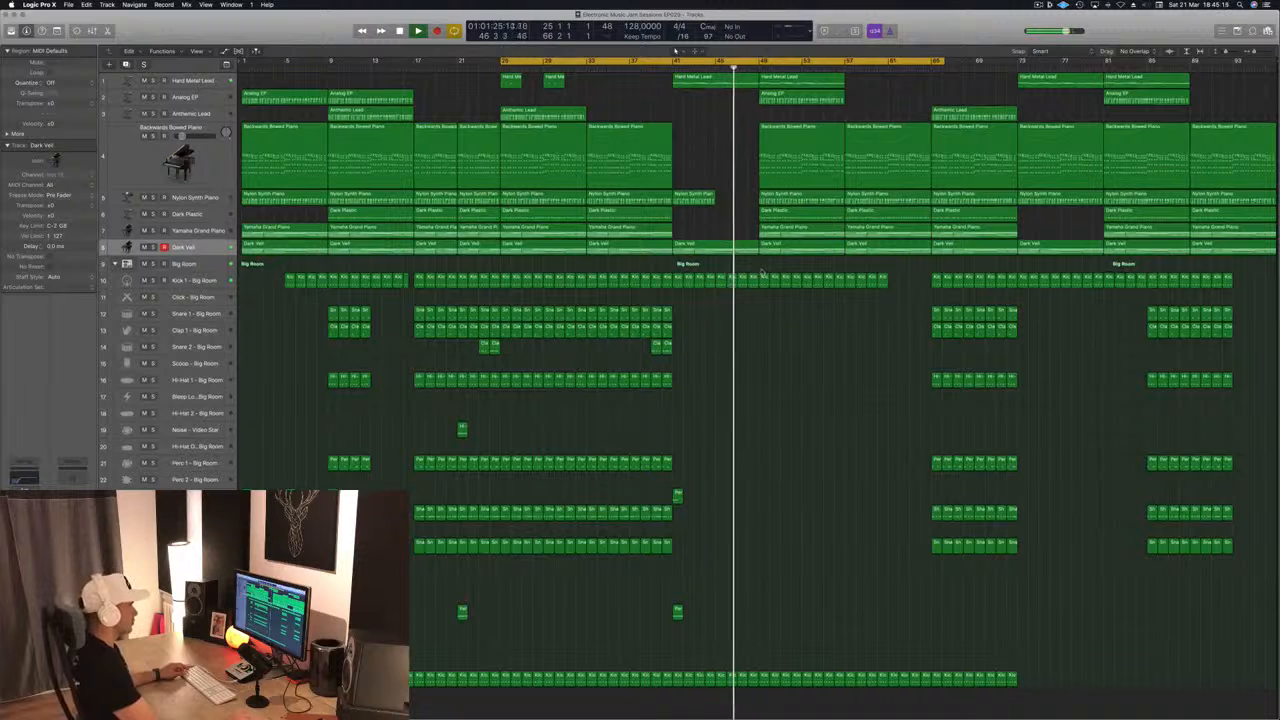
drag(764, 270, 846, 290)
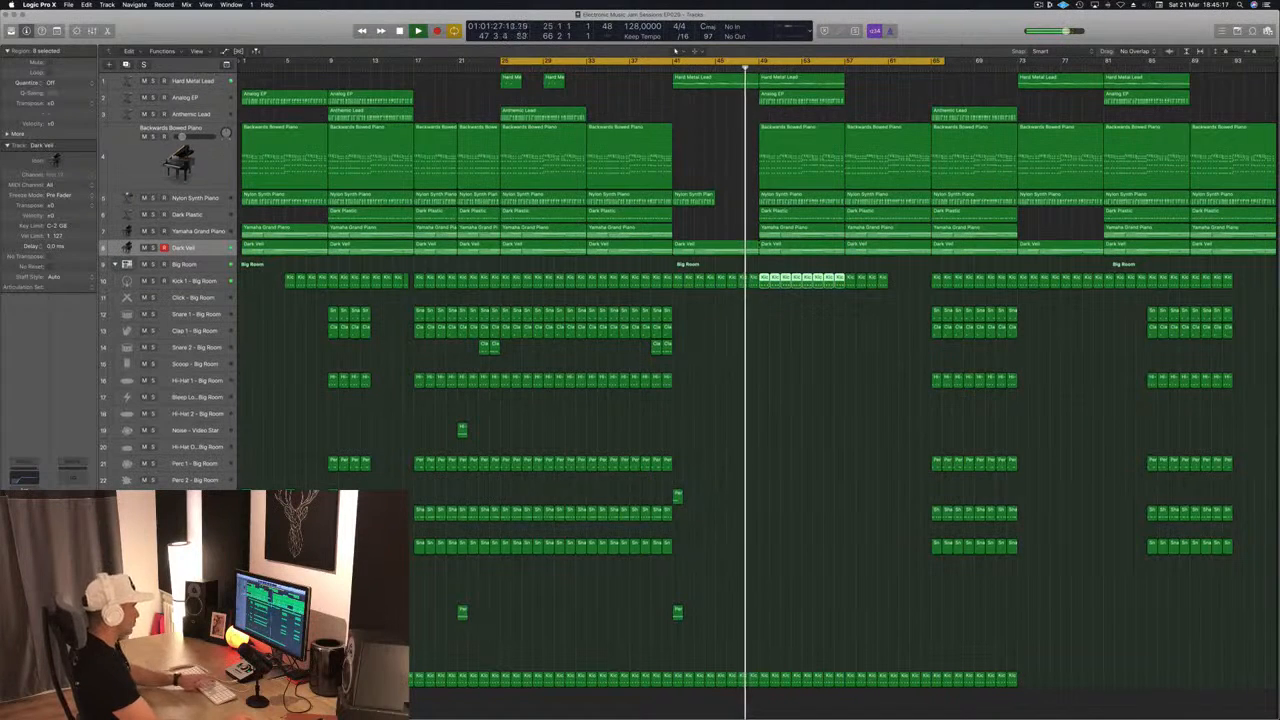
key(Delete)
click(672, 68)
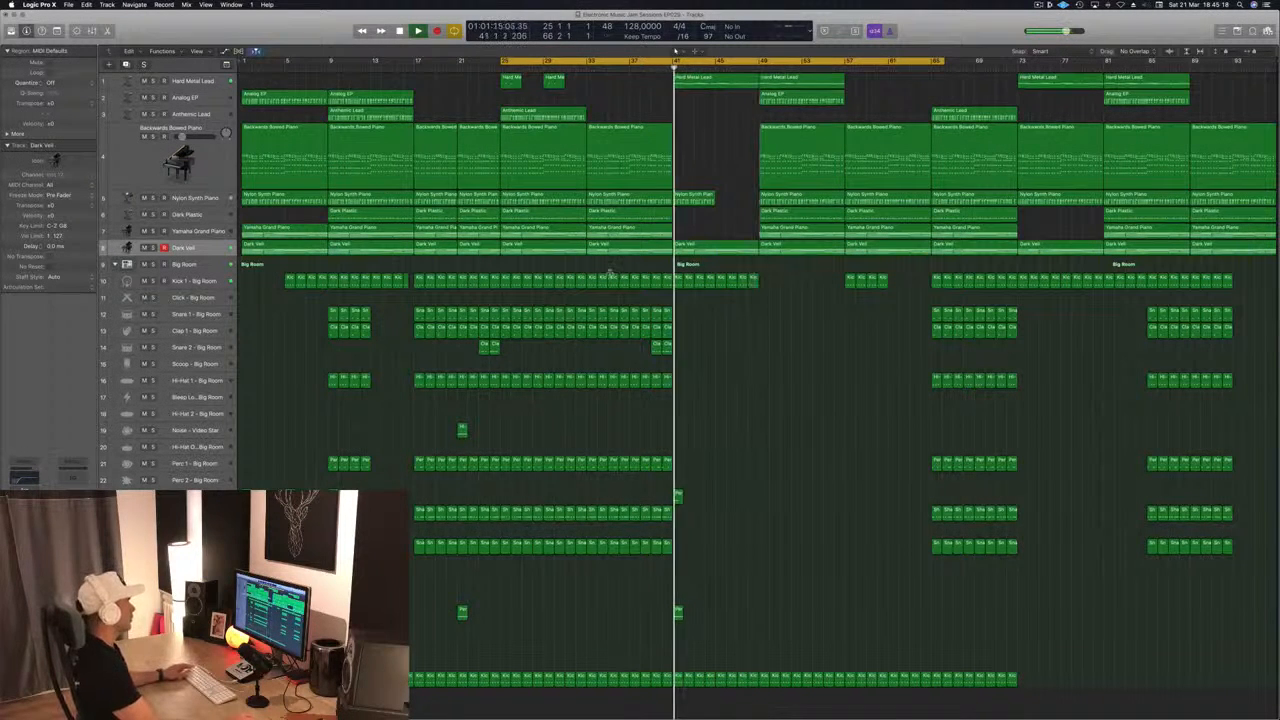
- Open the Big Room track's Smart Controls and record a falling High Cut Filter sweep towards bar 49 during playback
click(195, 282)
click(197, 265)
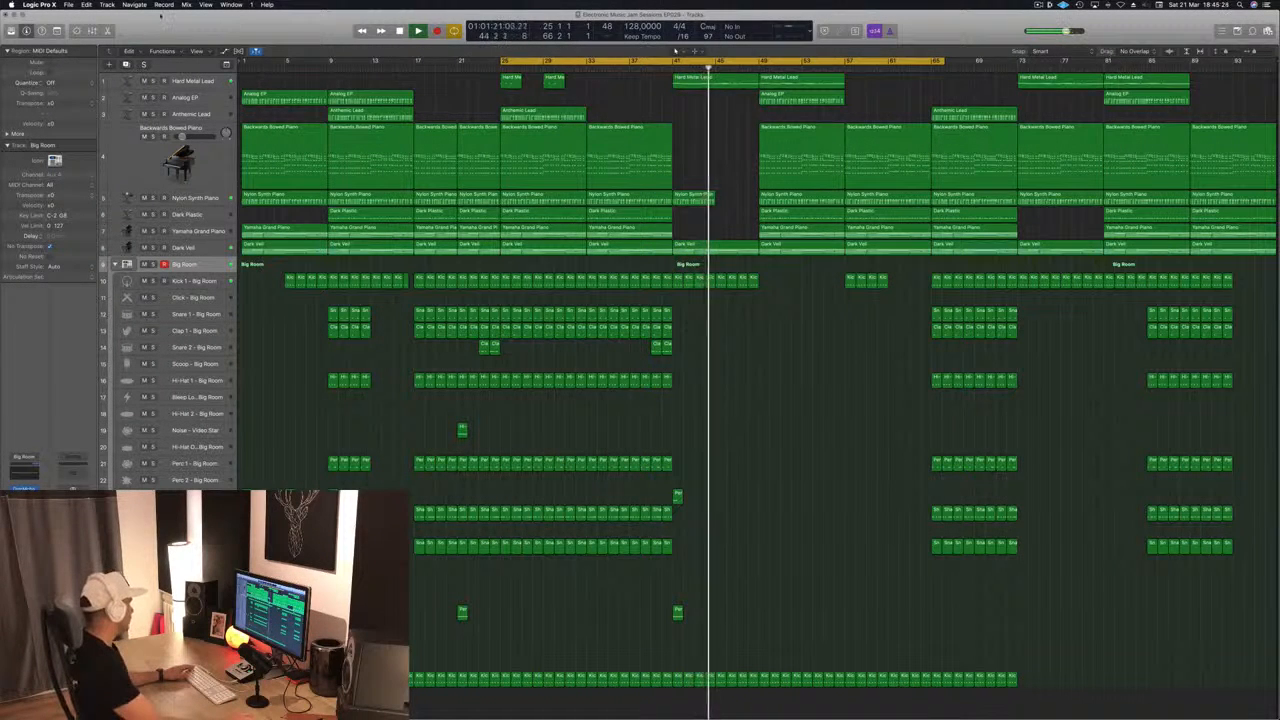
key(x)
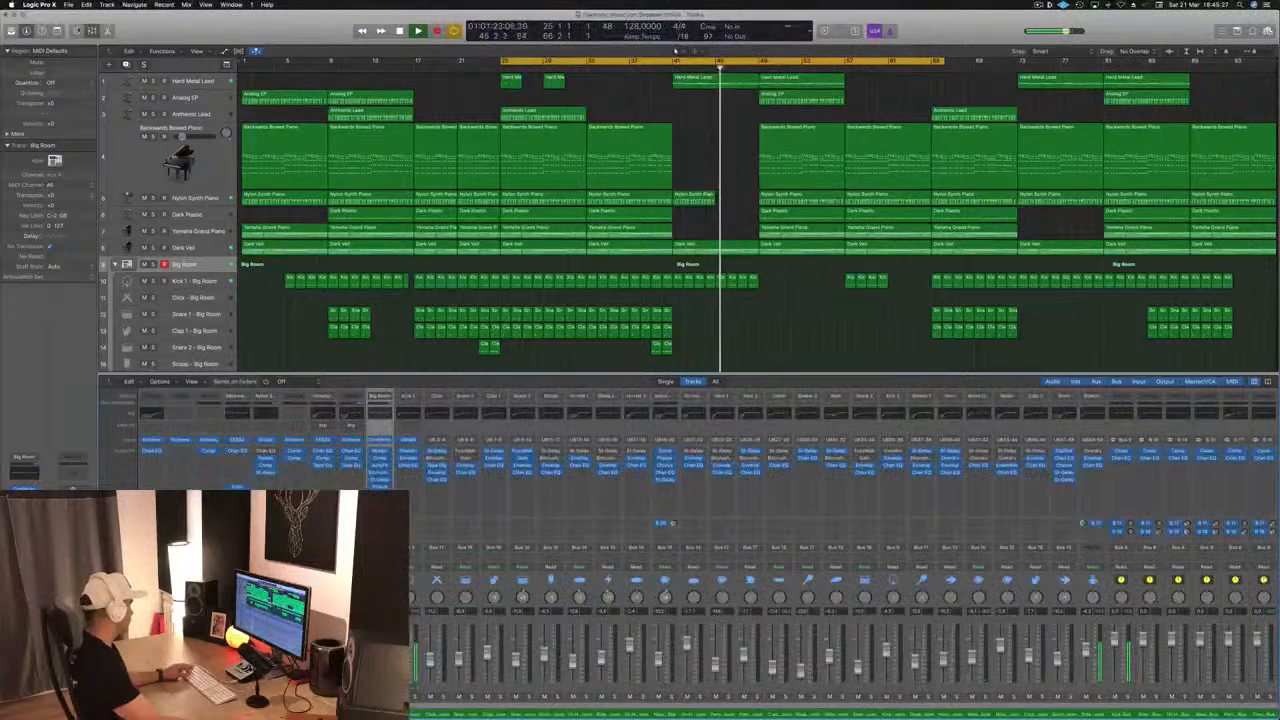
key(b)
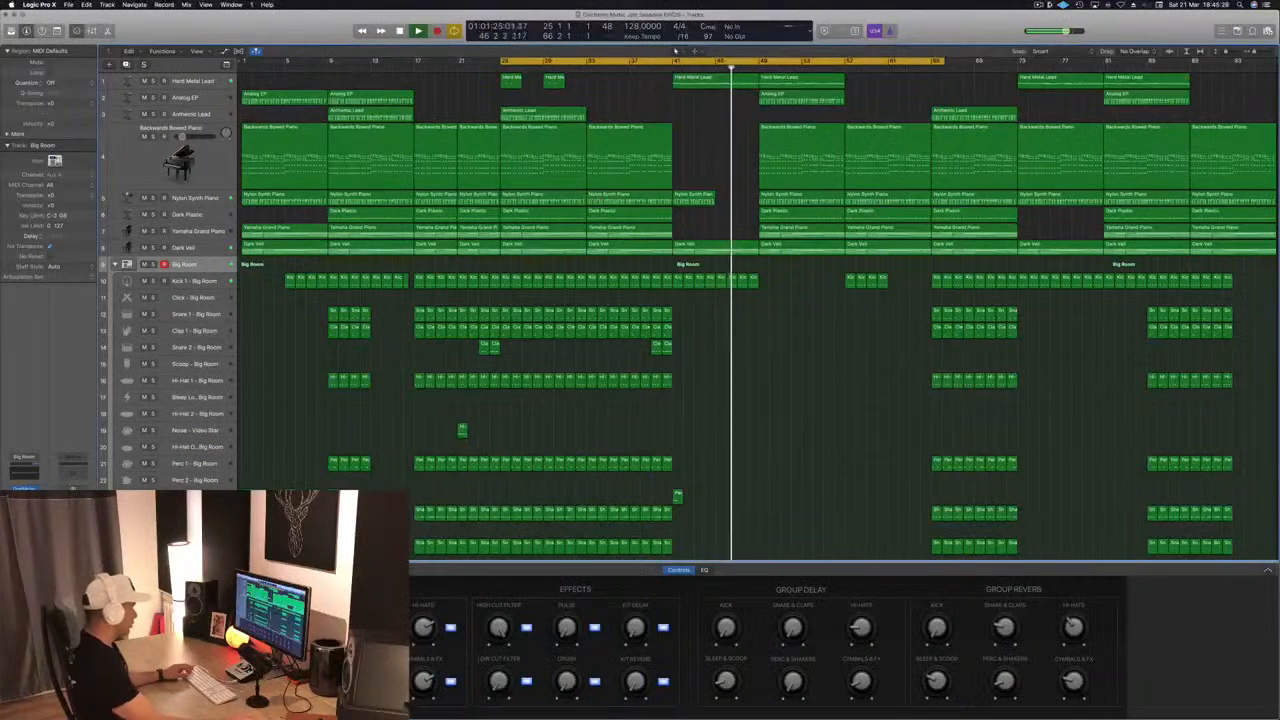
click(673, 70)
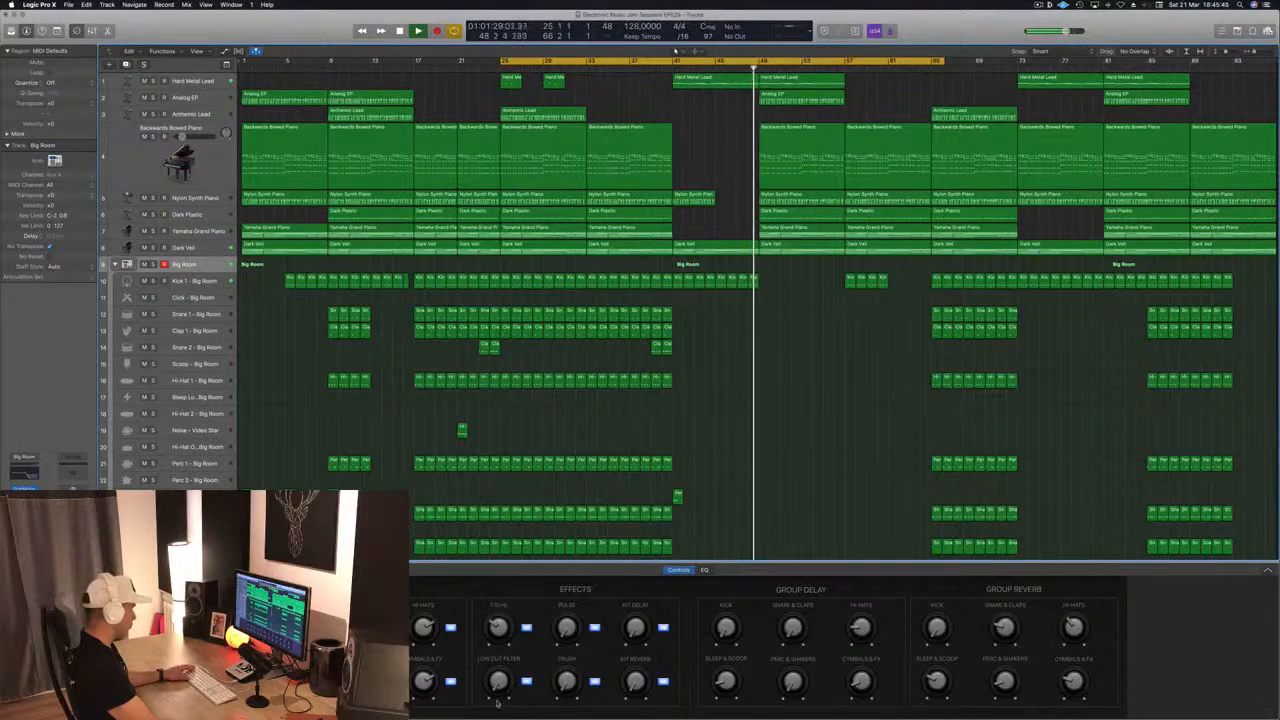
click(658, 69)
key(space)
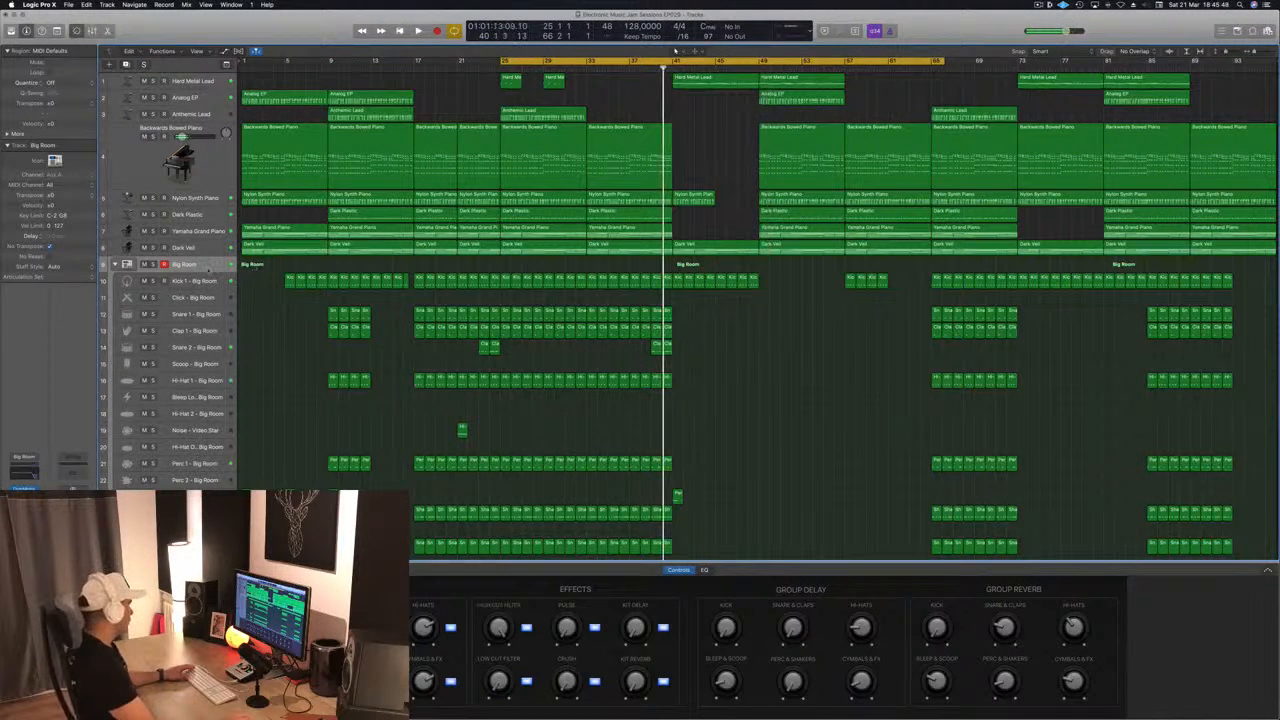
- Show automation, display the Big Room track's High Cut Filter curve and set its automation mode to Read
key(a)
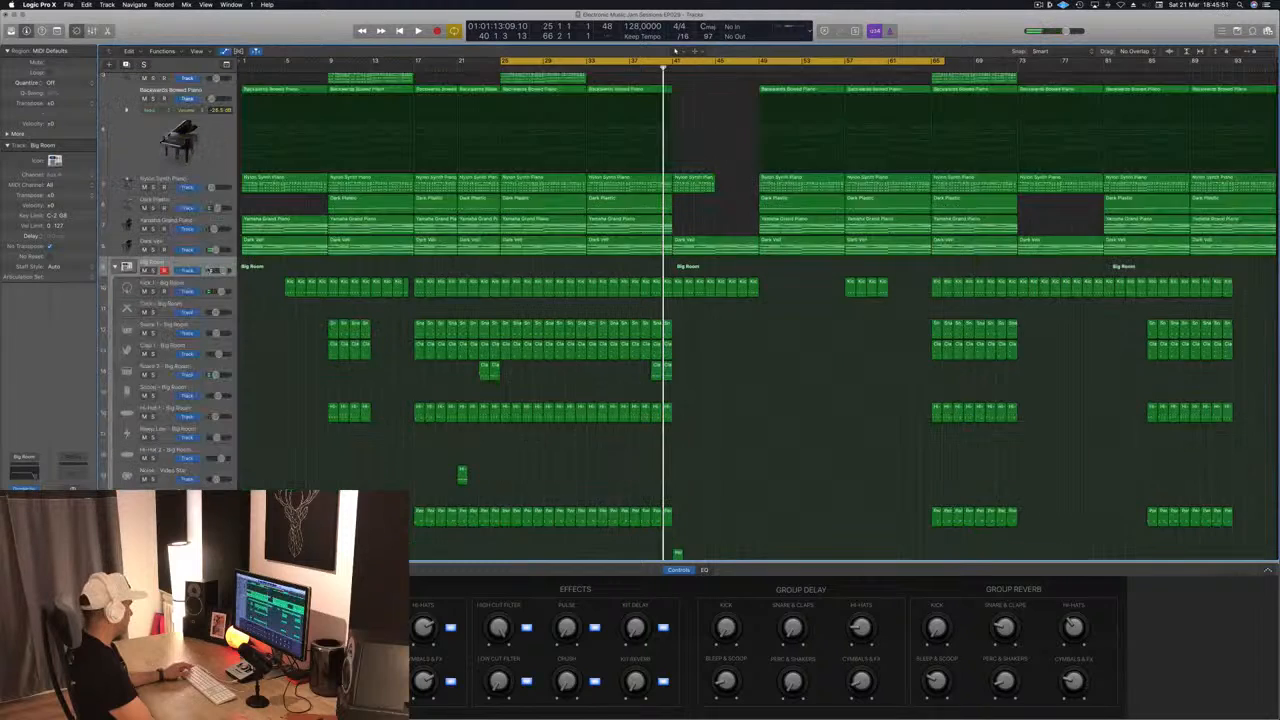
click(155, 286)
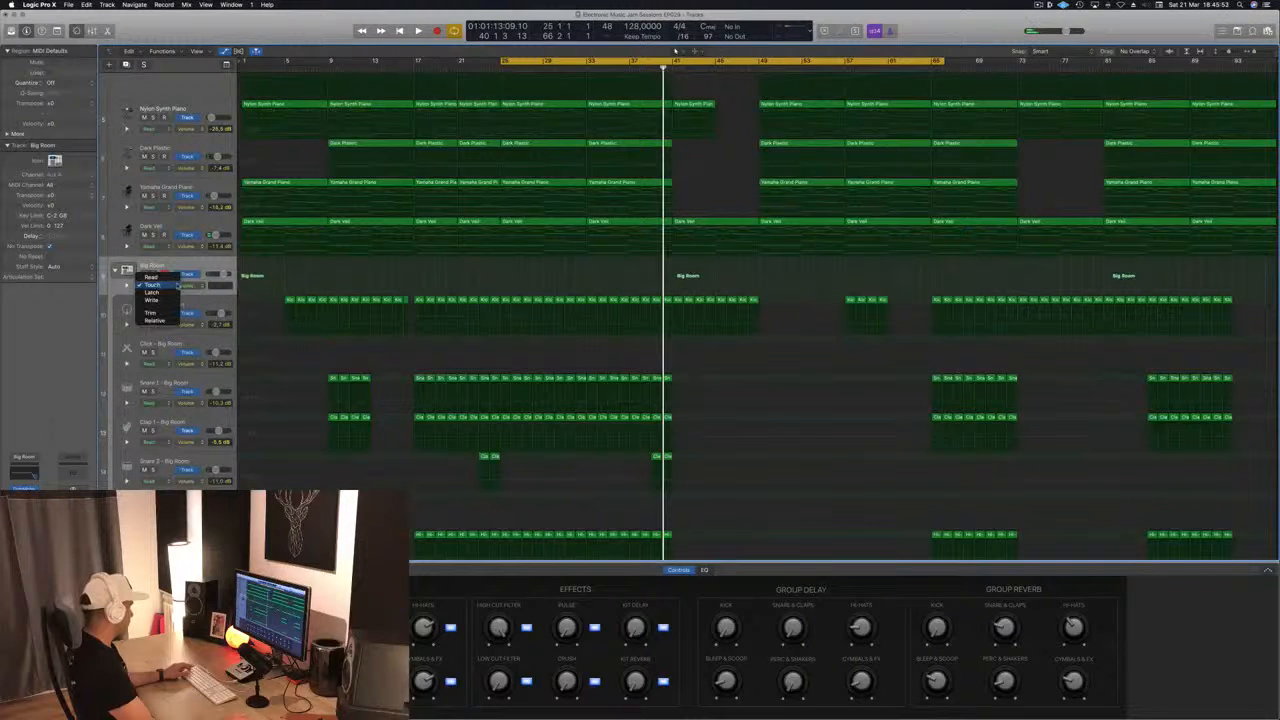
click(155, 286)
click(190, 286)
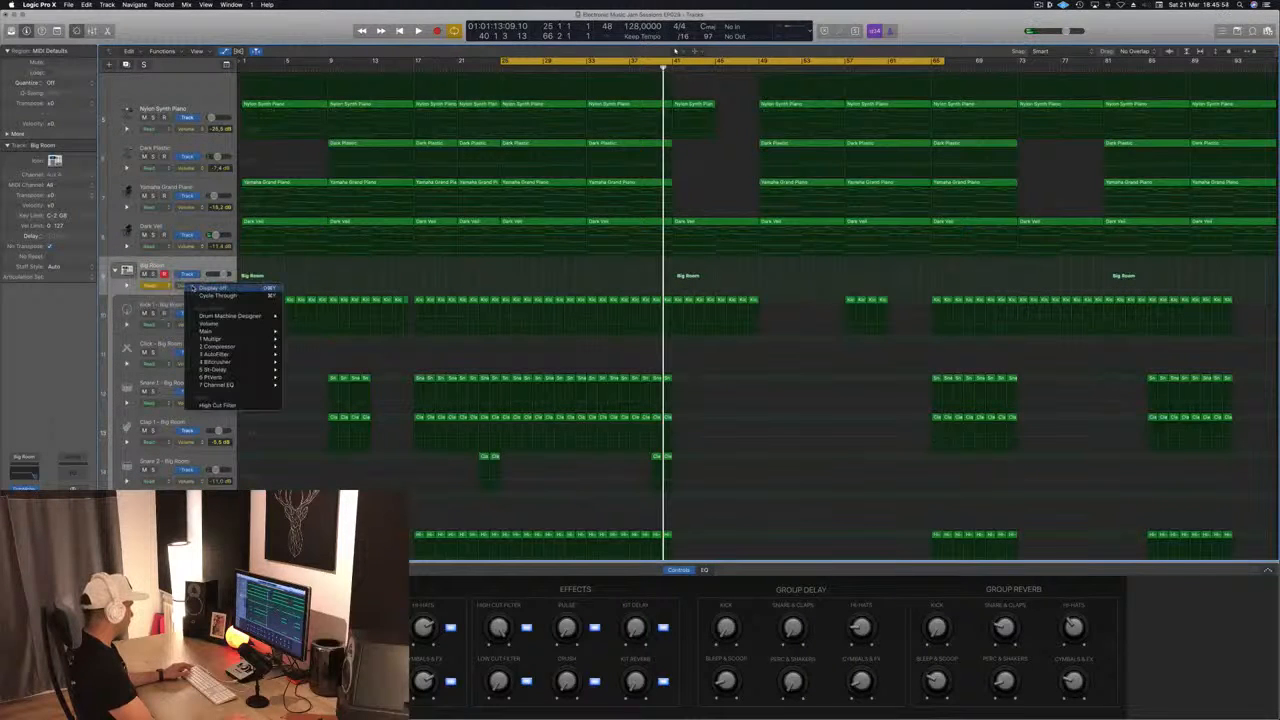
click(216, 405)
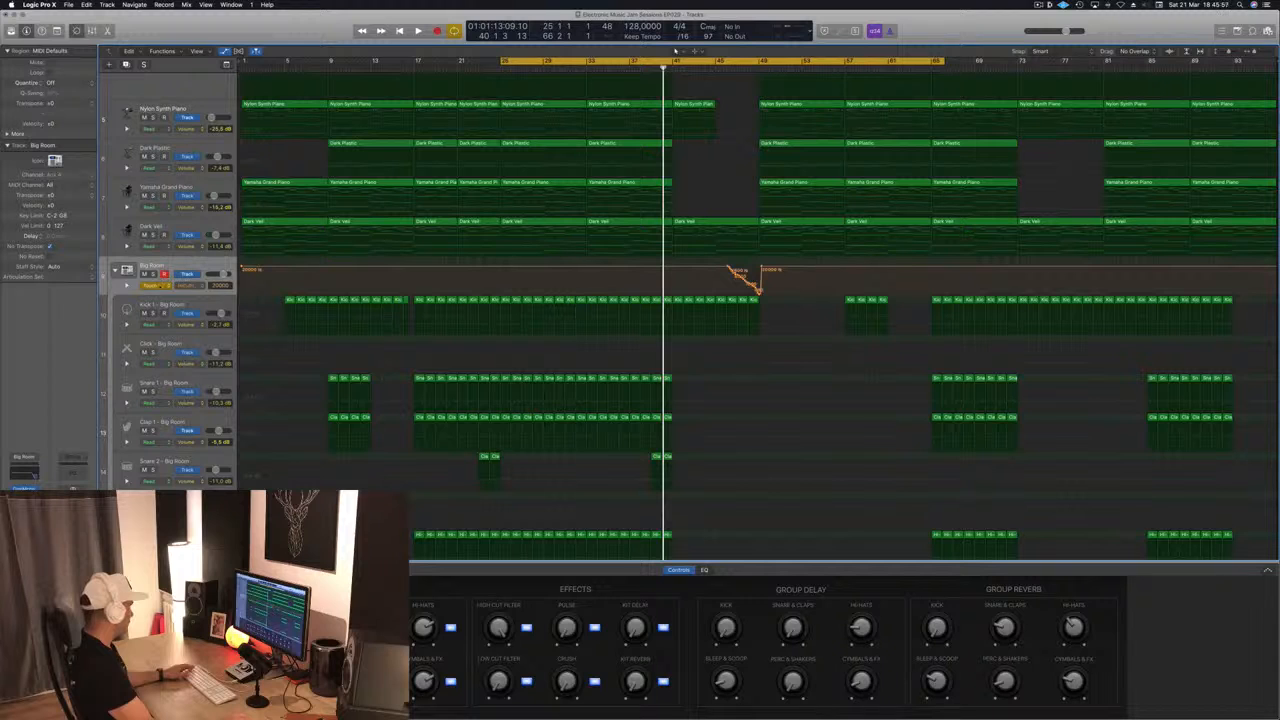
click(155, 286)
click(153, 278)
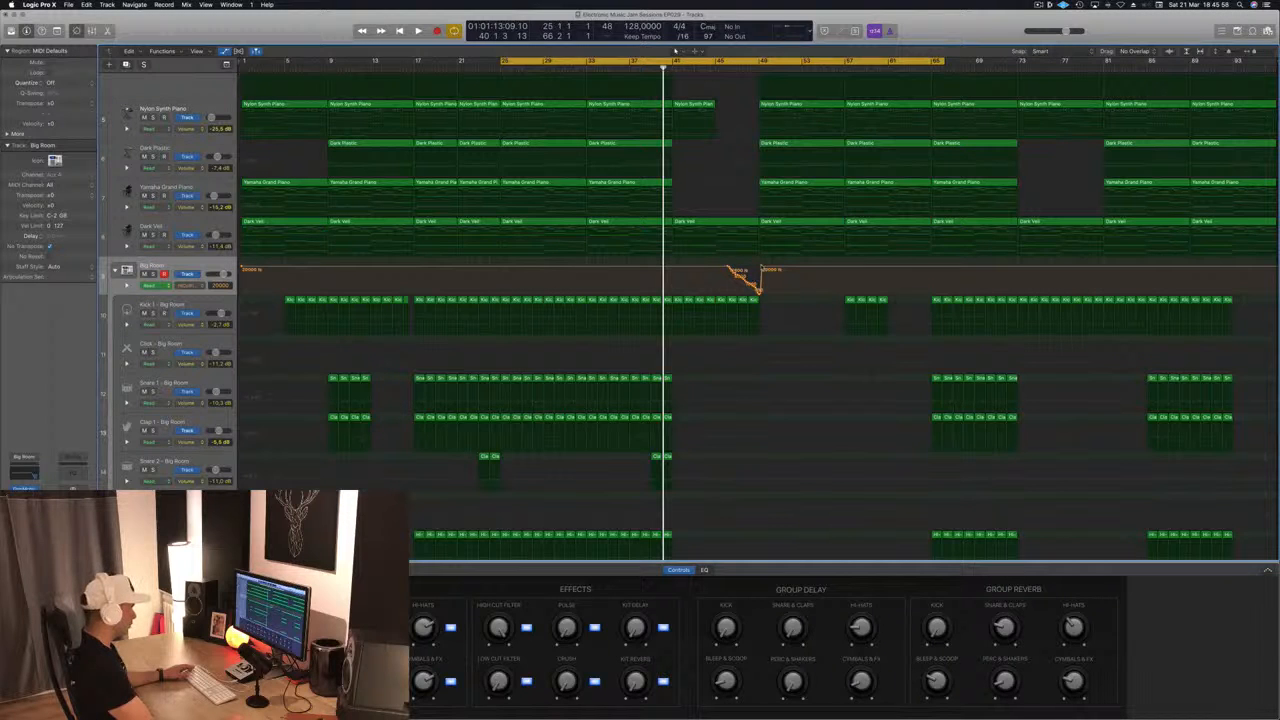
- Reshape the High Cut Filter automation into a straight fall from bar 41 to bar 49, jumping straight back to 20000 Hz at bar 49
drag(761, 267, 671, 268)
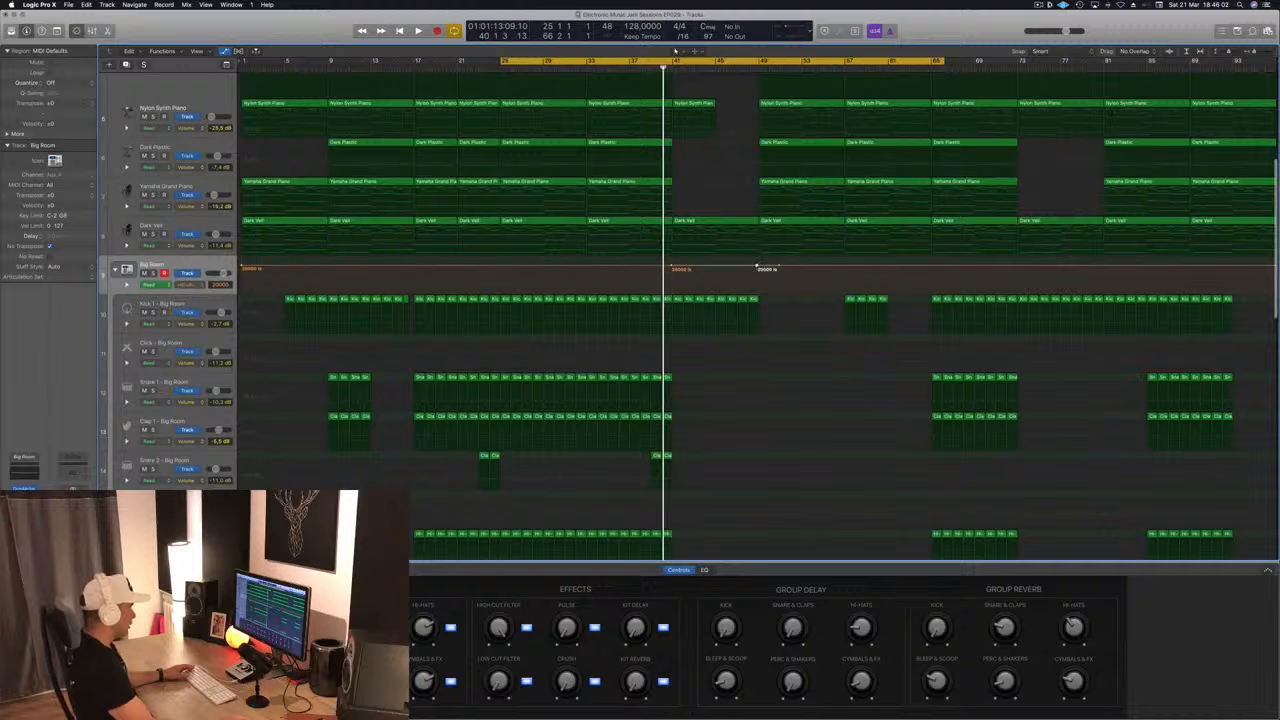
drag(762, 268, 762, 290)
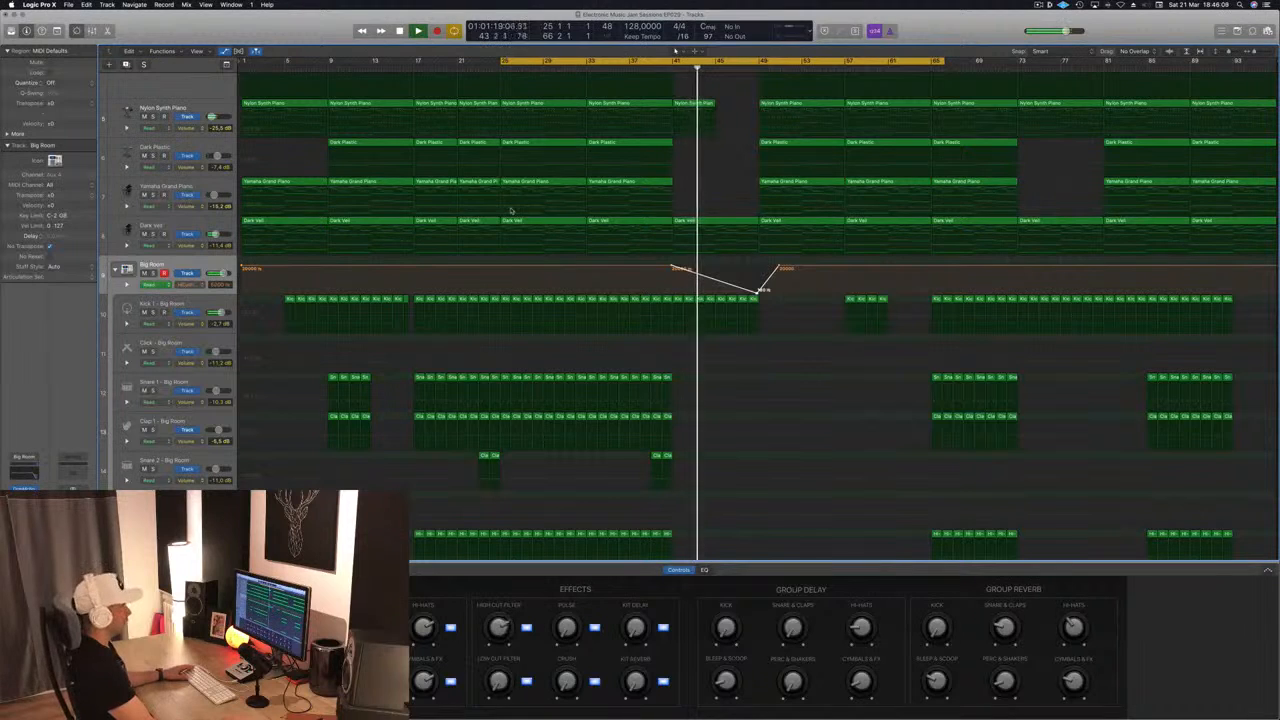
scroll(765, 255, up, 5)
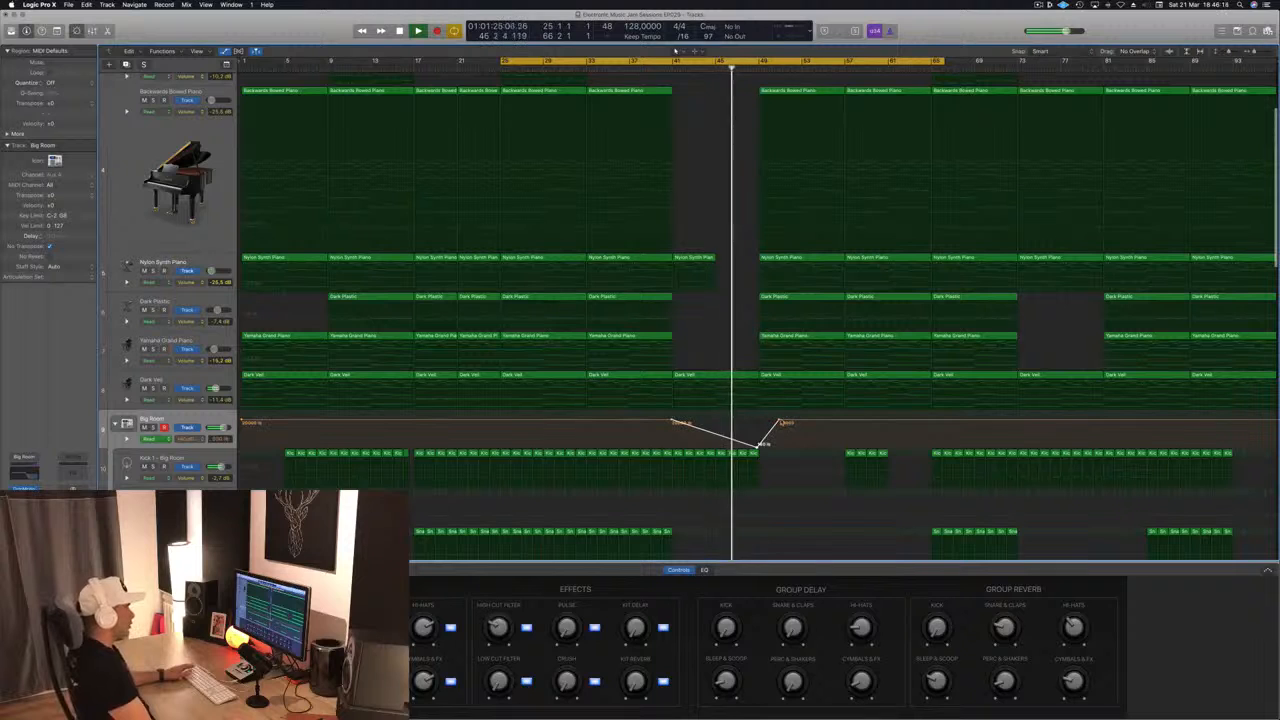
drag(781, 421, 757, 421)
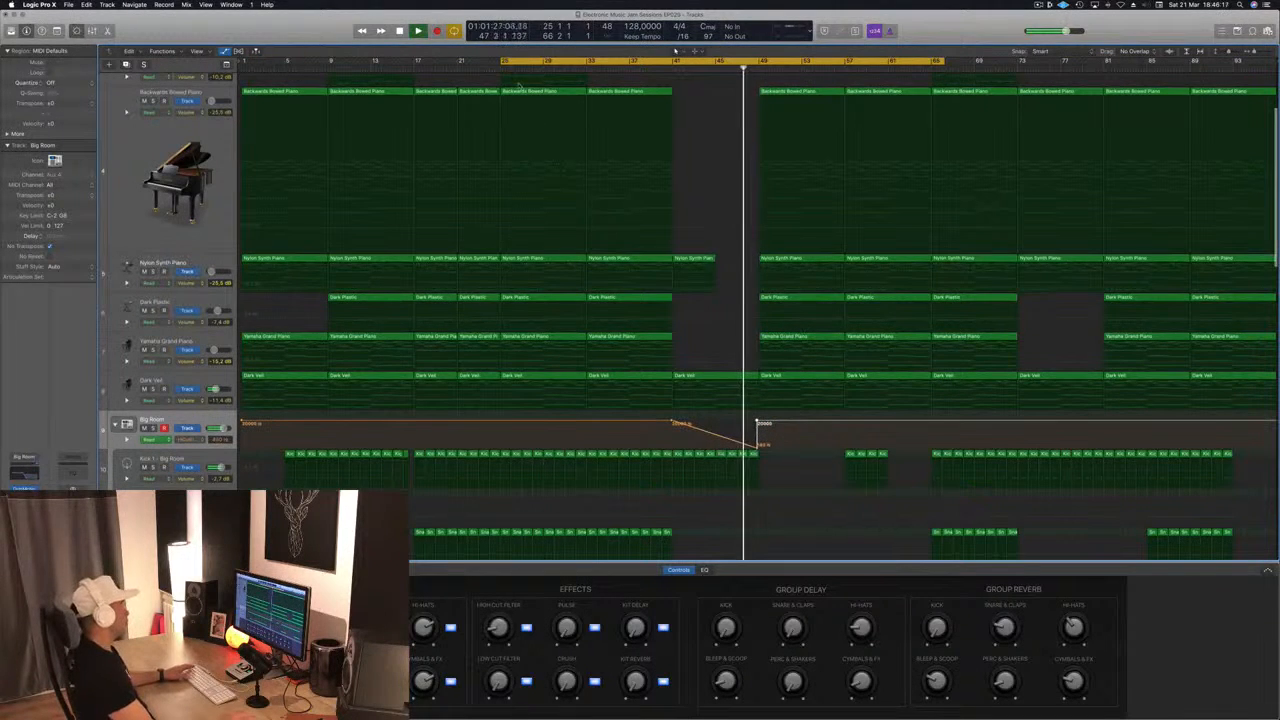
- Add a second High Cut Filter dip on the Big Room track, falling from bar 25 to bar 29 and jumping back up there
key(space)
key(space)
key(space)
key(space)
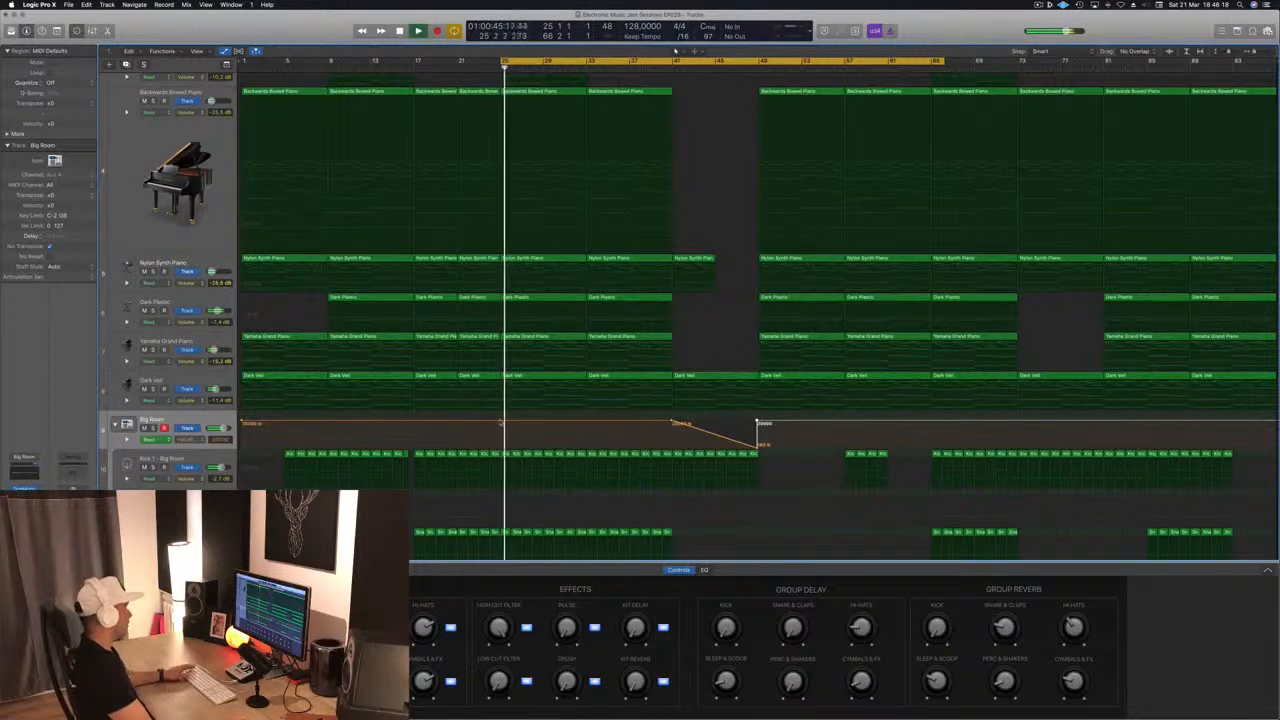
click(500, 422)
click(586, 423)
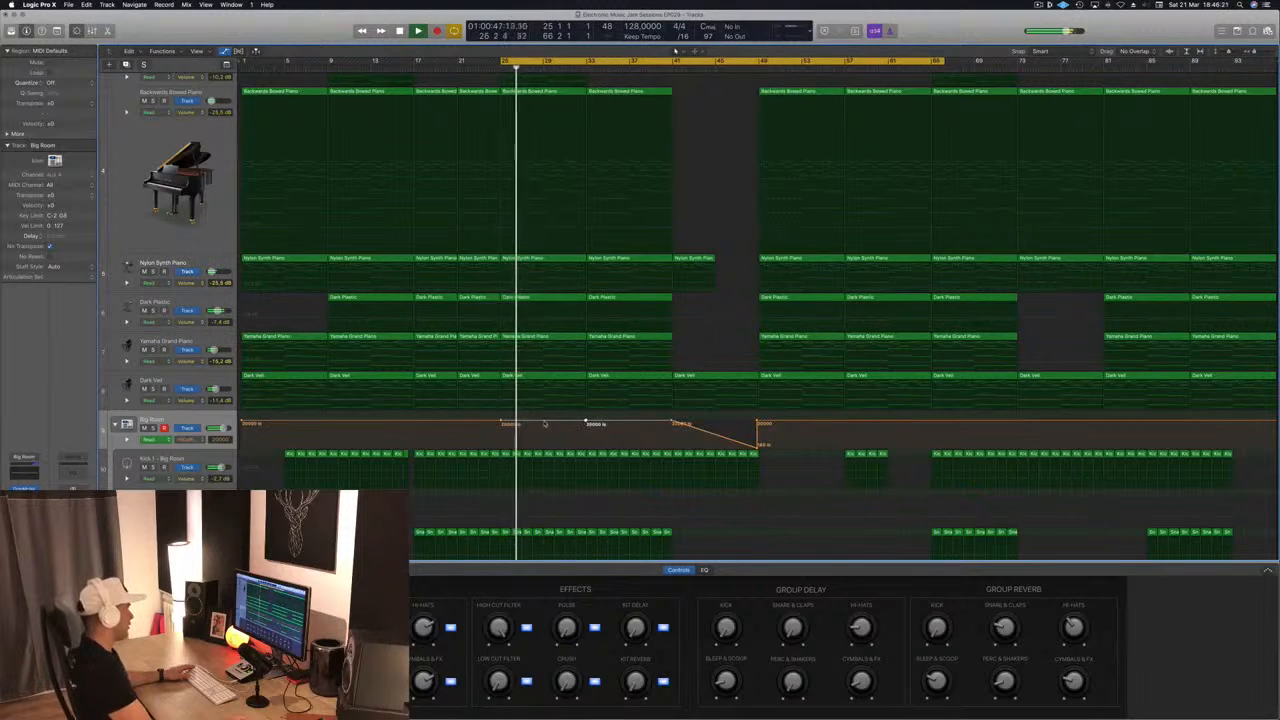
drag(548, 423, 543, 443)
key(Return)
scroll(551, 420, up, 1)
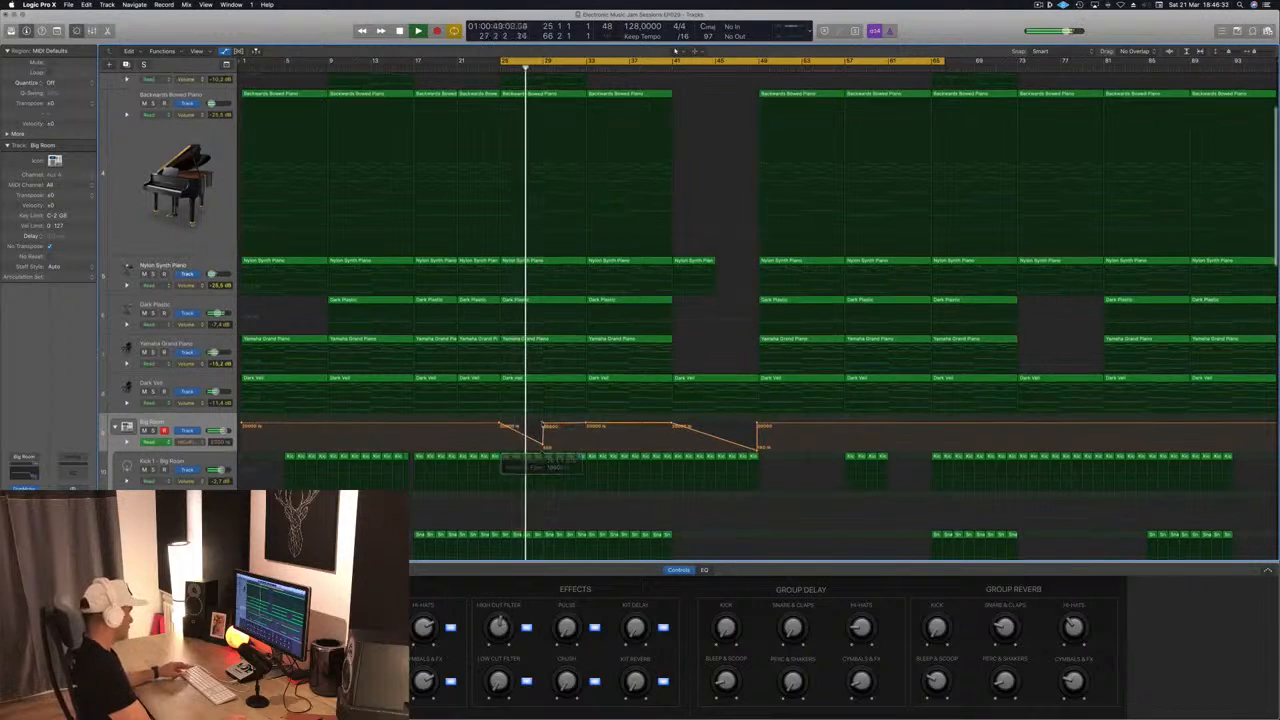
scroll(540, 424, up, 6)
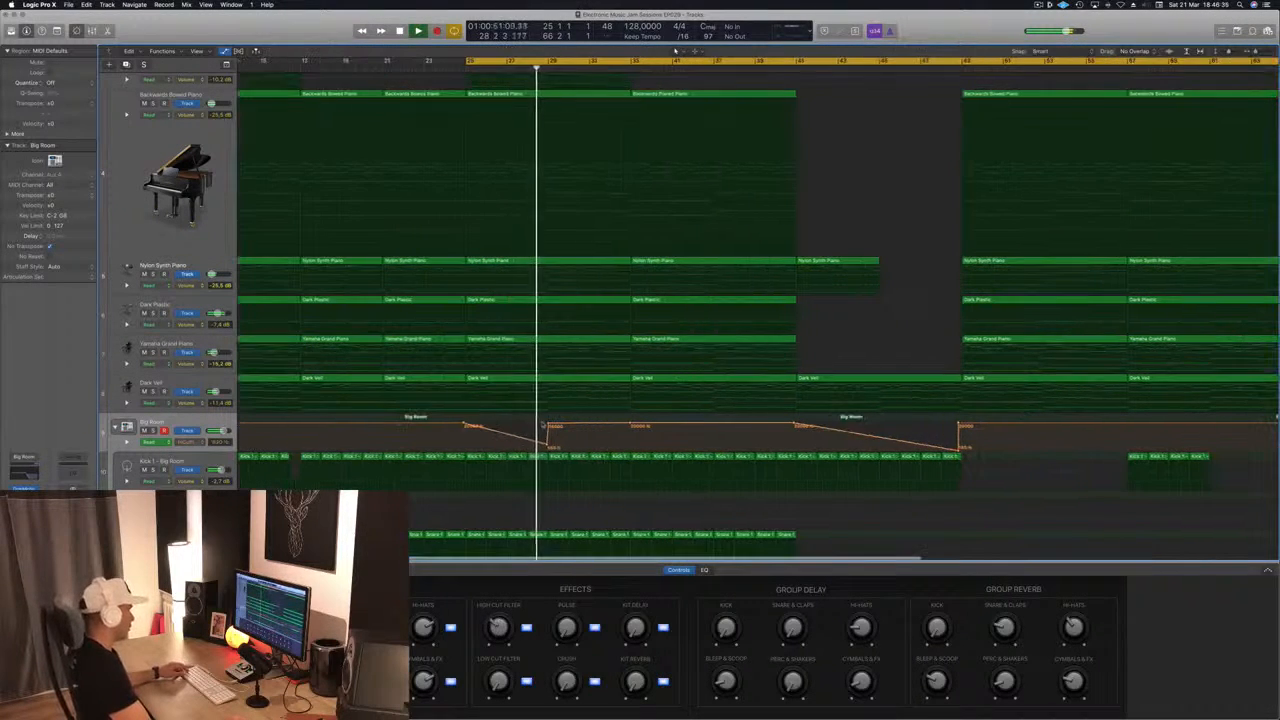
scroll(592, 359, down, 6)
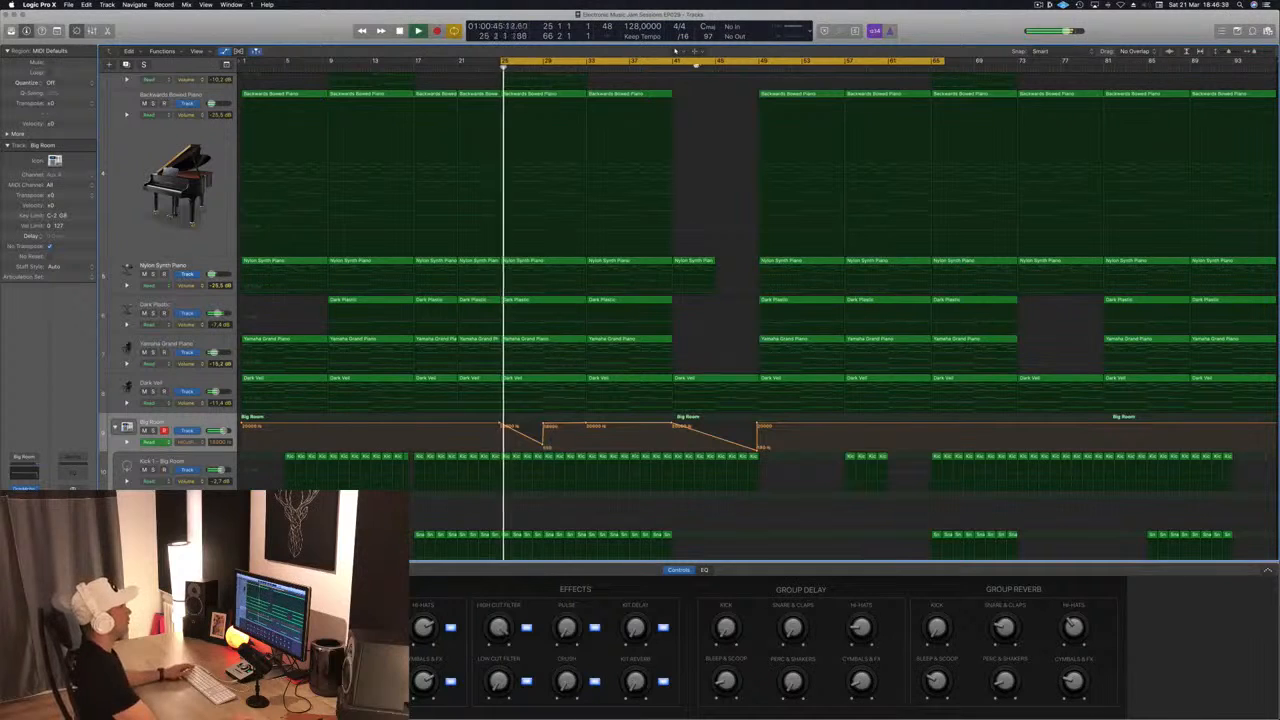
- Set the cycle range to bars 41 to 57 and hide the track automation
drag(675, 58, 843, 71)
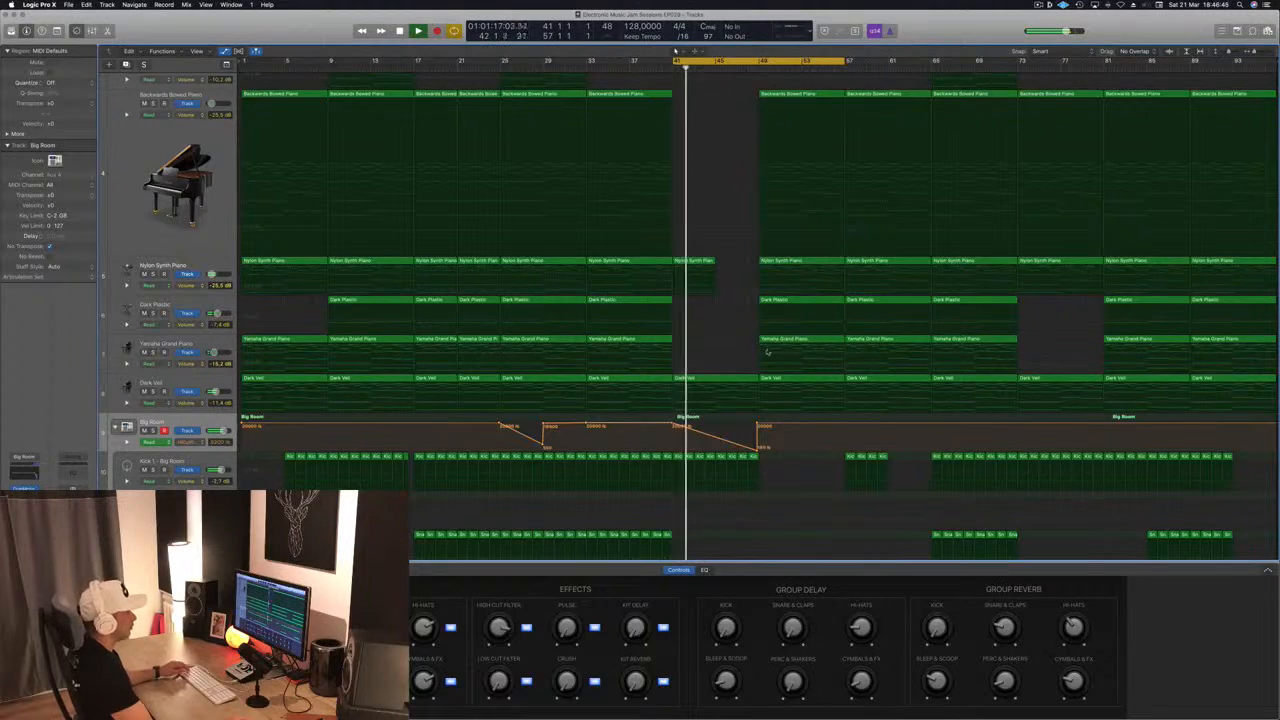
scroll(763, 423, down, 2)
scroll(763, 423, down, 3)
scroll(755, 300, up, 8)
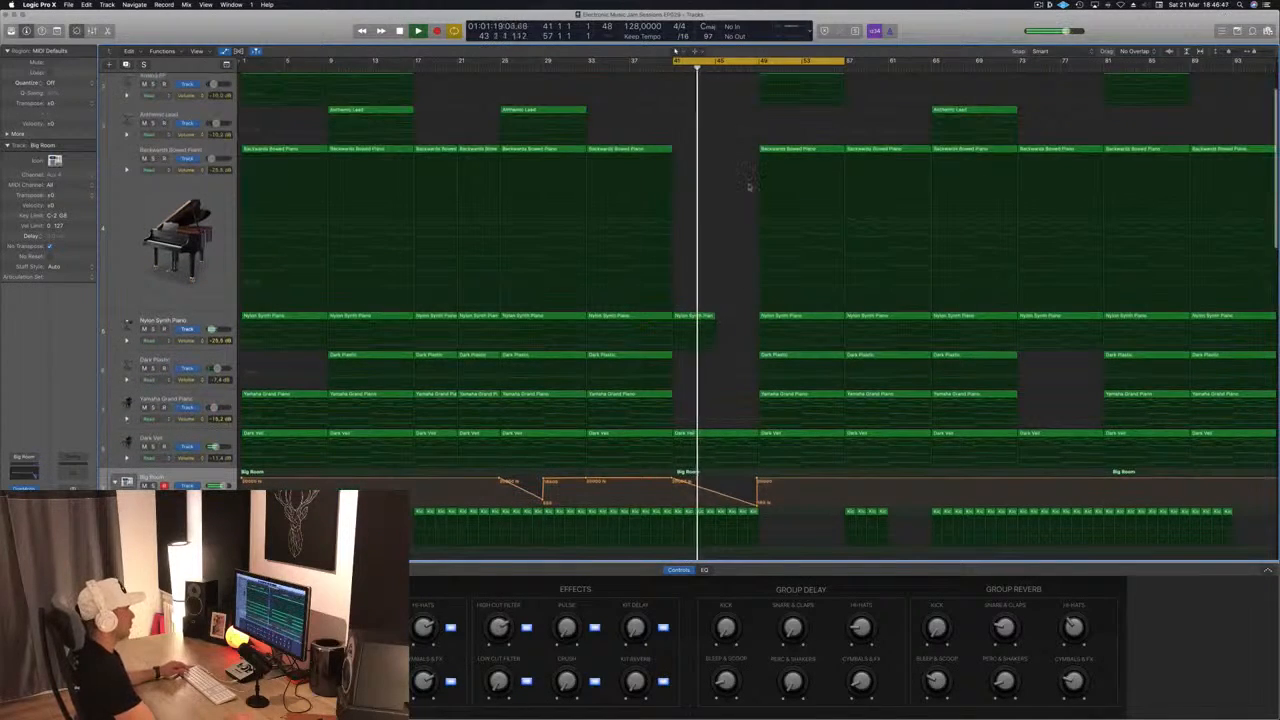
key(a)
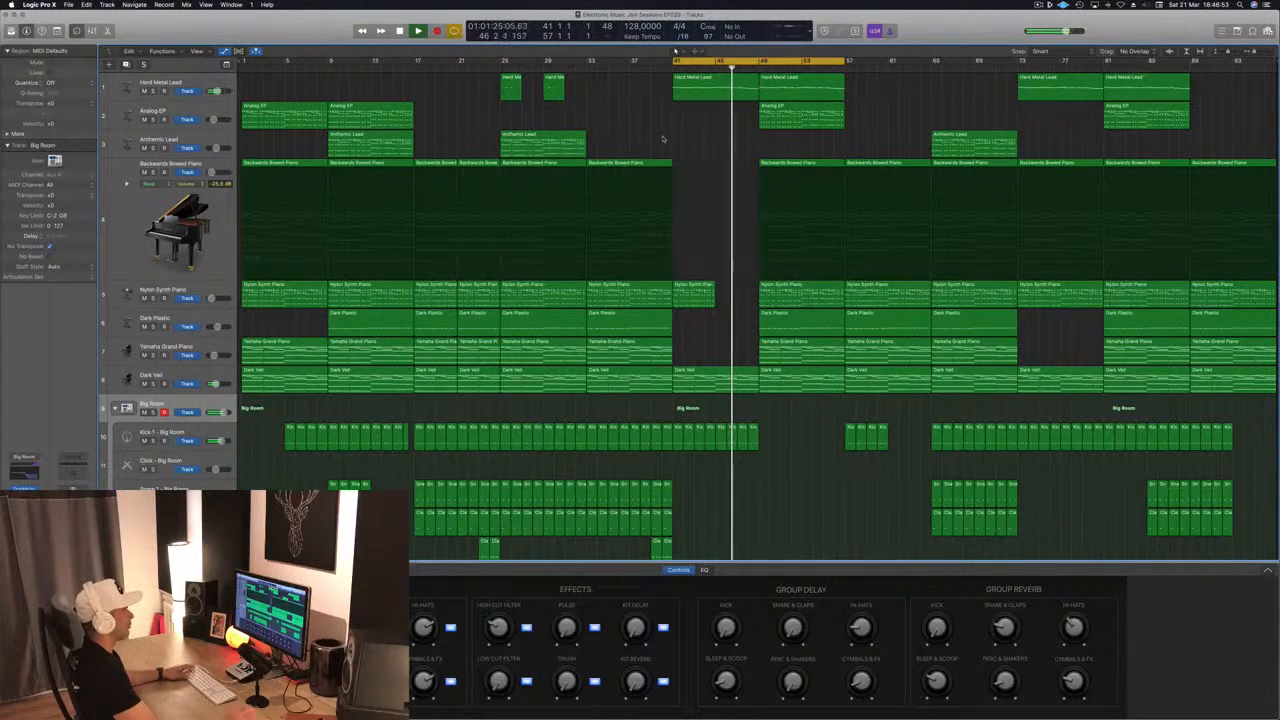
- Delete the Dark Plastic region between bars 49 and 57 and save the project
click(809, 331)
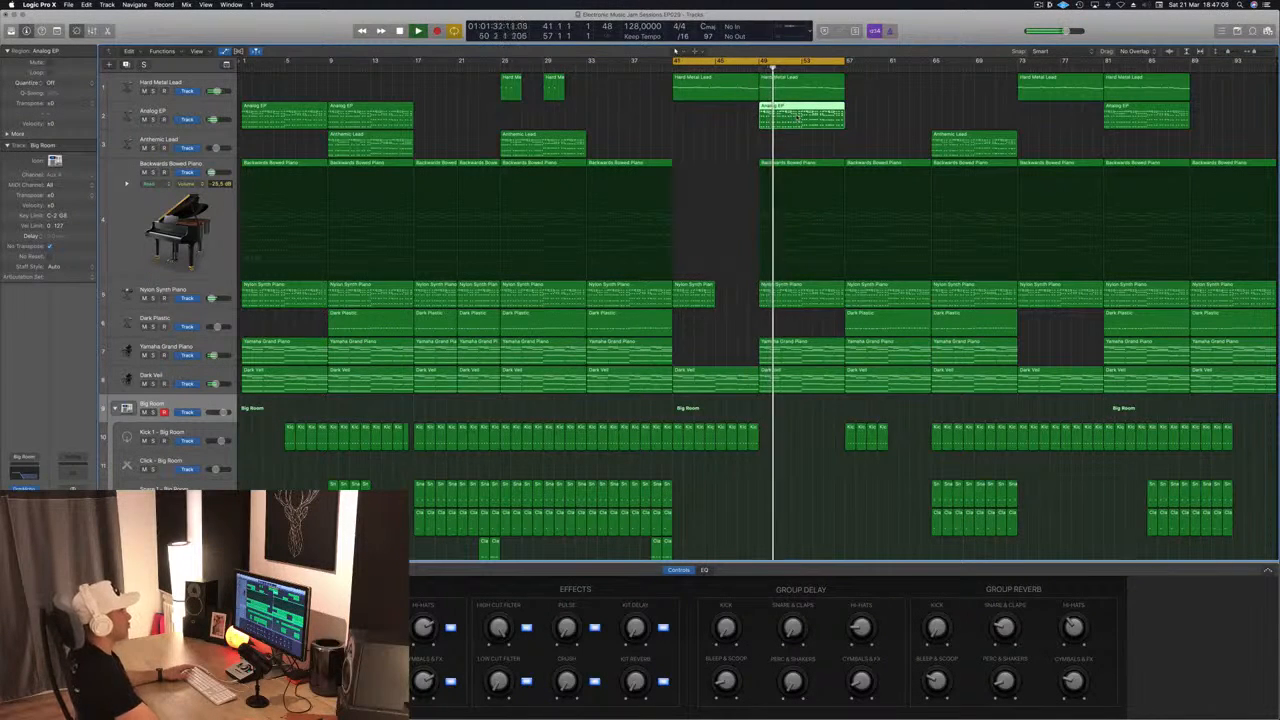
click(738, 69)
key(super+s)
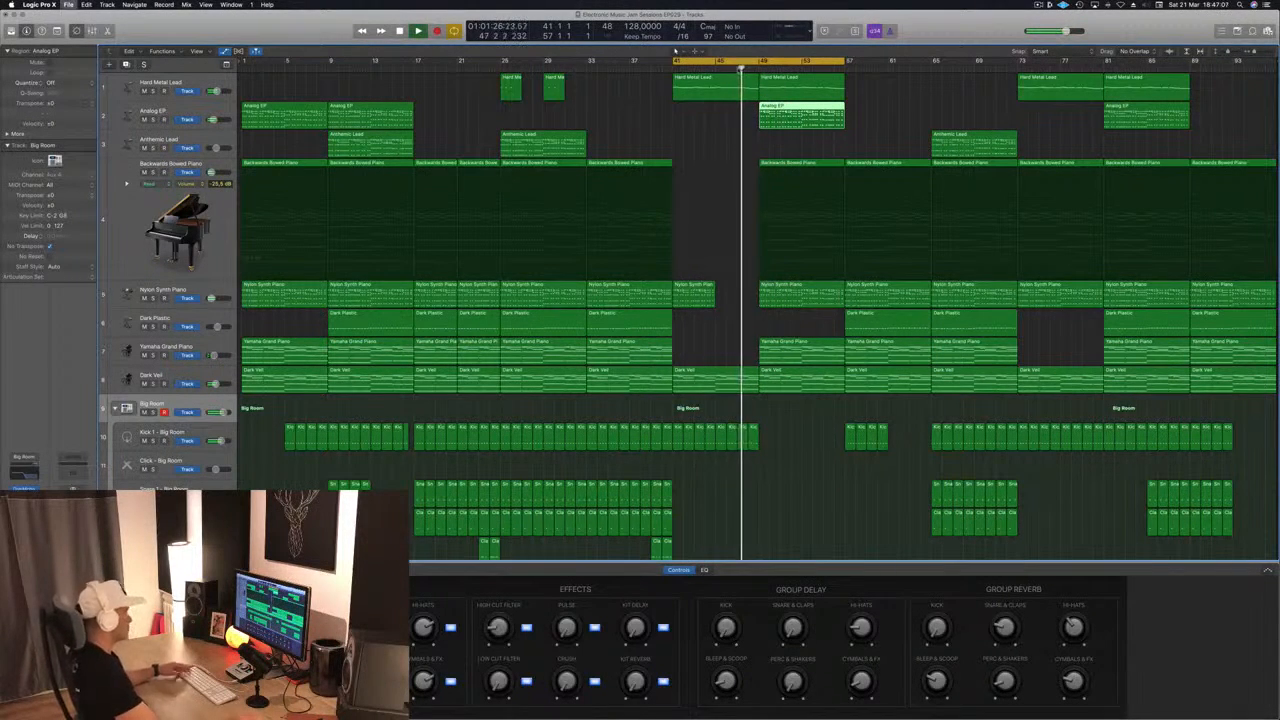
click(735, 123)
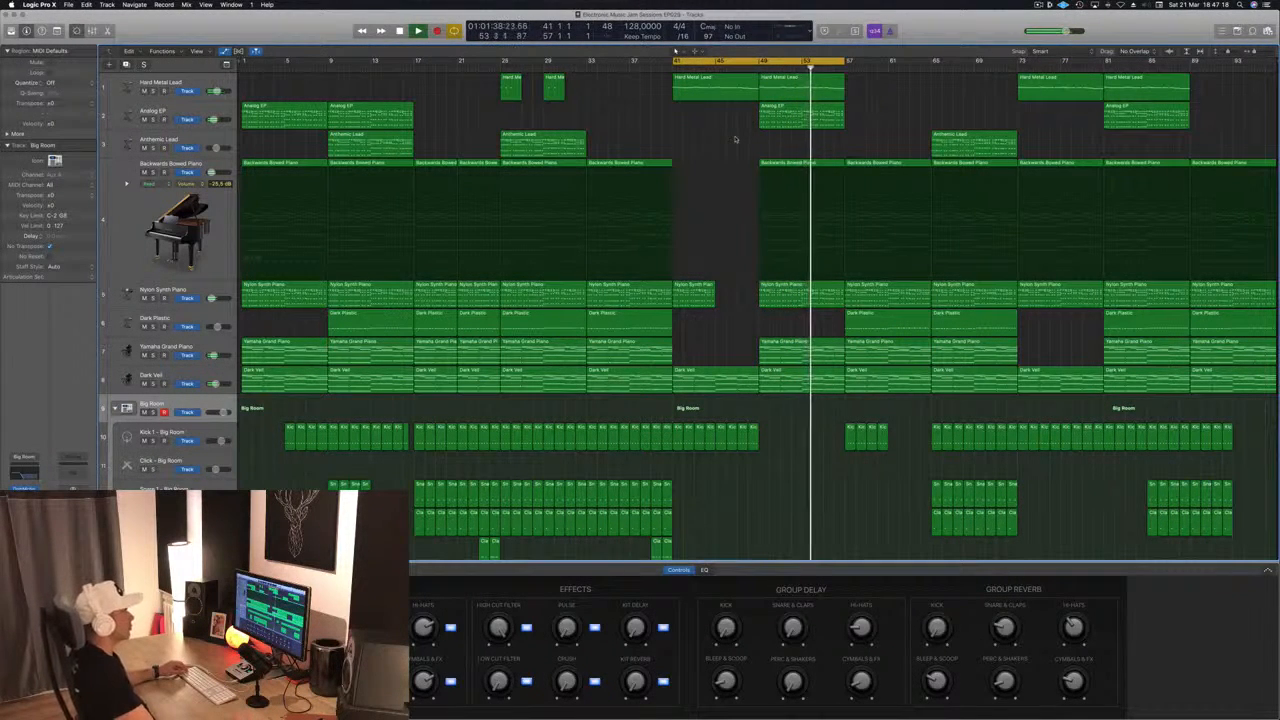
- Delete the four Kick 1 regions between bars 57 and 61 and save the project
key(super+Right)
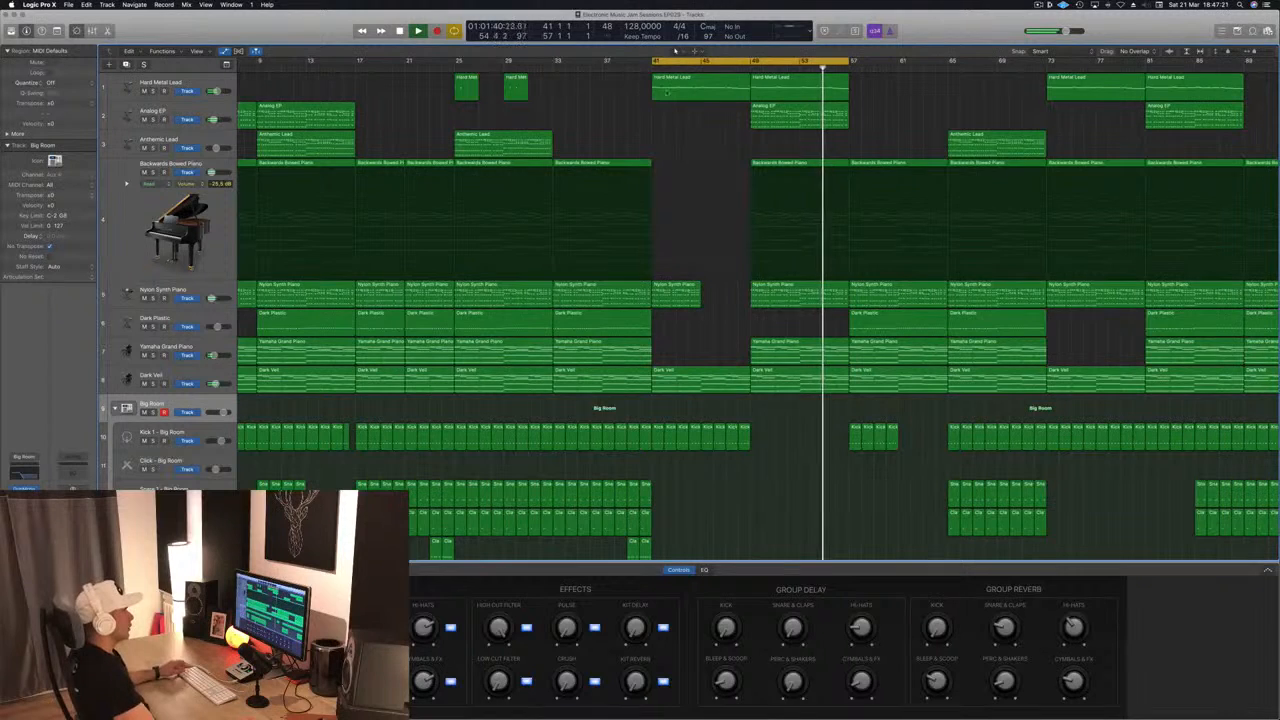
click(862, 430)
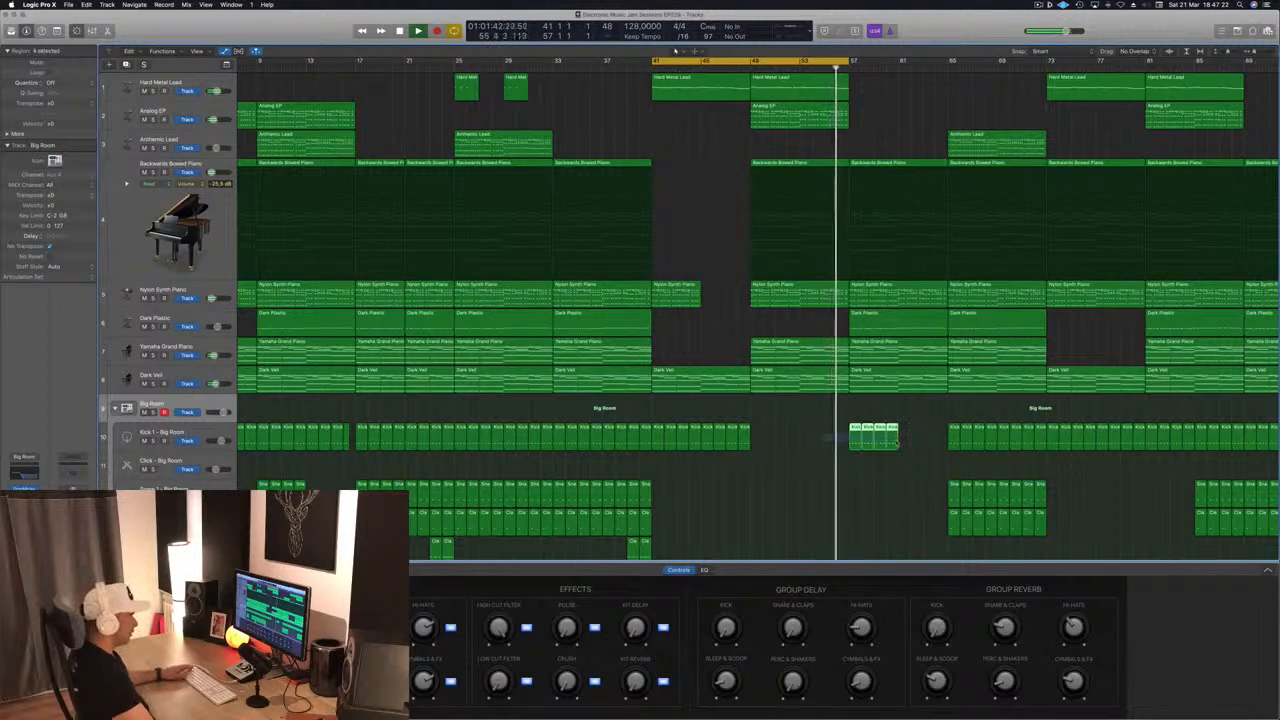
key(Delete)
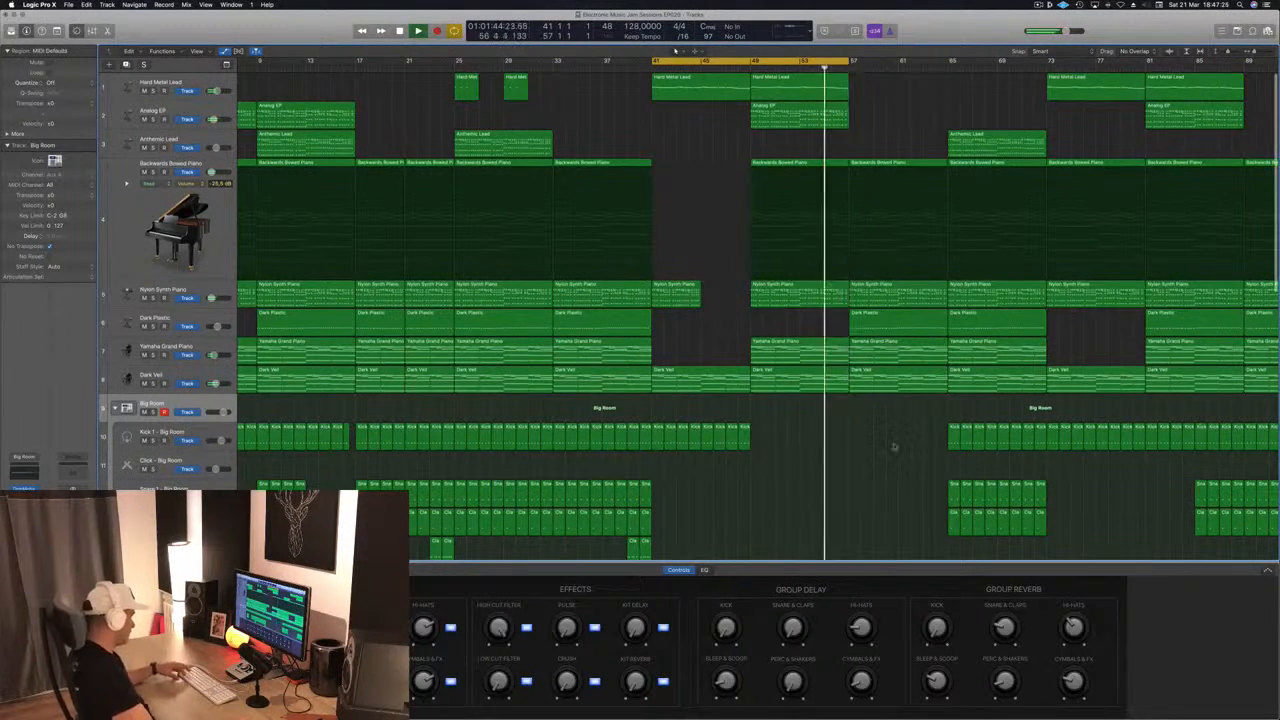
key(super+s)
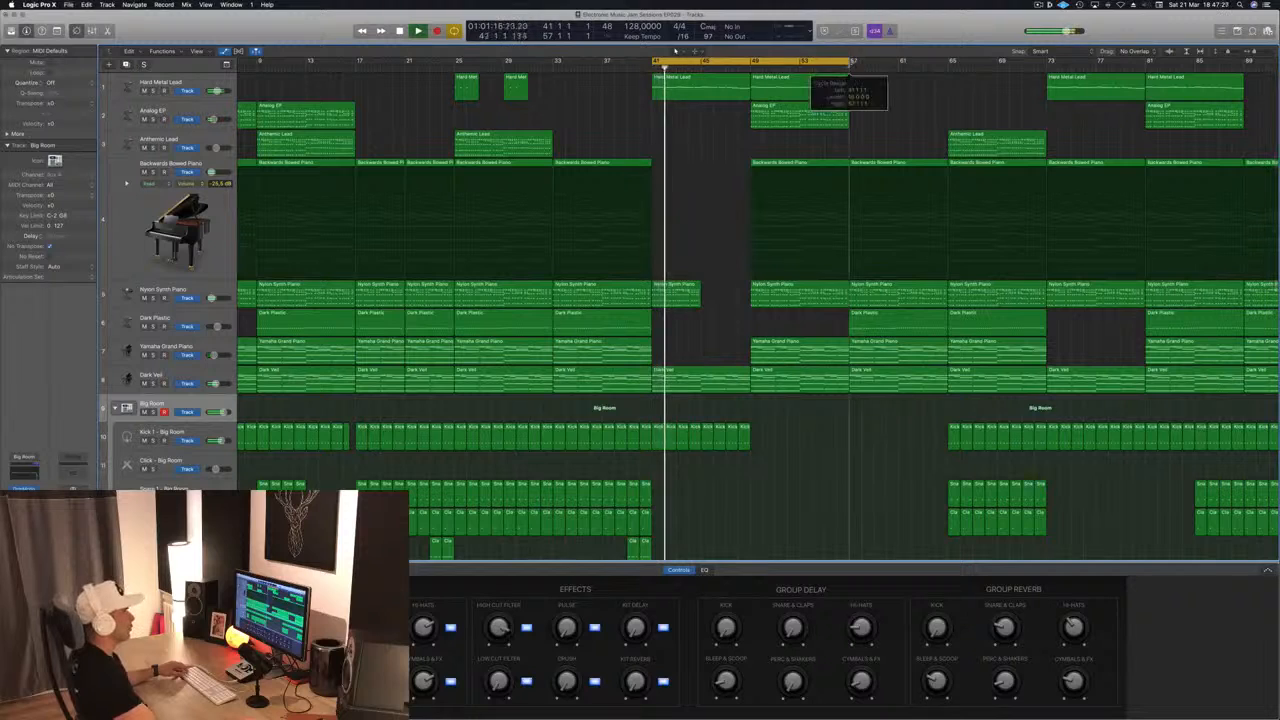
- Extend the end of the cycle range to bar 65 and play back from bar 49 and bar 57
drag(851, 62, 948, 62)
click(753, 69)
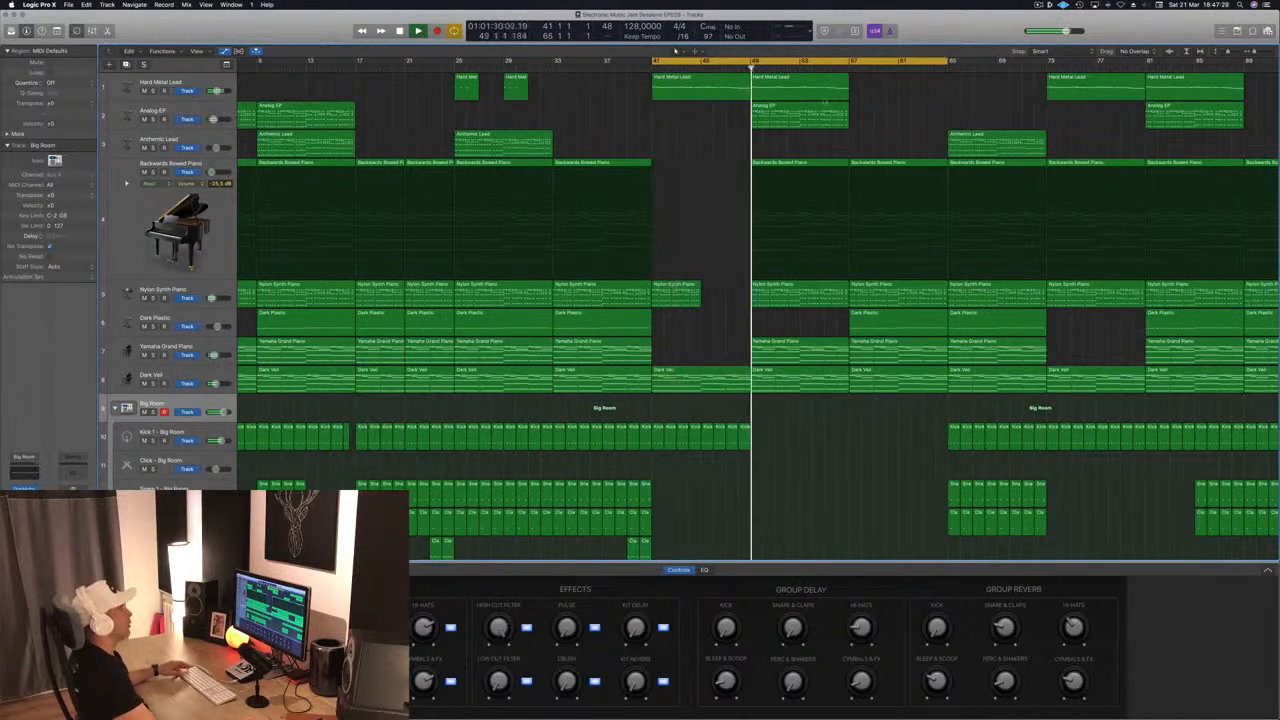
click(847, 67)
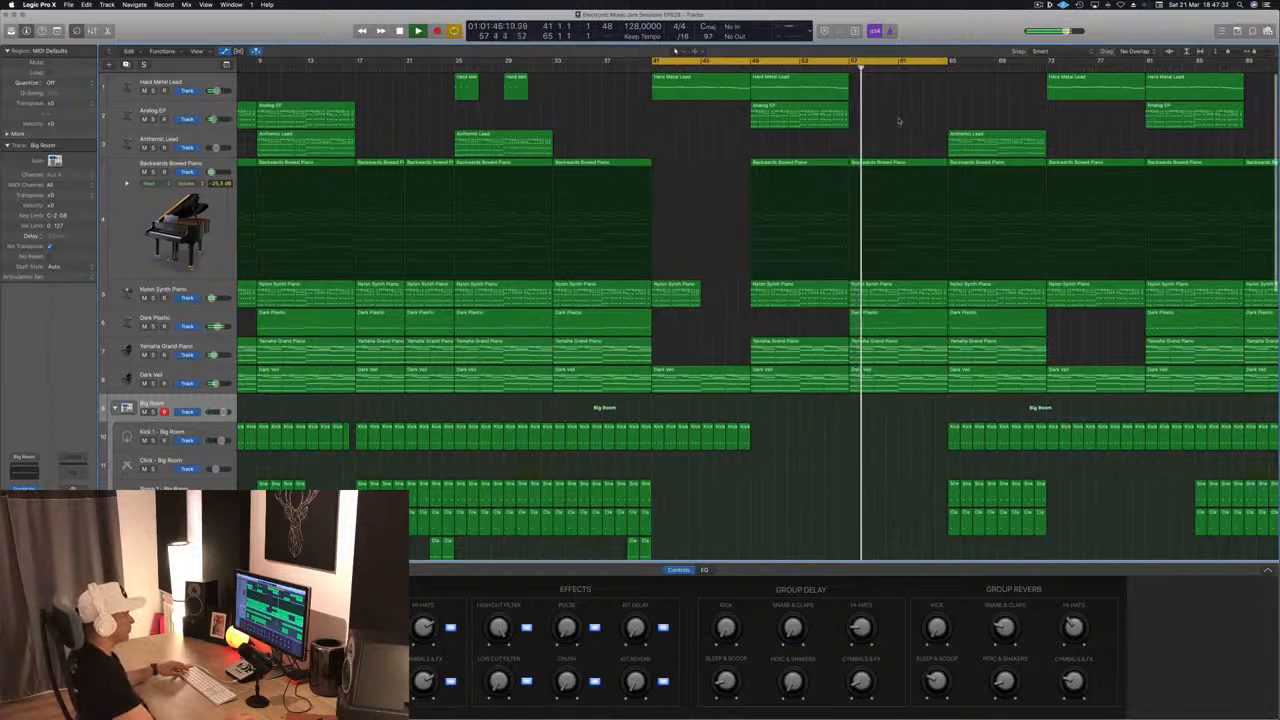
- Copy the Anthemic Lead region from bar 65 to bar 57
click(998, 143)
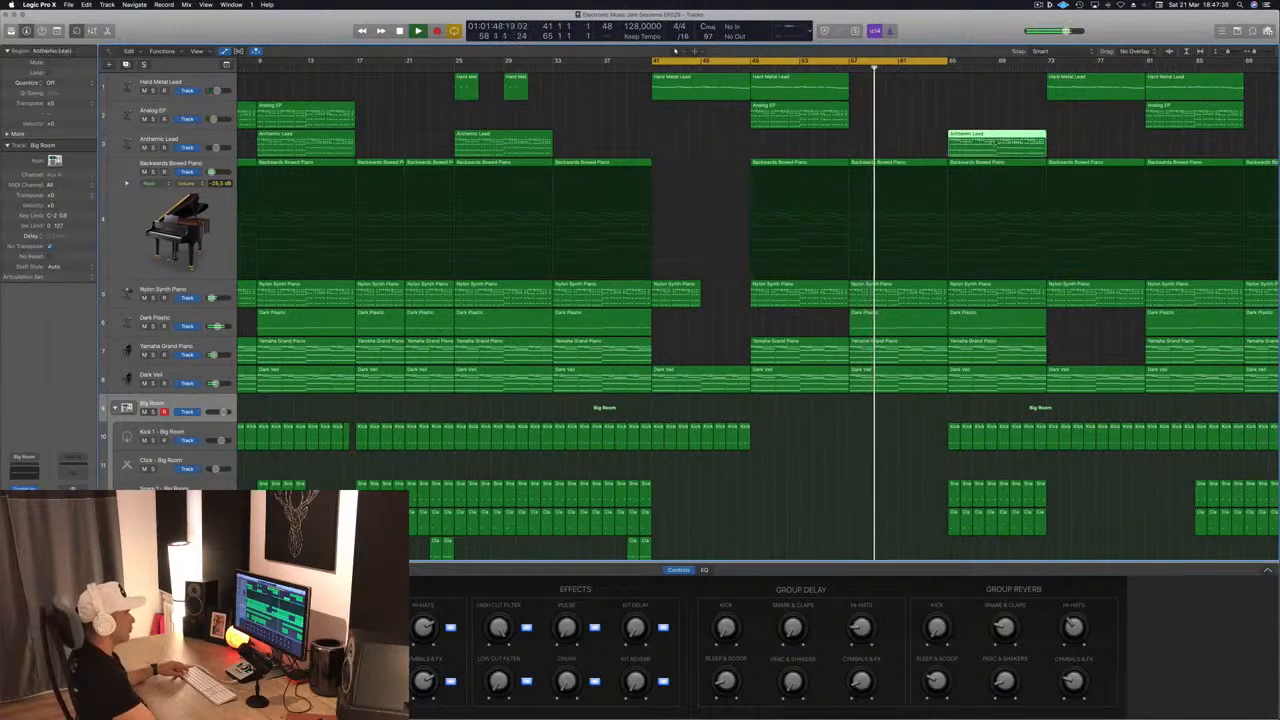
click(838, 68)
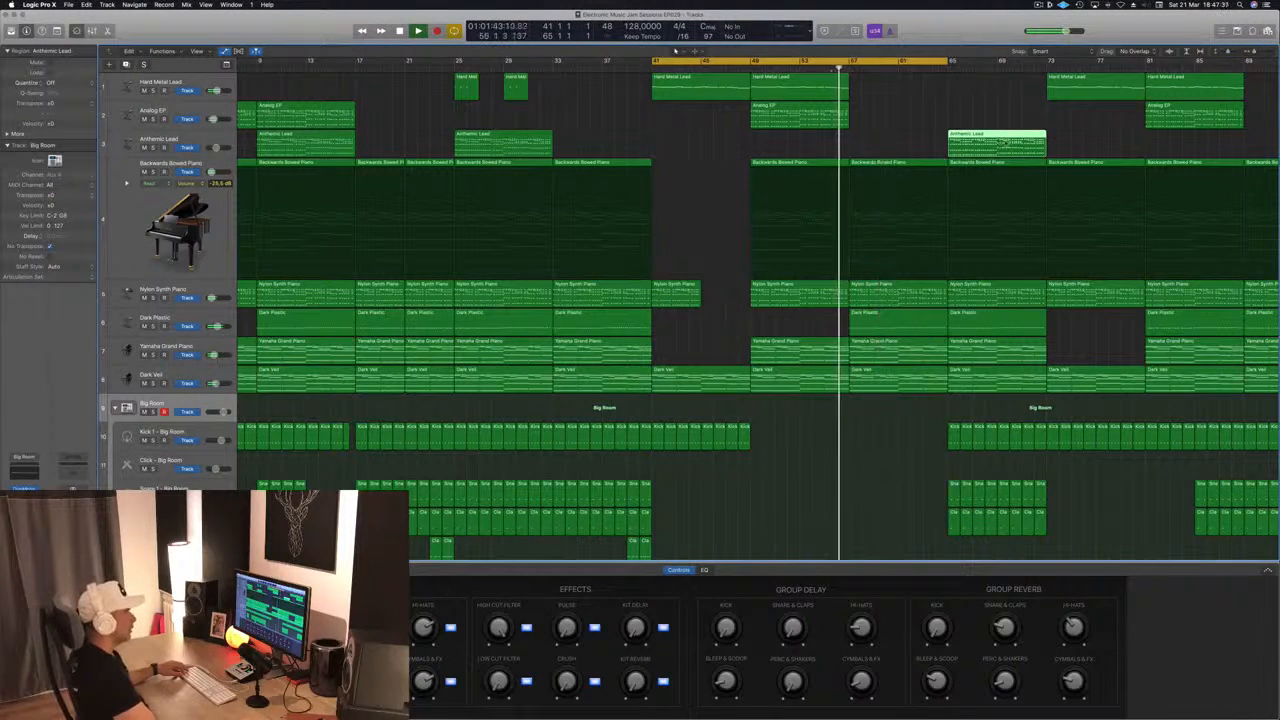
drag(1006, 148, 907, 150)
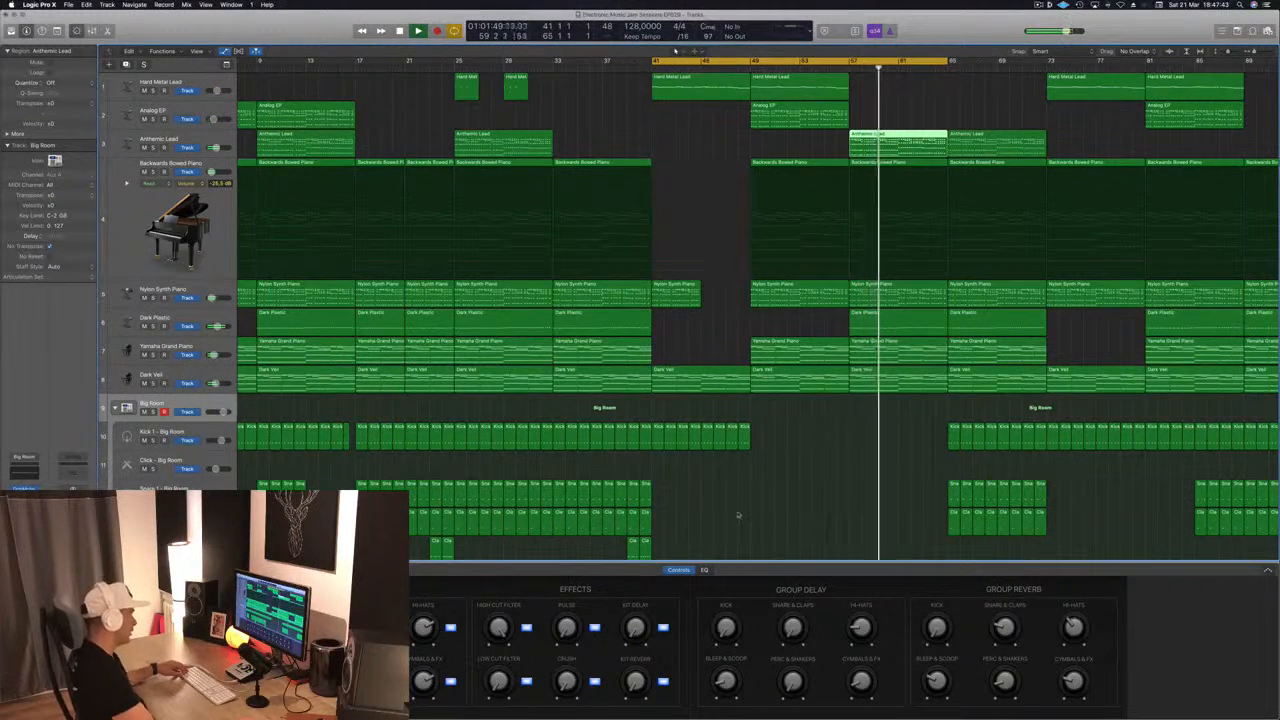
- Copy the two Snare 2 fill regions before bar 41 to bar 57 and play from there
scroll(738, 515, down, 5)
drag(614, 374, 861, 364)
click(845, 68)
- Check the copied snare fill's notes in the piano roll and rearrange and duplicate its regions to fill bars 61 to 65
click(900, 354)
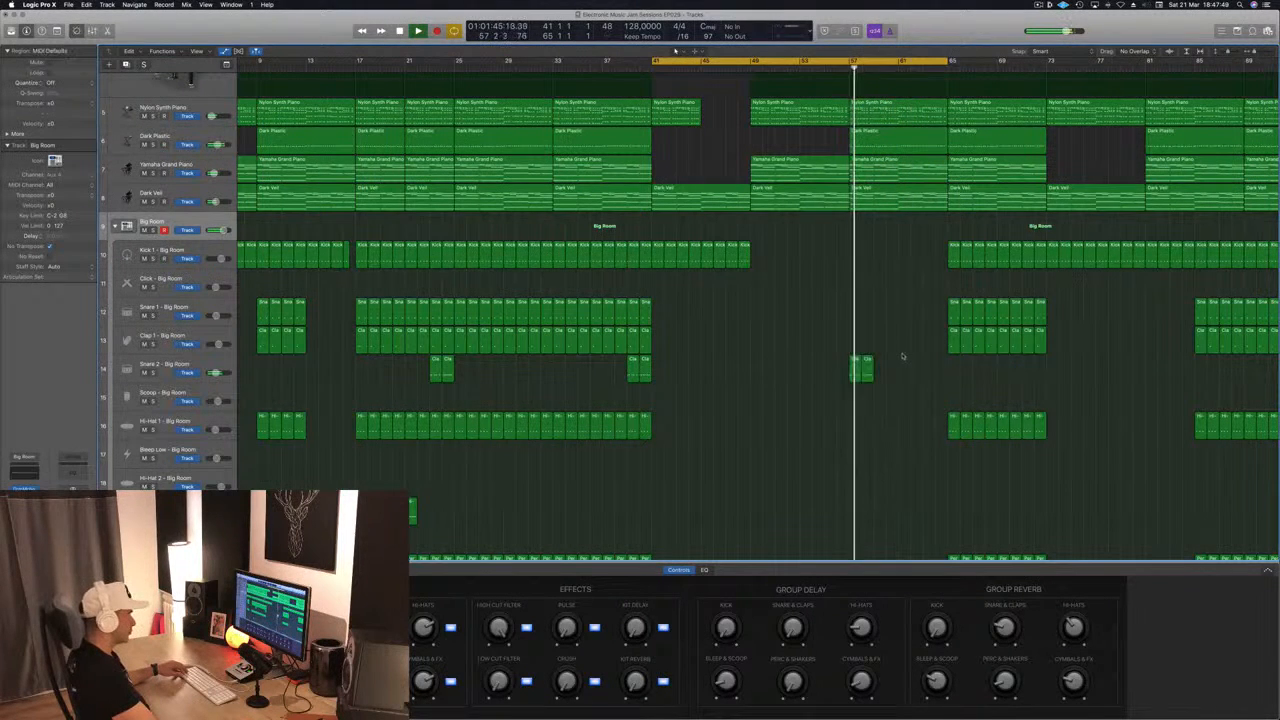
key(e)
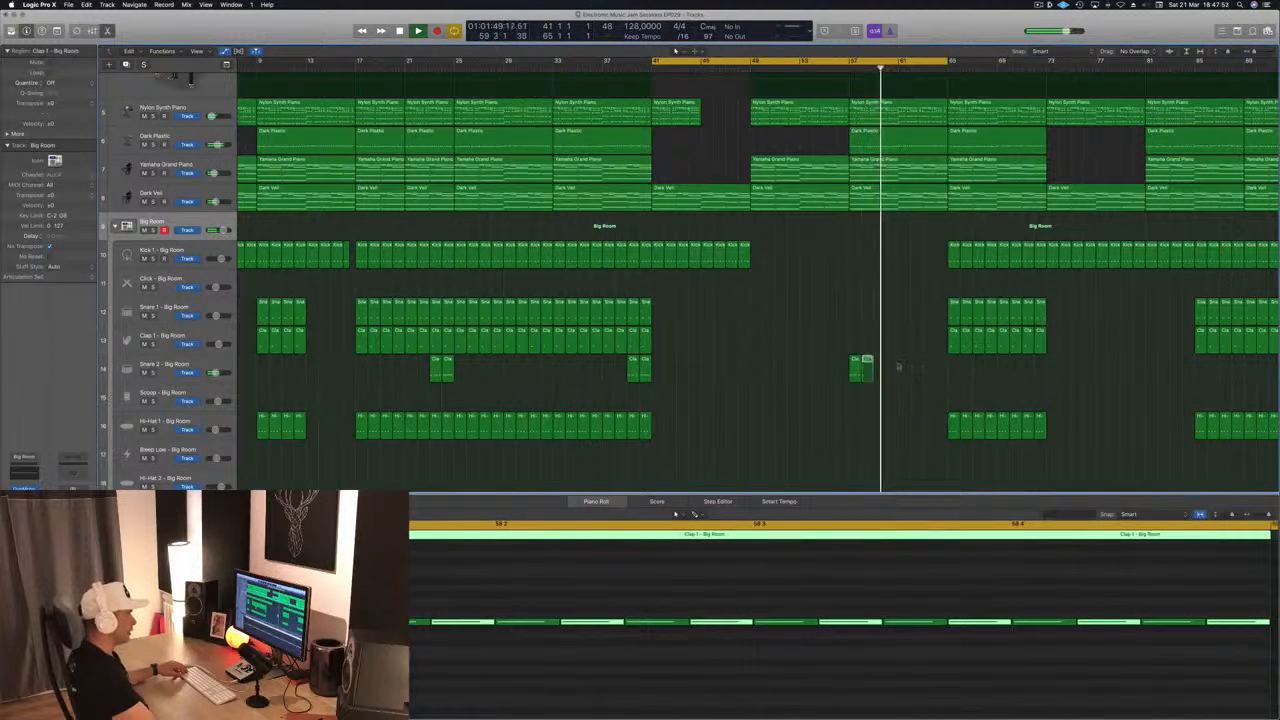
drag(868, 366, 932, 368)
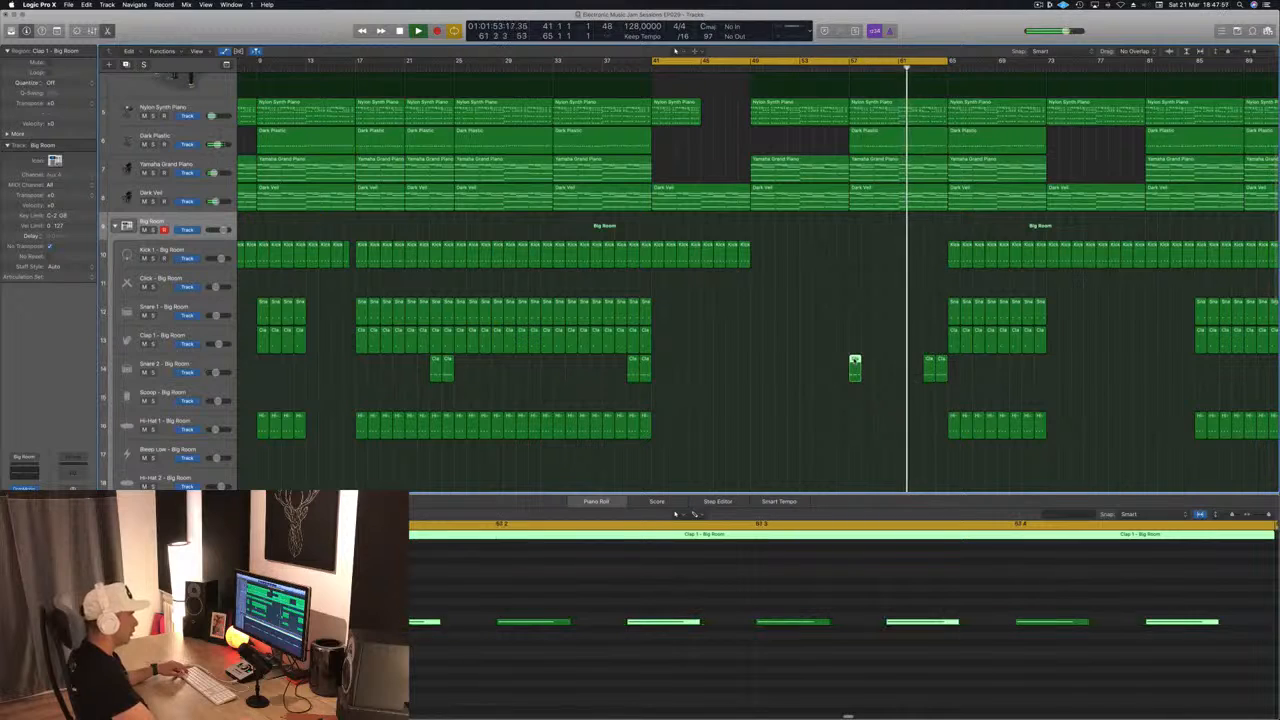
key(super+4)
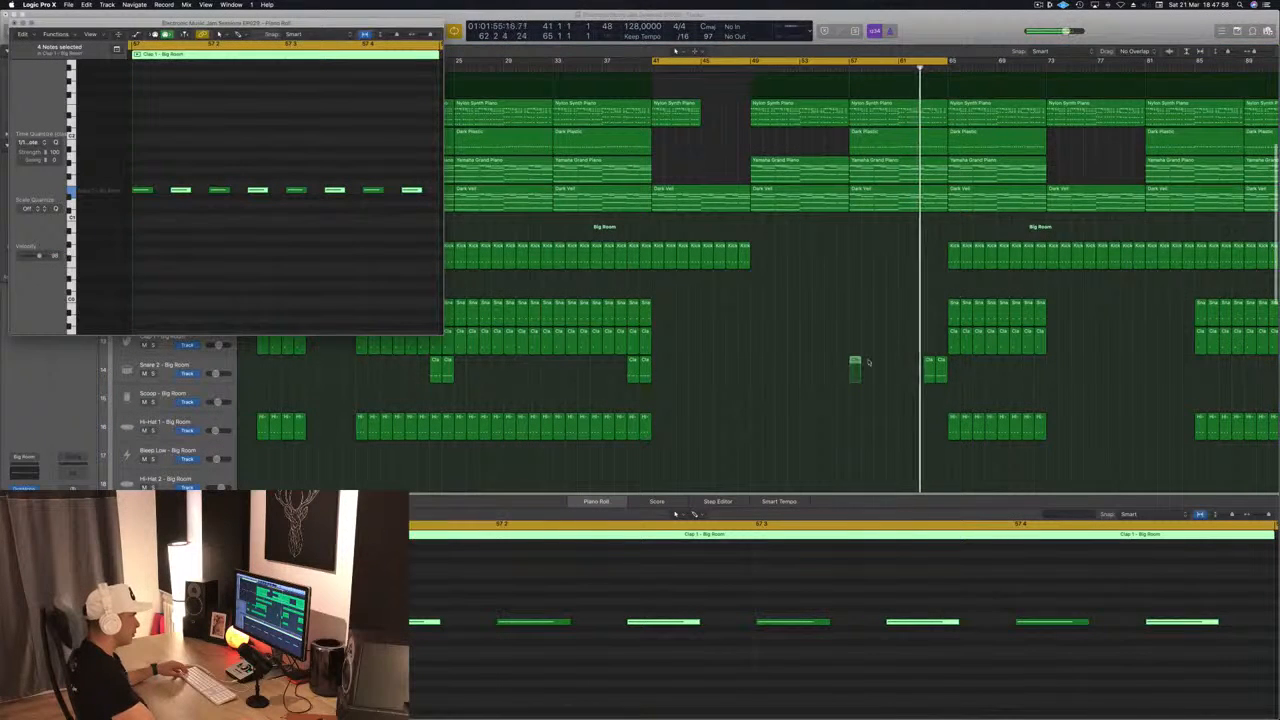
key(super+4)
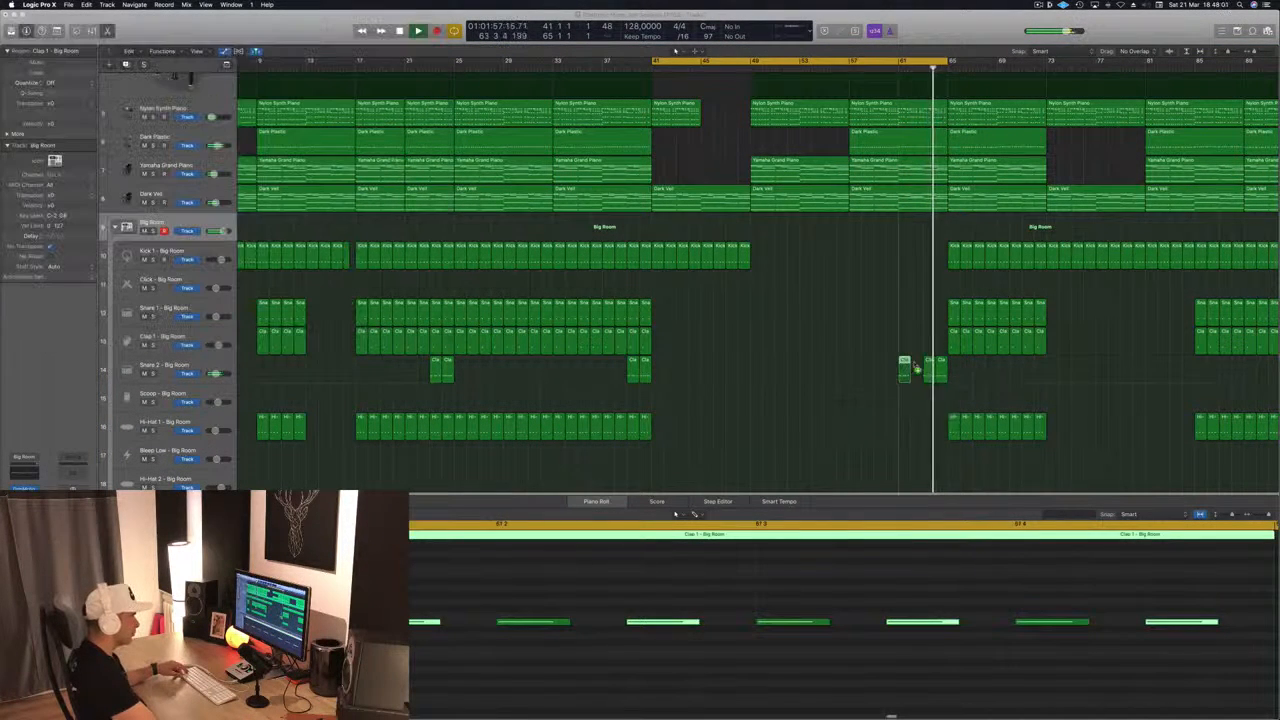
- Close the piano roll, reduce the track heights to show more of the drum kit, and save the project
scroll(905, 357, up, 5)
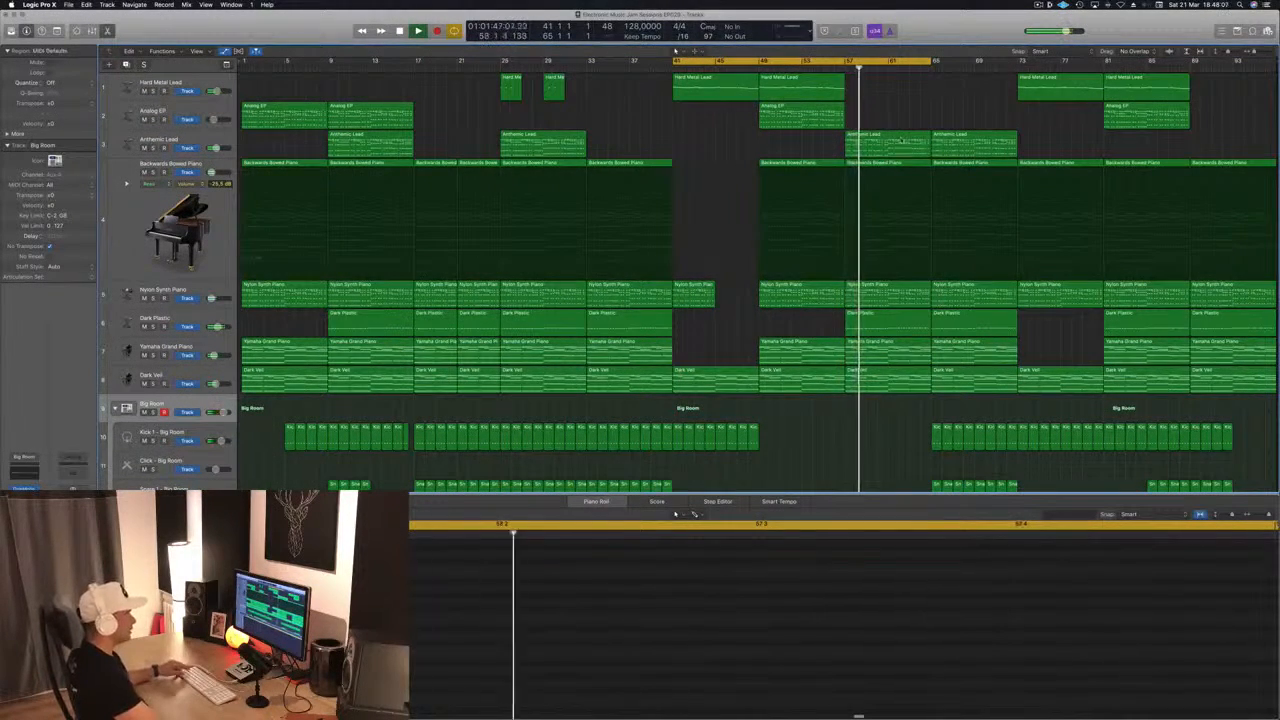
key(super+Up)
key(super+Up)
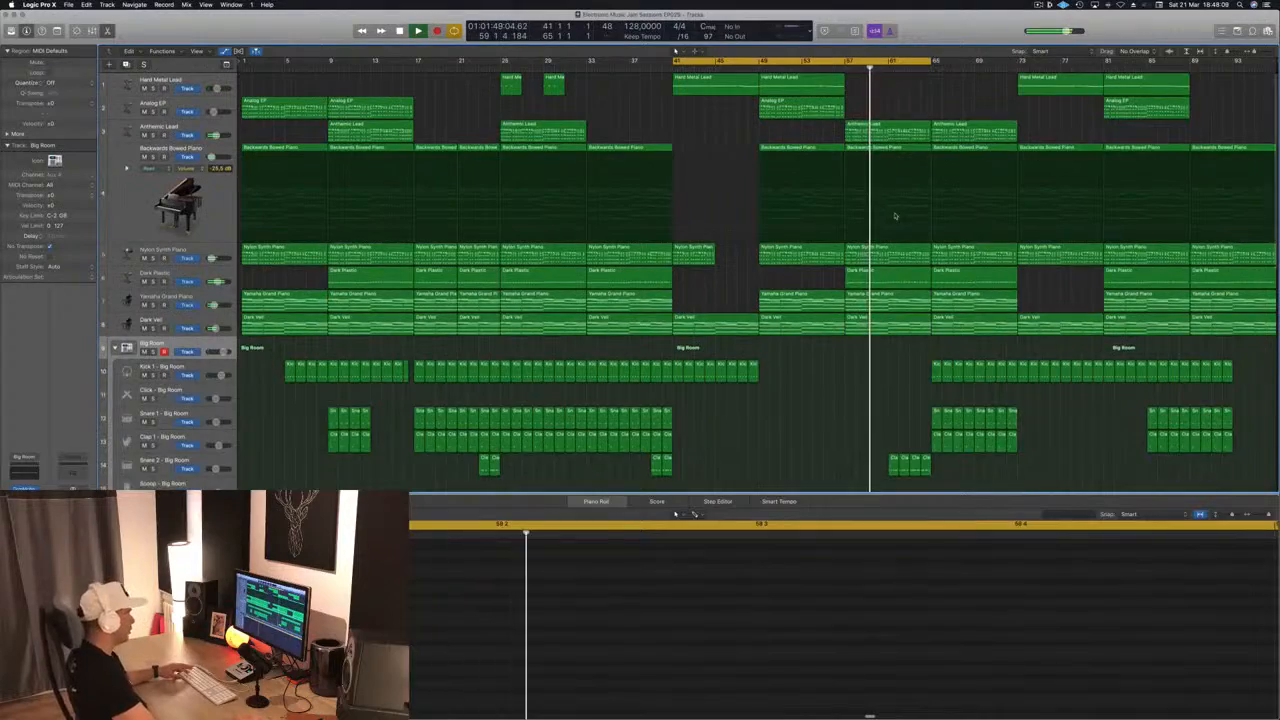
key(x)
key(x)
key(super+Up)
key(super+Up)
key(super+Up)
key(super+Up)
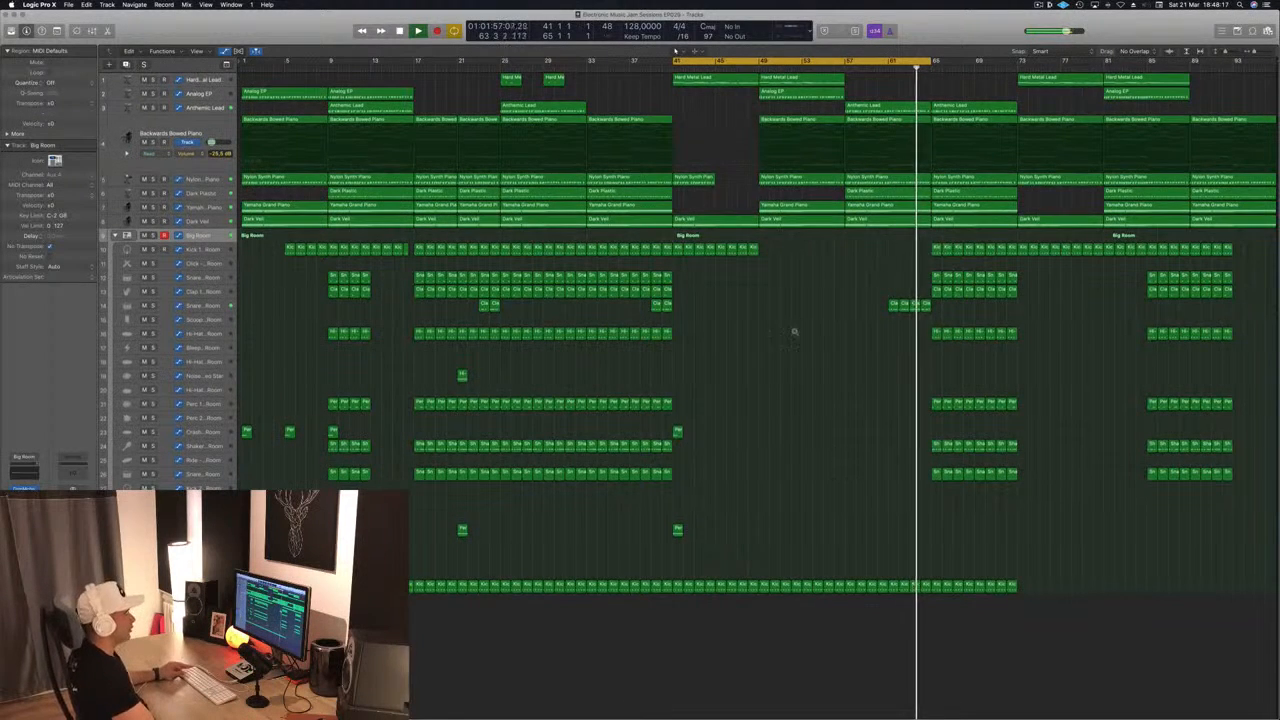
scroll(786, 369, up, 5)
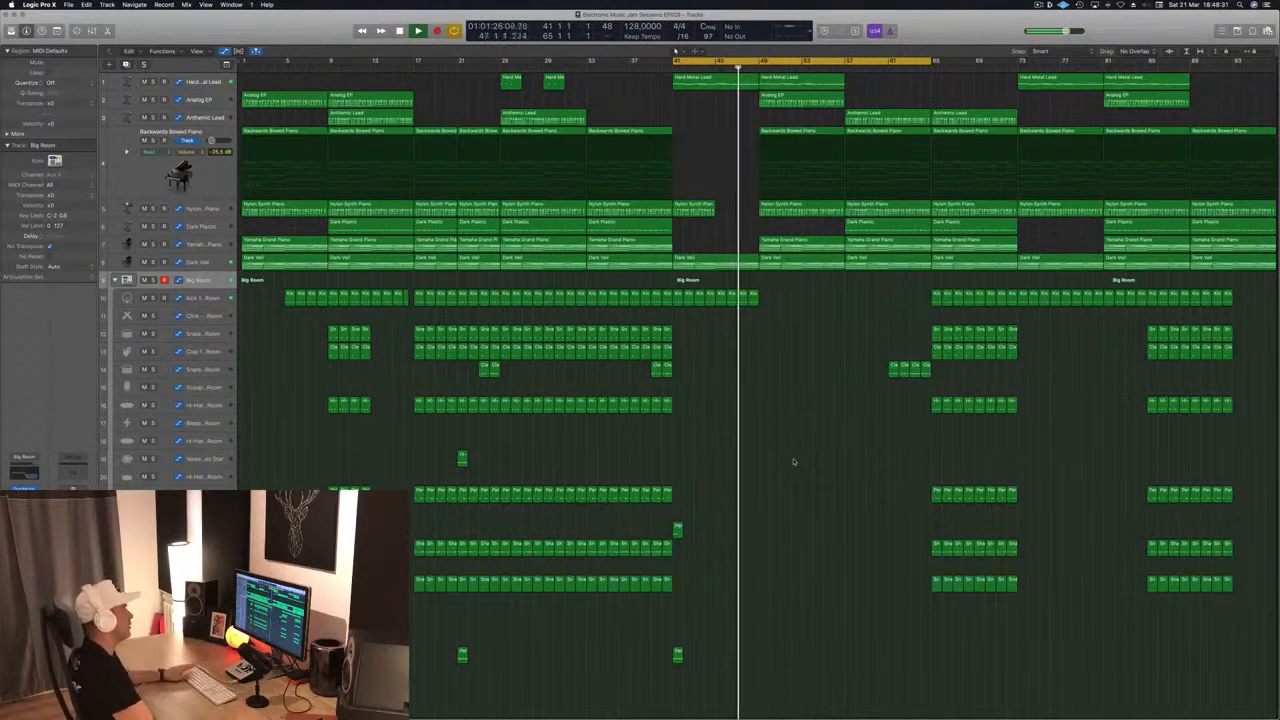
key(super+s)
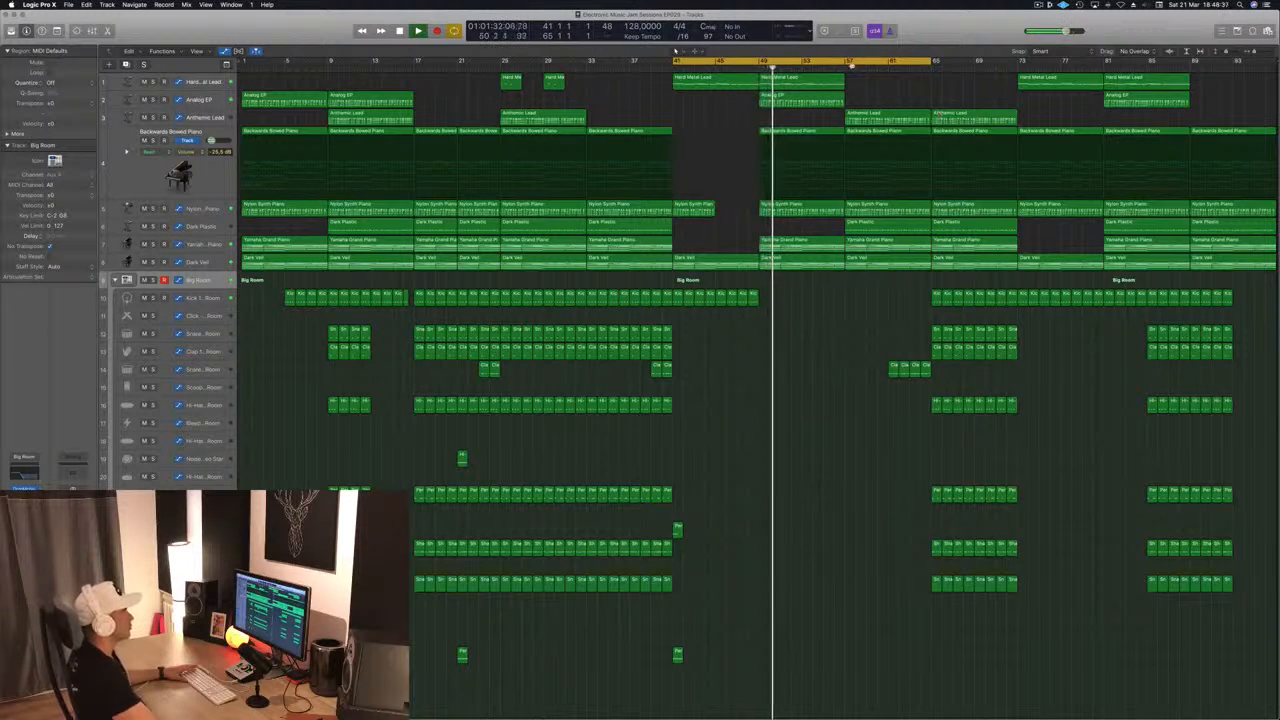
- Set the cycle range to bars 57 to 81 and delete the Dark Plastic region between bars 57 and 65
click(838, 68)
mouse_move(970, 62)
mouse_down()
mouse_move(996, 62)
mouse_move(976, 64)
mouse_up()
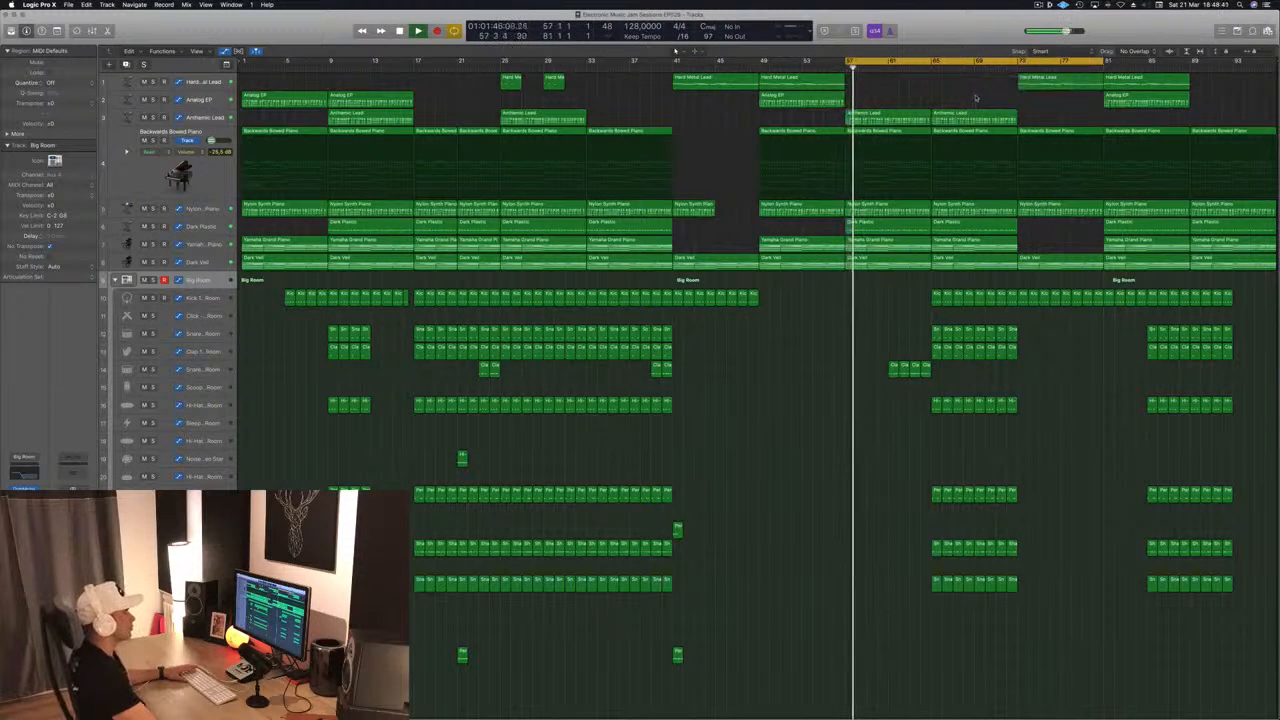
click(878, 230)
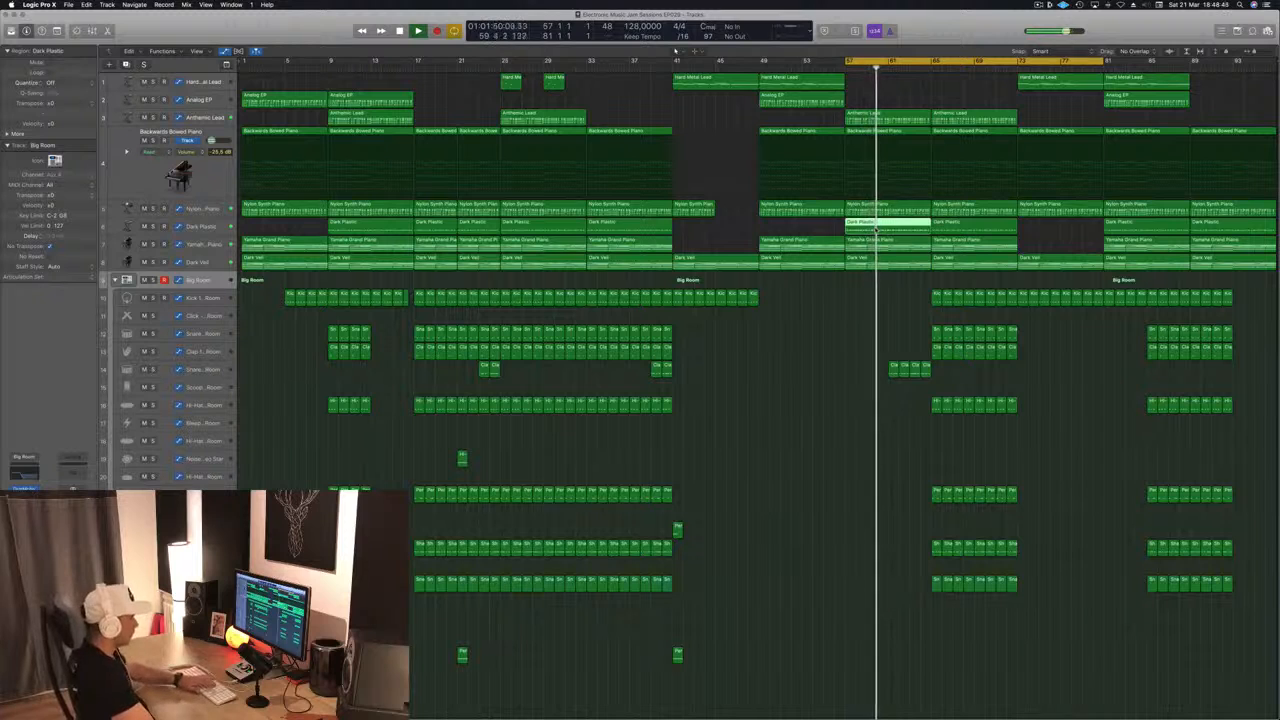
key(Delete)
click(836, 66)
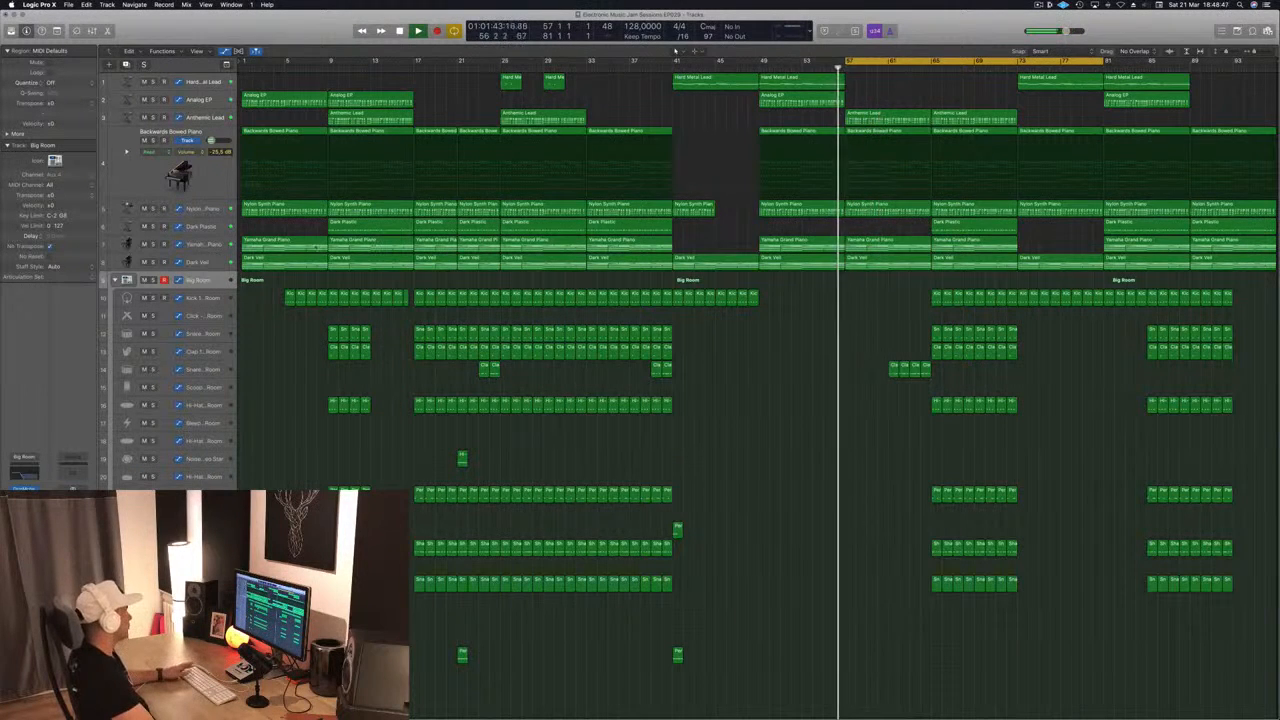
- Duplicate the Dark Veil track with its settings and copy the Dark Plastic region from bar 65 onto the new track at bar 57
click(214, 261)
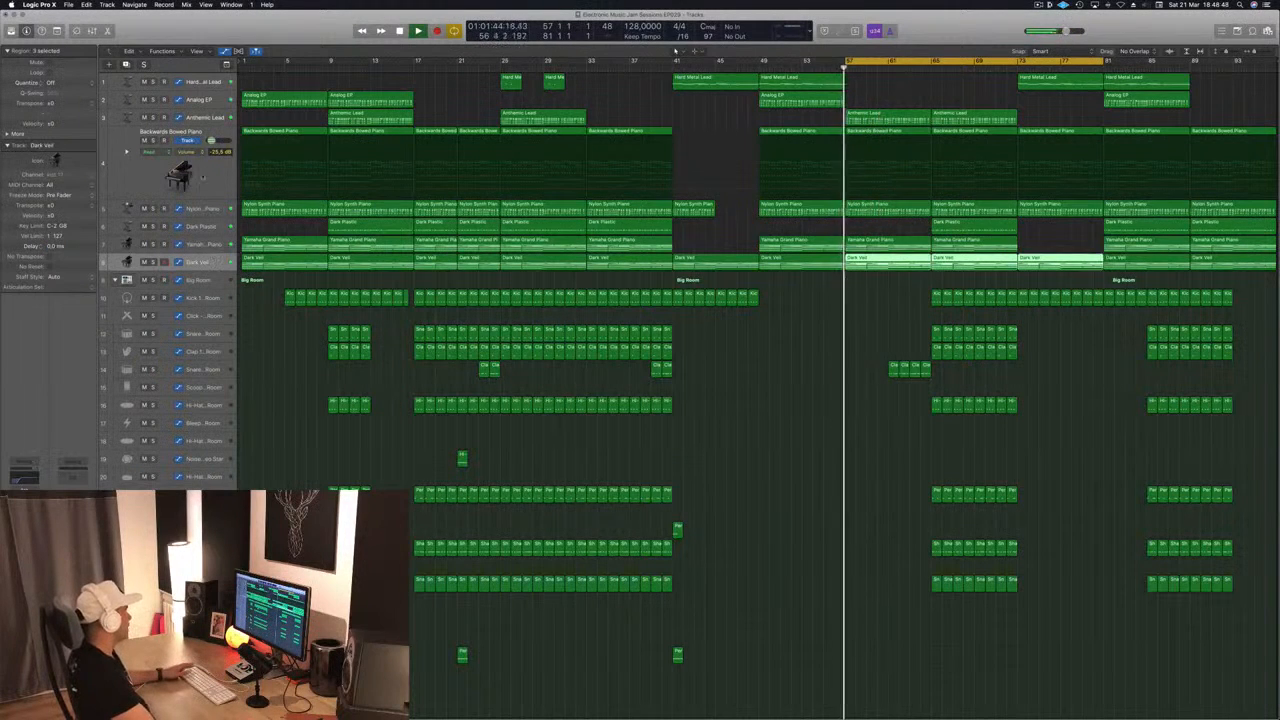
click(130, 65)
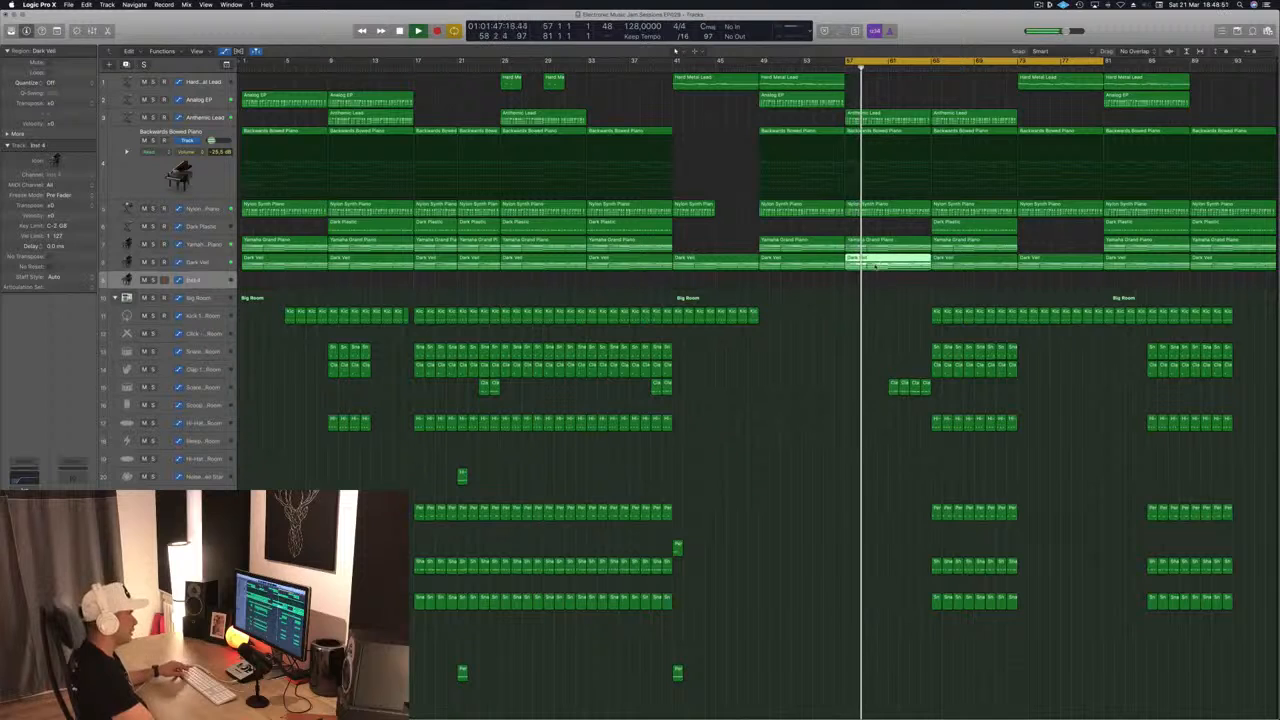
drag(880, 263, 875, 281)
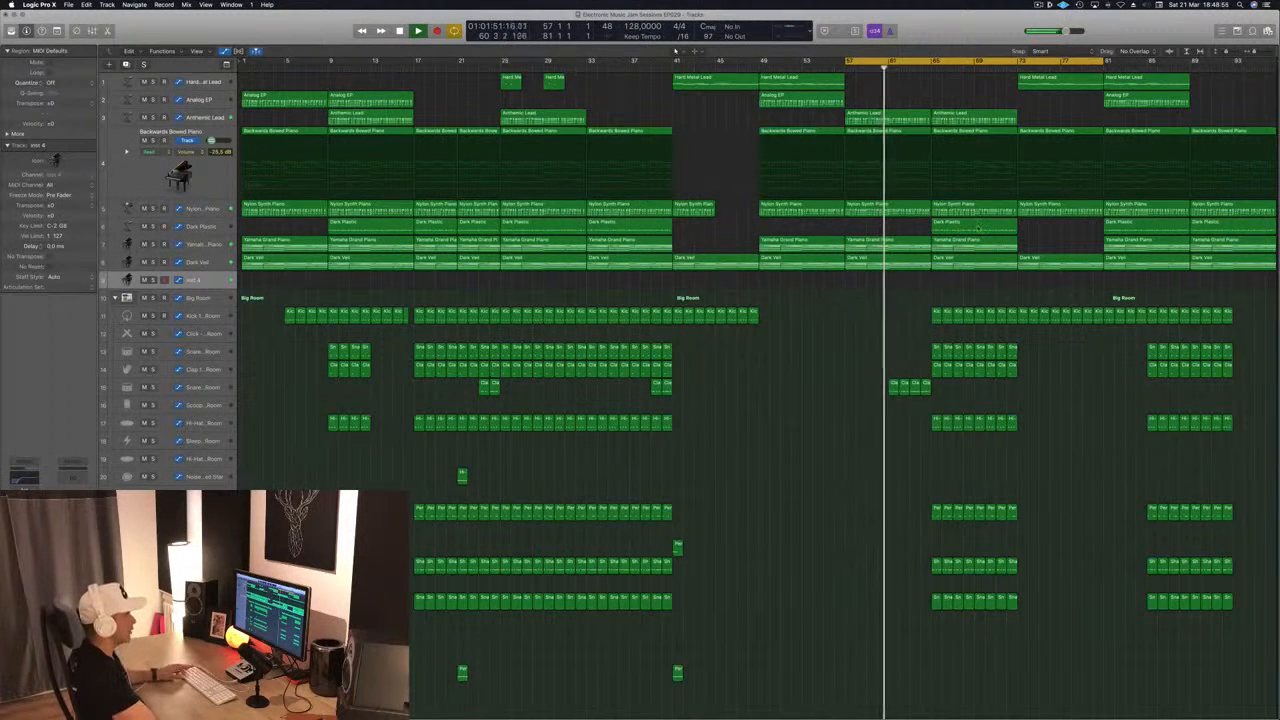
drag(976, 226, 893, 281)
- In the copied Dark Plastic region, delete all but the first note of each pitch and lengthen both notes to four bars
double_click(893, 280)
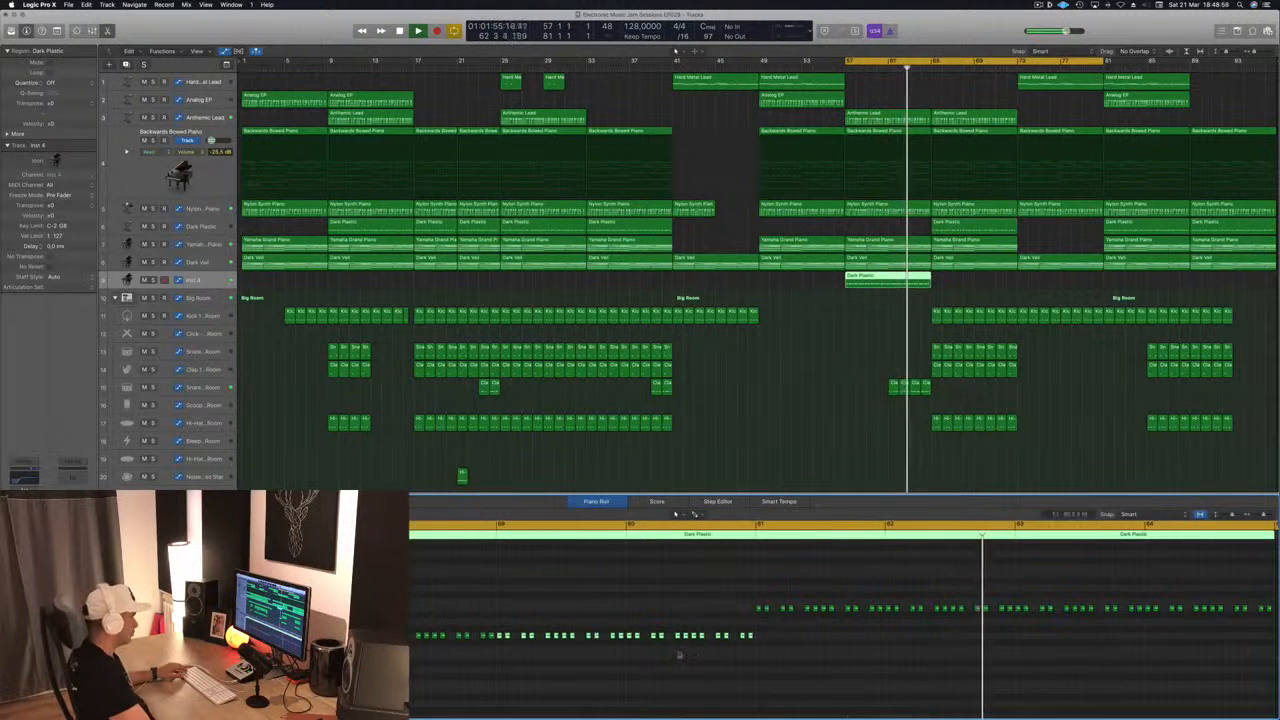
key(super+Left)
drag(528, 632, 1207, 627)
key(Delete)
key(Delete)
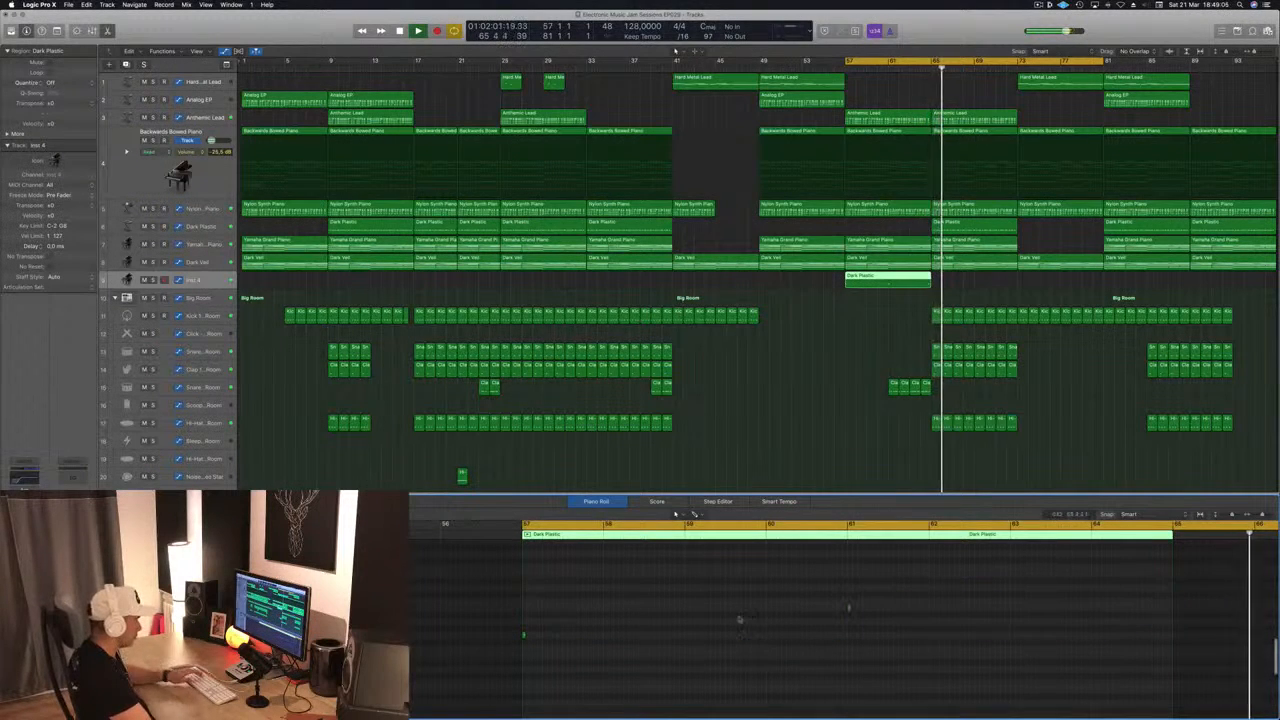
drag(438, 587, 1076, 697)
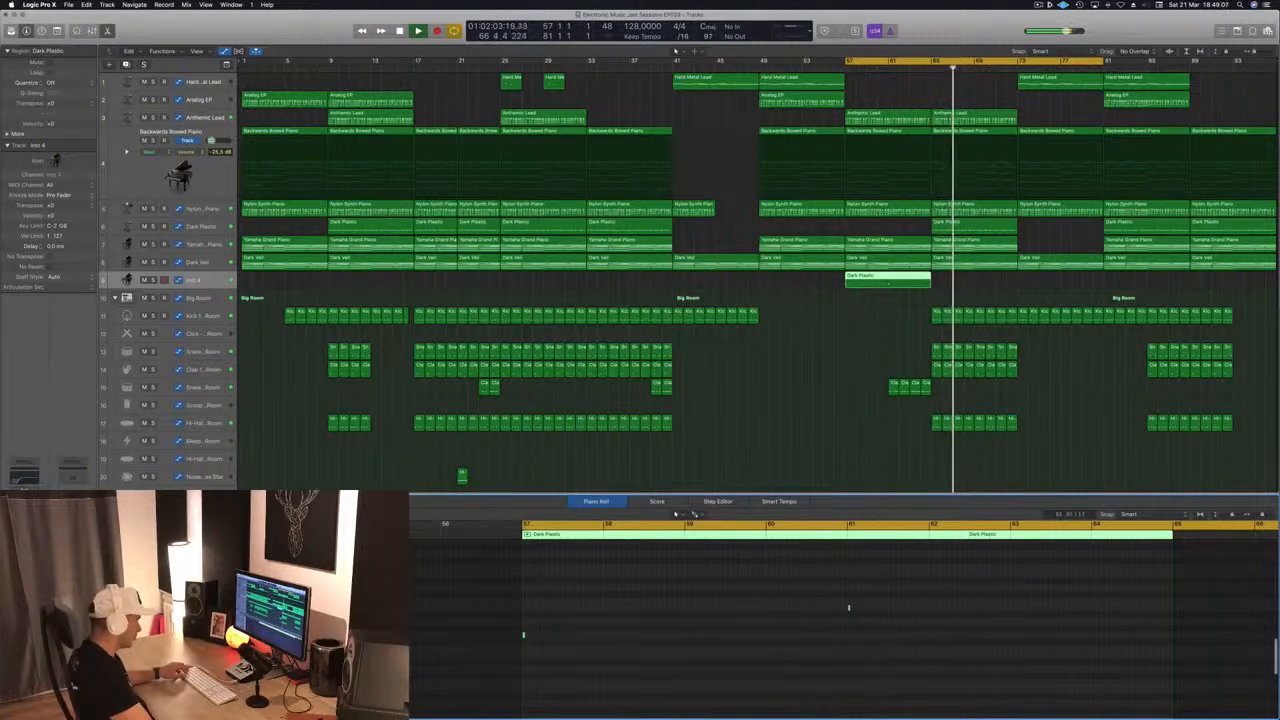
drag(850, 607, 1172, 610)
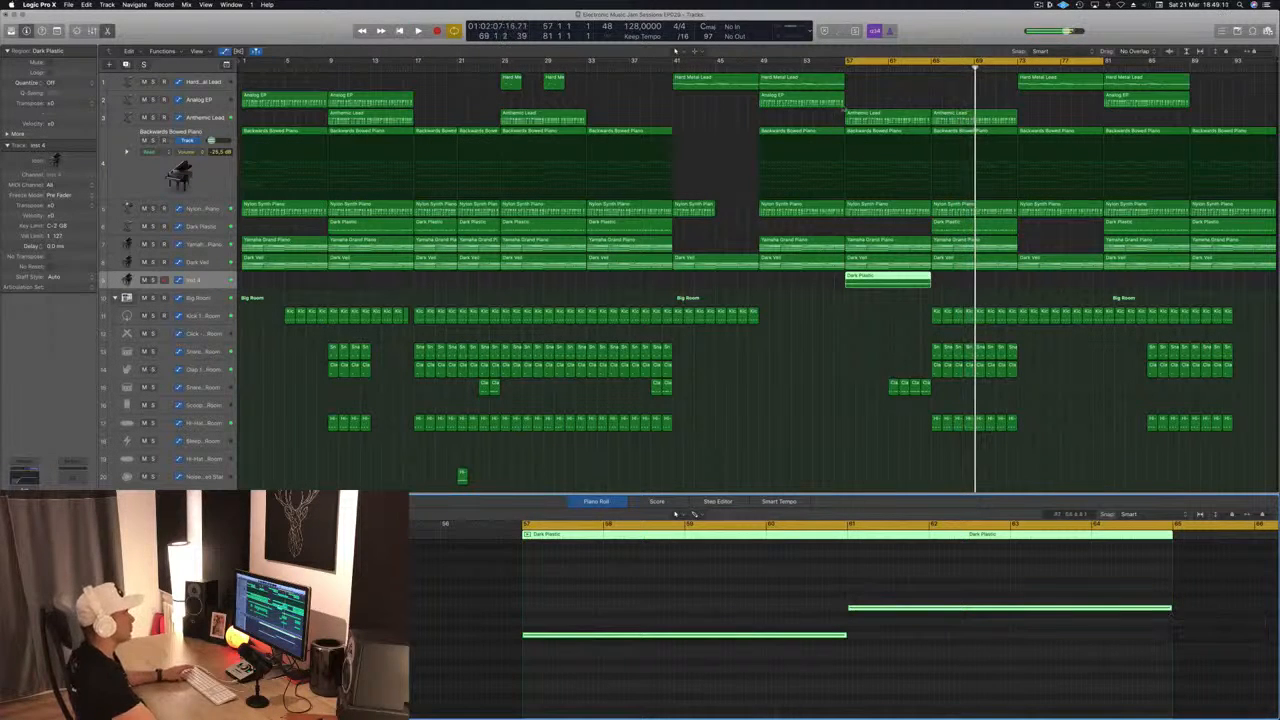
- Play the new track from bar 57 and load the Deeper Emotion (1) pad preset in its Alchemy synth
click(846, 67)
click(846, 67)
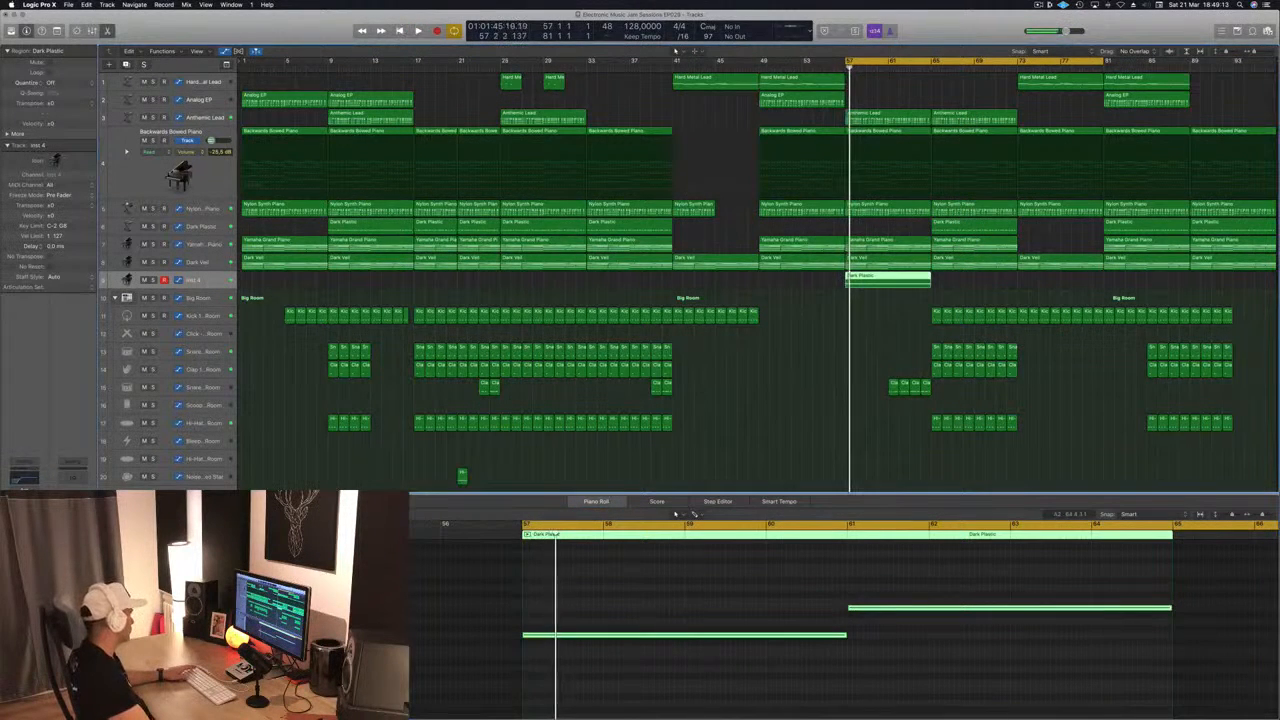
key(v)
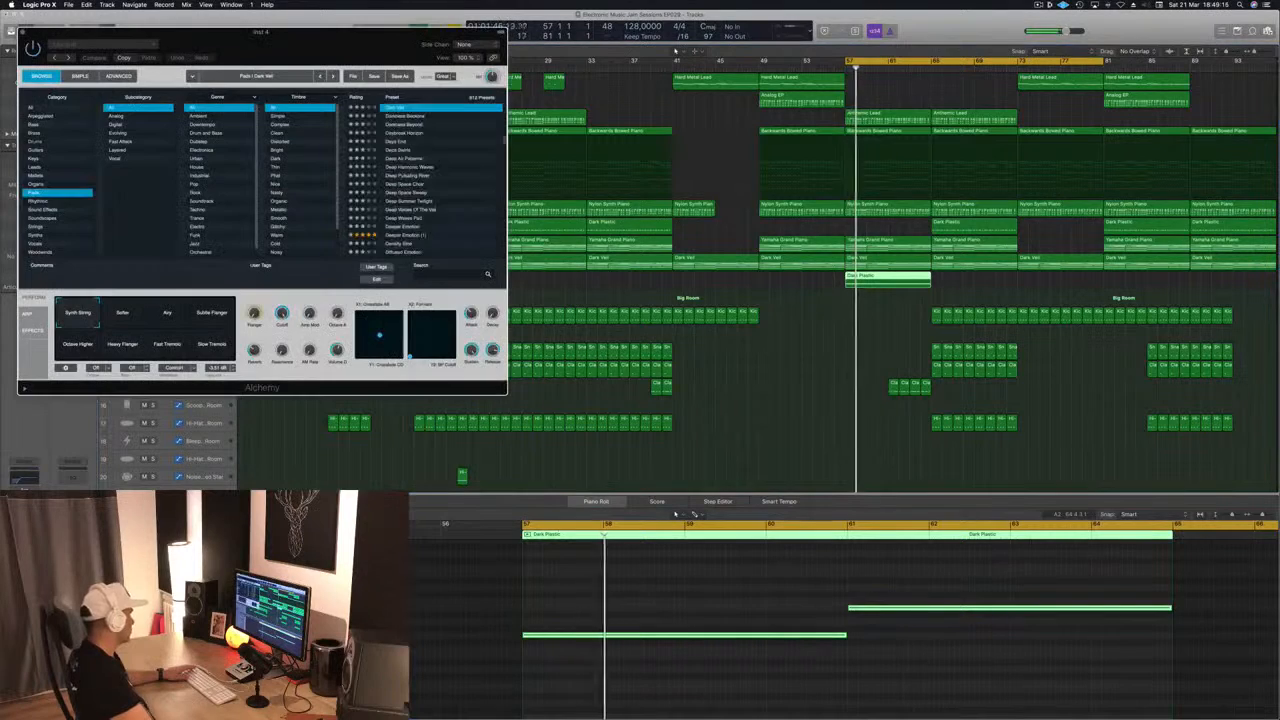
drag(258, 32, 580, 147)
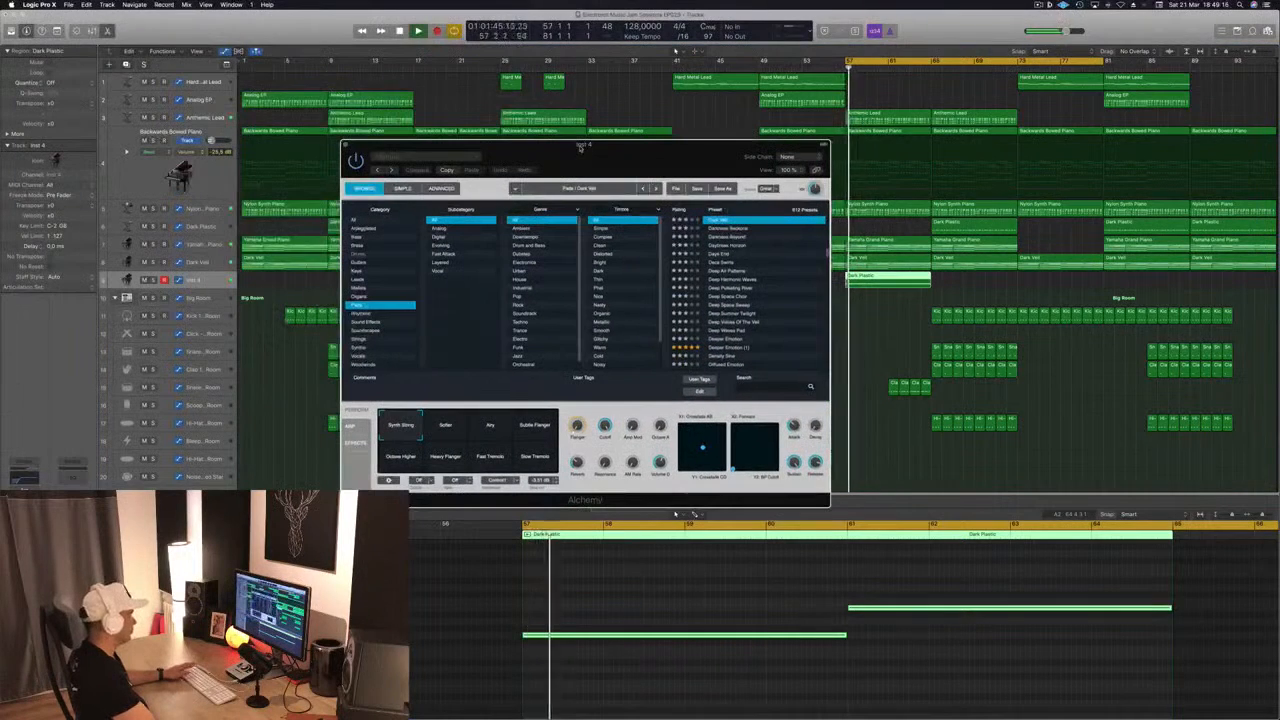
click(735, 347)
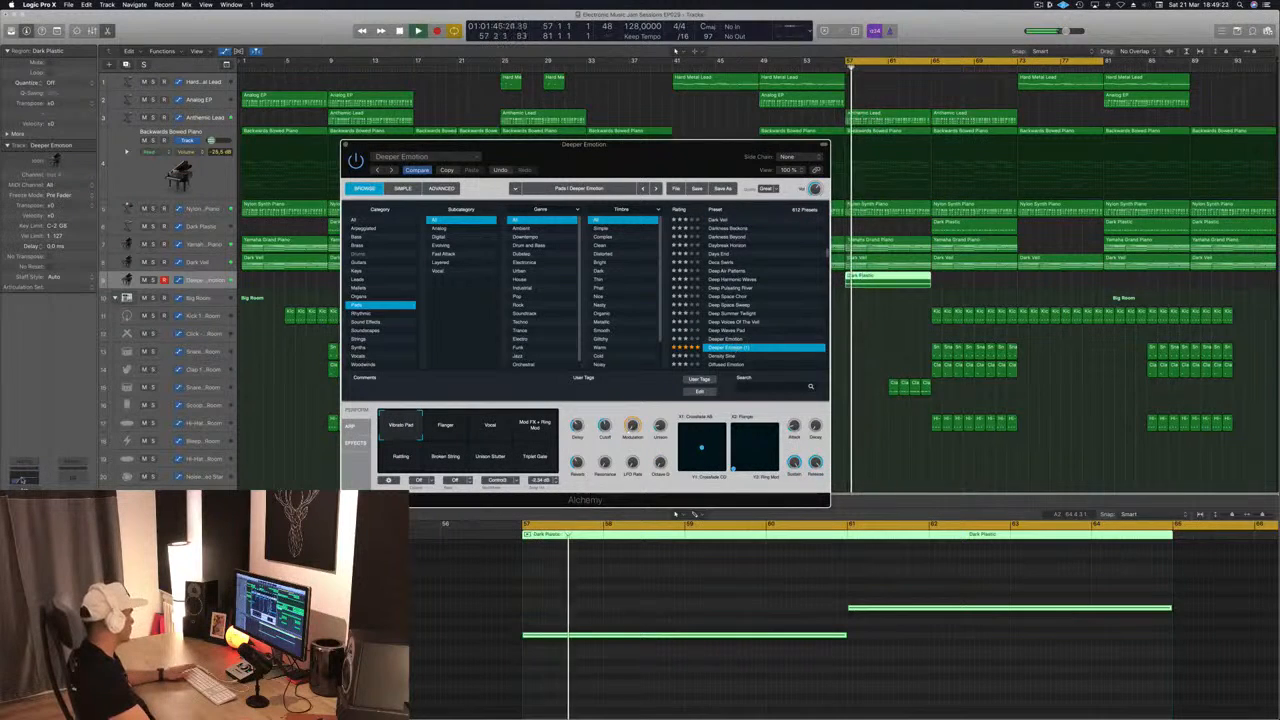
- Lower the low cut frequency in the Deeper Emotion track's Channel EQ to 20 Hz
click(22, 481)
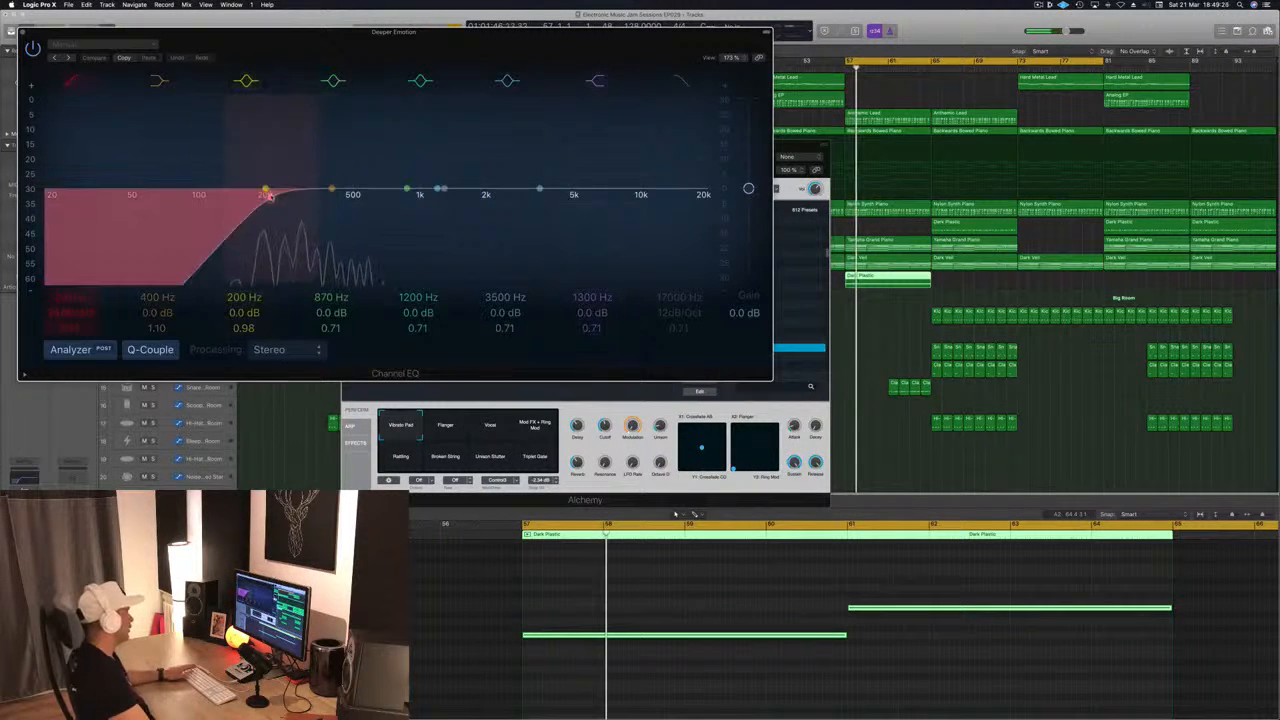
drag(271, 196, 47, 190)
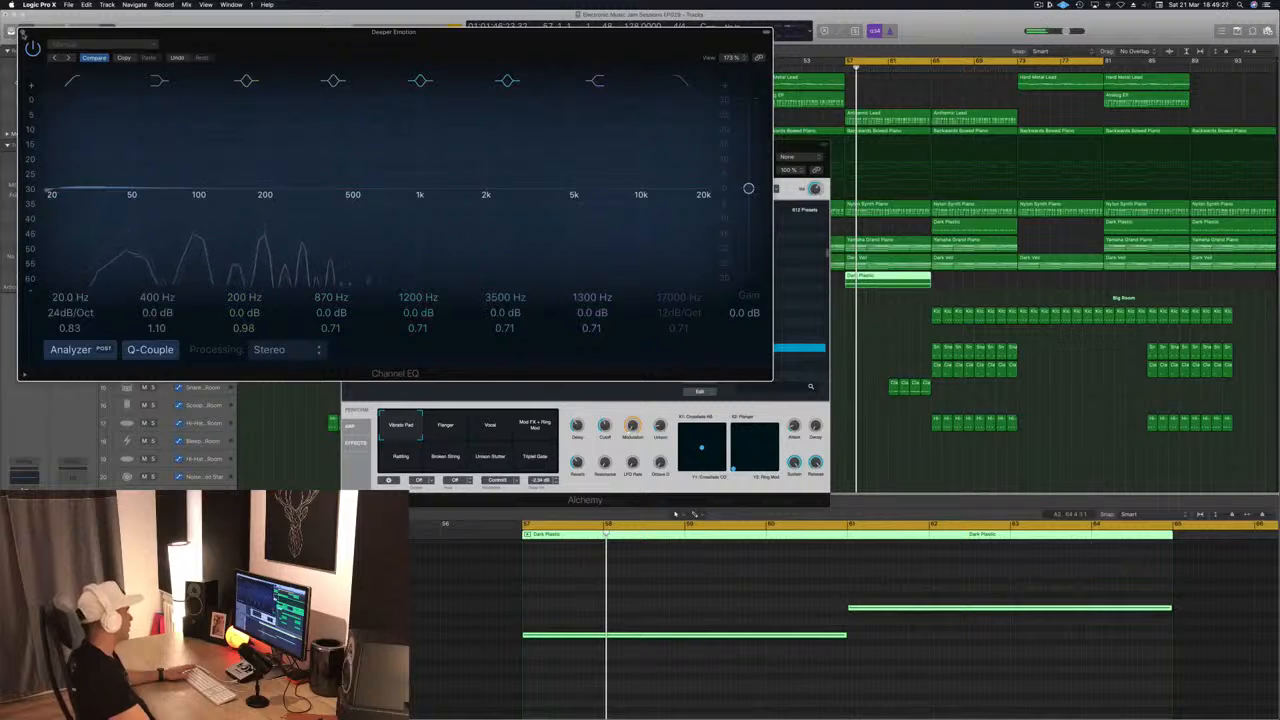
- Close the Channel EQ, compare the Vocal performance snapshot with Vibrato Pad in the Deeper Emotion synth, and close Alchemy on Vibrato Pad
click(23, 33)
click(711, 167)
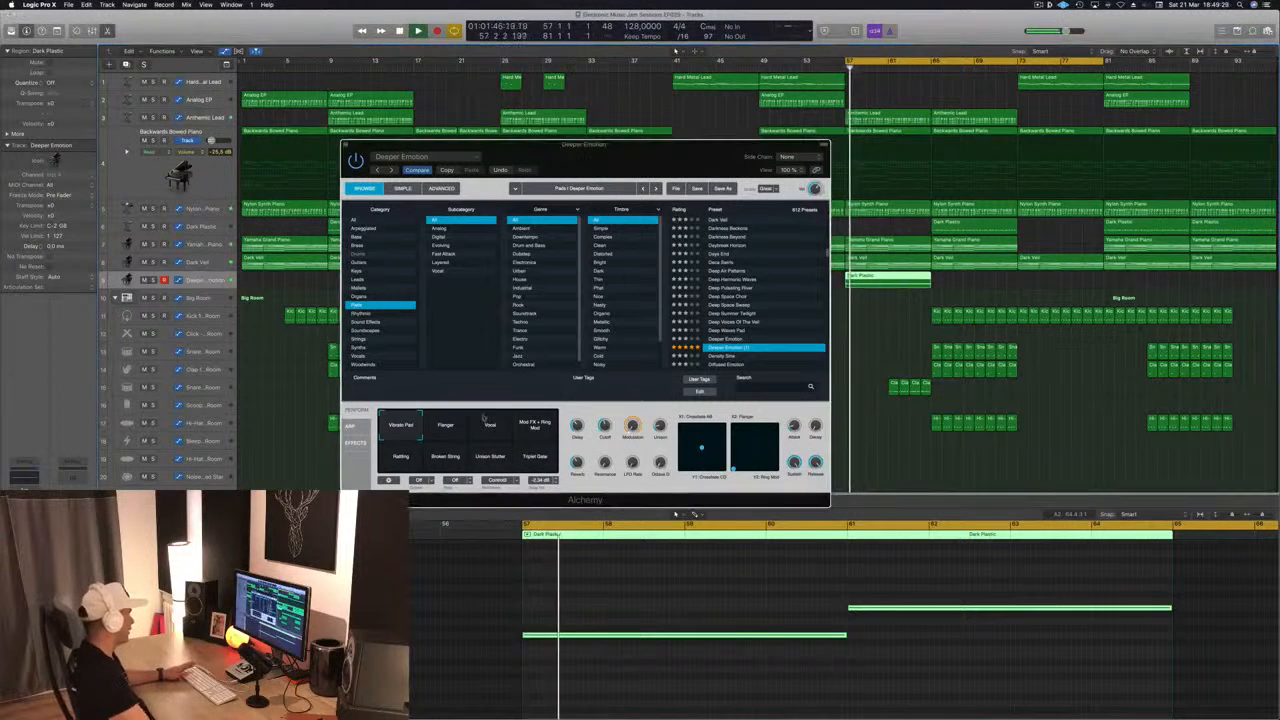
click(676, 513)
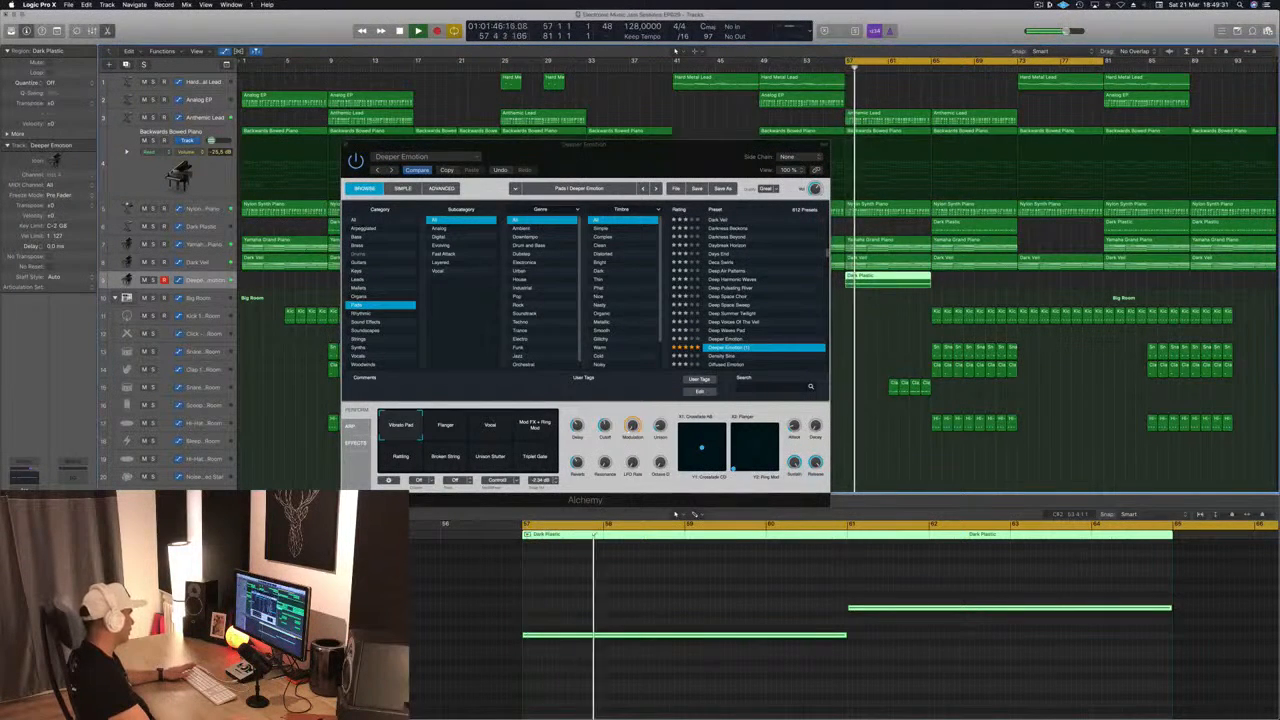
drag(600, 145, 477, 156)
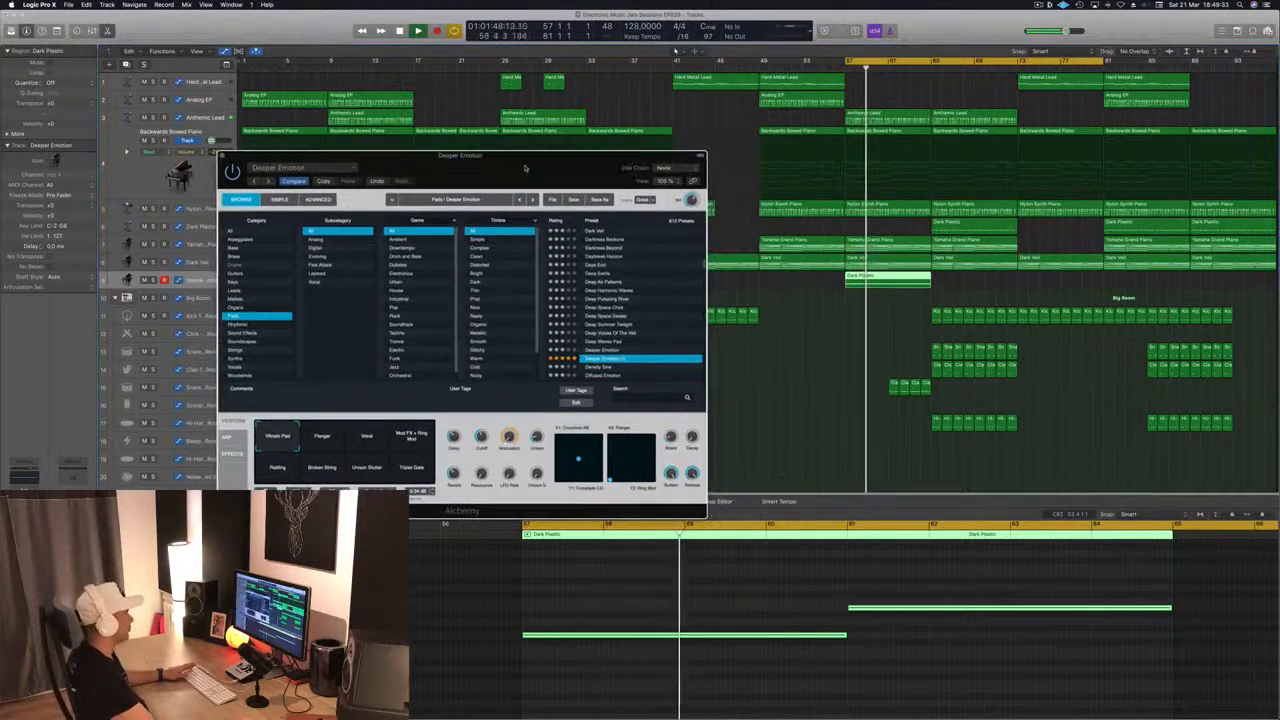
click(279, 439)
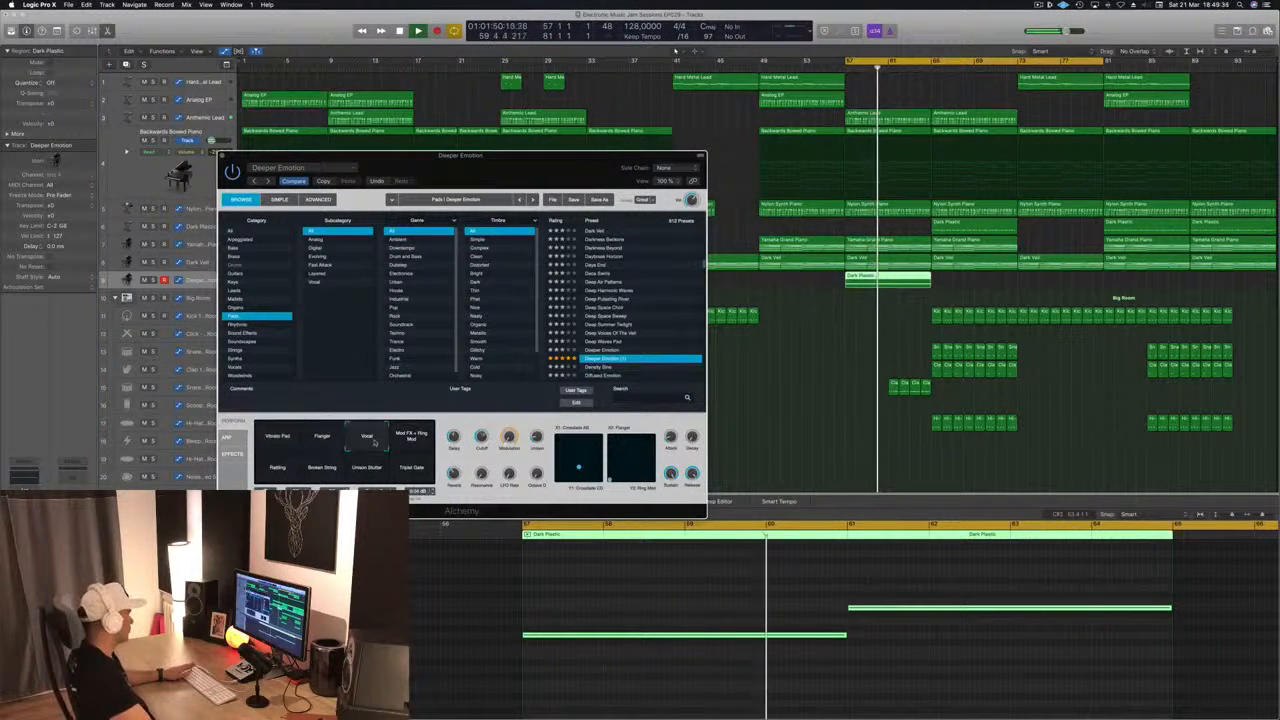
key(space)
key(space)
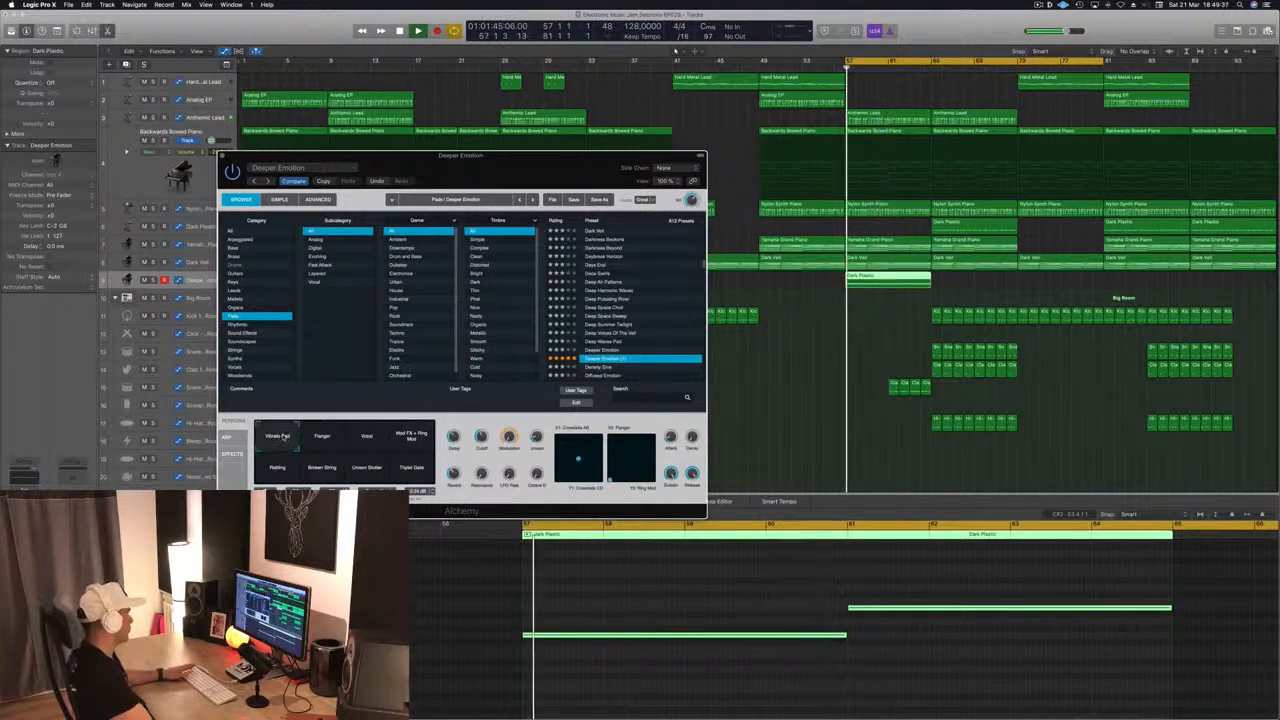
drag(529, 169, 620, 171)
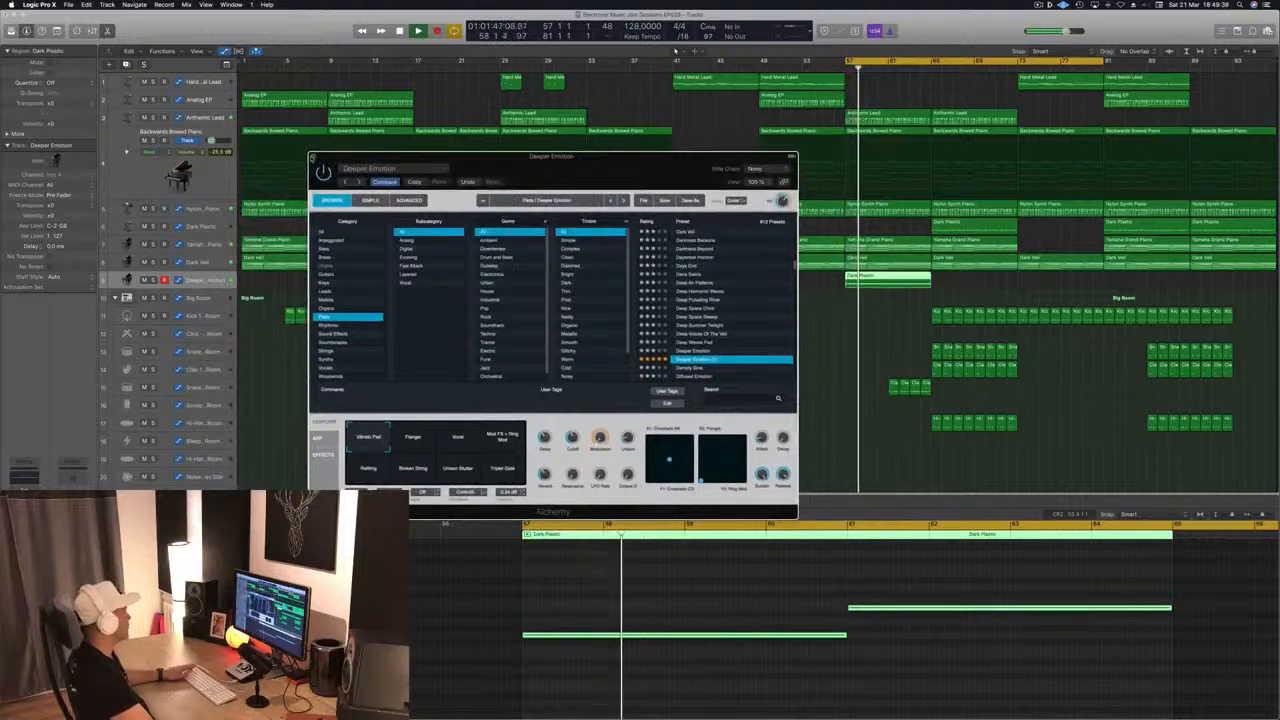
key(super+w)
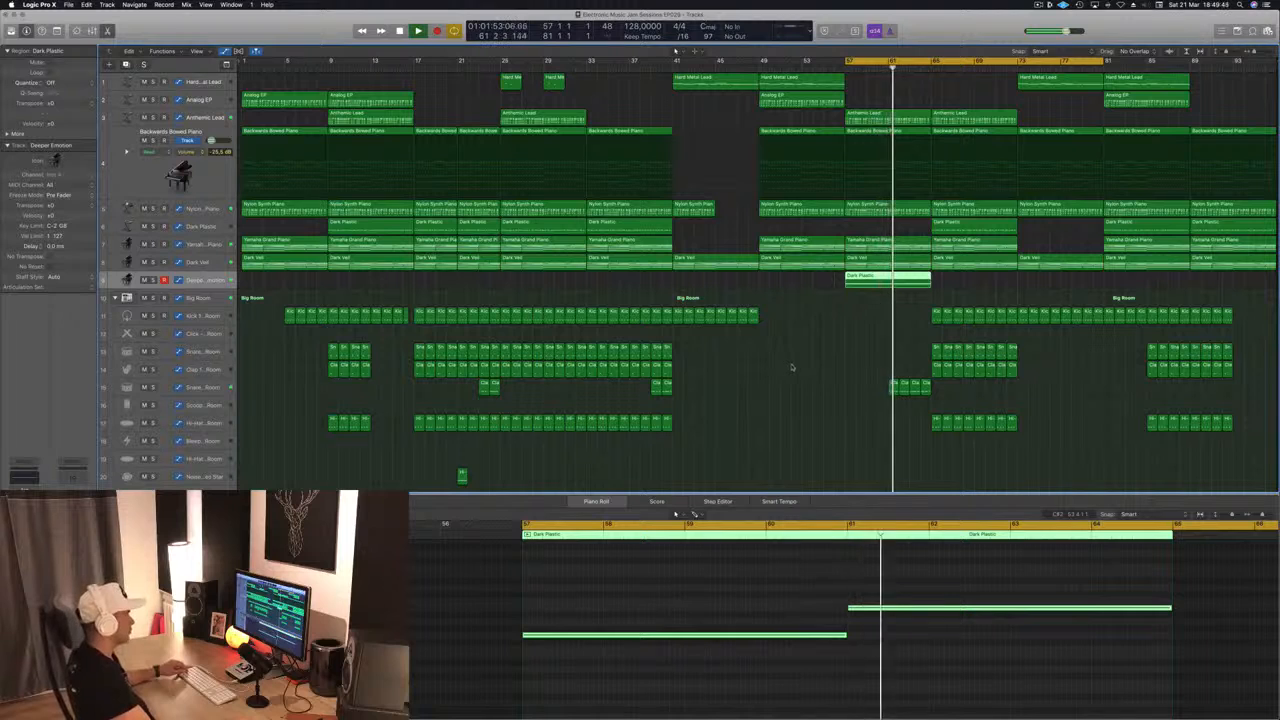
- Enlarge the Dark Veil track, open its Alchemy synth, and restart playback from bar 57
click(215, 390)
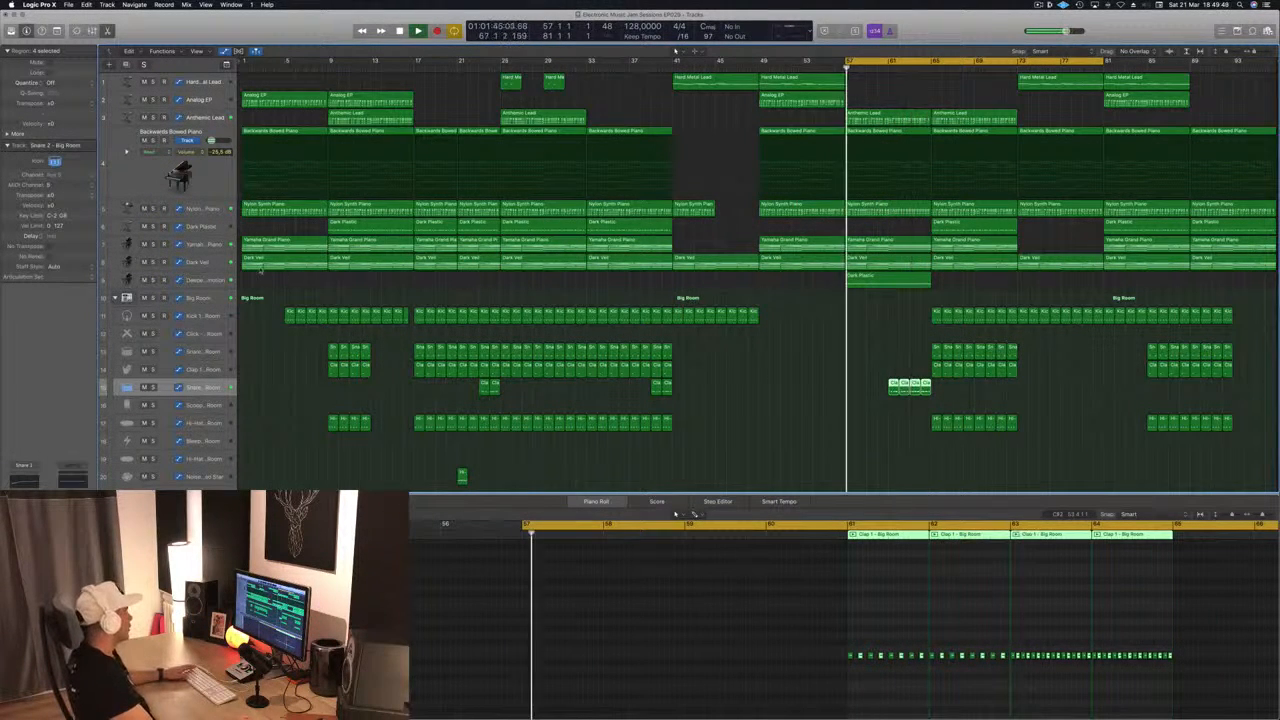
click(217, 263)
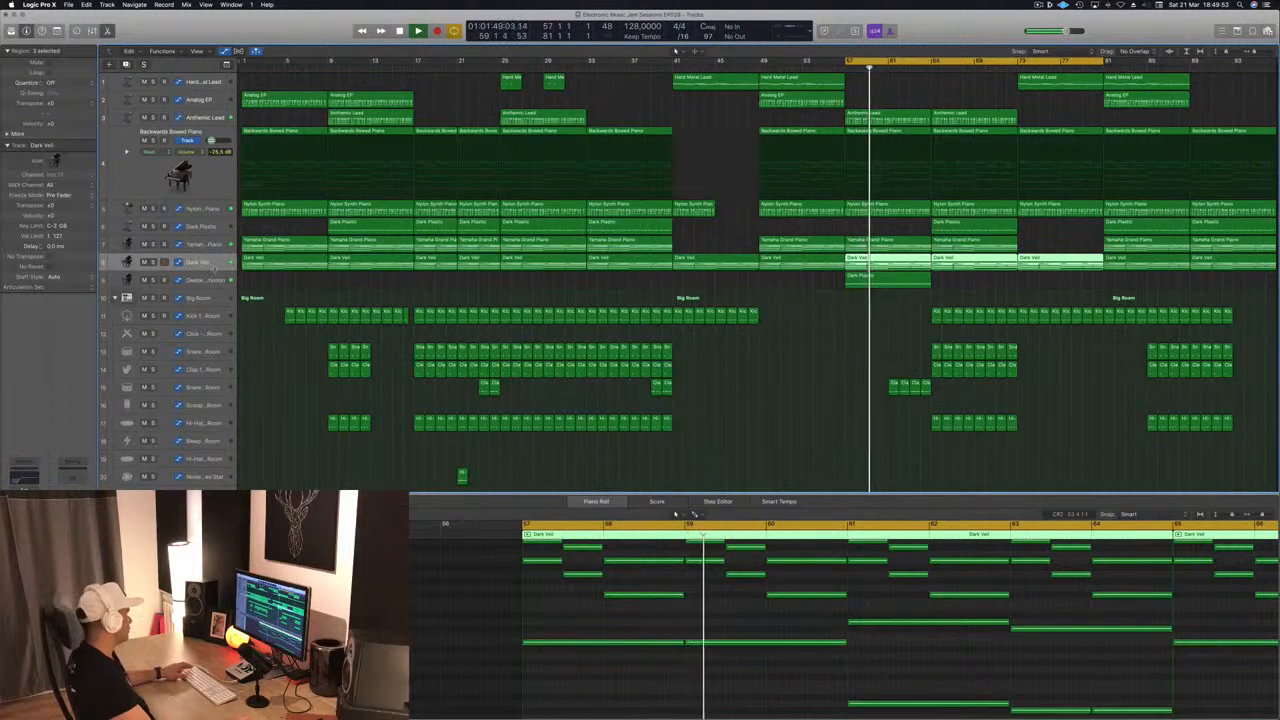
drag(212, 272, 211, 323)
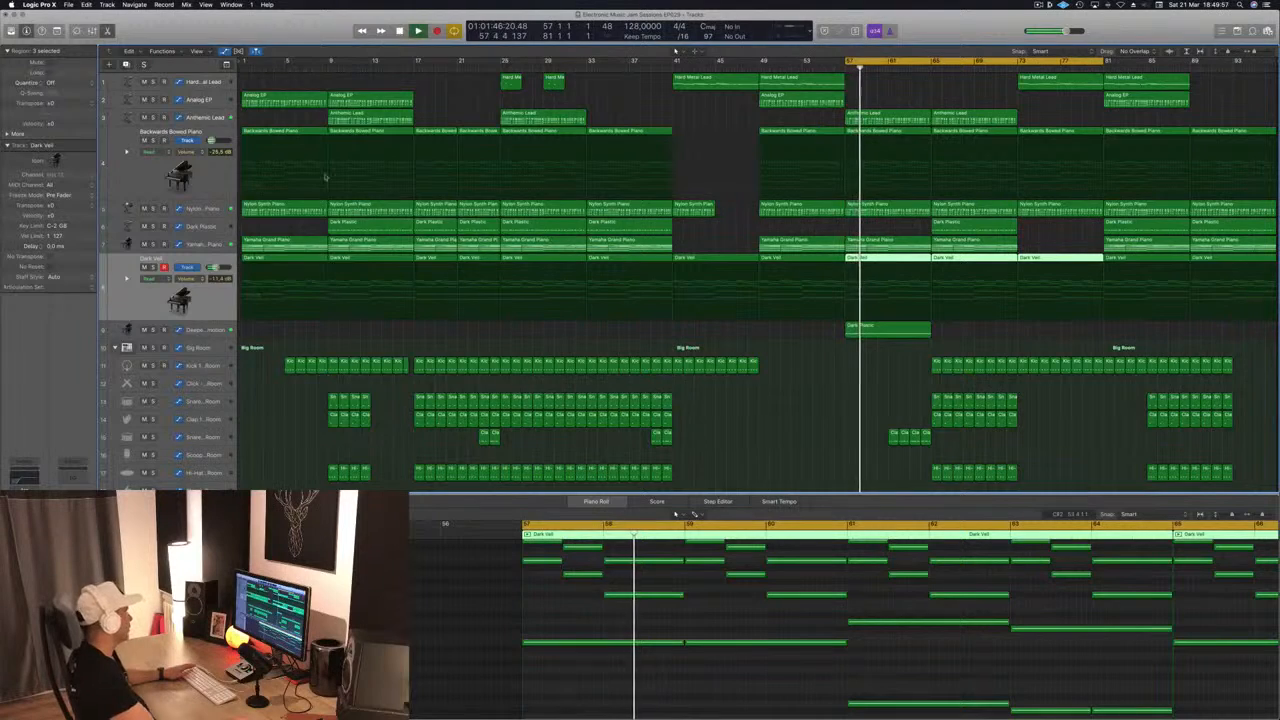
key(v)
key(space)
key(space)
drag(288, 32, 706, 134)
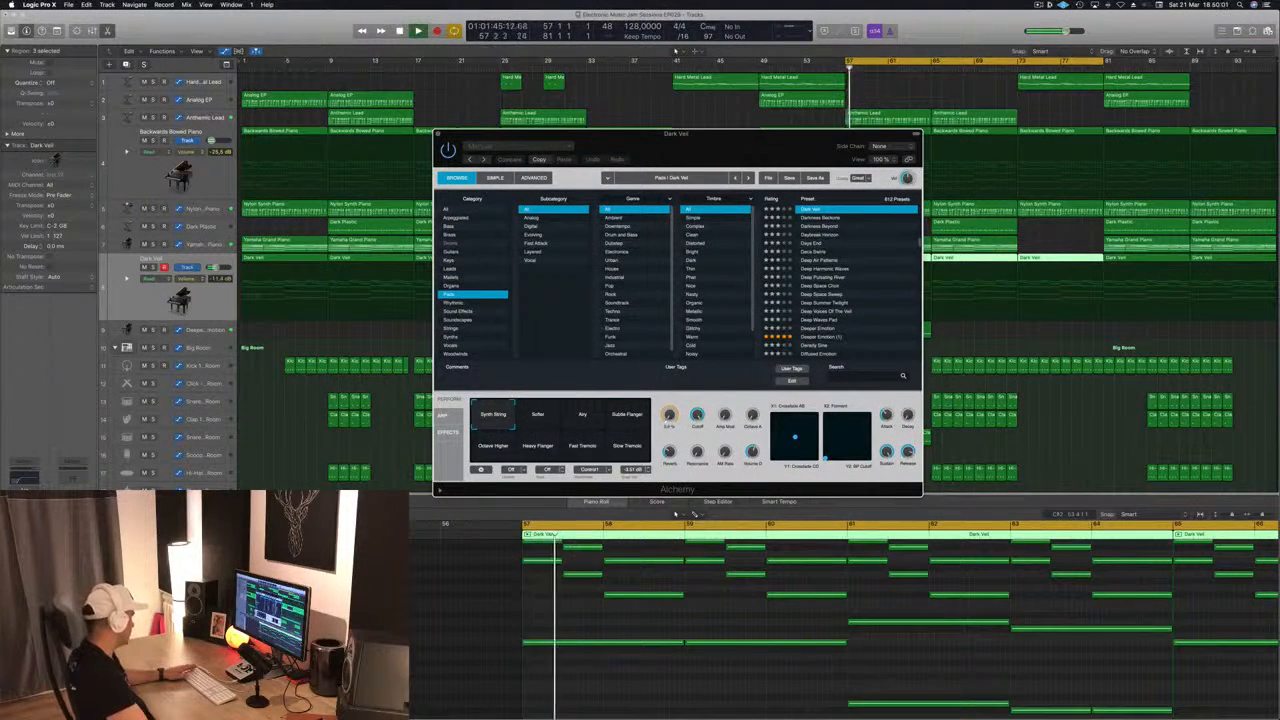
- Solo the Dark Veil track, audition the Airy snapshot against Synth String, then restore Synth String, close Alchemy and end the solo
key(ctrl+s)
drag(645, 152, 567, 137)
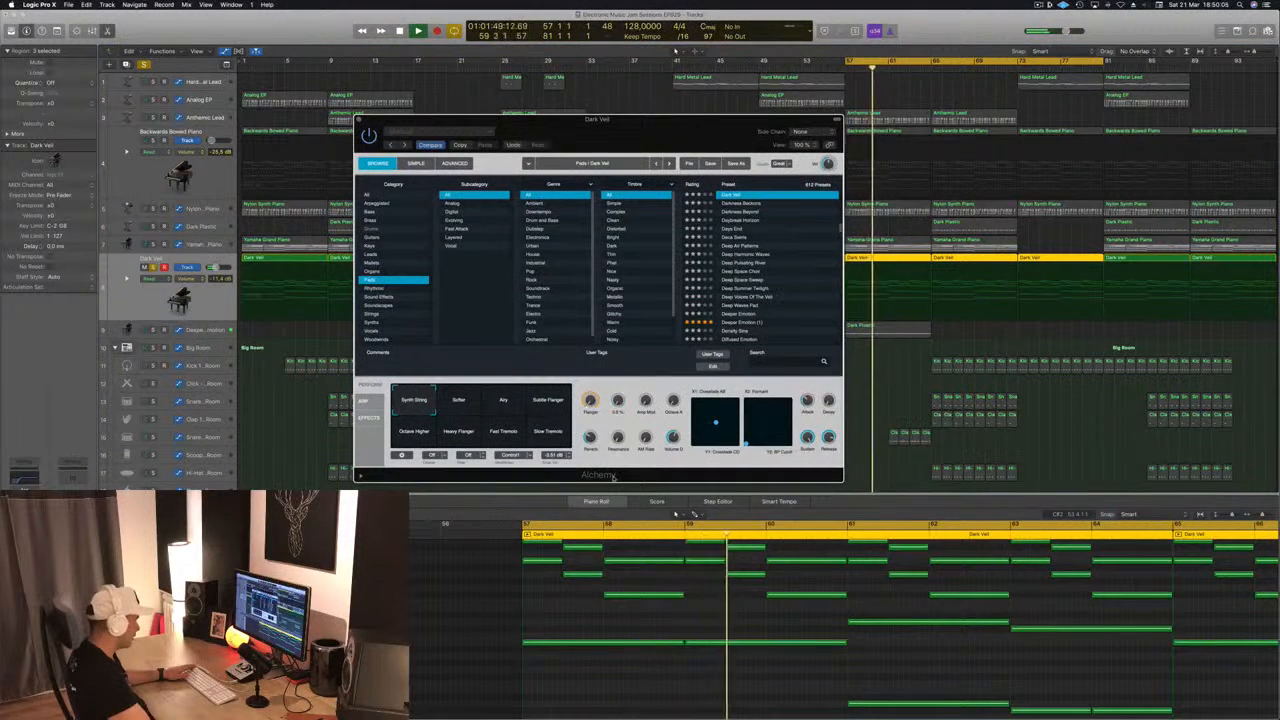
click(503, 400)
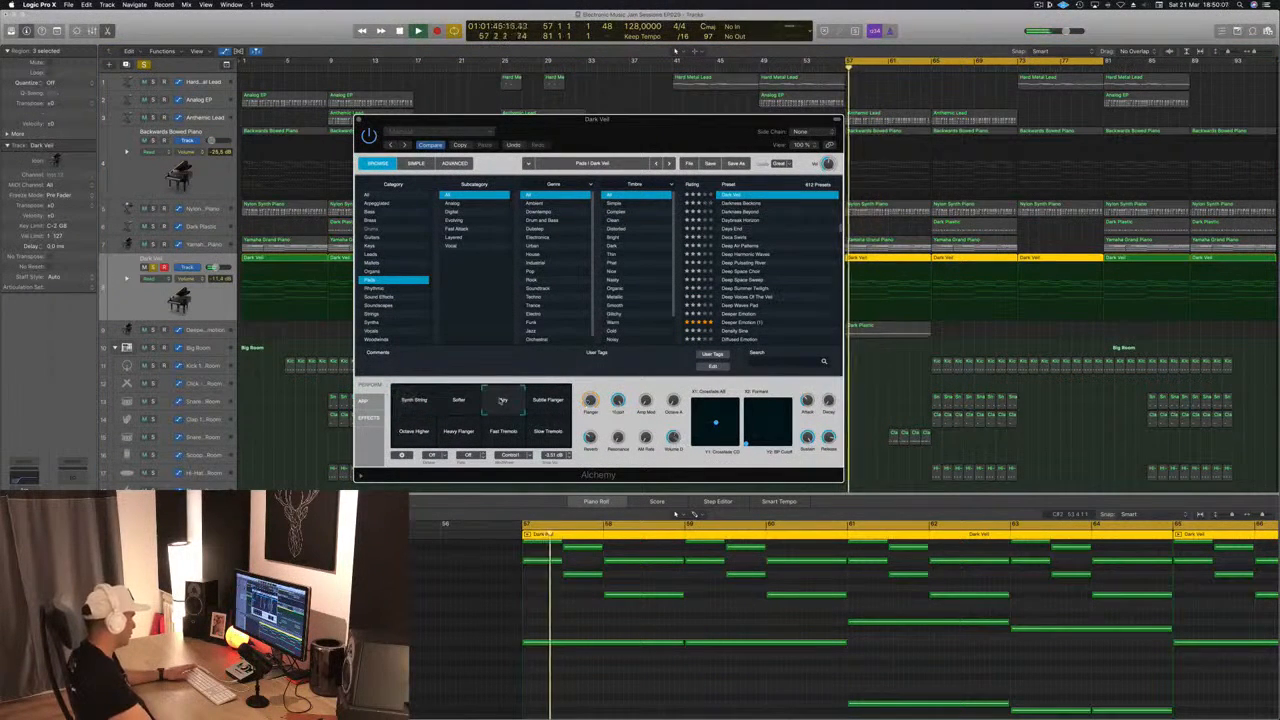
click(405, 408)
drag(577, 151, 529, 127)
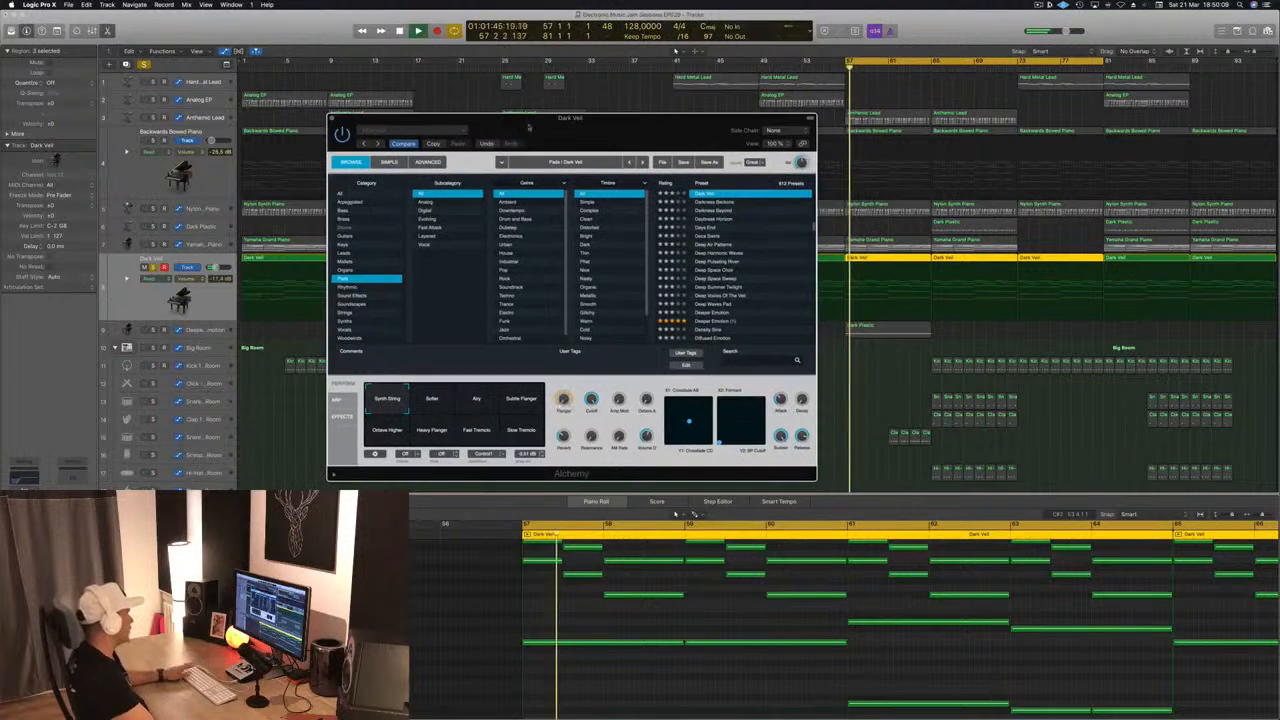
click(333, 119)
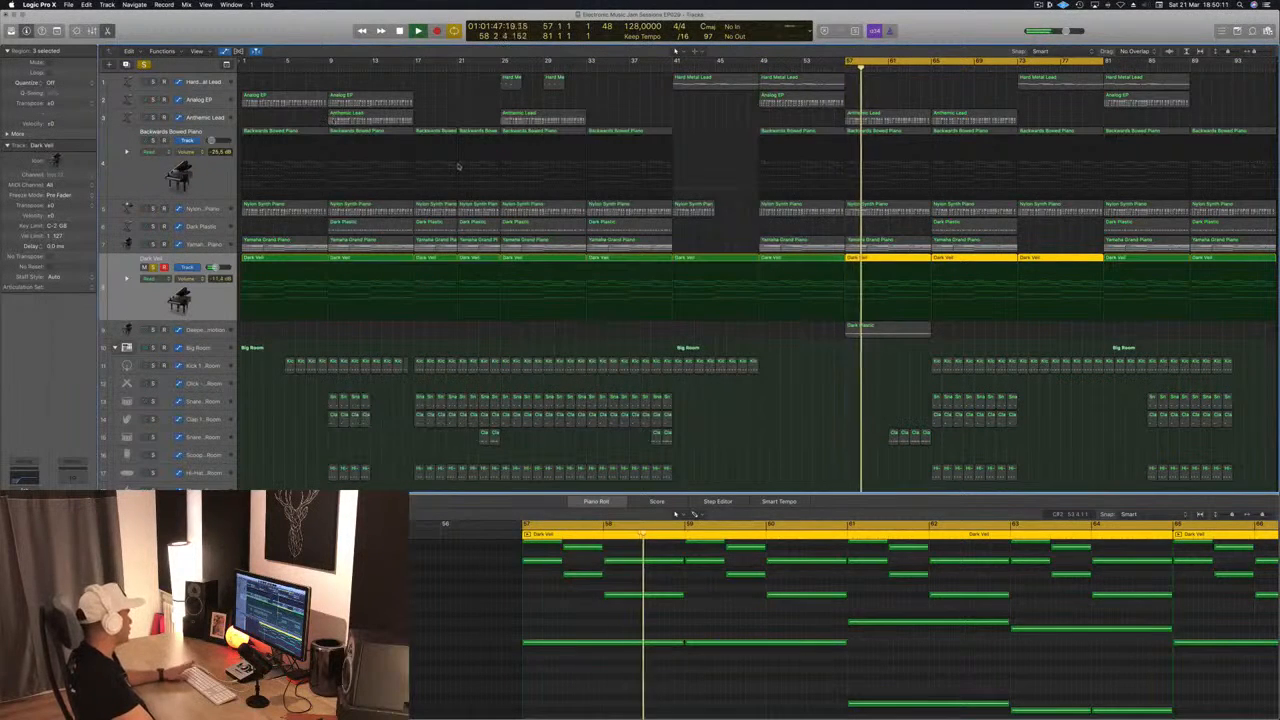
key(super+a)
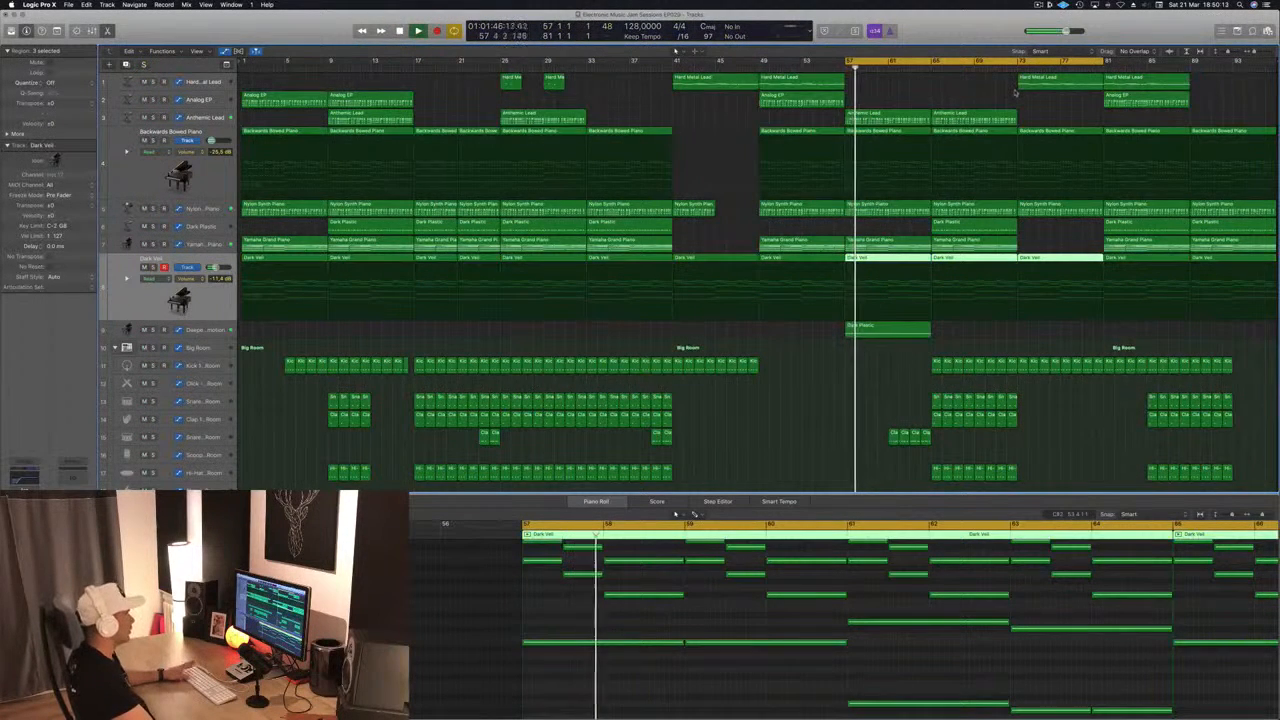
- Open the Anthemic Lead track's Alchemy synth and display its Cutoff automation lane in Touch mode
click(208, 118)
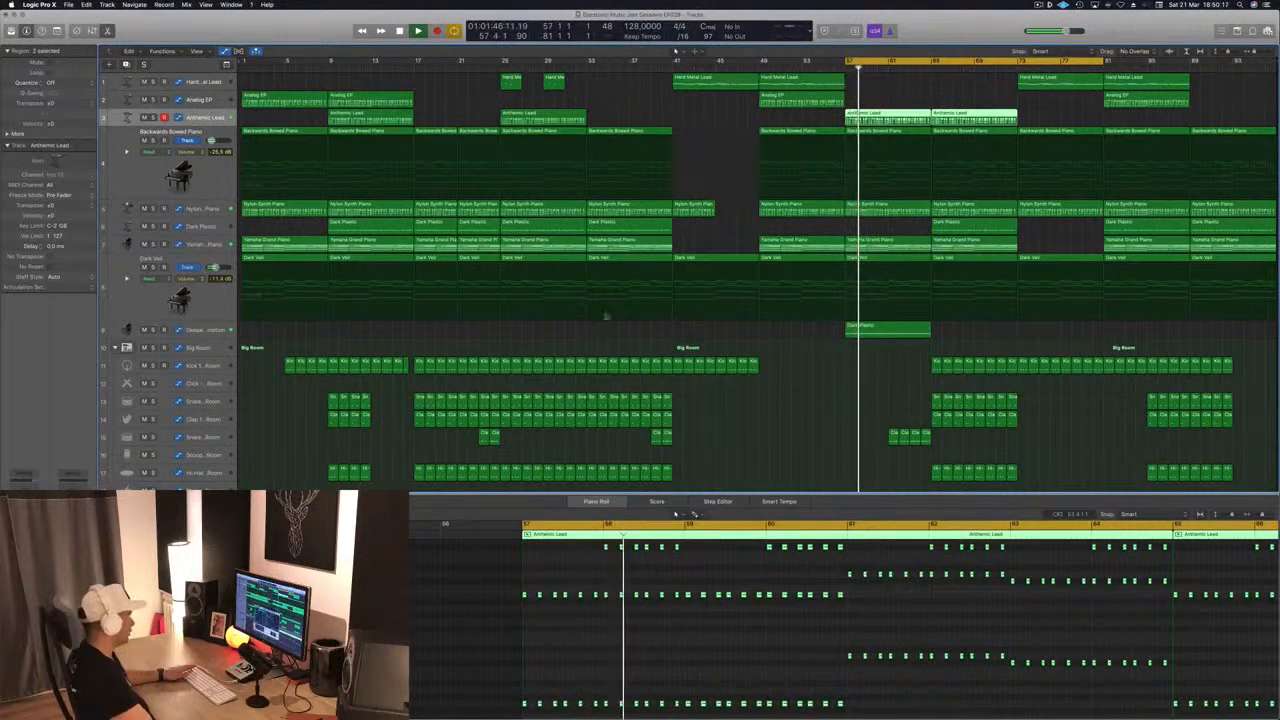
key(v)
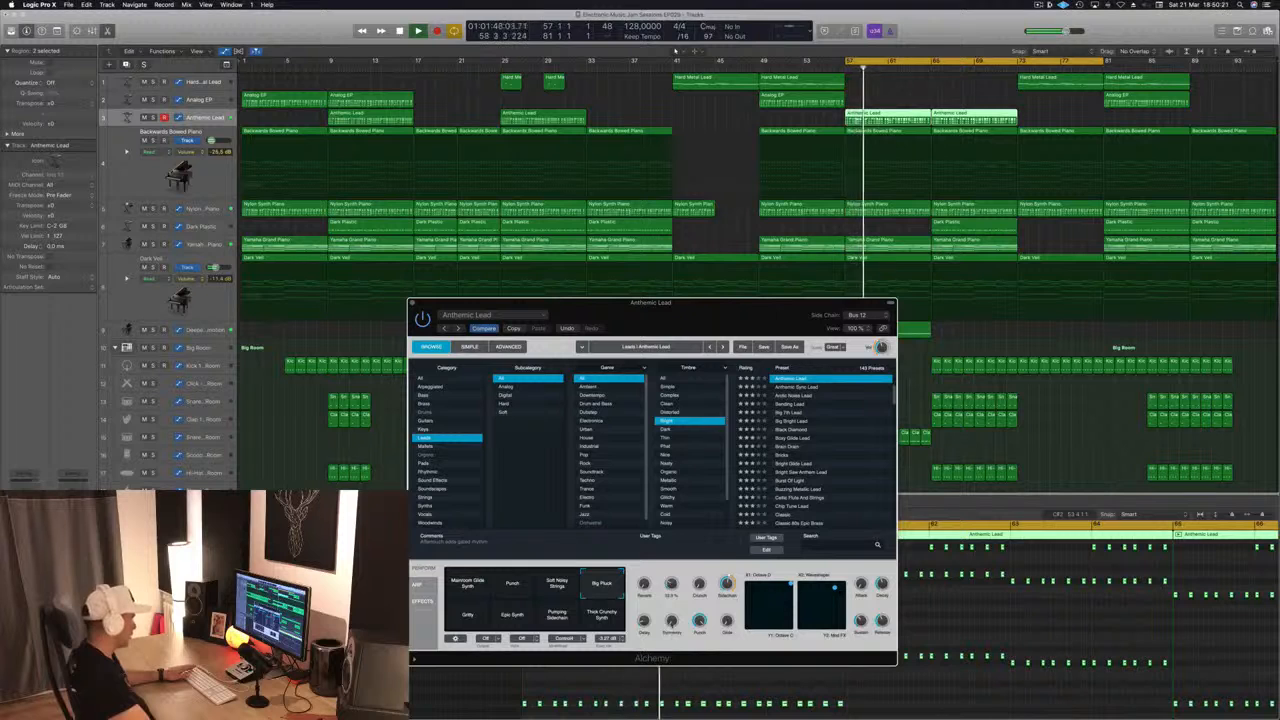
drag(711, 313, 1076, 271)
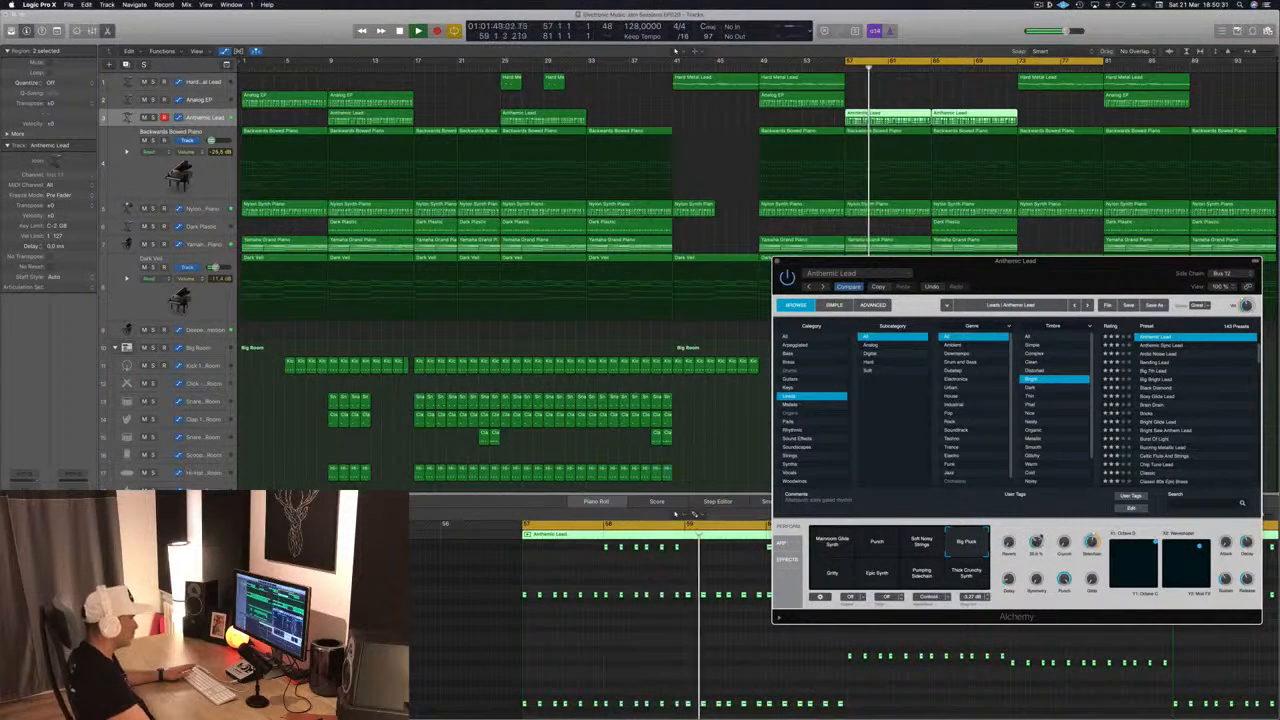
key(a)
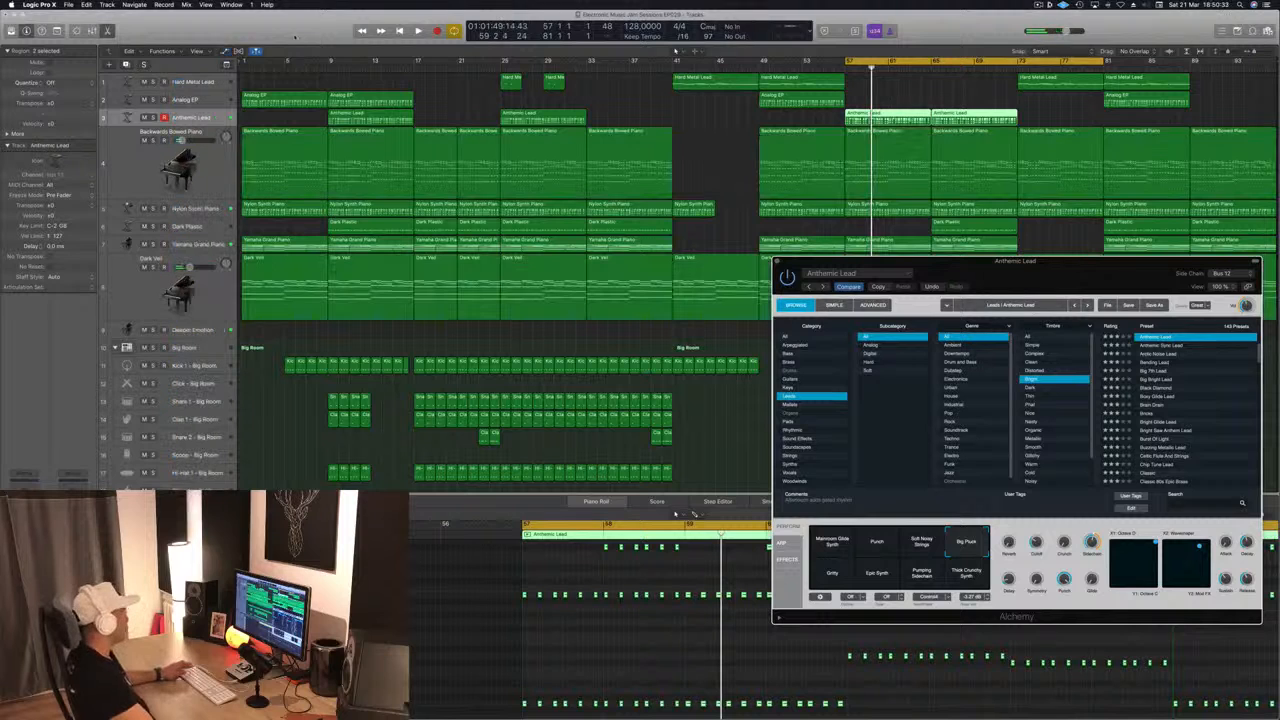
click(463, 91)
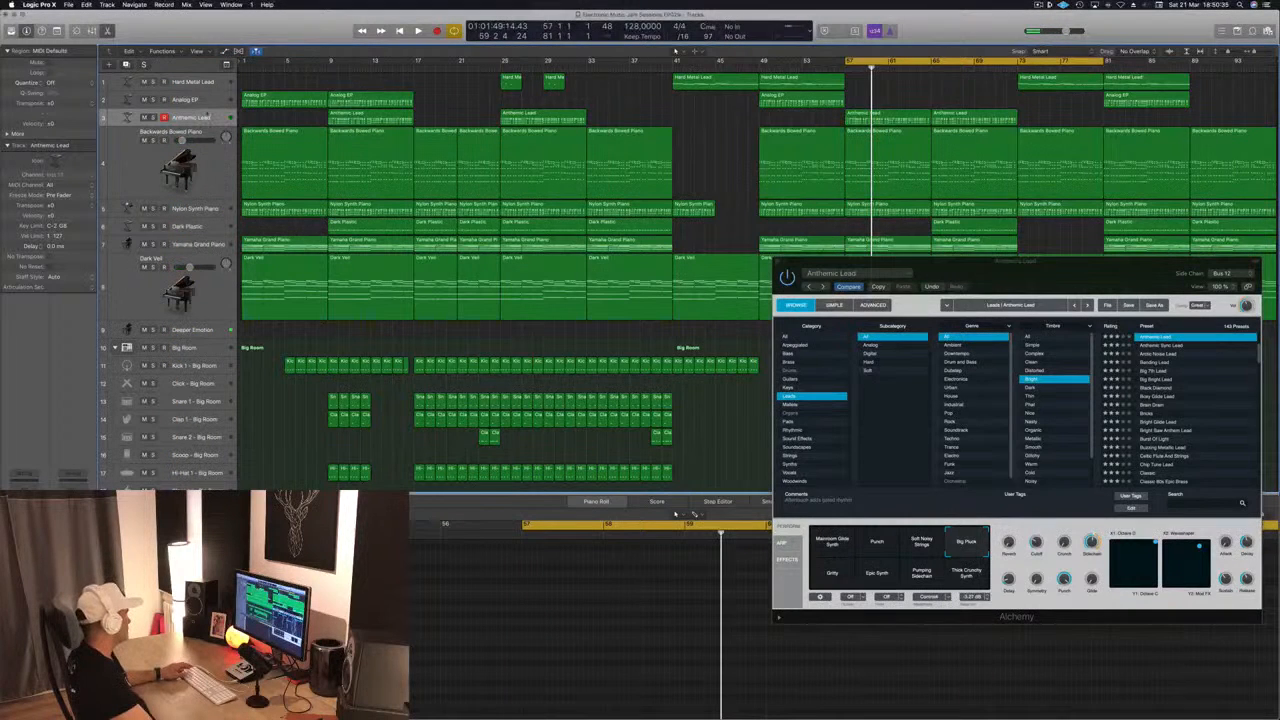
key(a)
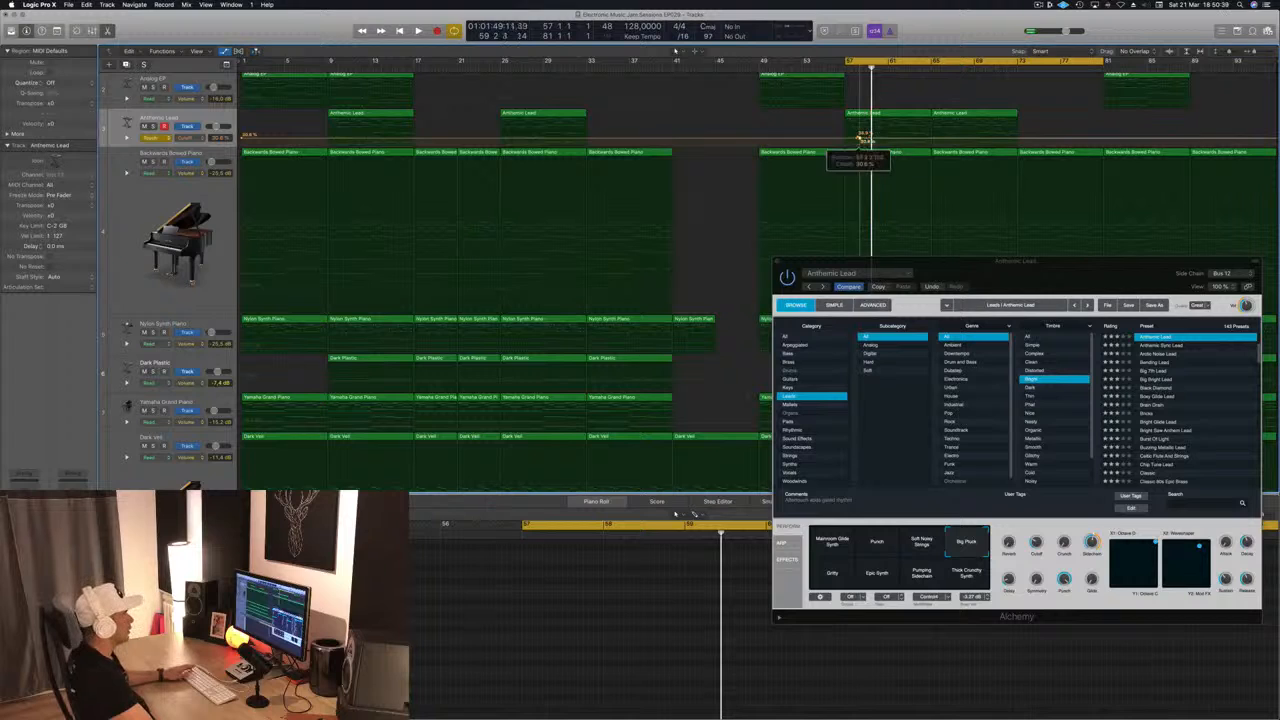
- Draw Anthemic Lead Cutoff automation rising from bar 57 to 60.7% near bar 61, dropping to 37.4%, and climbing to 100% at bar 65
key(space)
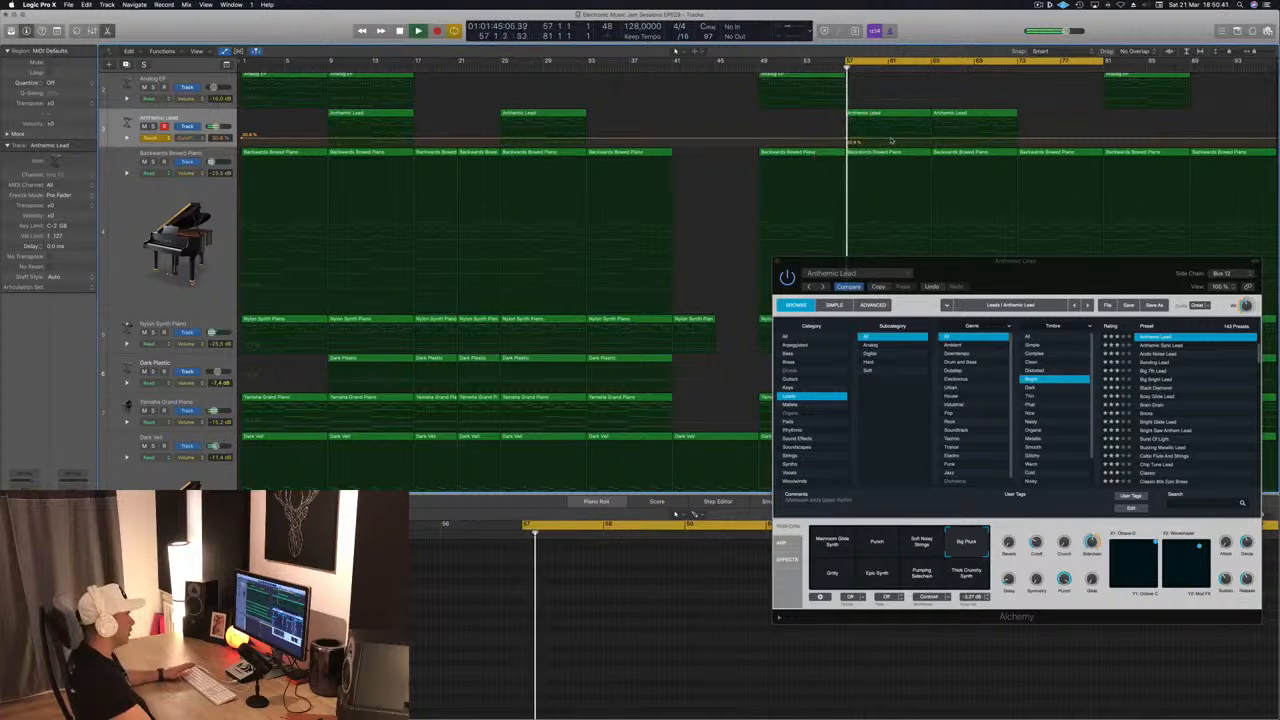
drag(887, 138, 885, 129)
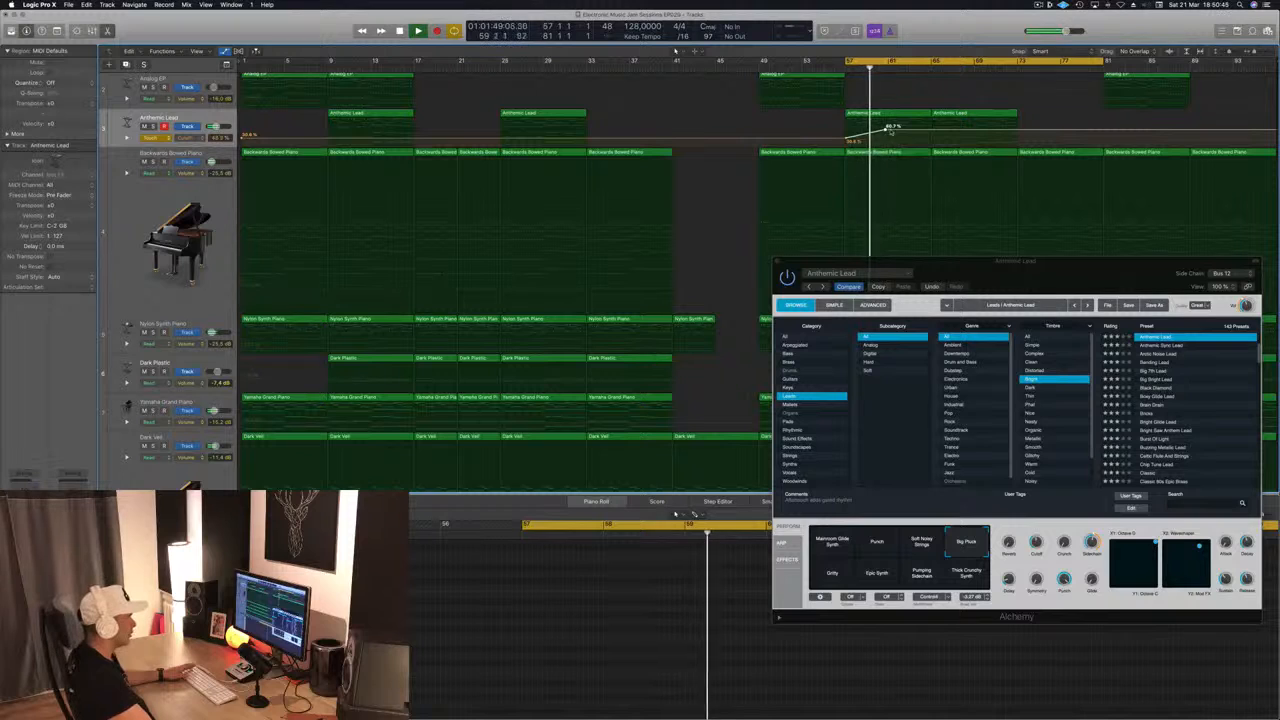
drag(887, 129, 926, 95)
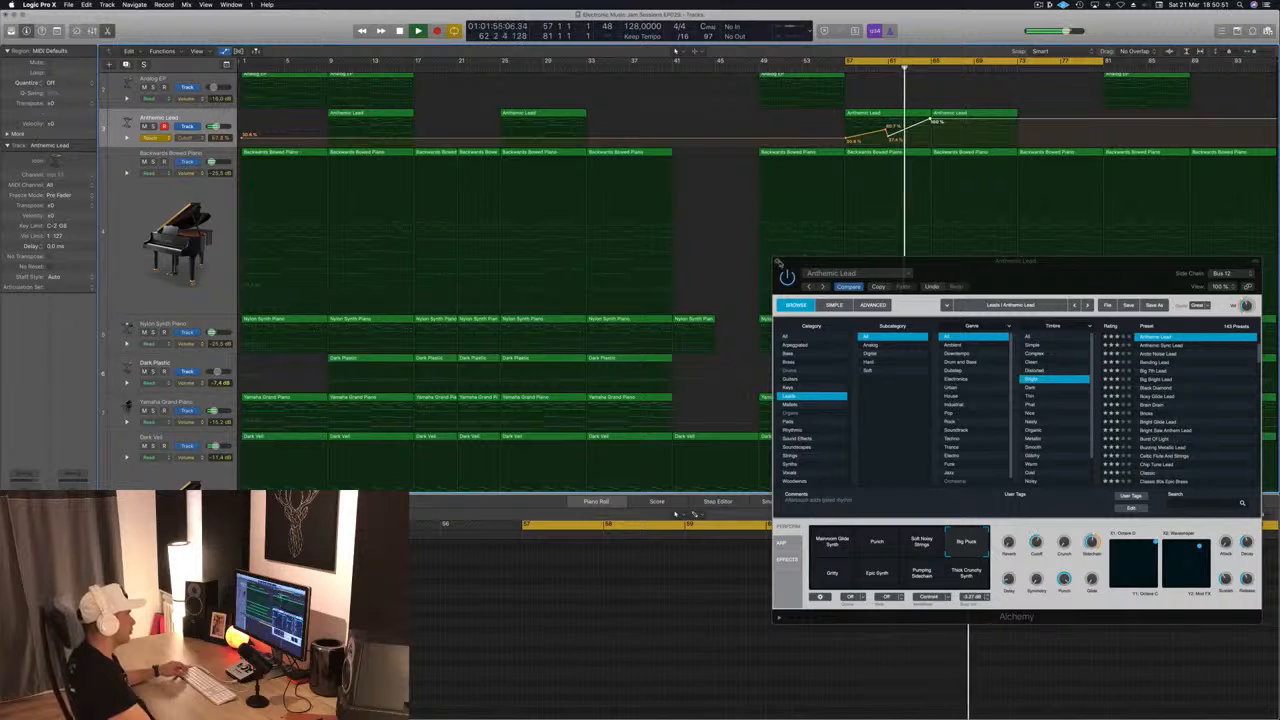
- Close the Alchemy window, save the project, set the Anthemic Lead track's automation mode to Read, and stop playback
click(778, 262)
key(super+s)
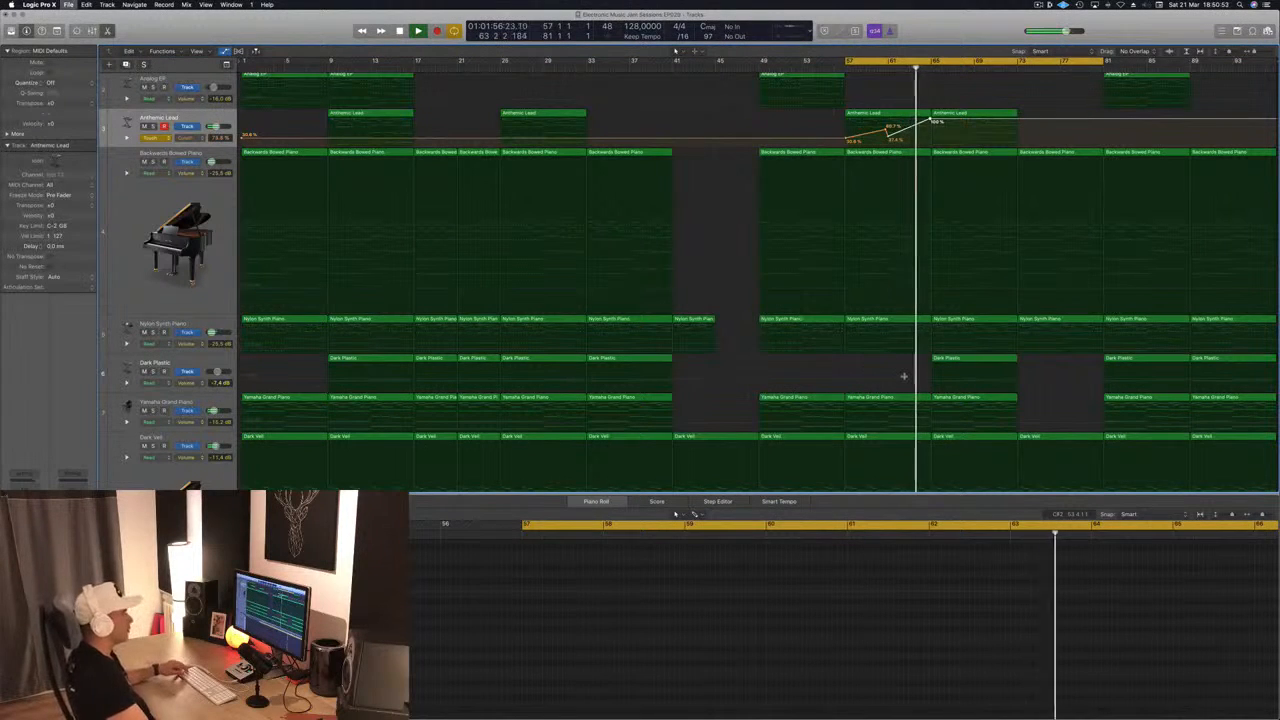
click(160, 137)
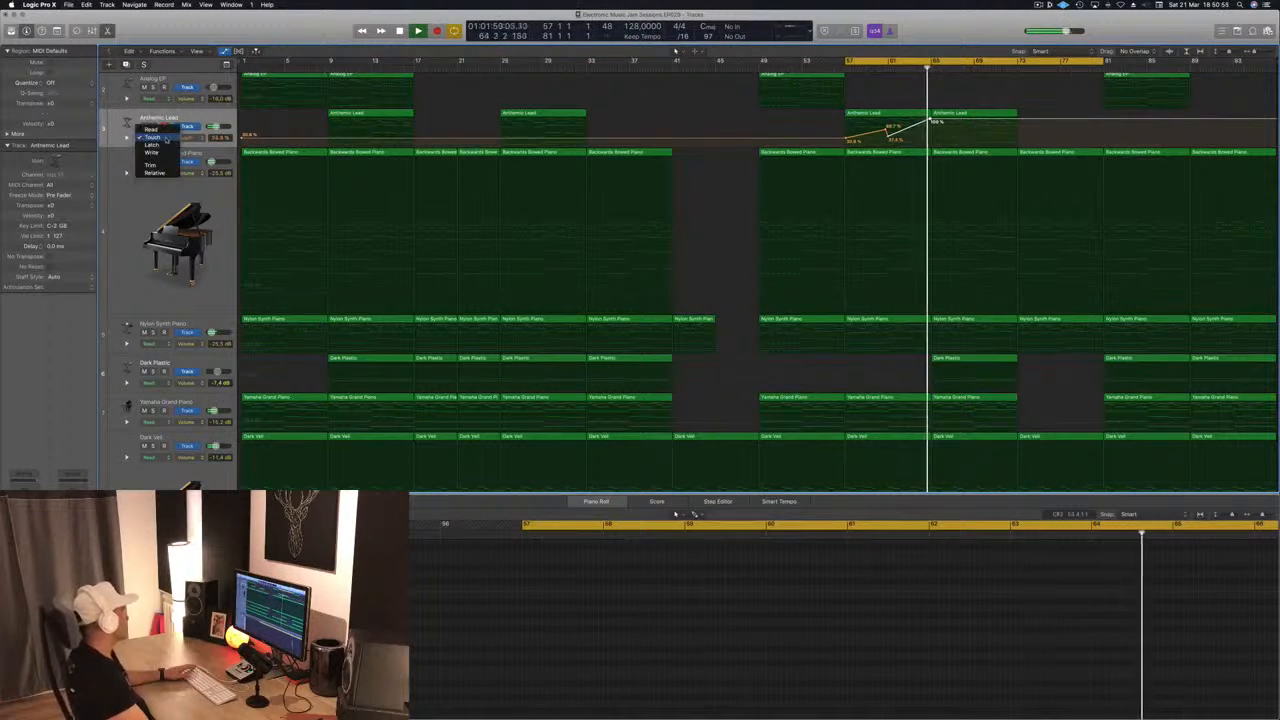
click(166, 139)
key(space)
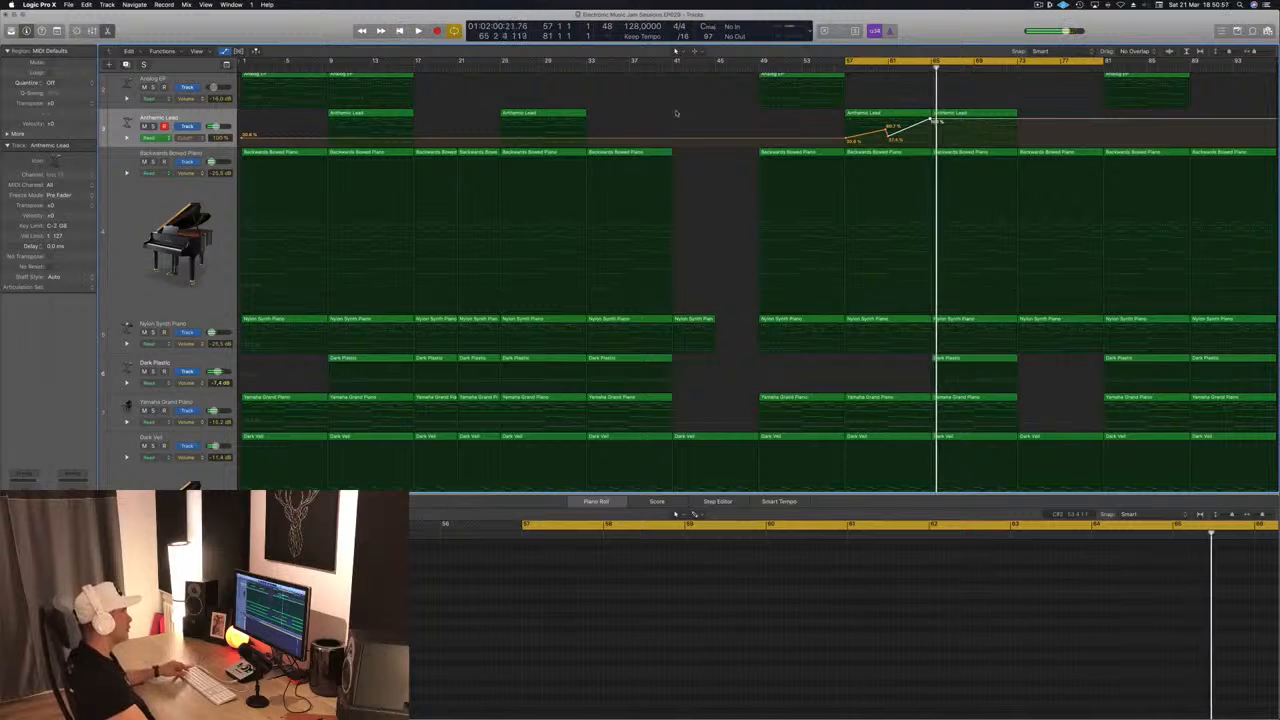
- Show the toolbar and turn on Track Zoom to enlarge the Anthemic Lead track's Cutoff automation
scroll(730, 200, up, 3)
scroll(725, 203, down, 5)
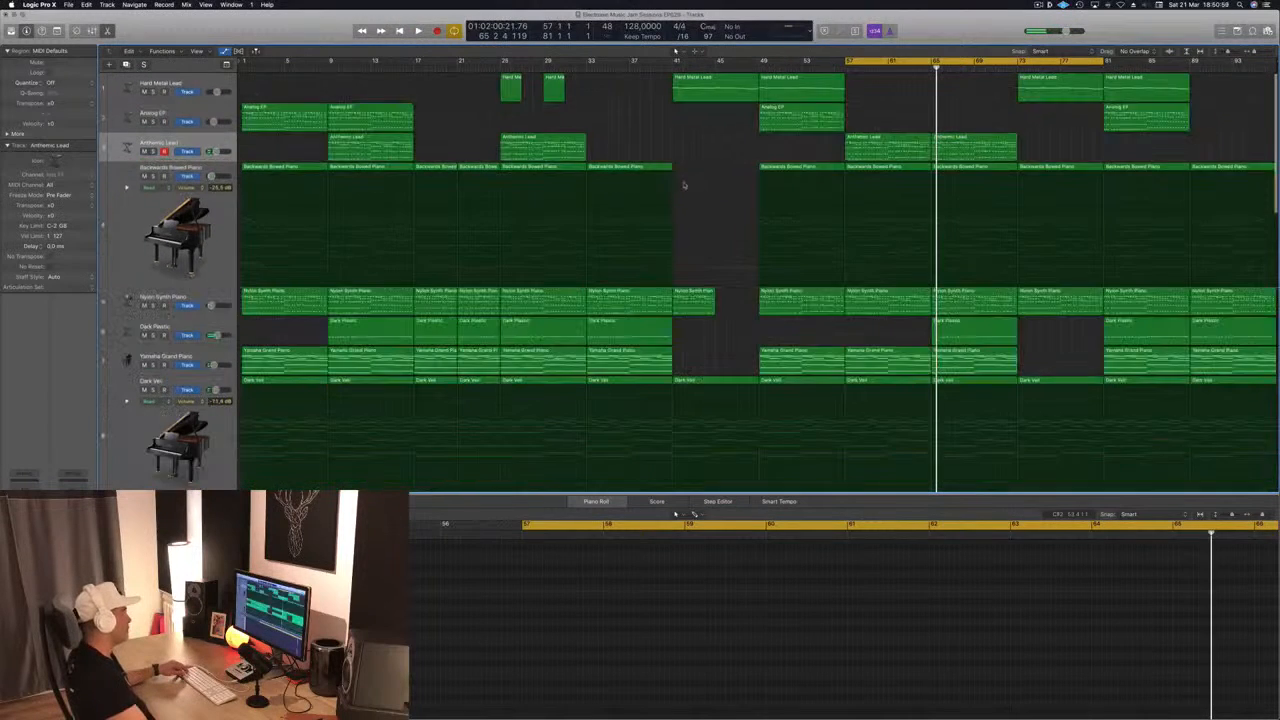
key(super+Down)
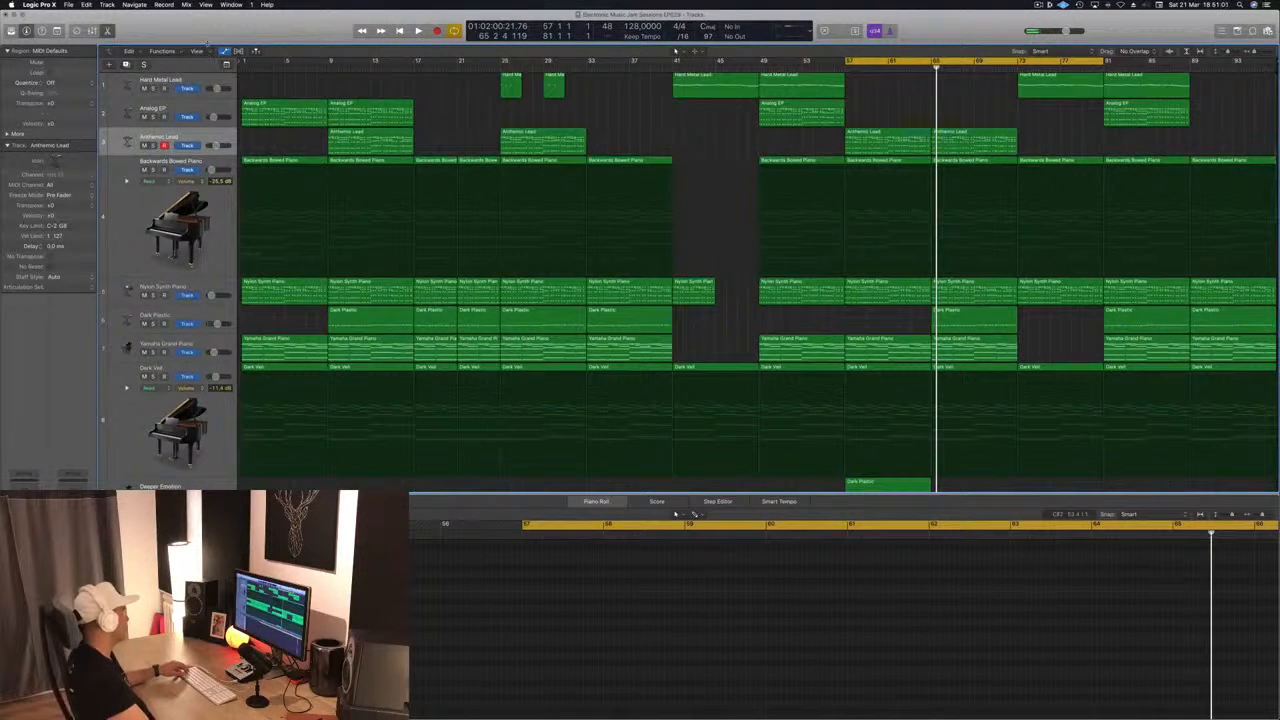
key(ctrl+alt+super+t)
click(143, 55)
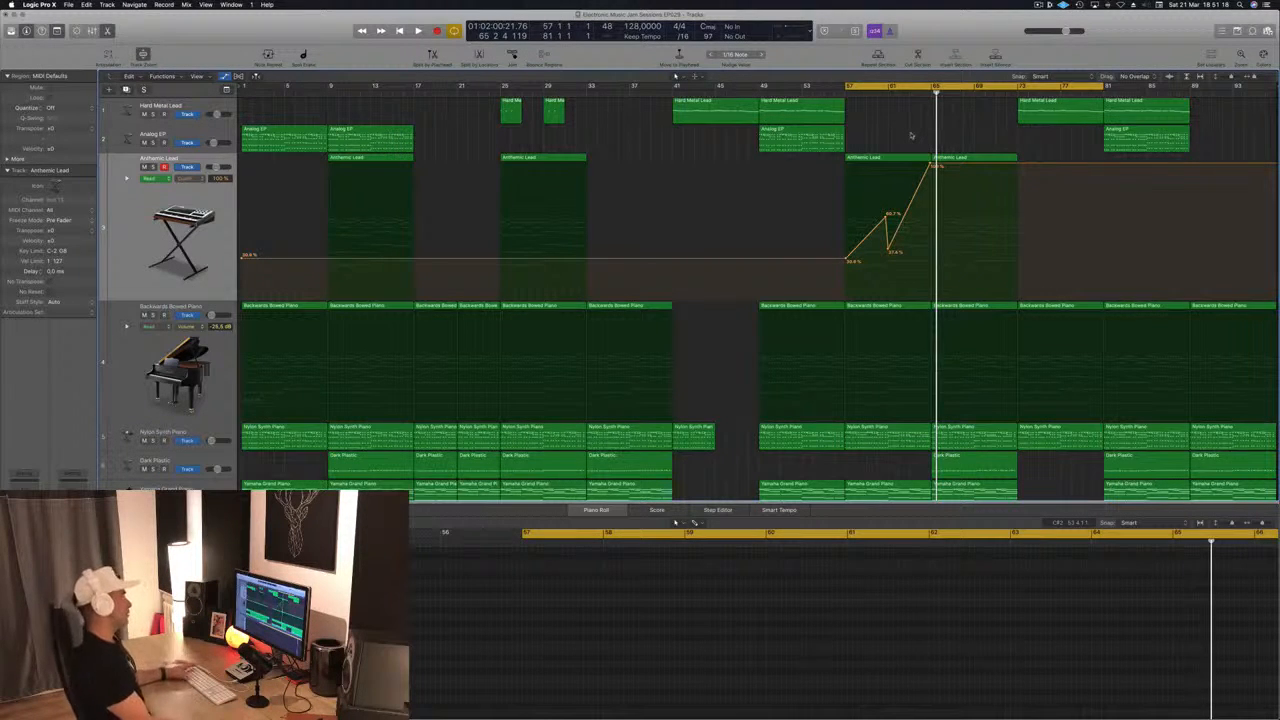
- Play from bar 57 and raise the Anthemic Lead Cutoff automation's first peak just before bar 61
key(space)
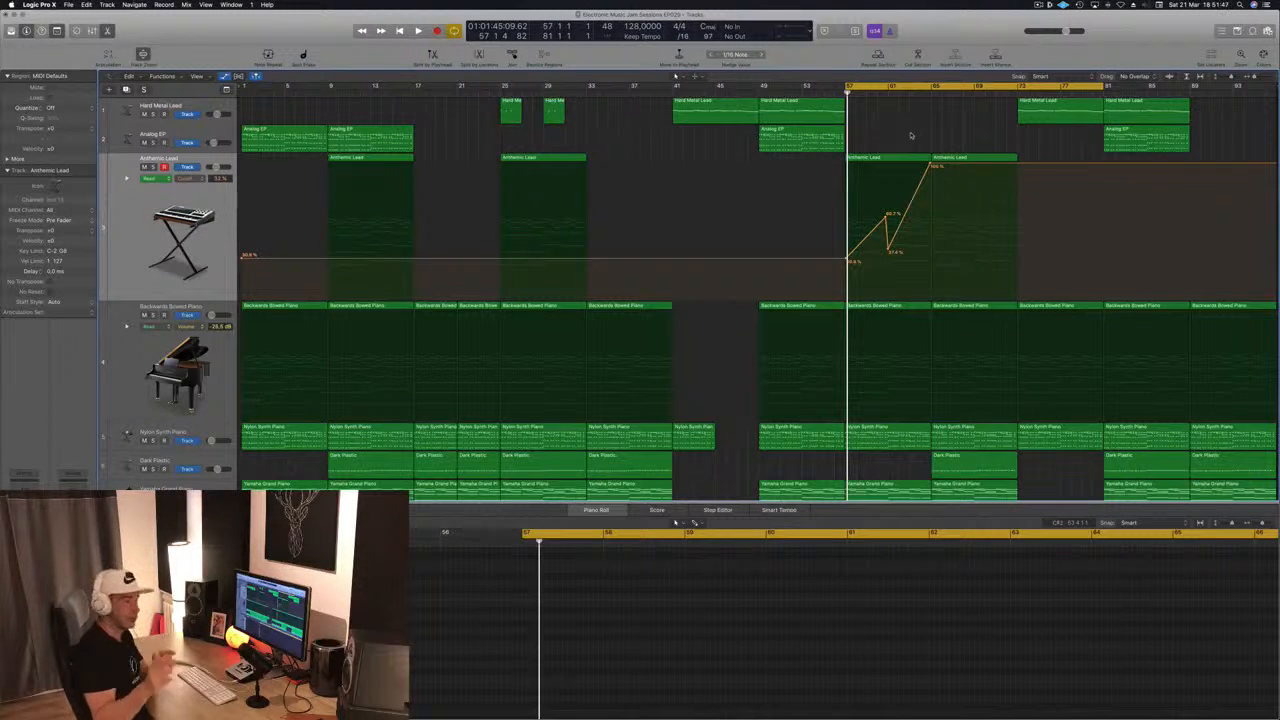
key(space)
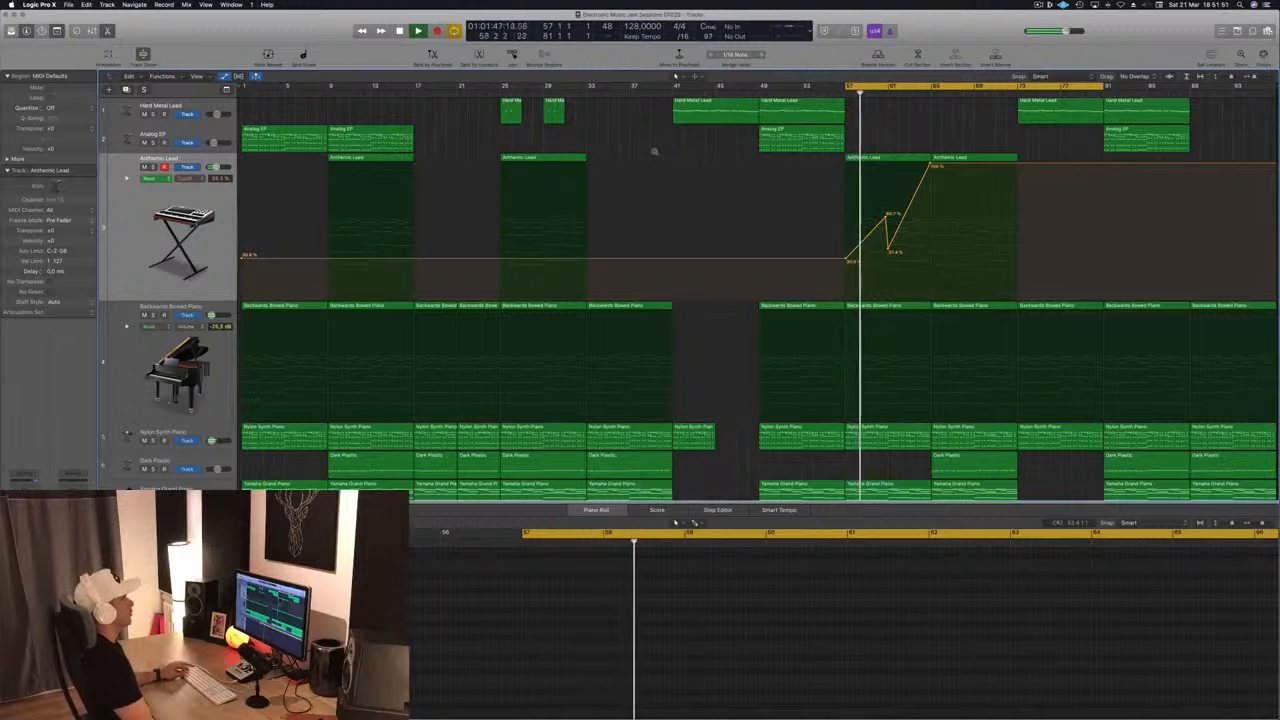
scroll(668, 155, down, 1)
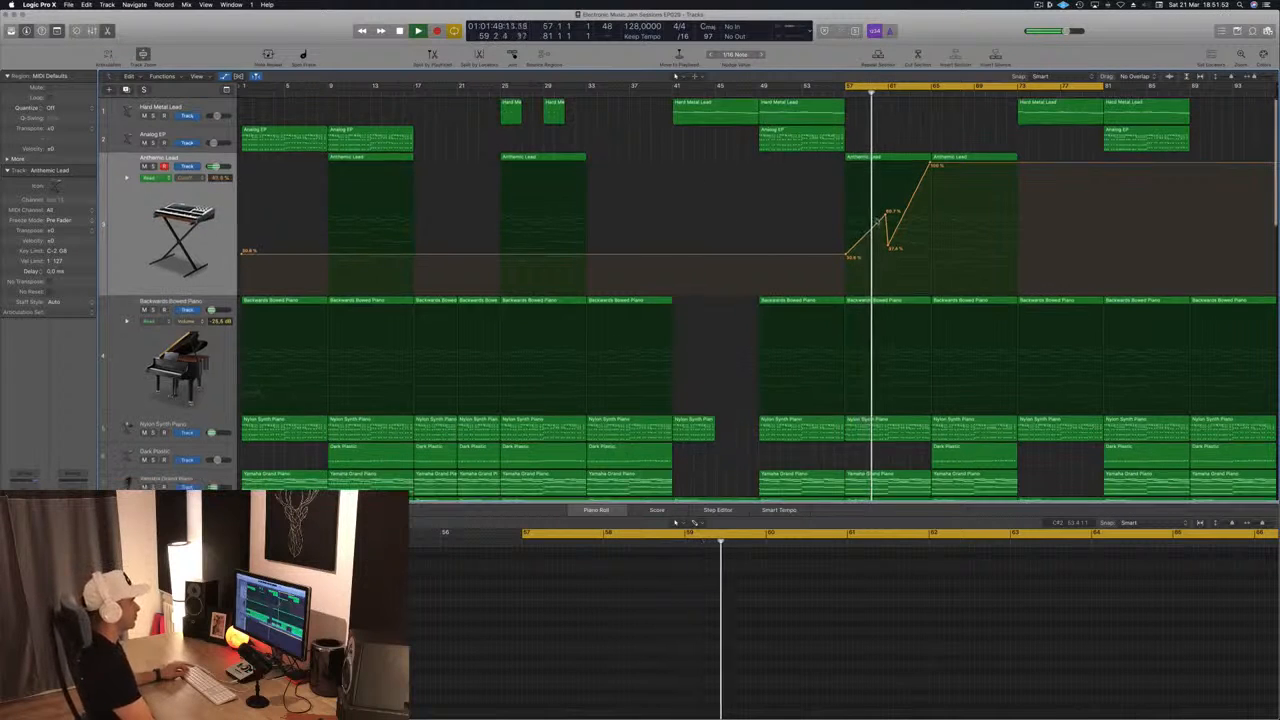
drag(886, 217, 887, 209)
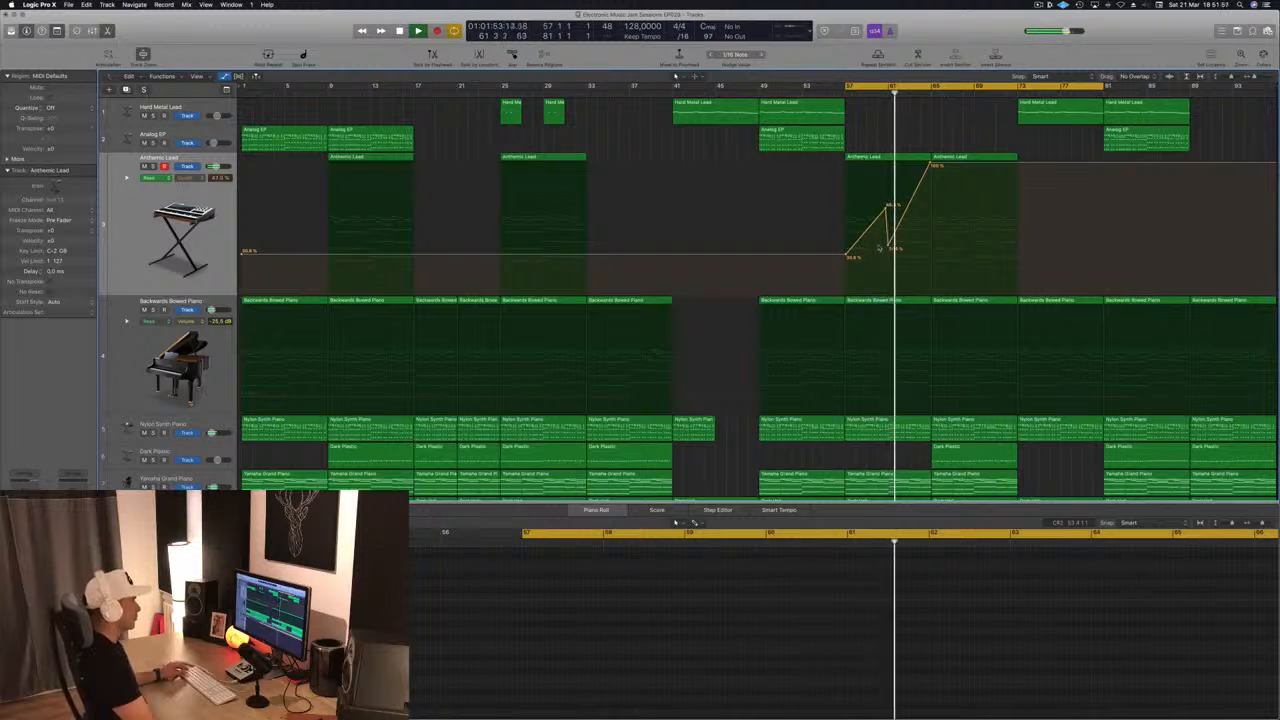
- Raise the Anthemic Lead Cutoff dip near bar 61 to about 53% and drop the Cutoff to 0% at bar 65
drag(887, 247, 888, 224)
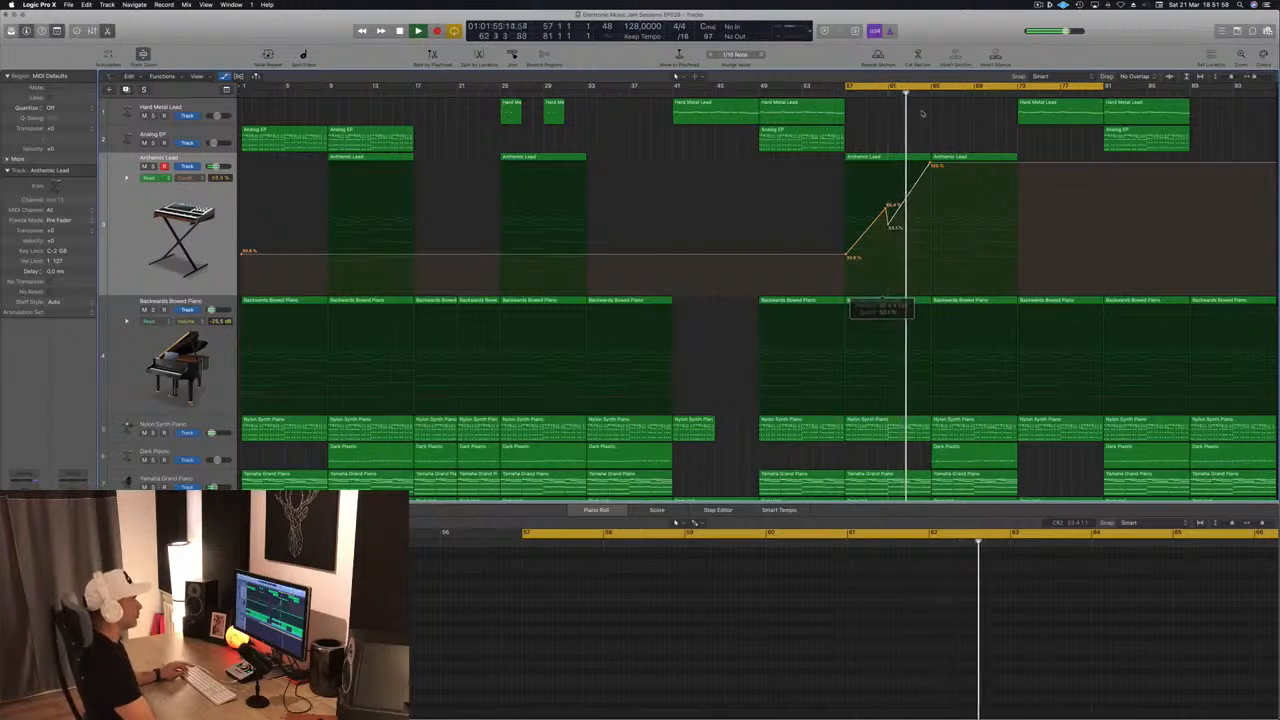
click(926, 169)
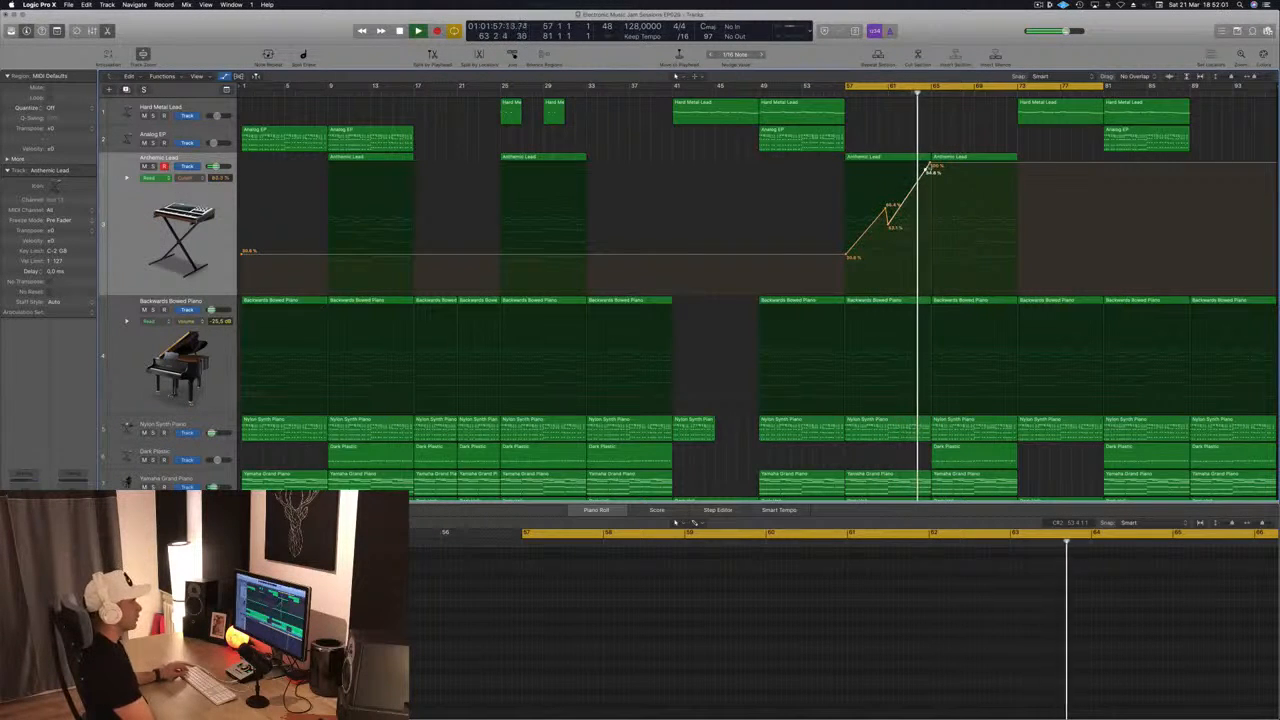
click(930, 163)
drag(930, 163, 931, 294)
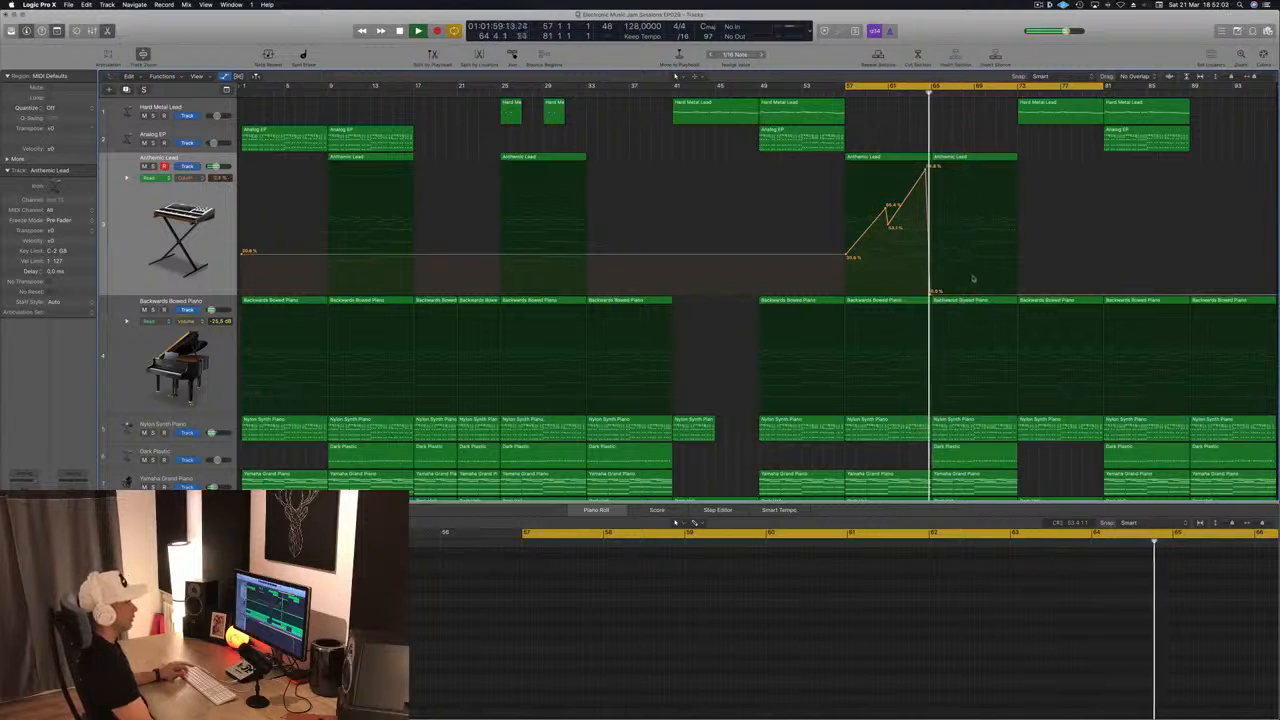
- Return the Anthemic Lead Cutoff to 100% right after the bar 65 drop and restart playback from bar 57
key(super+Right)
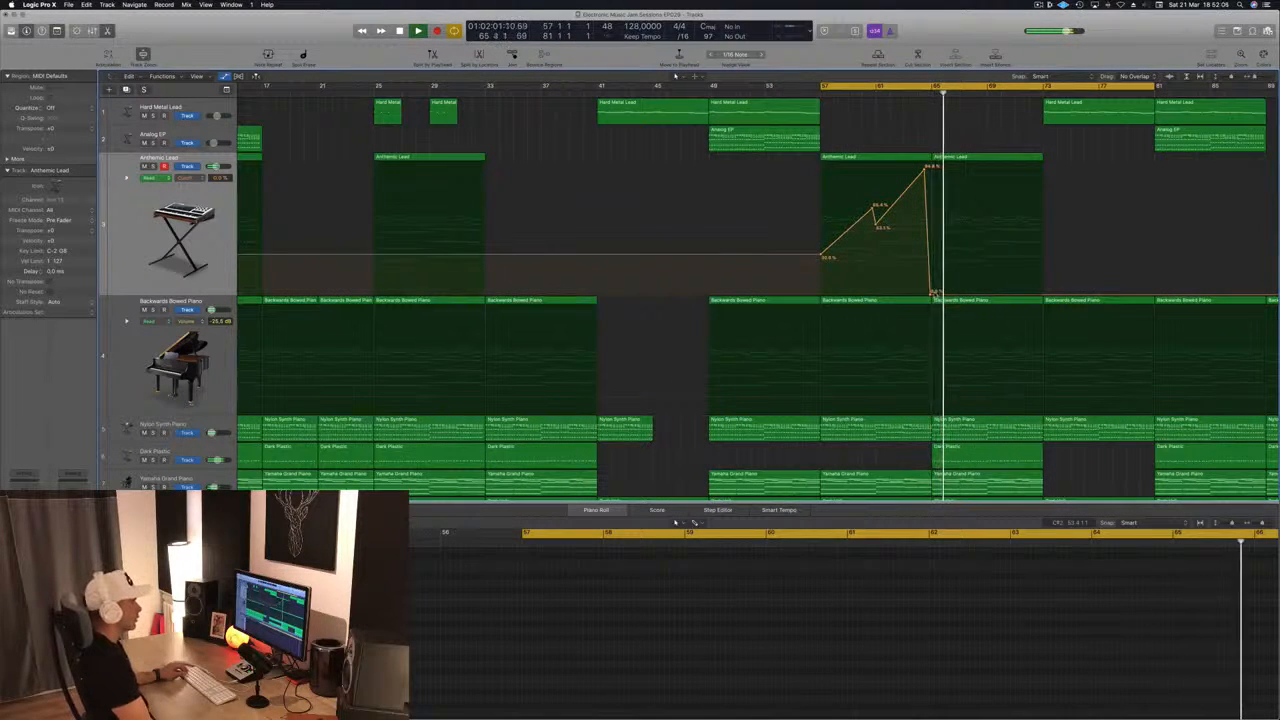
drag(934, 294, 936, 166)
key(space)
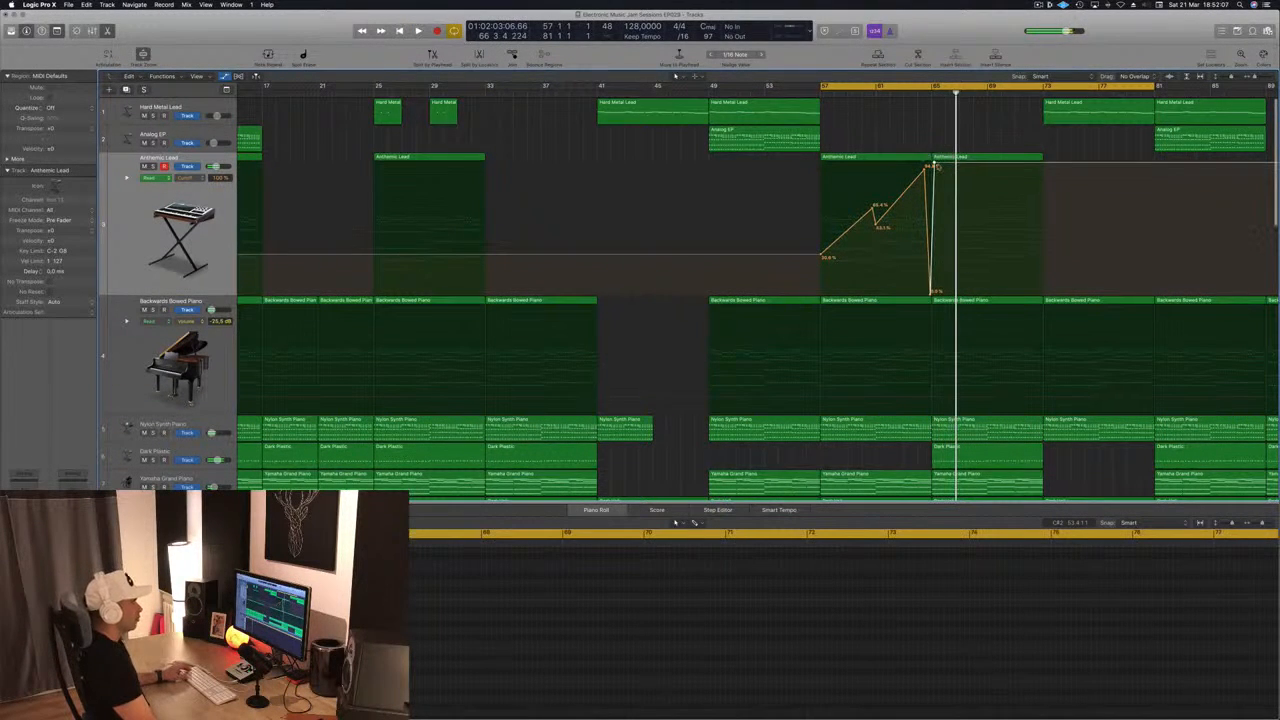
key(space)
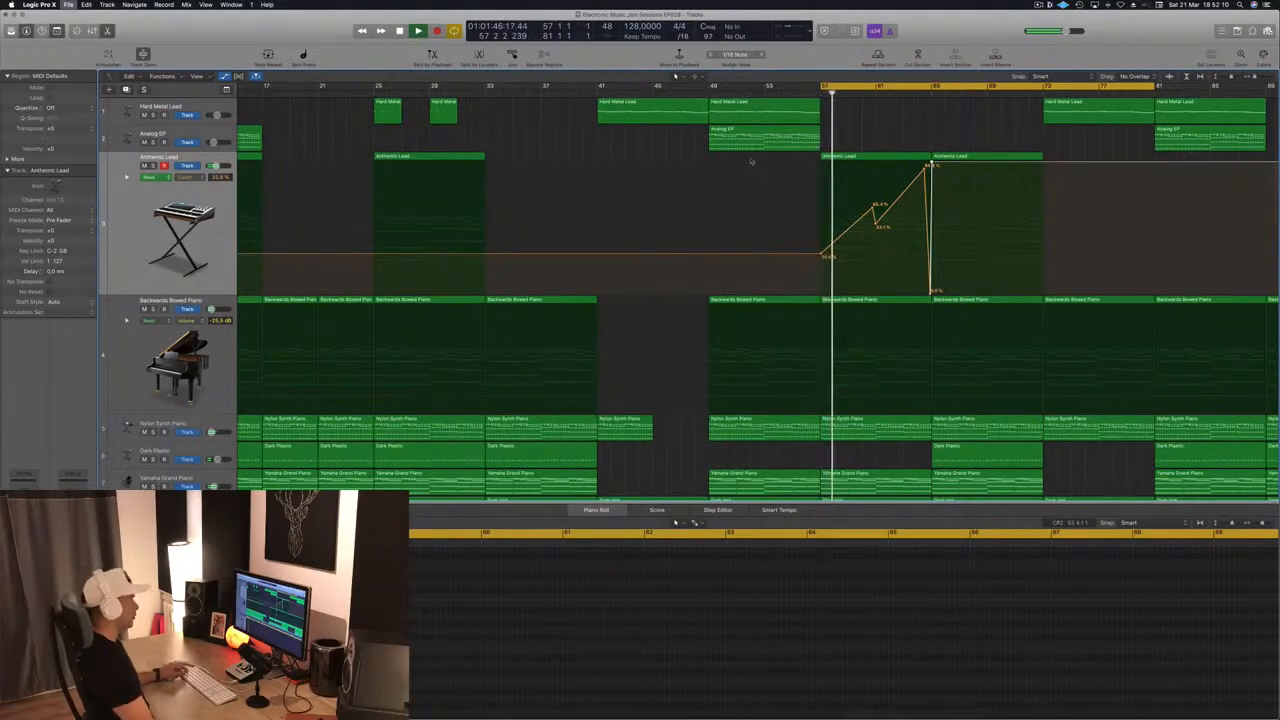
- Hide the lower editor and copy the Dark Plastic region on track 9 from bar 57 to bar 65
key(super+Left)
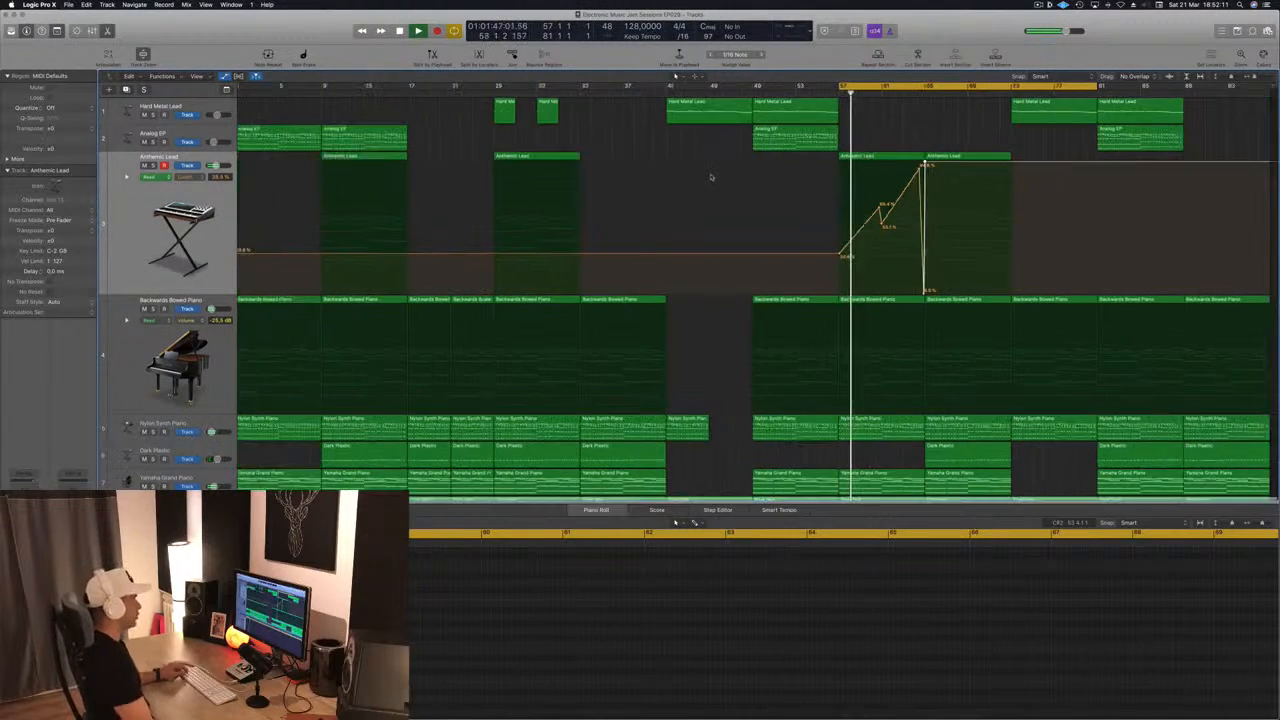
scroll(706, 258, down, 3)
key(super+Up)
key(super+Up)
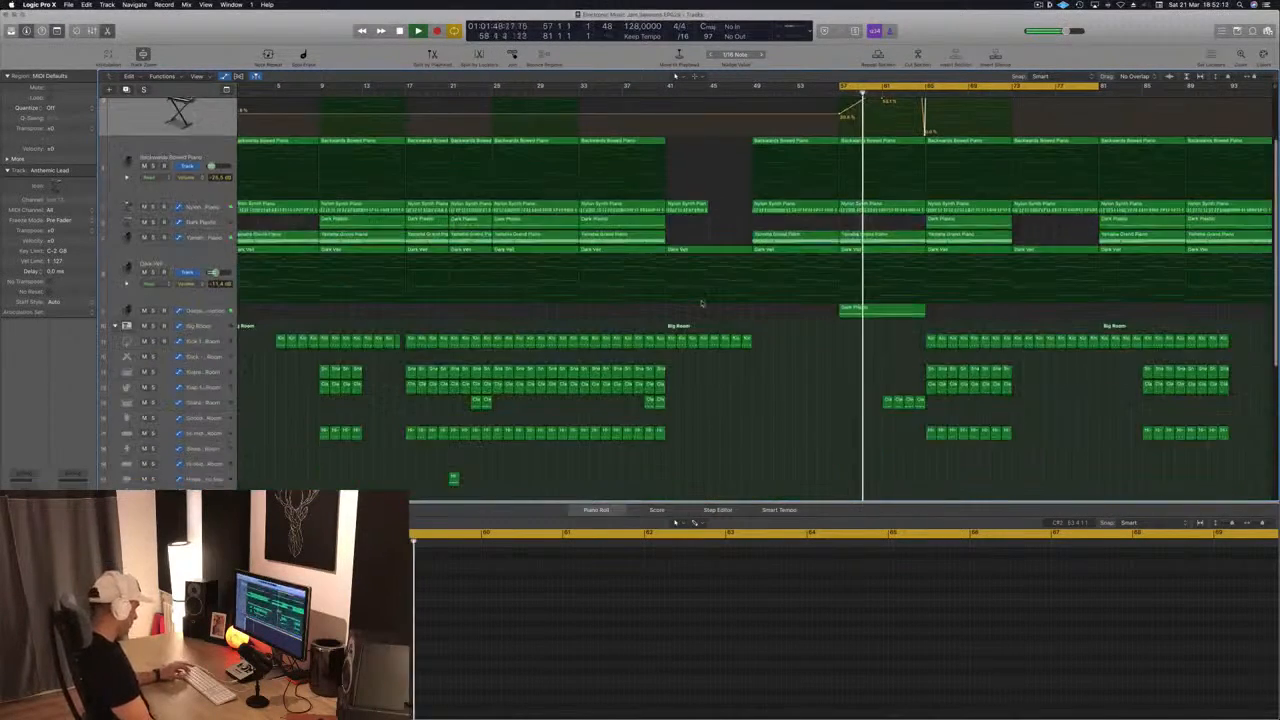
scroll(703, 303, down, 1)
key(x)
key(x)
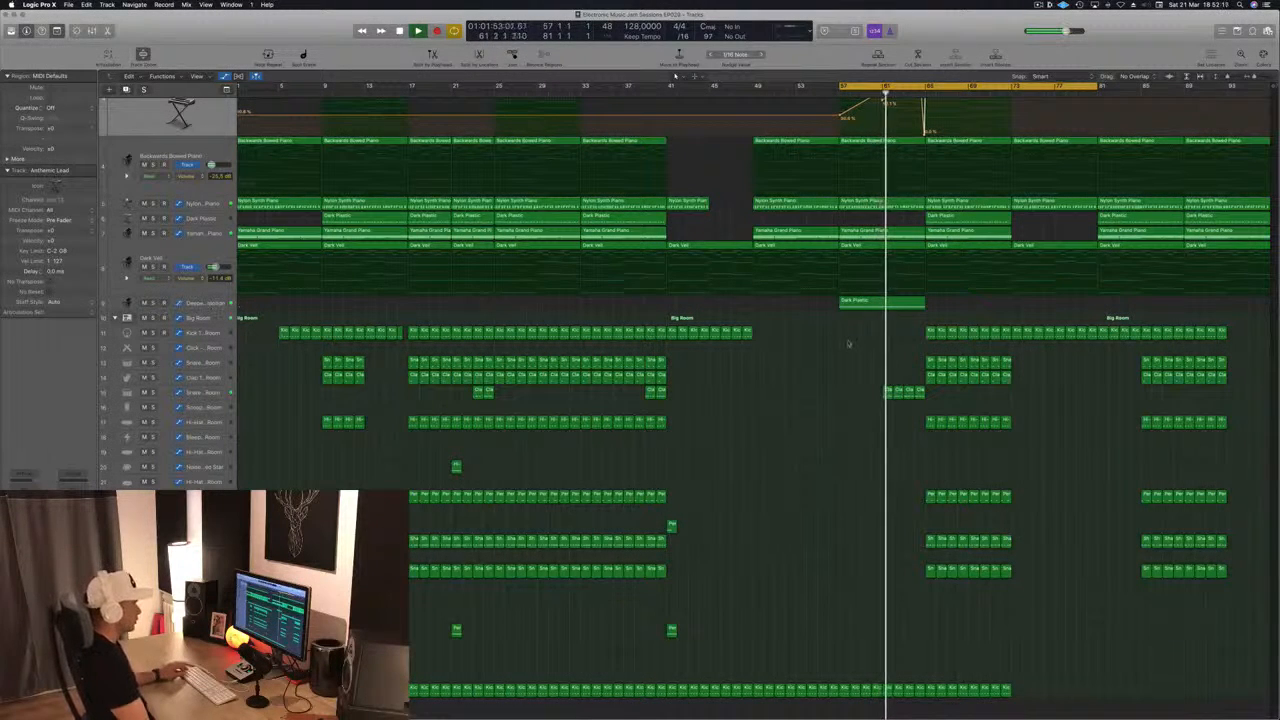
drag(890, 302, 969, 303)
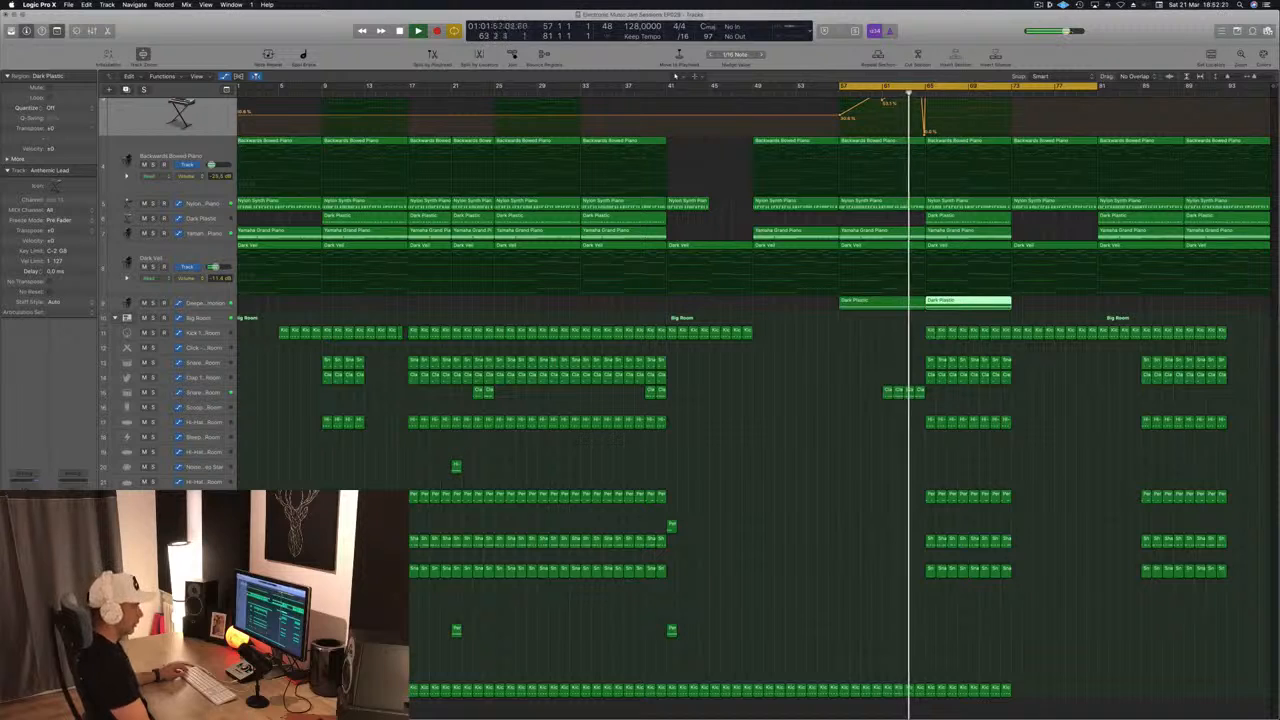
click(1040, 364)
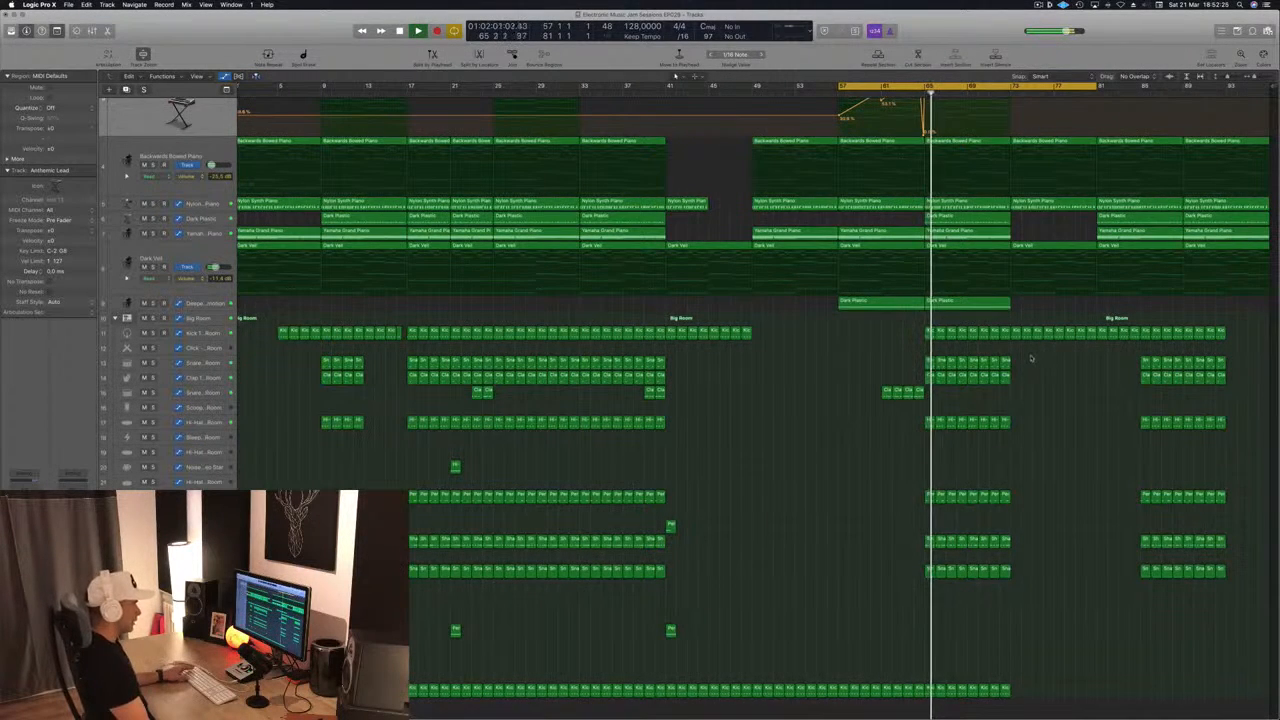
- Delete the snare, clap, hi-hat, percussion and shaker regions between bars 65 and 73, keeping the kick
drag(1030, 358, 929, 588)
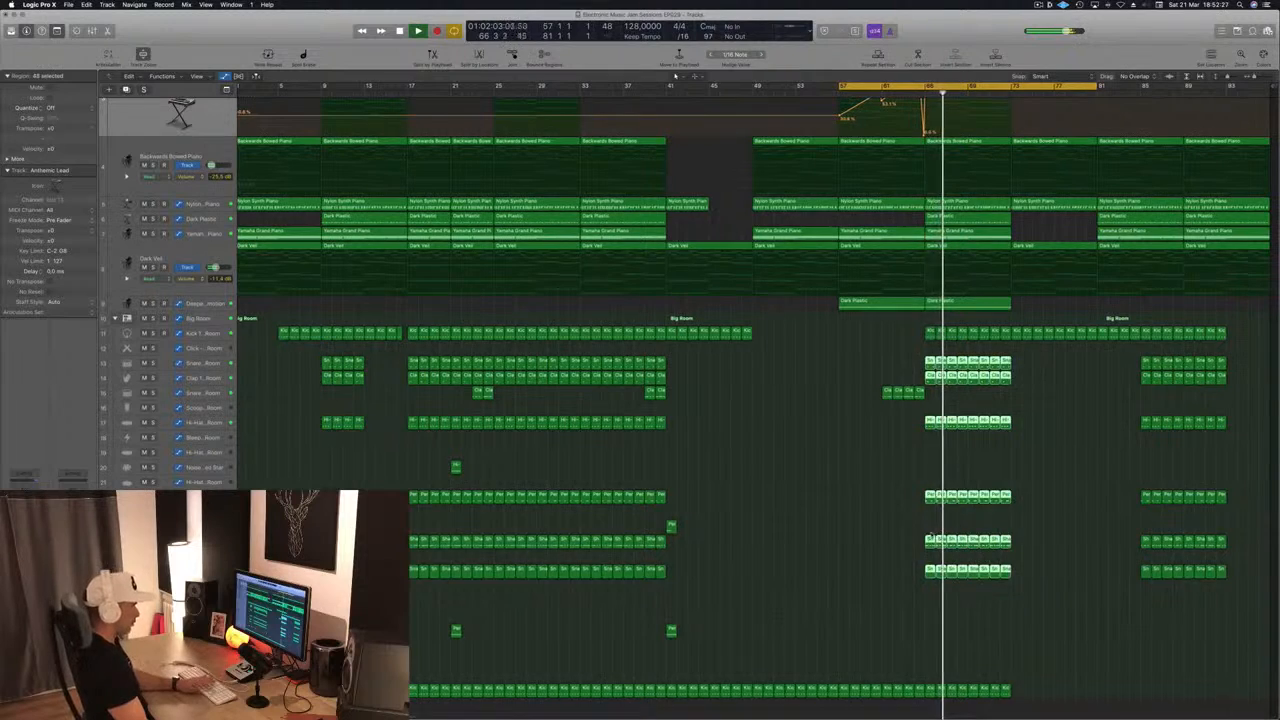
key(BackSpace)
scroll(750, 400, up, 1)
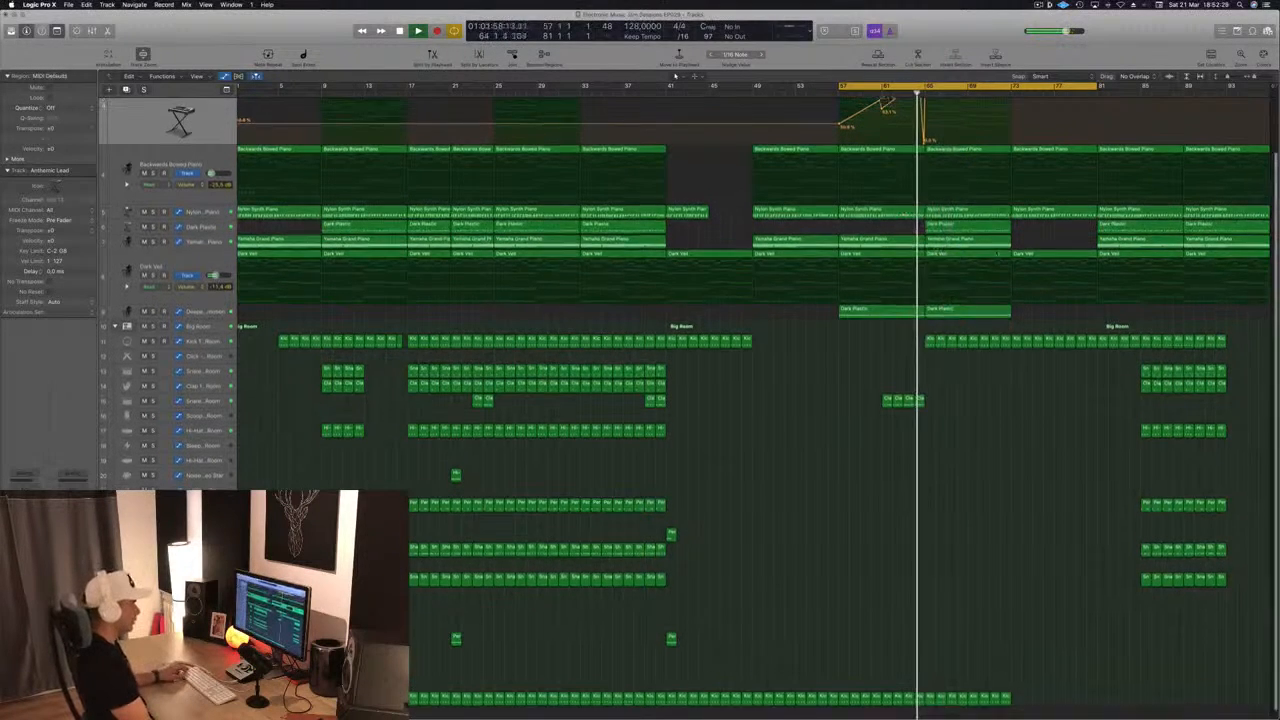
scroll(997, 254, up, 1)
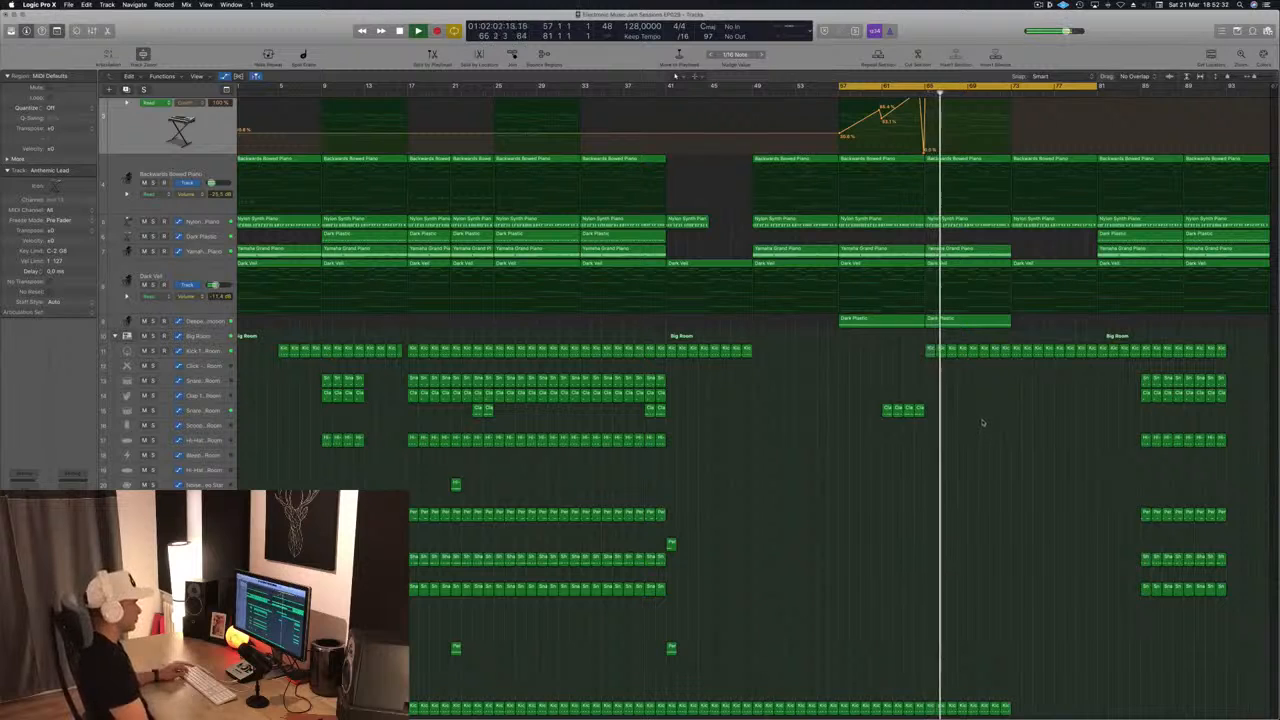
- Copy the Analog EP region from bar 49 to bar 65
scroll(1023, 400, up, 5)
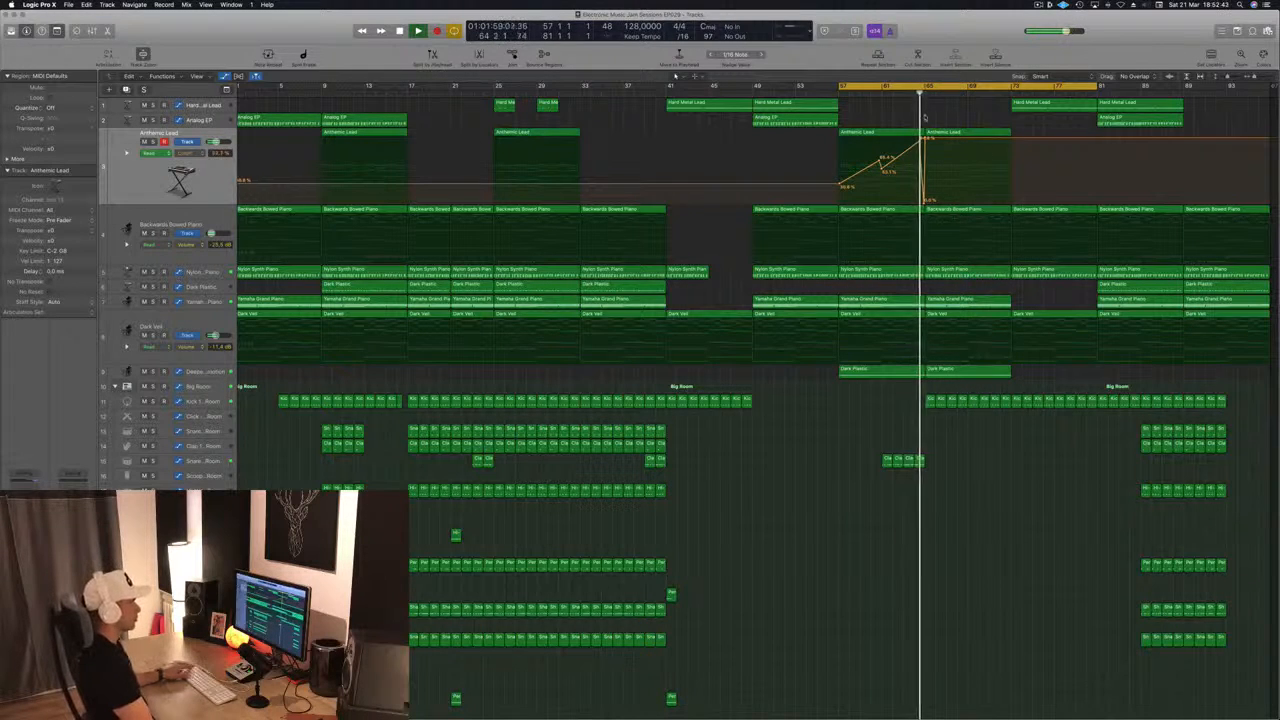
drag(815, 121, 971, 127)
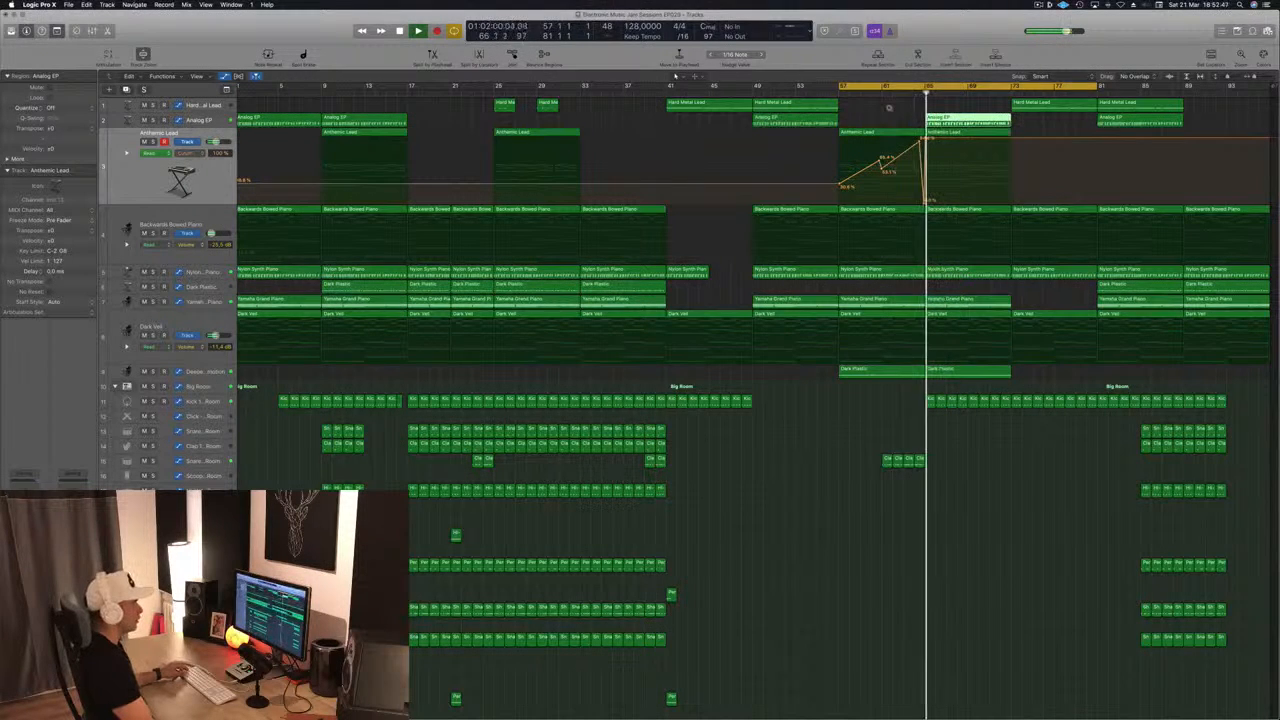
click(634, 288)
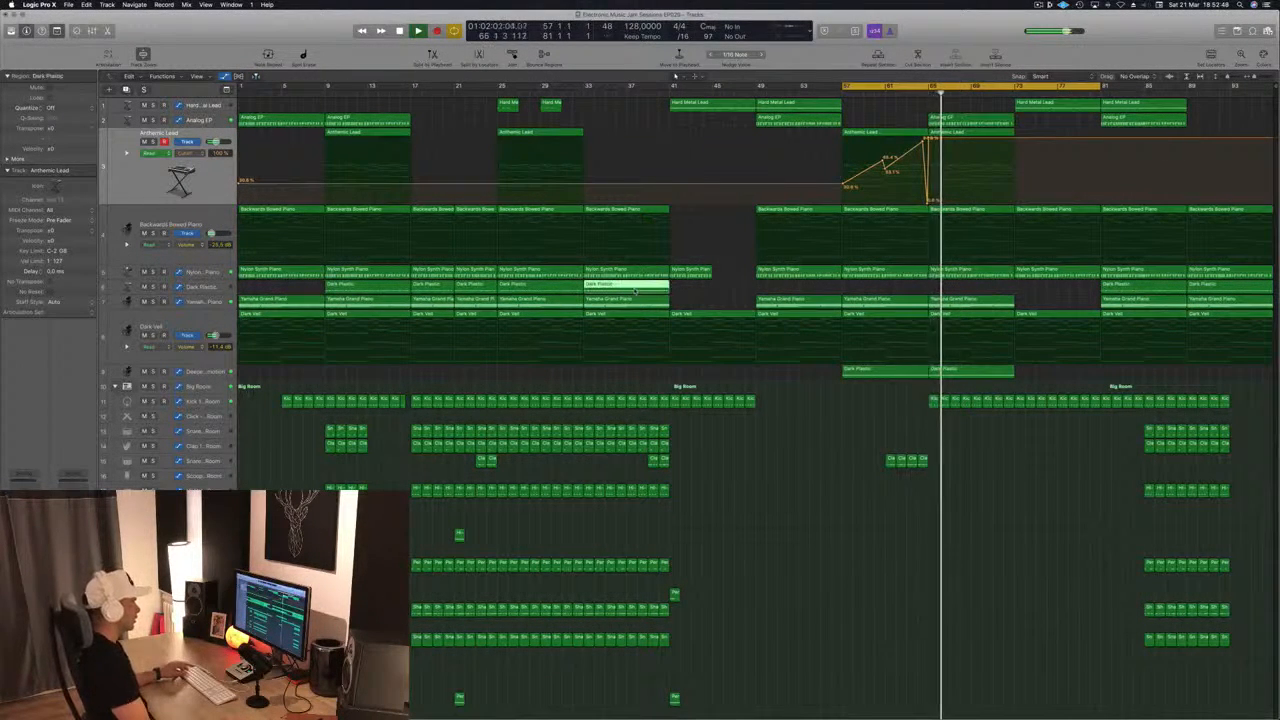
click(1058, 297)
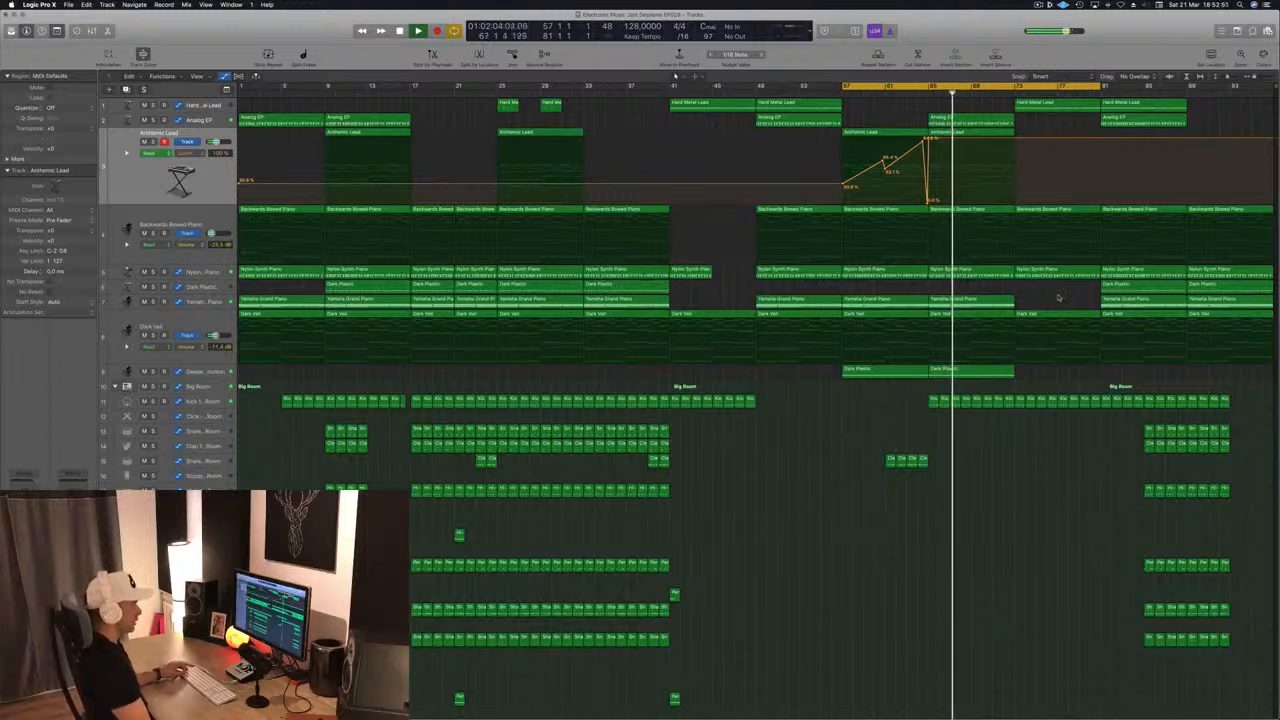
- Copy the snare, clap, hi-hat, percussion and shaker regions from bar 85 back to fill bars 73 to 85, and save the project
drag(1100, 420, 1250, 680)
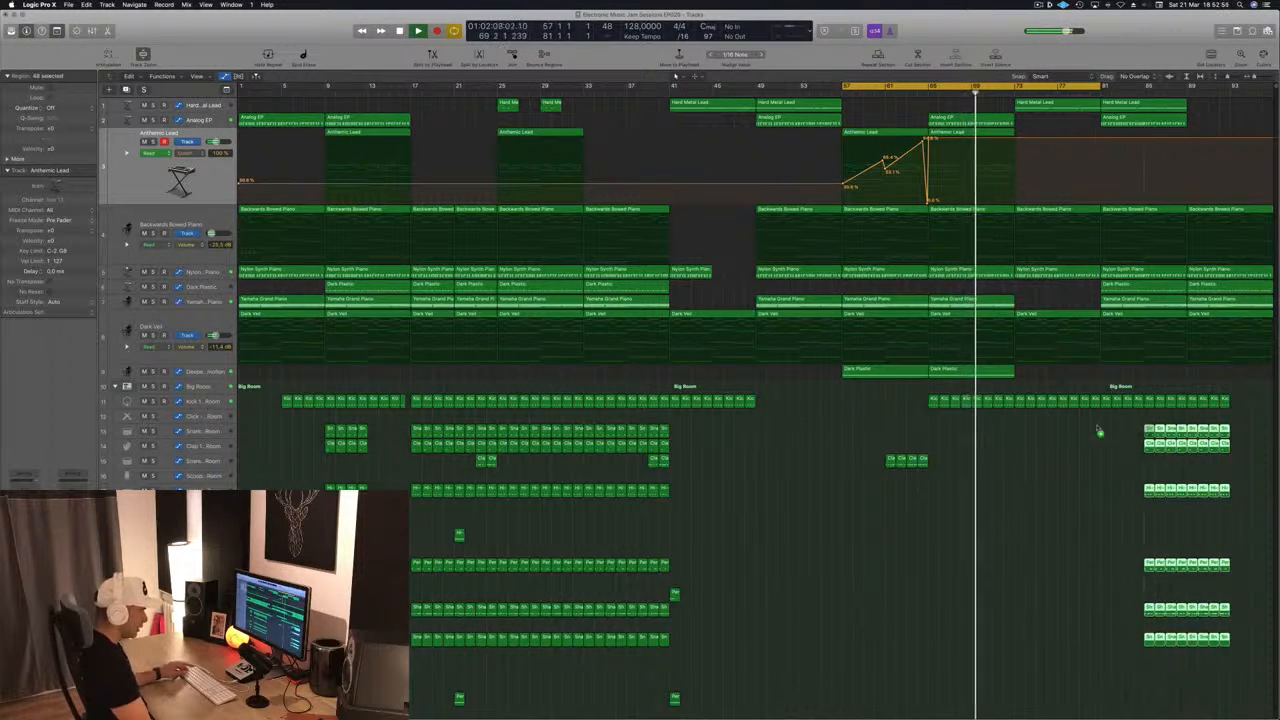
drag(1148, 430, 1108, 442)
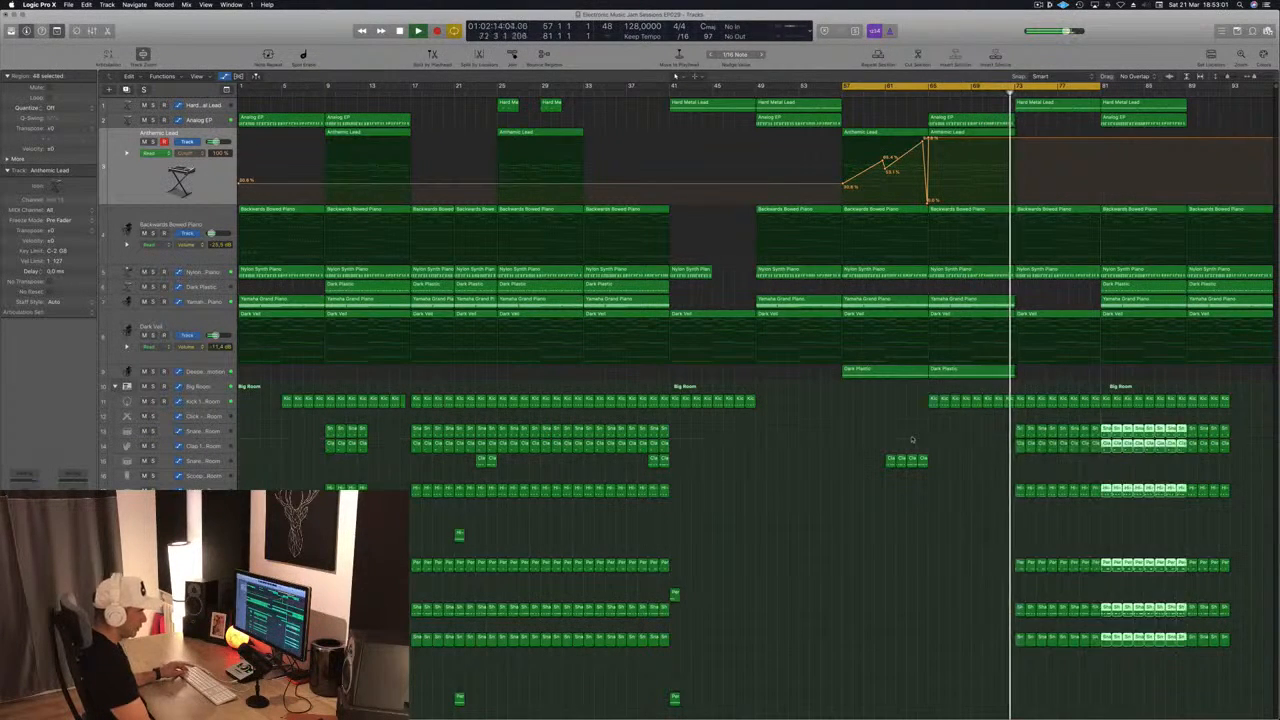
click(948, 418)
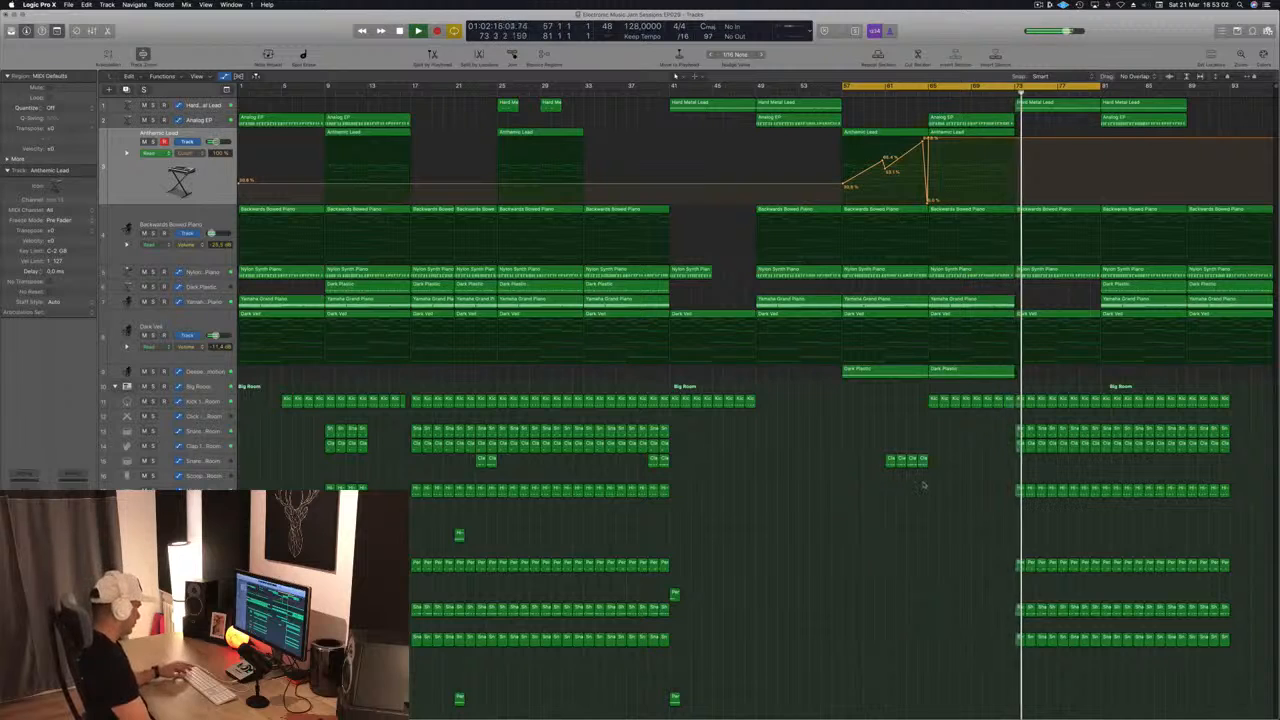
key(super+s)
- Copy the Analog EP and Anthemic Lead regions from bar 65 to bar 73 and play the transition from bar 72
click(921, 94)
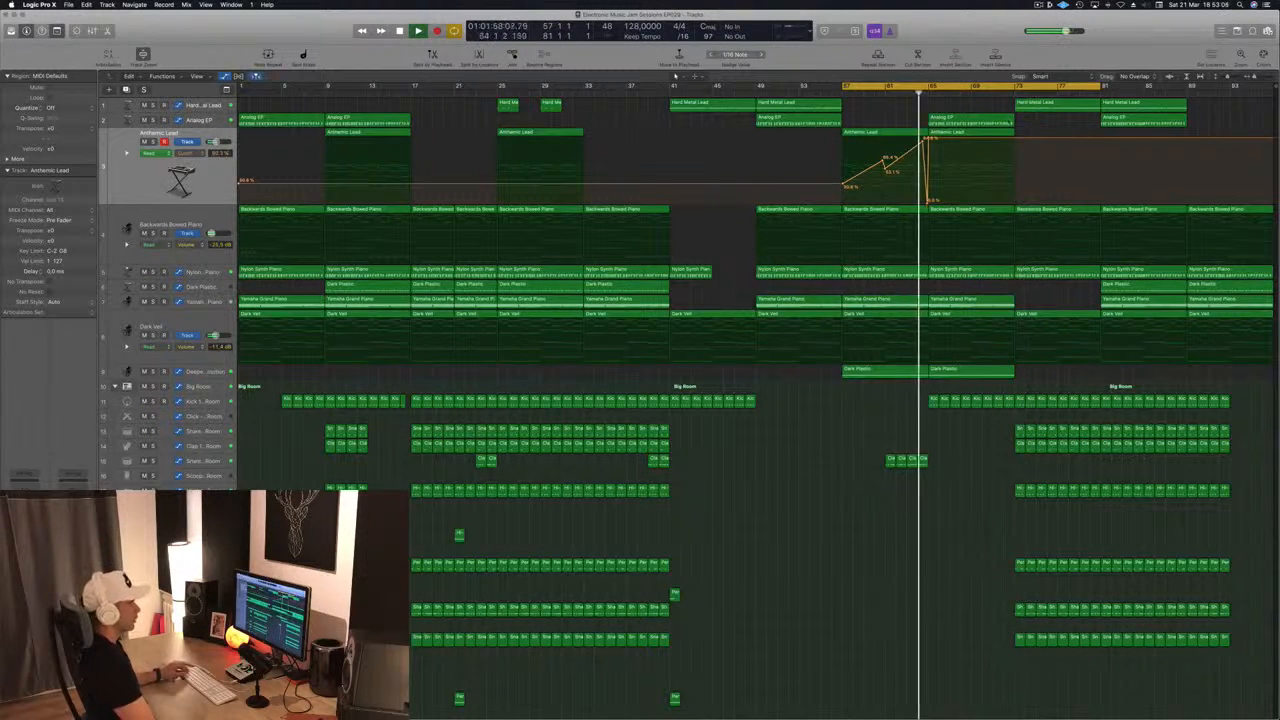
drag(1028, 118, 1065, 129)
click(1002, 94)
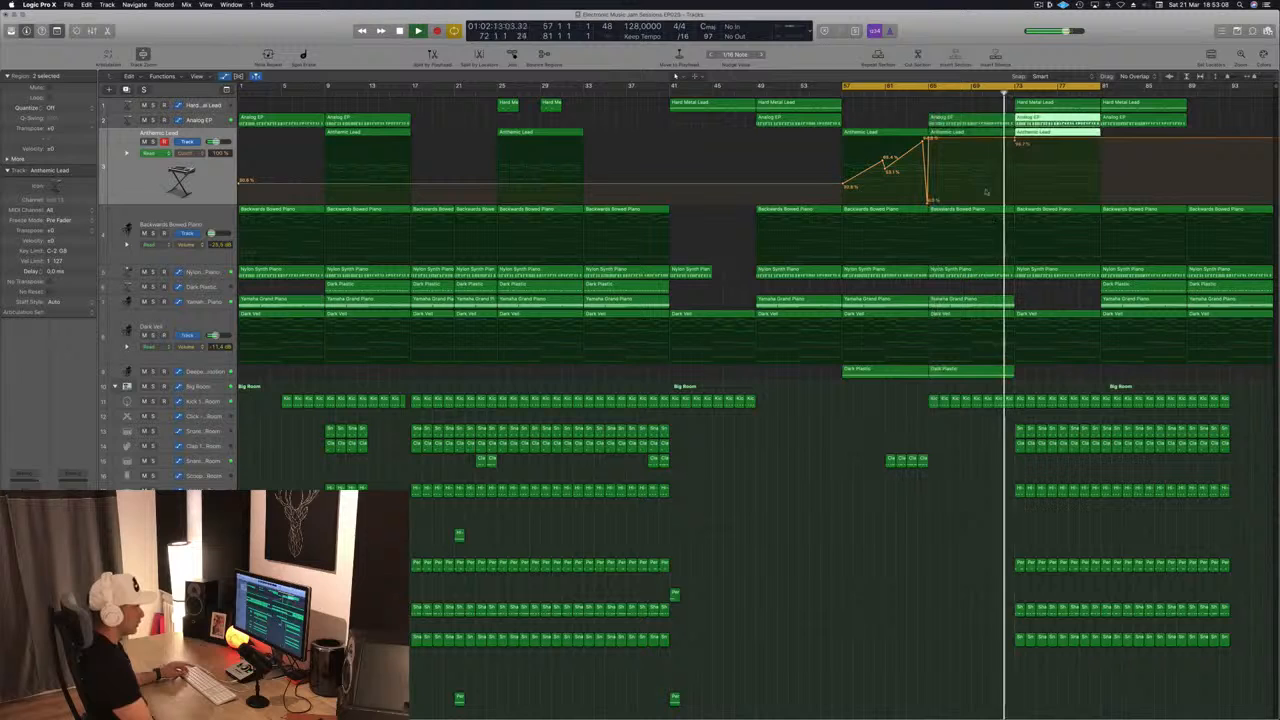
click(1020, 290)
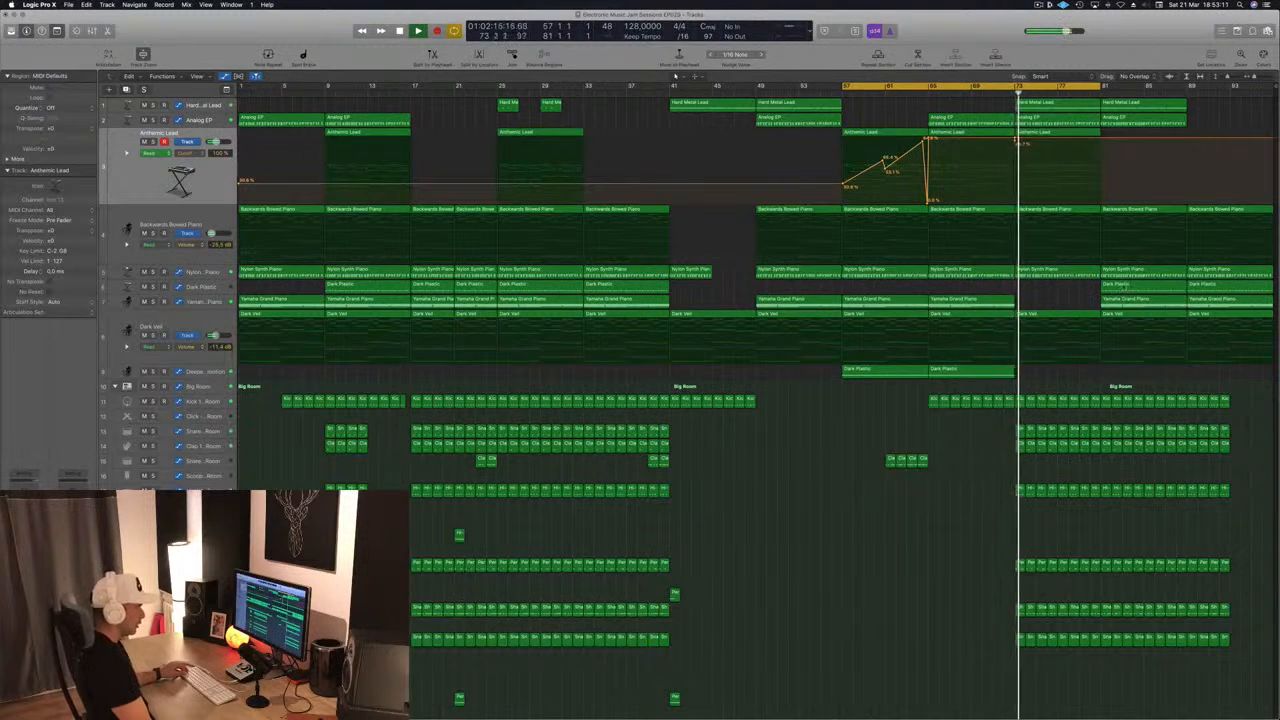
- Copy the Dark Plastic and Yamaha Grand Piano regions from bar 81 to bar 73 and save the project
click(1118, 287)
drag(1118, 287, 1040, 292)
drag(1126, 300, 1050, 314)
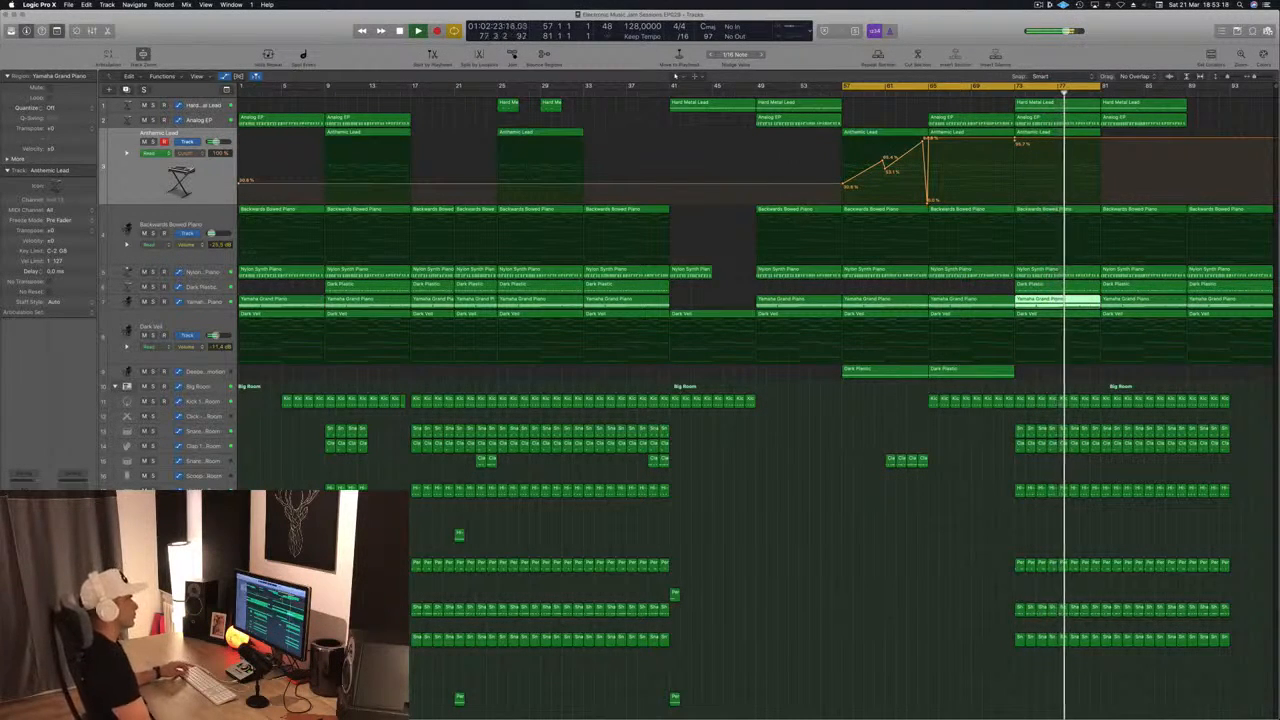
click(876, 109)
key(super+s)
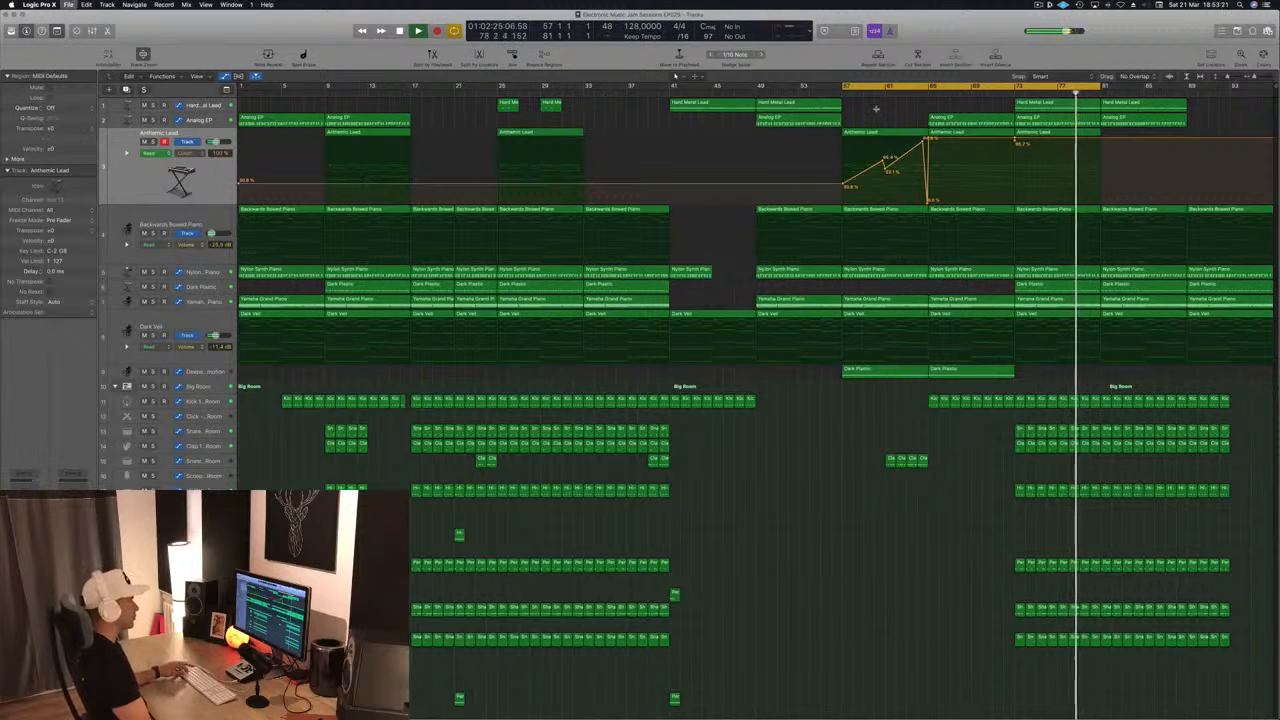
- Extend the cycle range to bar 97 and audition the section, selecting the Hard Metal Lead region at bar 81
drag(1100, 87, 1268, 88)
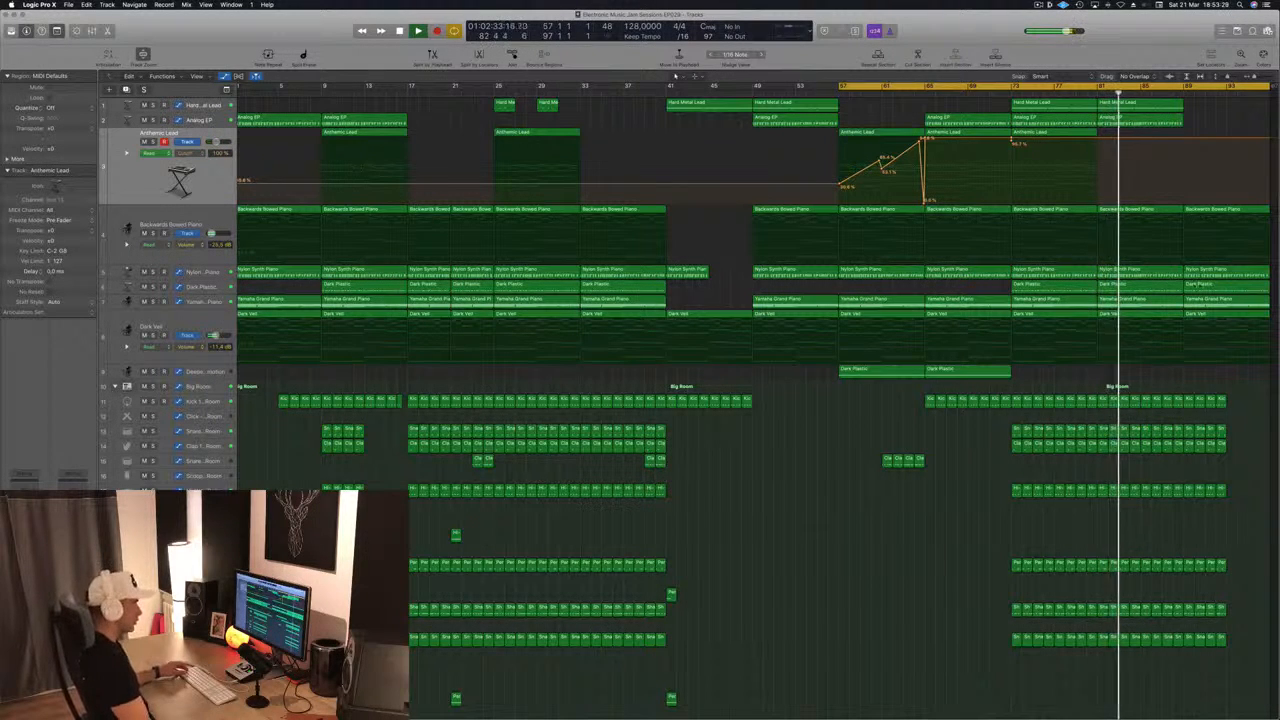
click(1200, 285)
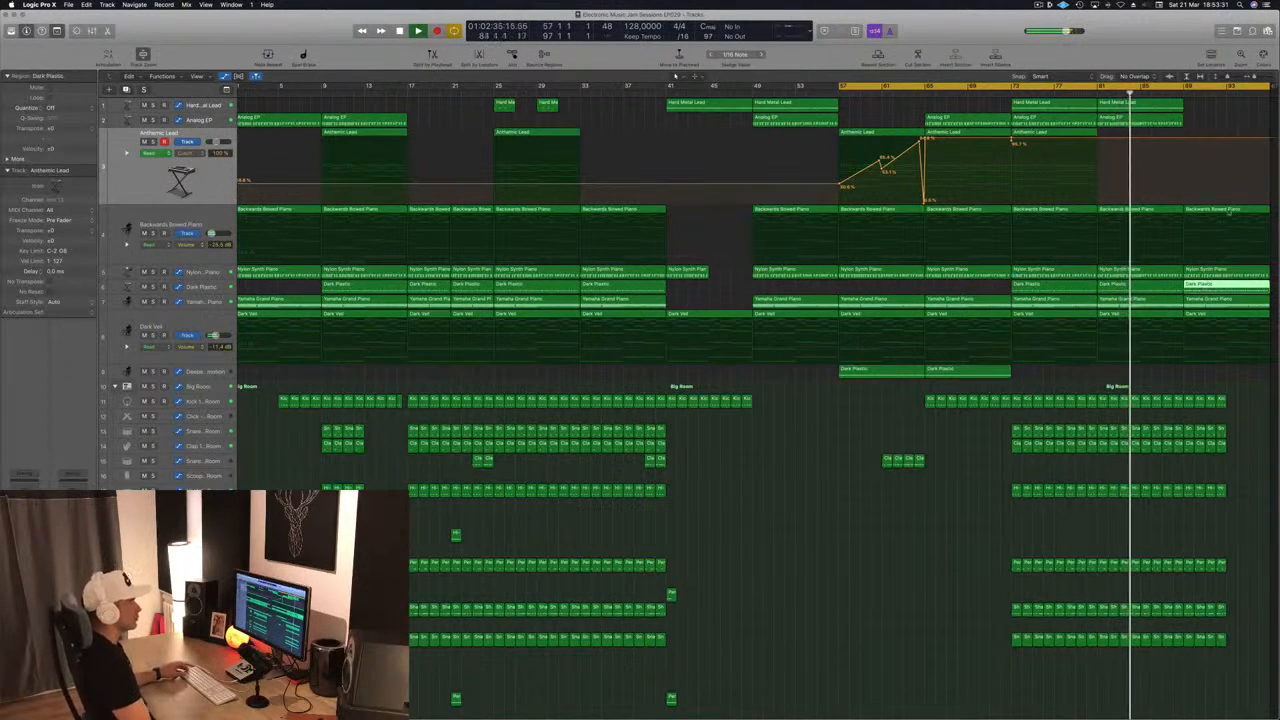
click(1219, 112)
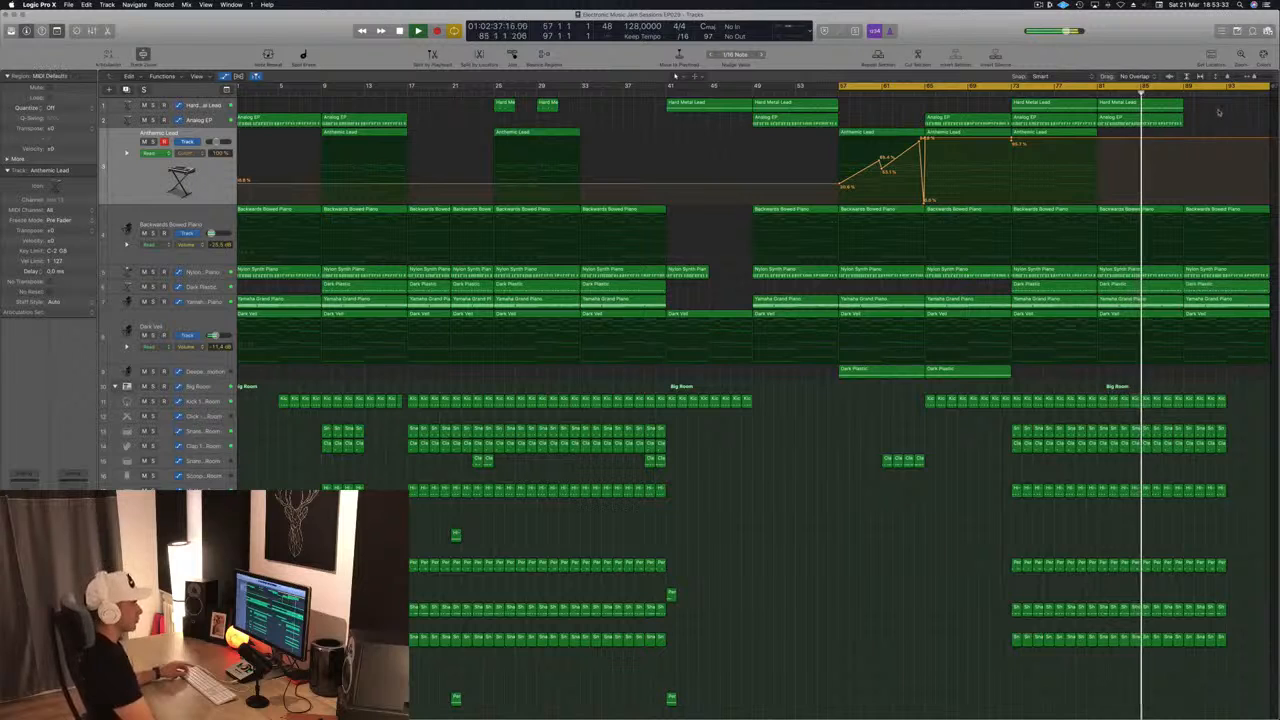
click(1174, 108)
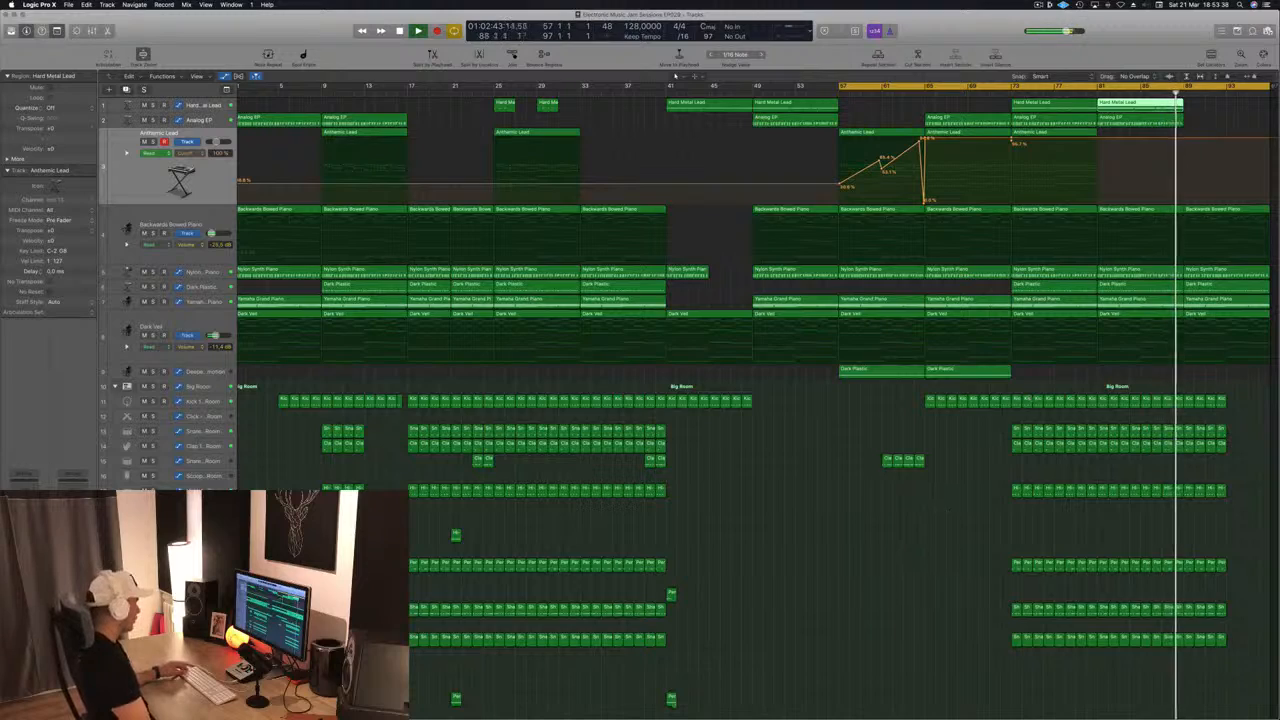
- Create an arrangement track for the Master output channel and move it below all the other tracks
scroll(880, 530, down, 1)
scroll(820, 538, down, 5)
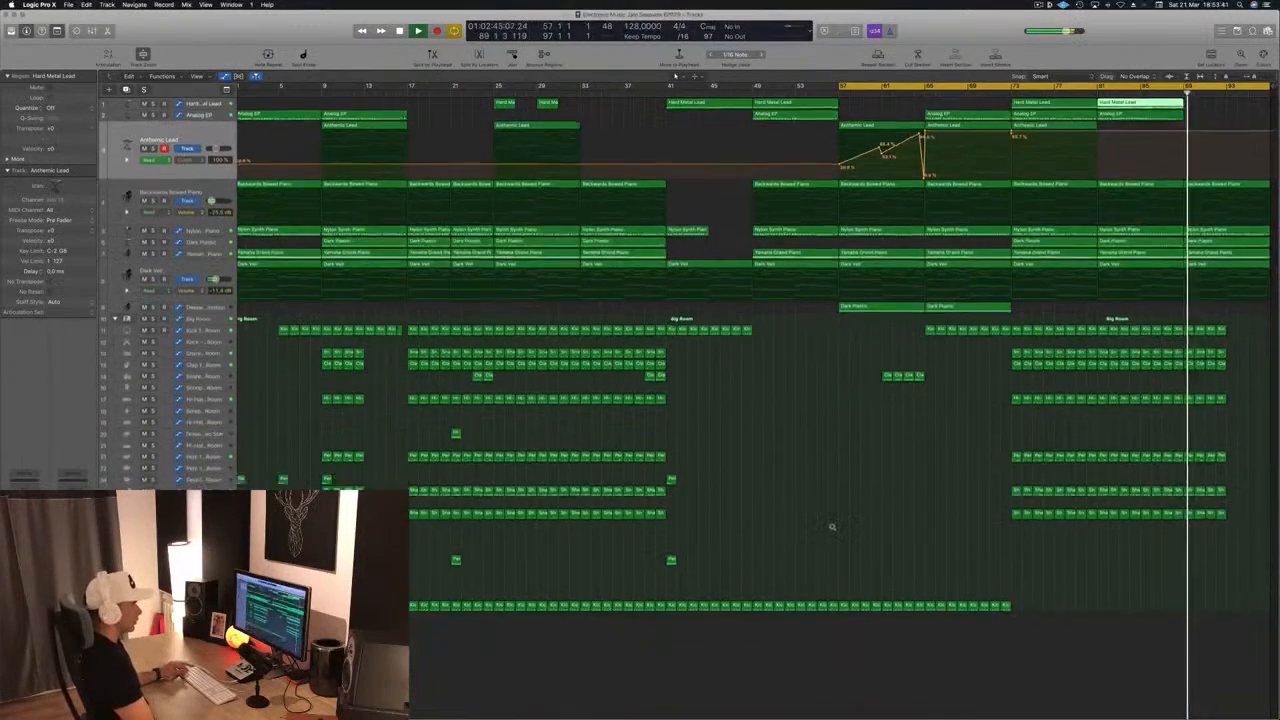
scroll(836, 518, down, 2)
key(space)
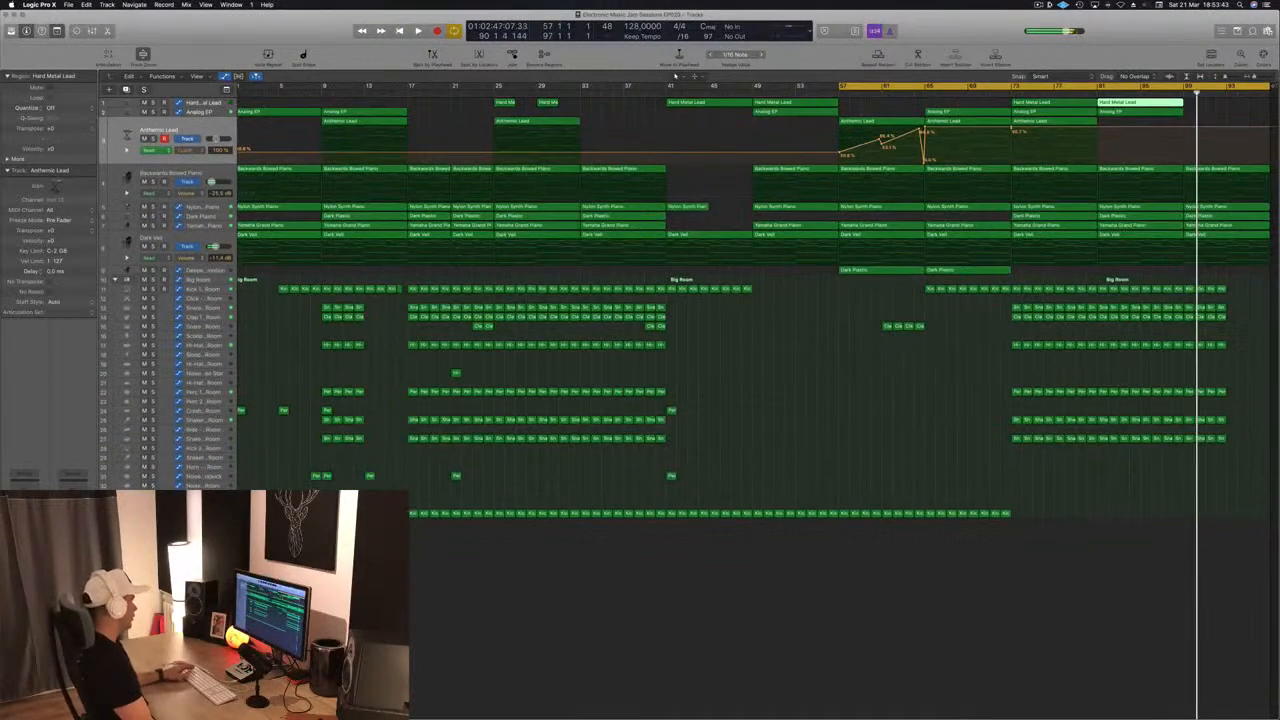
key(x)
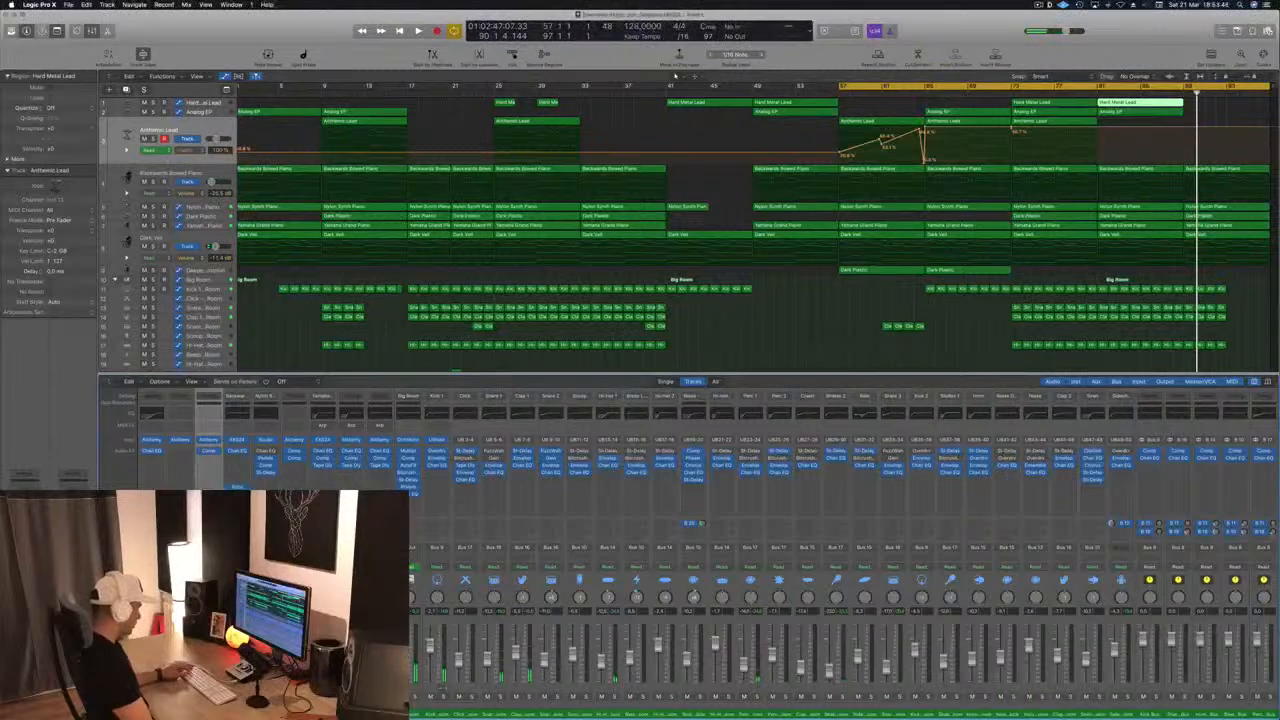
scroll(840, 560, right, 6)
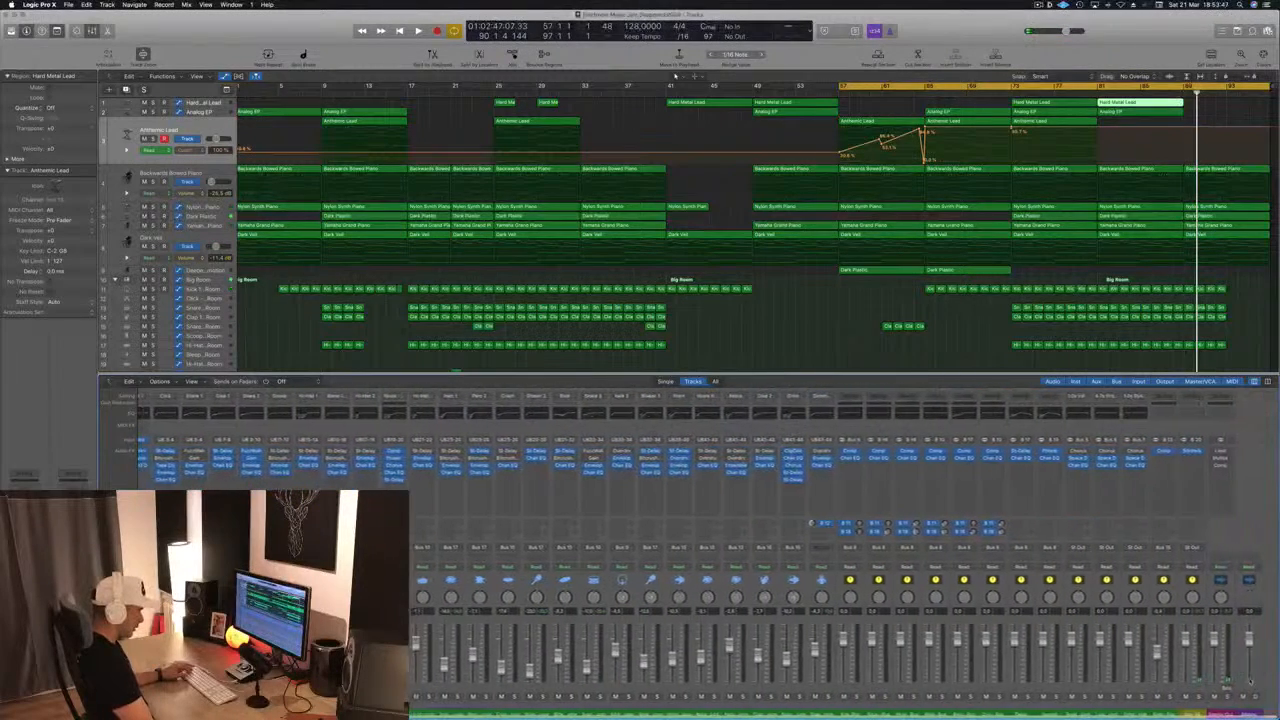
right_click(1238, 670)
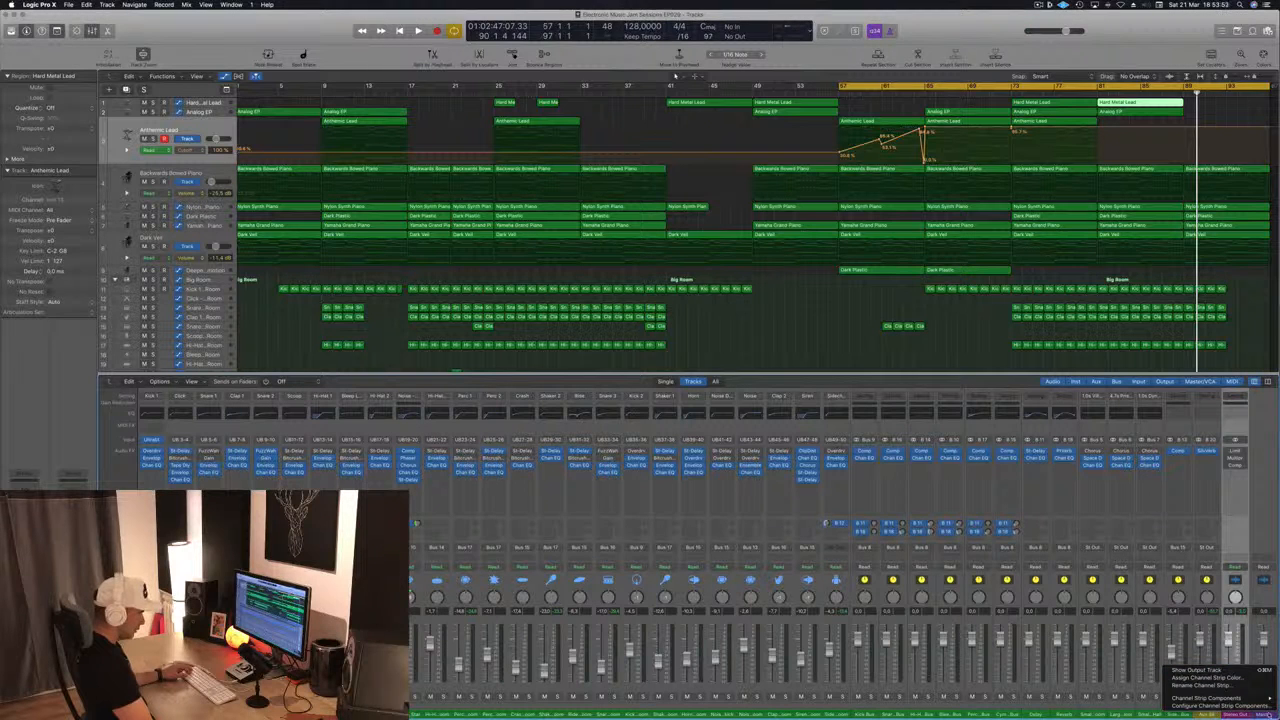
right_click(1264, 668)
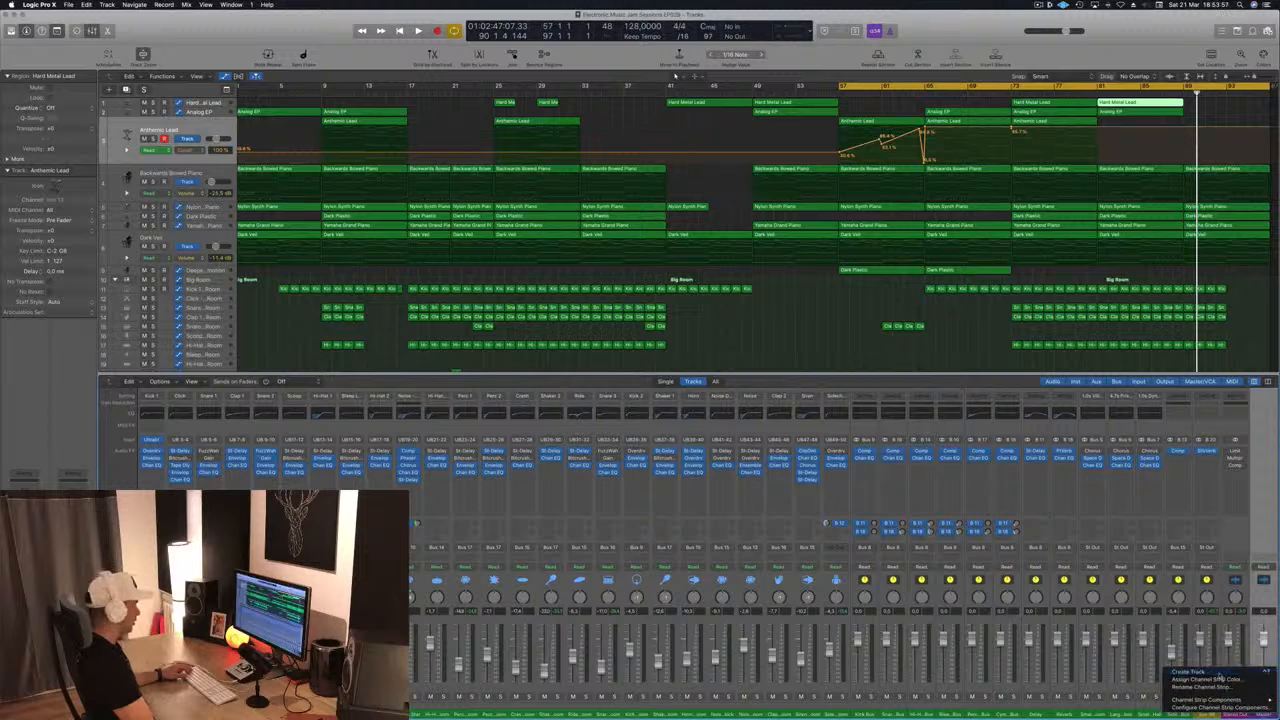
click(1195, 671)
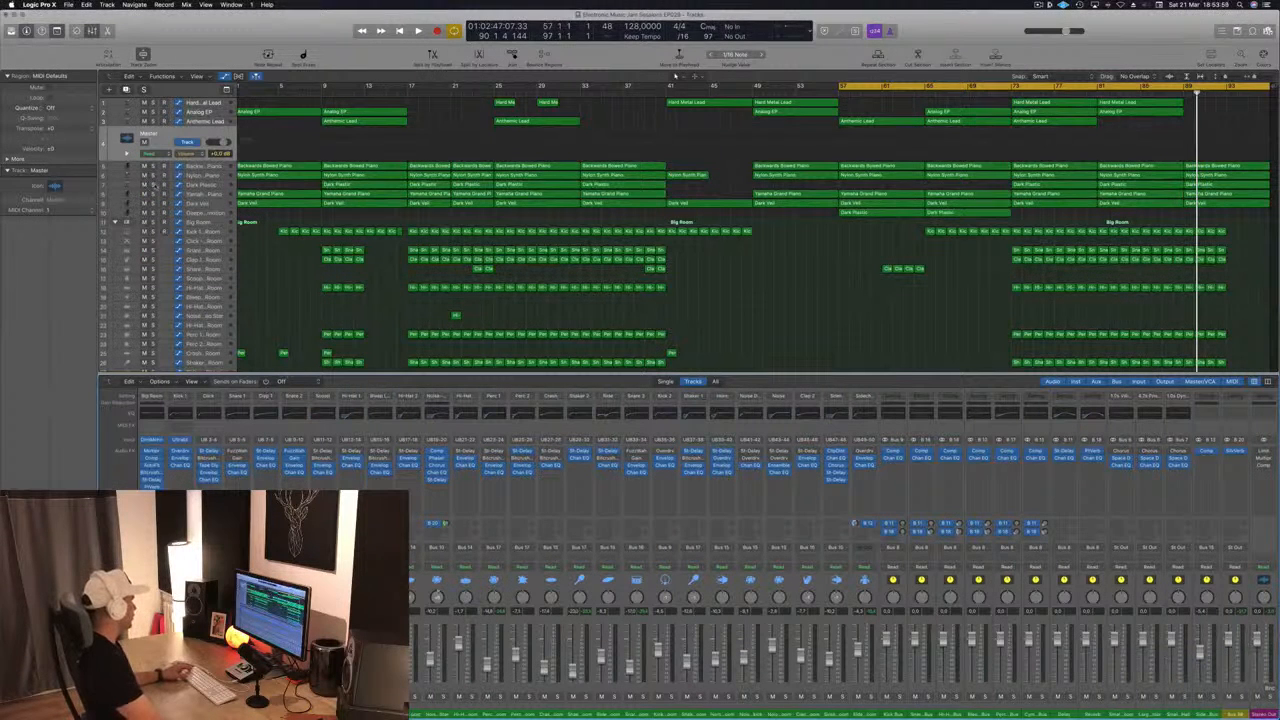
key(x)
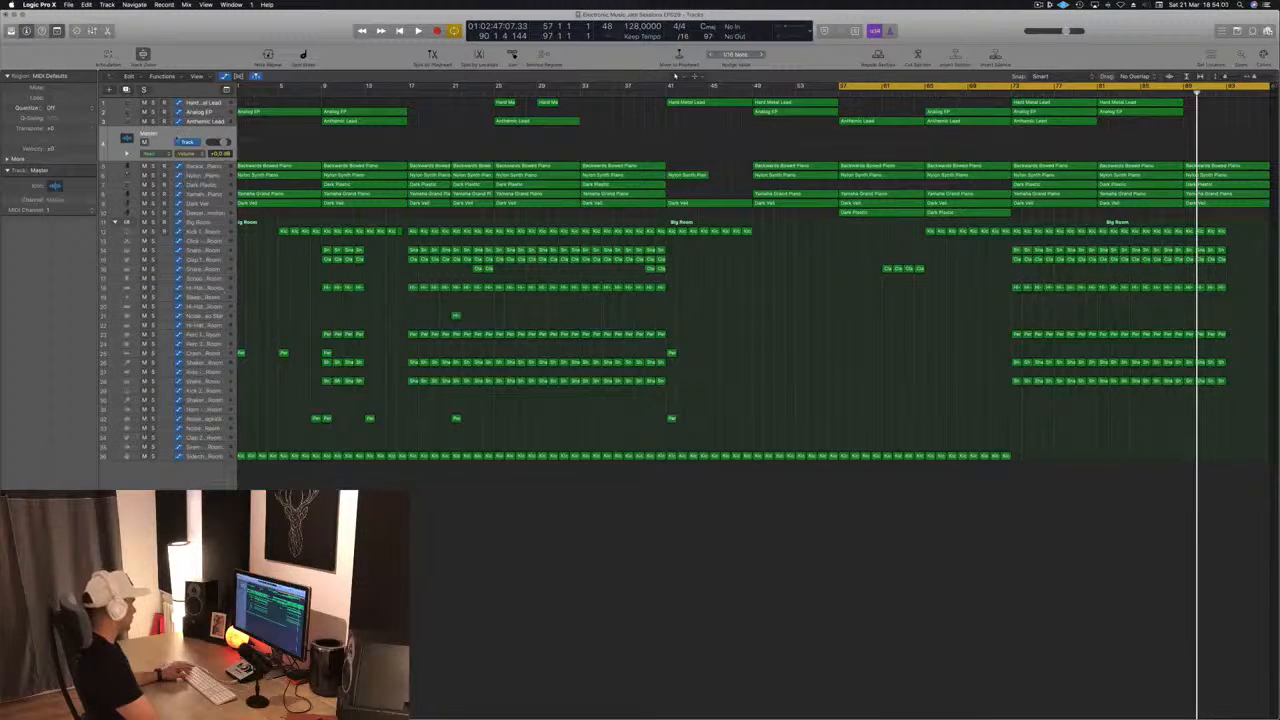
drag(128, 140, 128, 442)
- In the Stereo Out channel's Channel EQ, enable the low cut at 20 Hz with a 48 dB/Oct slope during playback
key(space)
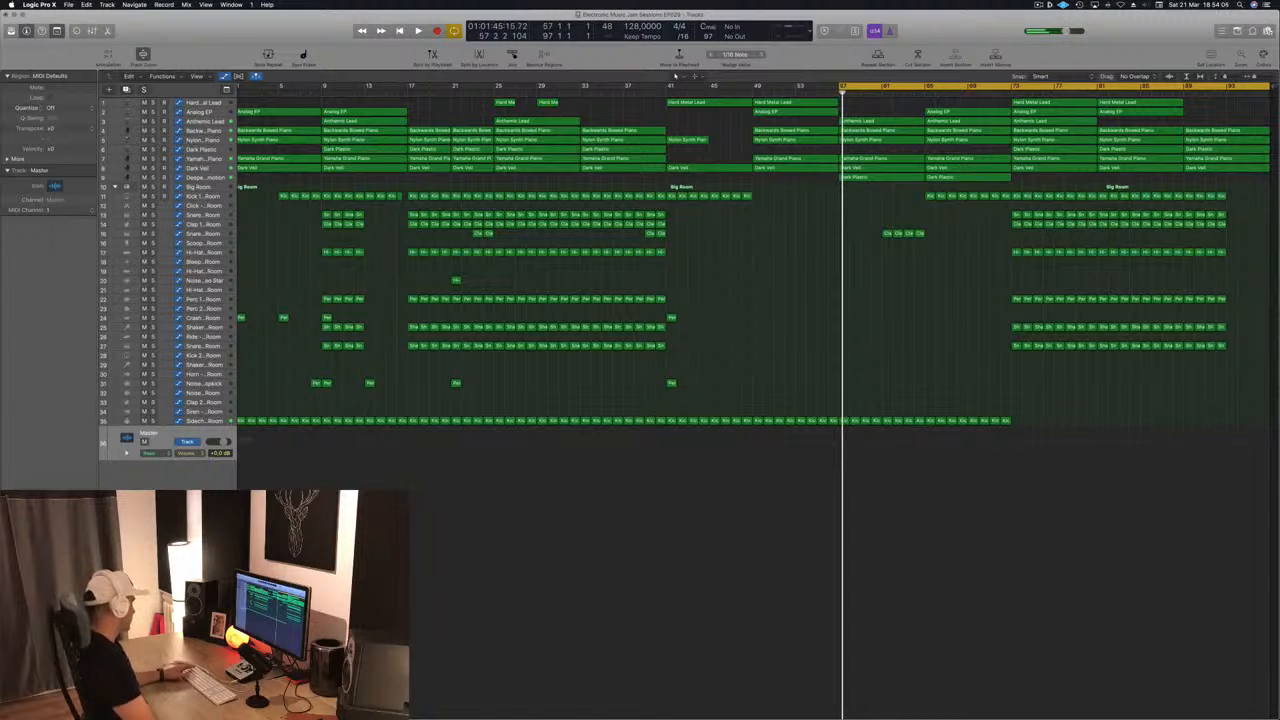
key(space)
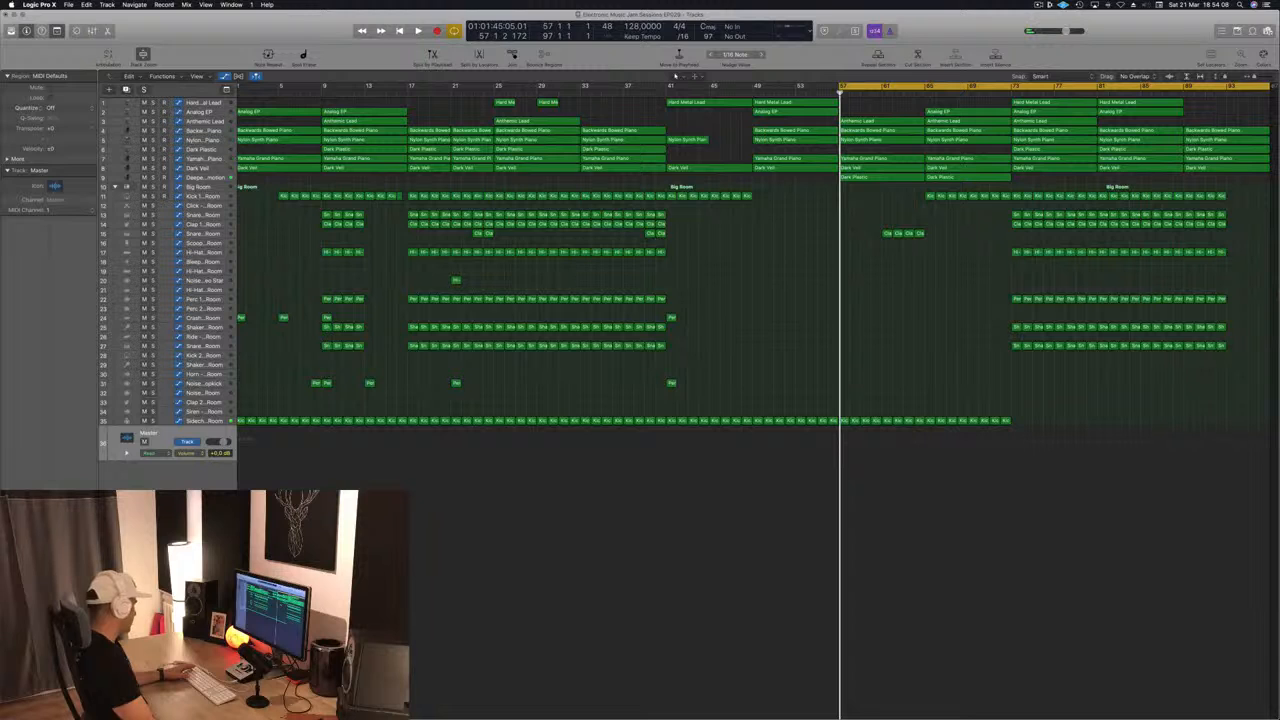
click(25, 500)
key(space)
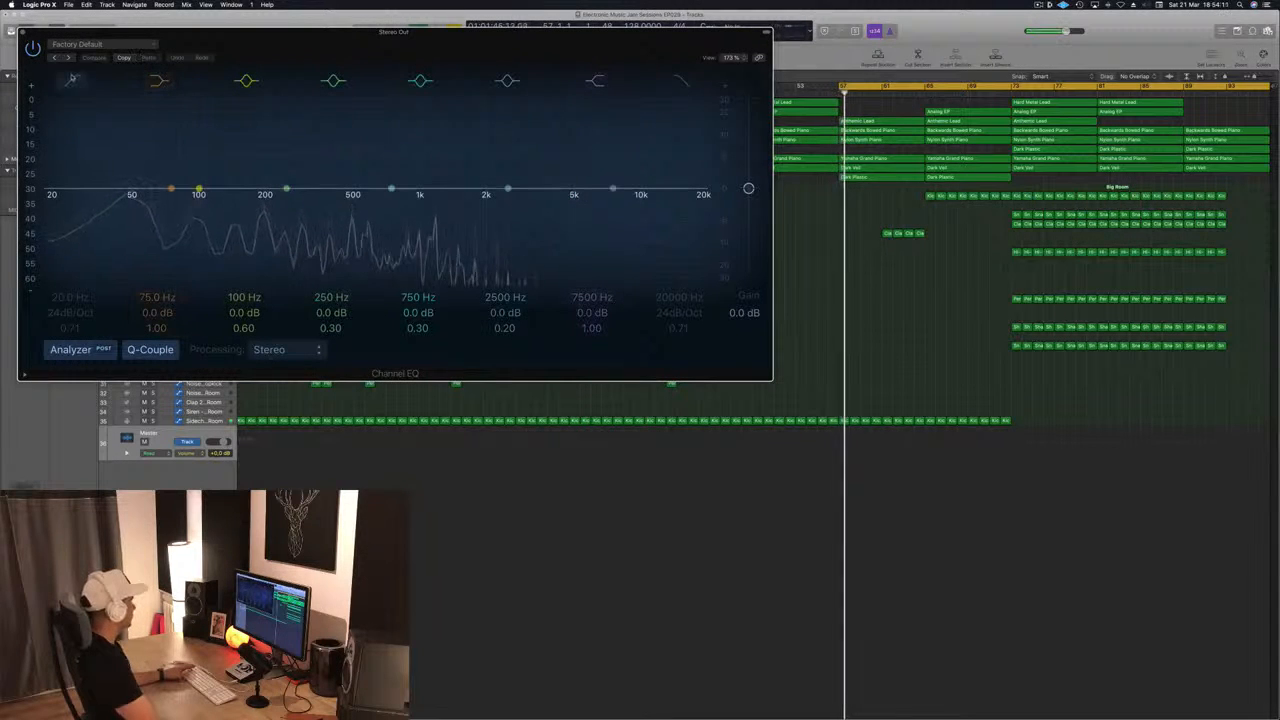
click(71, 79)
mouse_move(51, 205)
mouse_down()
mouse_move(675, 197)
mouse_move(44, 208)
mouse_up()
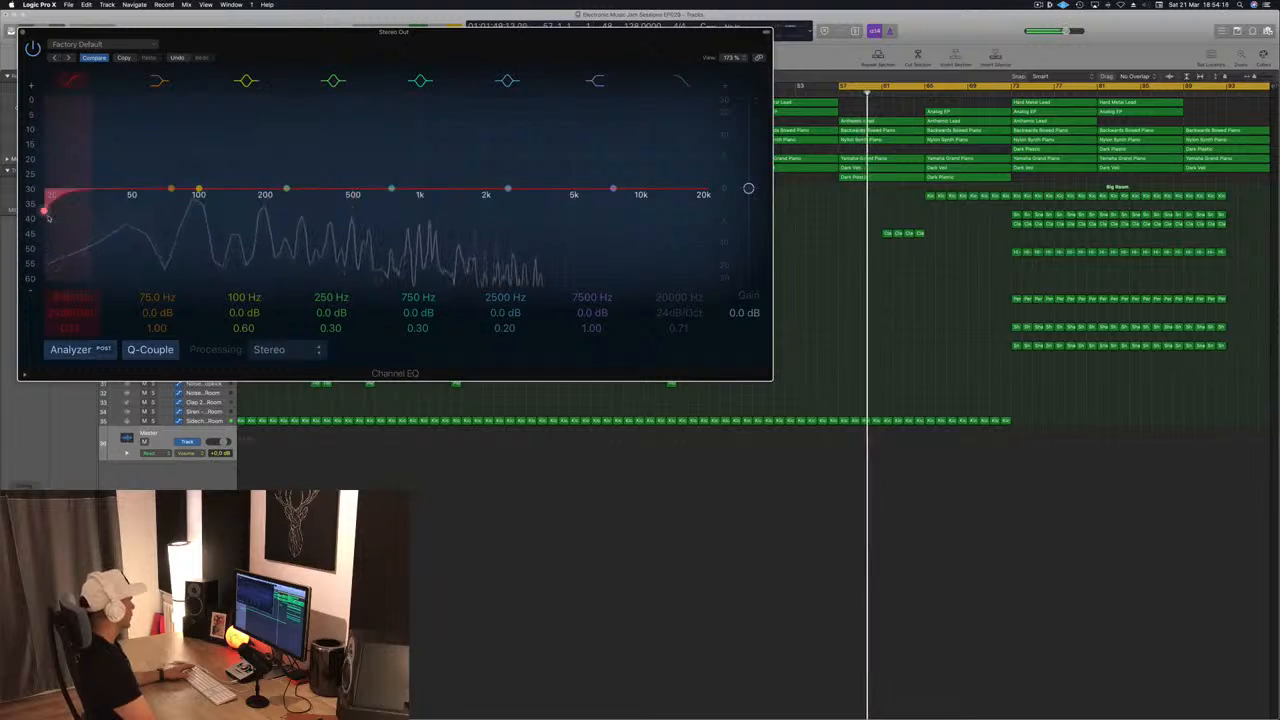
drag(66, 311, 66, 298)
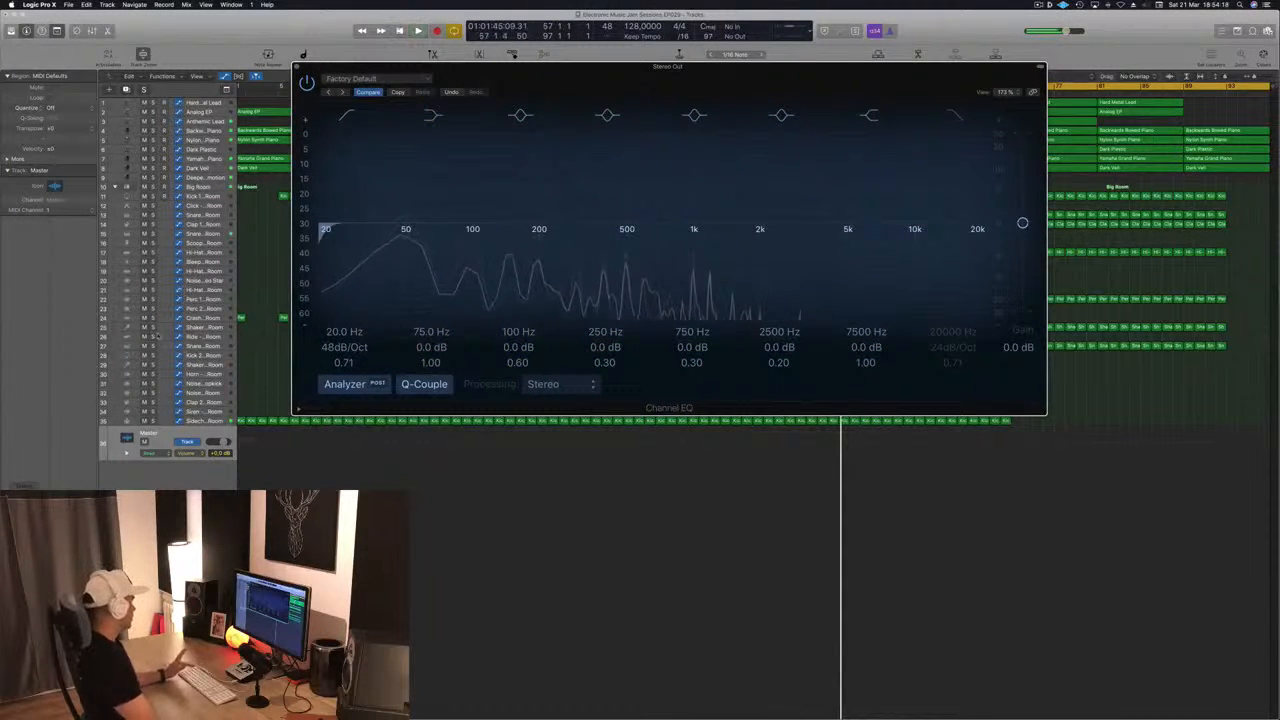
- Show a Stereo Out track below Master and record a brief low-cut frequency movement on it in Touch mode
click(170, 434)
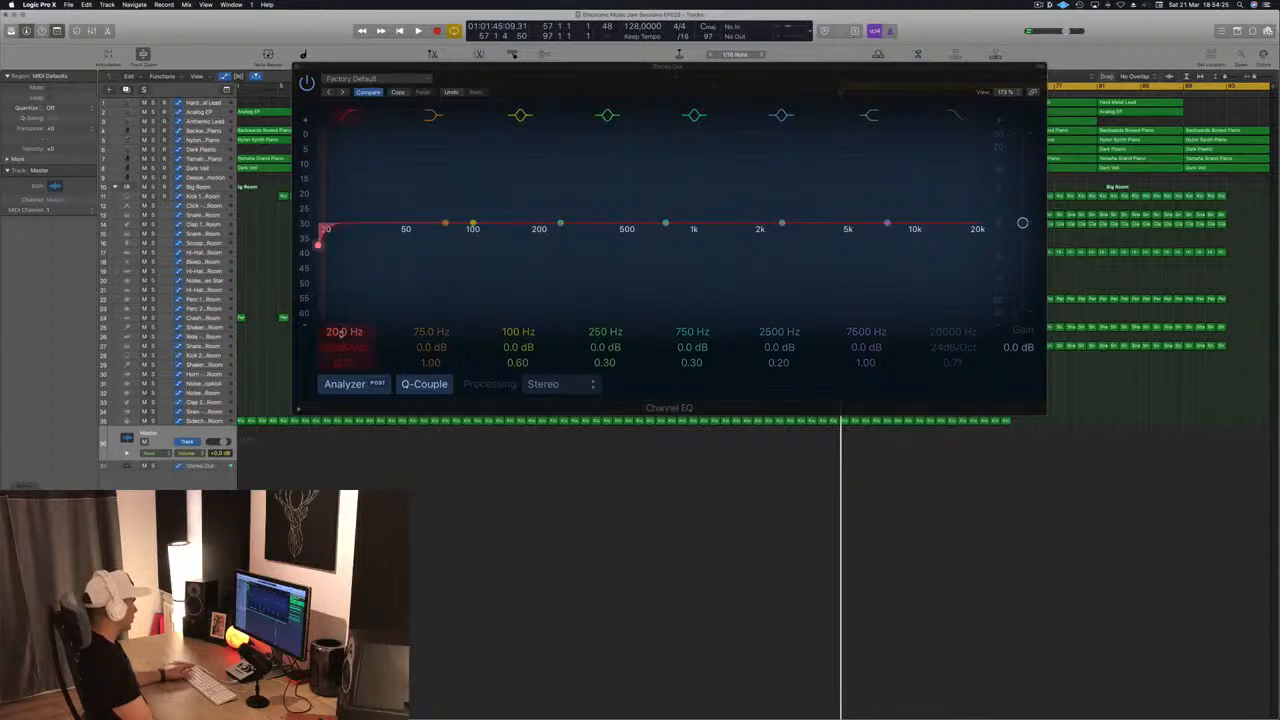
click(341, 333)
key(space)
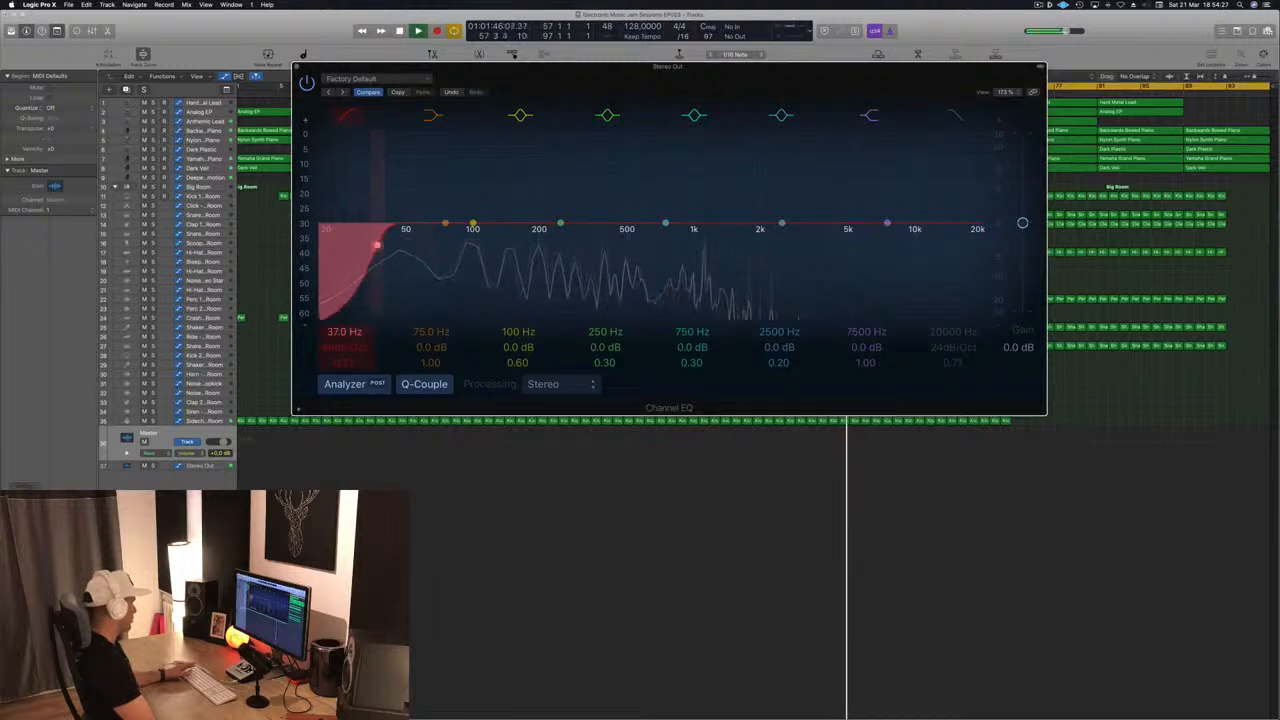
key(space)
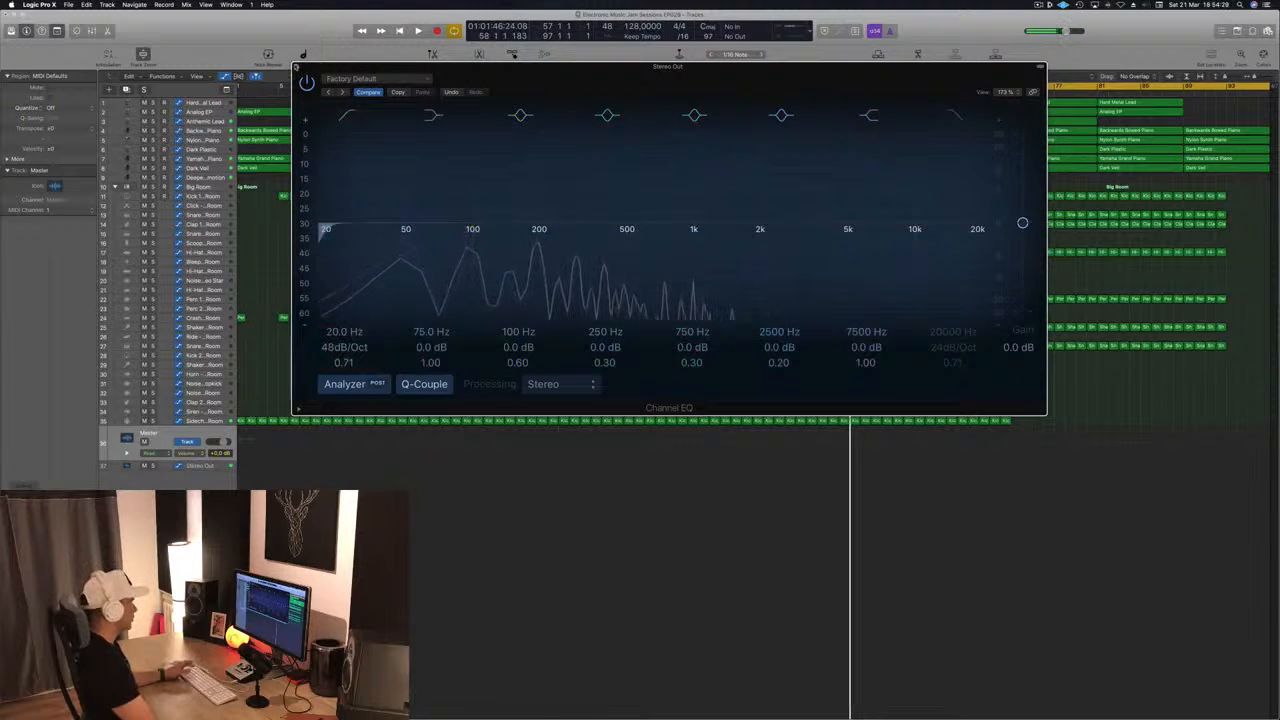
key(super+w)
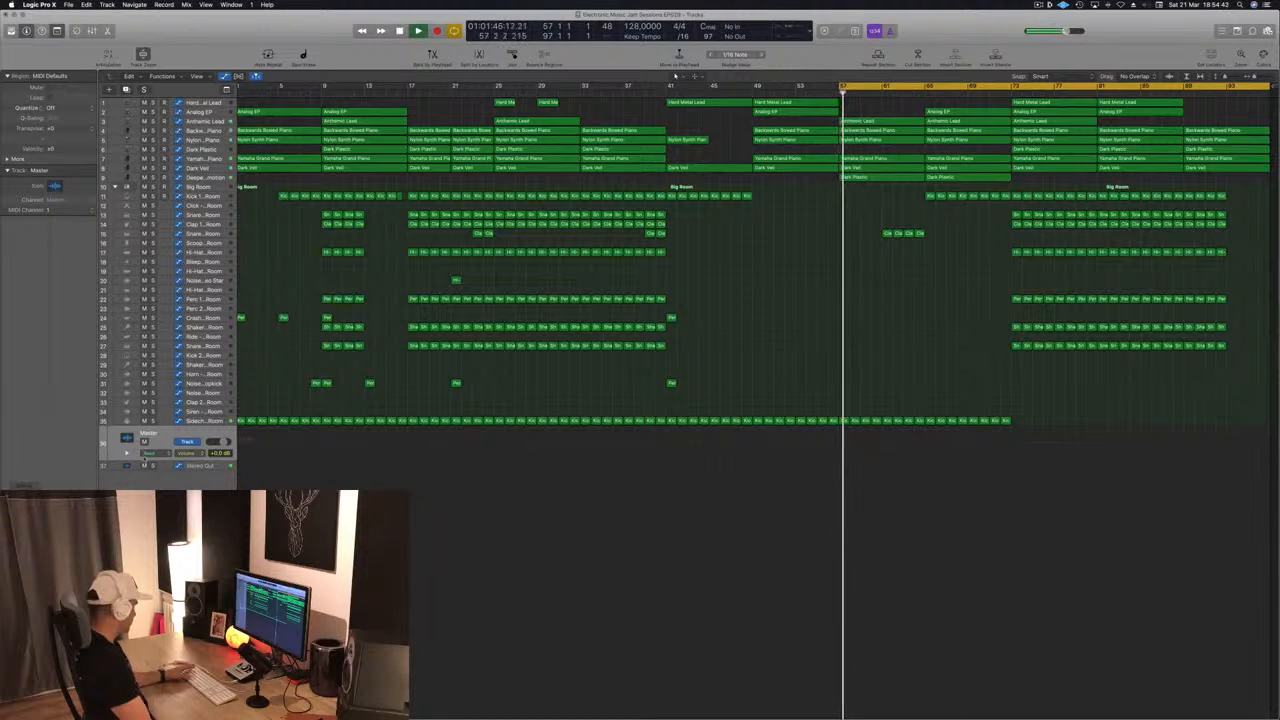
click(210, 468)
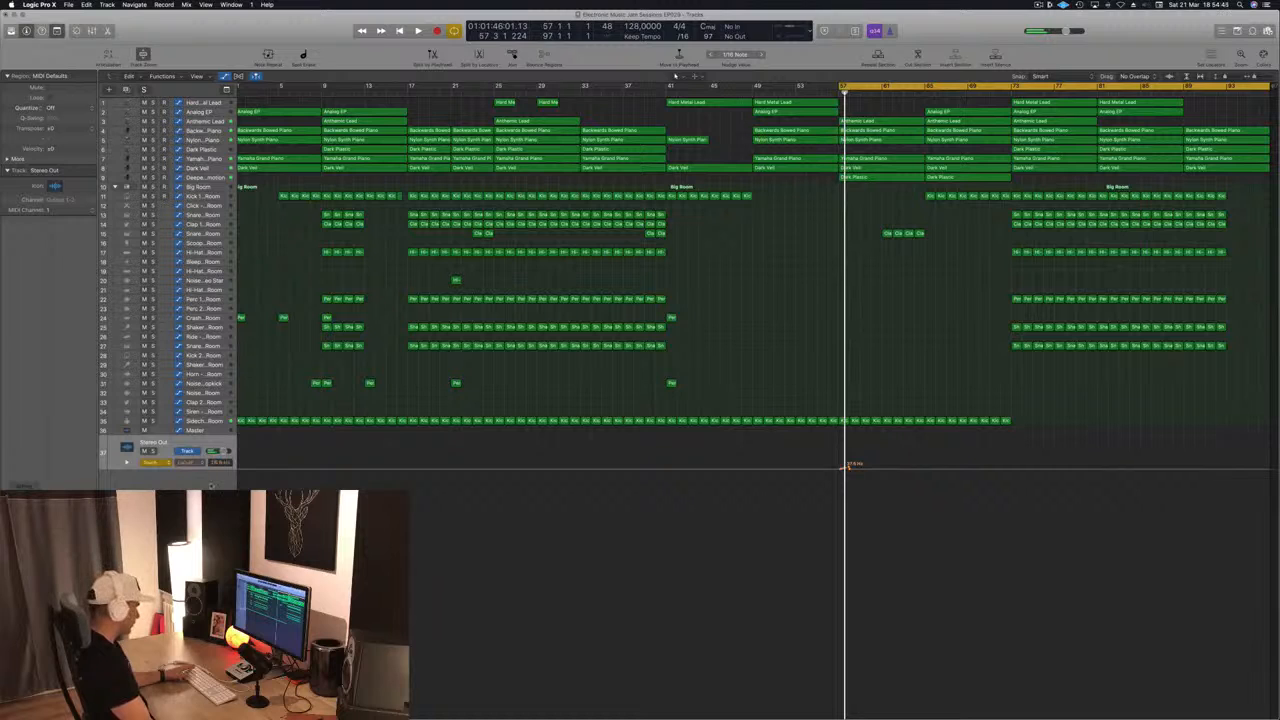
- Shape the Stereo Out low-cut automation to rise from 20 Hz at bar 57 to a peak at bar 65, dropping back there
click(849, 467)
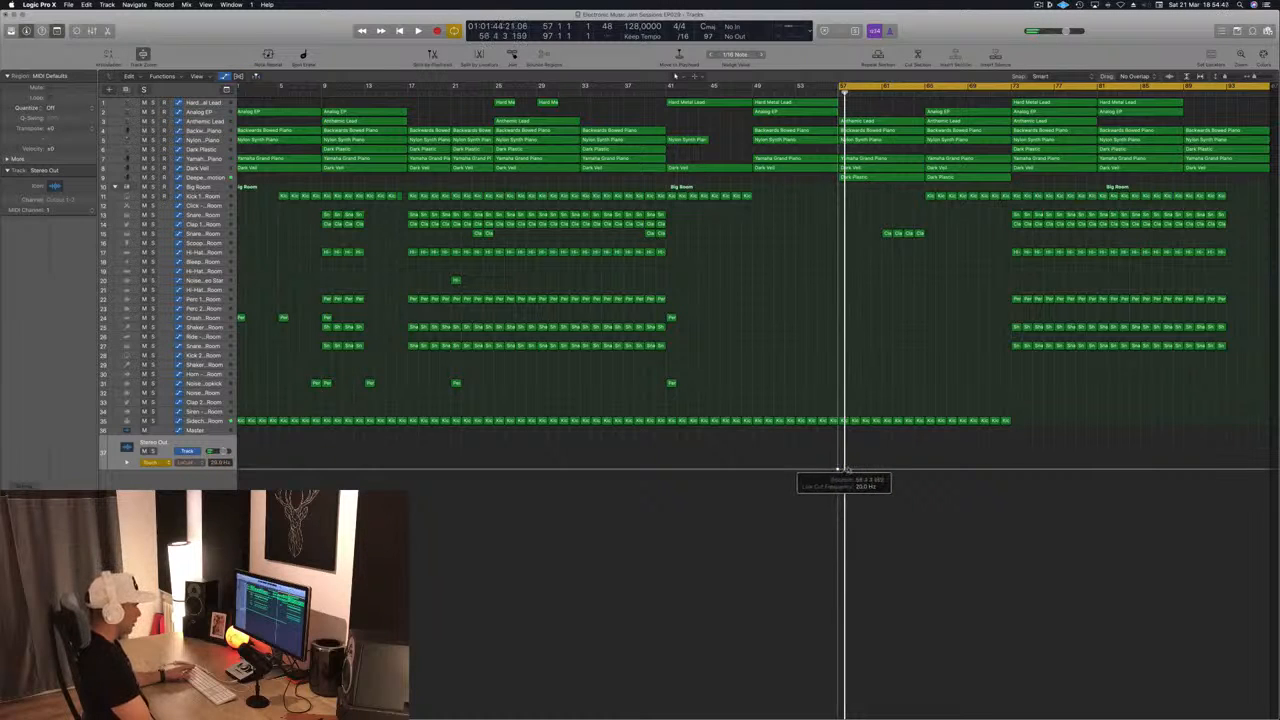
key(space)
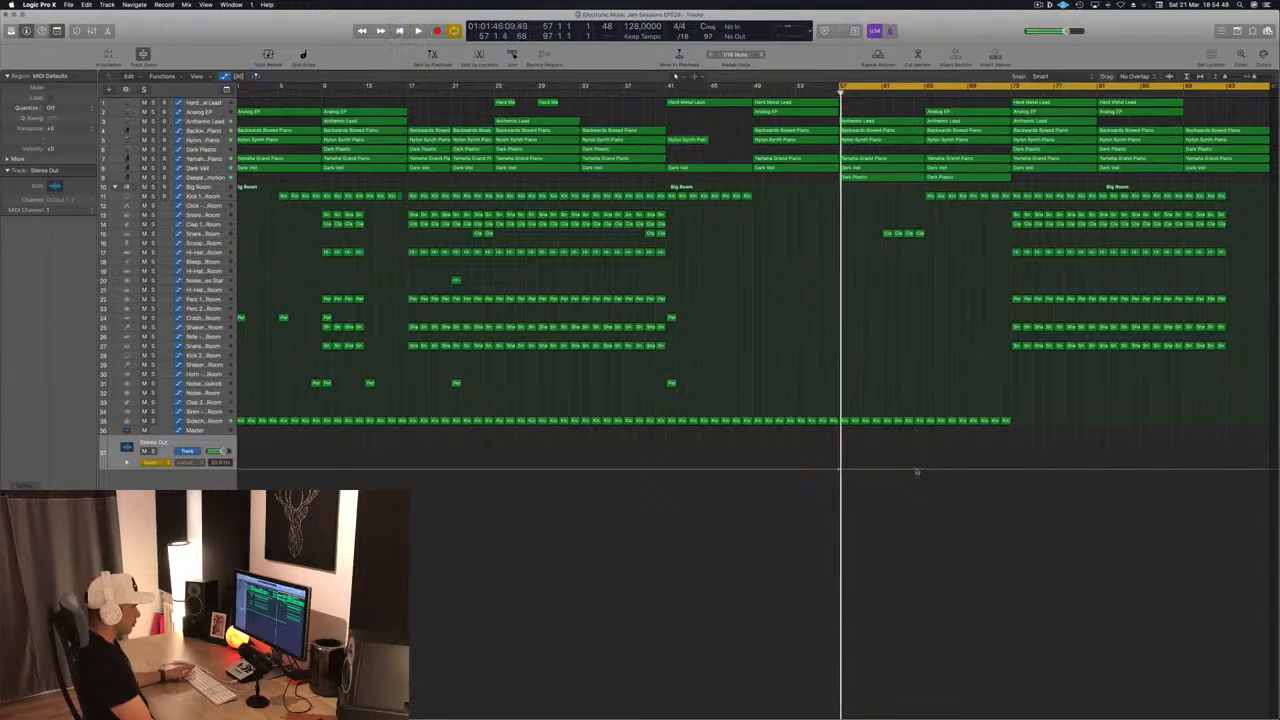
mouse_move(916, 470)
mouse_down()
mouse_move(920, 452)
mouse_move(924, 468)
mouse_up()
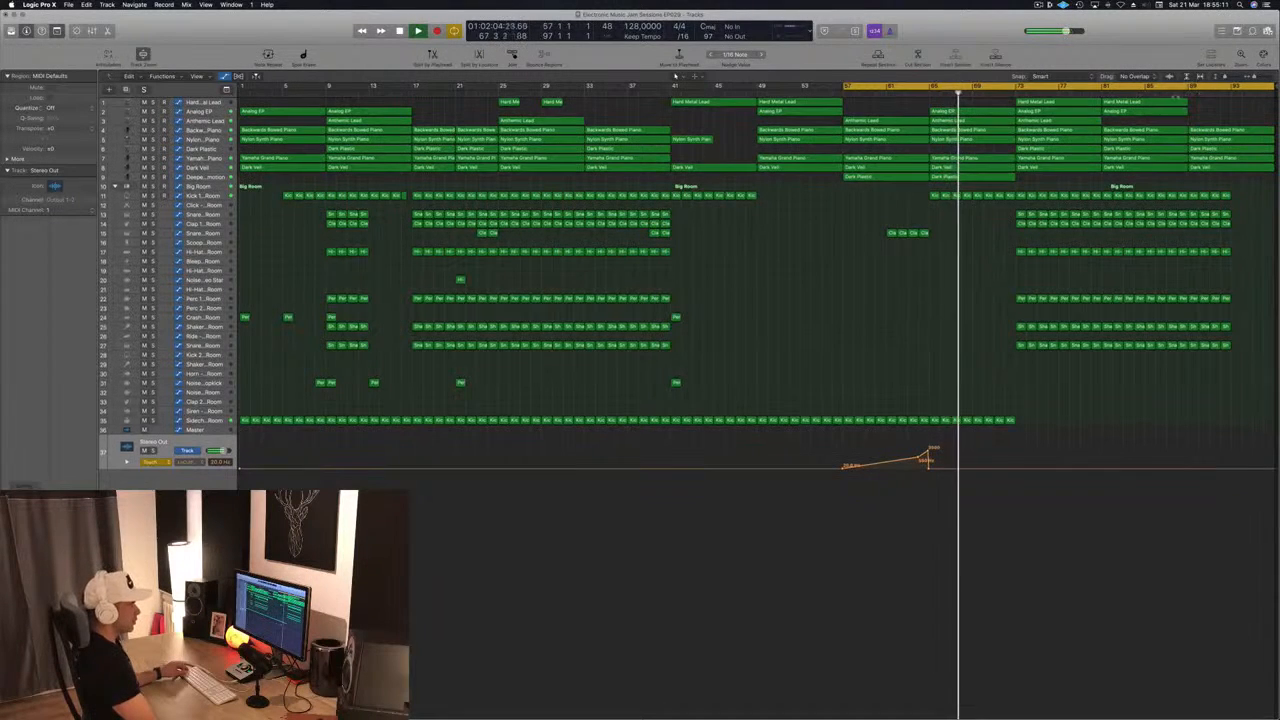
- Draw a second rising low-cut ramp on the Stereo Out track from bar 89 to bar 97
click(1177, 92)
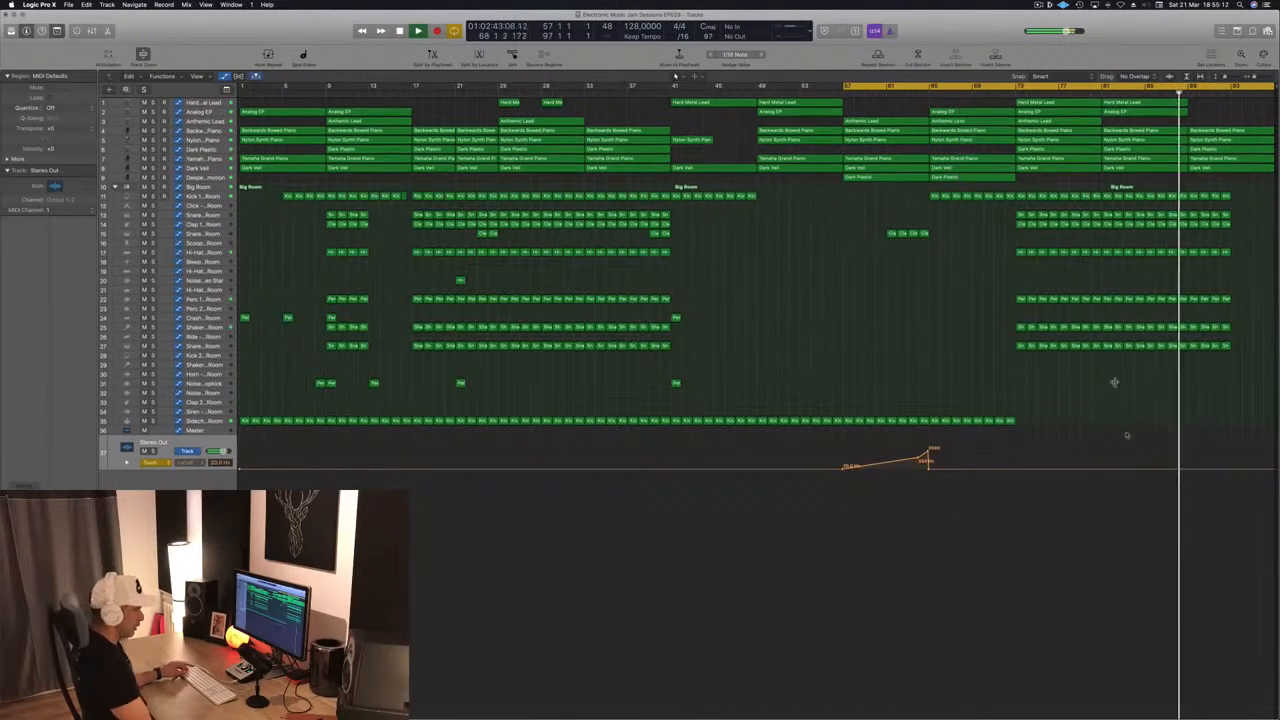
click(1189, 471)
scroll(1240, 471, right, 1)
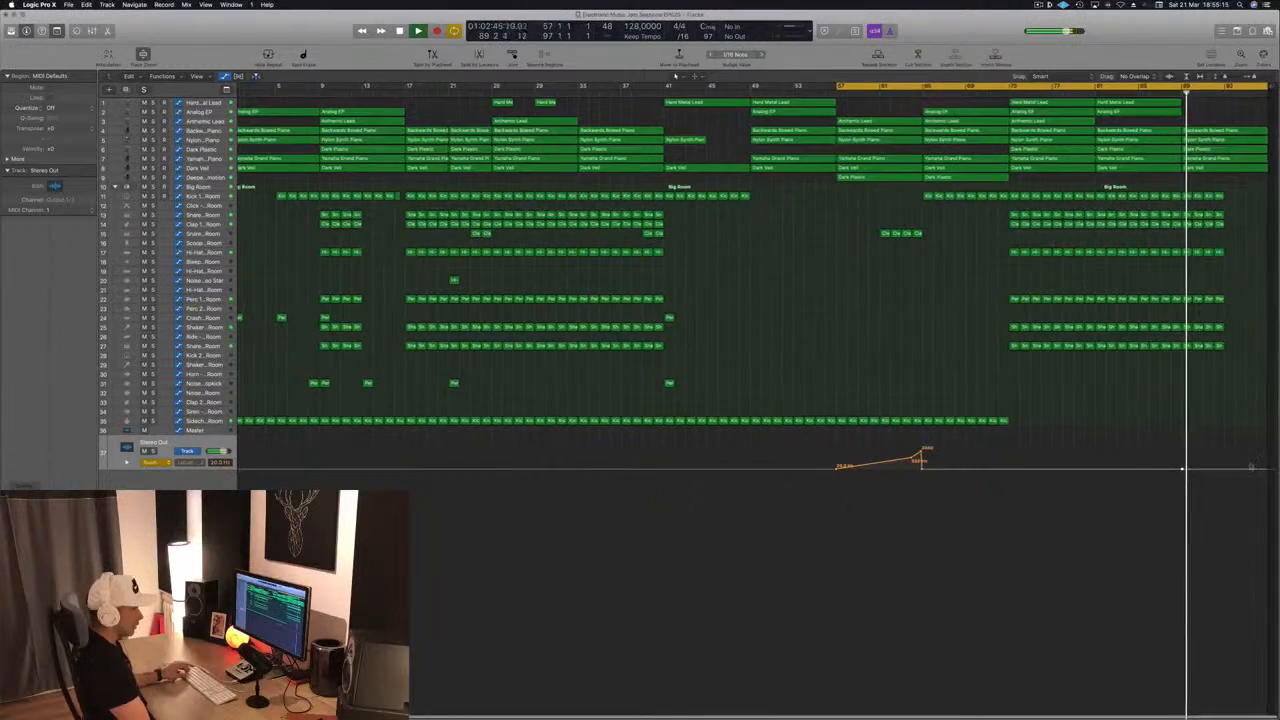
drag(1262, 471, 1262, 447)
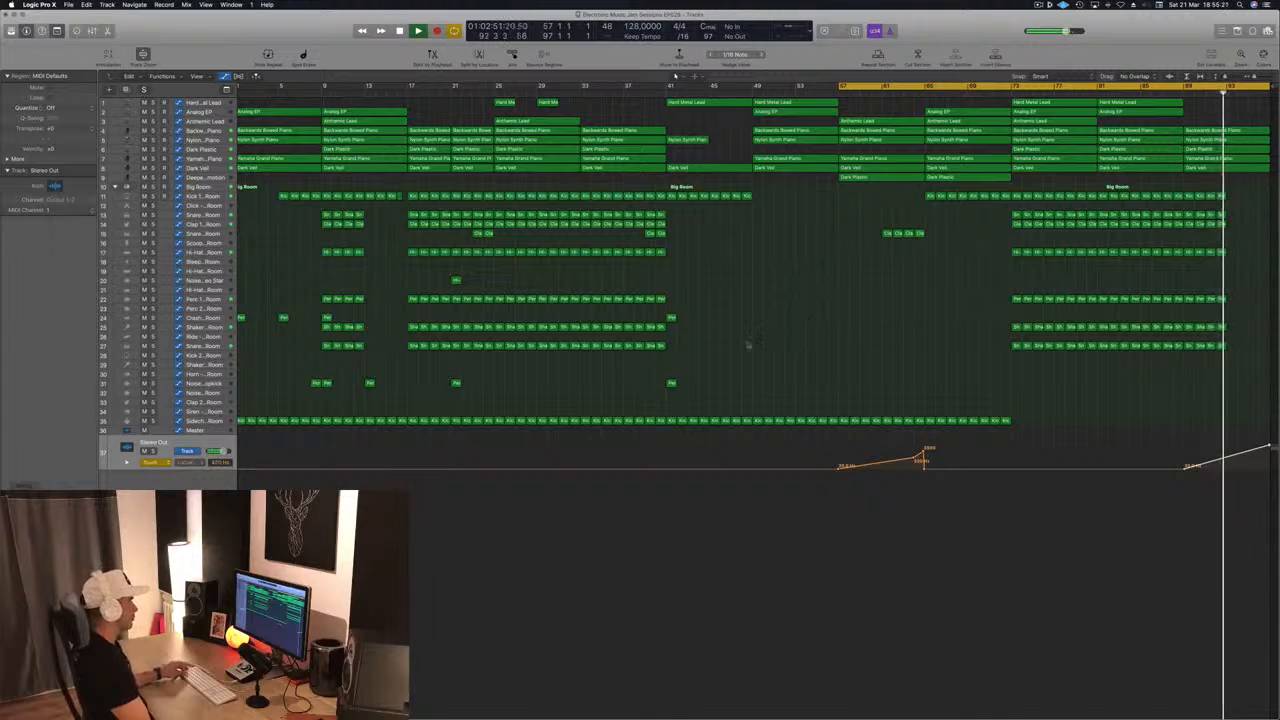
- Copy the noise effect region from bar 41 to bar 93 and play the ending from about bar 91
drag(672, 385, 1229, 383)
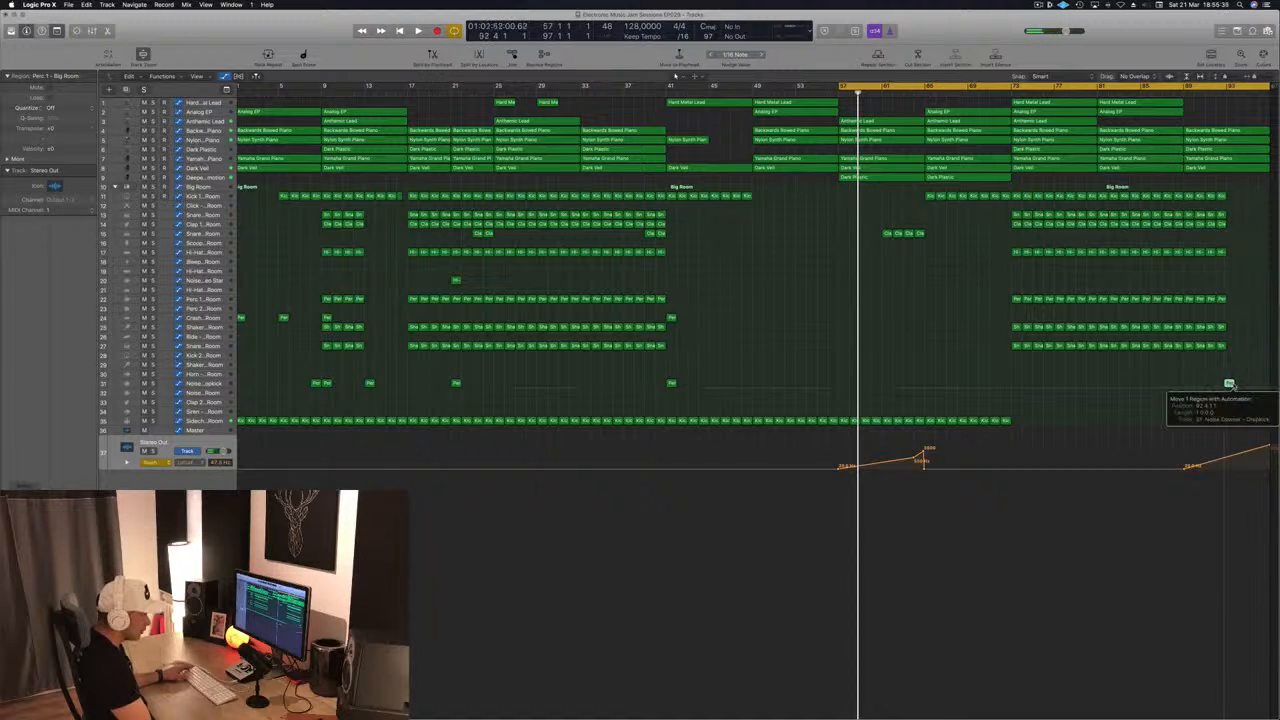
drag(1233, 385, 1232, 384)
click(1213, 92)
key(space)
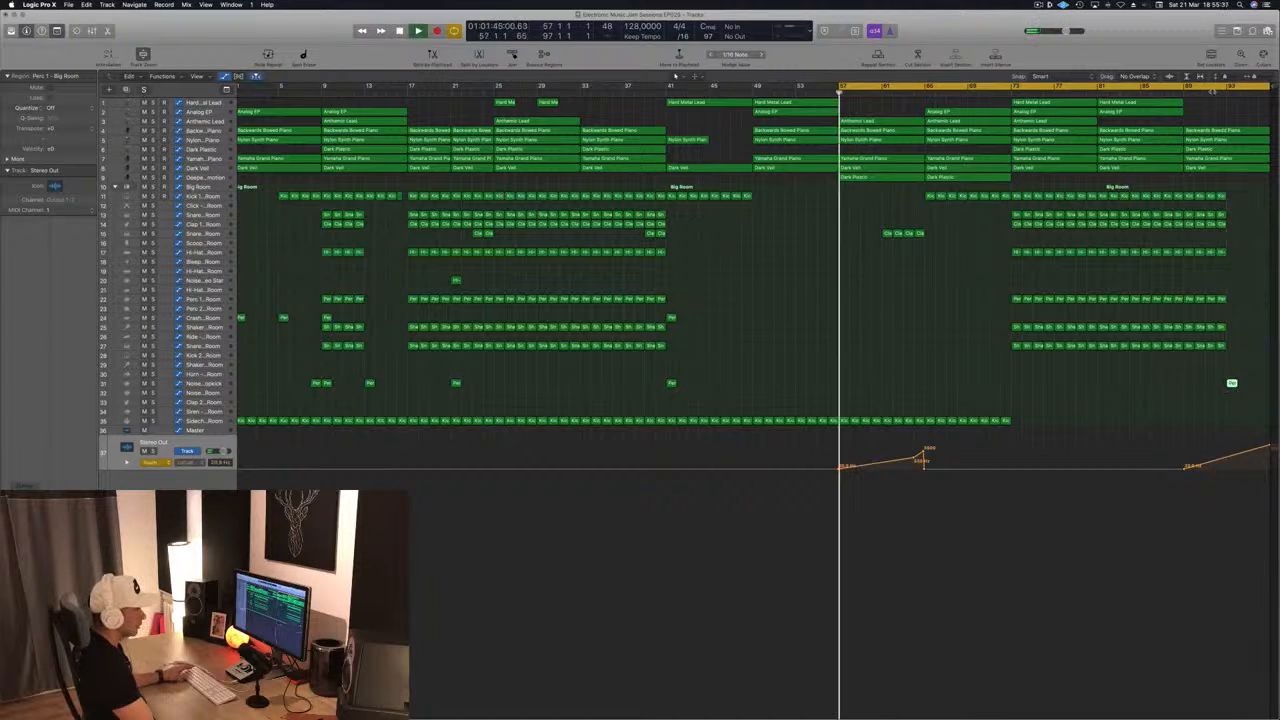
click(1214, 92)
- Lower the end point of the final low-cut ramp and extend the project end to bar 104
drag(1269, 447, 1274, 452)
scroll(1233, 428, up, 2)
scroll(1233, 428, down, 2)
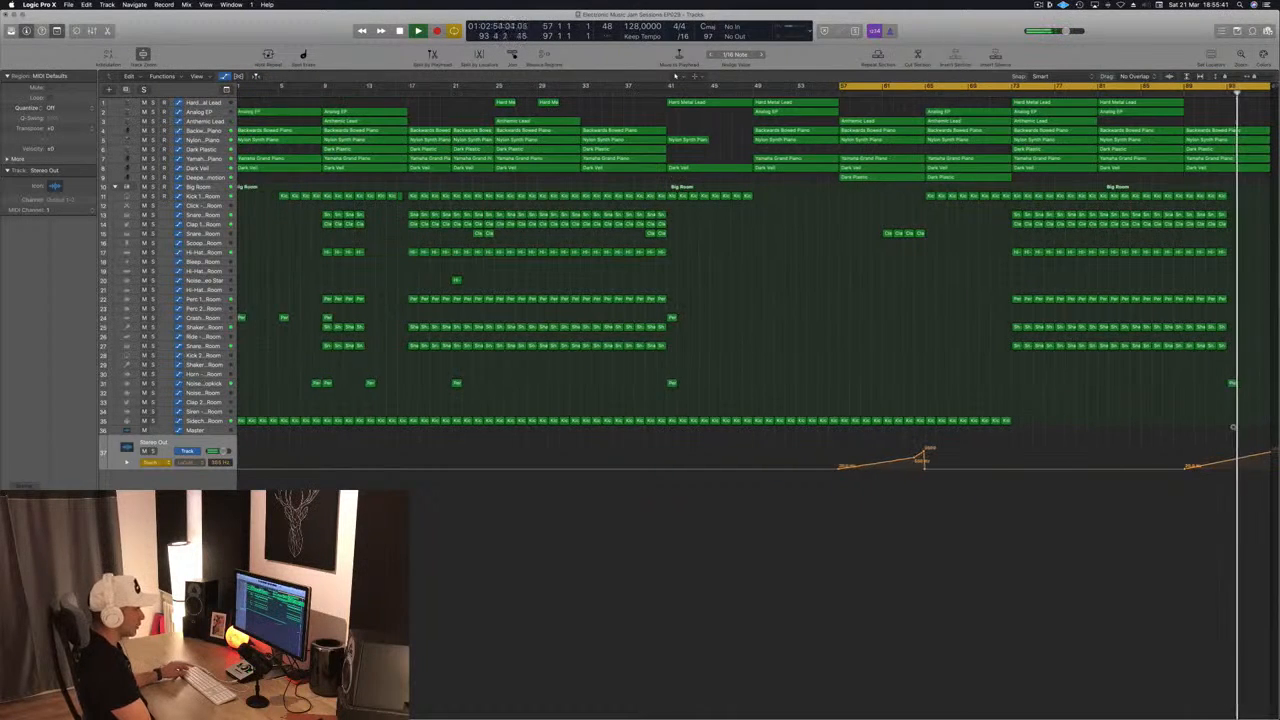
drag(1273, 89, 1278, 100)
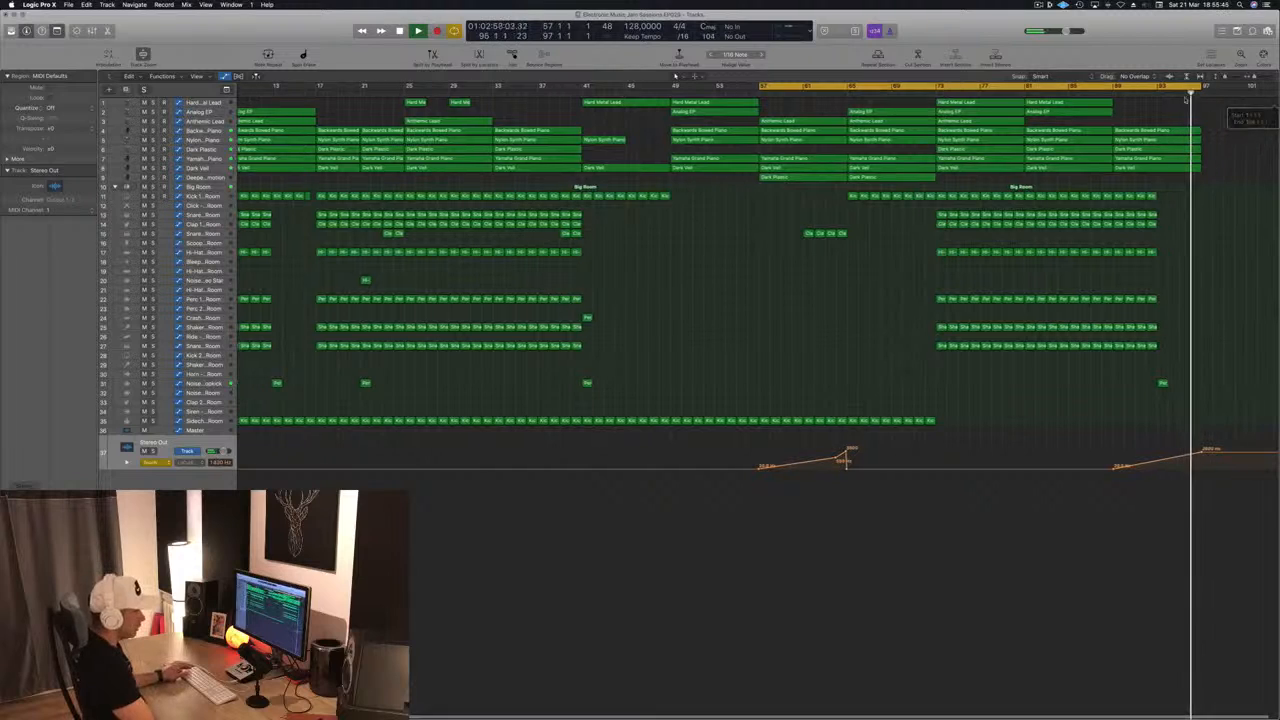
- Replay the ending and reshape the final low-cut ramp so it jumps steeply upward at bar 97
key(comma)
key(comma)
key(comma)
key(comma)
scroll(1221, 327, down, 1)
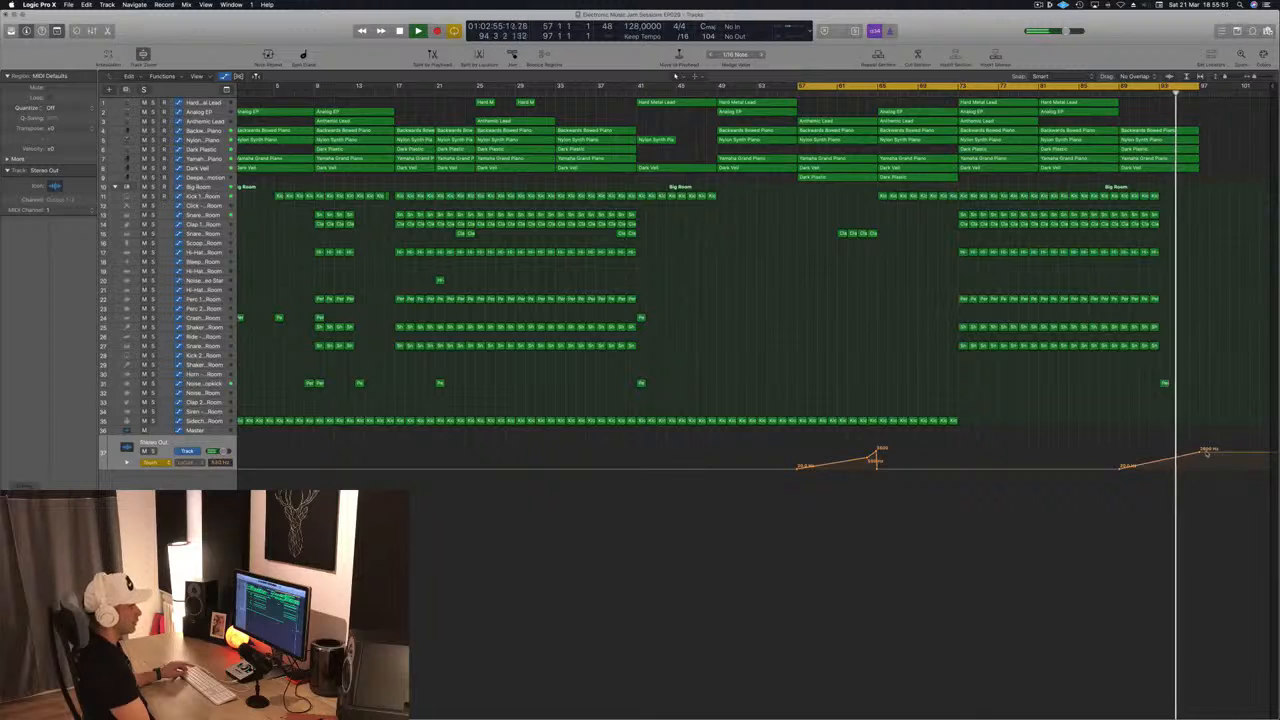
drag(1200, 451, 1199, 456)
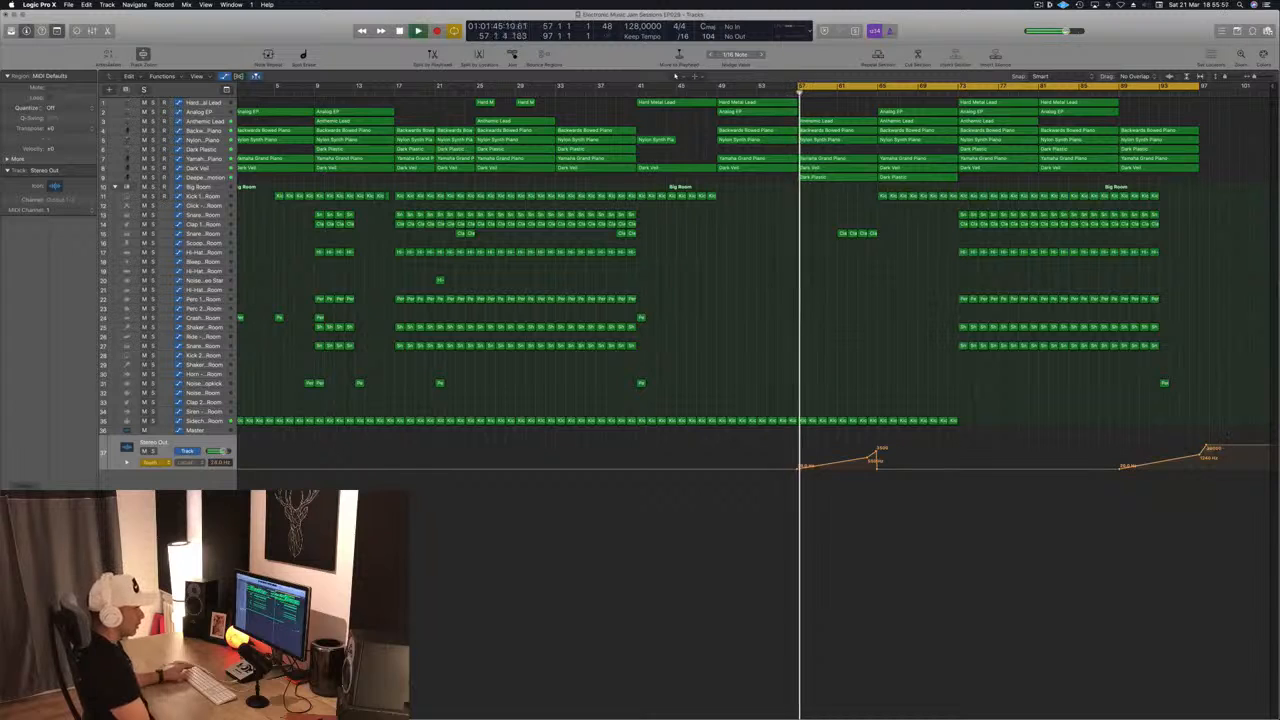
drag(1205, 446, 1199, 447)
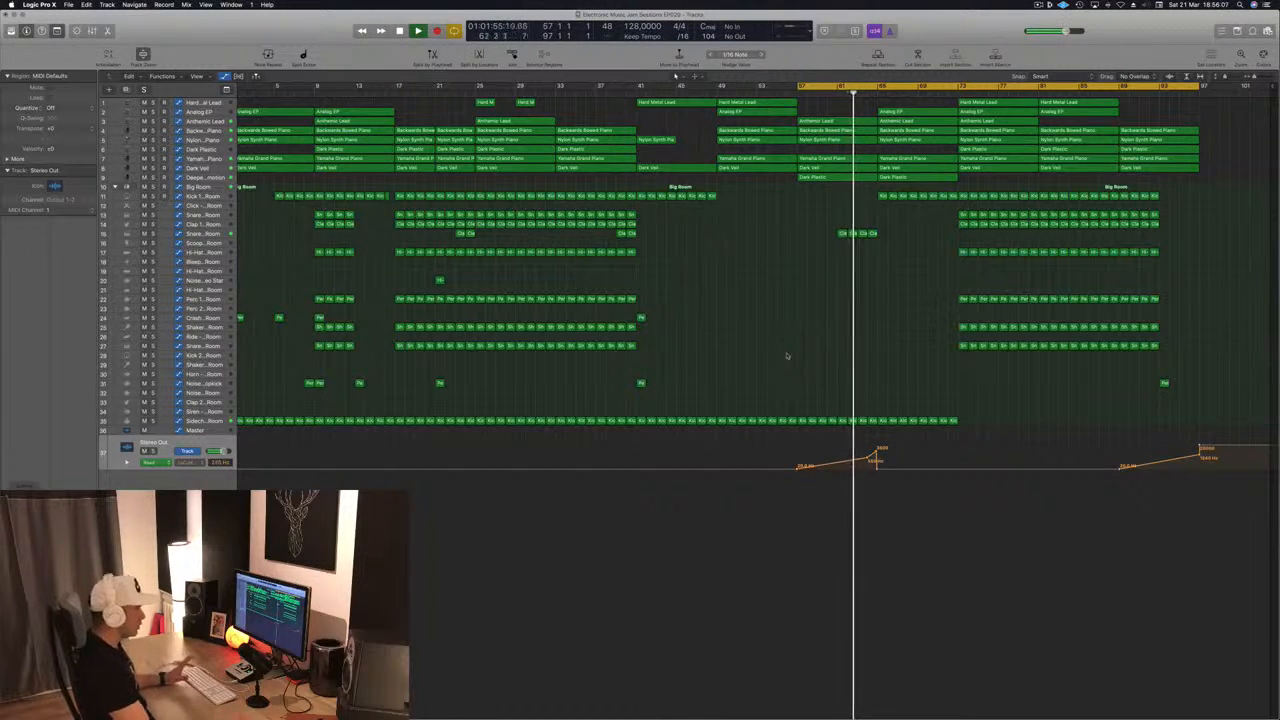
- Set the high cut in the Deeper Emotion track's Channel EQ to 270 Hz with a 48 dB/Oct slope
scroll(766, 379, up, 3)
scroll(766, 379, up, 2)
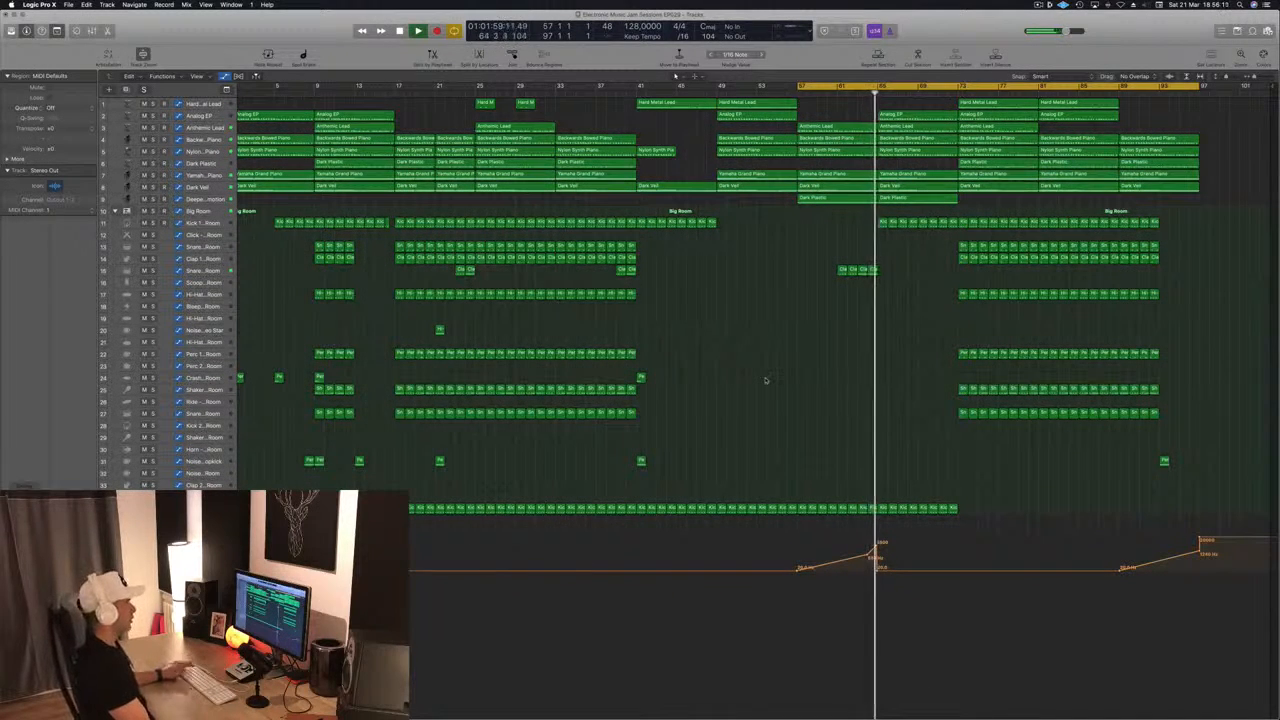
scroll(766, 379, down, 3)
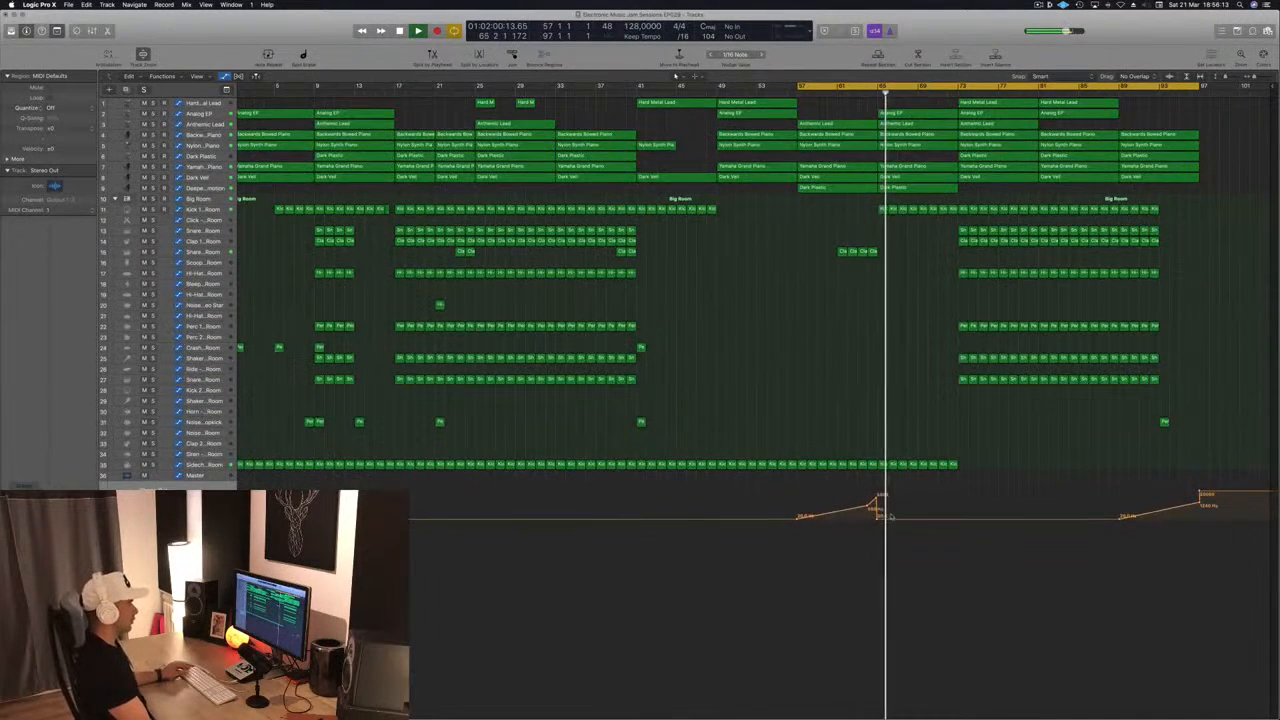
scroll(892, 517, down, 1)
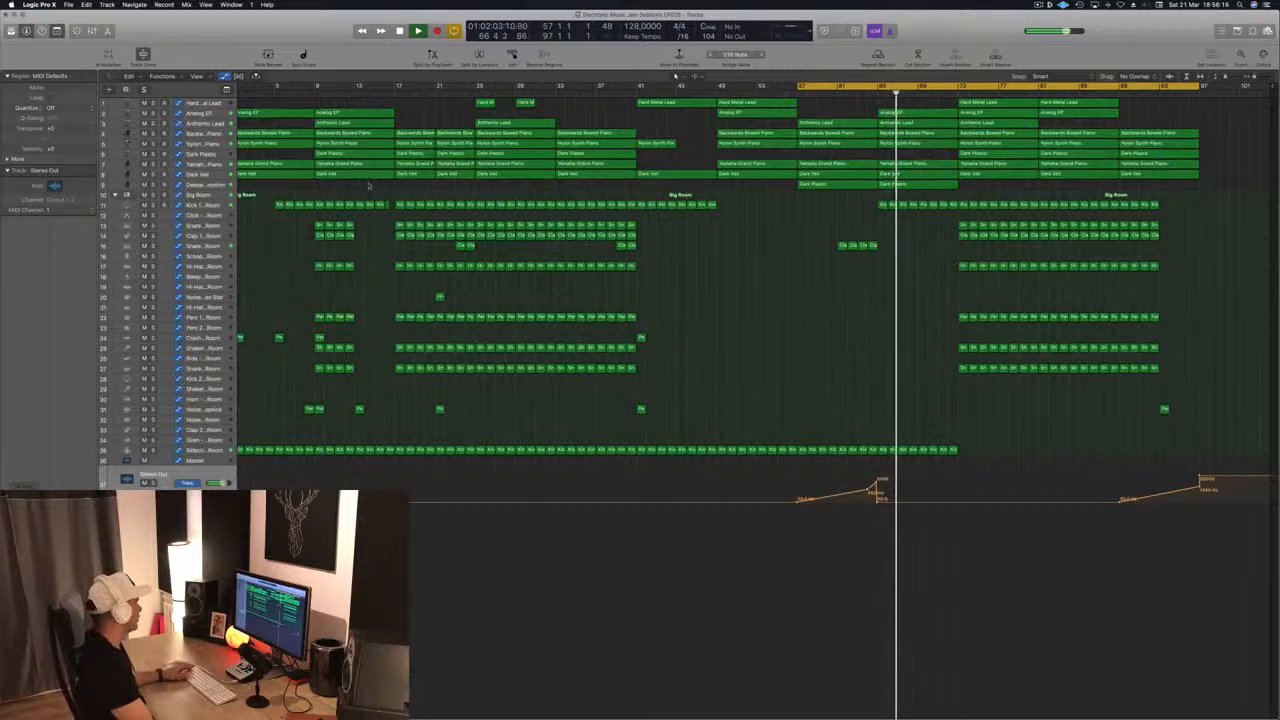
click(198, 186)
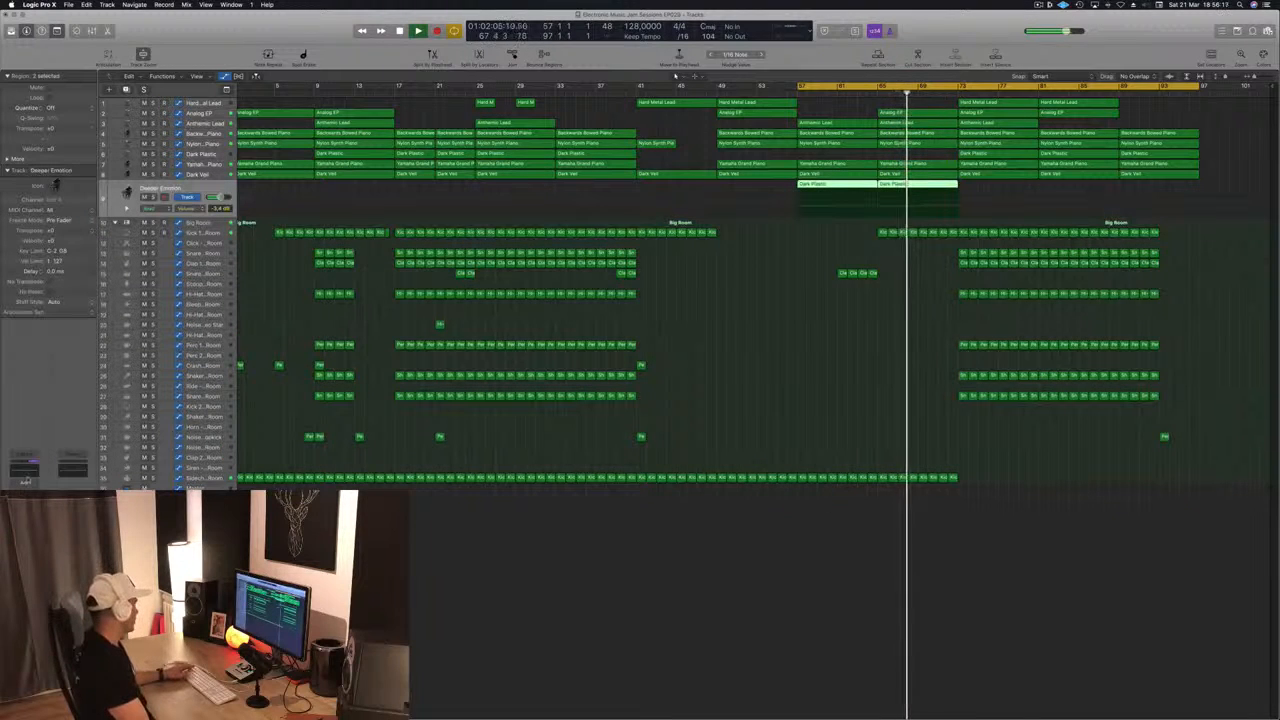
click(25, 476)
click(693, 203)
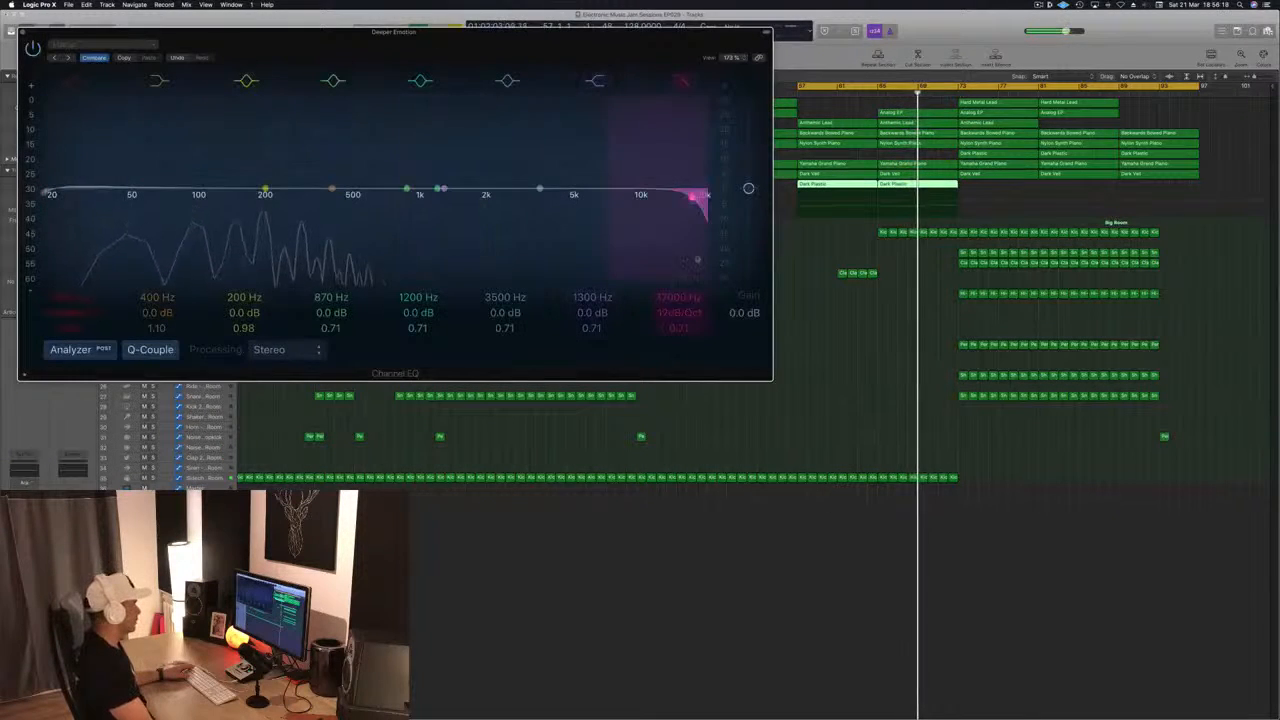
drag(693, 203, 330, 195)
drag(676, 313, 676, 298)
drag(436, 46, 785, 108)
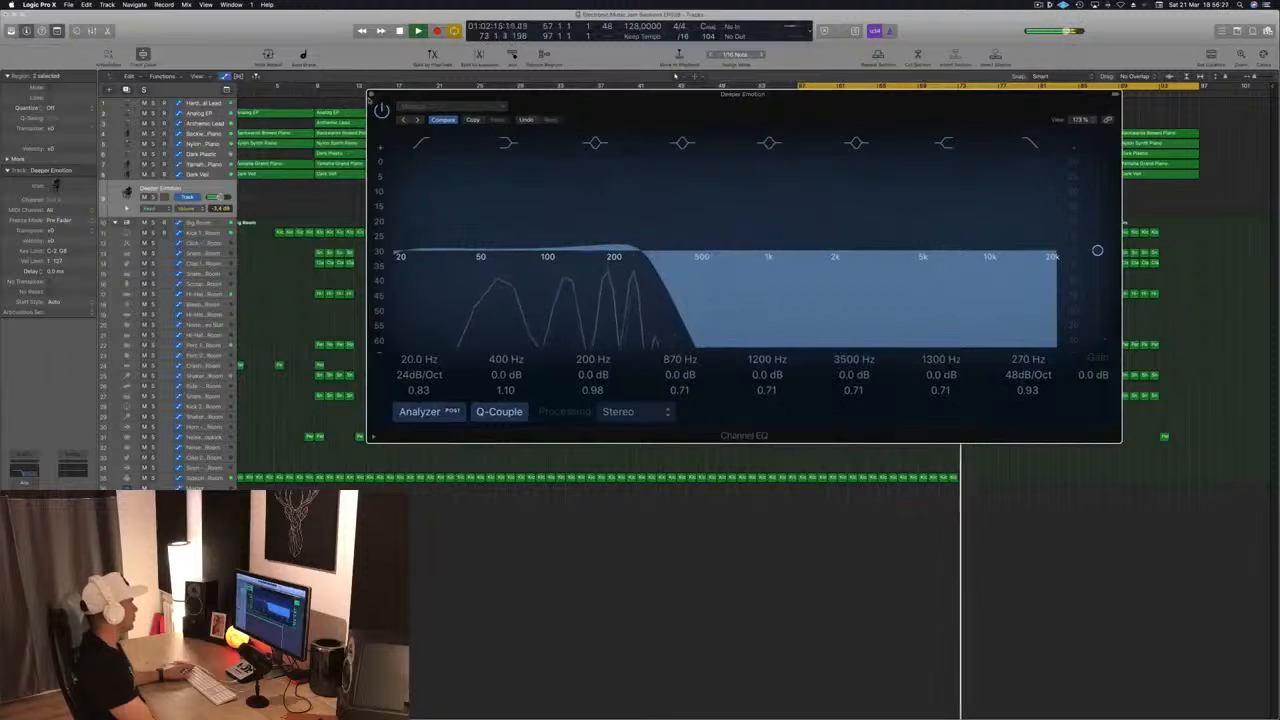
click(372, 94)
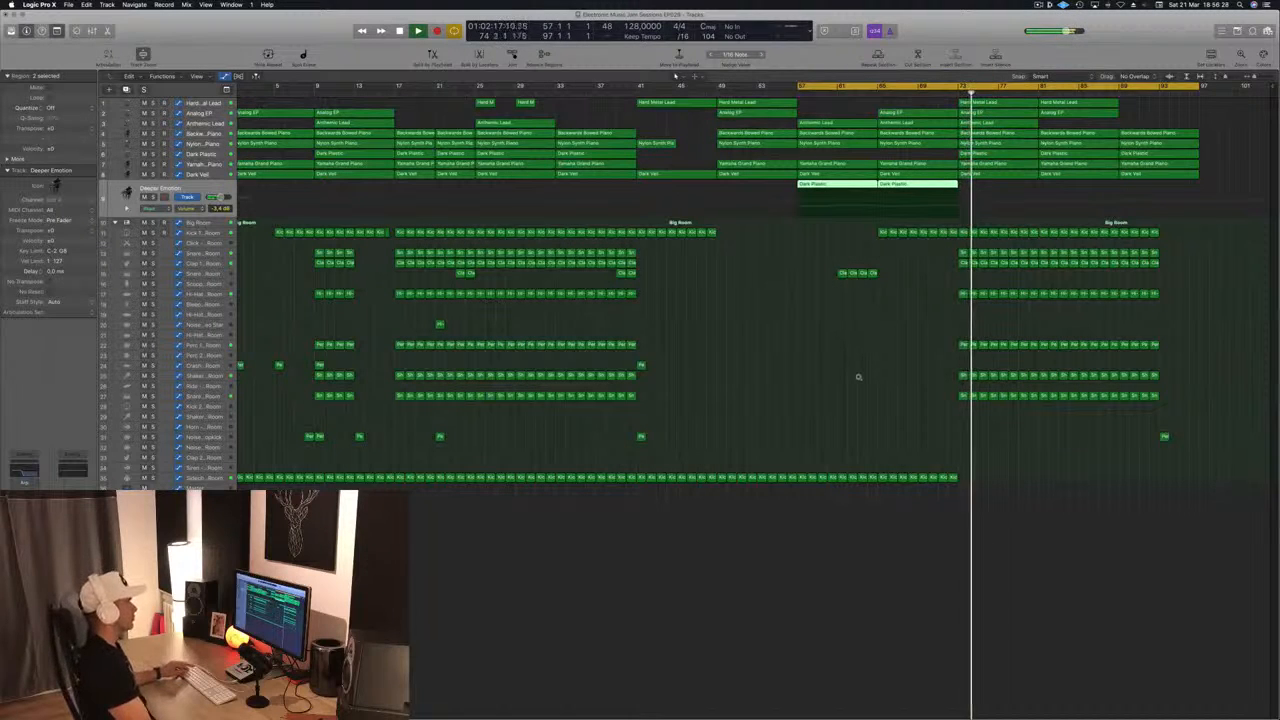